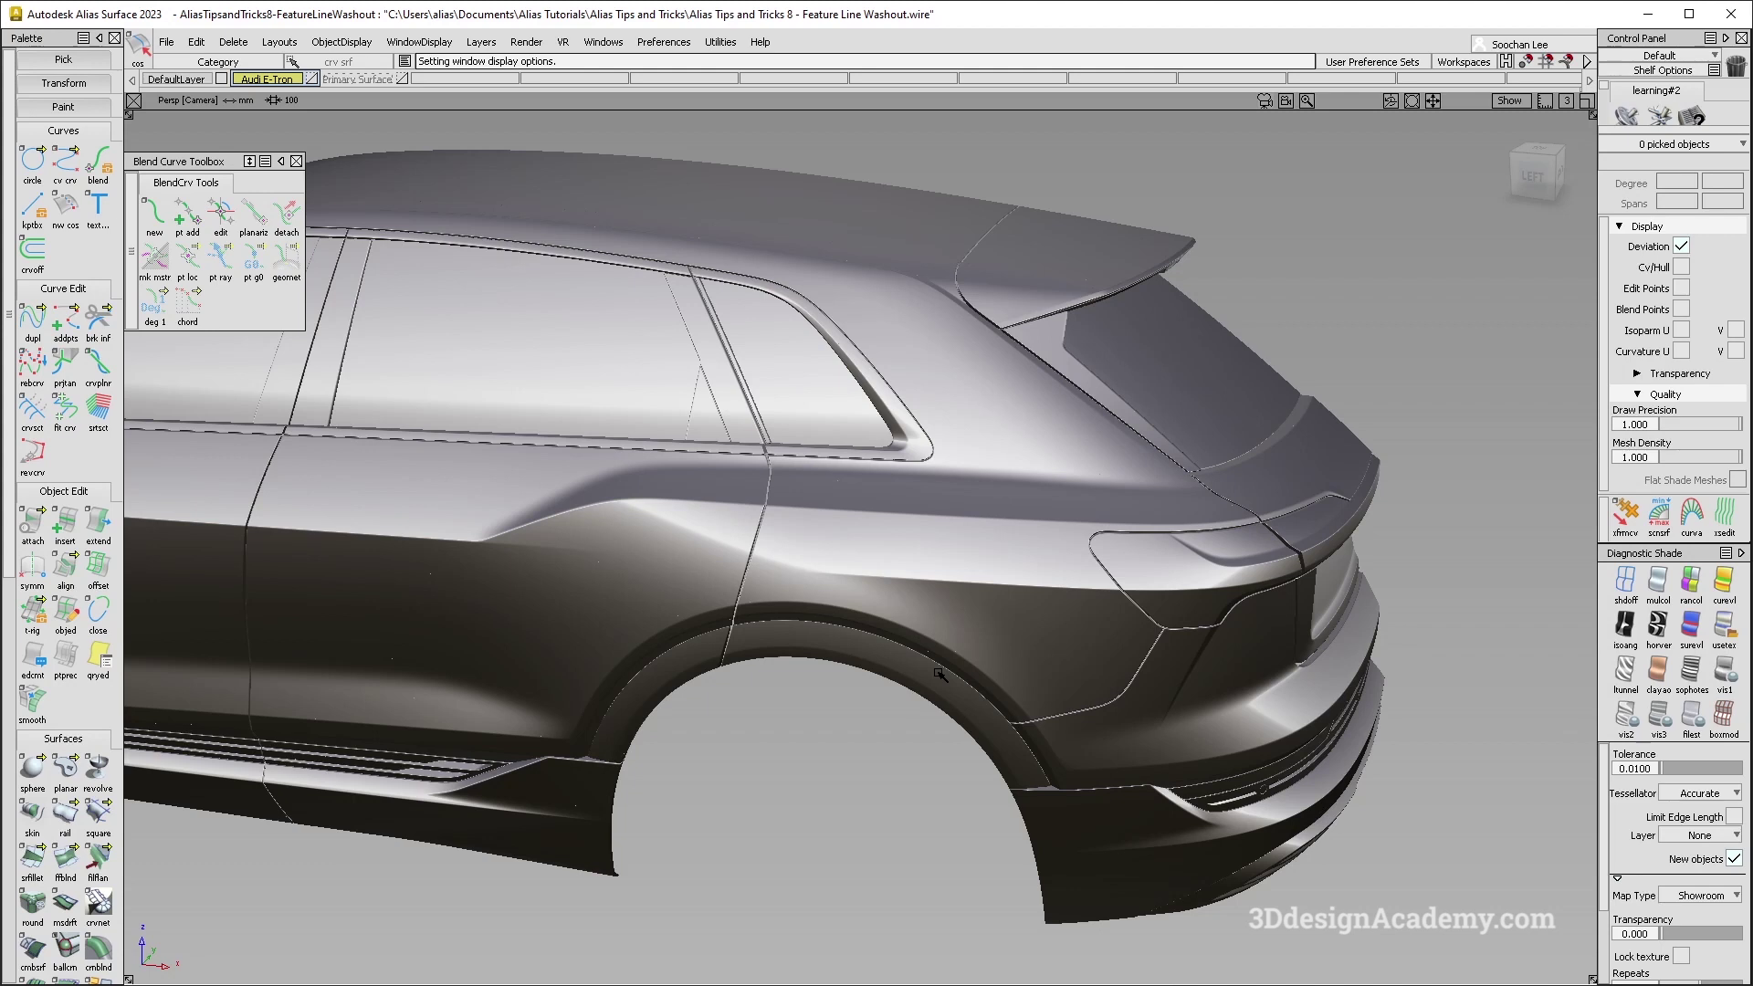
Compare the rear body side of the car model with the reference photo and examine its surface layout.
alt+shift+drag(1059, 551, 1115, 605)
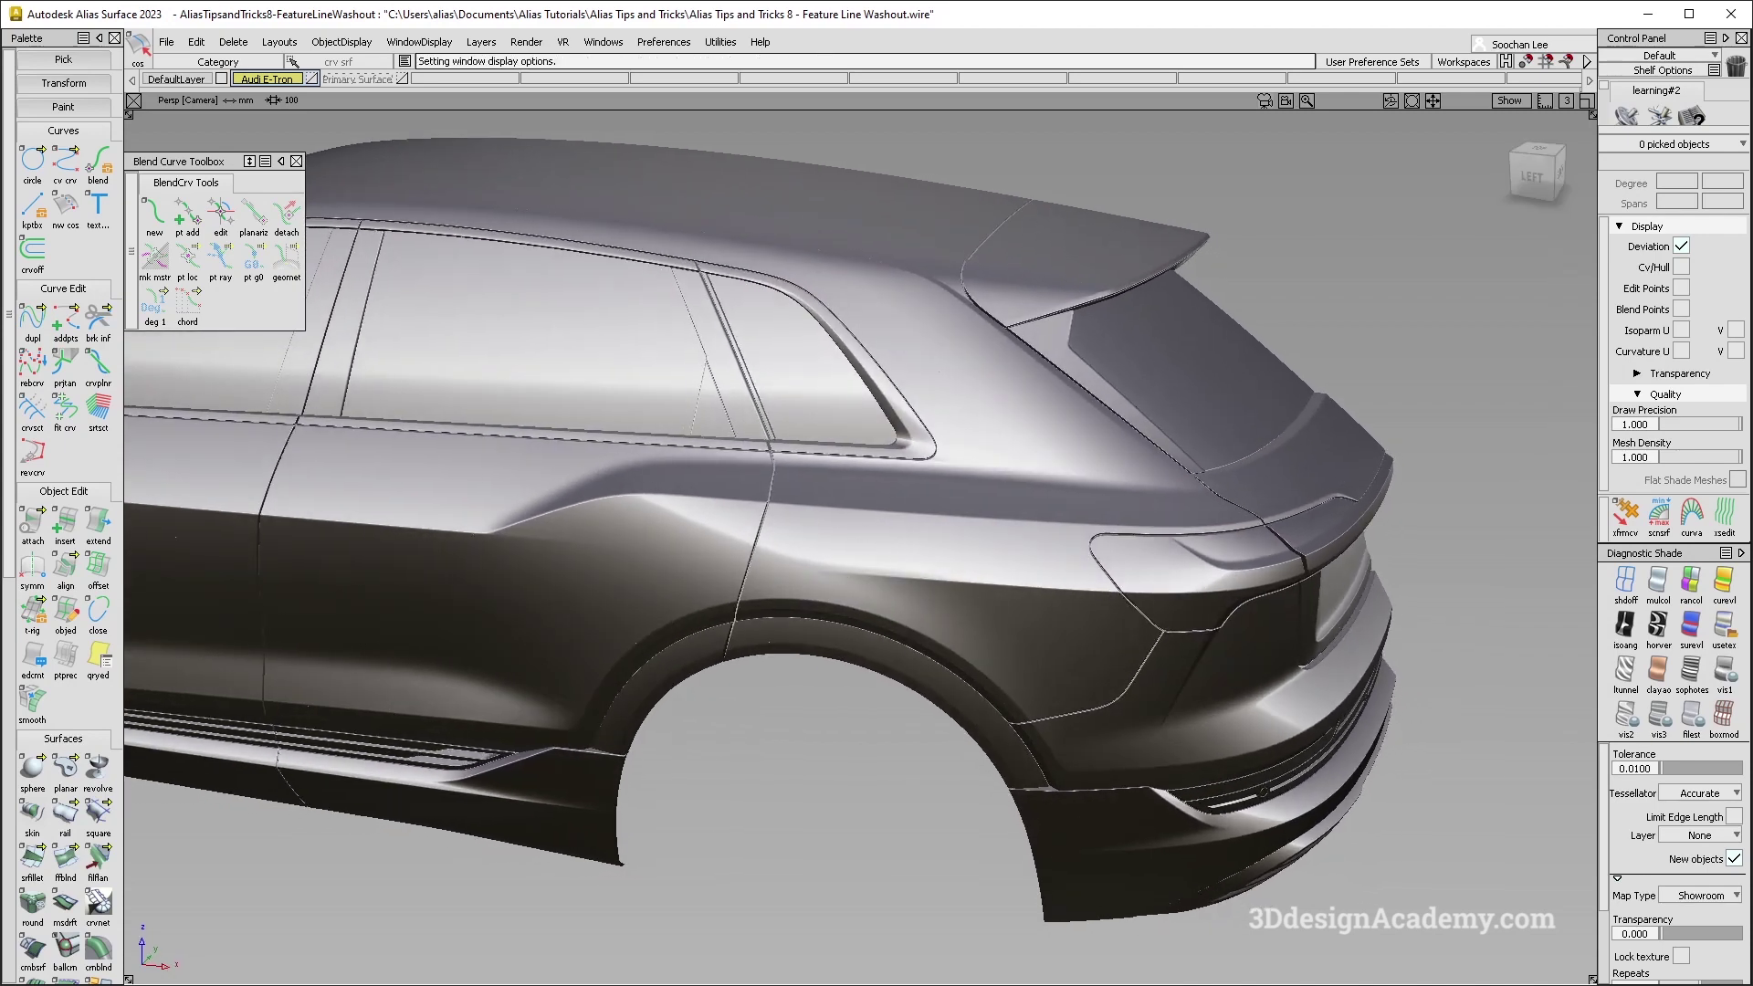
key(alt+Tab)
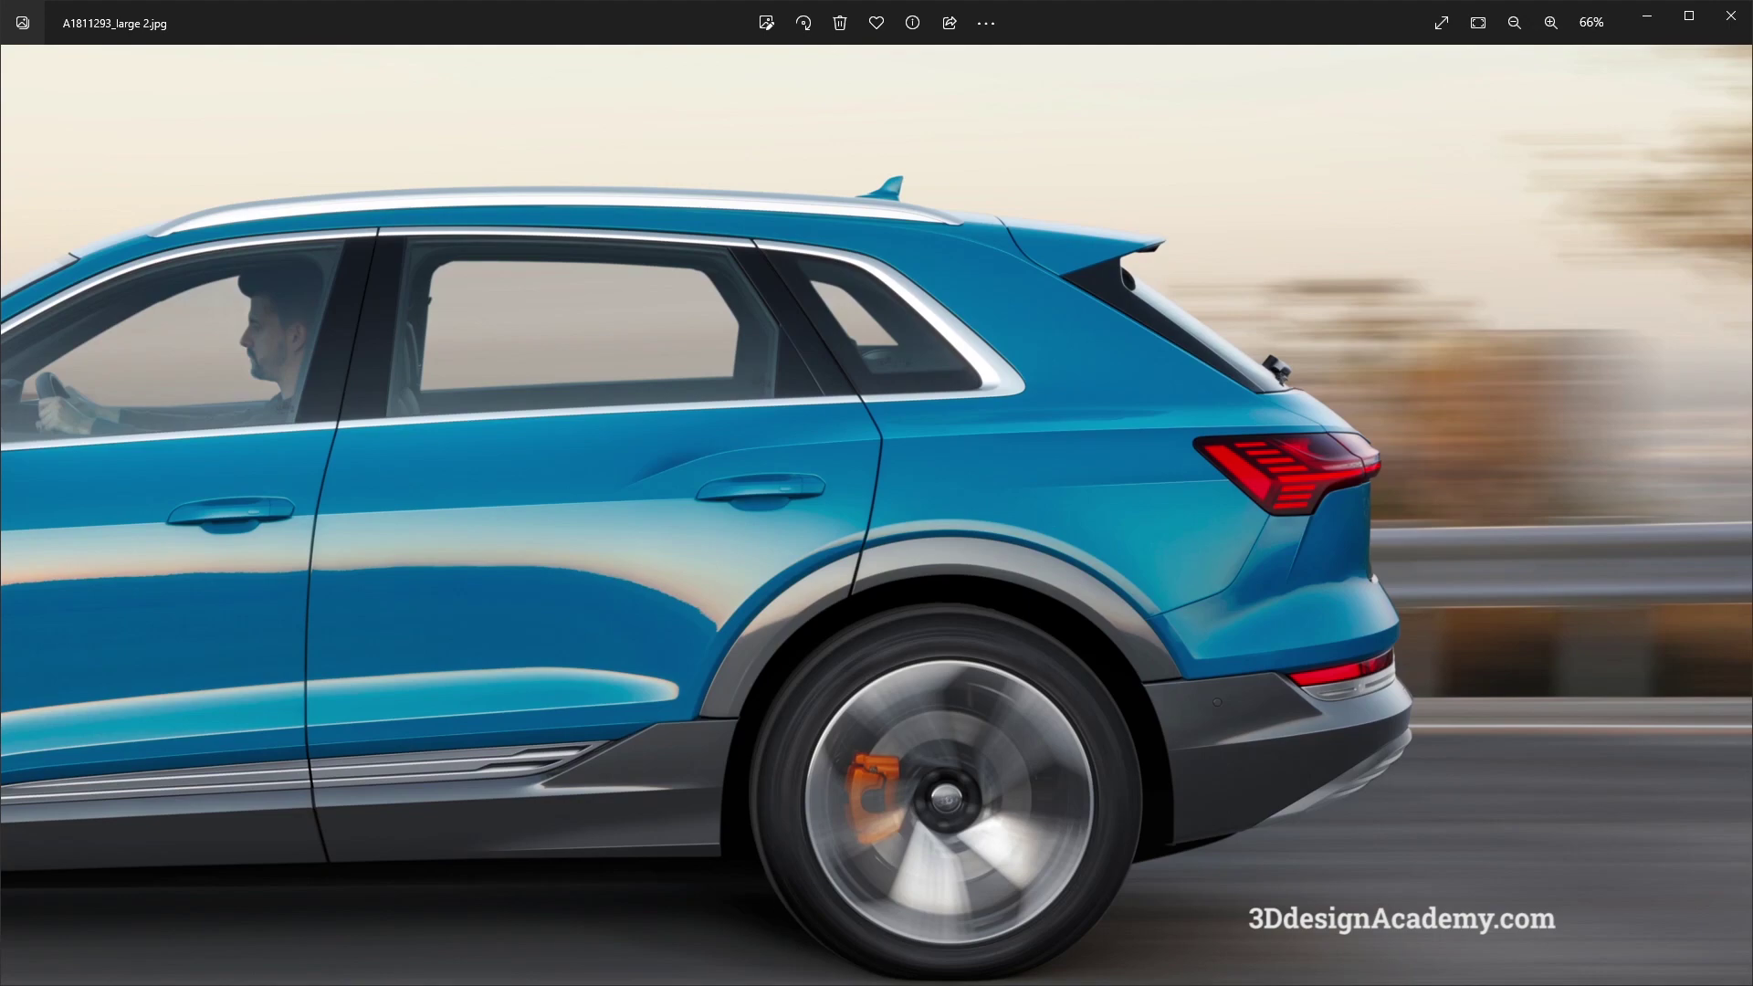
key(alt+Tab)
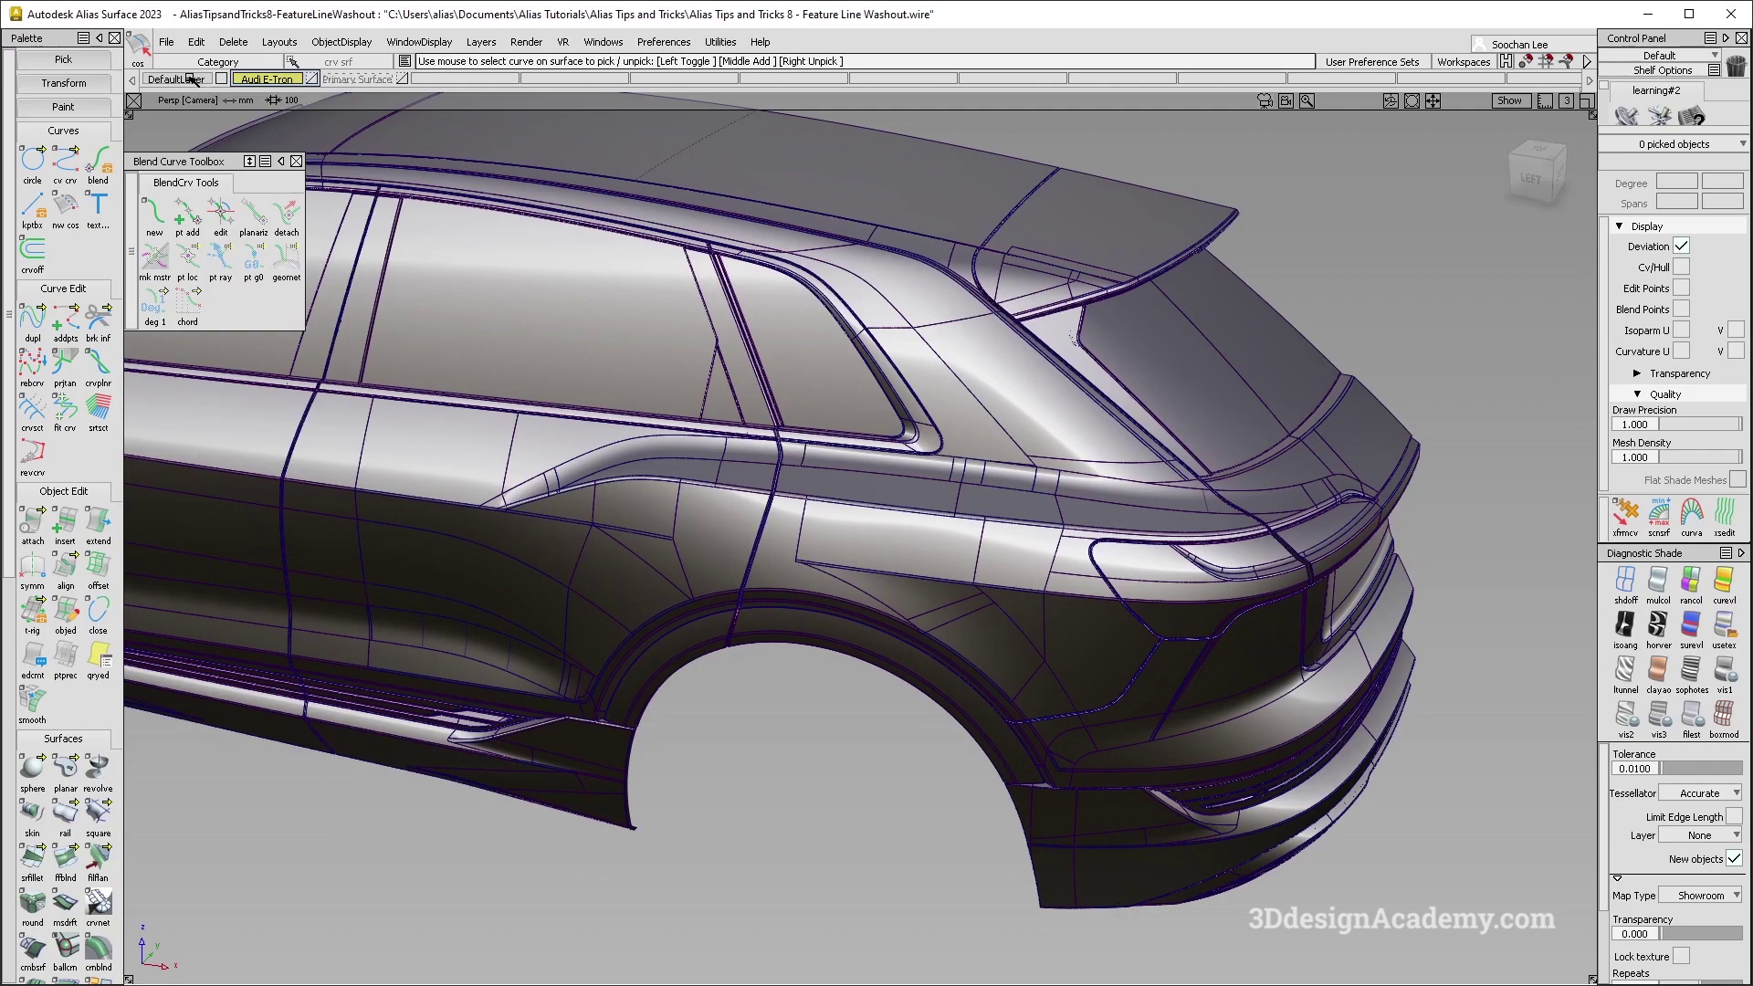
alt+shift+drag(701, 466, 783, 619)
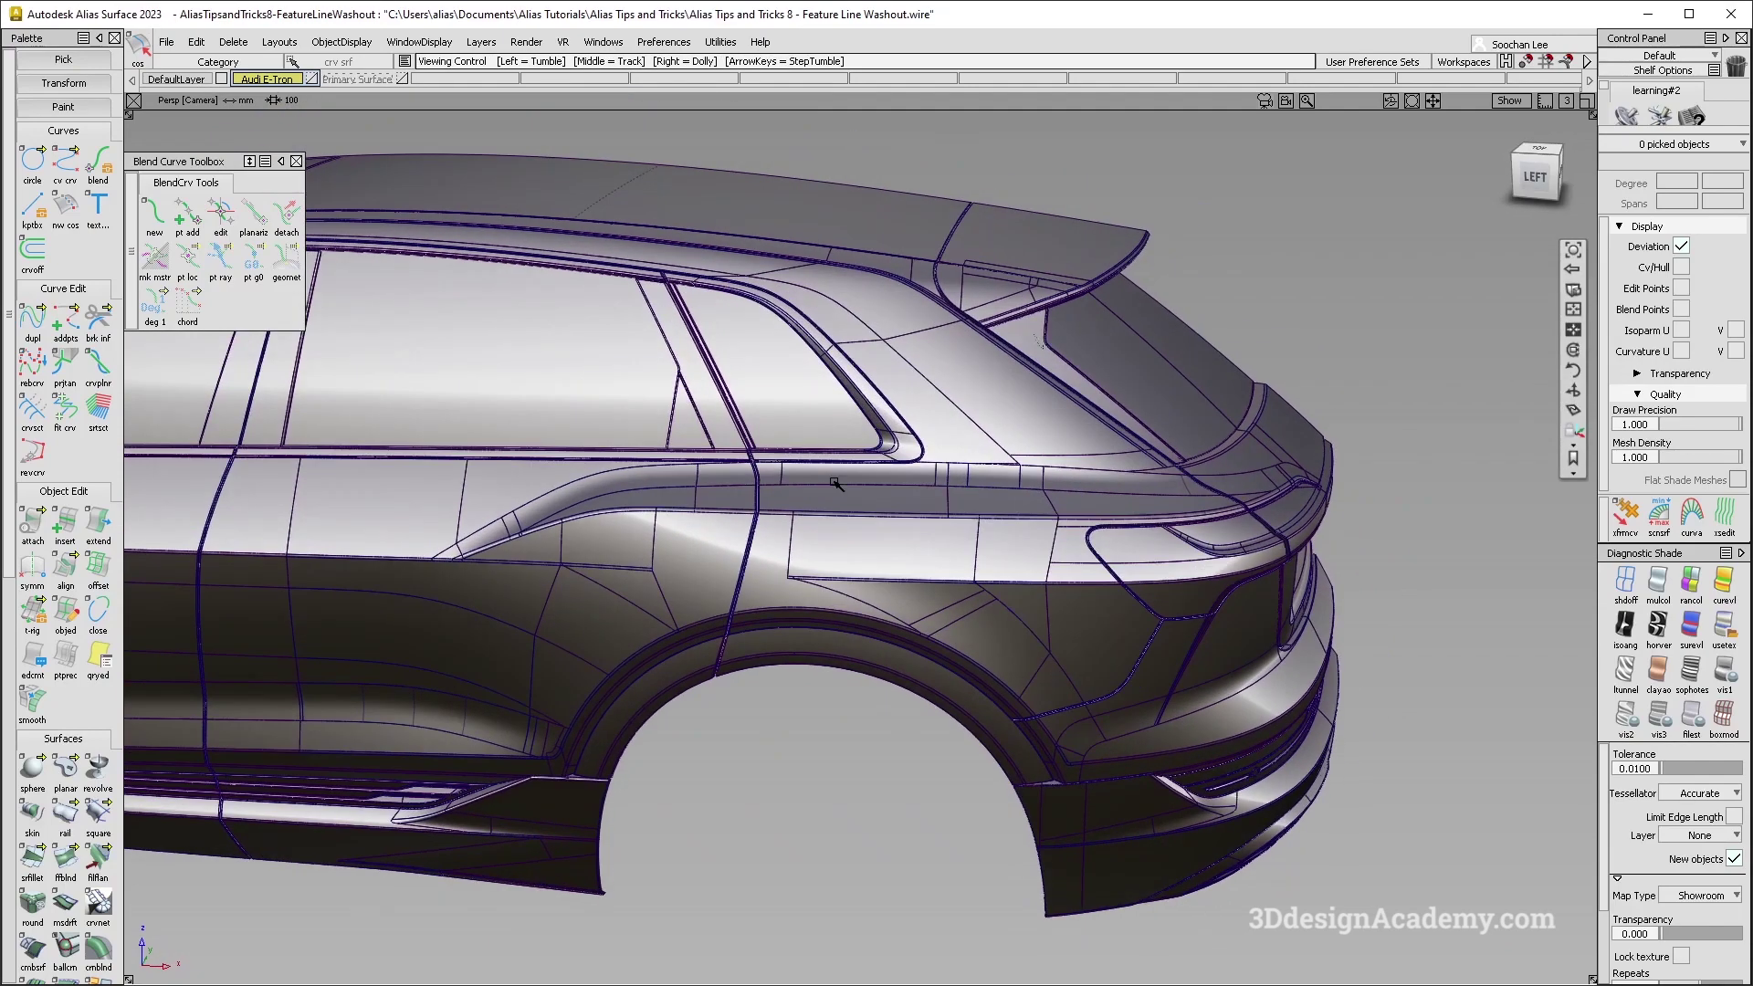
alt+shift+drag(888, 589, 945, 534)
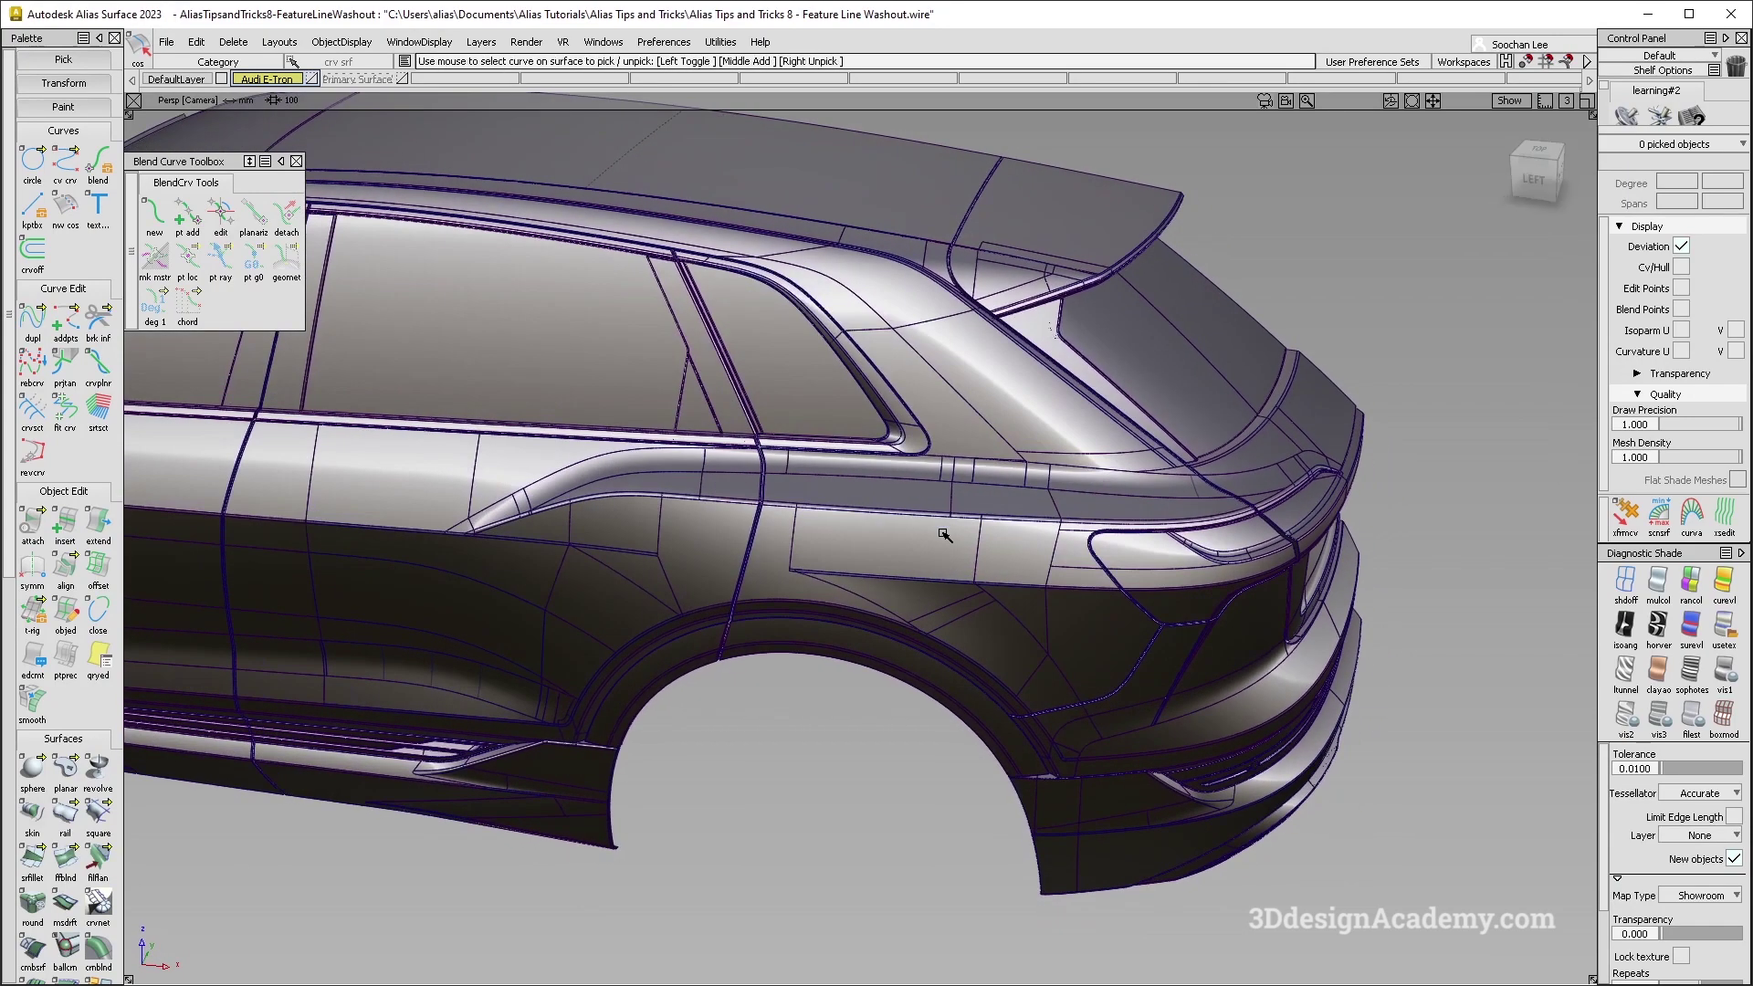
Hide the Audi E-Tron layer, display the Primary Surface layer and apply multi-color shading to its surfaces.
click(365, 79)
click(1650, 585)
alt+shift+drag(822, 558, 841, 585)
mouse_move(823, 712)
ctrl+shift+mouse_down()
mouse_move(830, 501)
mouse_move(831, 584)
mouse_move(990, 584)
mouse_move(831, 584)
ctrl+shift+mouse_up()
click(767, 526)
mouse_move(1025, 493)
ctrl+shift+right_down()
mouse_move(940, 567)
mouse_move(989, 501)
mouse_move(958, 599)
ctrl+shift+right_up()
ctrl+shift+drag(954, 744, 987, 583)
alt+shift+middle_drag(1070, 592, 1009, 580)
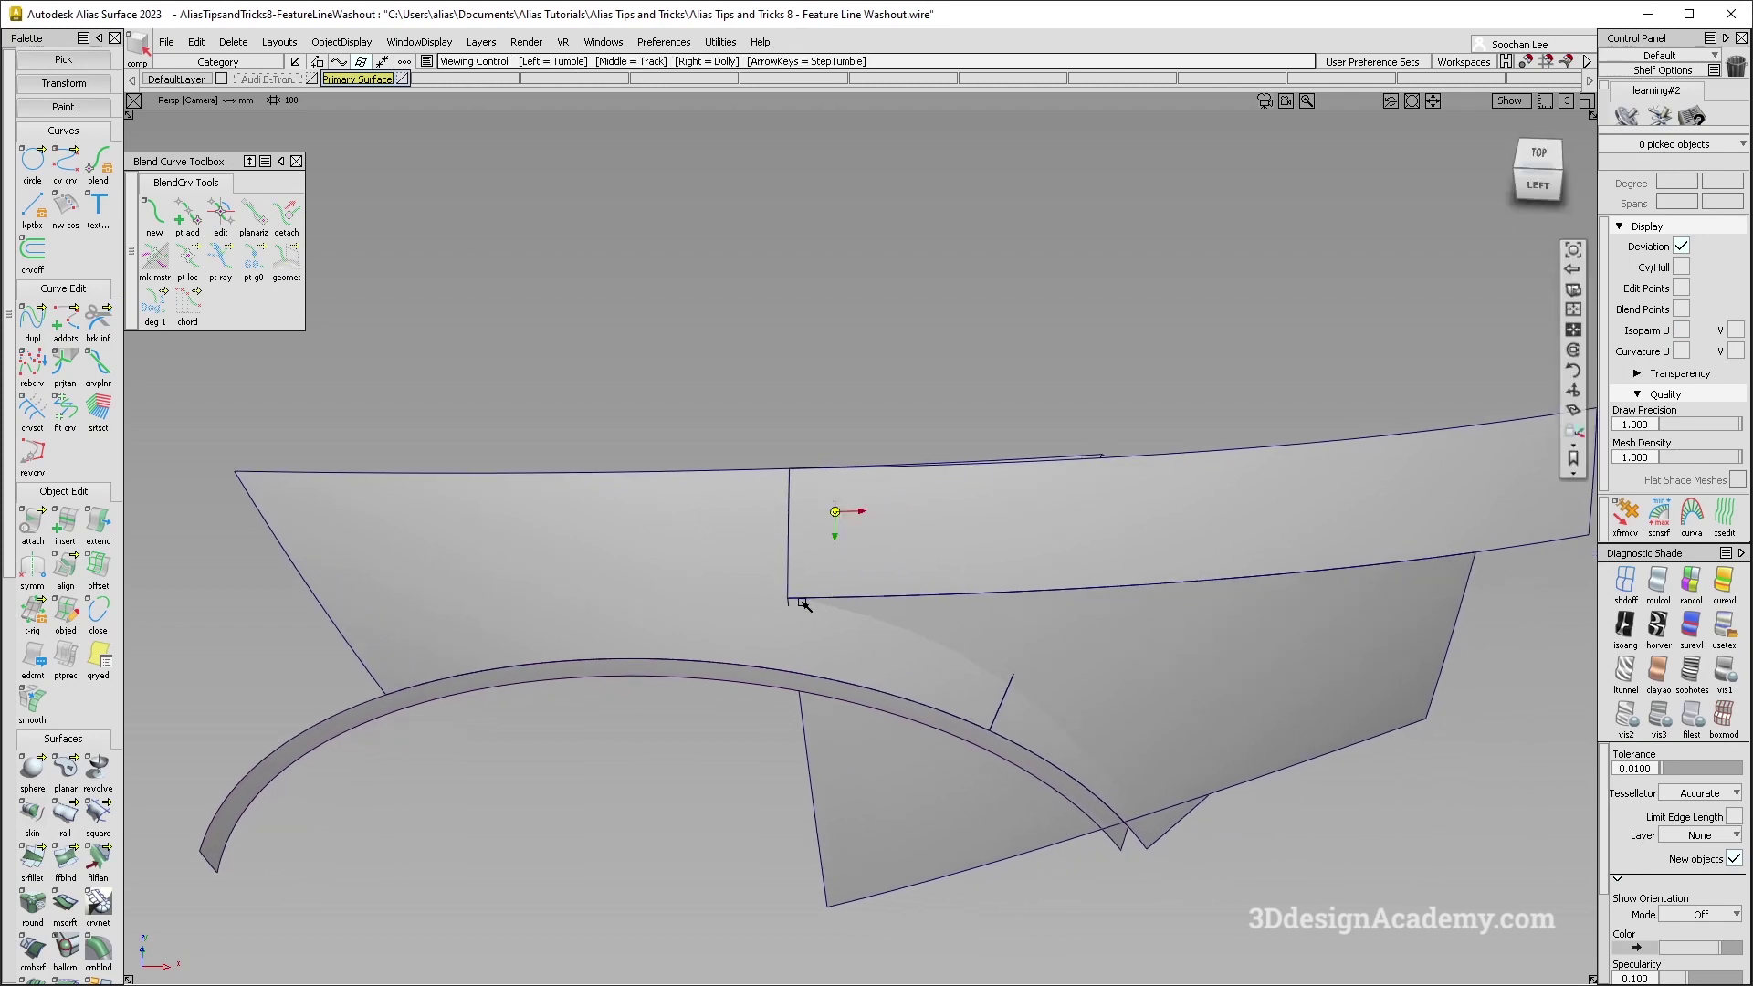
Duplicate the lower edge of the upper rear side surface as a separate curve.
alt+shift+right_drag(801, 602, 767, 552)
alt+shift+drag(767, 552, 955, 744)
click(32, 320)
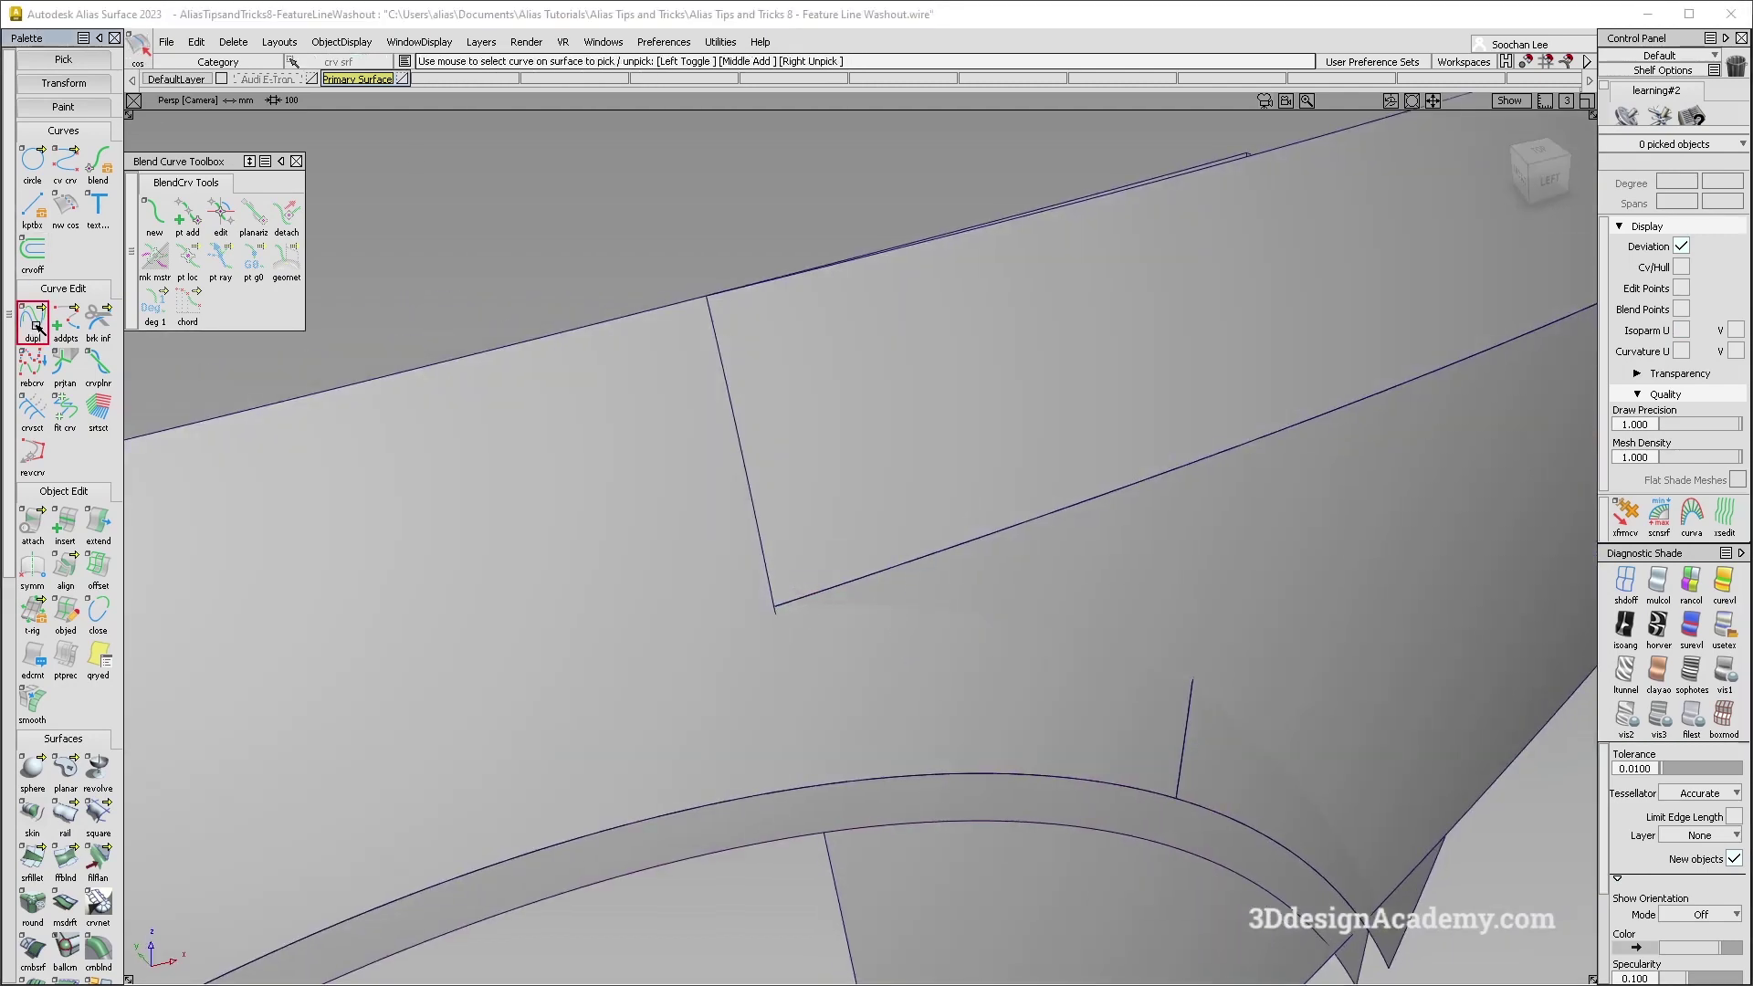
click(988, 542)
click(1019, 552)
alt+shift+right_drag(1020, 551, 1127, 509)
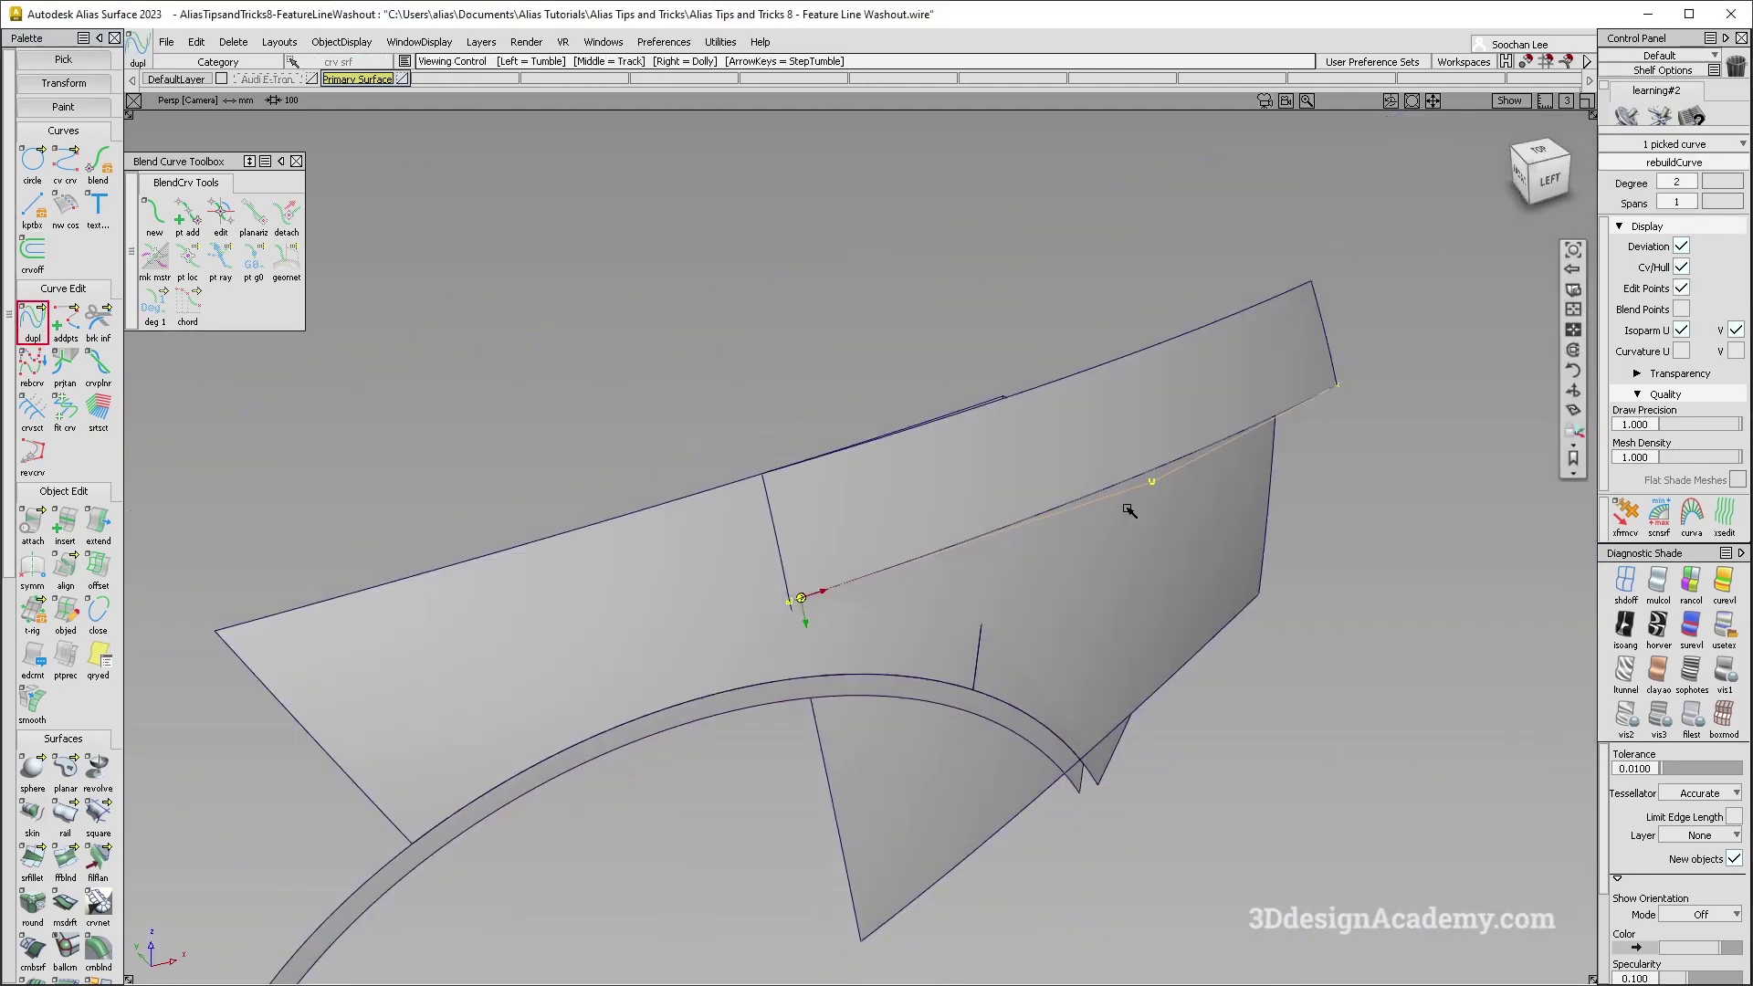
alt+shift+drag(1127, 509, 1056, 641)
alt+shift+middle_drag(1044, 576, 971, 556)
alt+shift+right_drag(730, 579, 844, 544)
Project the duplicated edge curve along the Y vector onto the surface above the wheel arch as a curve on surface.
click(64, 769)
scroll(57, 767, down, 5)
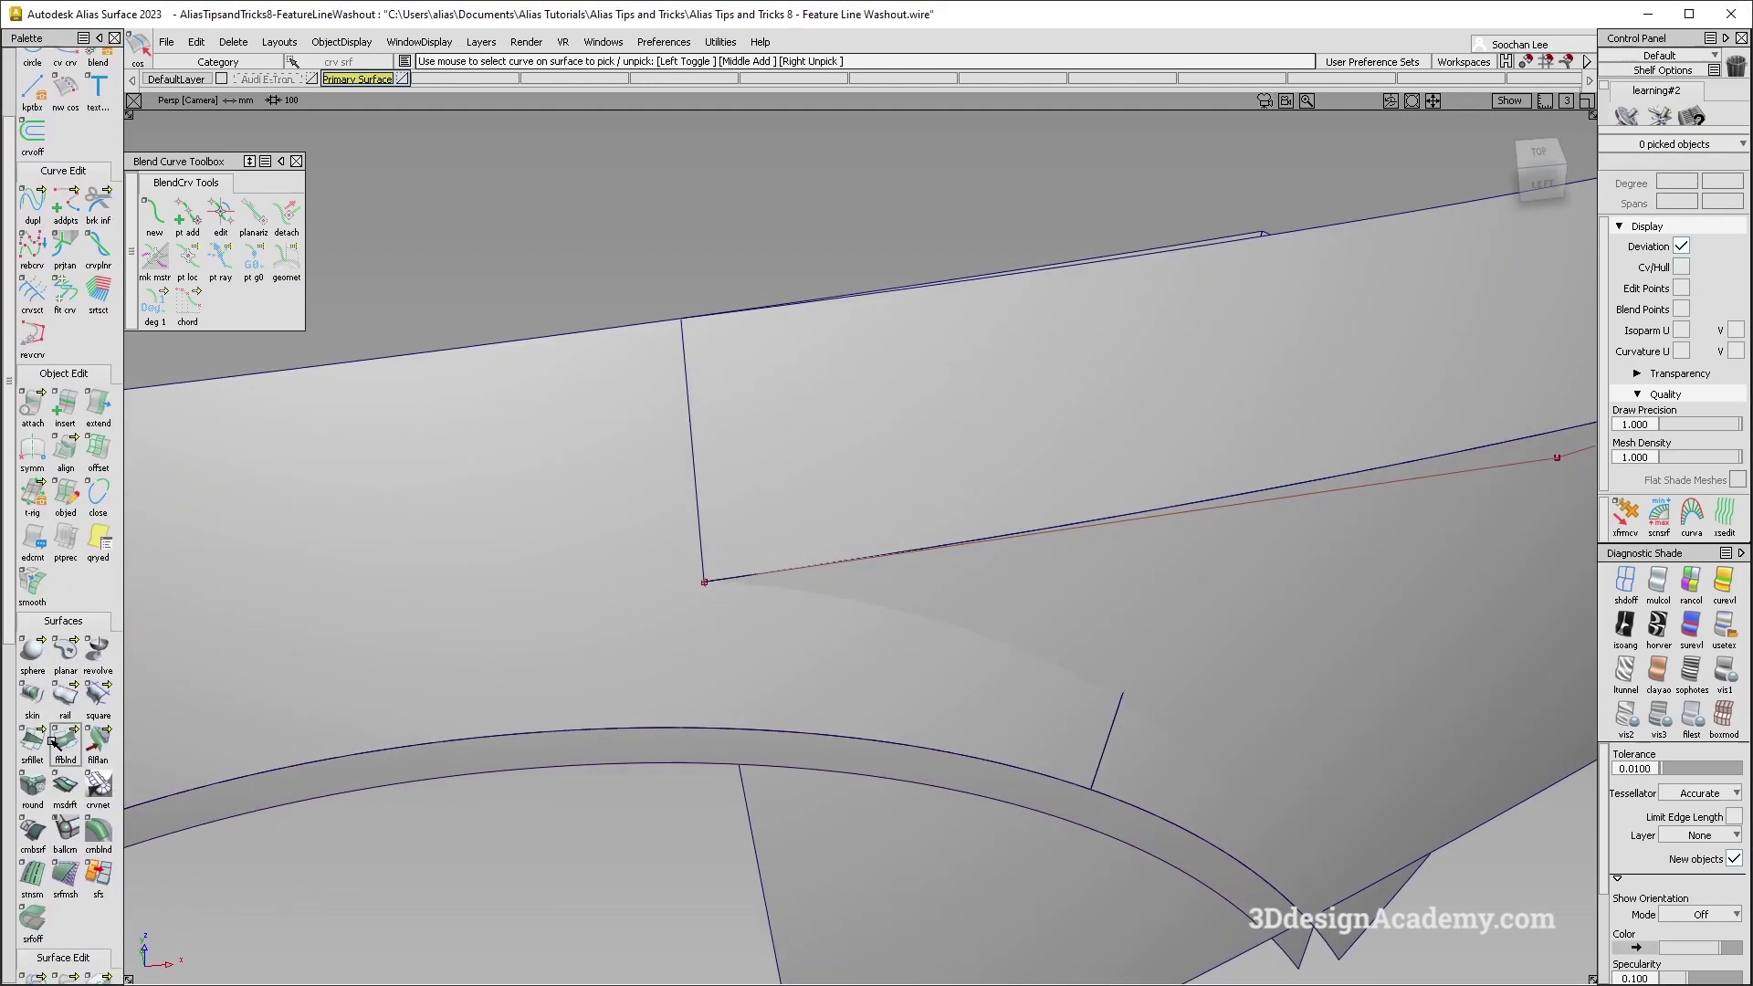
click(32, 890)
click(804, 573)
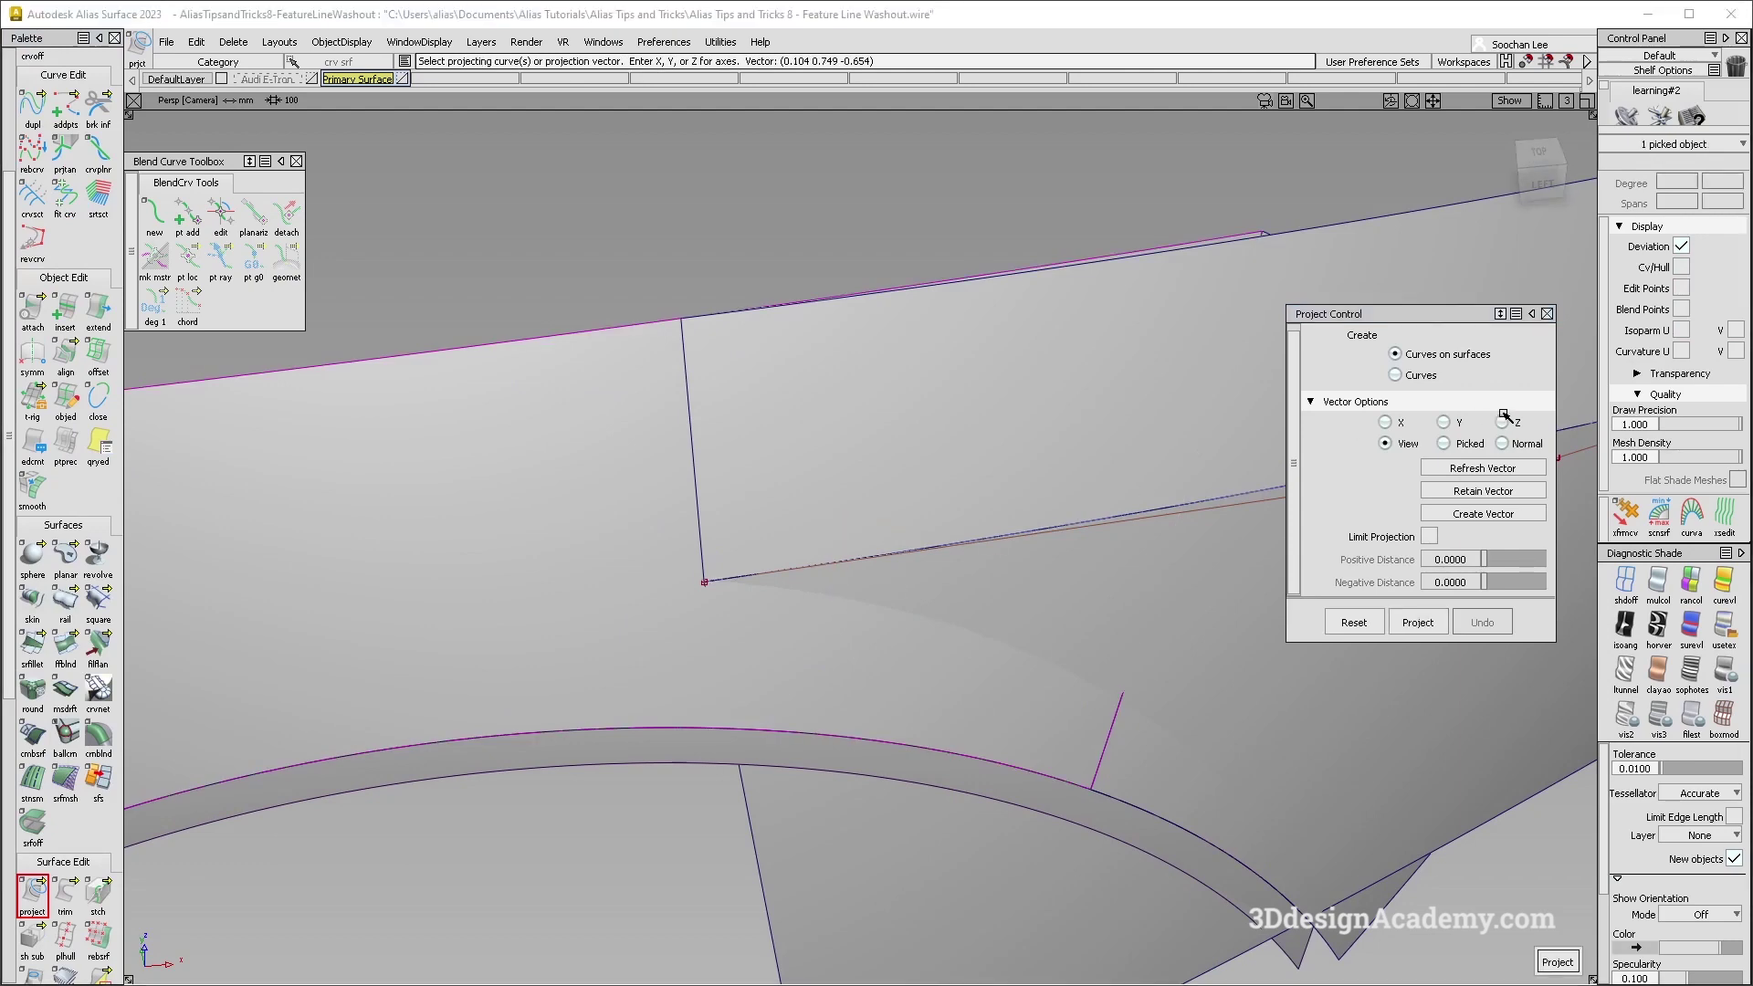
scroll(844, 540, up, 2)
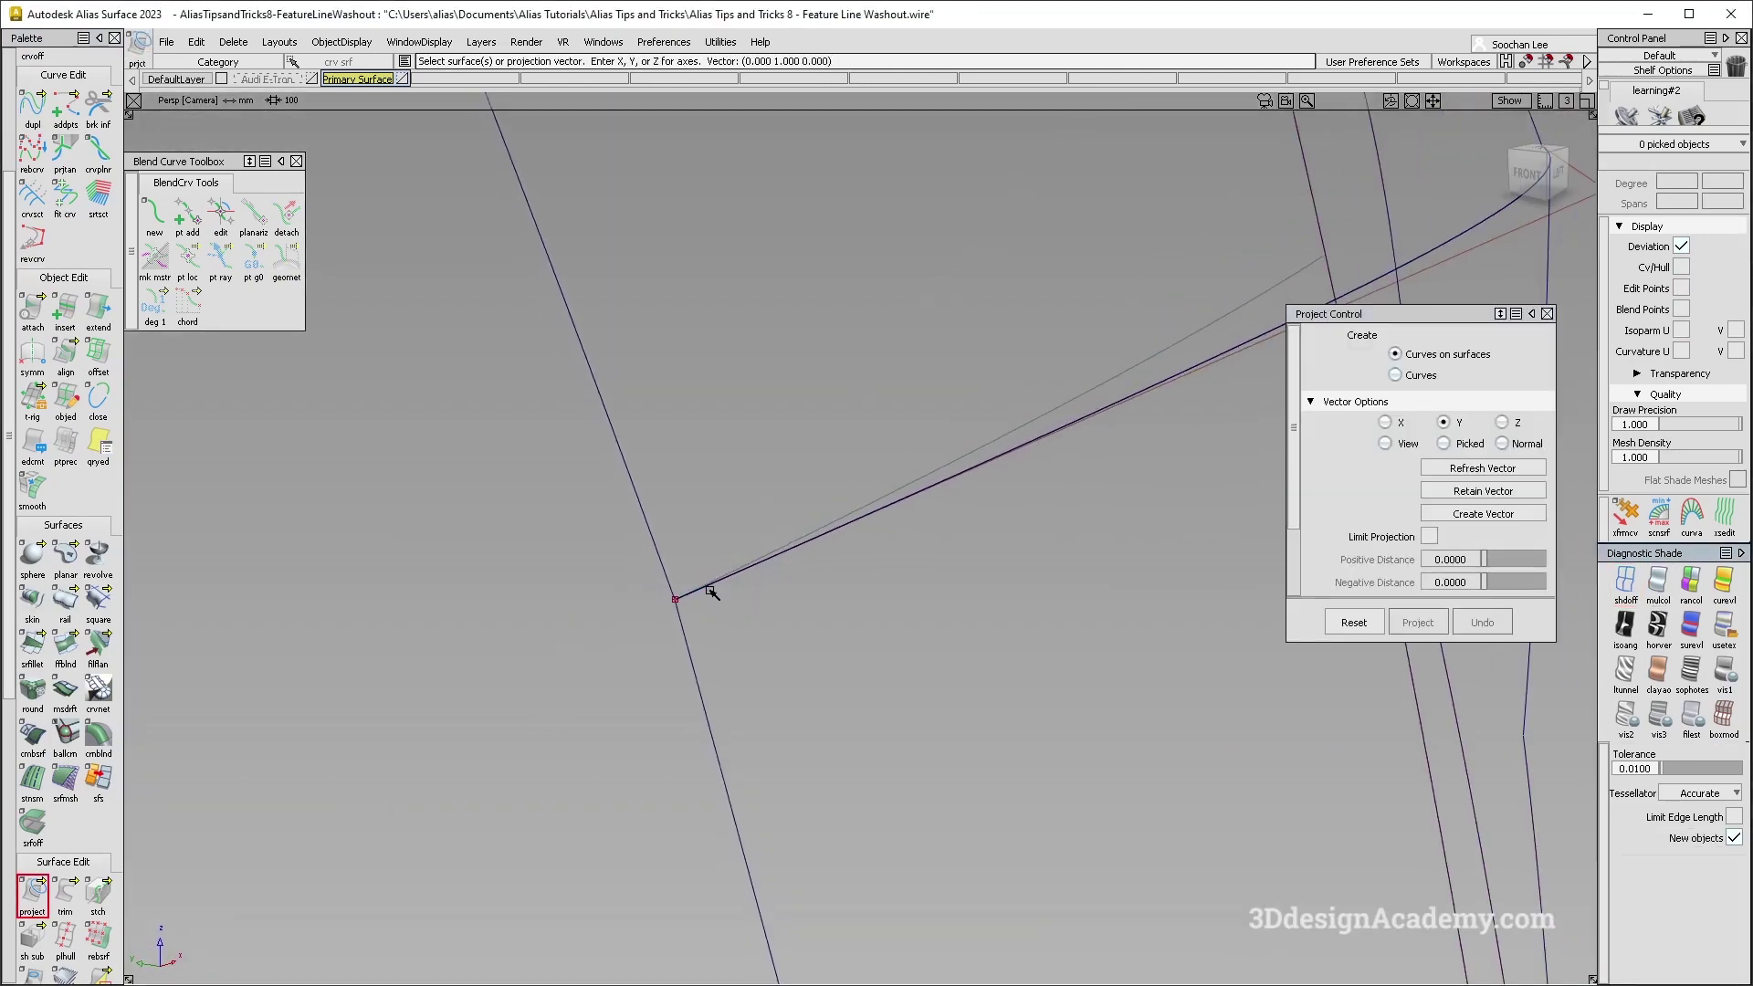
mouse_move(712, 592)
alt+shift+mouse_down()
mouse_move(626, 637)
mouse_move(641, 752)
alt+shift+mouse_up()
ctrl+shift+drag(642, 751, 547, 410)
drag(65, 105, 171, 116)
click(834, 536)
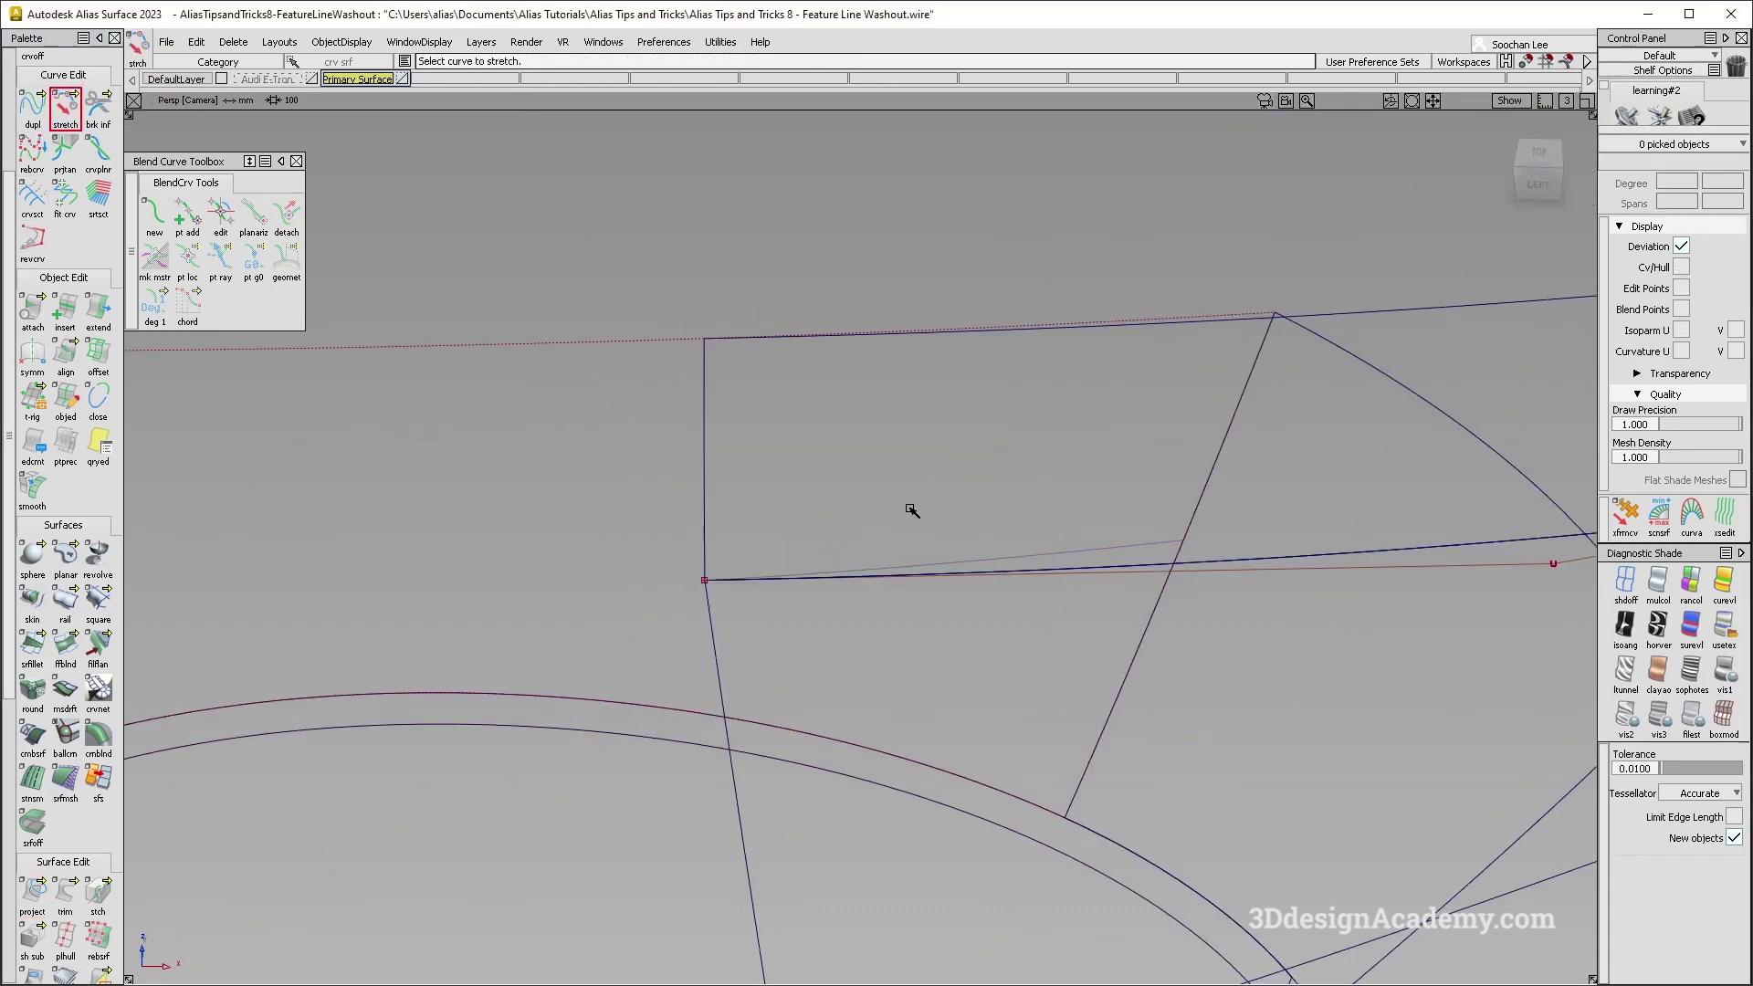
ctrl+shift+drag(863, 677, 840, 463)
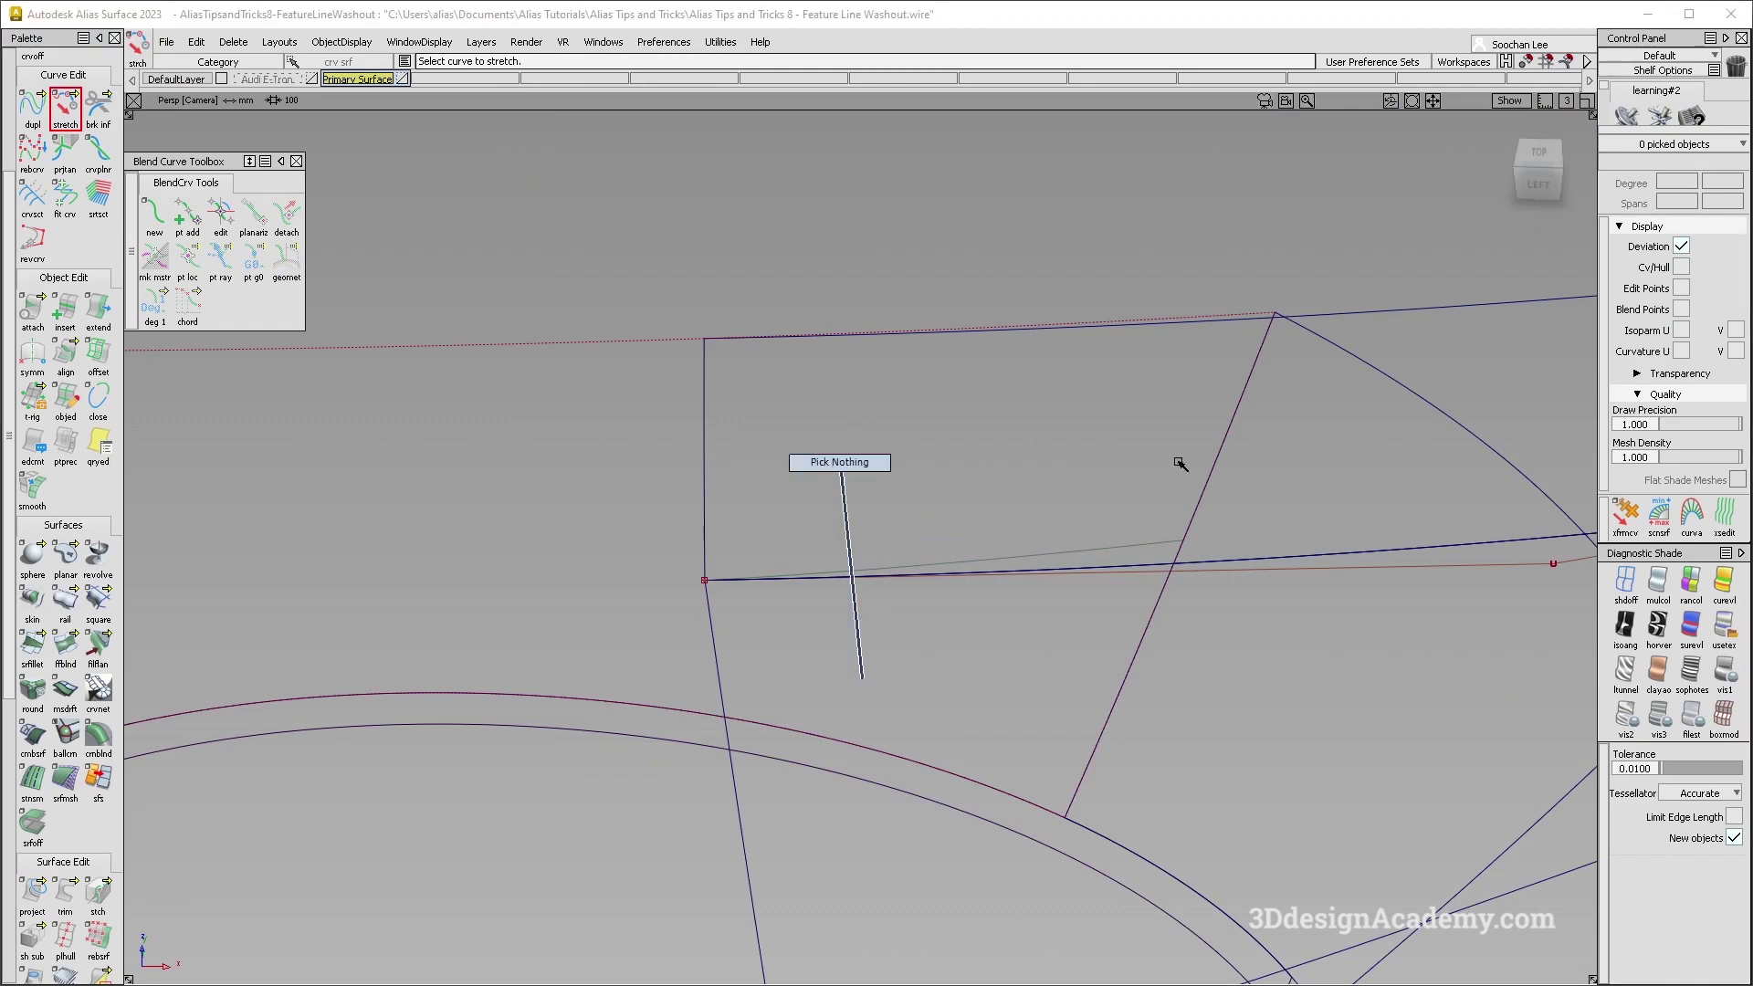
Restore the multi-color shading and extend the front edge of the upper rear surface forward with the Extrapolate type and Merge enabled.
click(1655, 587)
mouse_move(685, 649)
alt+shift+mouse_down()
mouse_move(991, 659)
mouse_move(764, 605)
alt+shift+mouse_up()
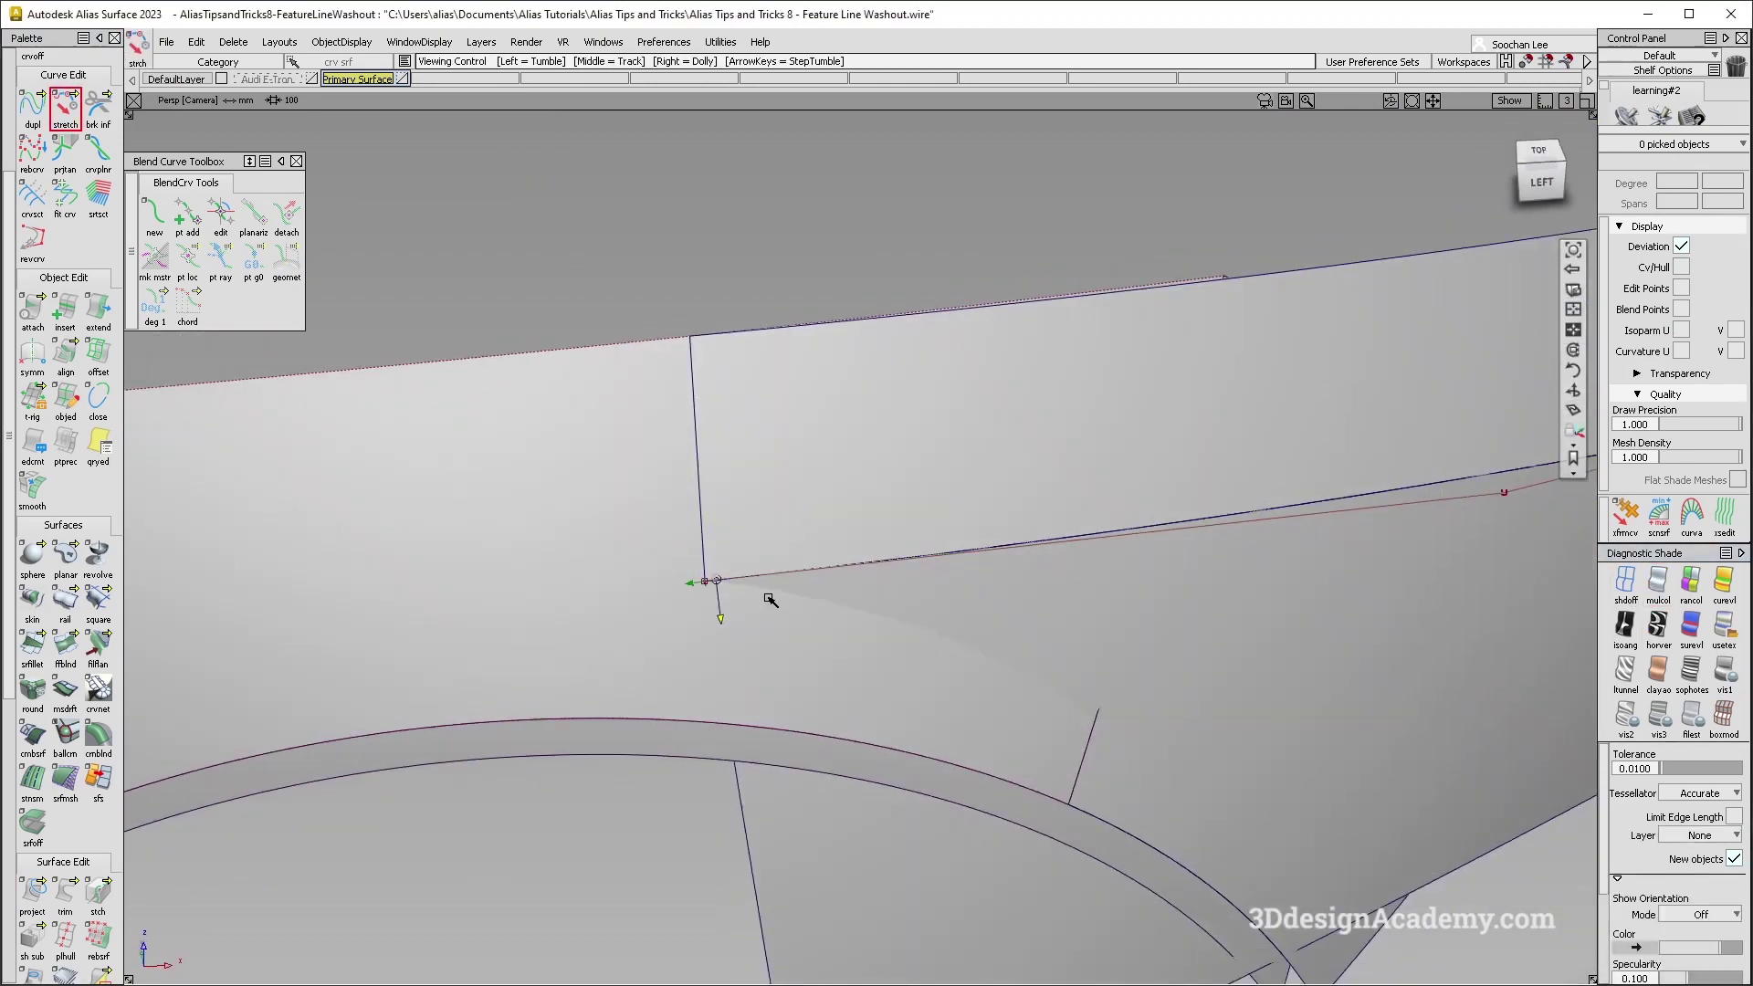
double_click(92, 313)
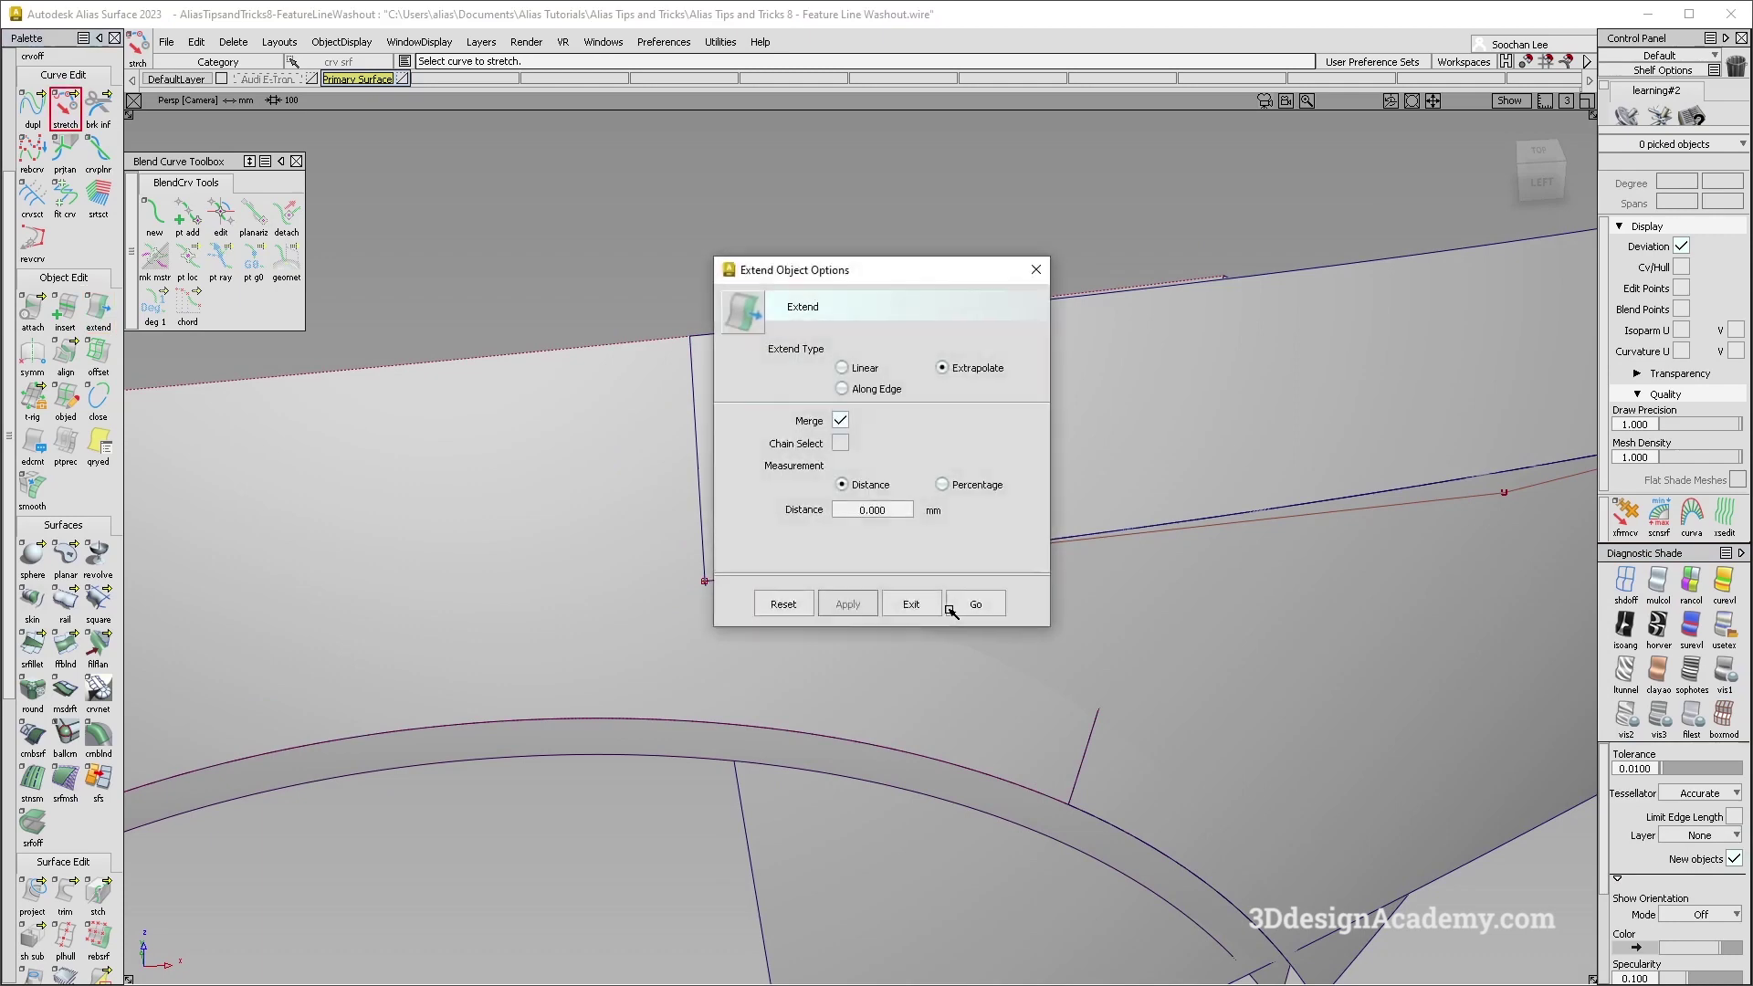
click(980, 608)
mouse_move(697, 481)
mouse_down()
mouse_move(633, 489)
mouse_move(675, 488)
mouse_up()
Intersect the extended upper rear surface with the surface above the wheel arch.
click(32, 890)
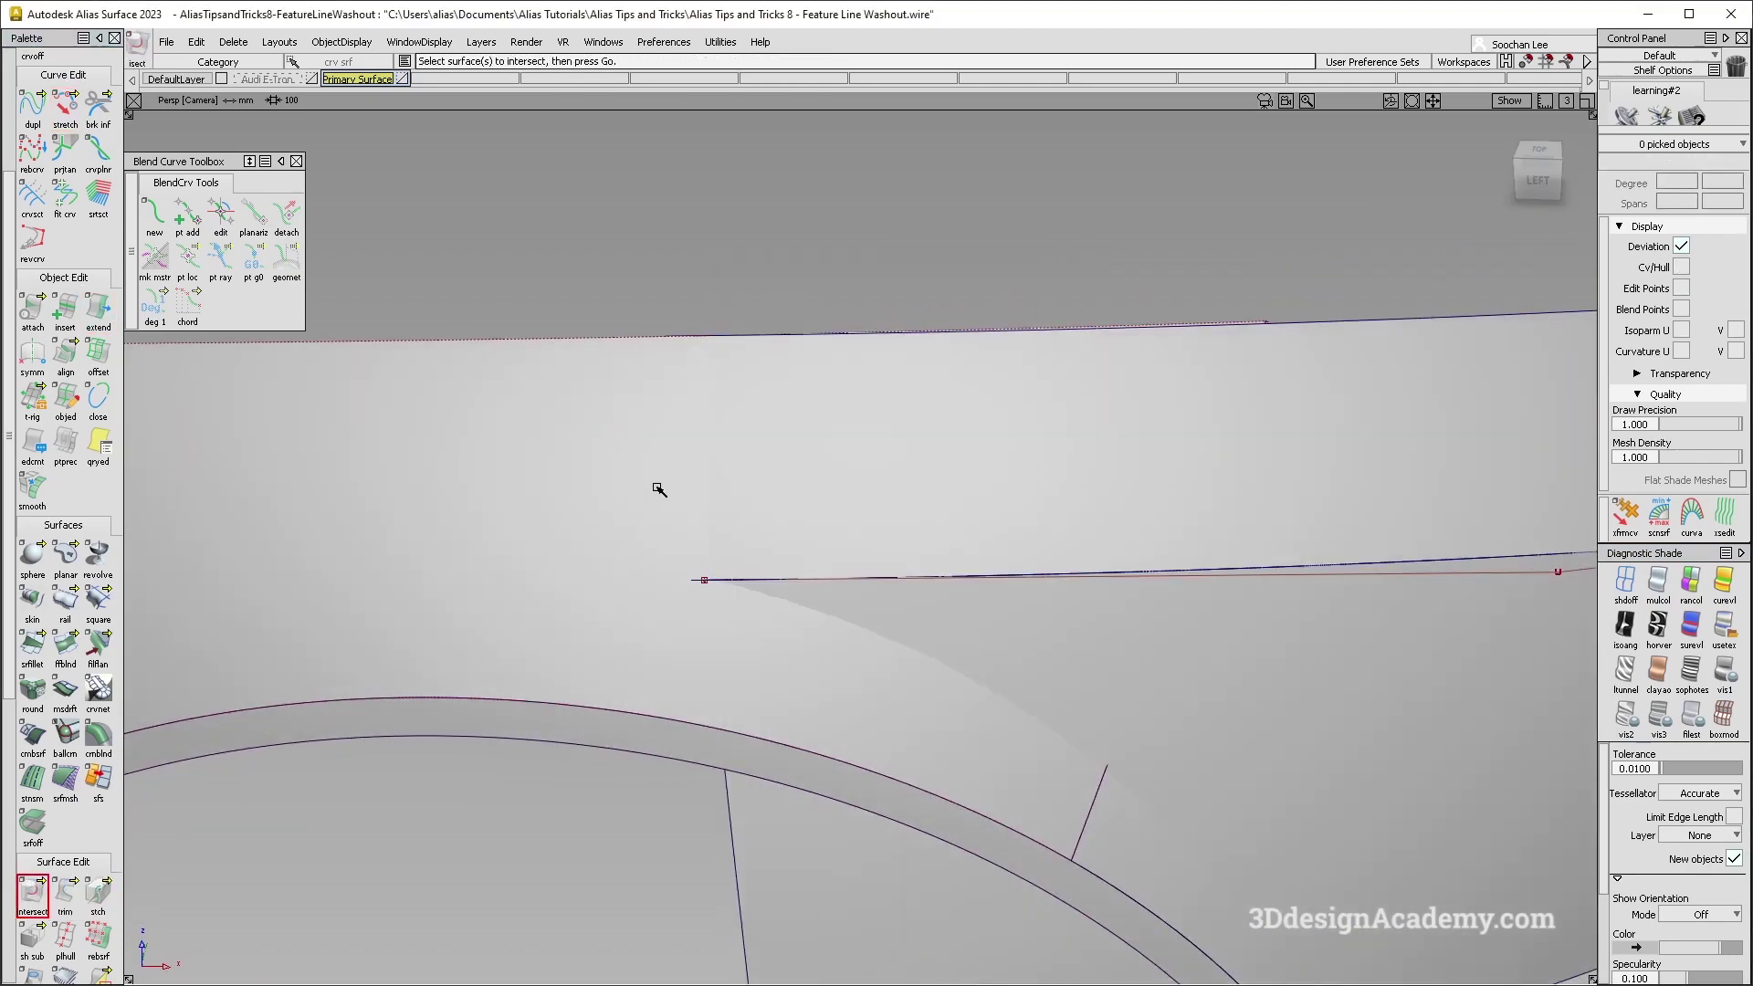
click(789, 479)
alt+shift+drag(795, 481, 841, 552)
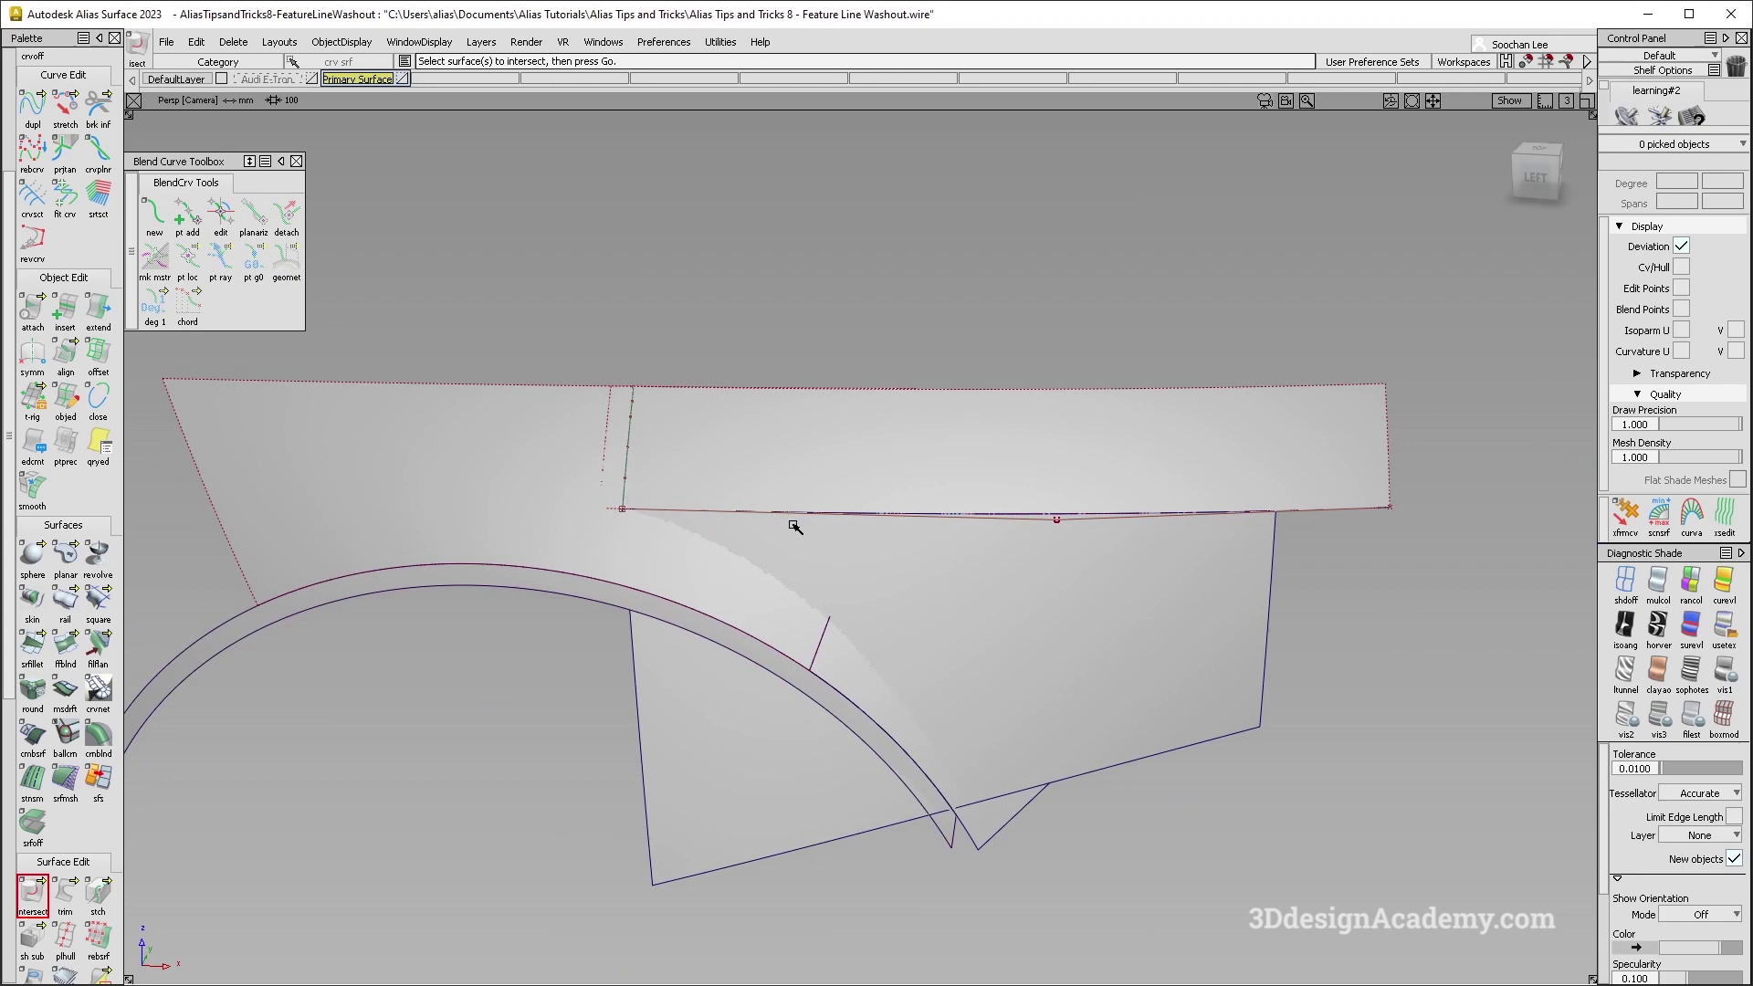
alt+shift+middle_drag(793, 526, 771, 474)
alt+shift+middle_drag(841, 560, 780, 511)
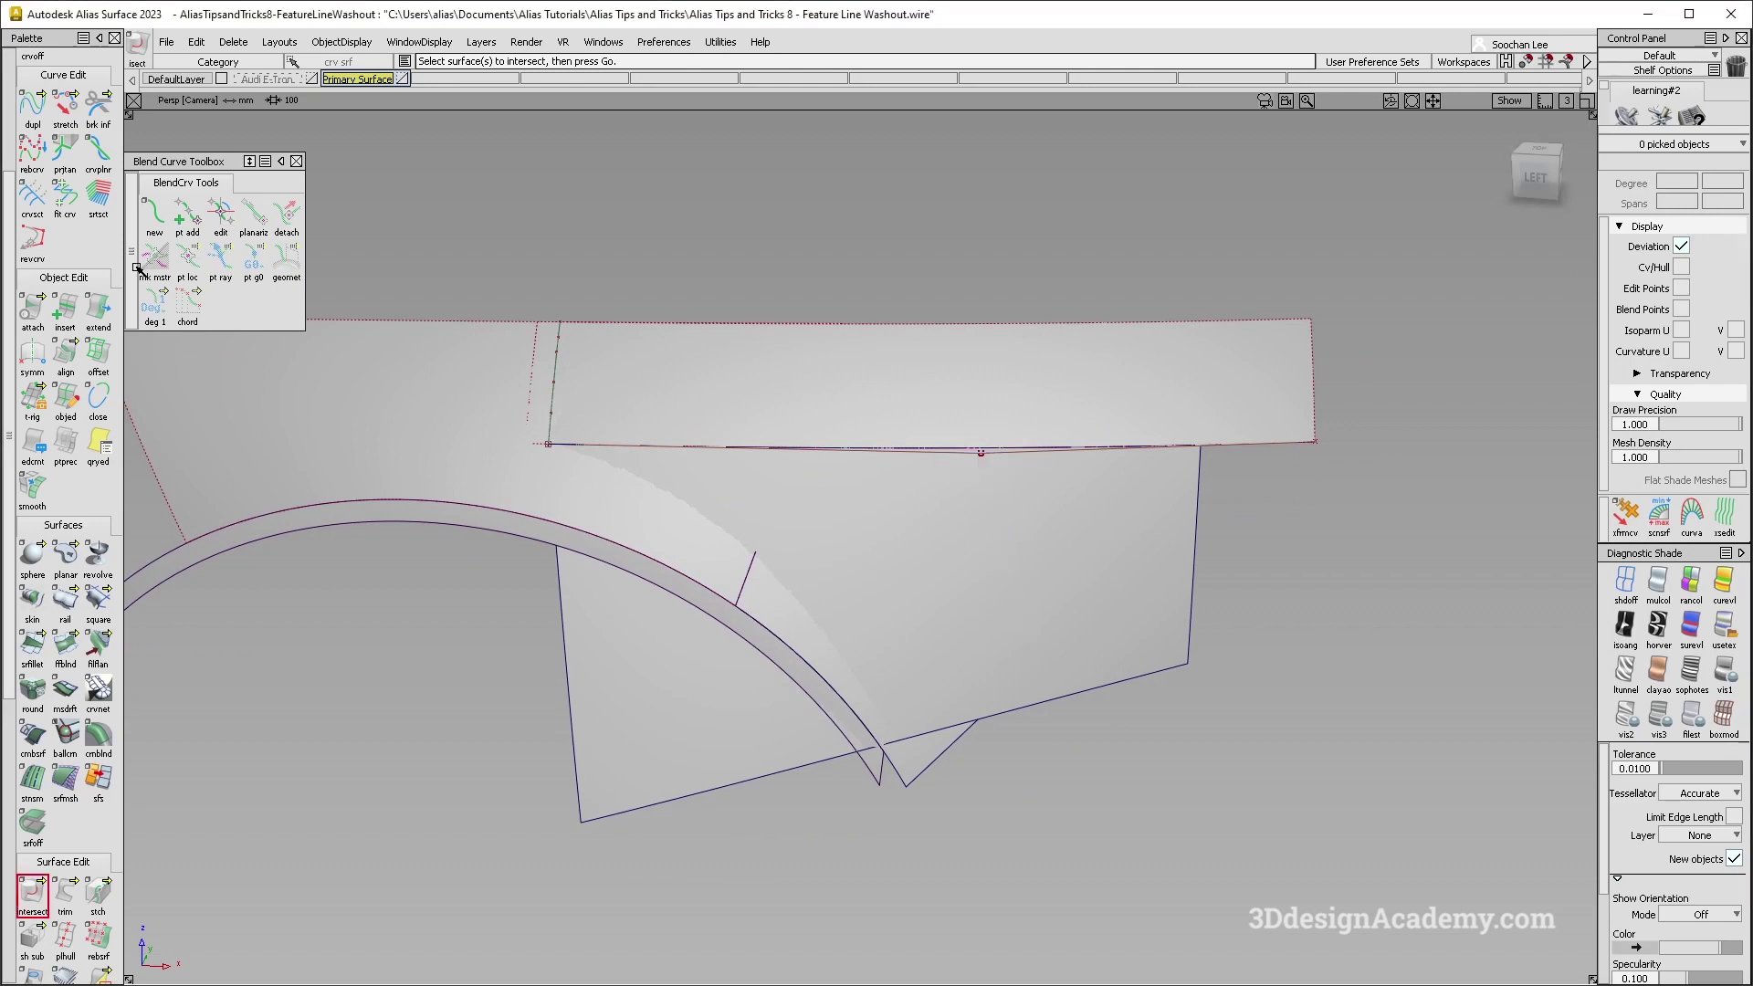
Pull back the rear edge of the upper rear surface to match the rear corner of the lower surface.
click(110, 303)
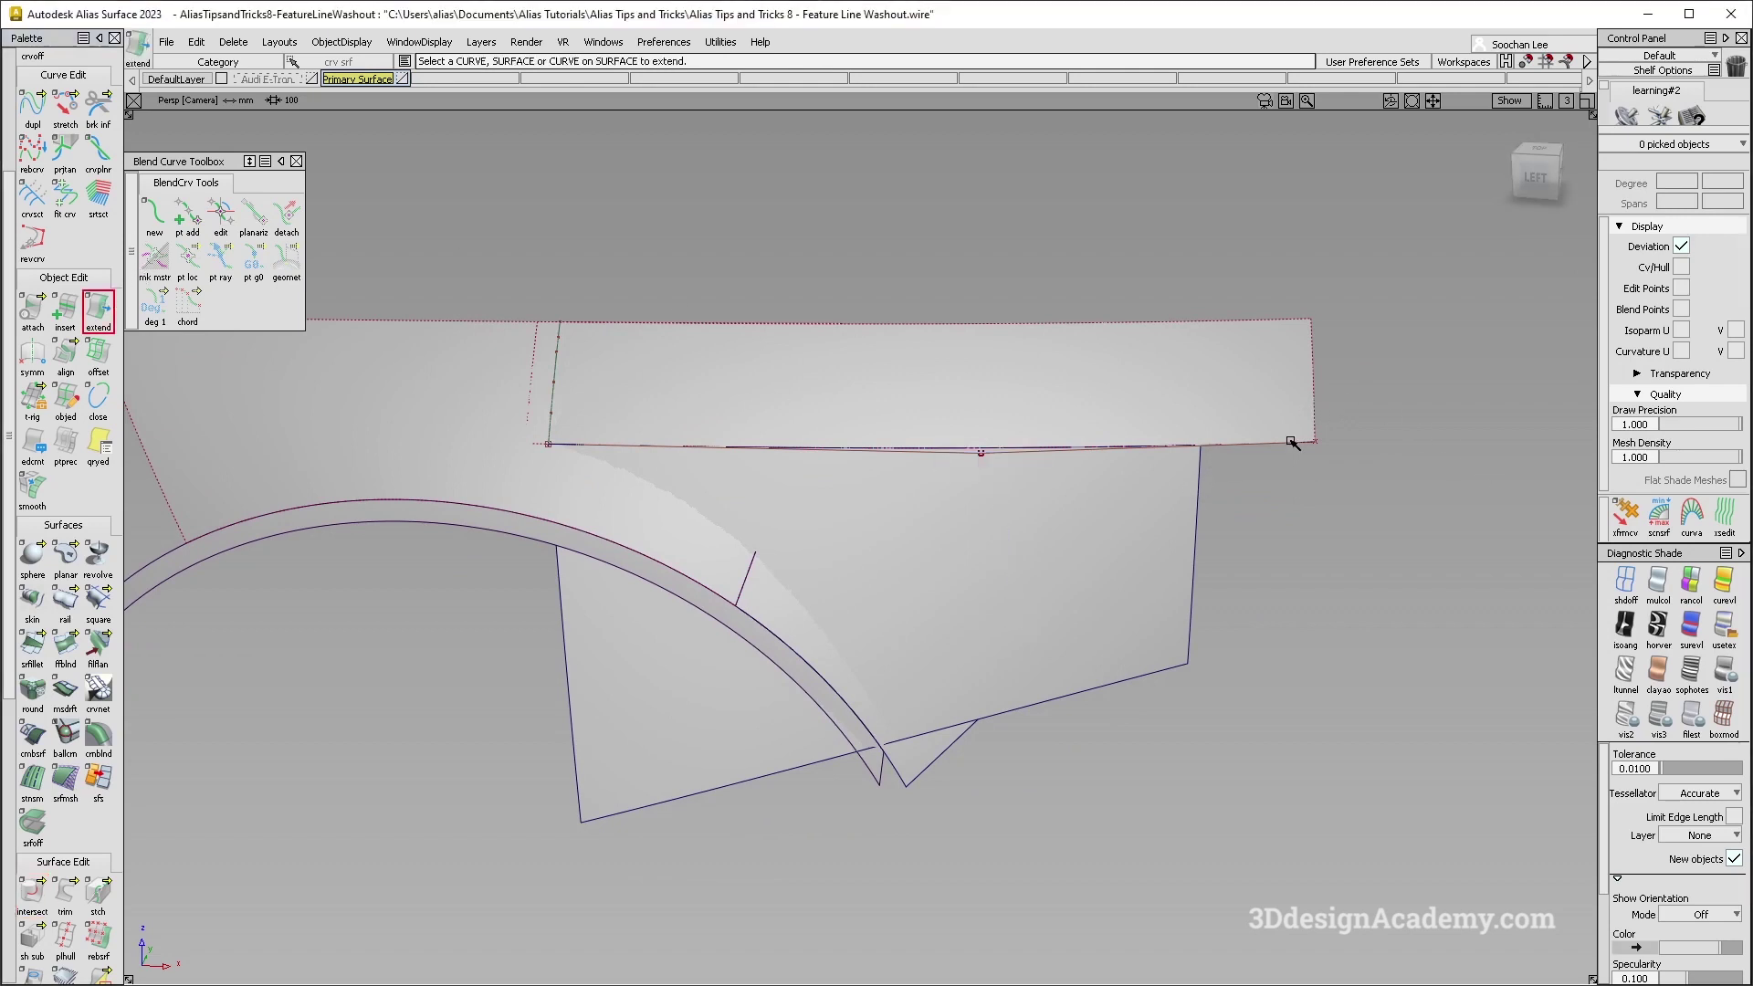
click(1314, 419)
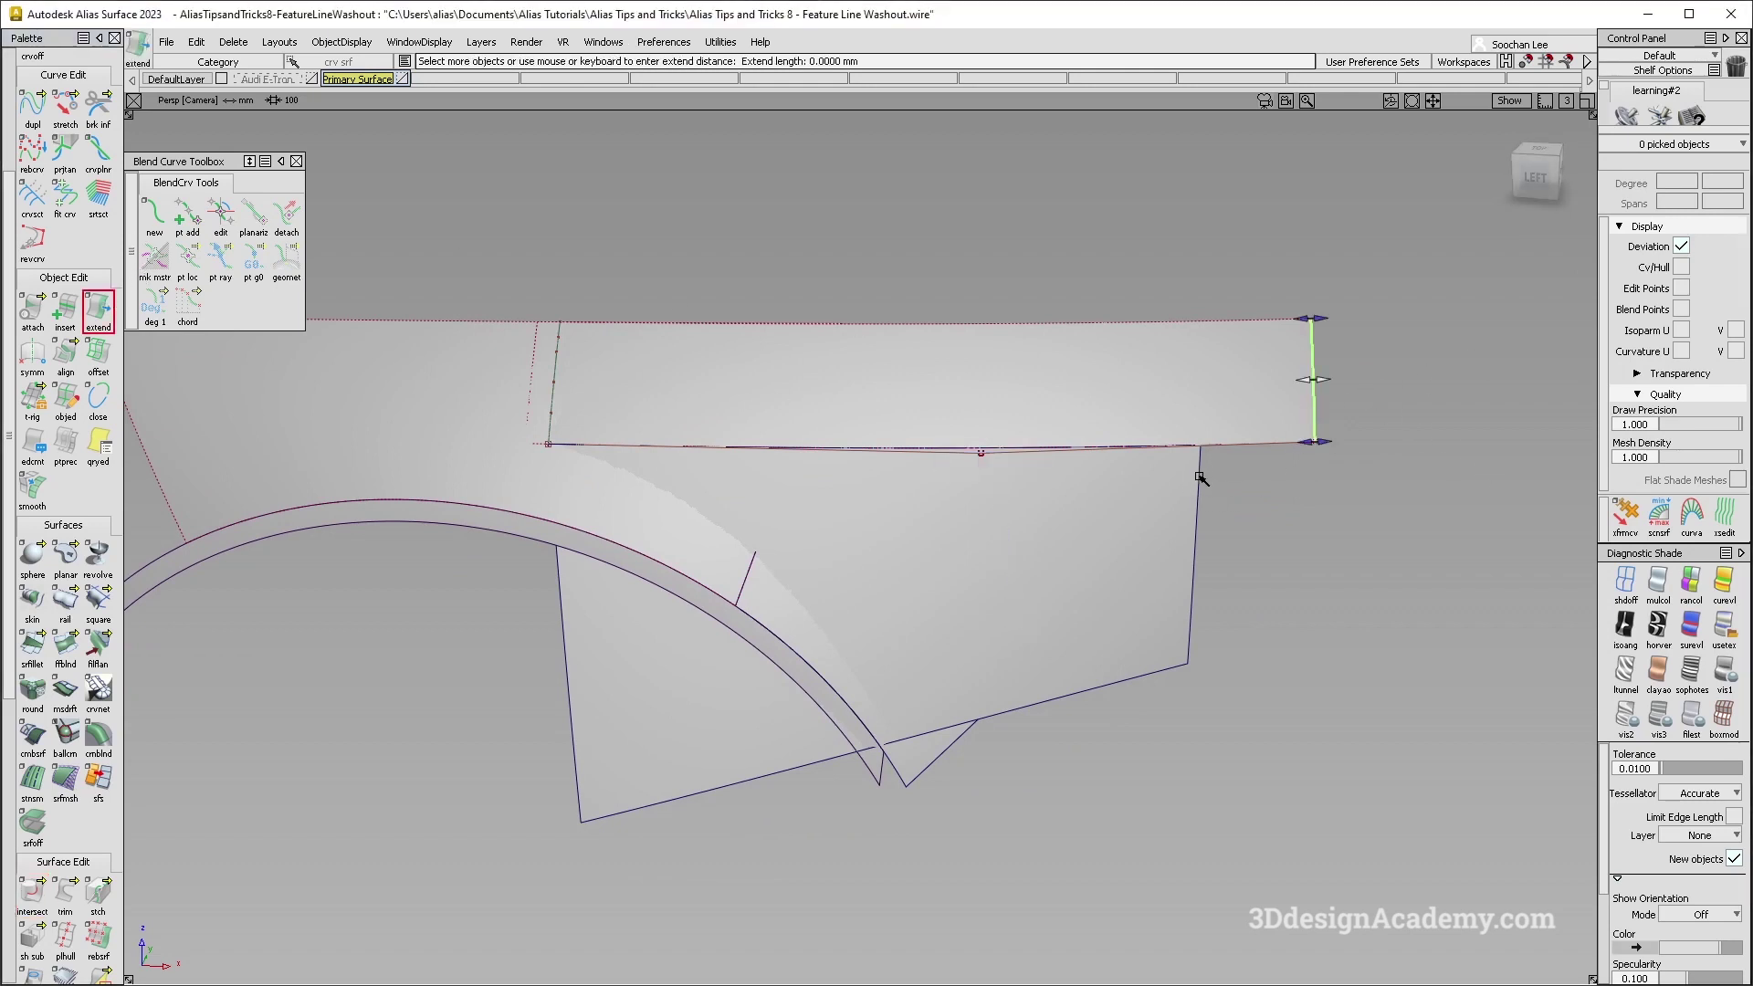
click(1201, 446)
alt+shift+drag(979, 619, 927, 630)
alt+shift+drag(794, 615, 770, 767)
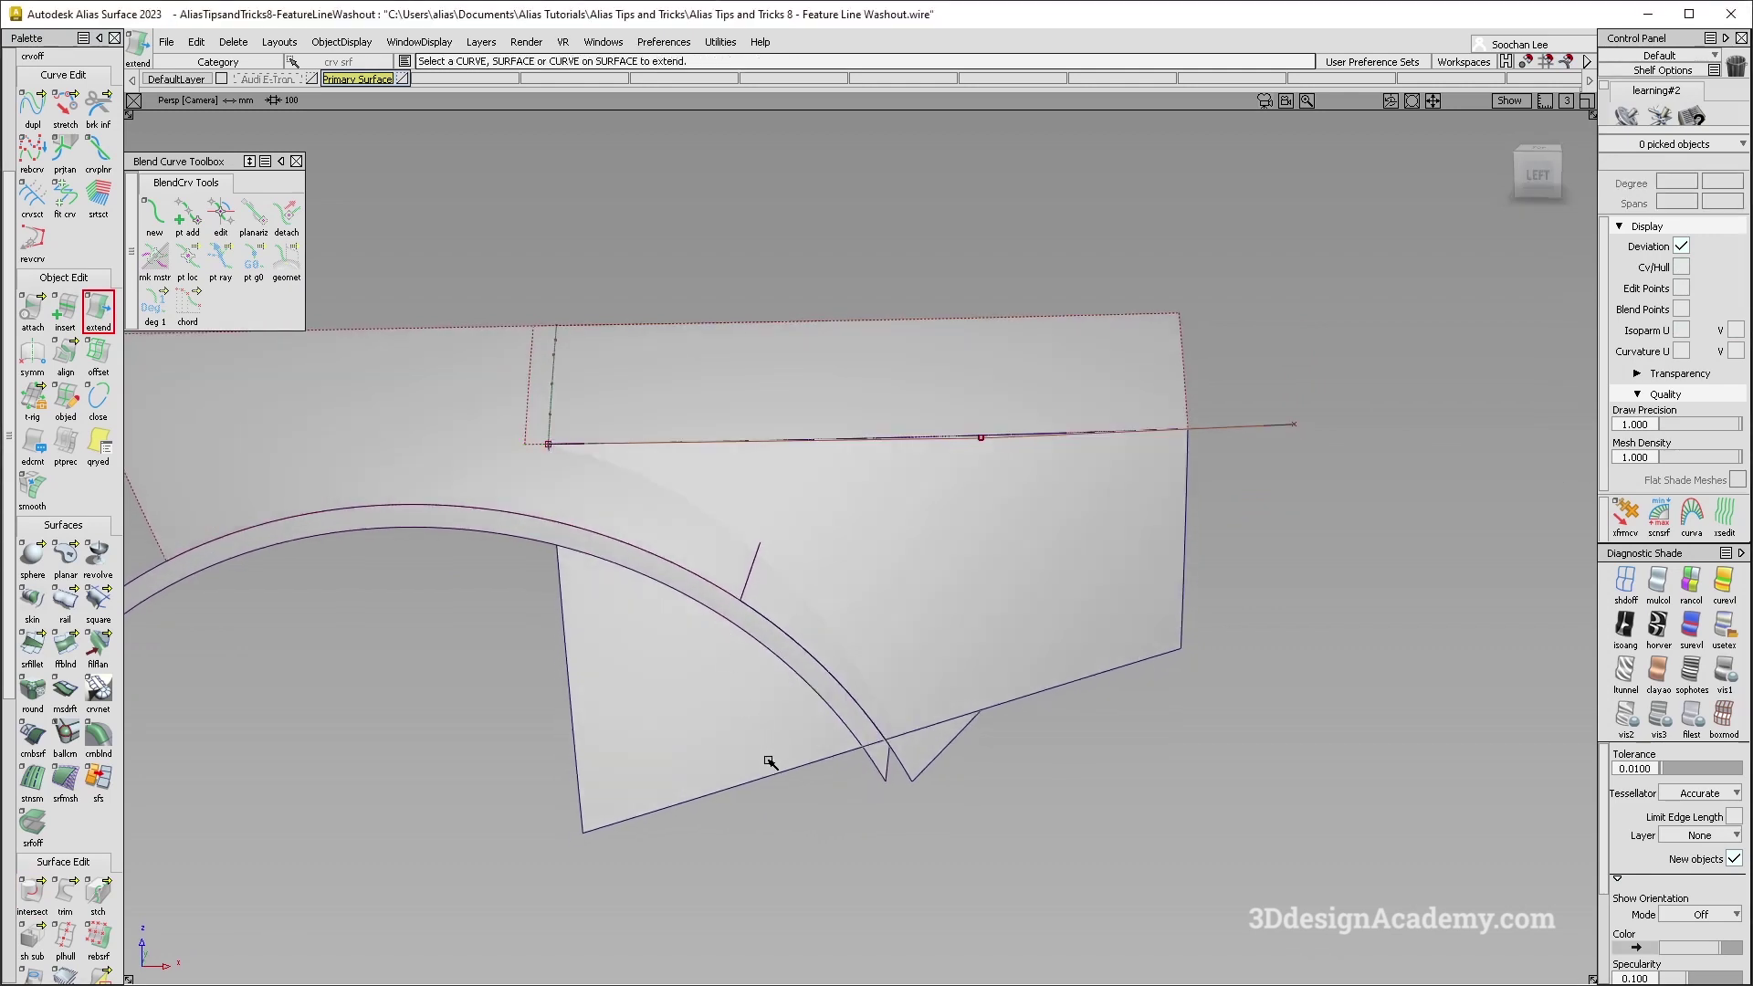
Project the lower rear surface's bottom edge along Y onto the wheel arch surface and its lip, working in the left view.
click(1531, 169)
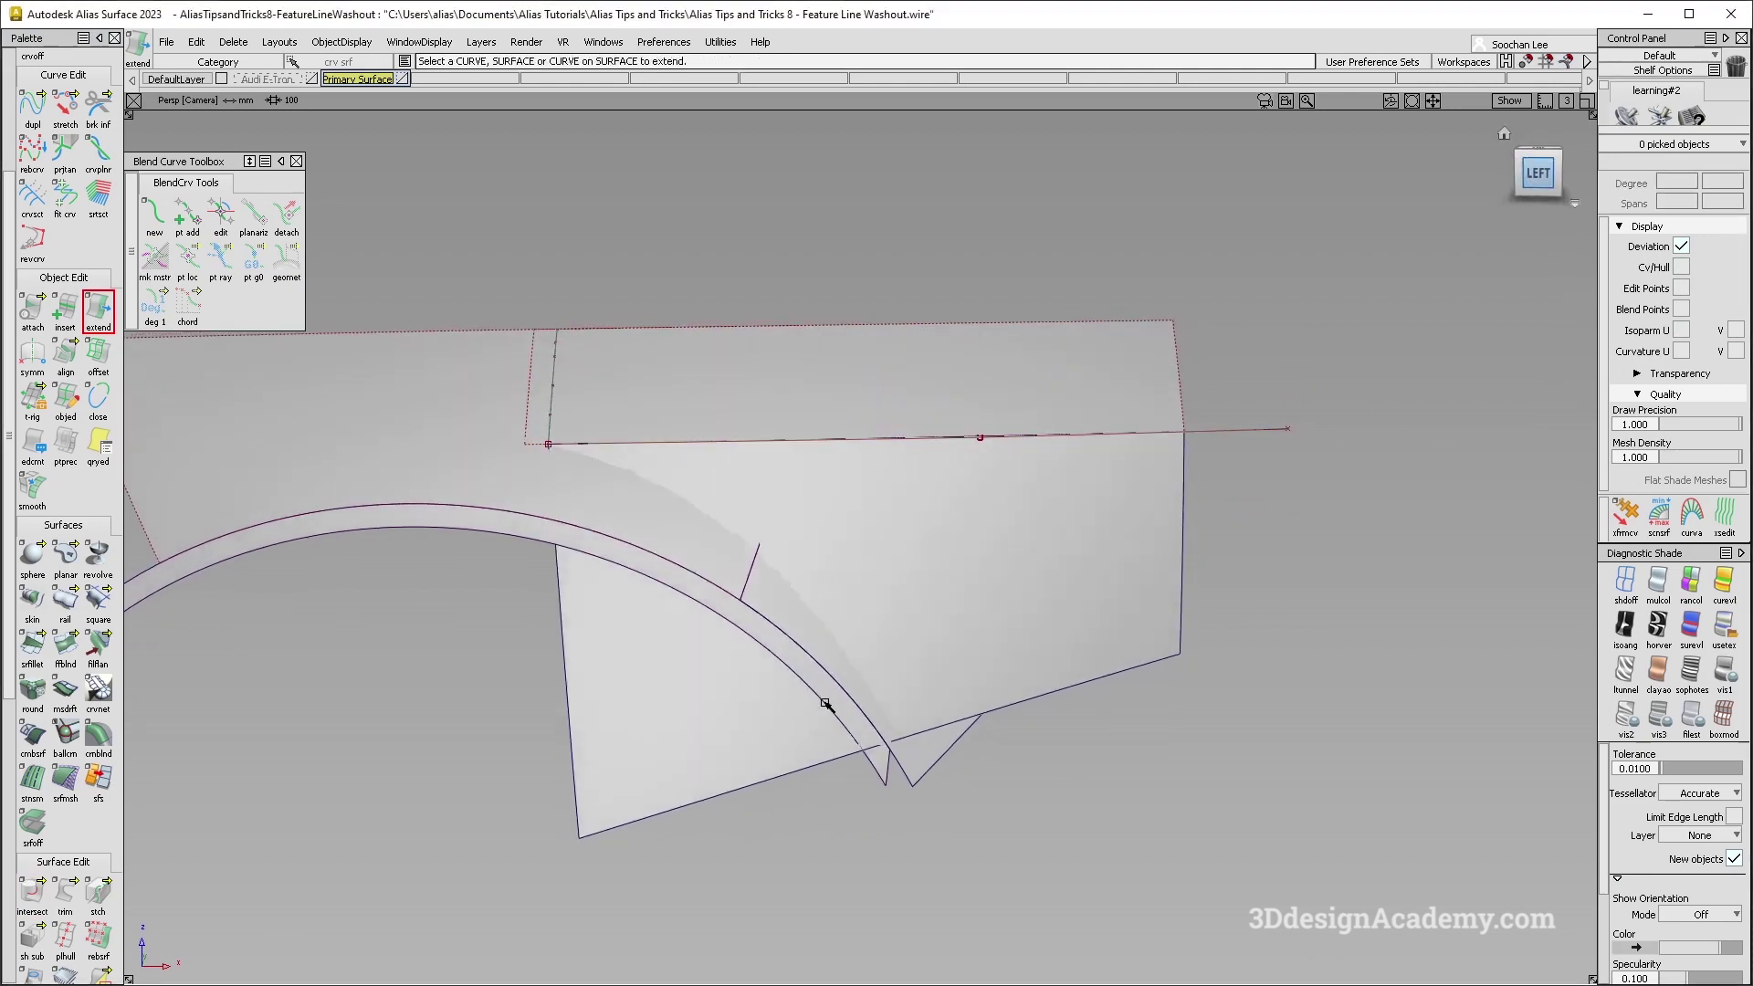
click(32, 893)
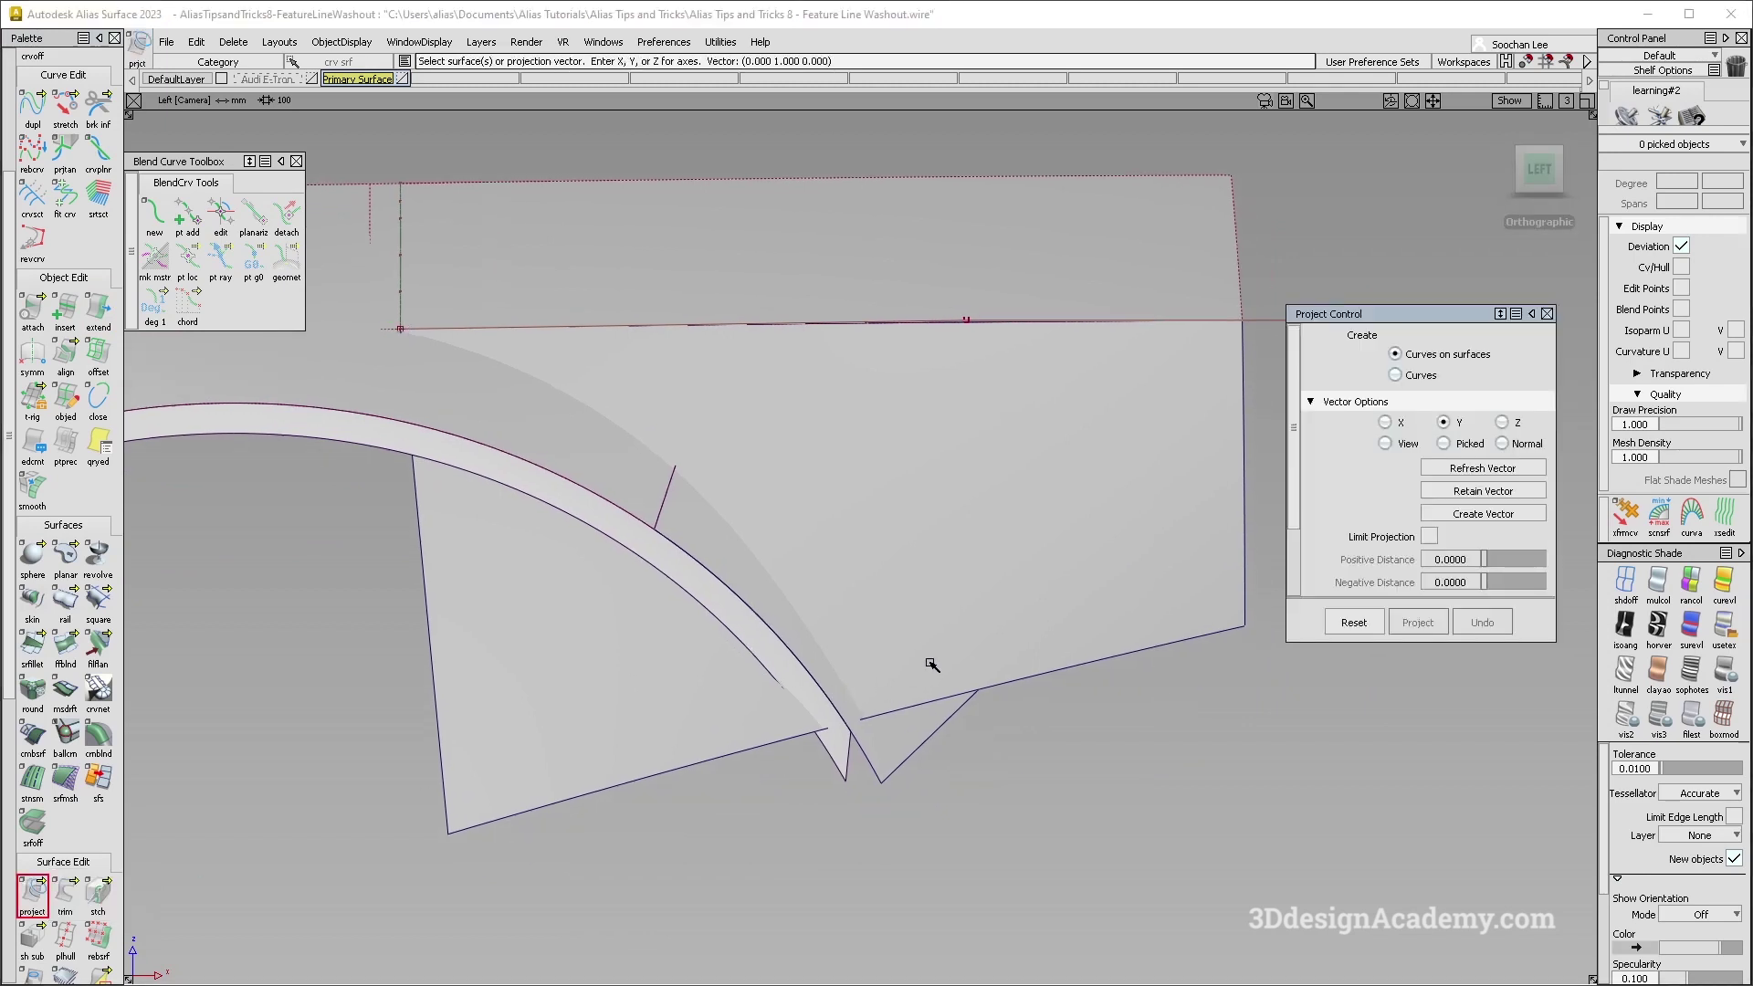
click(896, 693)
click(885, 739)
ctrl+shift+drag(896, 725, 899, 801)
click(860, 747)
click(850, 741)
key(space)
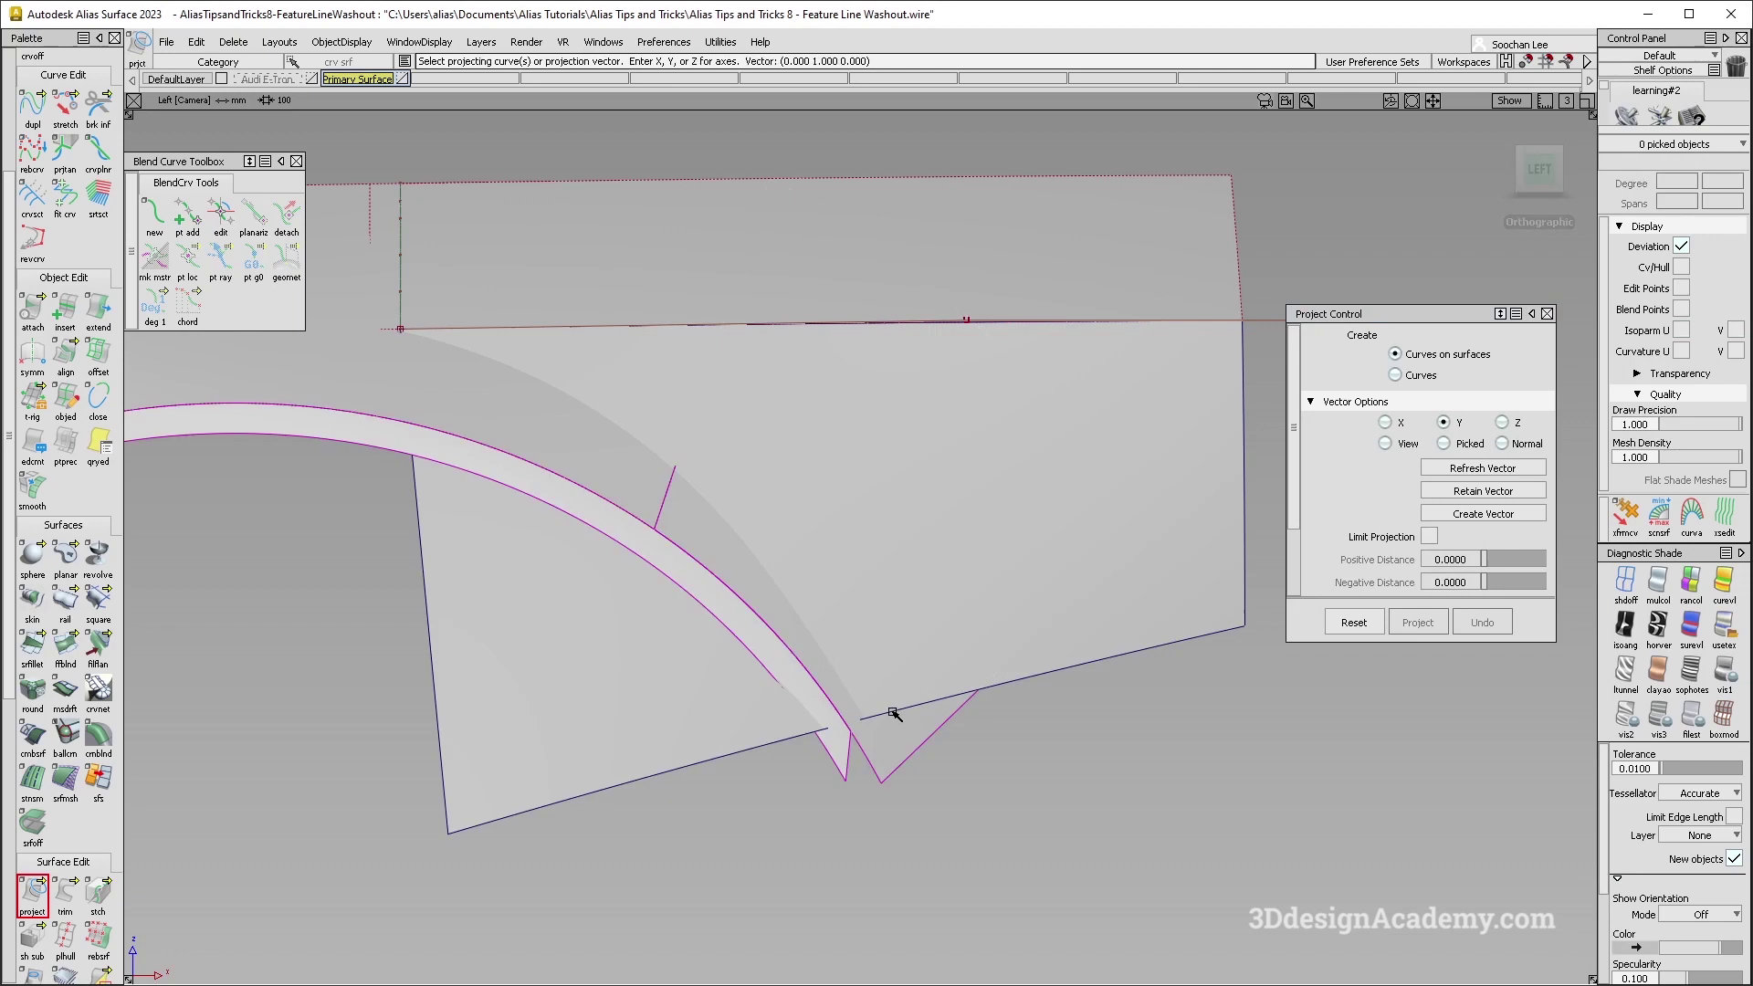
alt+shift+middle_drag(857, 712, 756, 689)
click(32, 899)
Trim away the ends of the wheel arch surface and lip that extend below the projected bottom edge.
click(65, 896)
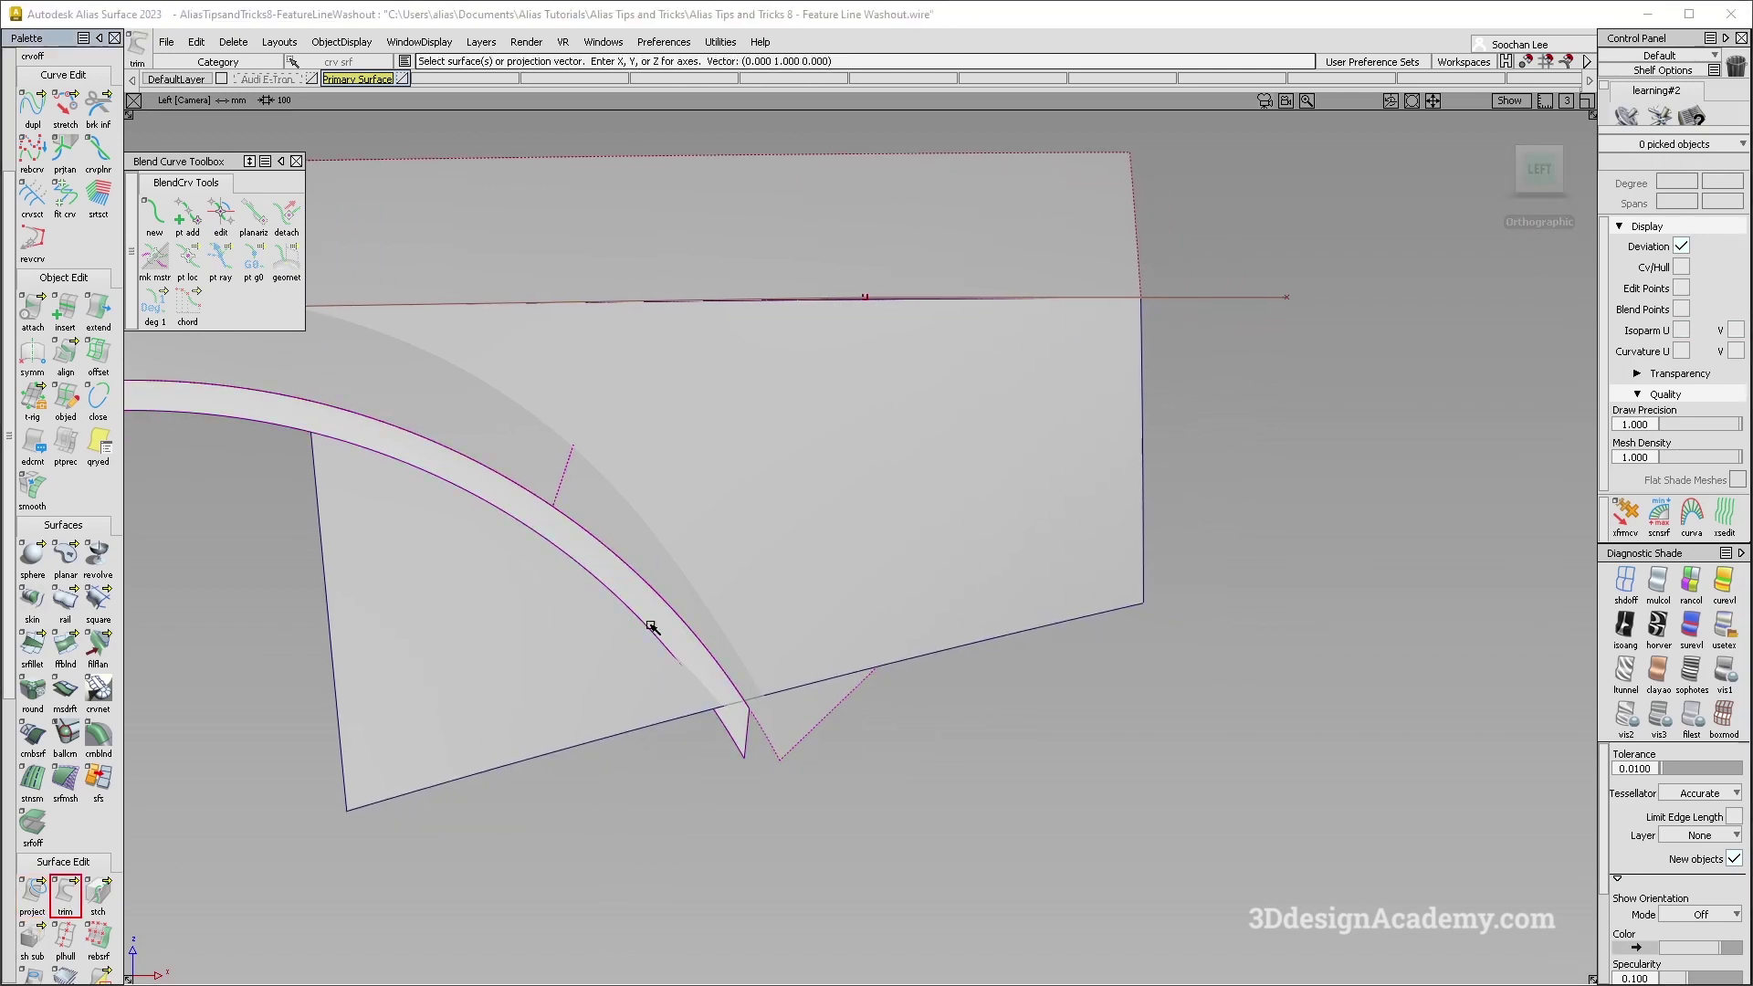
click(711, 639)
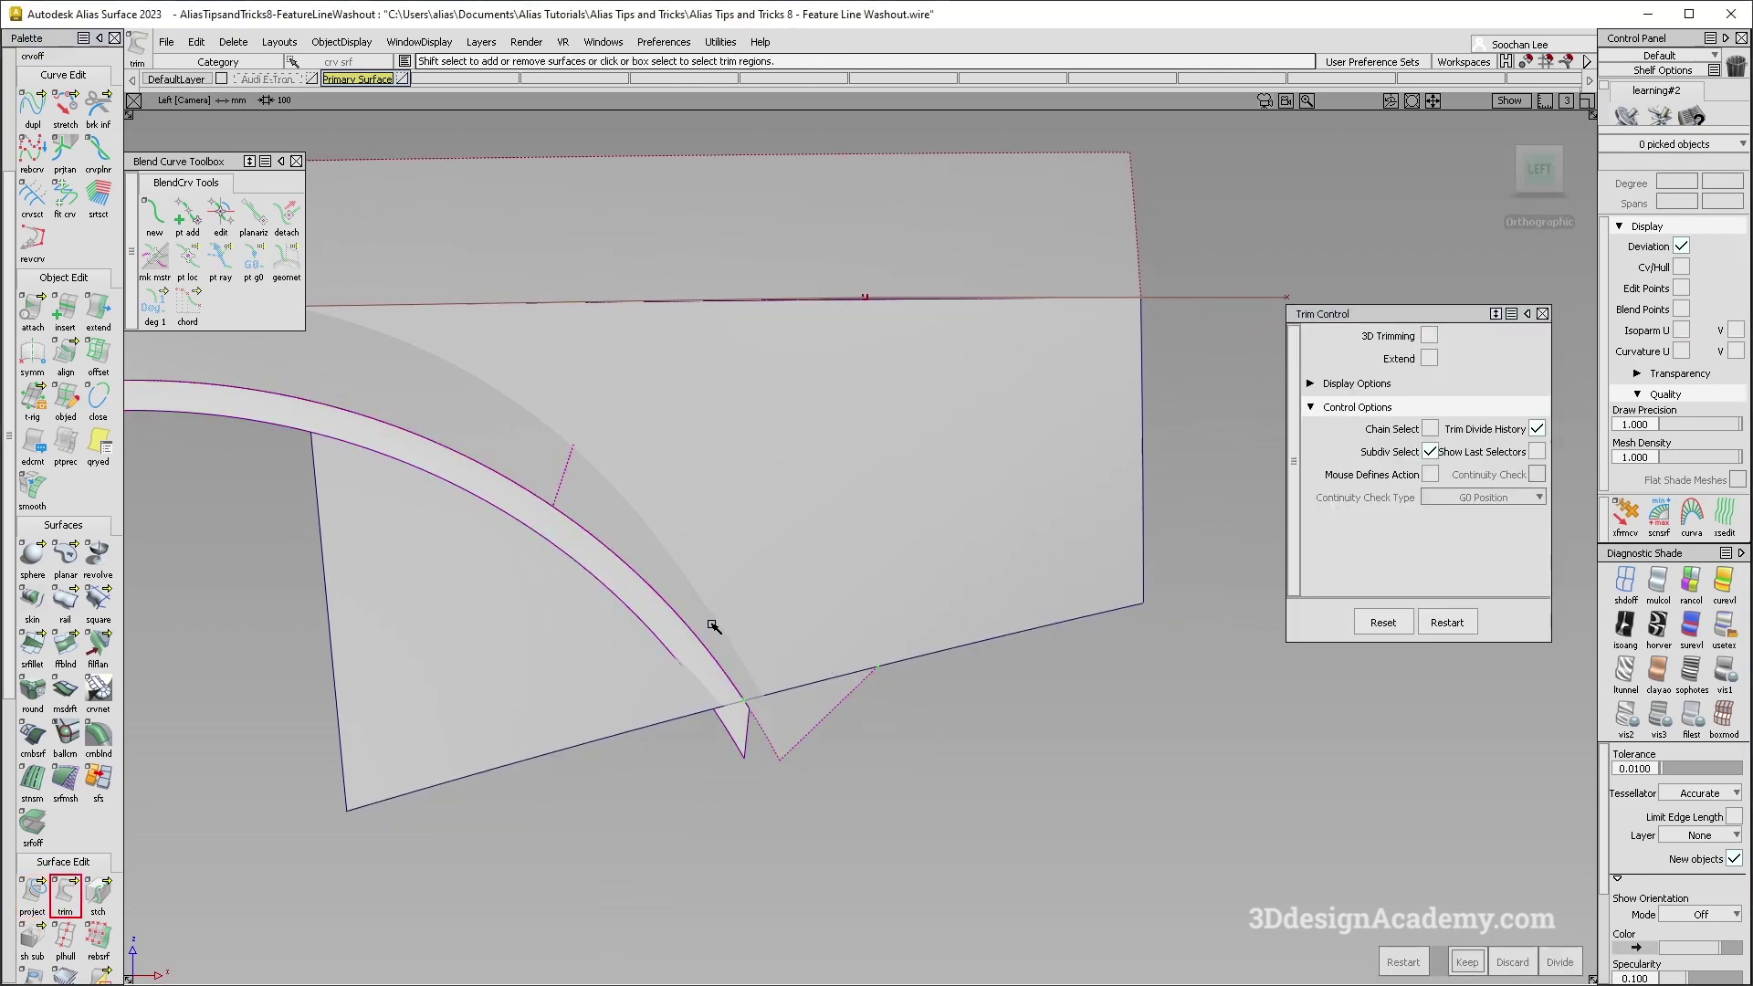
key(space)
click(705, 662)
key(space)
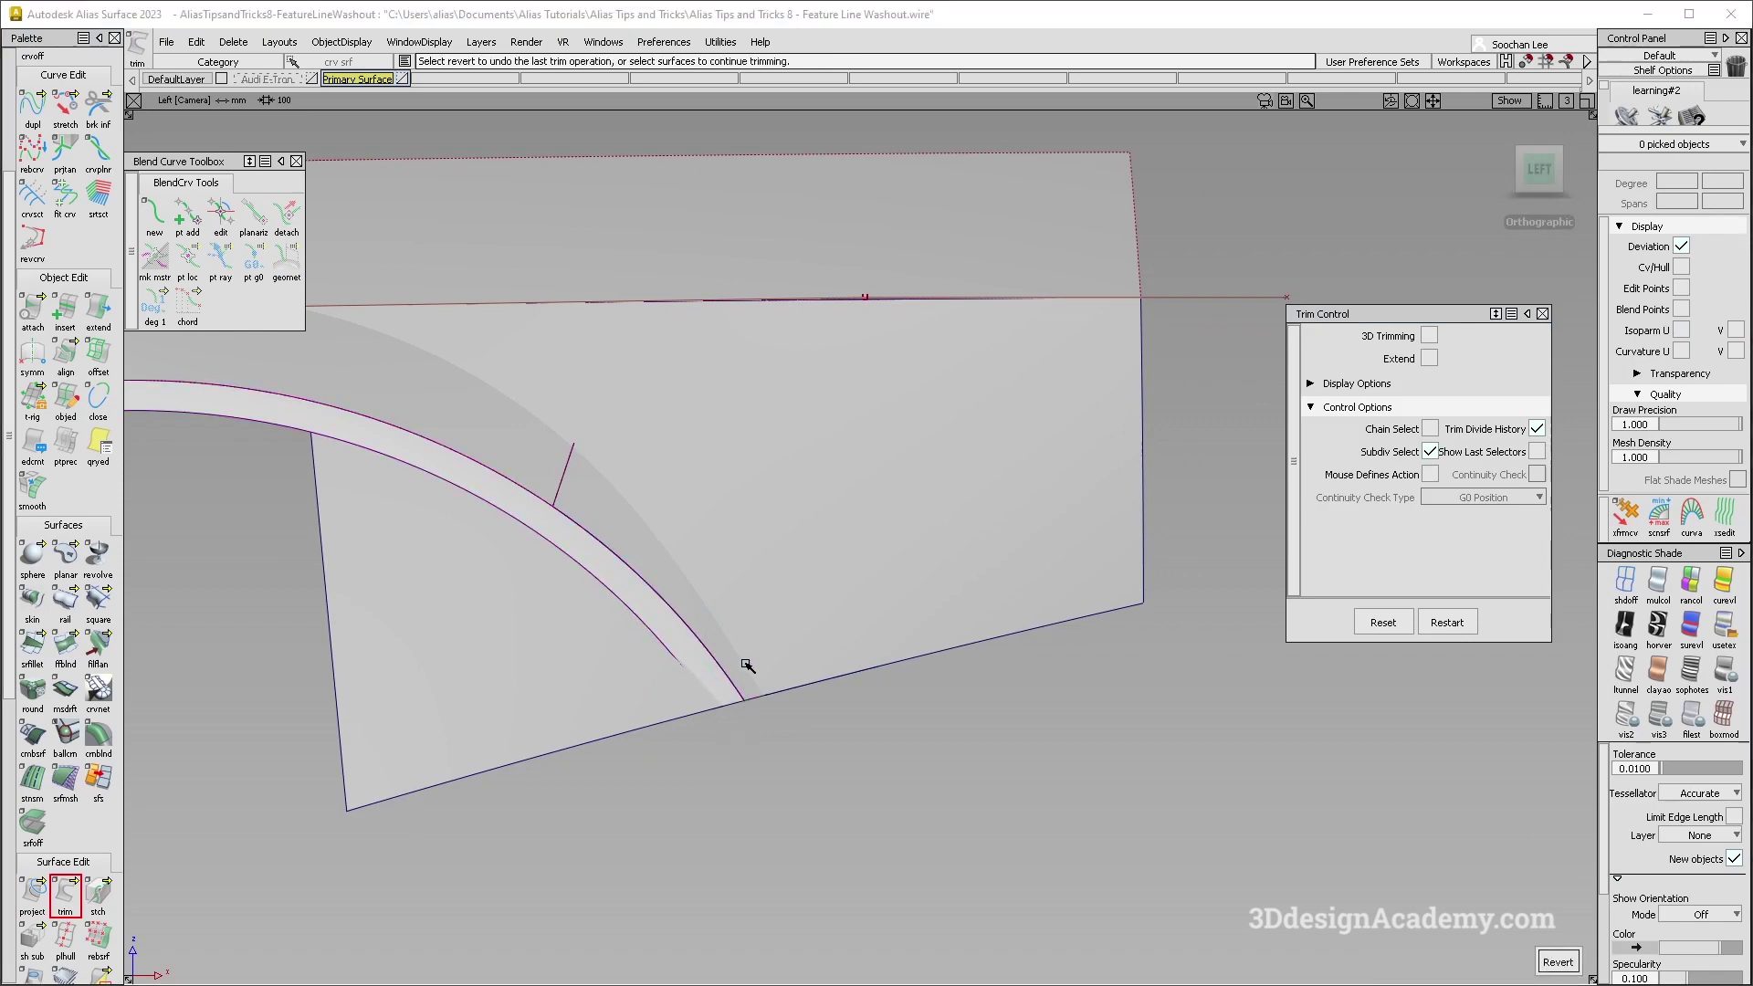
Project the wheel arch lip edge along the Y vector onto the lower rear surface.
alt+shift+middle_drag(646, 655, 771, 673)
alt+shift+right_drag(787, 489, 681, 447)
alt+shift+drag(618, 474, 827, 534)
click(36, 894)
alt+shift+drag(750, 630, 785, 599)
alt+shift+drag(721, 345, 817, 709)
click(810, 583)
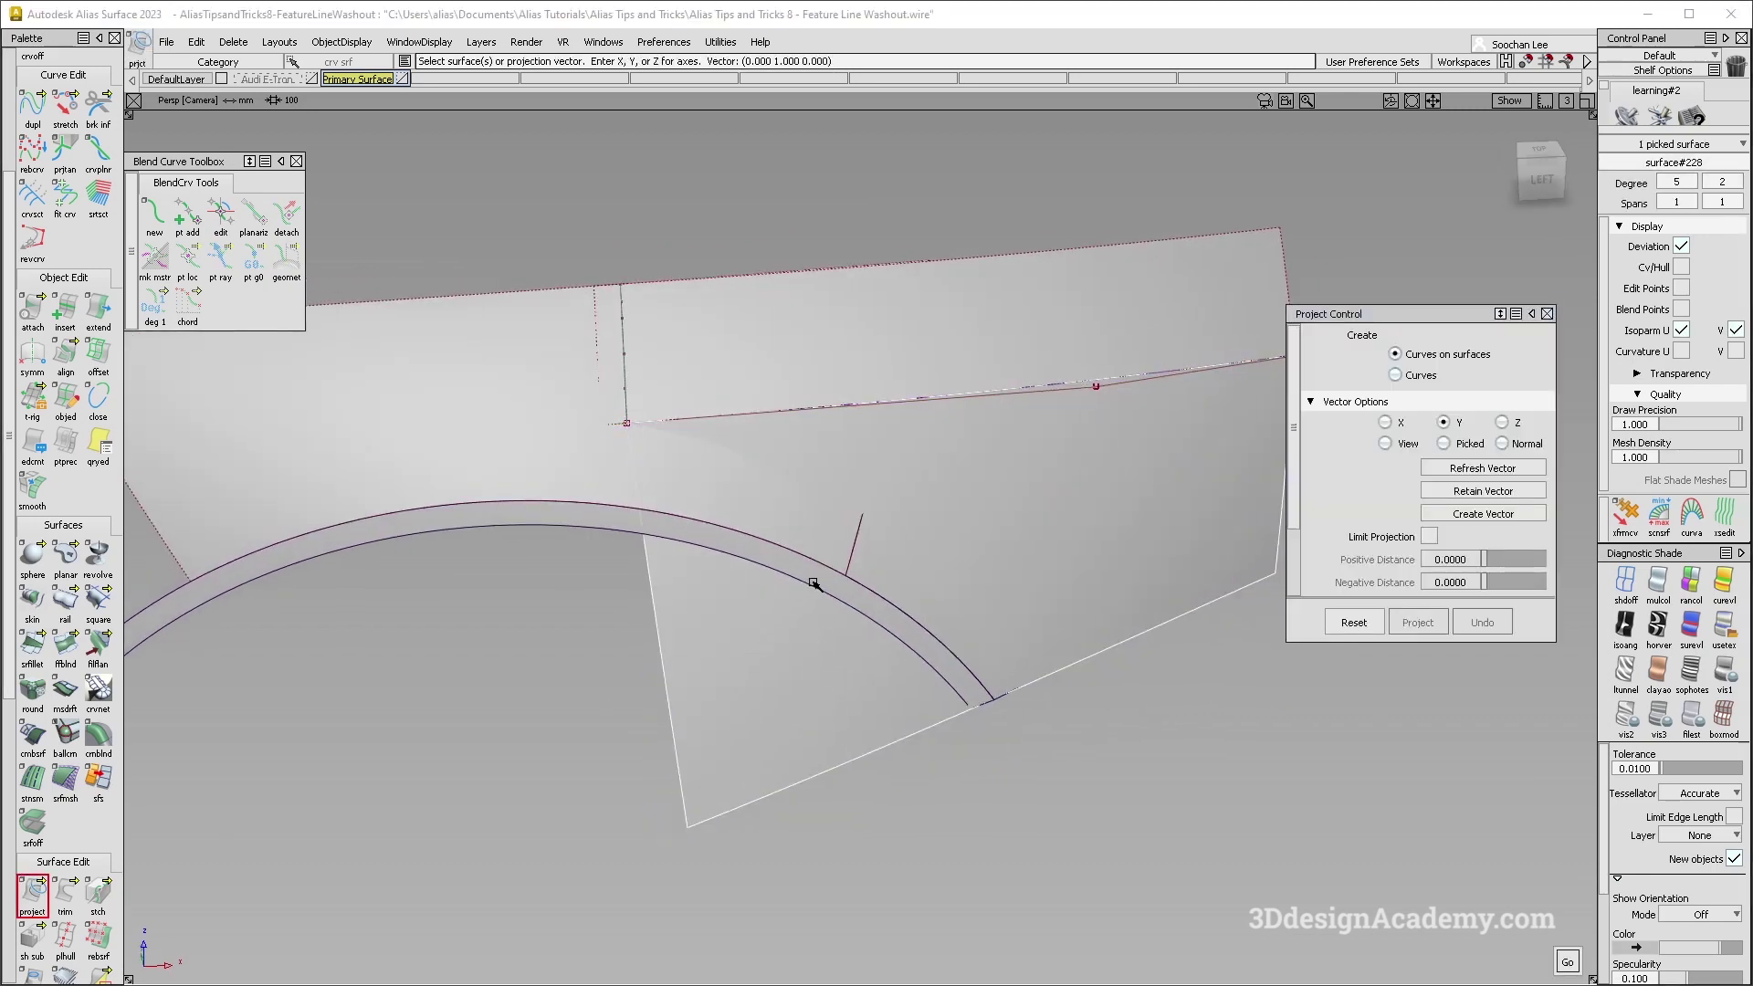
alt+shift+drag(869, 628, 829, 610)
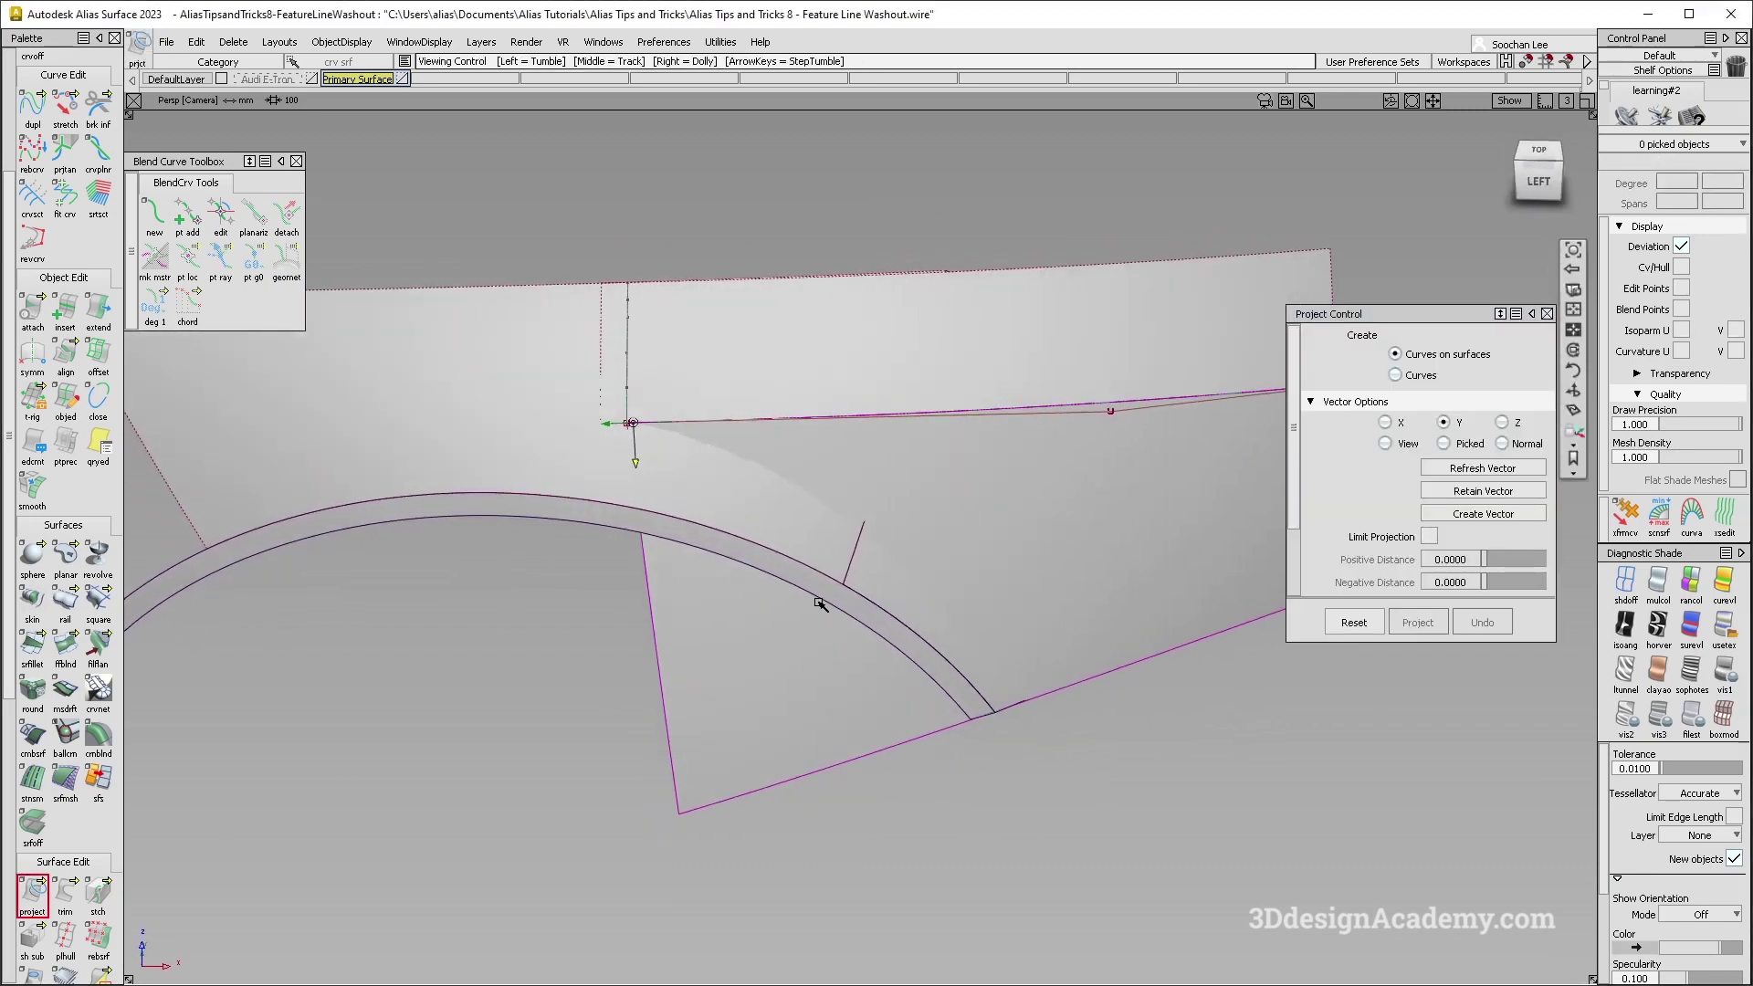
click(793, 584)
key(space)
alt+shift+drag(960, 678, 857, 763)
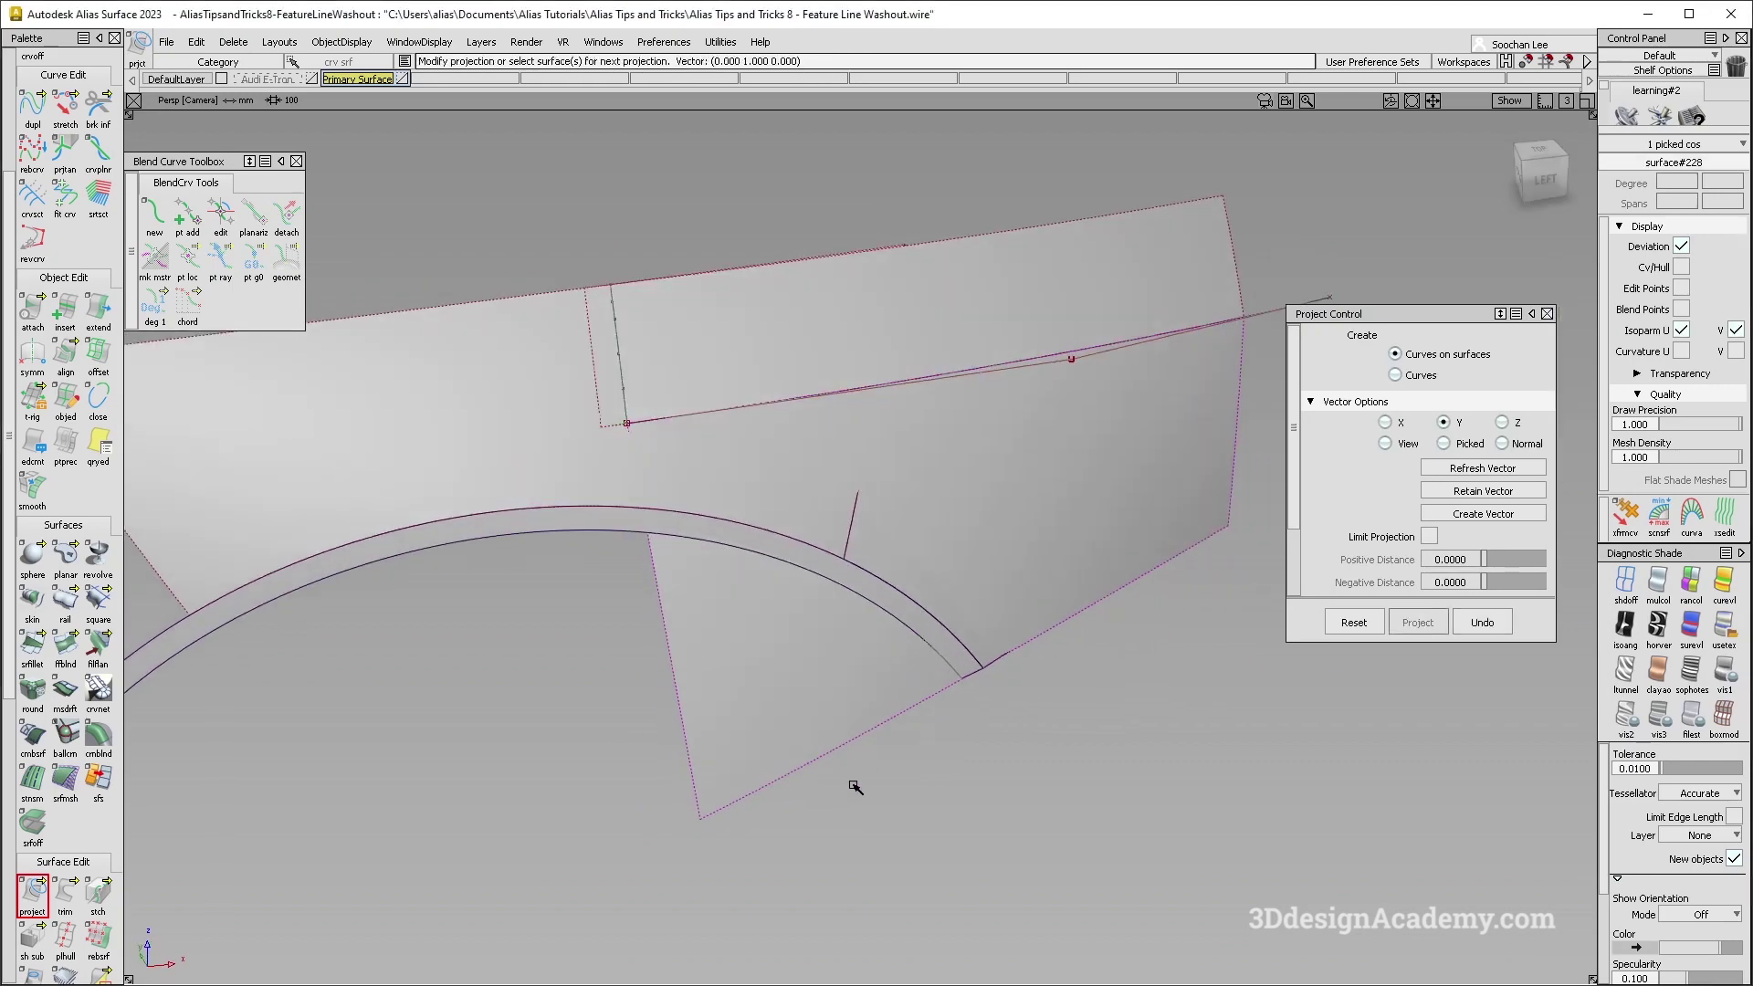
Trim the lower rear surface along the projected wheel arch edge, removing the portion inside the wheel opening.
click(65, 893)
mouse_move(560, 666)
alt+shift+mouse_down()
mouse_move(1045, 512)
mouse_move(552, 624)
mouse_move(802, 646)
alt+shift+mouse_up()
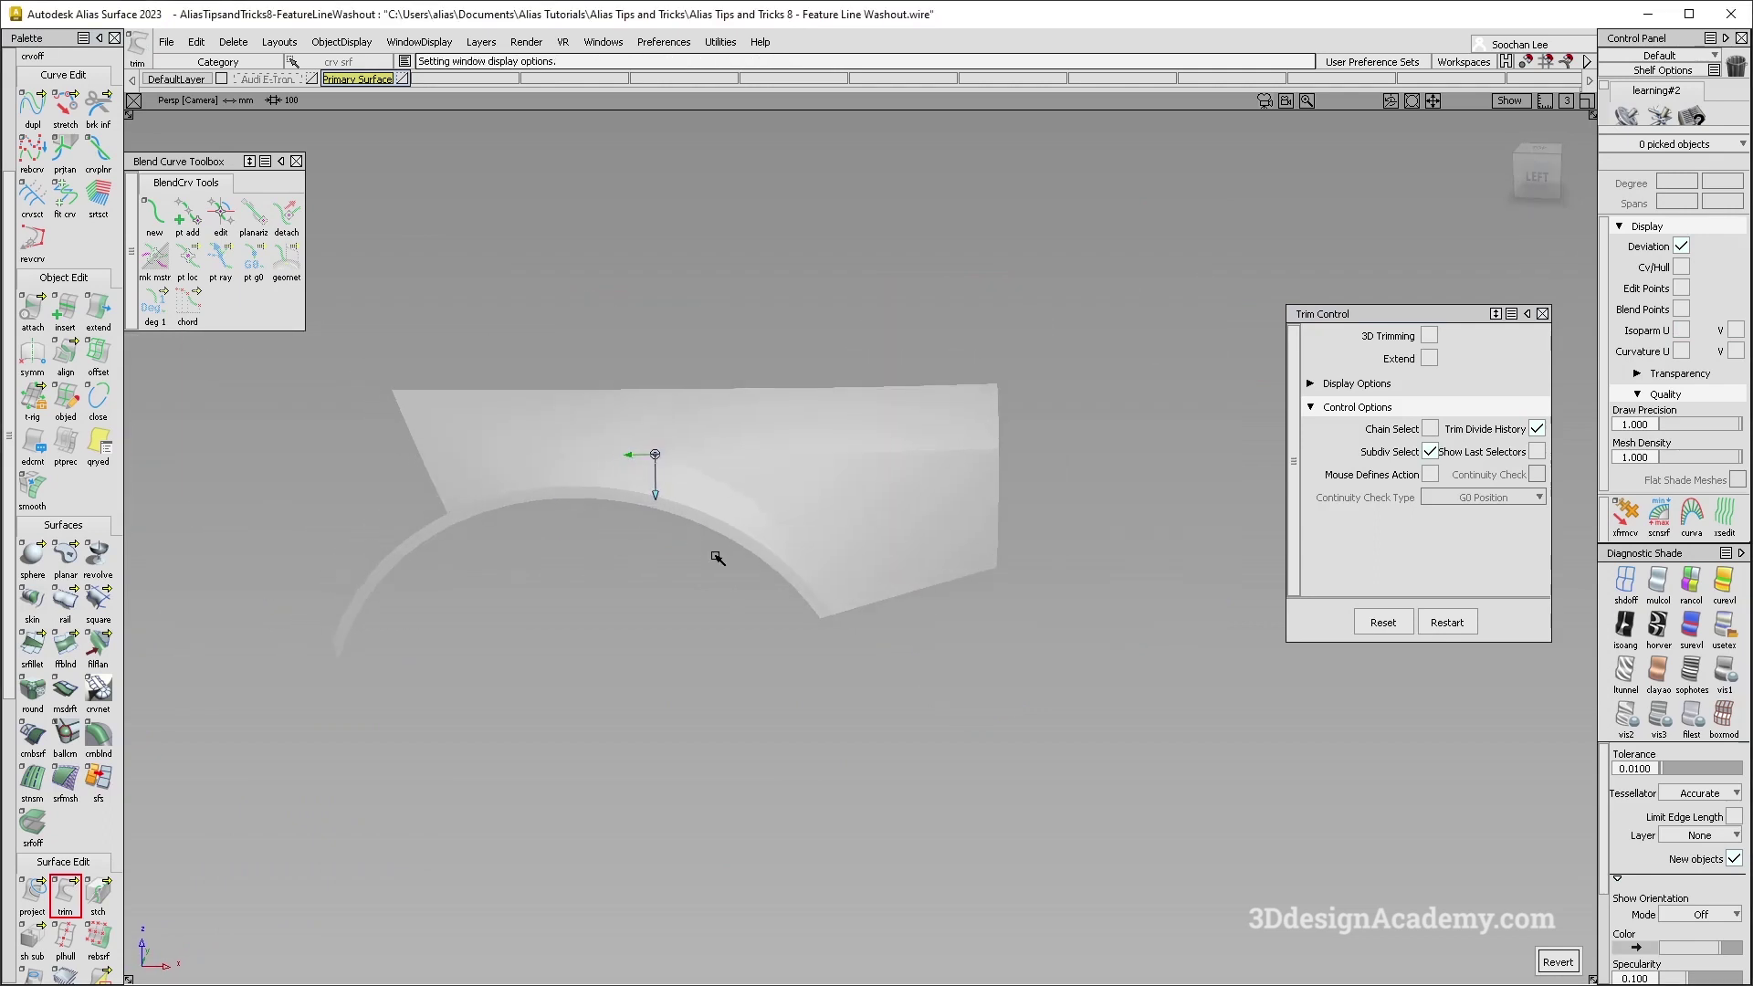
alt+shift+drag(716, 557, 739, 615)
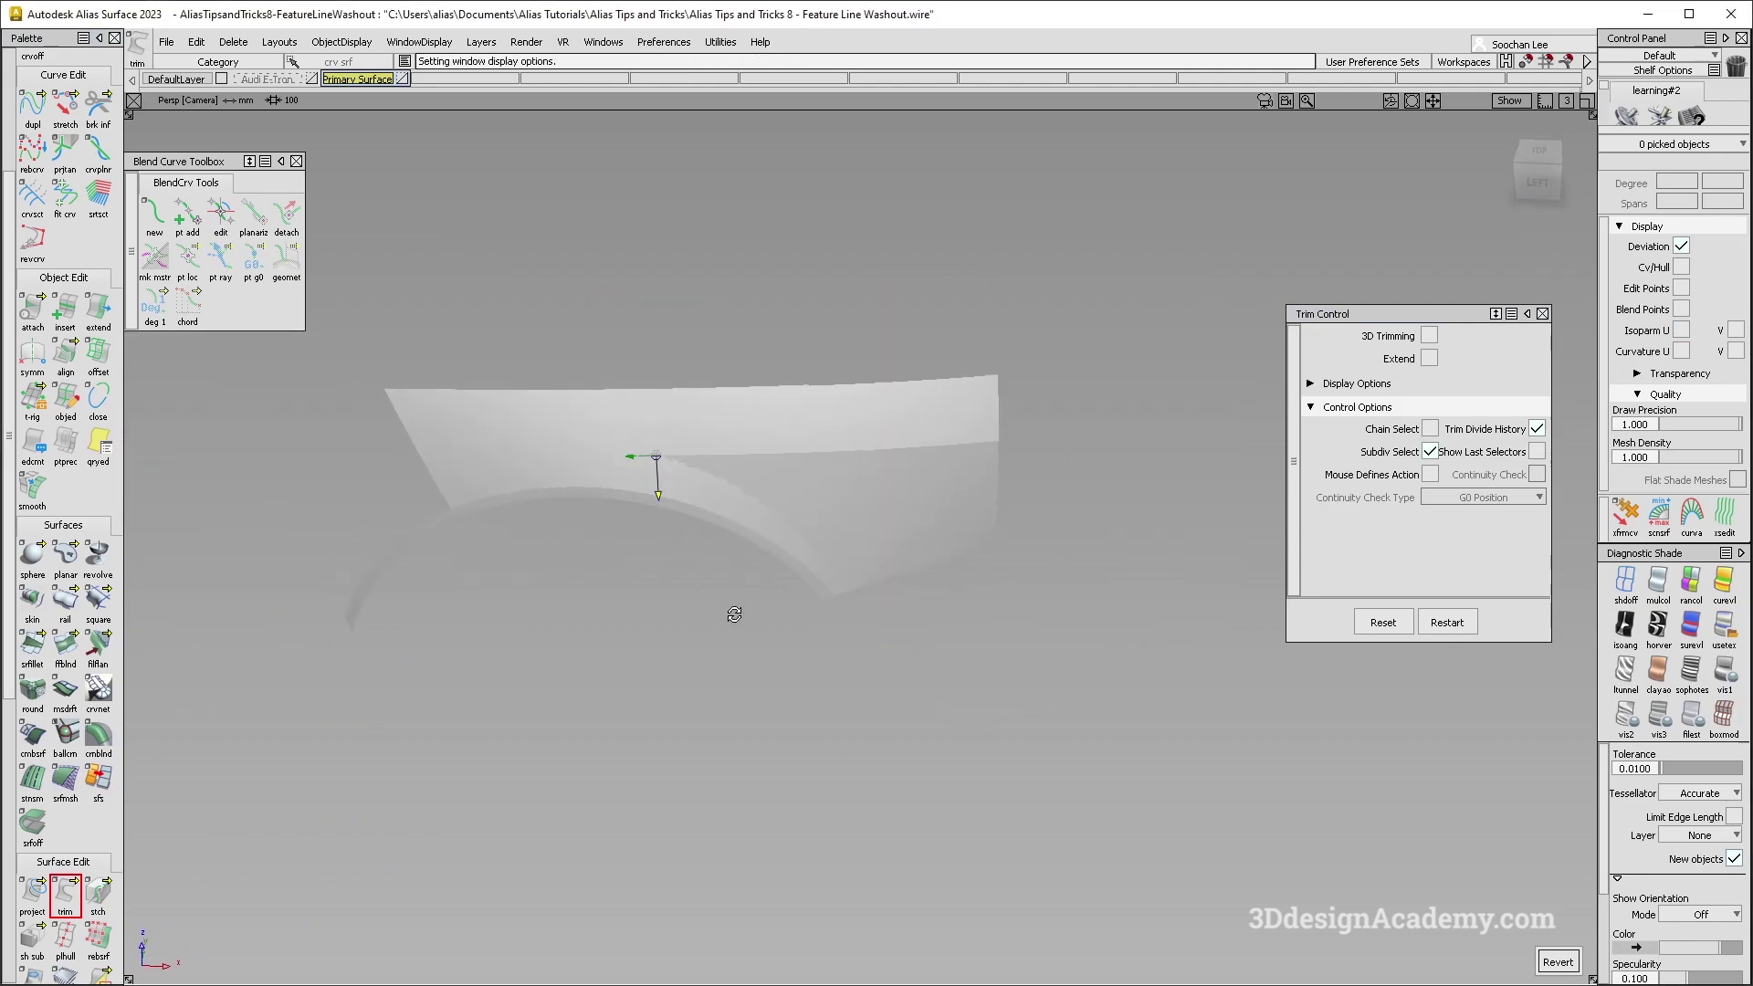
Shade the quarter panel surfaces with the user texture using the Showroom map.
click(1723, 628)
mouse_move(977, 548)
alt+shift+mouse_down()
mouse_move(939, 528)
mouse_move(954, 465)
mouse_move(961, 552)
alt+shift+mouse_up()
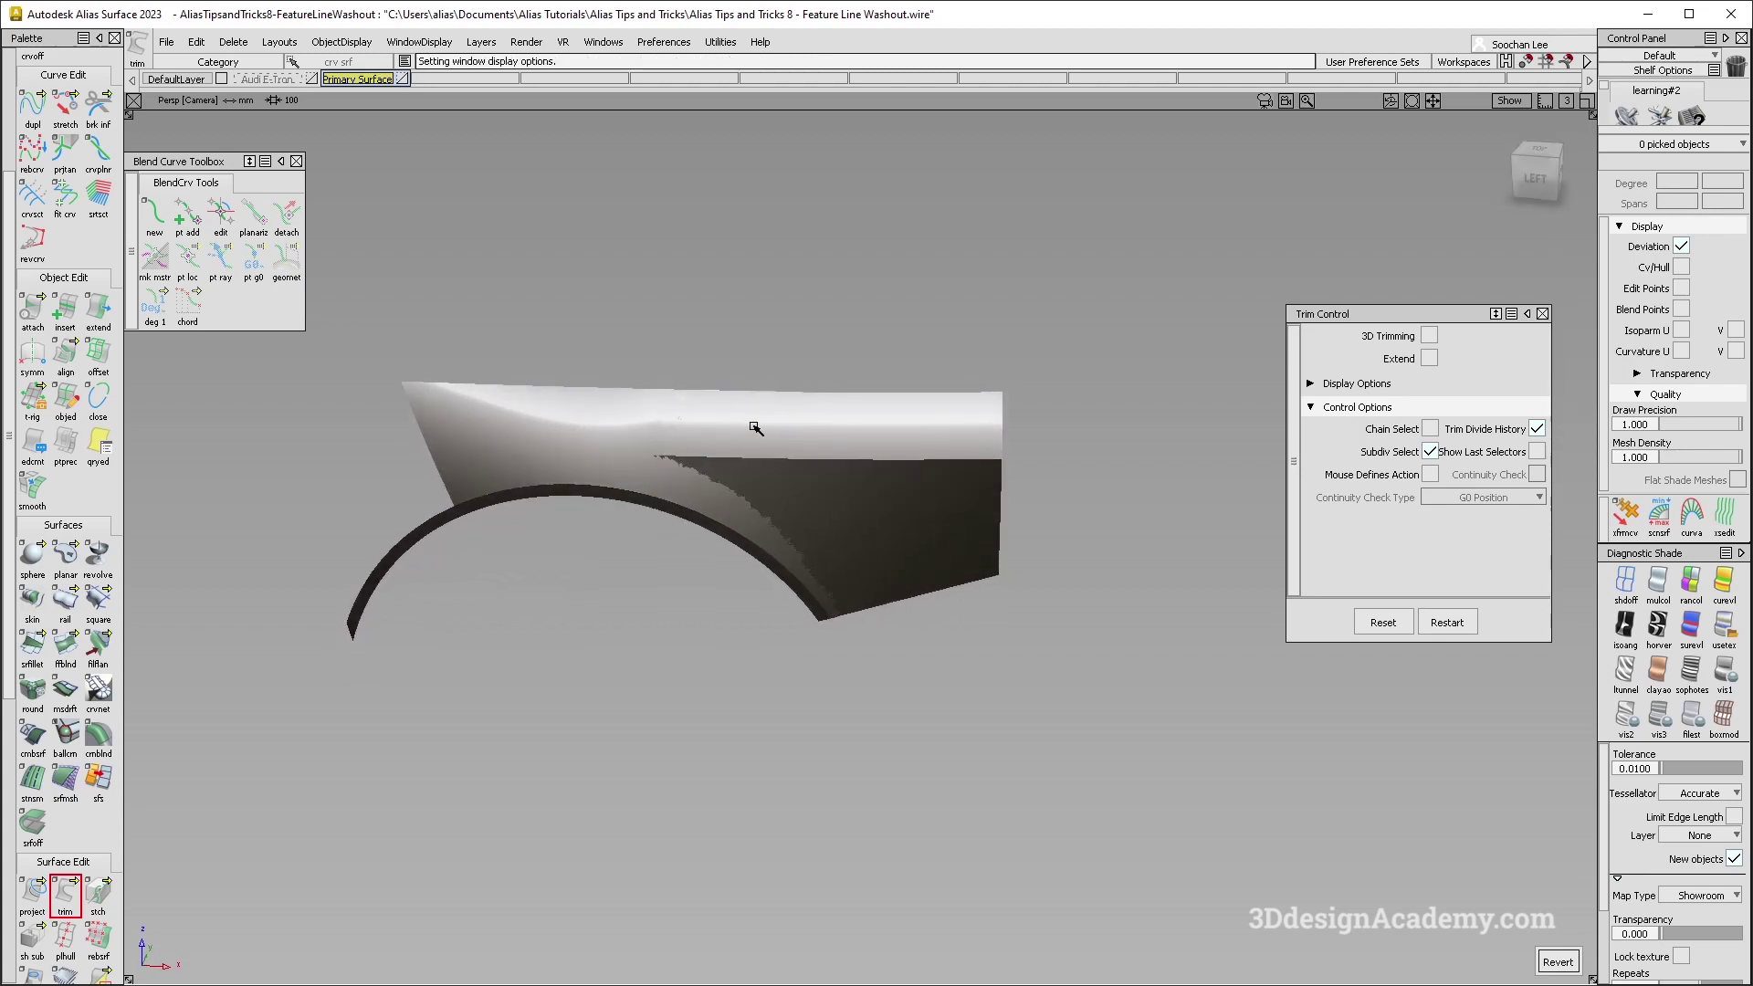
alt+shift+drag(688, 430, 817, 466)
Select the quarter panel surfaces and curves and delete their construction history.
ctrl+shift+right_drag(948, 606, 748, 469)
ctrl+shift+drag(765, 481, 877, 429)
drag(990, 380, 694, 585)
alt+shift+right_drag(755, 454, 821, 454)
click(235, 47)
click(243, 103)
click(789, 595)
Extend the feature line curve forward above the wheel arch, using the Extrapolate type with Merge on.
alt+shift+right_drag(693, 477, 781, 468)
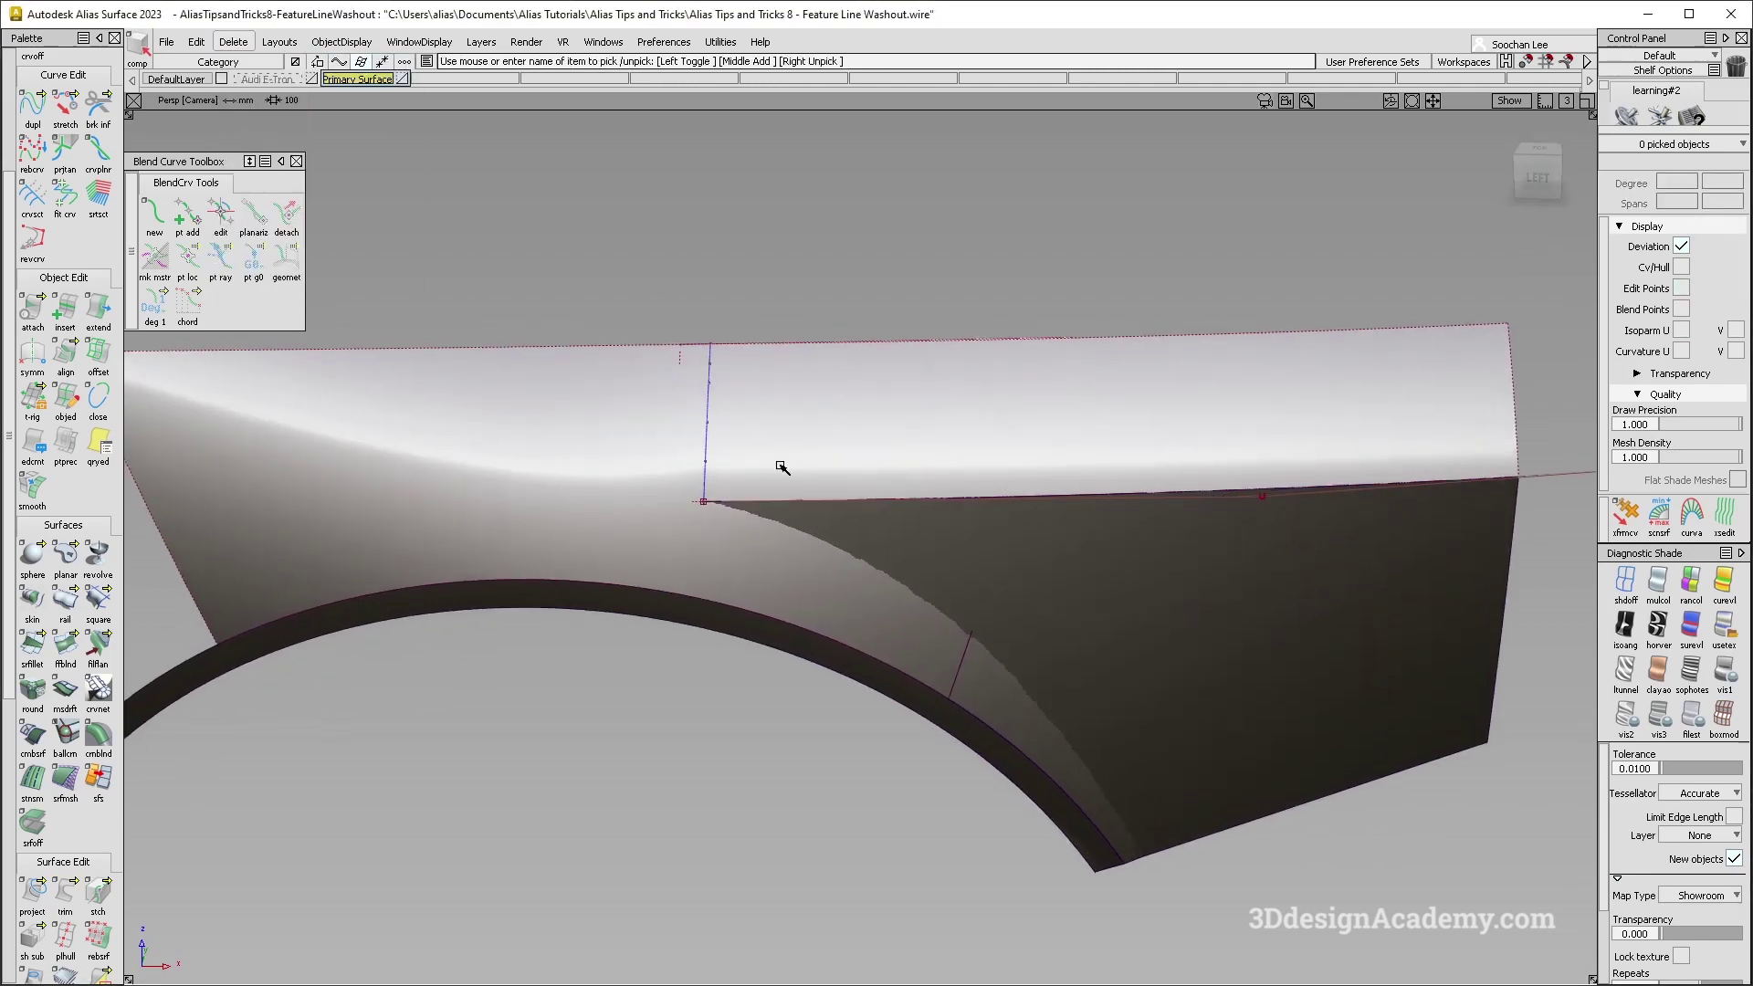
key(F6)
alt+shift+right_drag(958, 451, 1408, 376)
alt+shift+middle_drag(1409, 375, 886, 431)
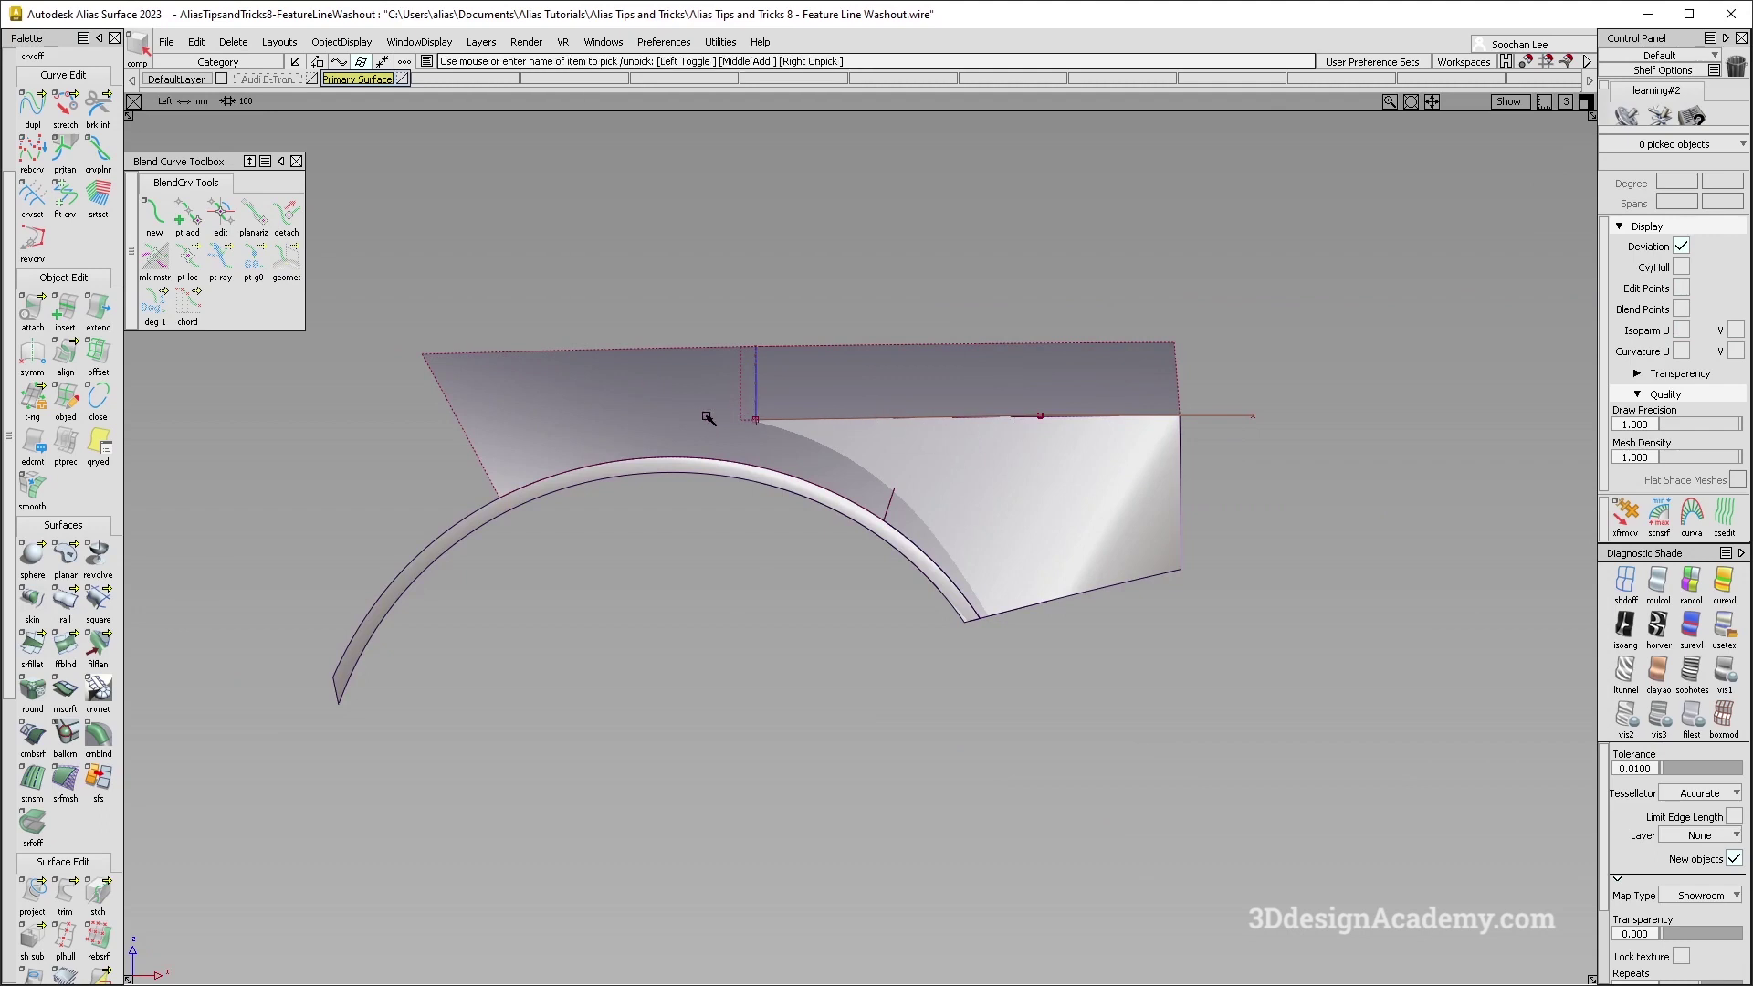
alt+shift+right_drag(708, 419, 922, 405)
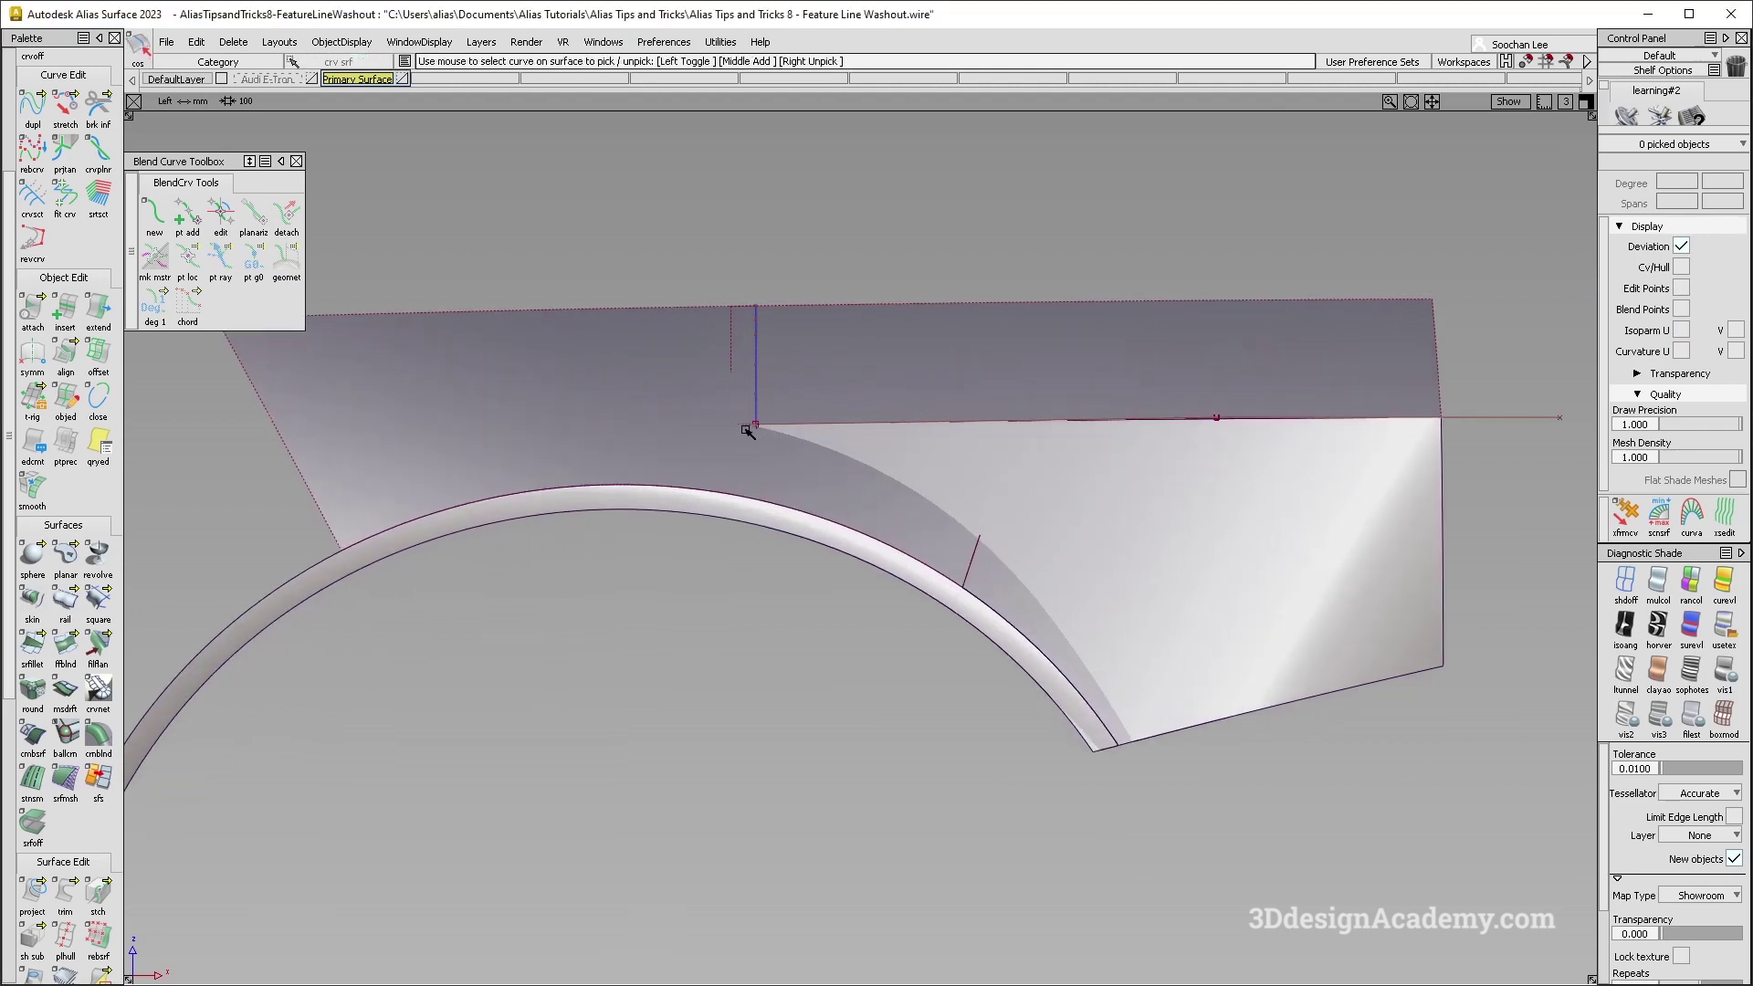
alt+shift+middle_drag(631, 414, 648, 442)
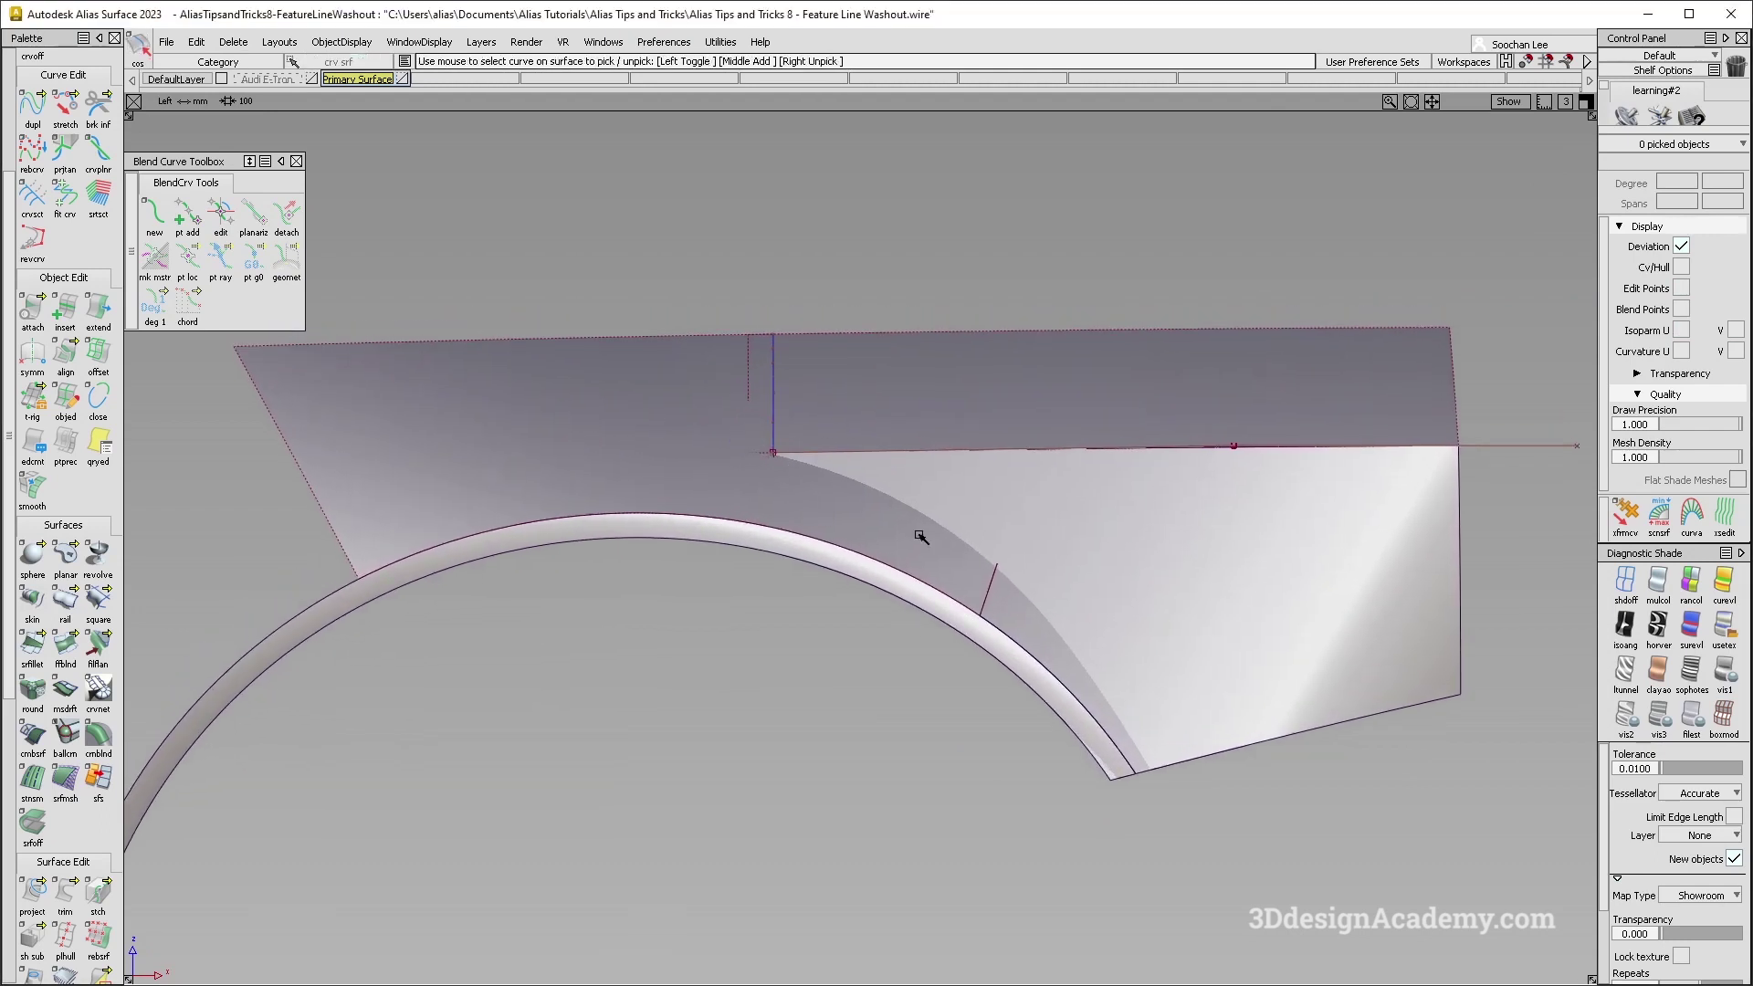
click(1636, 590)
double_click(99, 310)
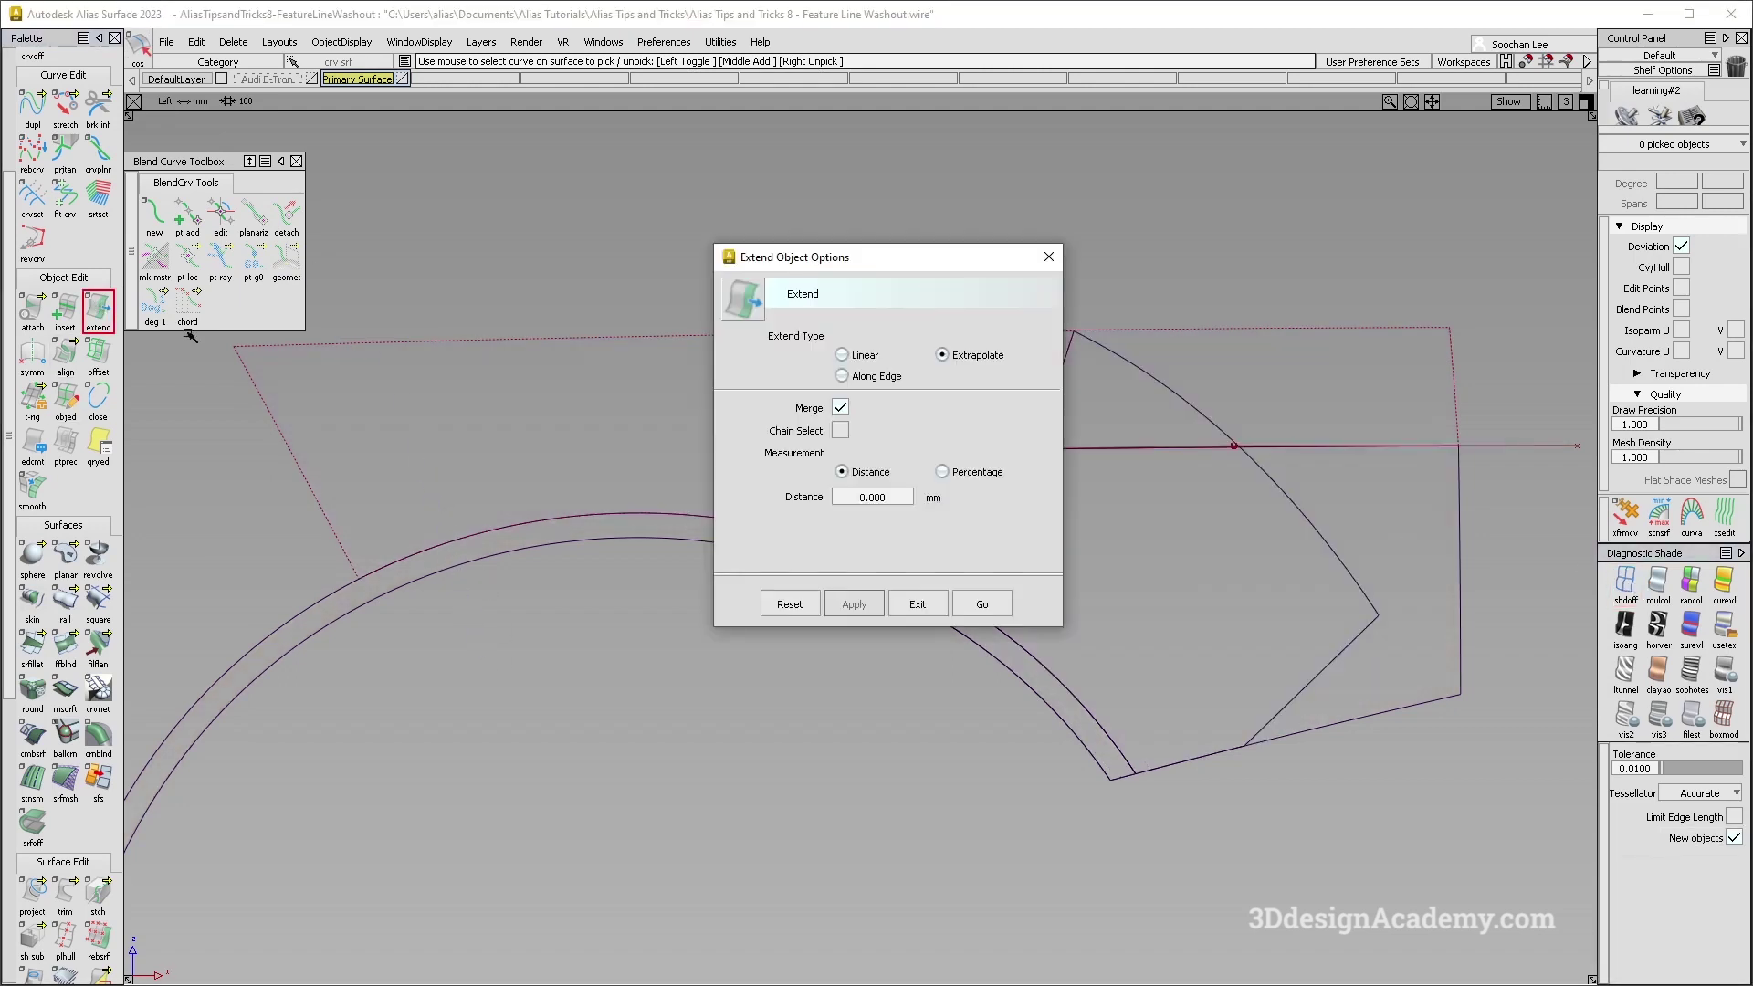
click(984, 595)
click(832, 447)
click(858, 520)
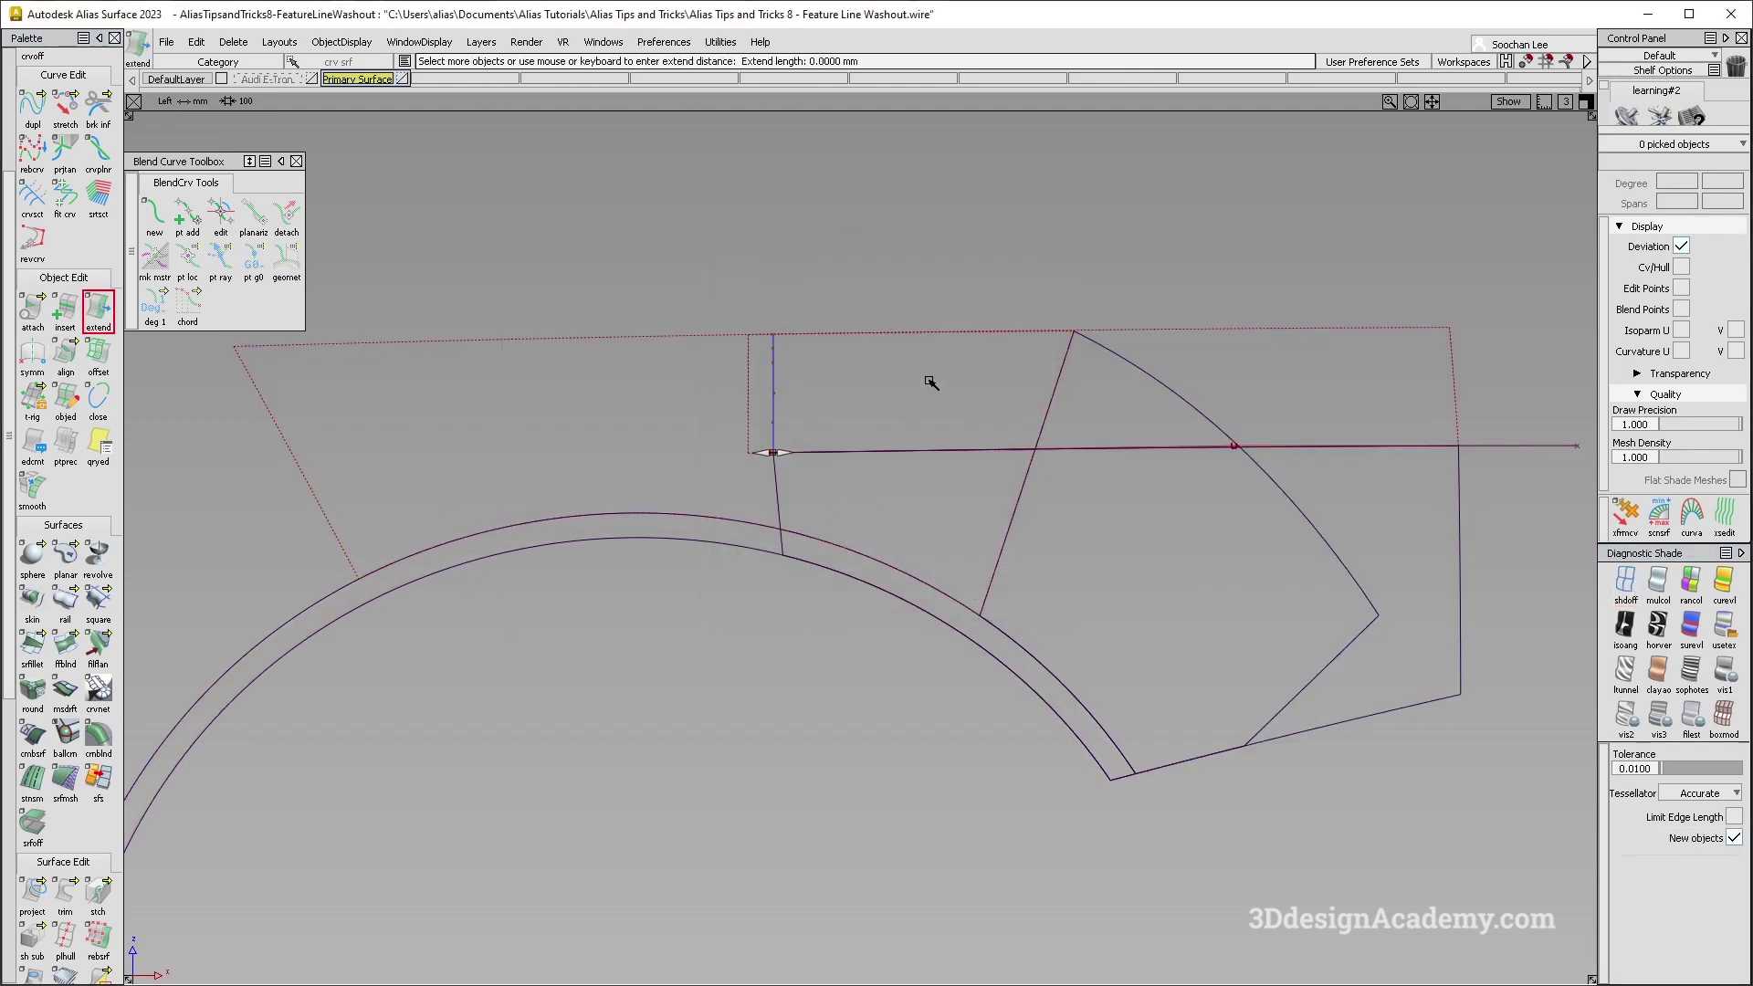
drag(785, 398, 551, 416)
Project the extended feature line curve along the Y vector onto the front surface above the wheel arch.
alt+shift+middle_drag(1010, 438, 949, 465)
ctrl+shift+drag(938, 628, 906, 496)
click(980, 412)
click(45, 899)
click(618, 462)
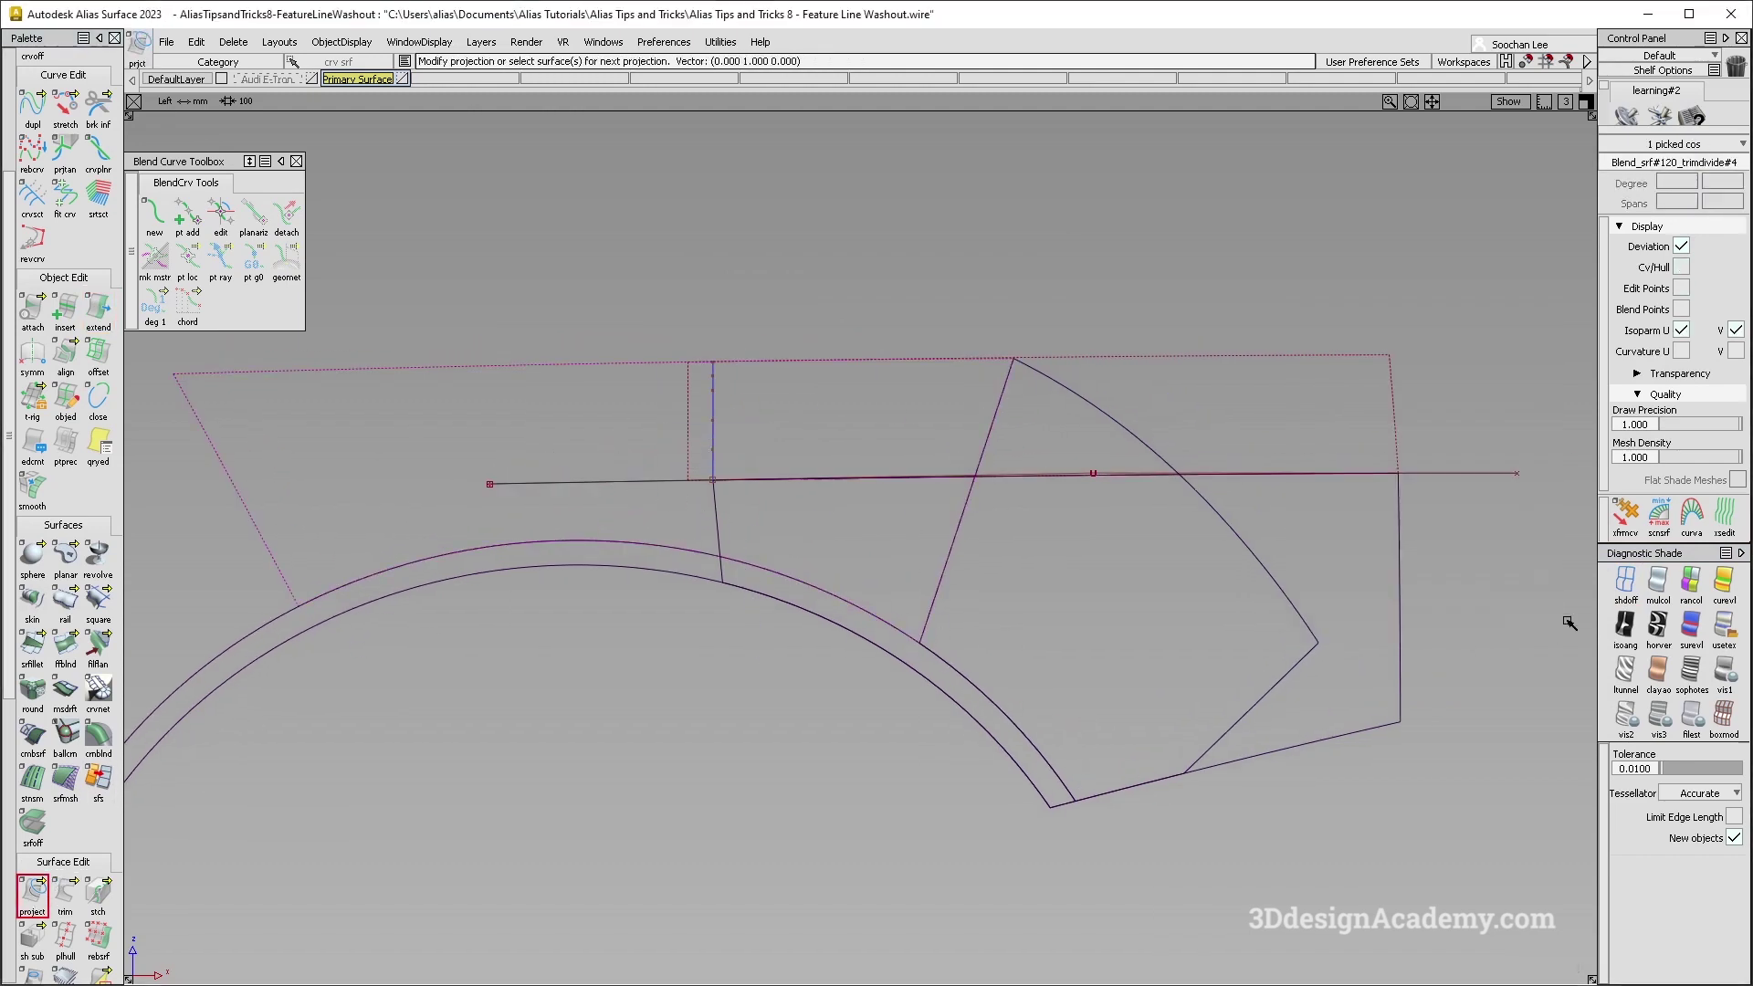
click(1507, 611)
click(1658, 584)
key(F8)
alt+shift+drag(916, 634, 720, 608)
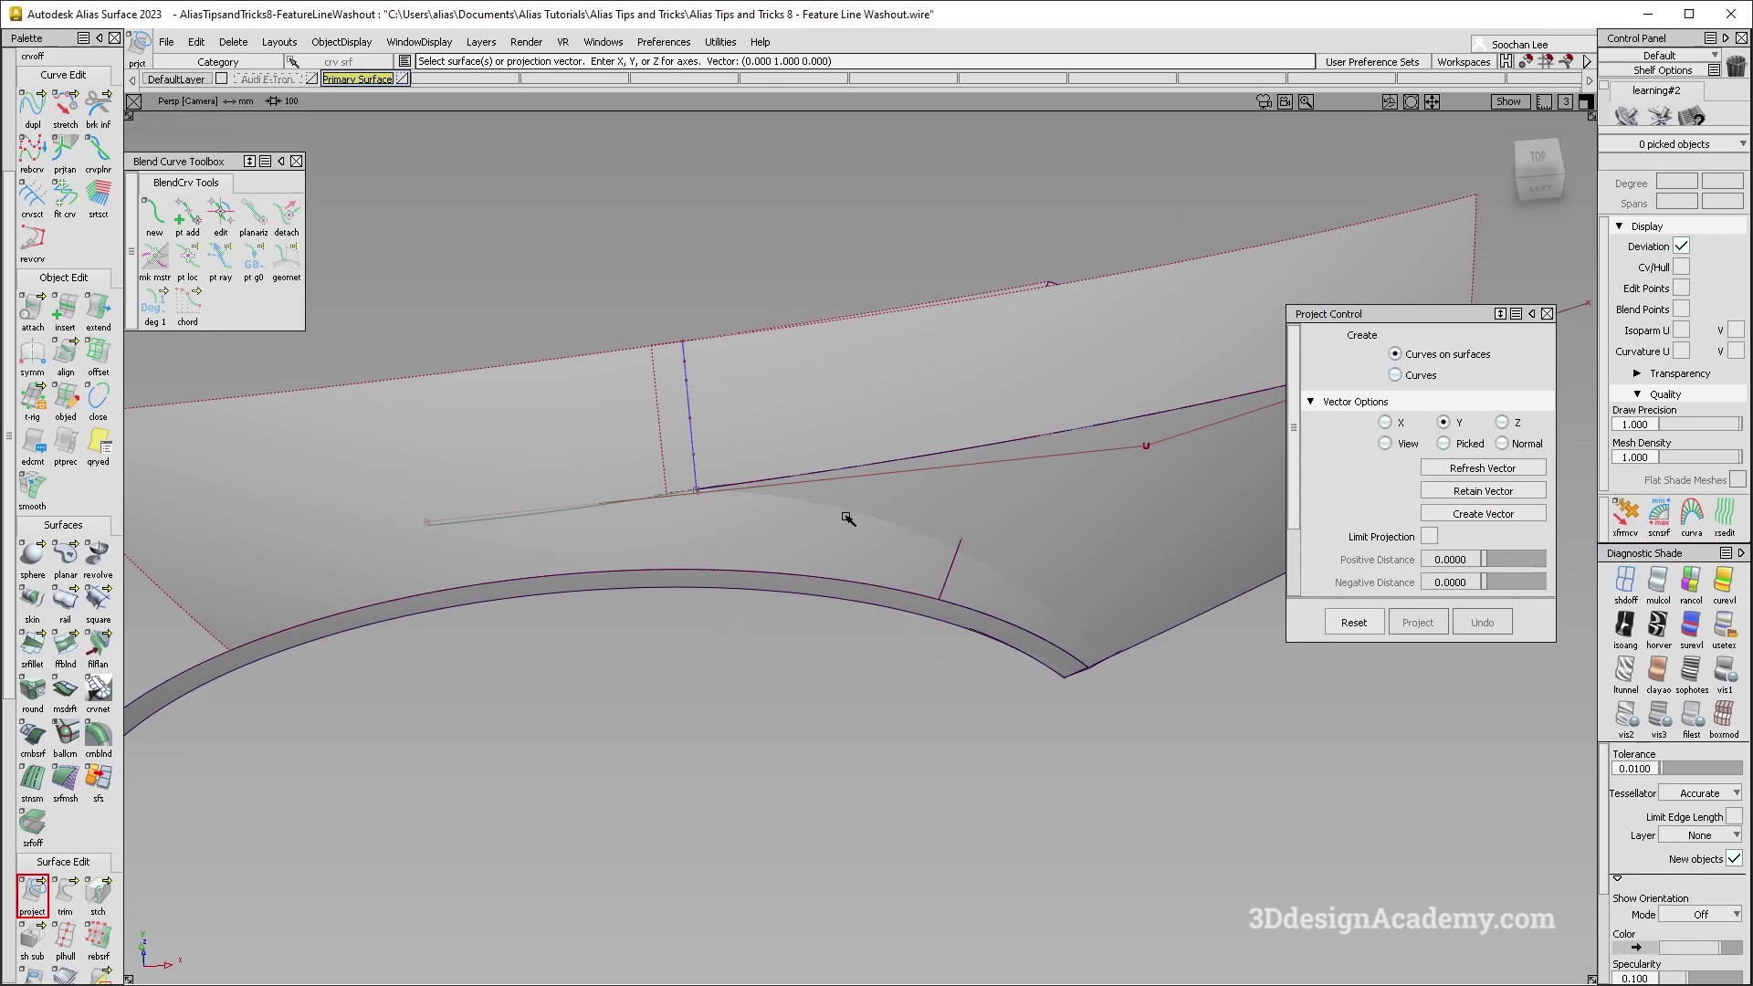
click(1548, 313)
alt+shift+middle_drag(737, 529, 838, 512)
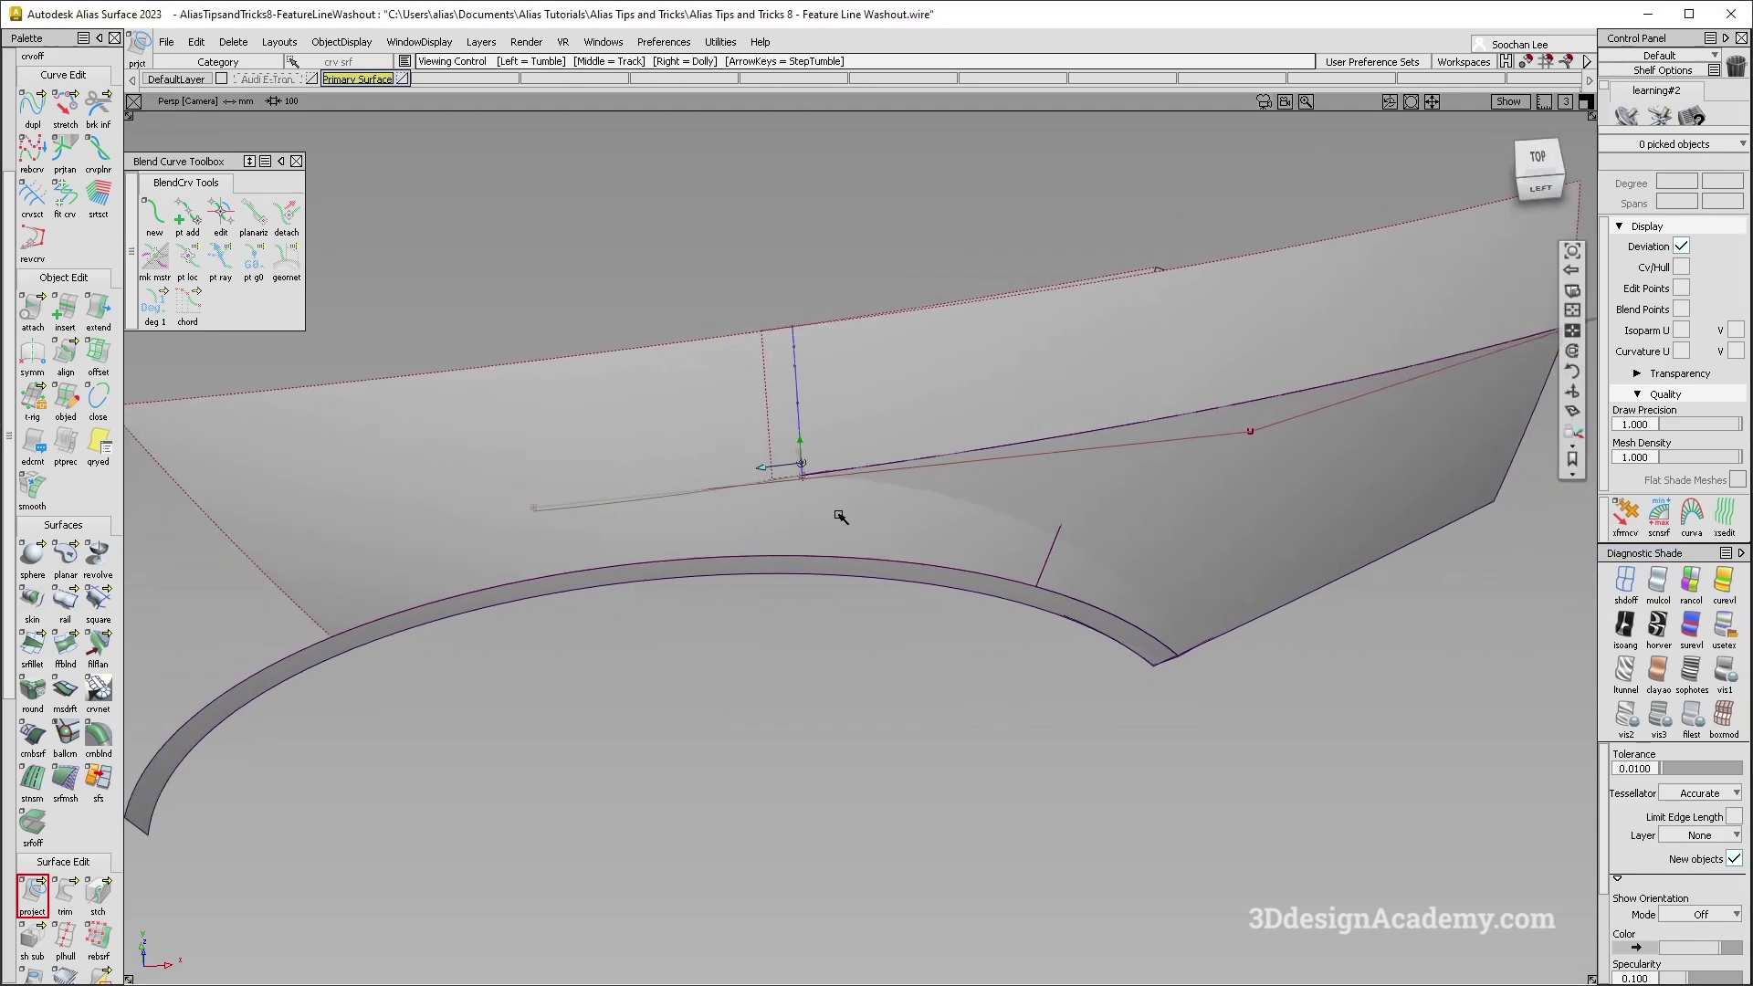
alt+shift+right_drag(837, 512, 720, 478)
click(73, 899)
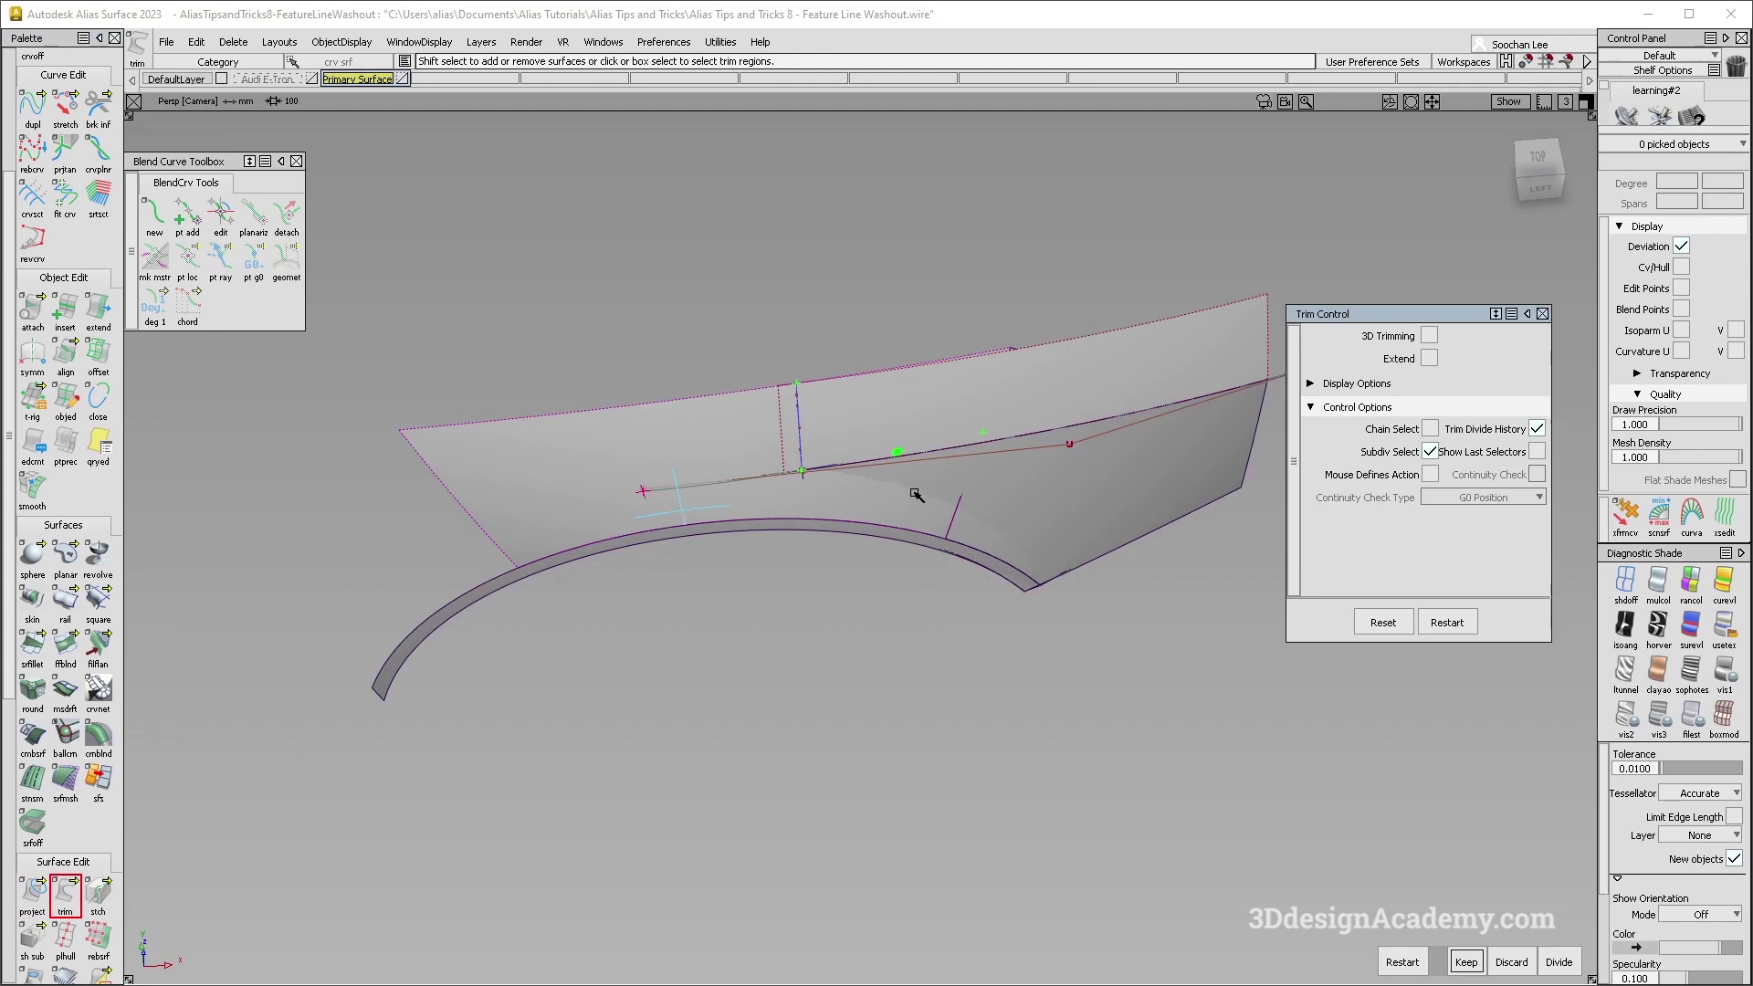
alt+shift+right_drag(1038, 620, 1225, 626)
ctrl+shift+drag(1225, 626, 1225, 469)
Extend the feature line curve further forward, past the front edge of the surface above the wheel arch.
click(1624, 584)
alt+shift+drag(1082, 486, 954, 442)
click(956, 438)
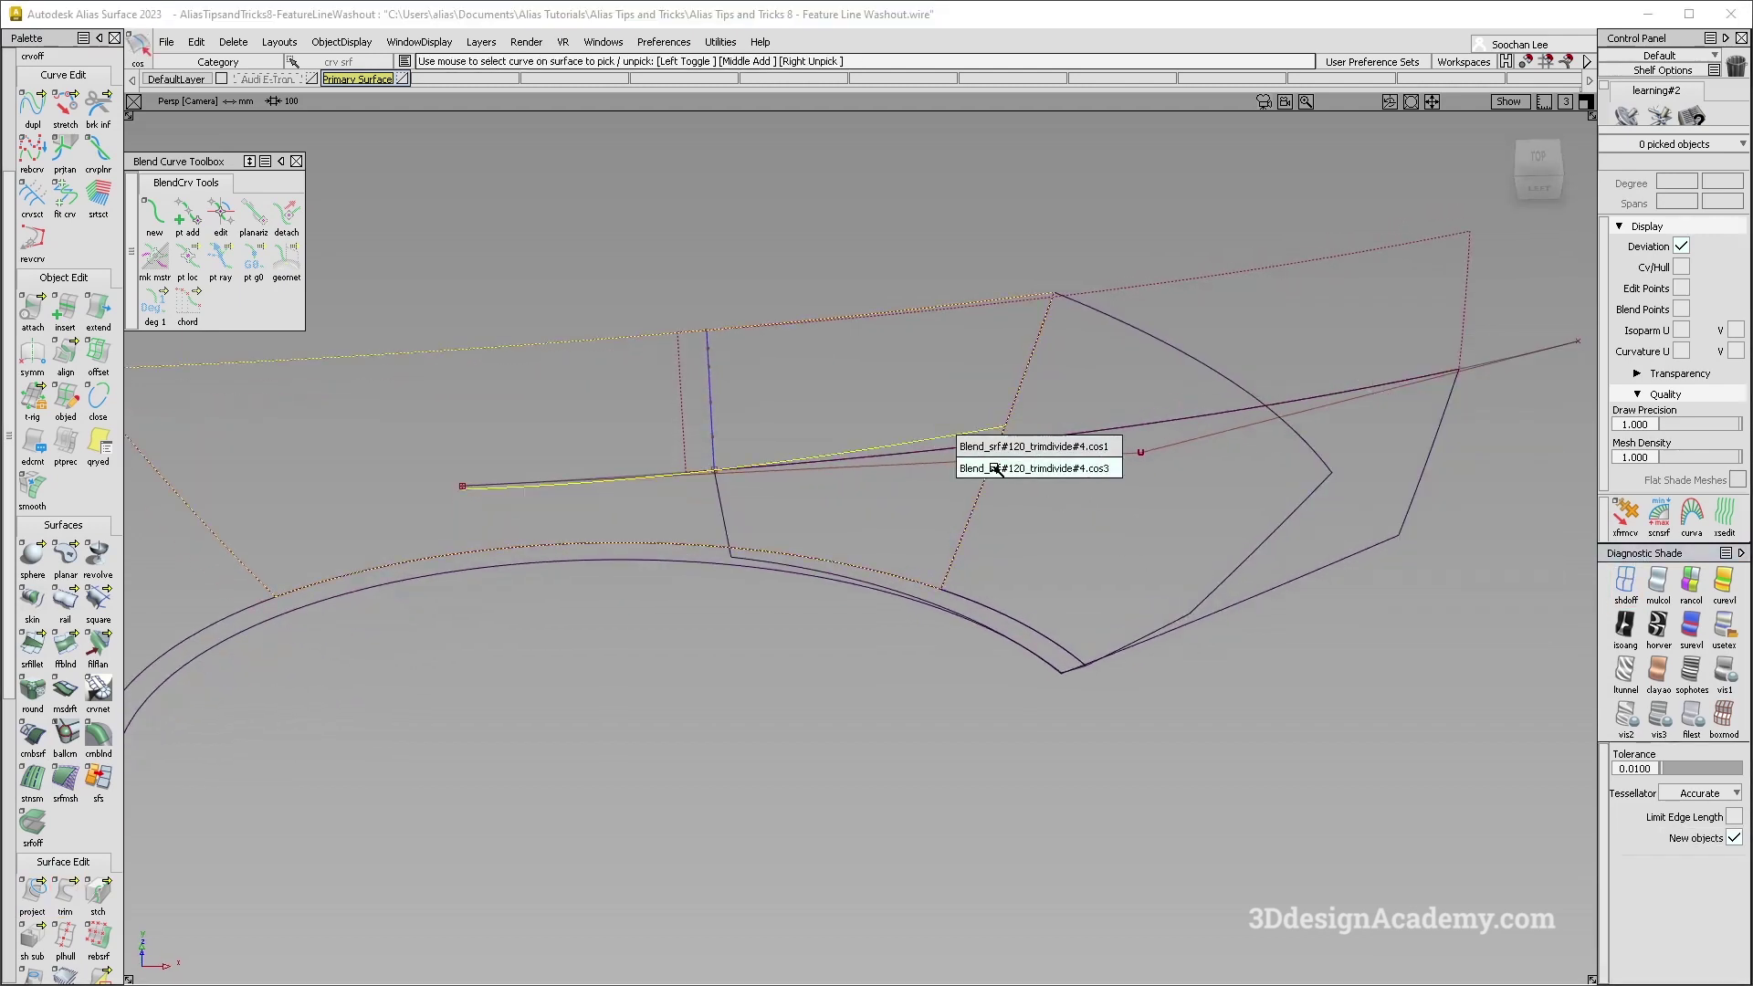
click(998, 469)
alt+shift+drag(579, 509, 727, 489)
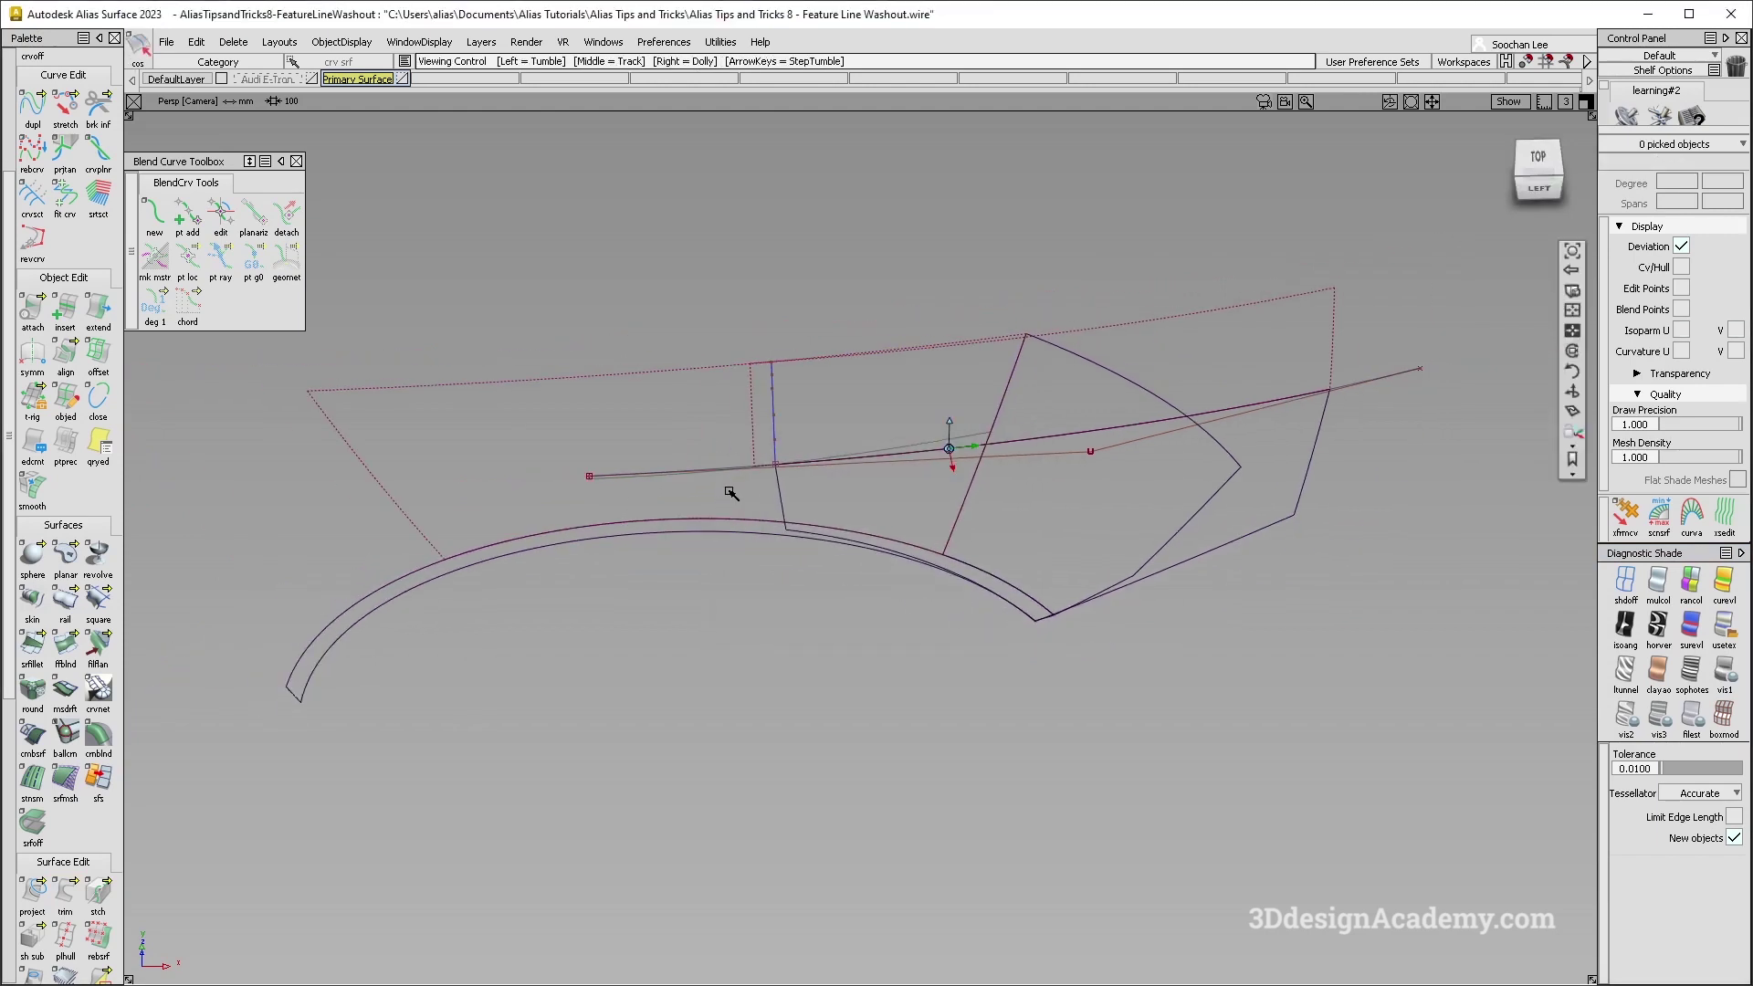
click(97, 315)
click(672, 470)
Divide the front surface above the wheel arch along the projected feature line with Trim.
click(64, 891)
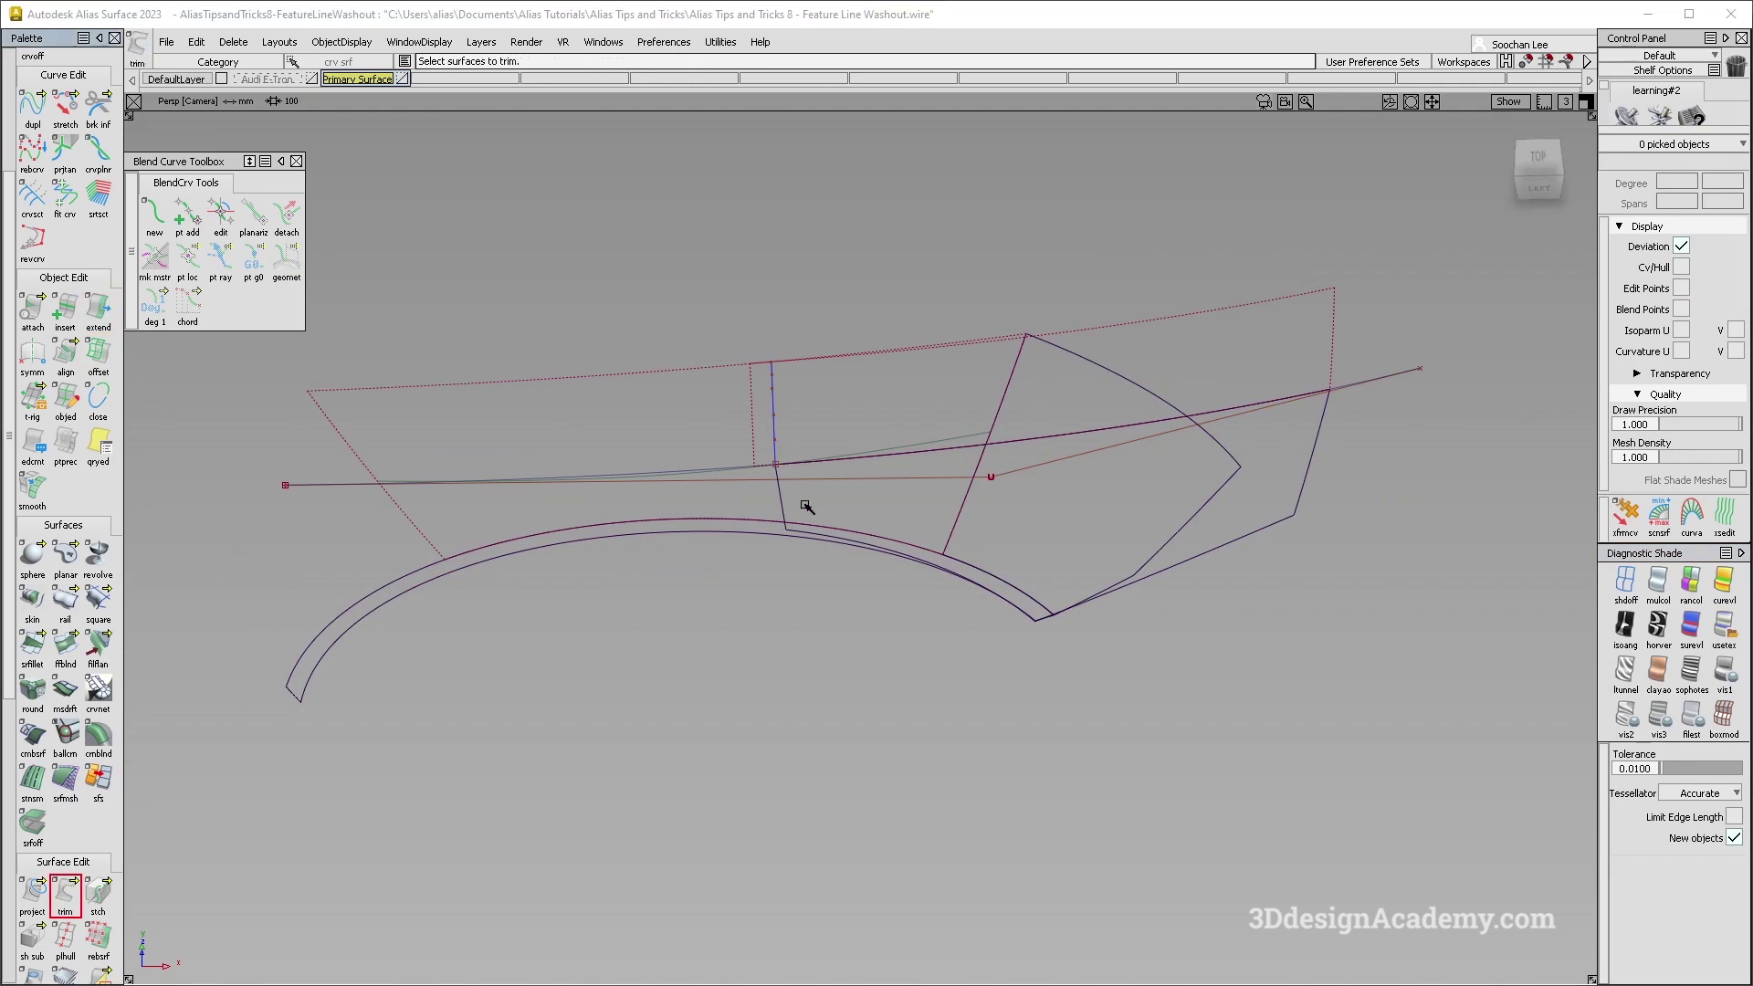
click(723, 508)
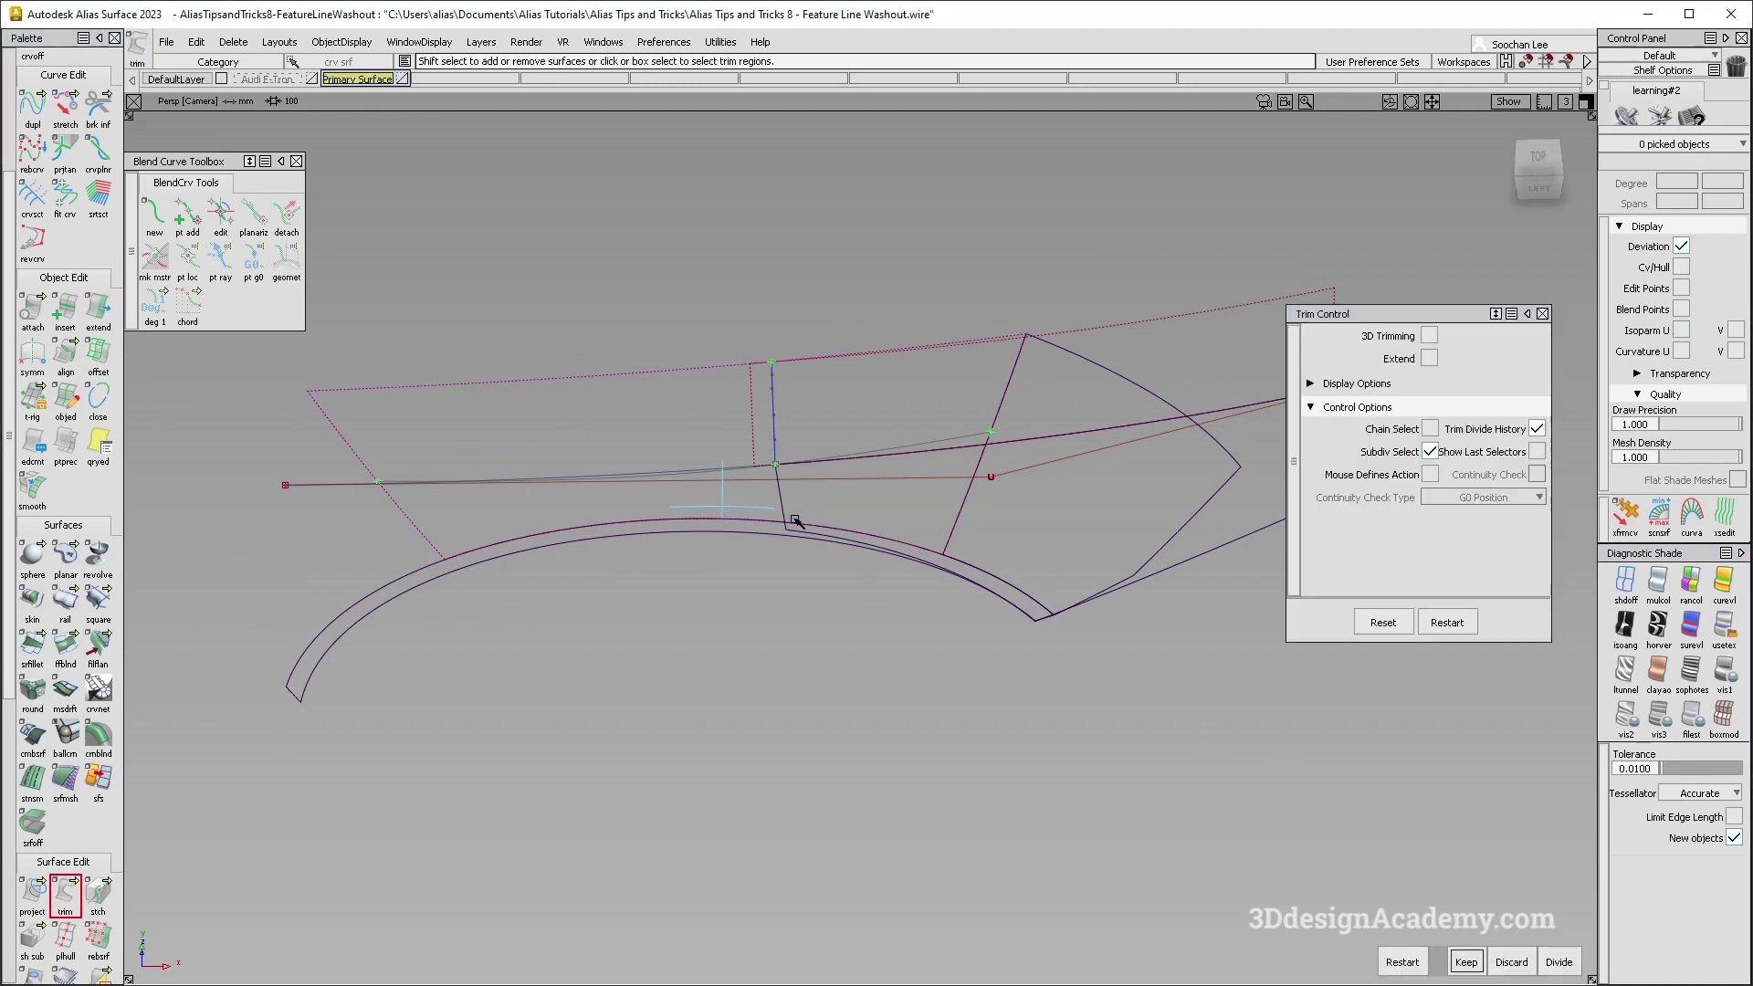
click(1558, 962)
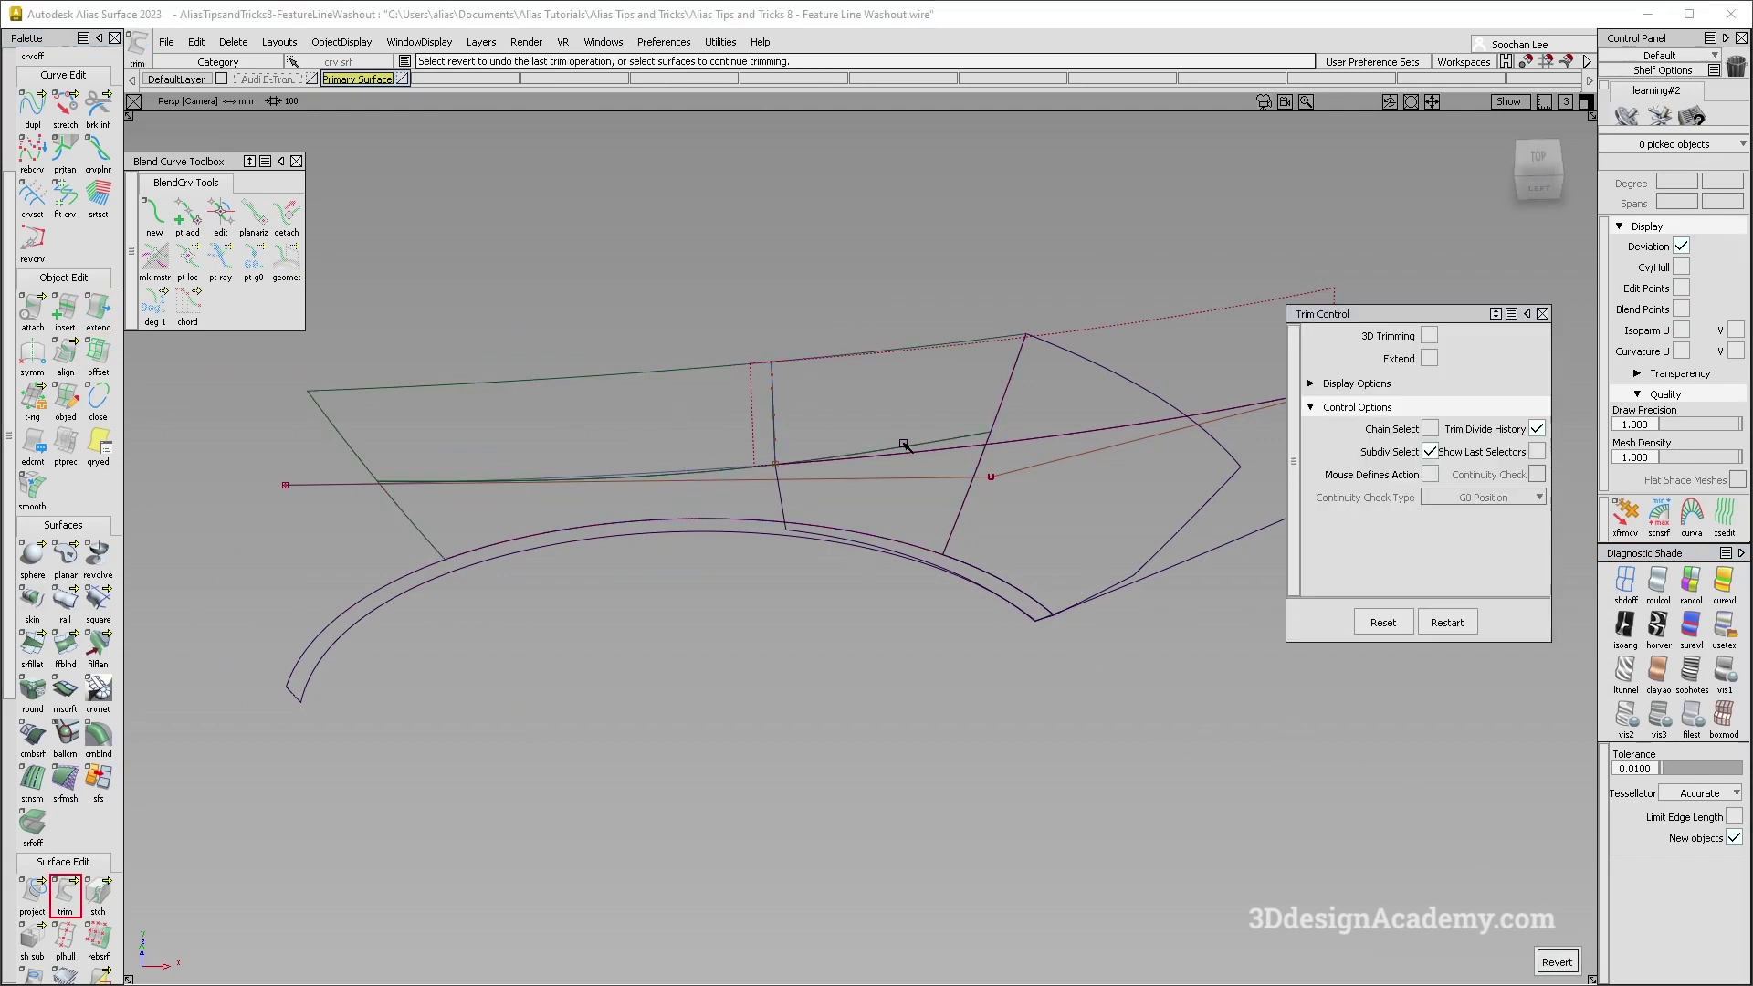
Delete the divided piece of the front surface that overlaps the upper rear surface.
ctrl+shift+drag(1057, 355, 1017, 360)
click(1016, 362)
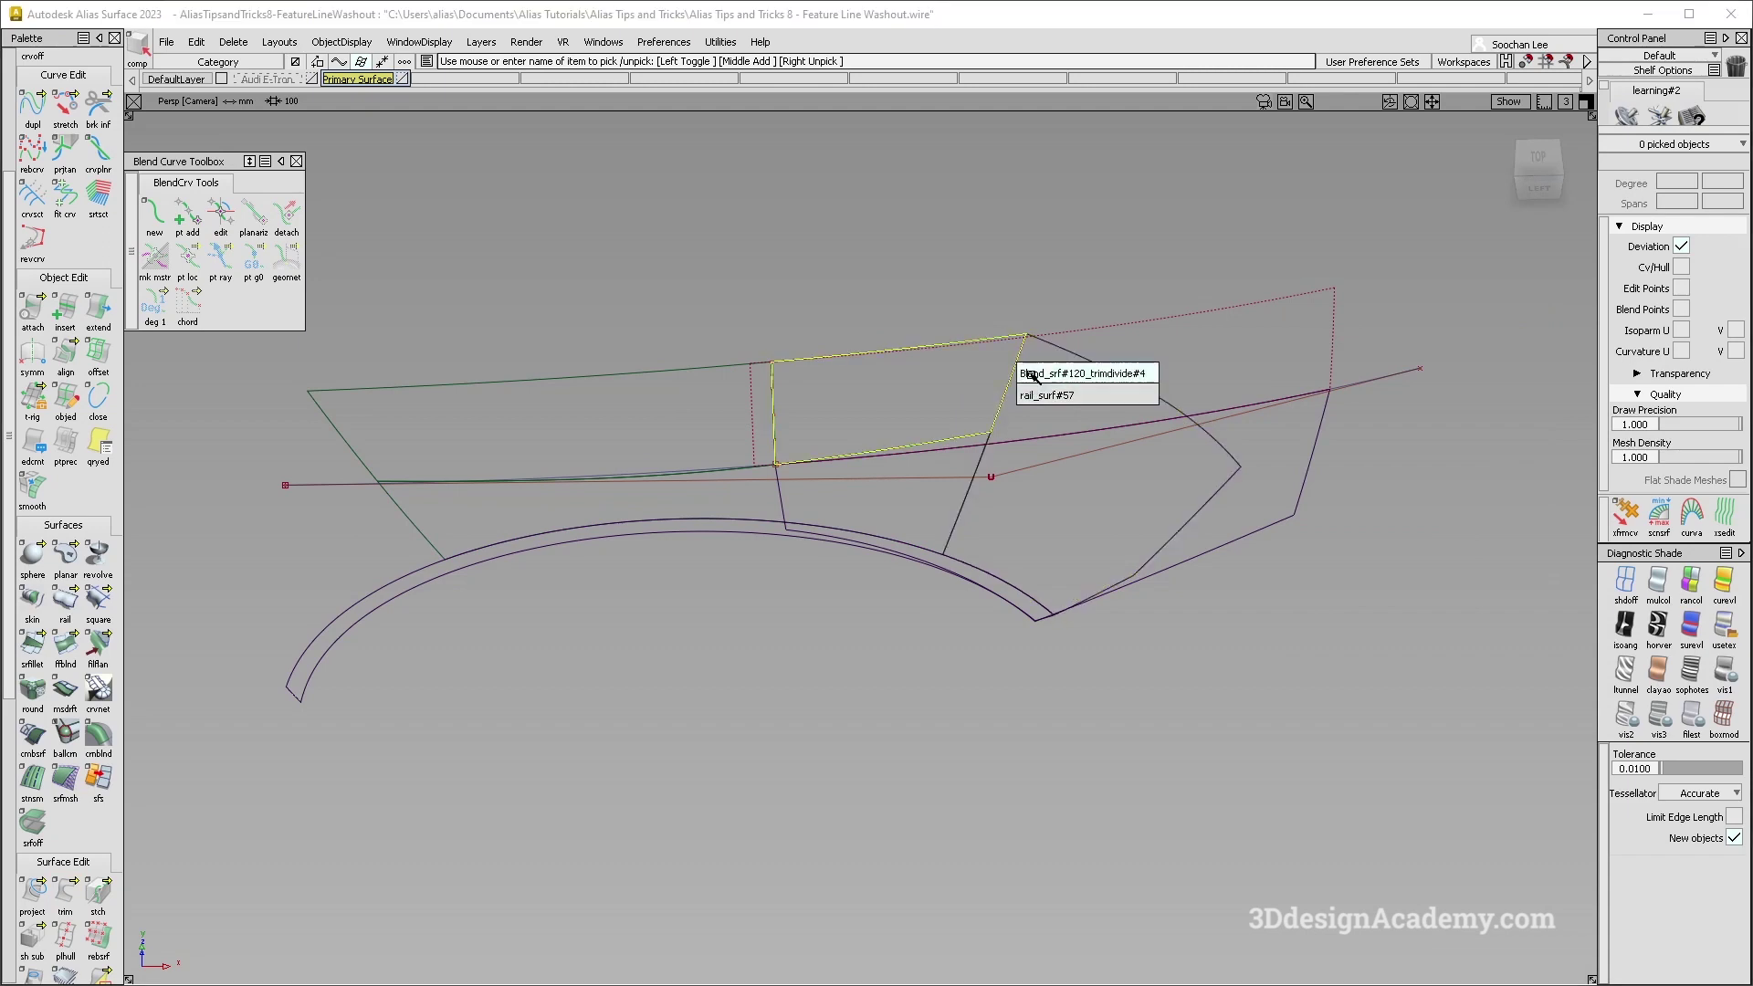
click(1032, 375)
click(779, 506)
click(789, 509)
alt+shift+drag(818, 521, 797, 496)
click(847, 508)
click(989, 528)
key(Delete)
key(Return)
Configure a surface fillet with Chord construction, G2 Curvature section and a chordal length of 100.
alt+shift+drag(883, 485, 907, 650)
double_click(39, 658)
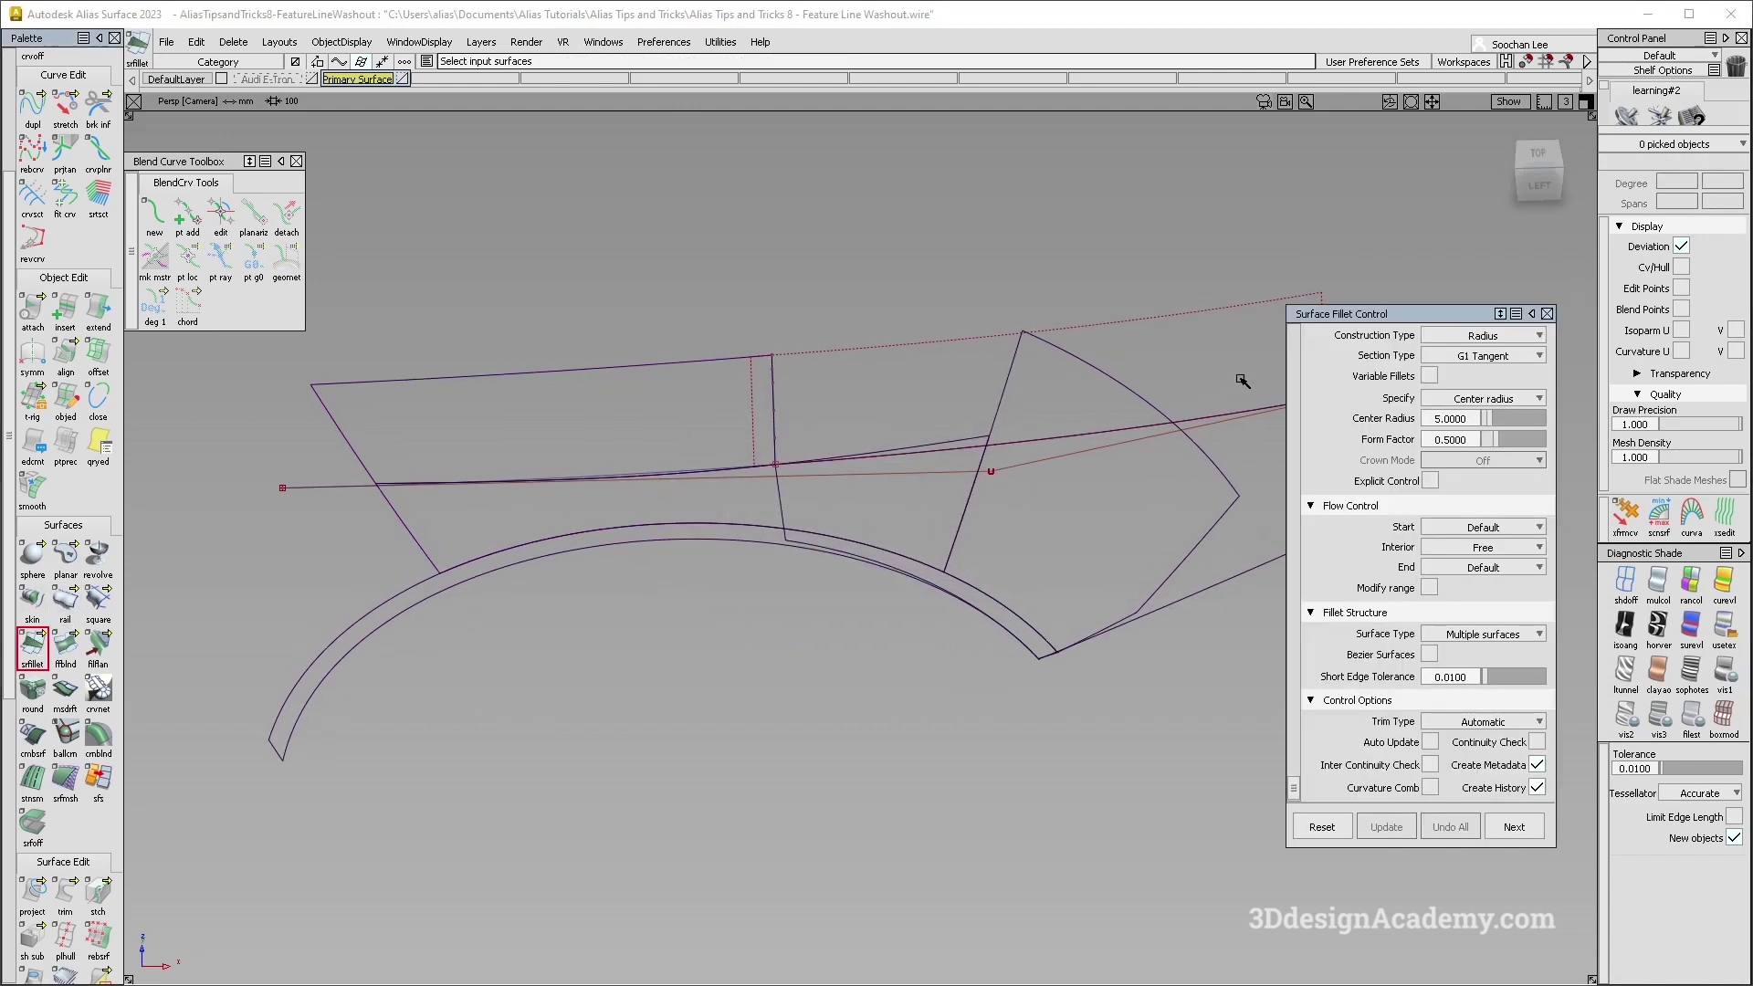
click(1516, 337)
click(1509, 357)
click(1510, 355)
click(1507, 441)
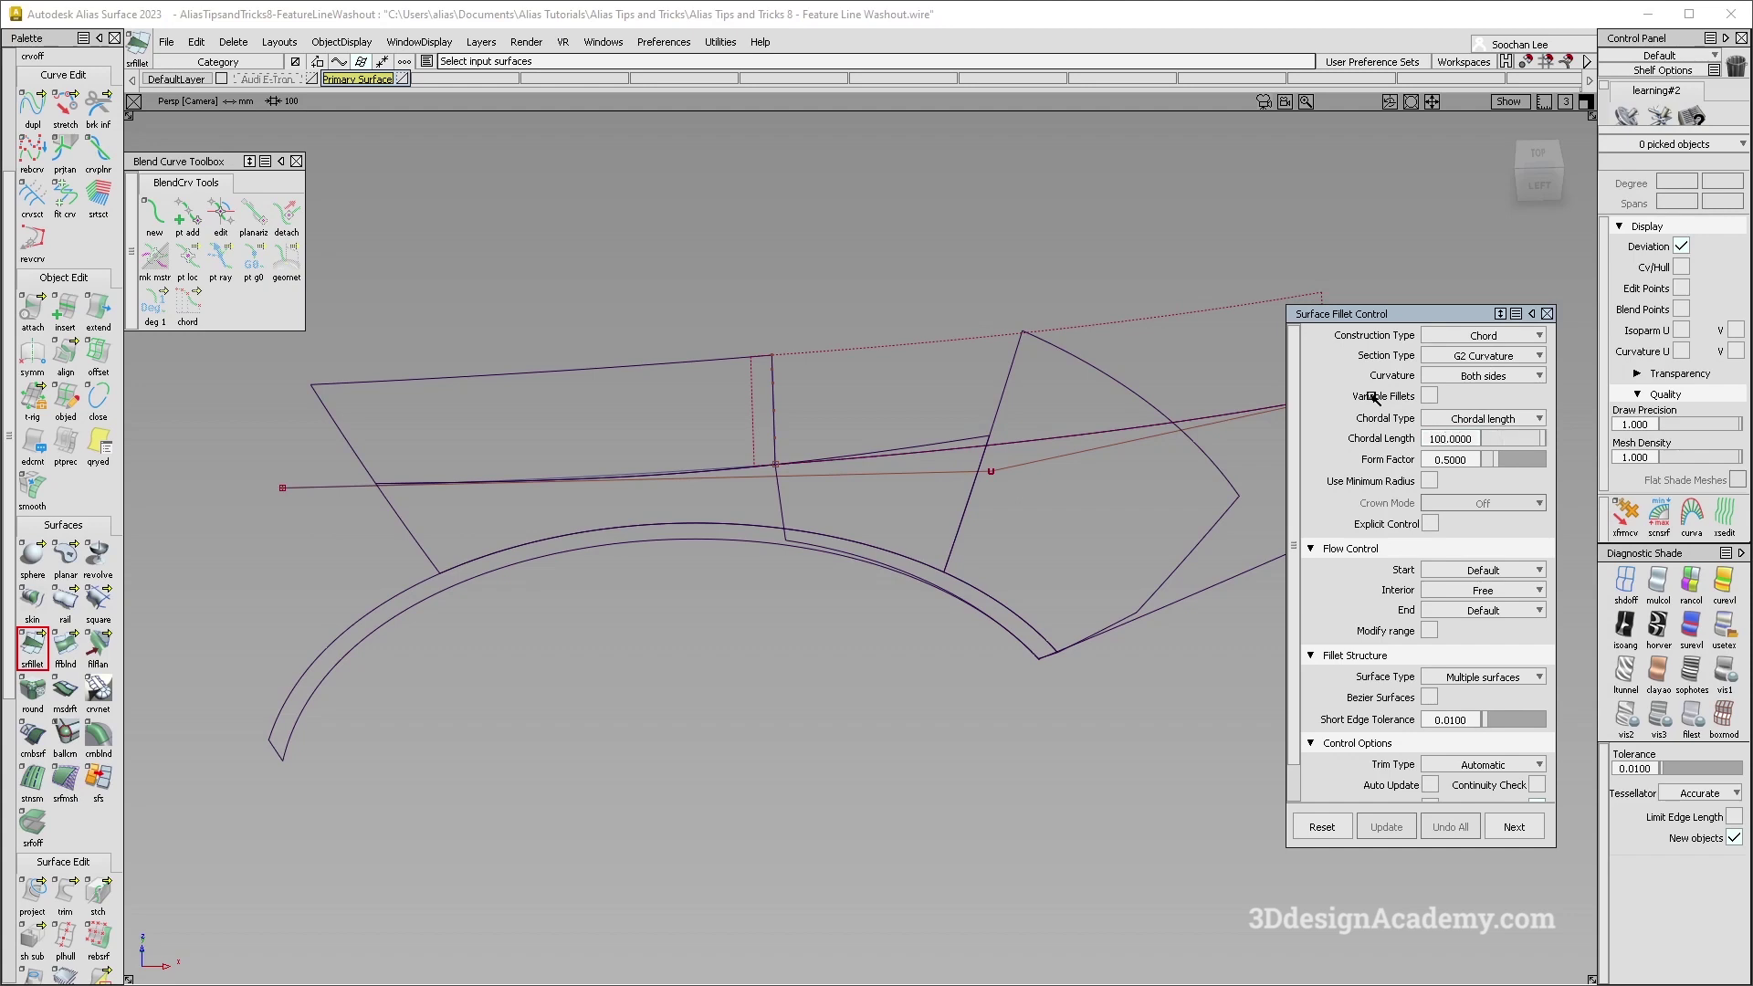
Build the fillet between the upper rear surface and the upper front piece.
alt+shift+drag(770, 385, 703, 481)
click(863, 345)
click(738, 358)
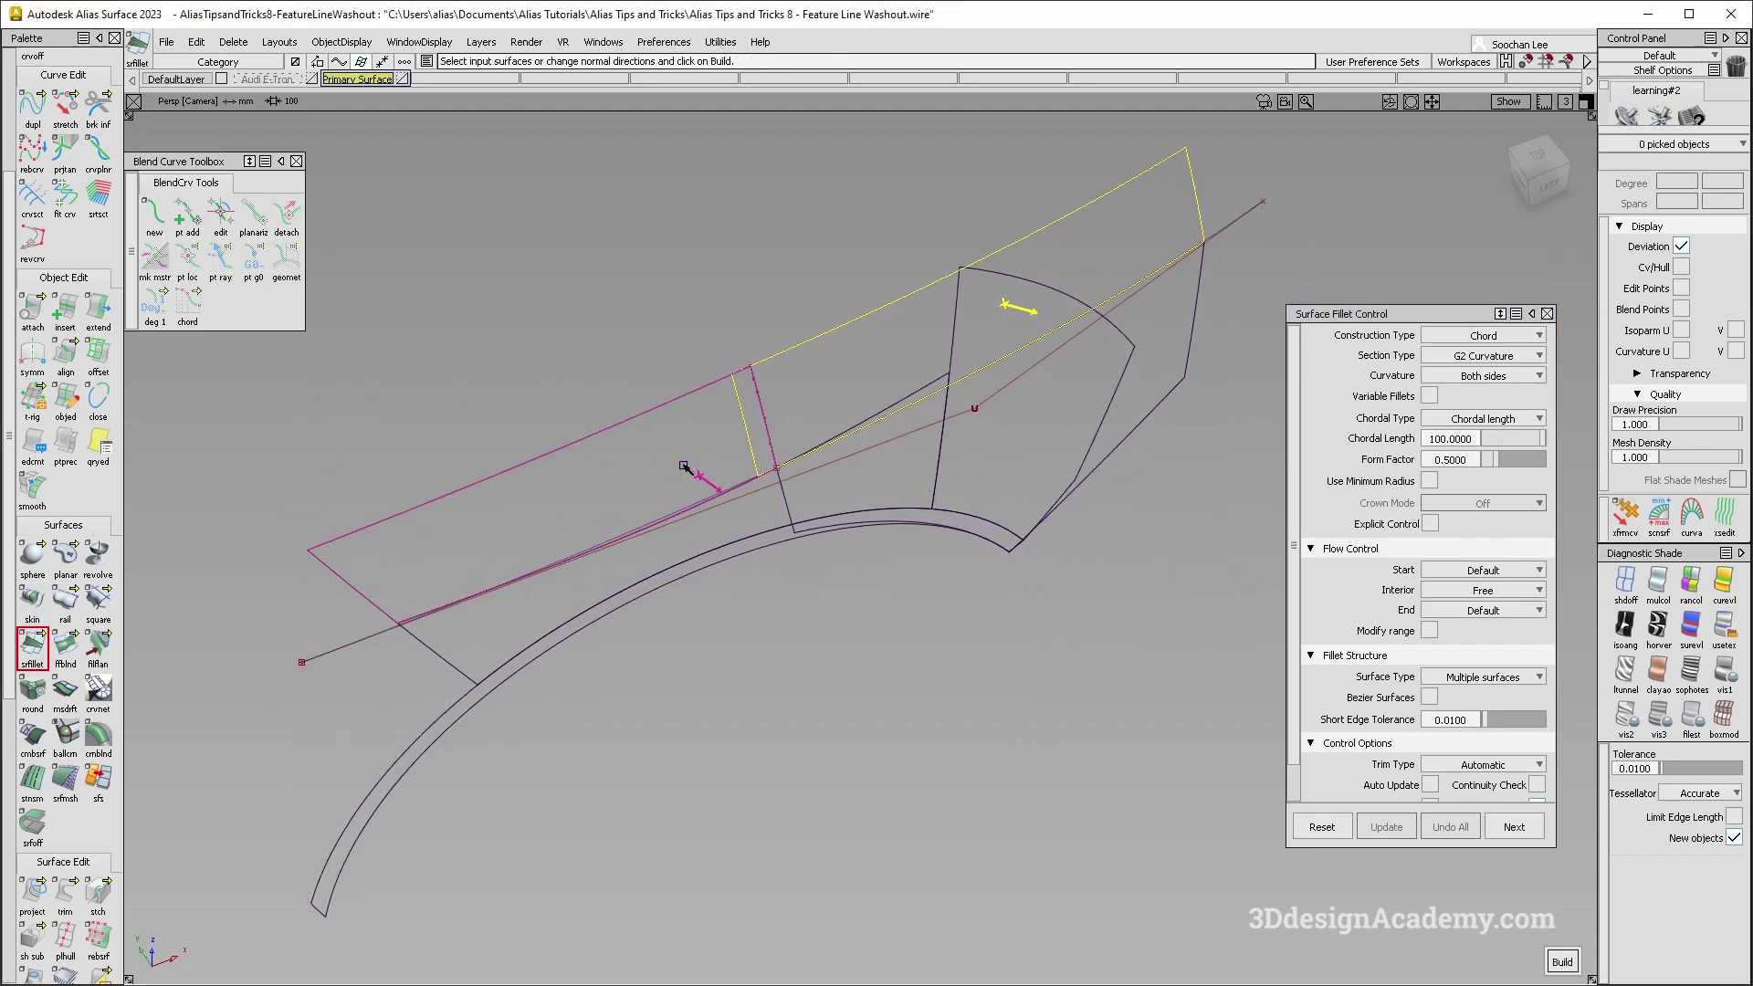
key(space)
Set the fillet's start and end flow control to Edge align and display its CVs.
alt+shift+drag(840, 453, 673, 490)
alt+shift+drag(729, 367, 629, 441)
alt+shift+drag(819, 448, 773, 487)
click(735, 386)
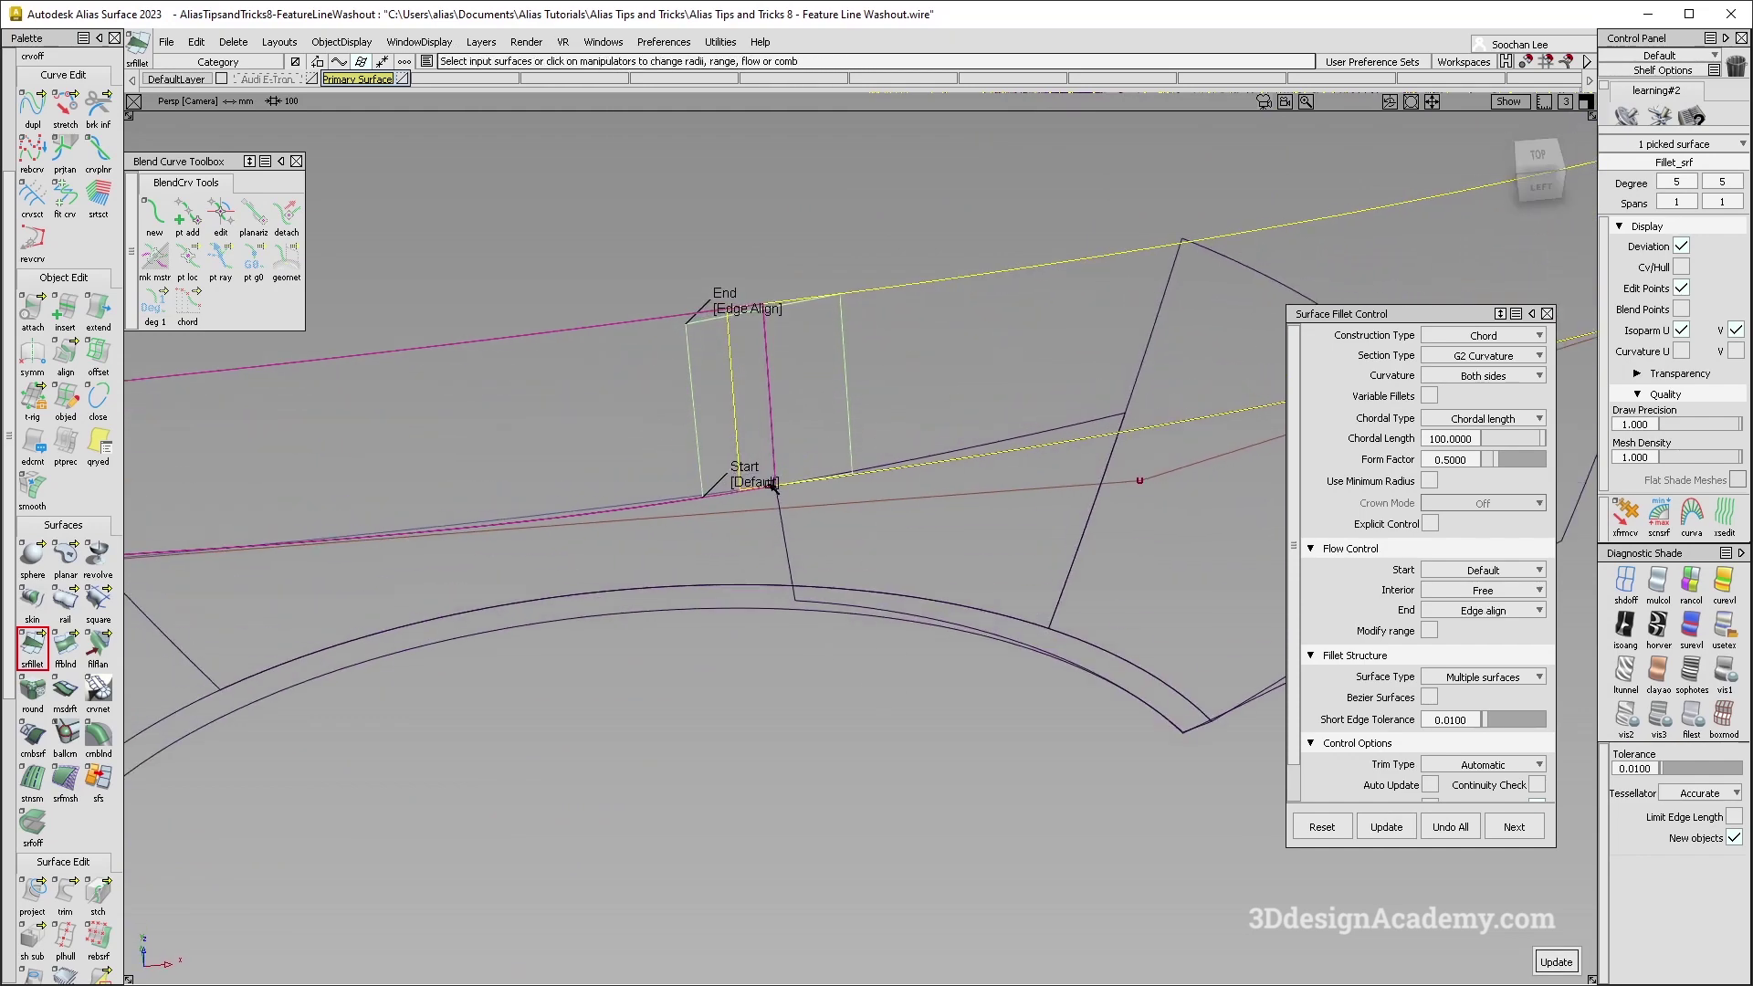
alt+shift+drag(828, 551, 733, 456)
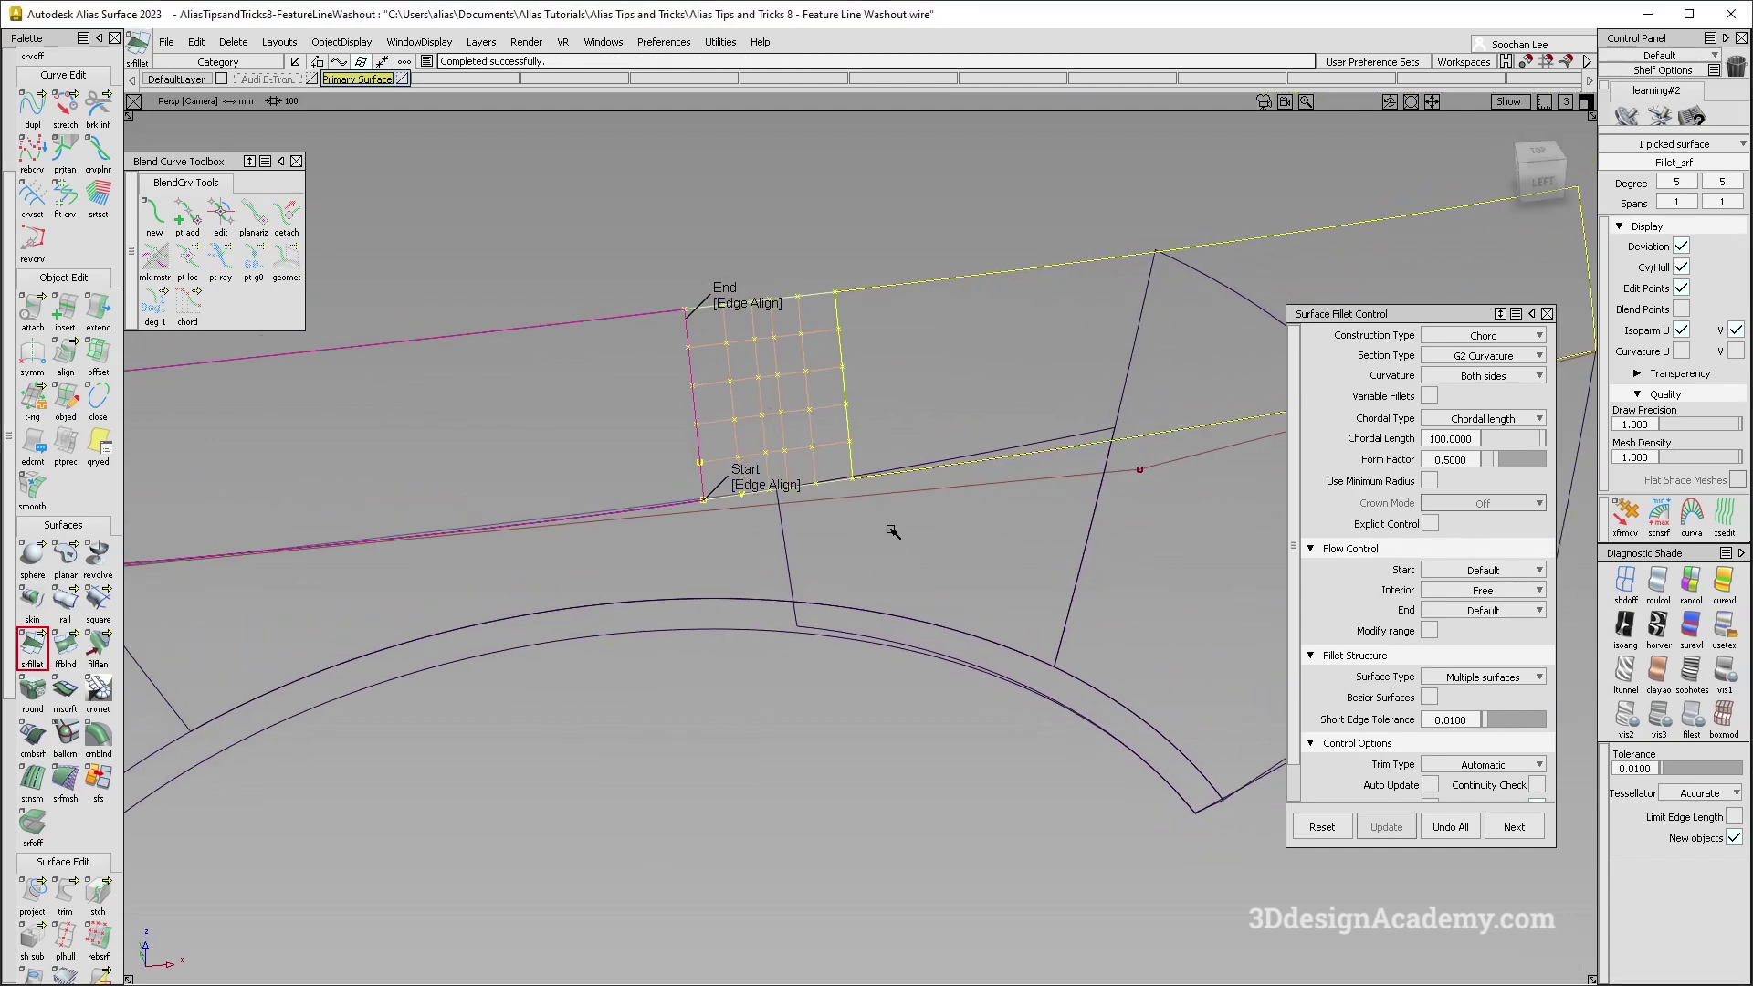
ctrl+shift+drag(892, 530, 875, 488)
ctrl+shift+drag(940, 416, 949, 475)
click(796, 402)
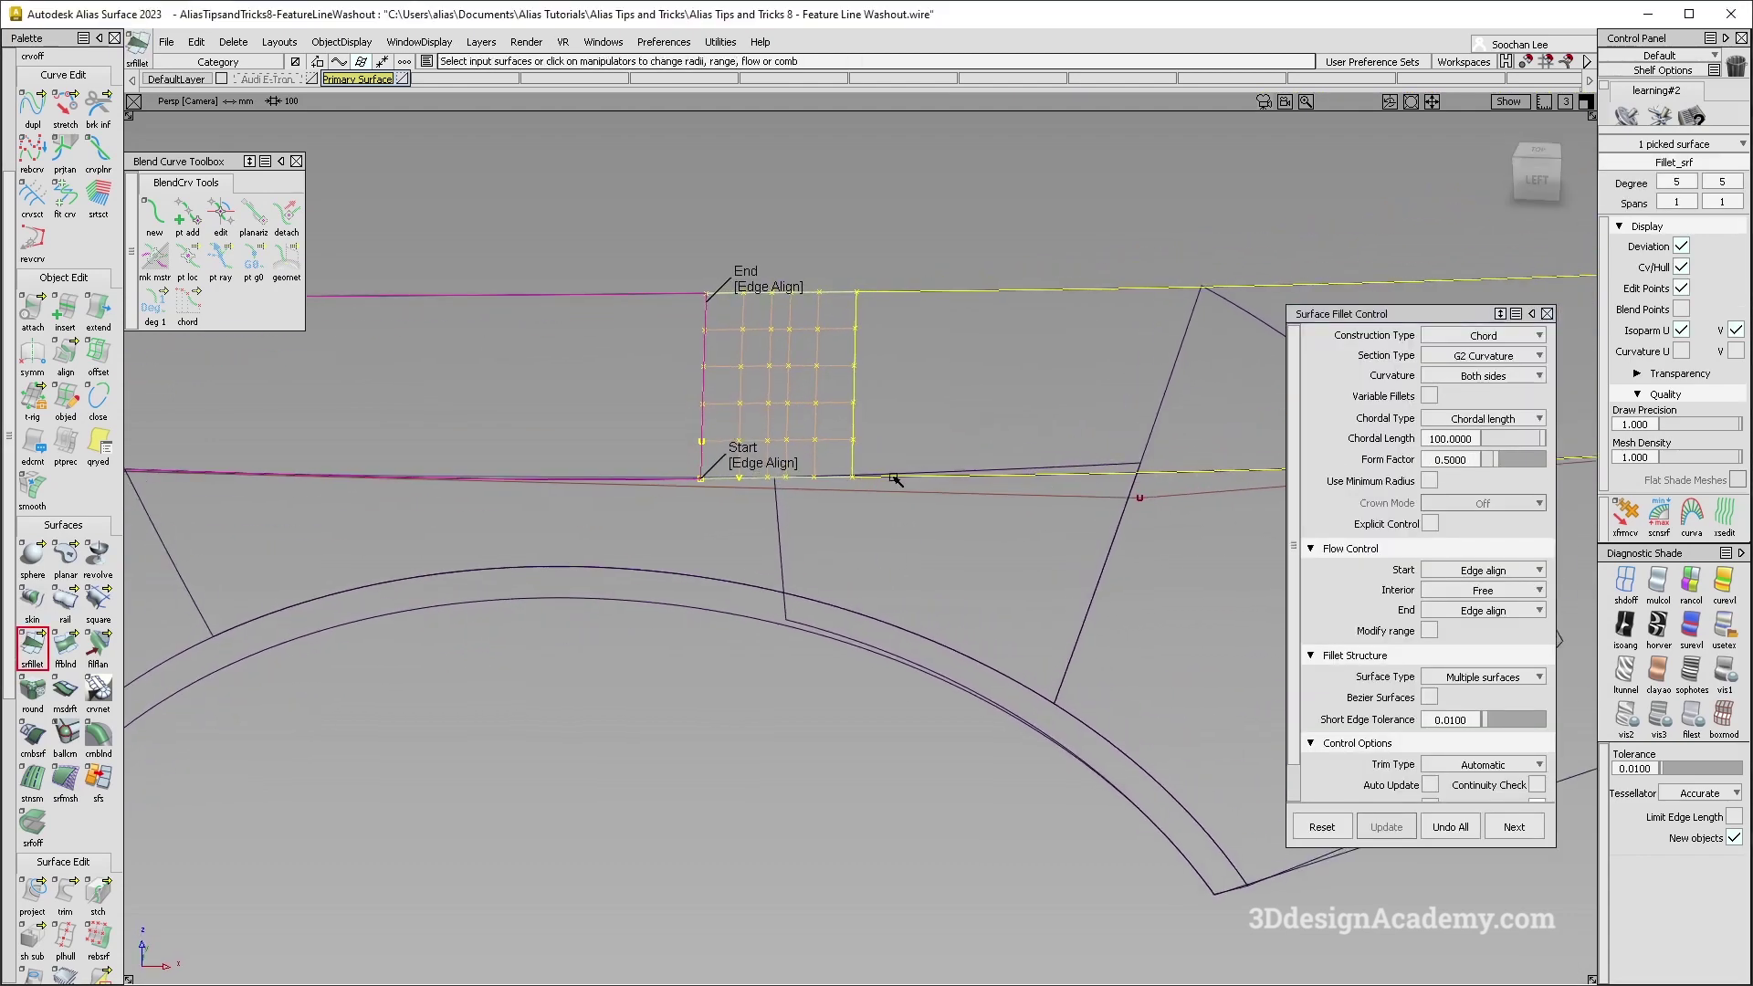
Set the fillet's form factor to 1 and update the surface.
click(1470, 460)
text(1)
key(Return)
alt+shift+drag(1036, 461, 838, 504)
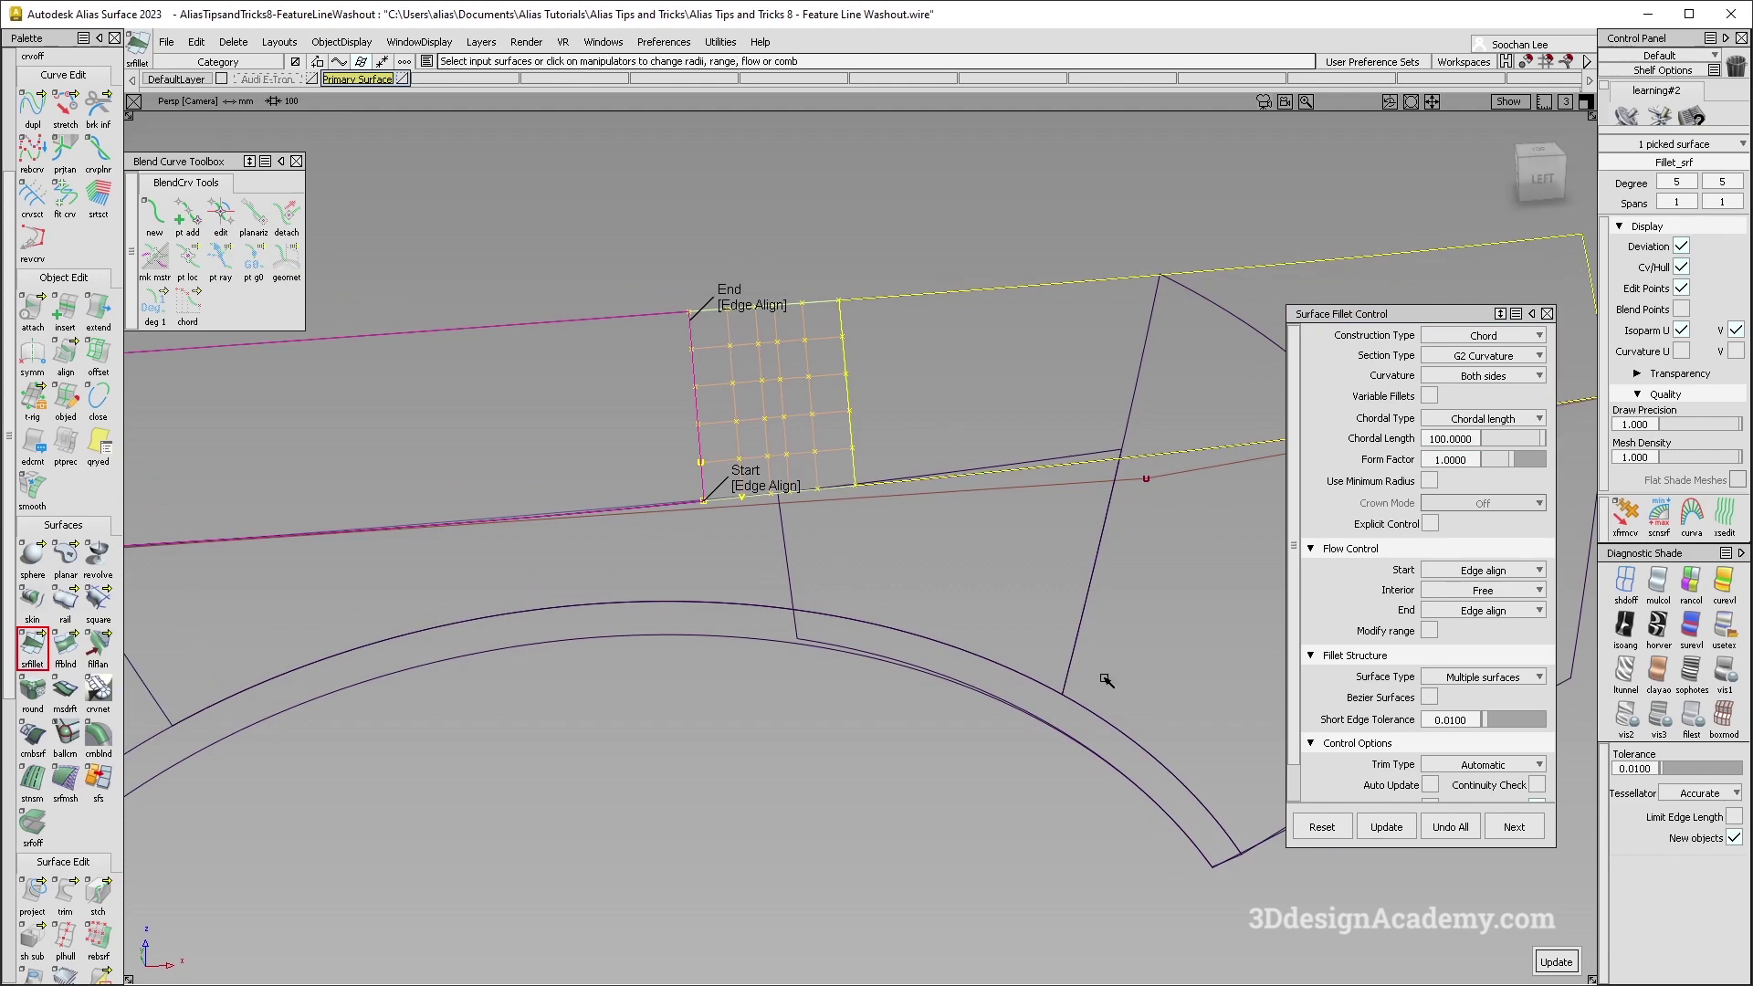
alt+shift+drag(1095, 597, 1428, 481)
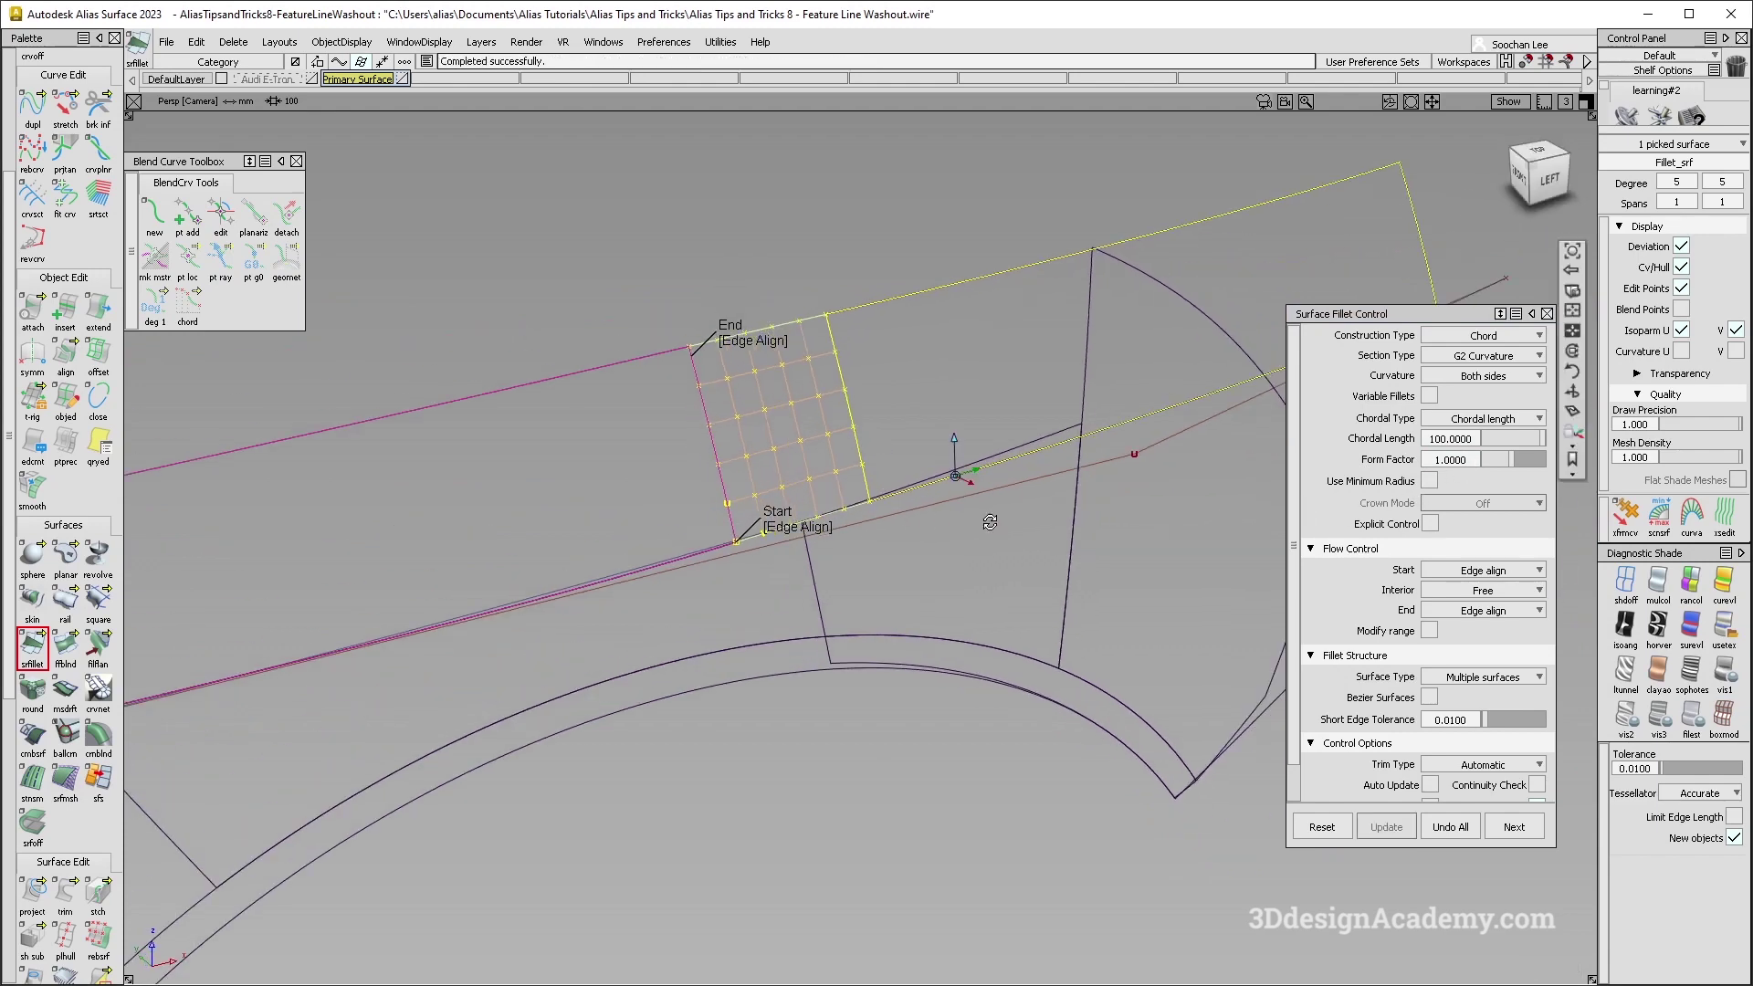
alt+shift+drag(880, 520, 840, 485)
alt+shift+drag(1072, 482, 1130, 489)
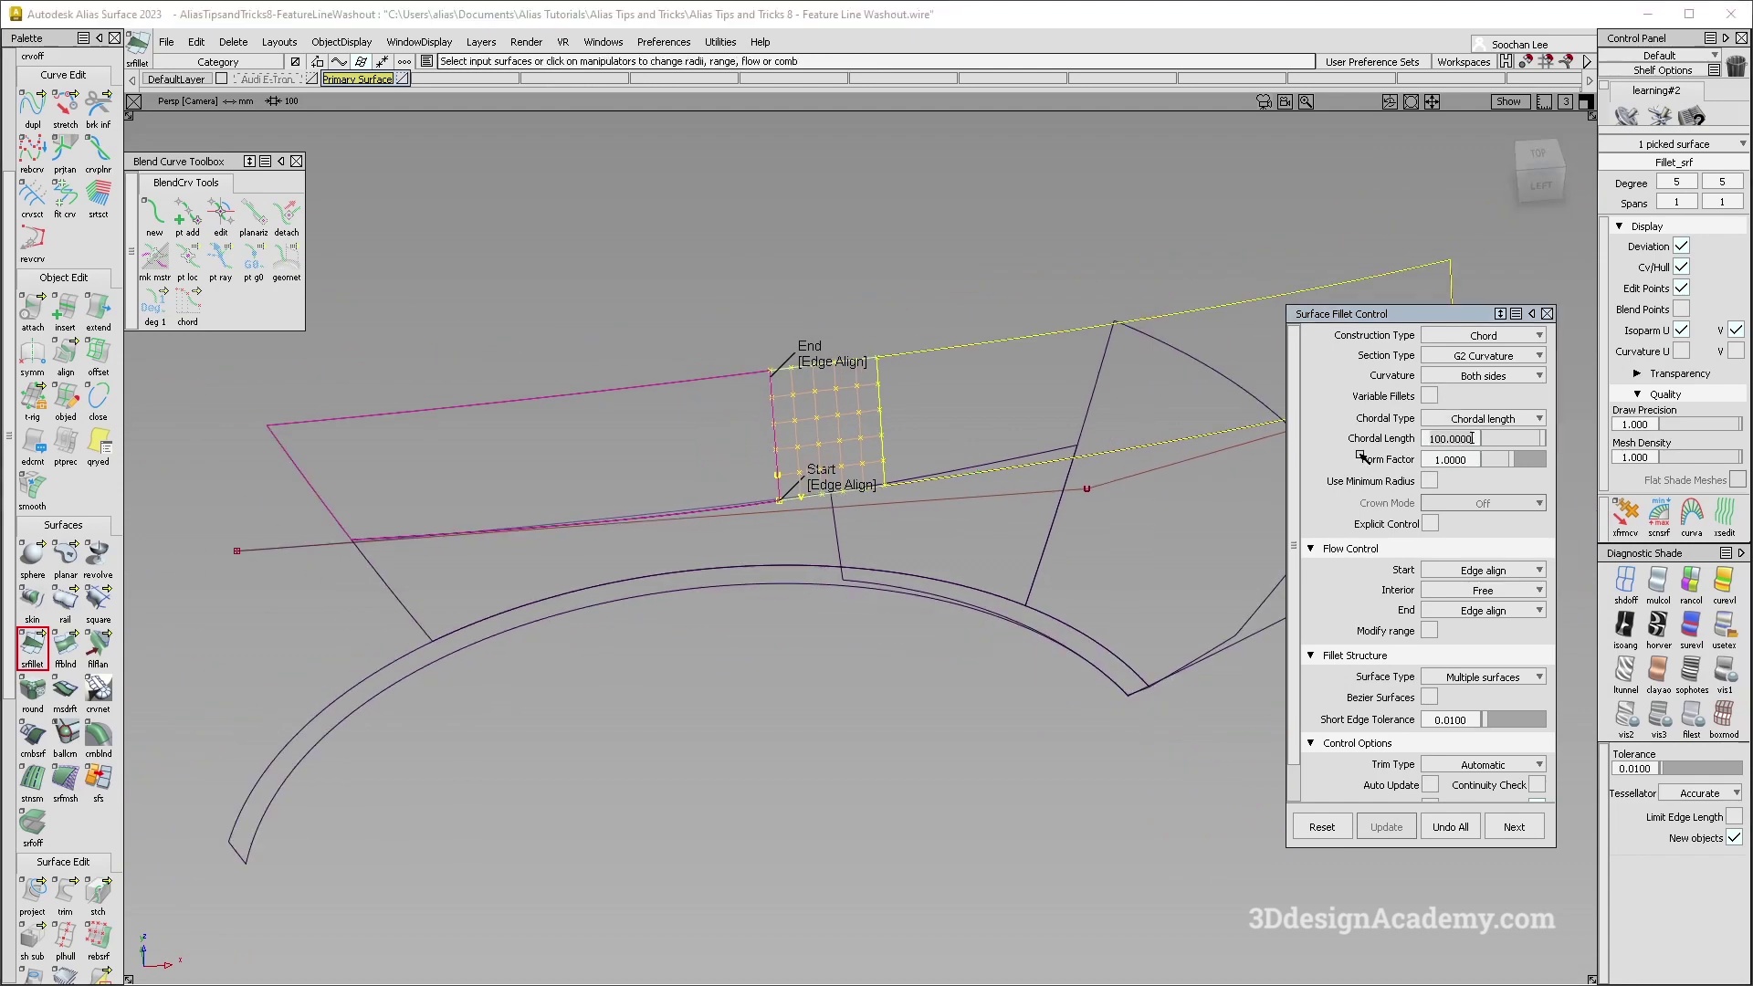
Set the fillet's chordal length to 200 and shade the quarter panel surfaces.
key(Return)
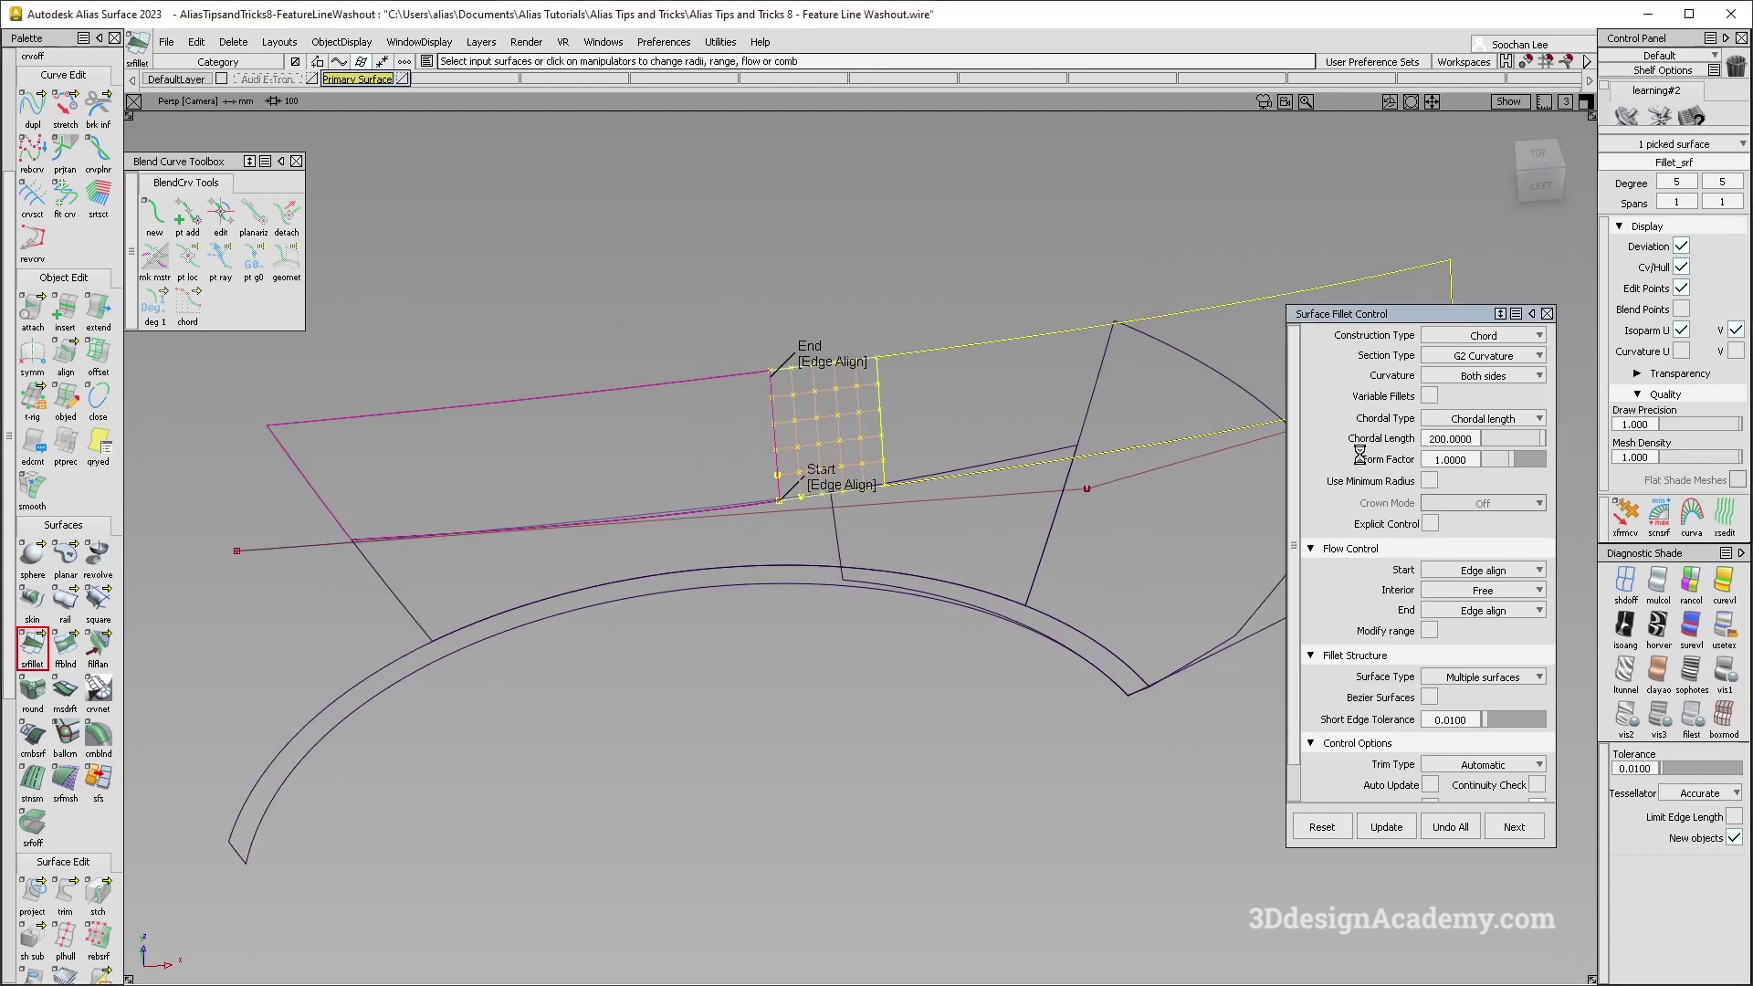
alt+shift+drag(1073, 659, 1126, 657)
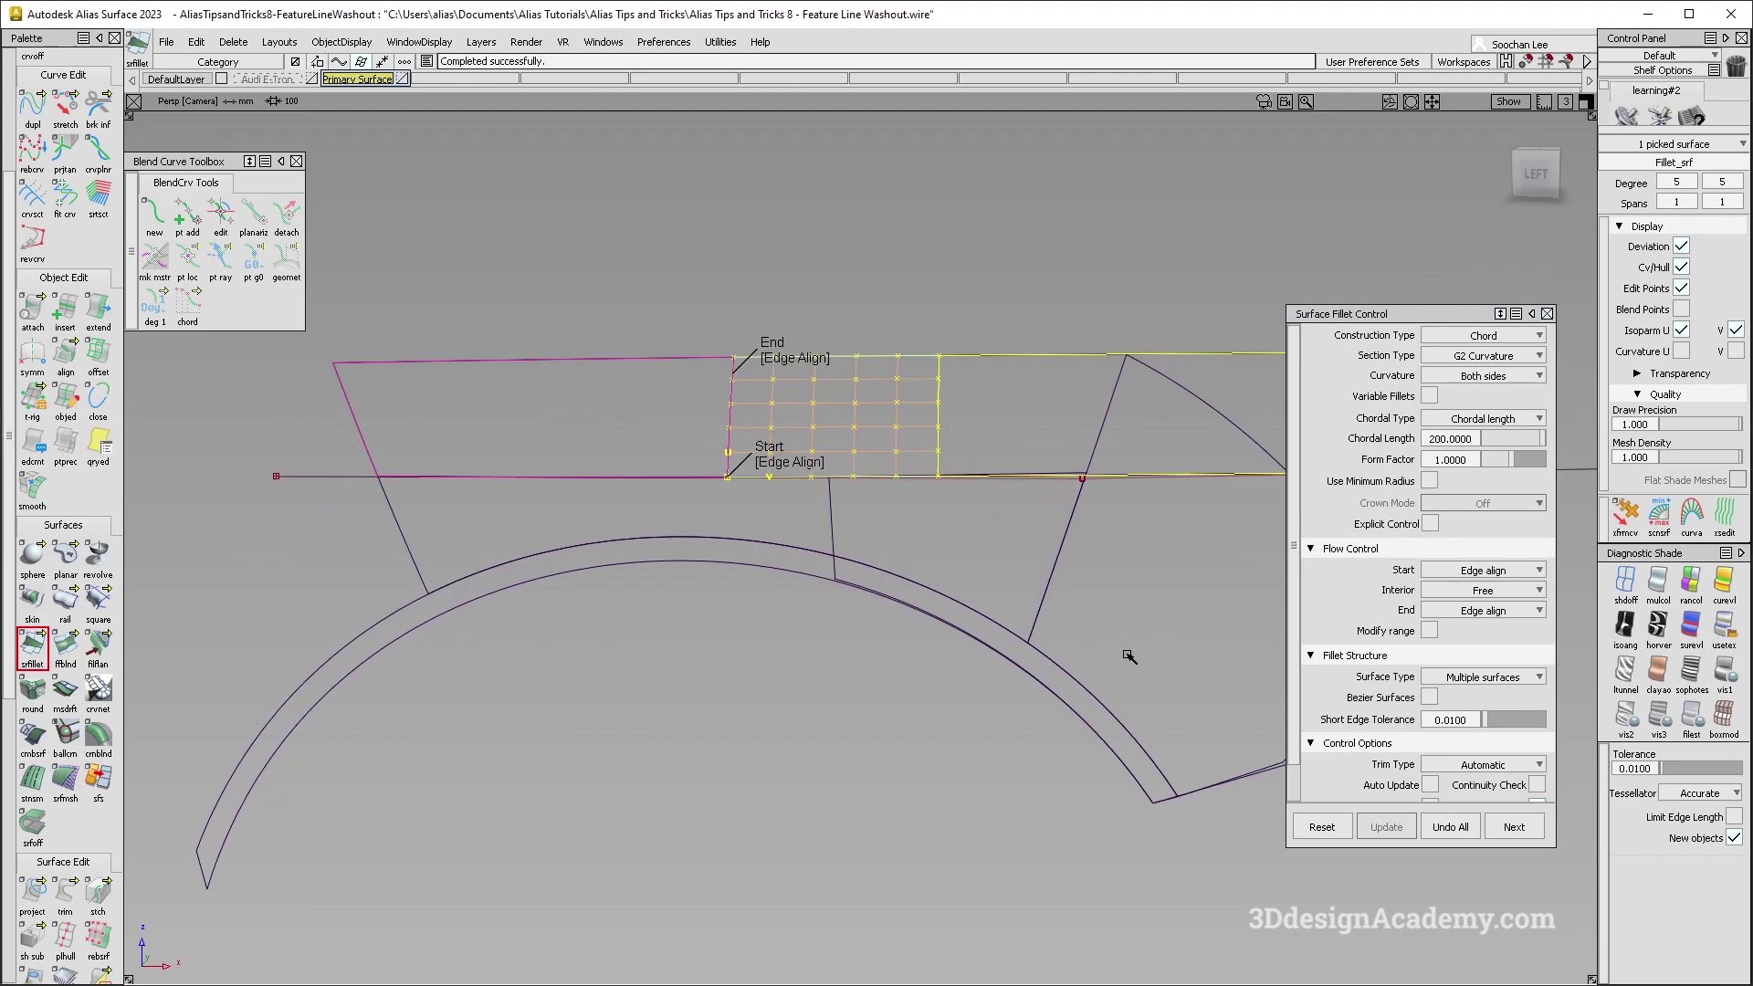
key(Escape)
key(5)
mouse_move(802, 474)
alt+shift+mouse_down()
mouse_move(997, 353)
mouse_move(954, 343)
mouse_move(846, 654)
alt+shift+mouse_up()
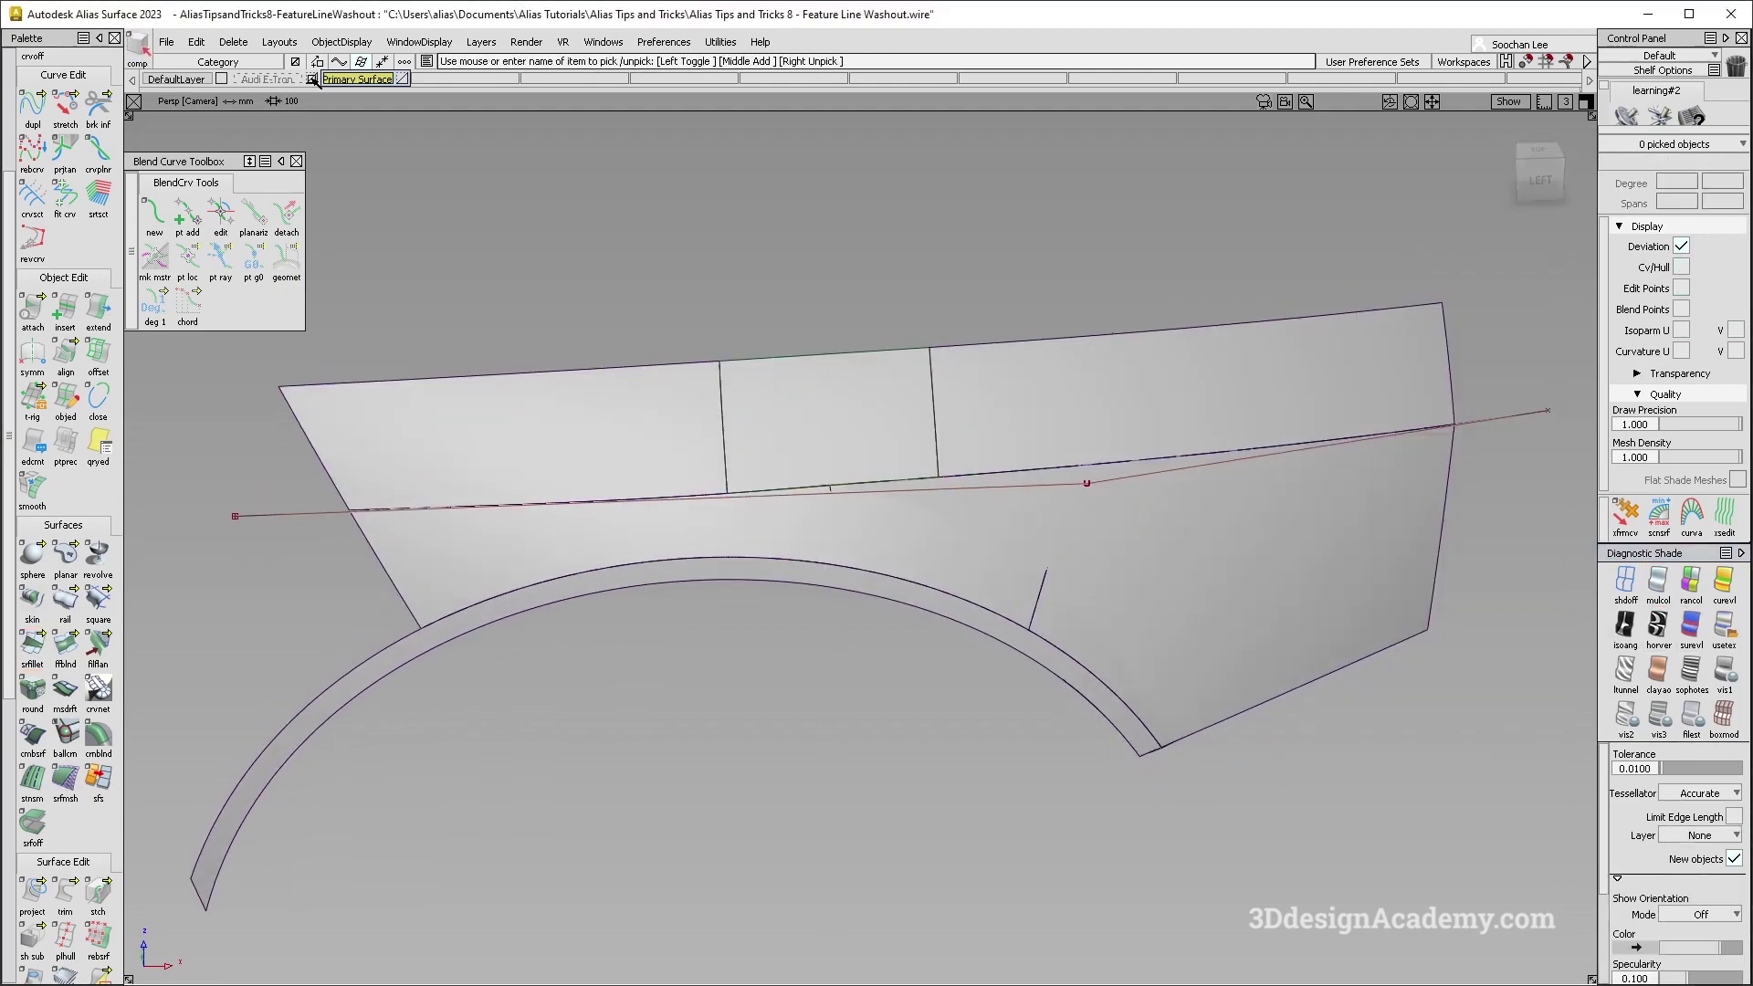
Compare the filleted surfaces with the reference car by temporarily showing the Audi E-Tron layer.
click(312, 80)
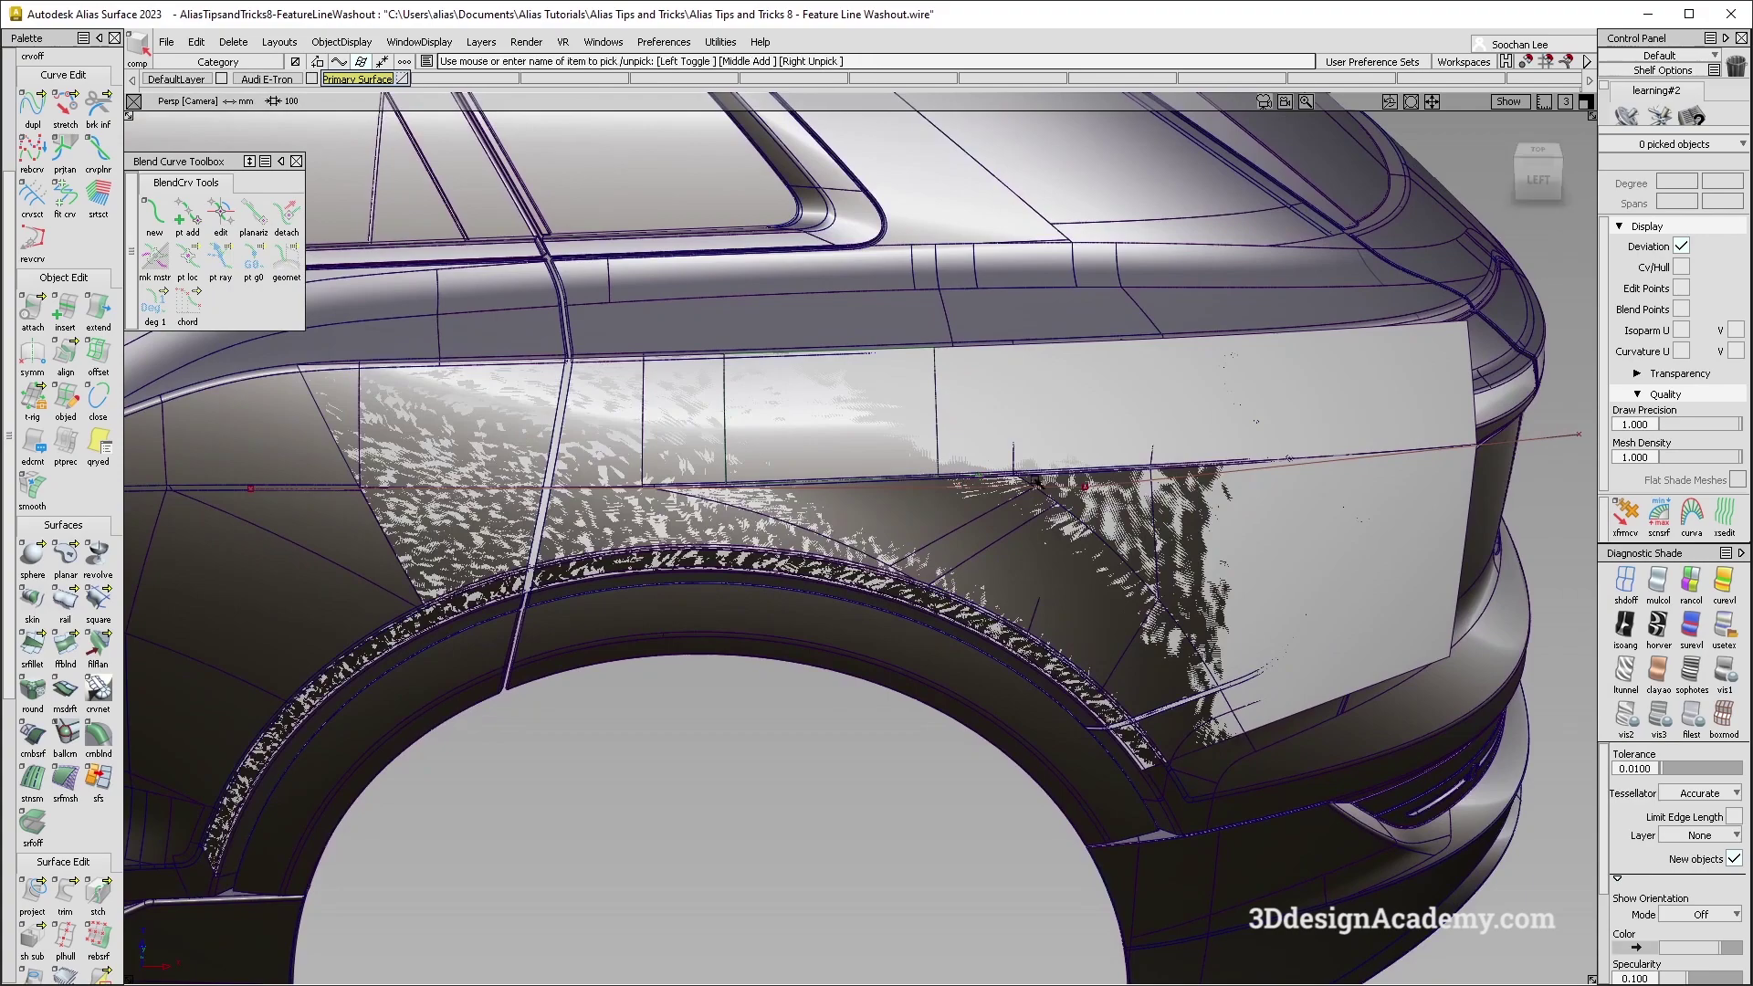
alt+shift+drag(951, 460, 1007, 480)
alt+shift+drag(720, 466, 705, 434)
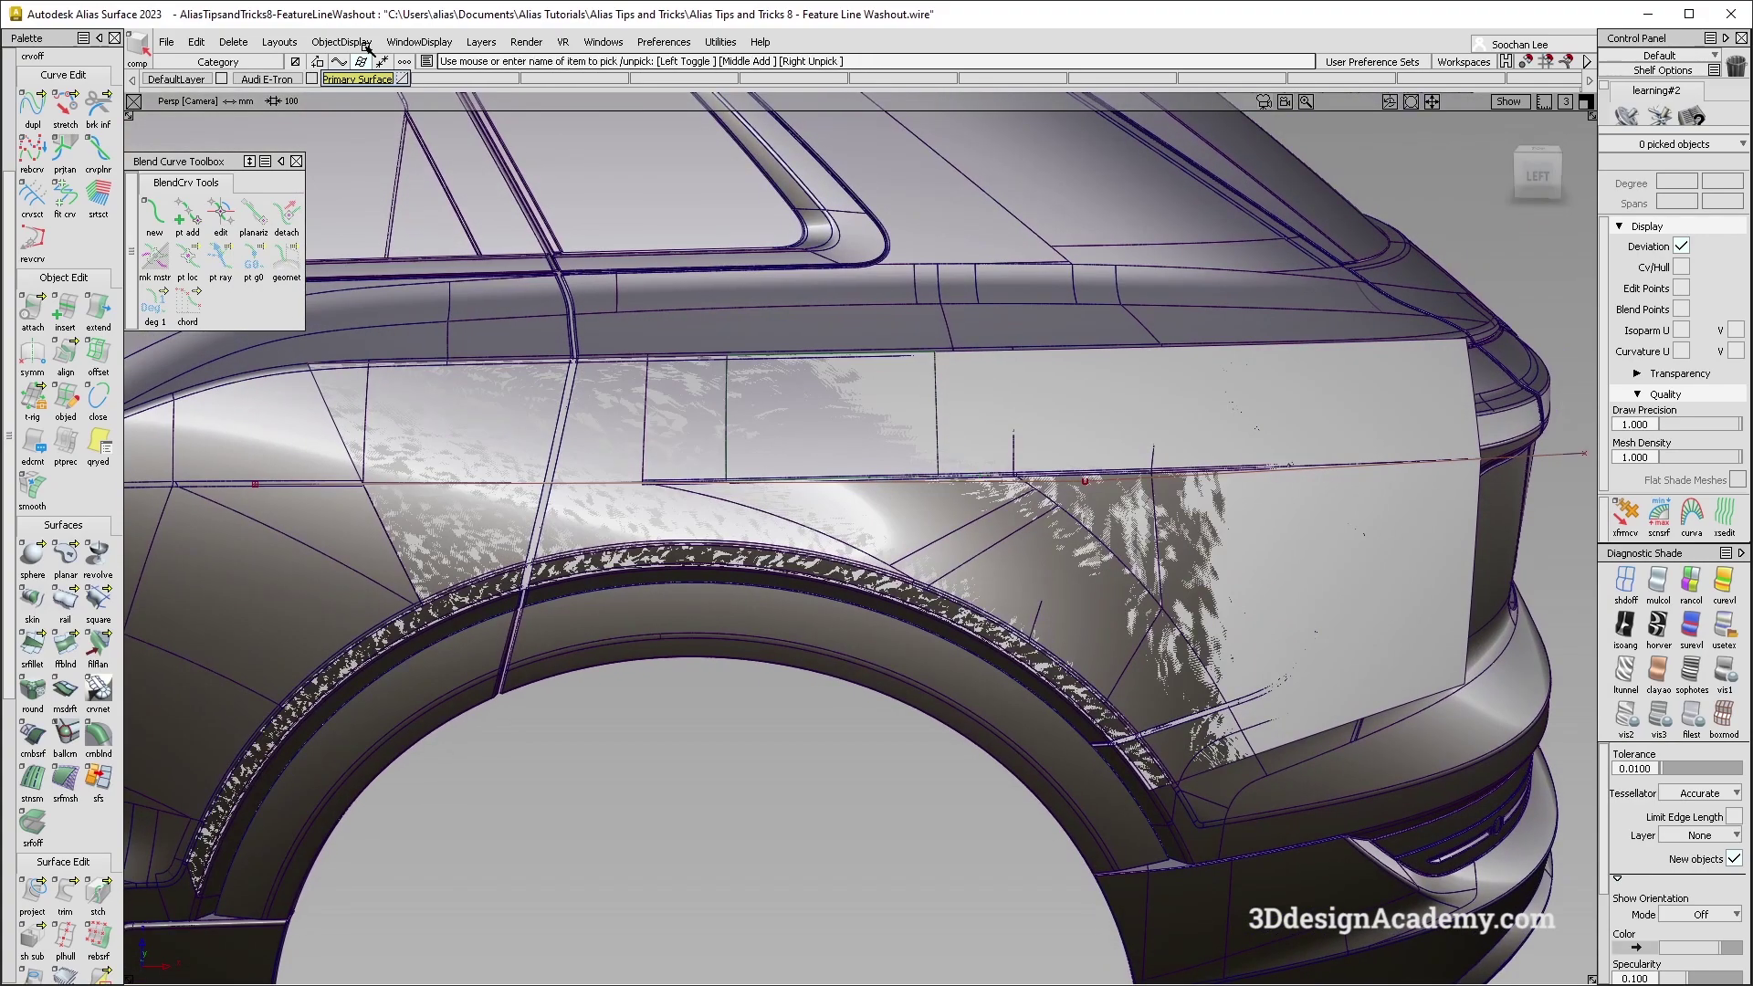
click(316, 79)
alt+shift+drag(892, 407, 949, 411)
Set the fillet's chordal length to 300 and check it against the Audi E-Tron layer.
ctrl+shift+drag(1037, 407, 880, 422)
click(880, 422)
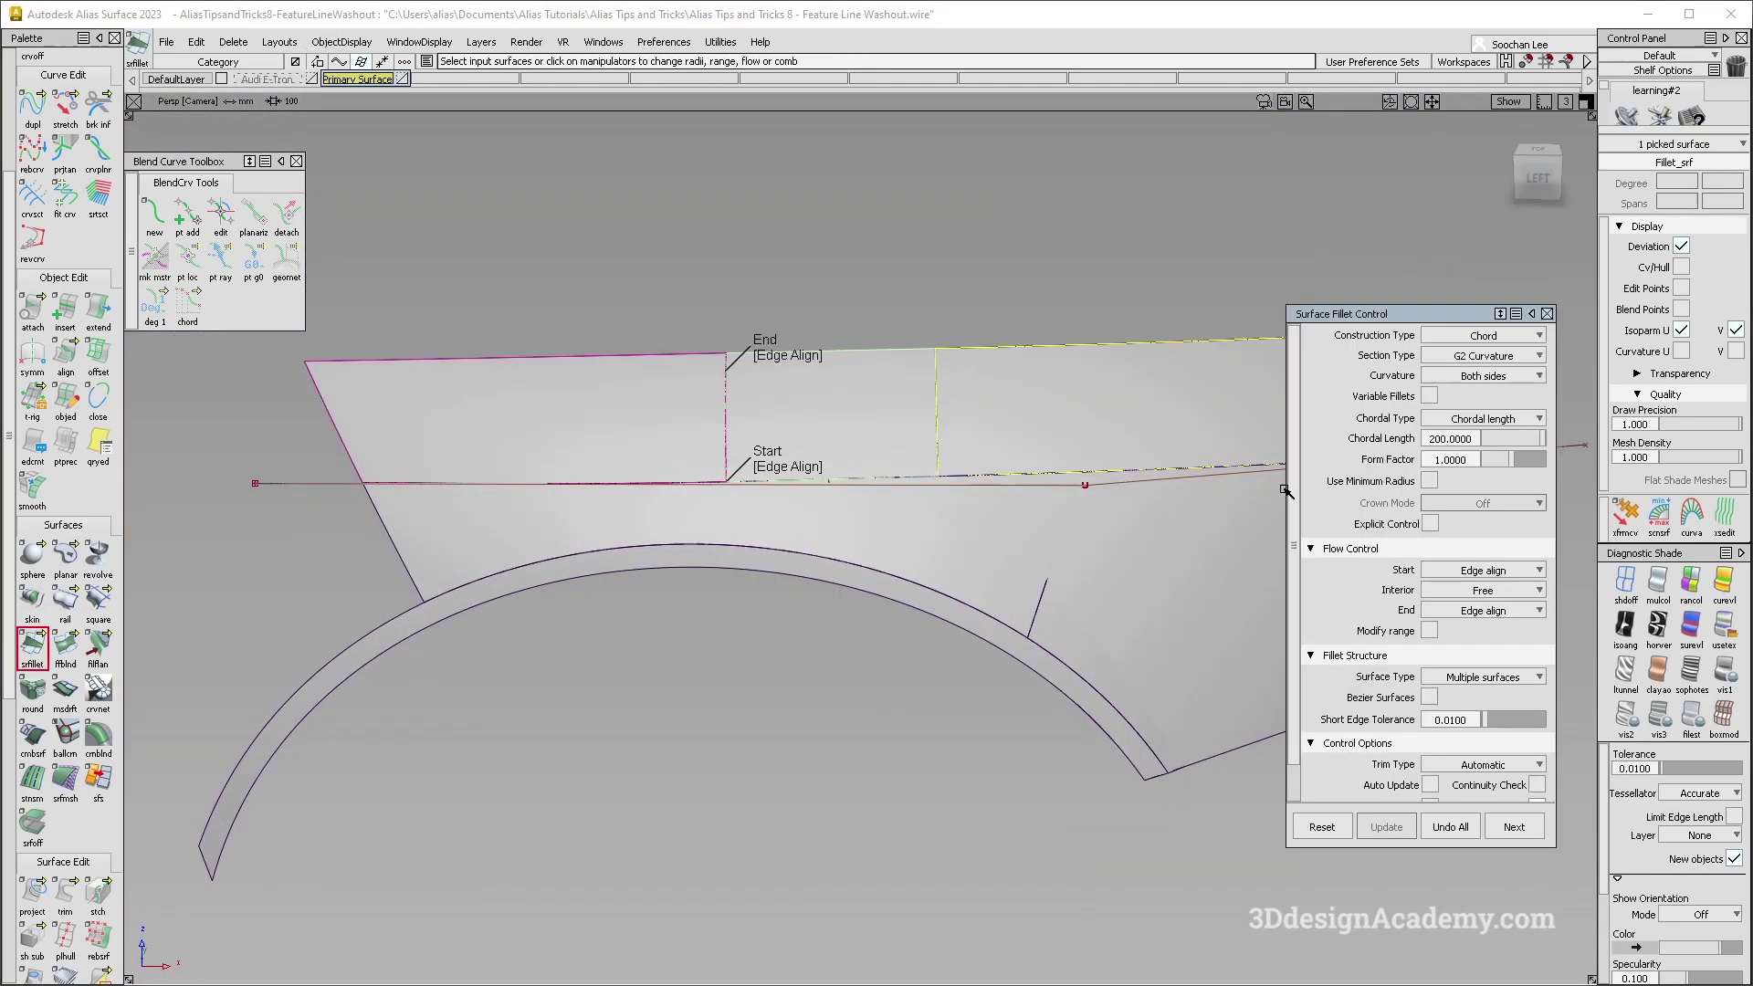
click(1481, 437)
text(300)
key(Return)
click(314, 82)
click(314, 81)
Set the fillet's chordal length to 400 and update the surface.
ctrl+shift+drag(1068, 405, 907, 407)
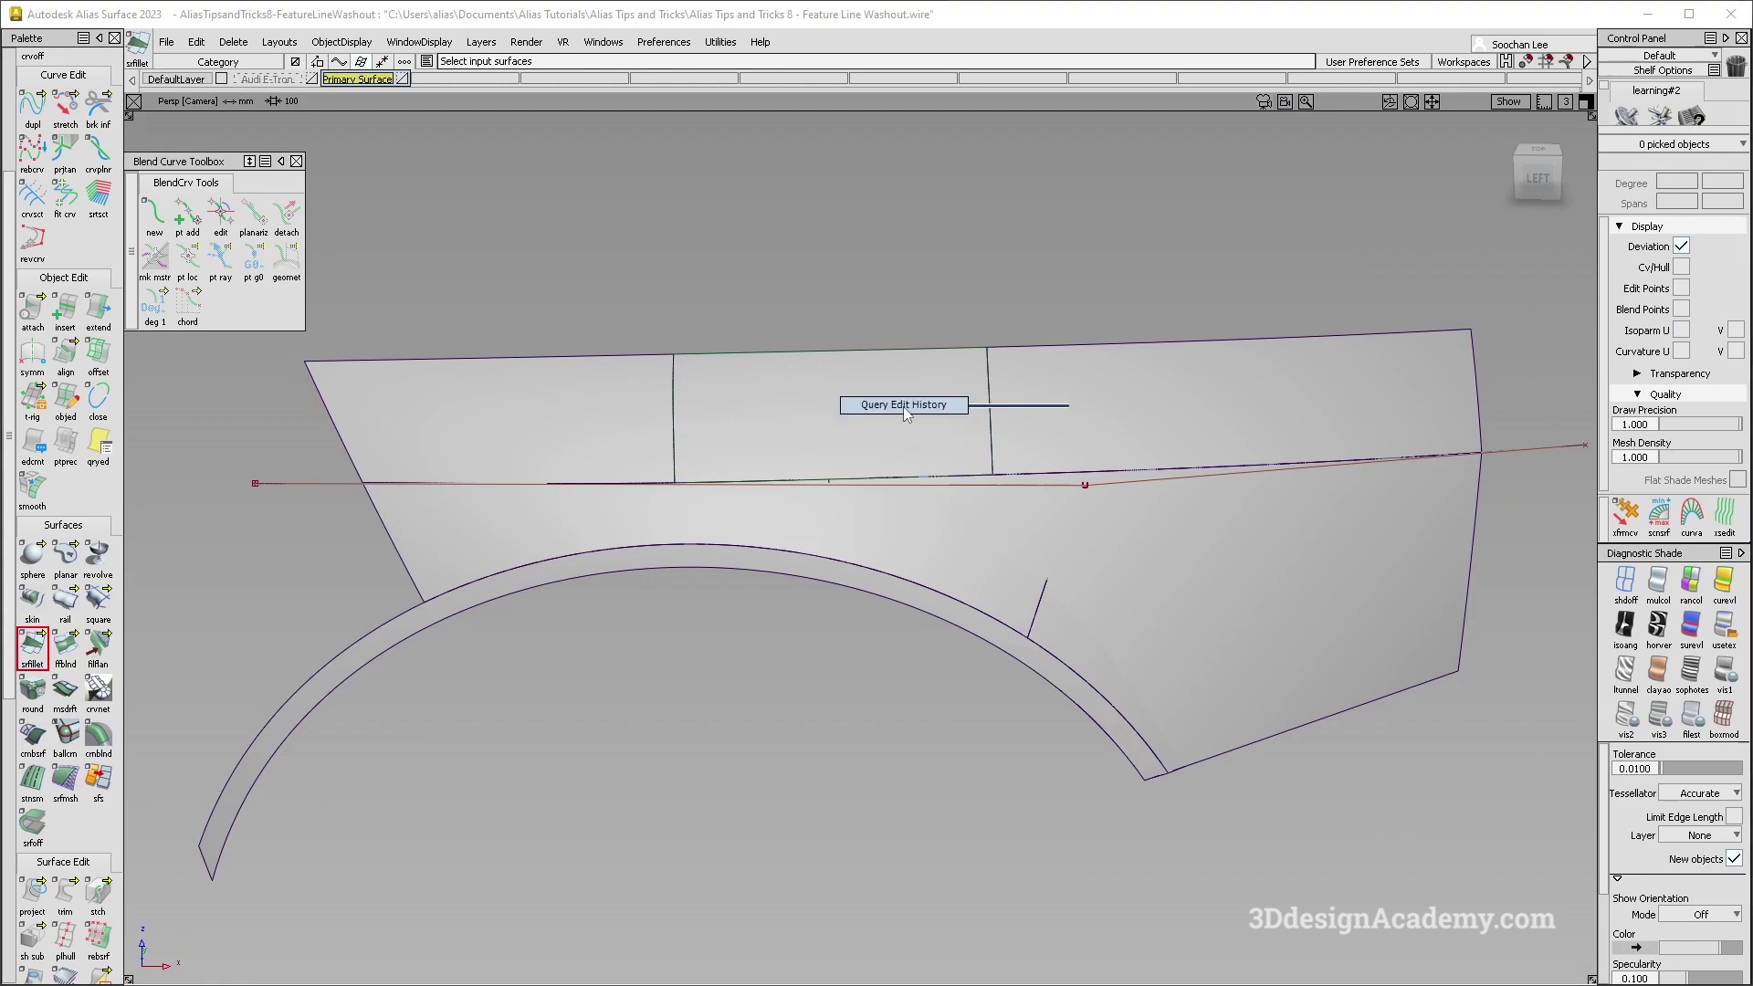
click(909, 408)
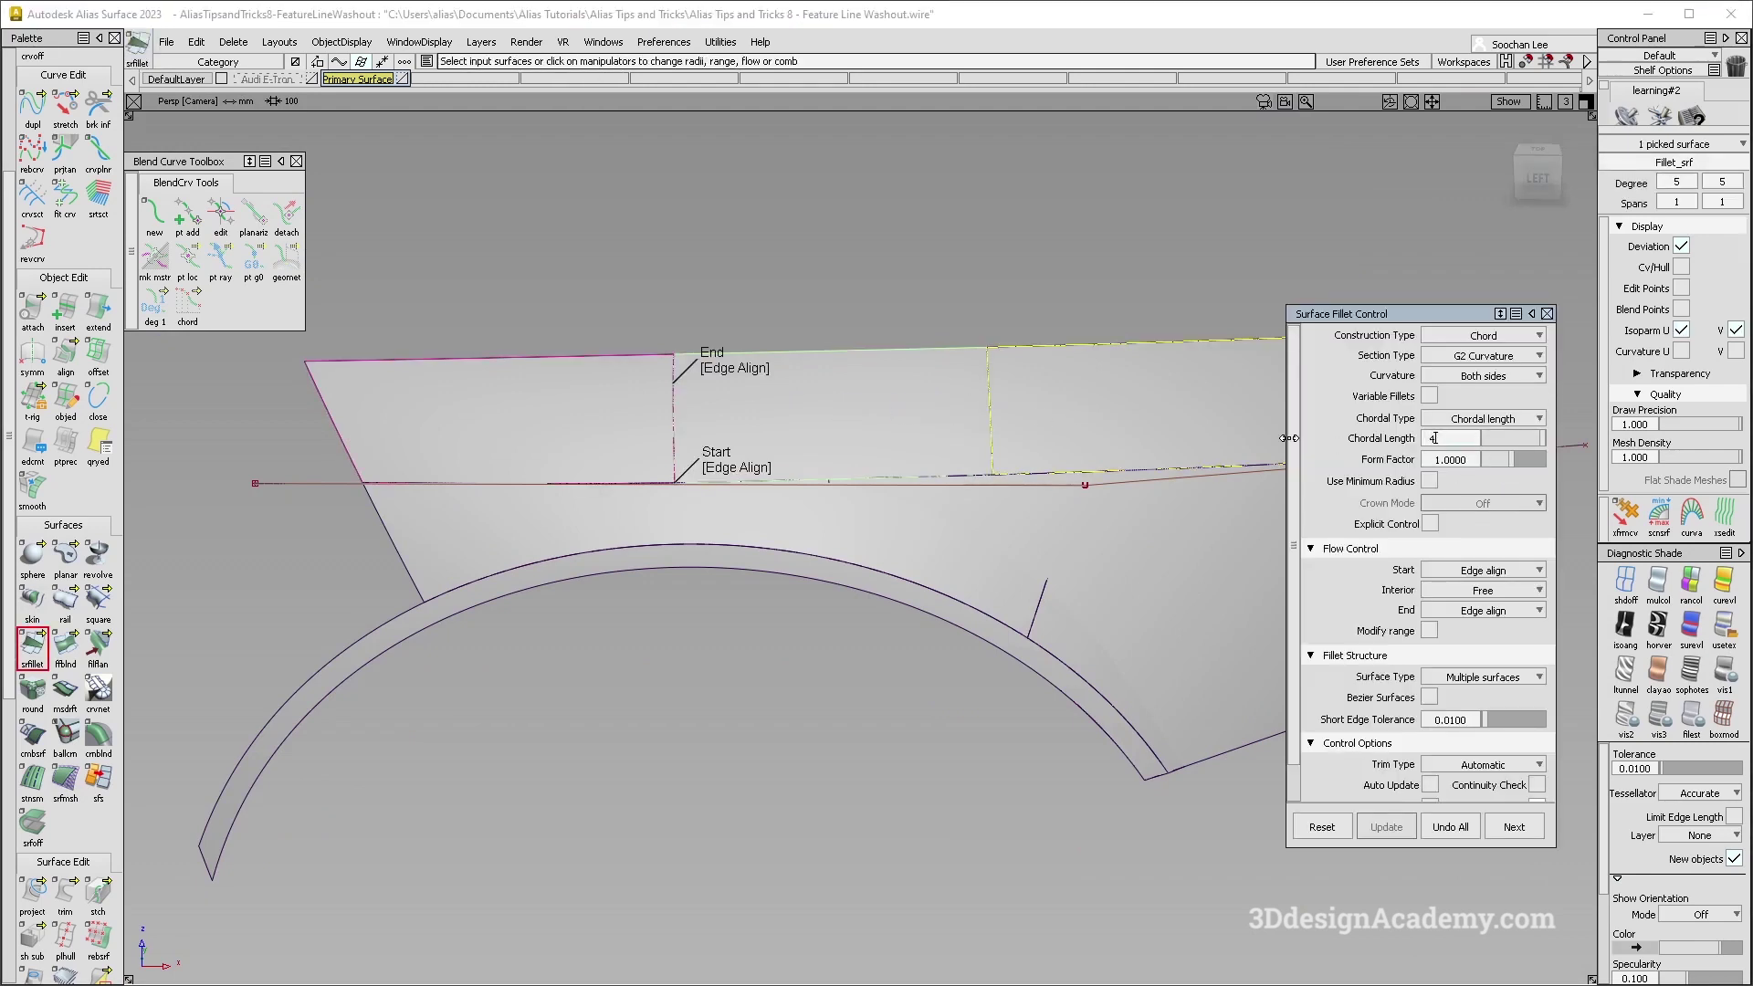
key(Return)
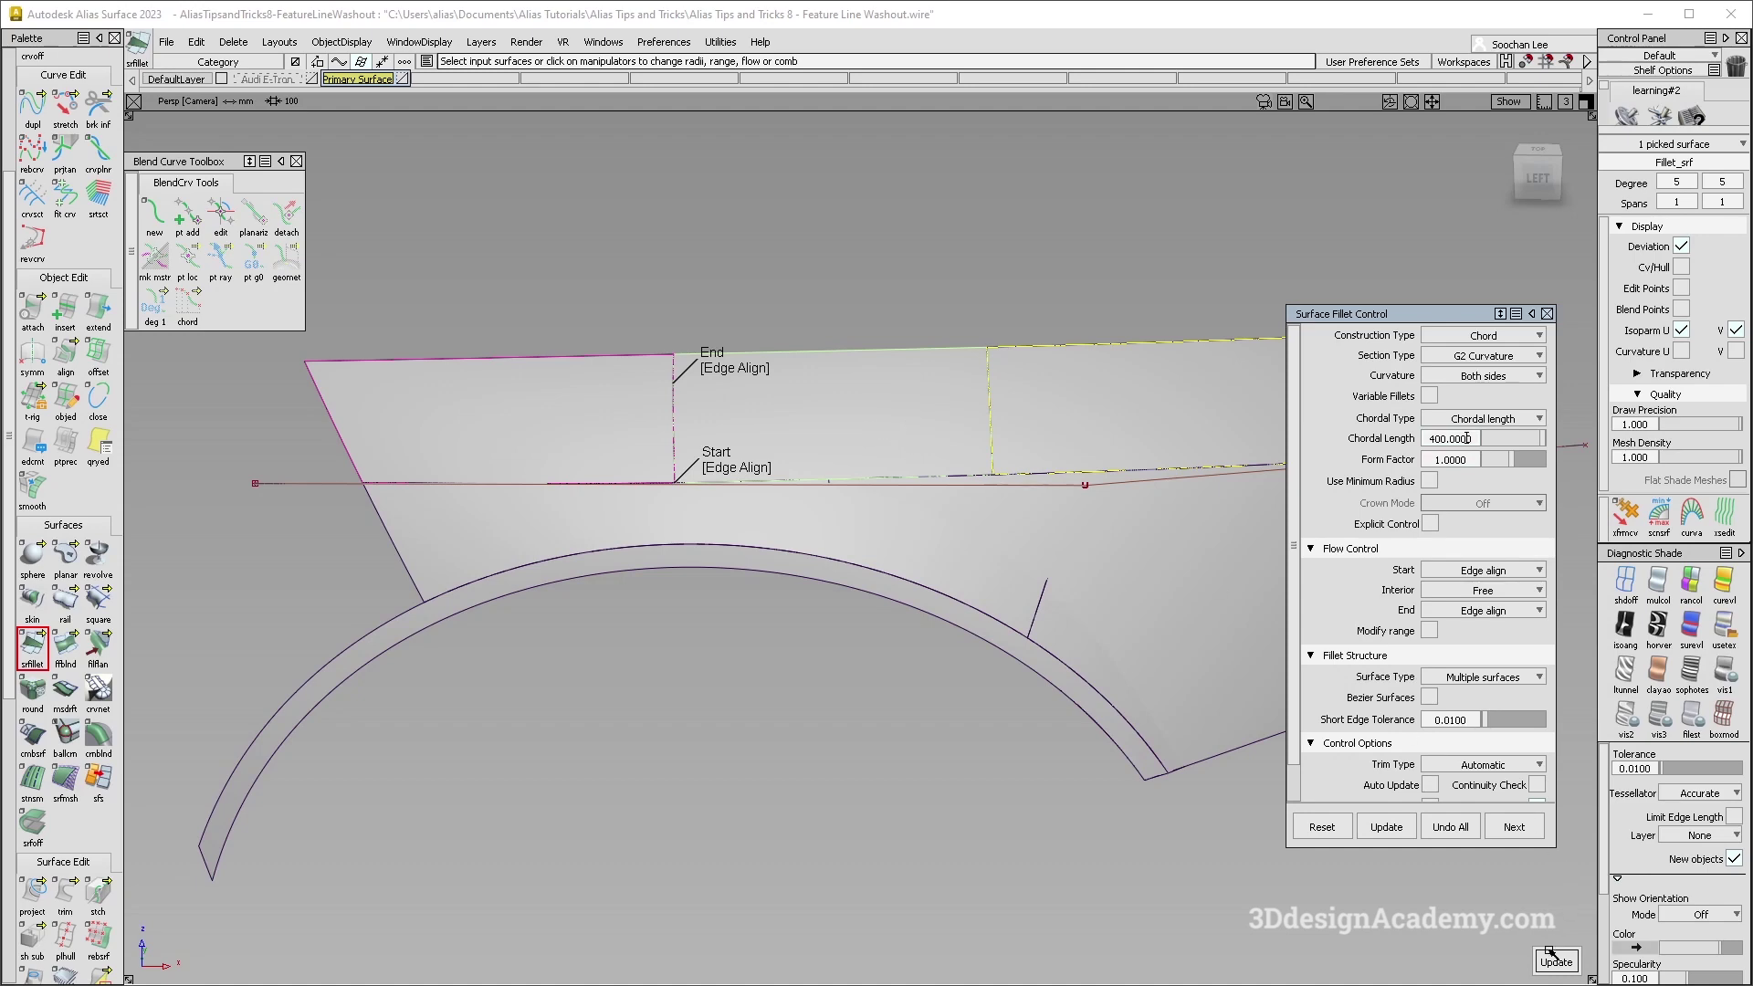
click(1552, 956)
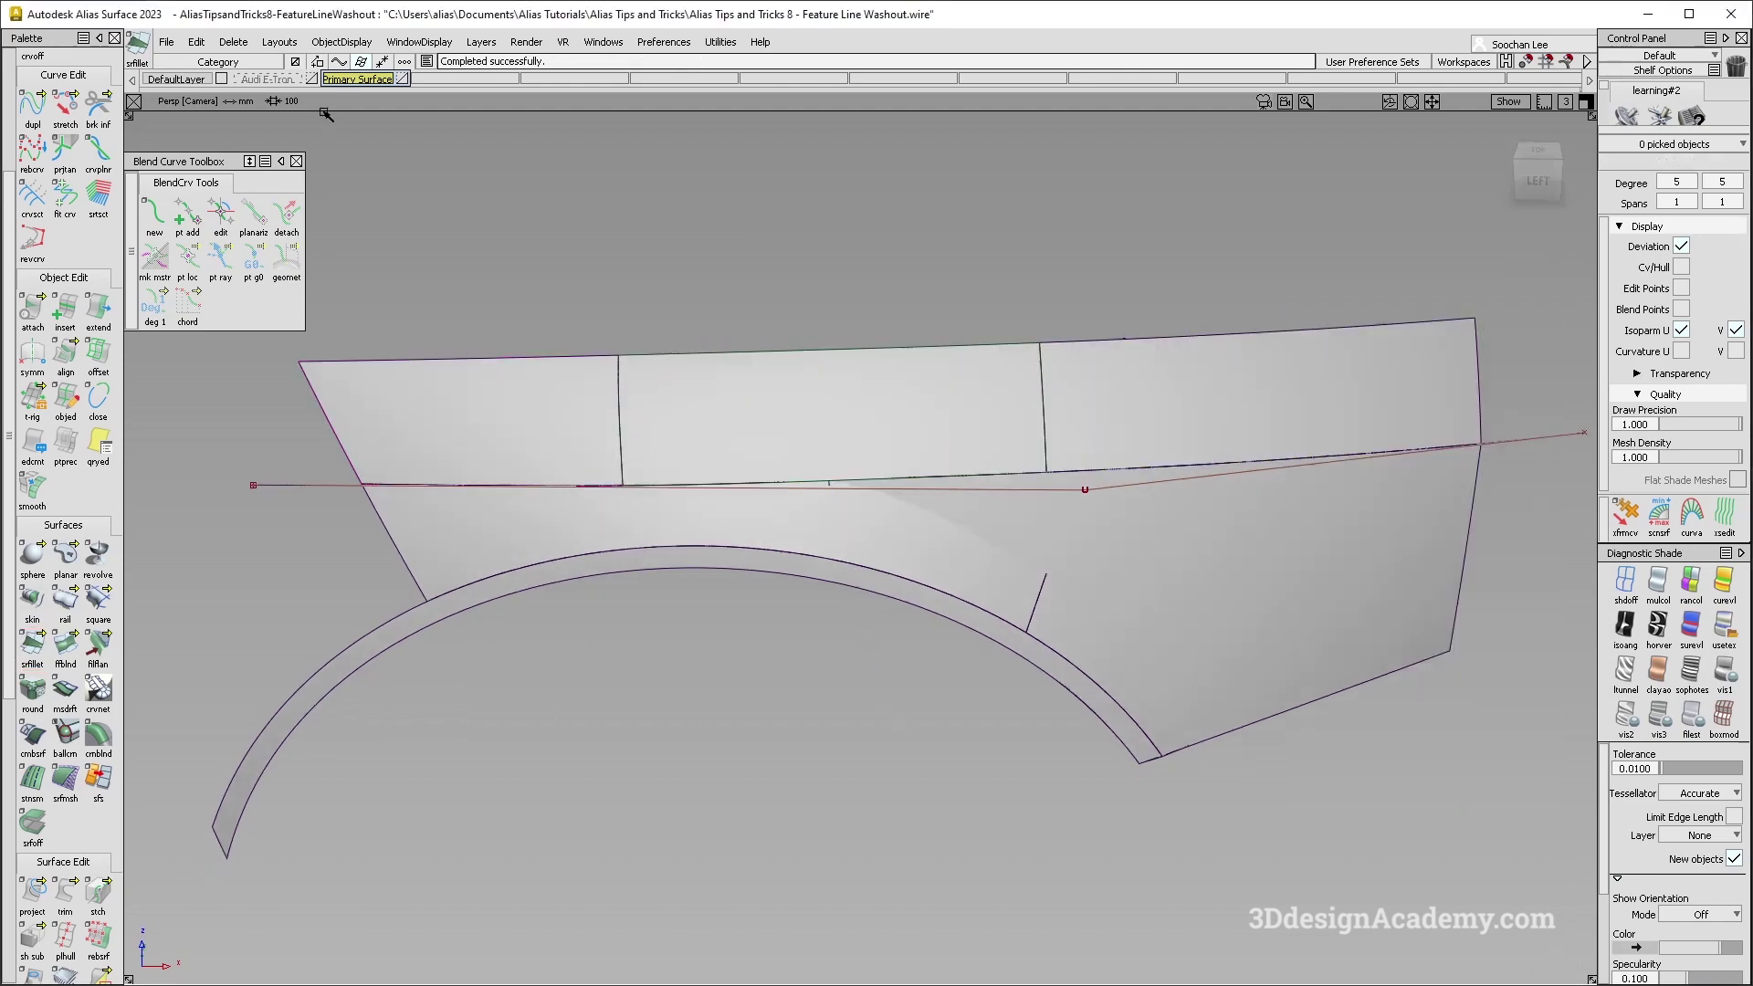
Compare the fillet with the reference car by temporarily showing the Audi E-Tron layer, then view the surfaces from several angles.
click(274, 80)
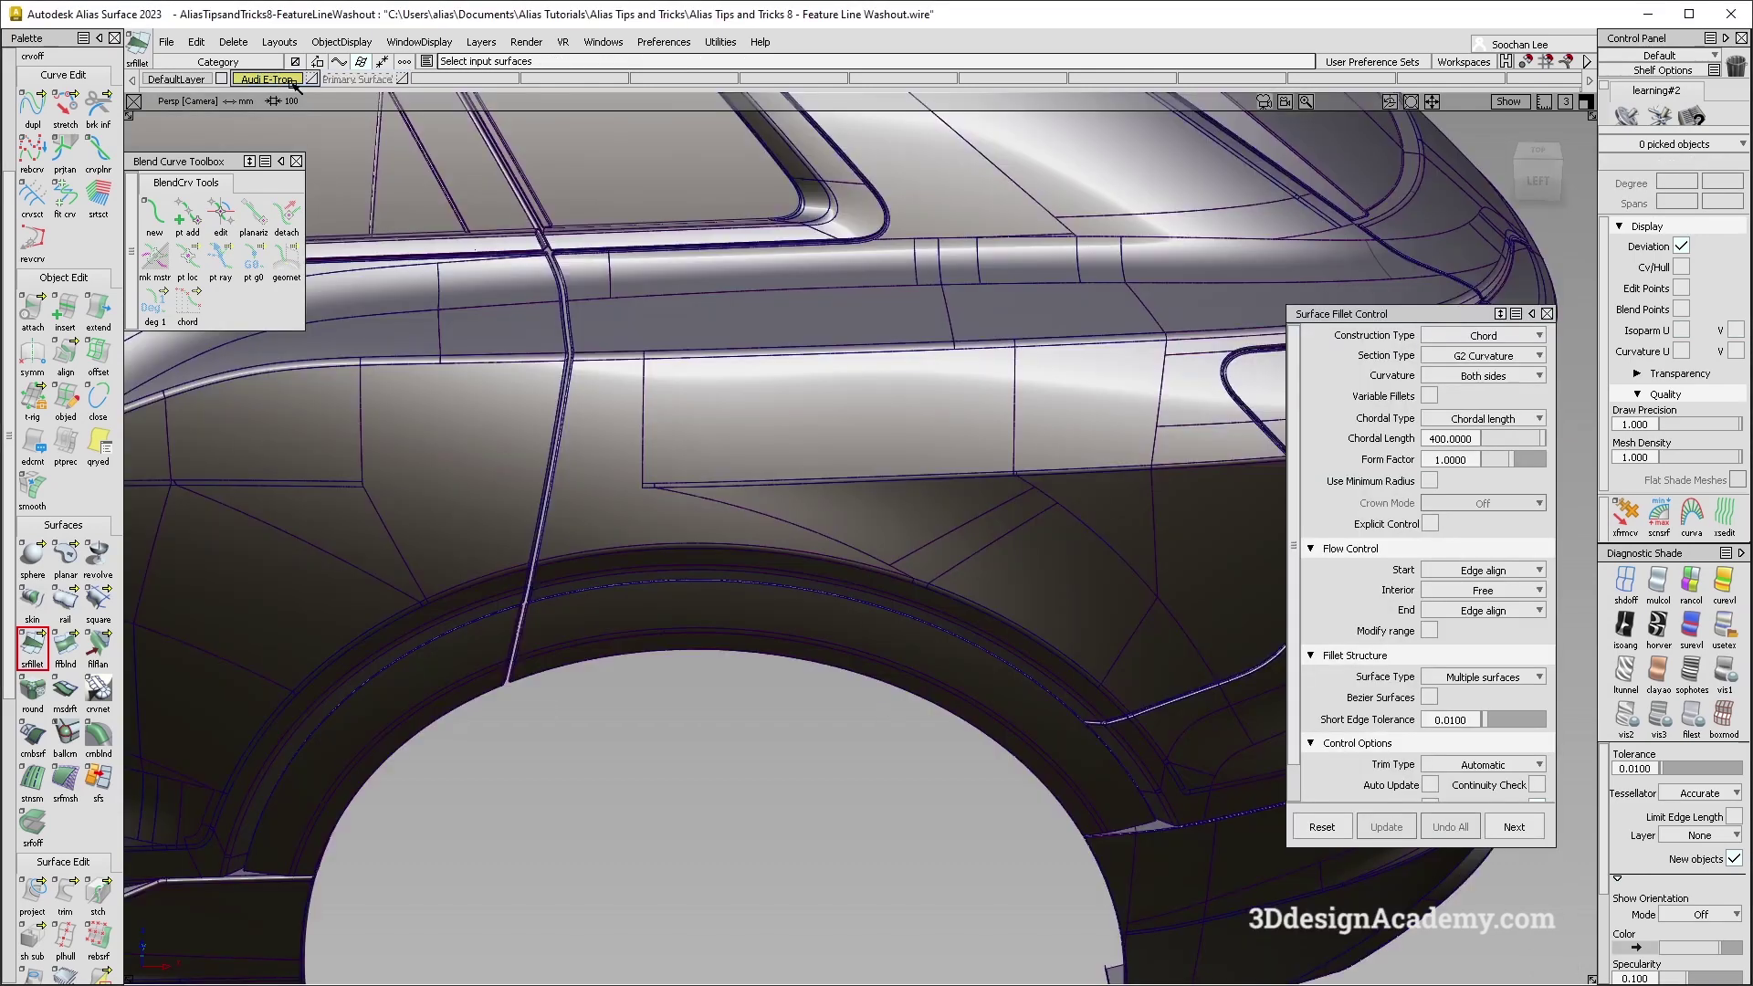
click(358, 79)
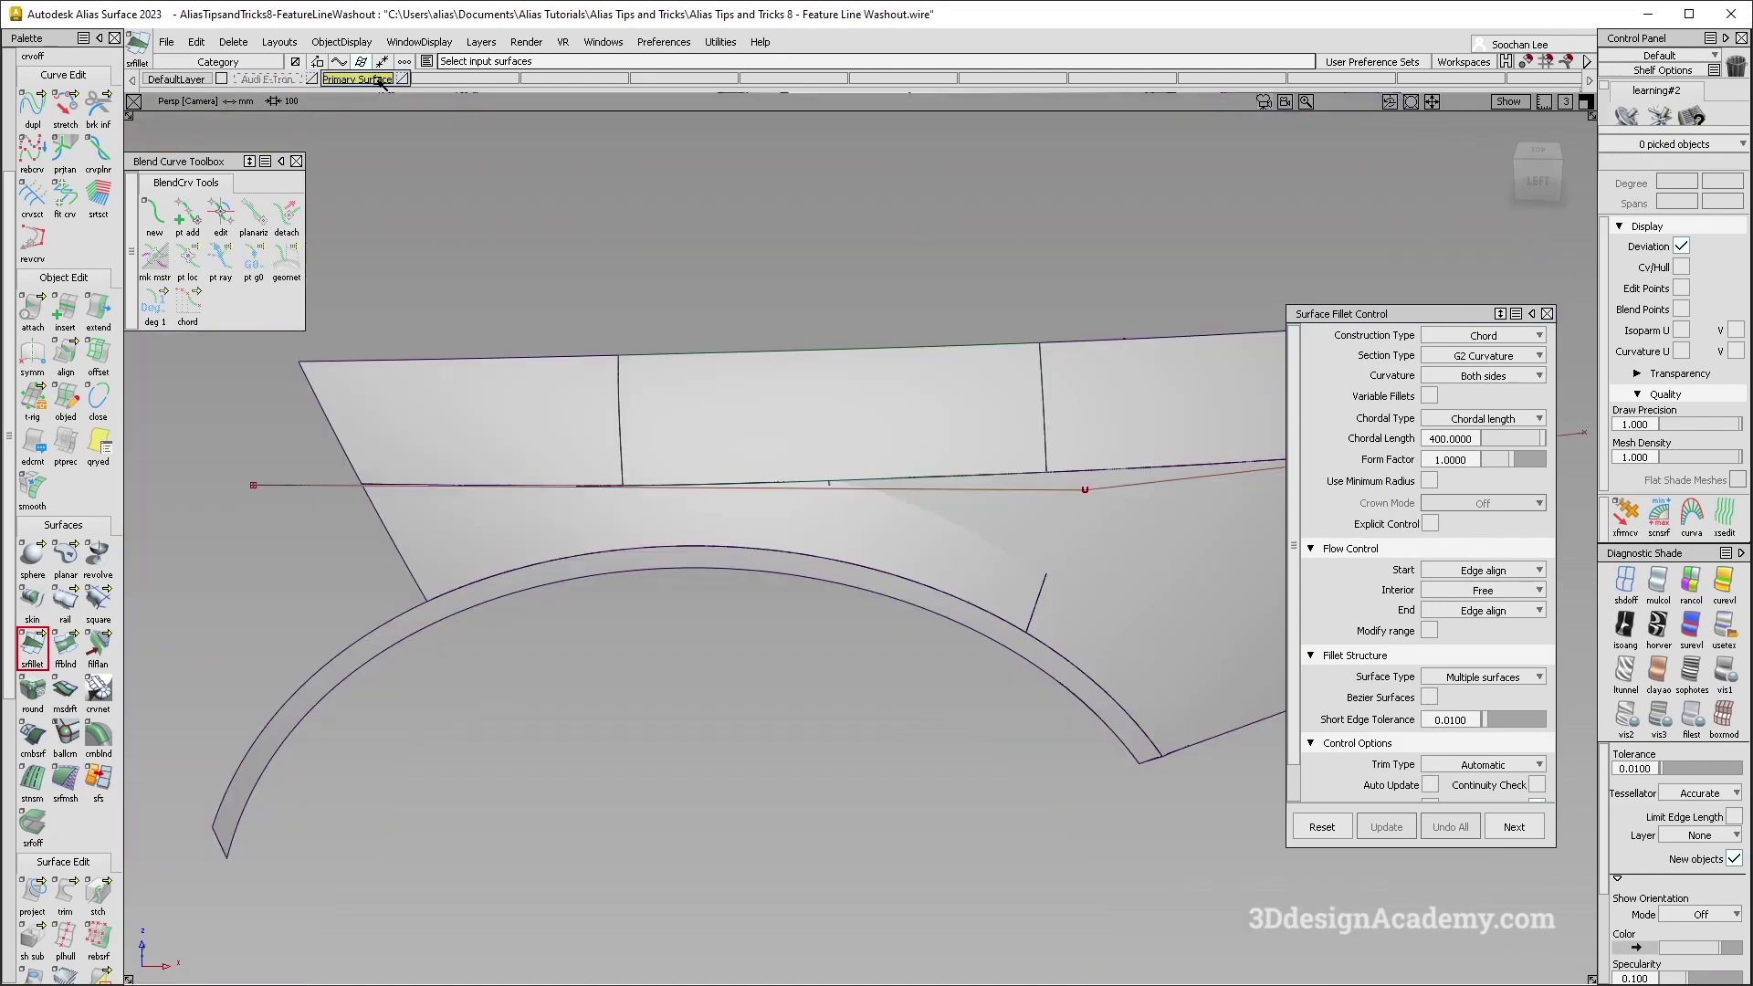
click(313, 81)
click(312, 79)
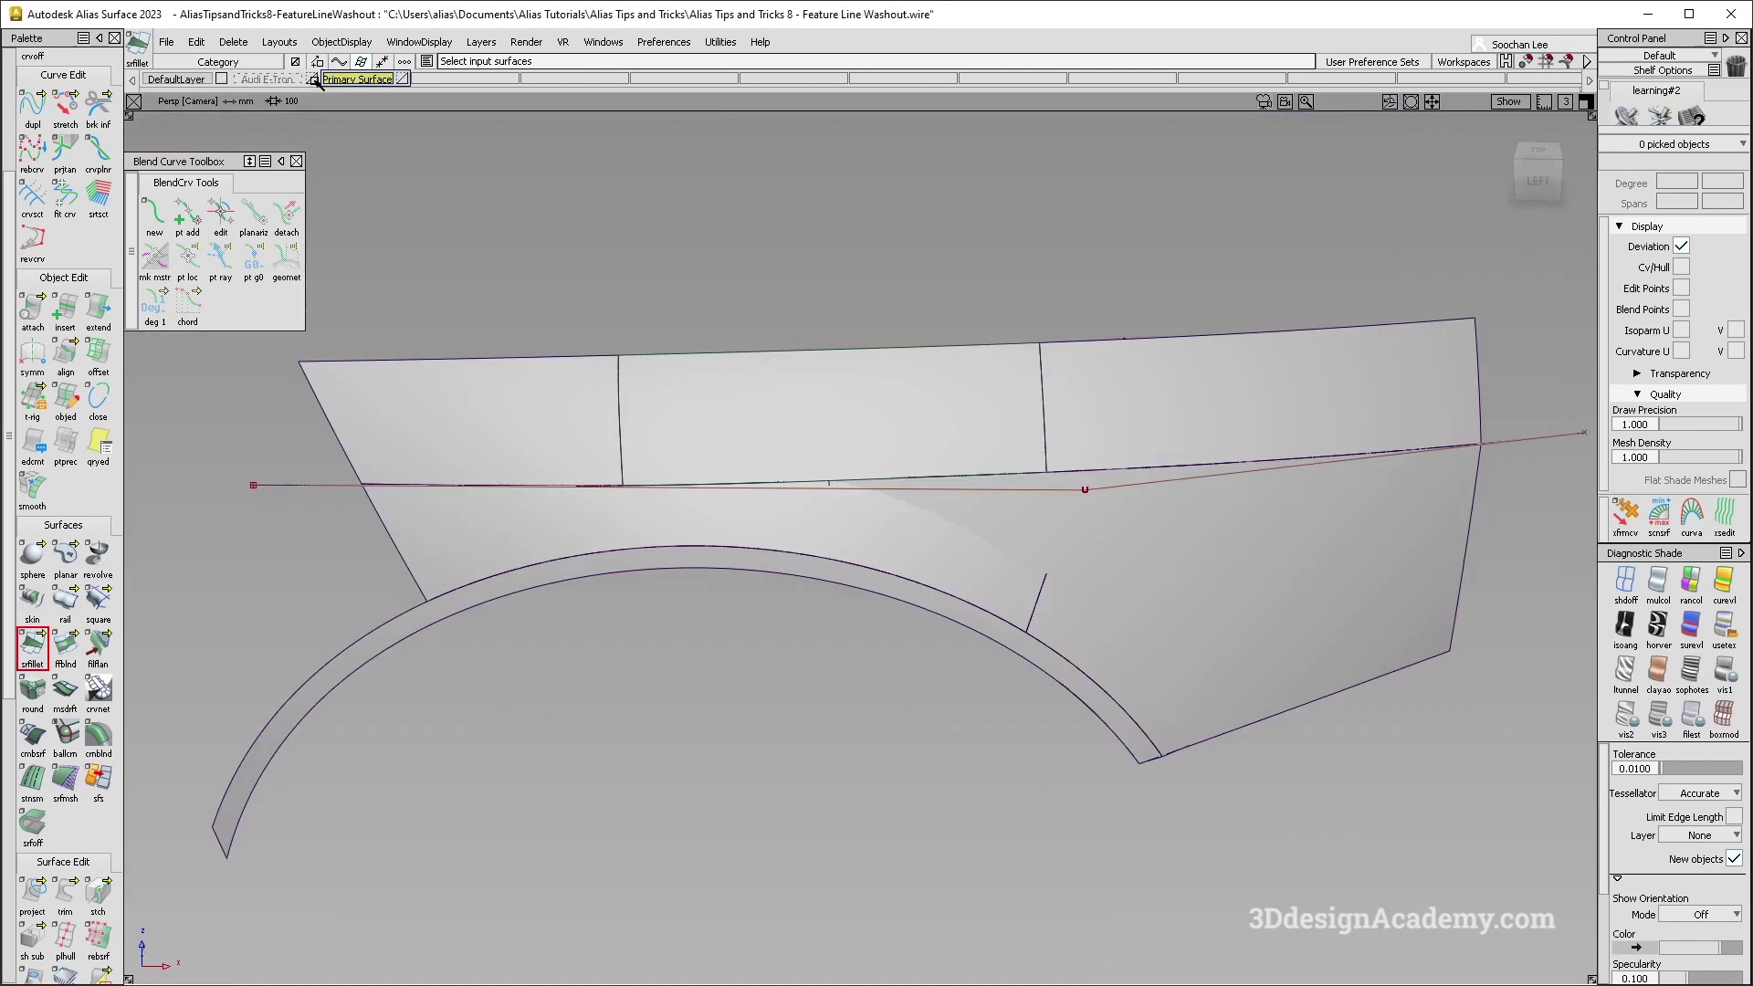
alt+shift+drag(982, 484, 951, 441)
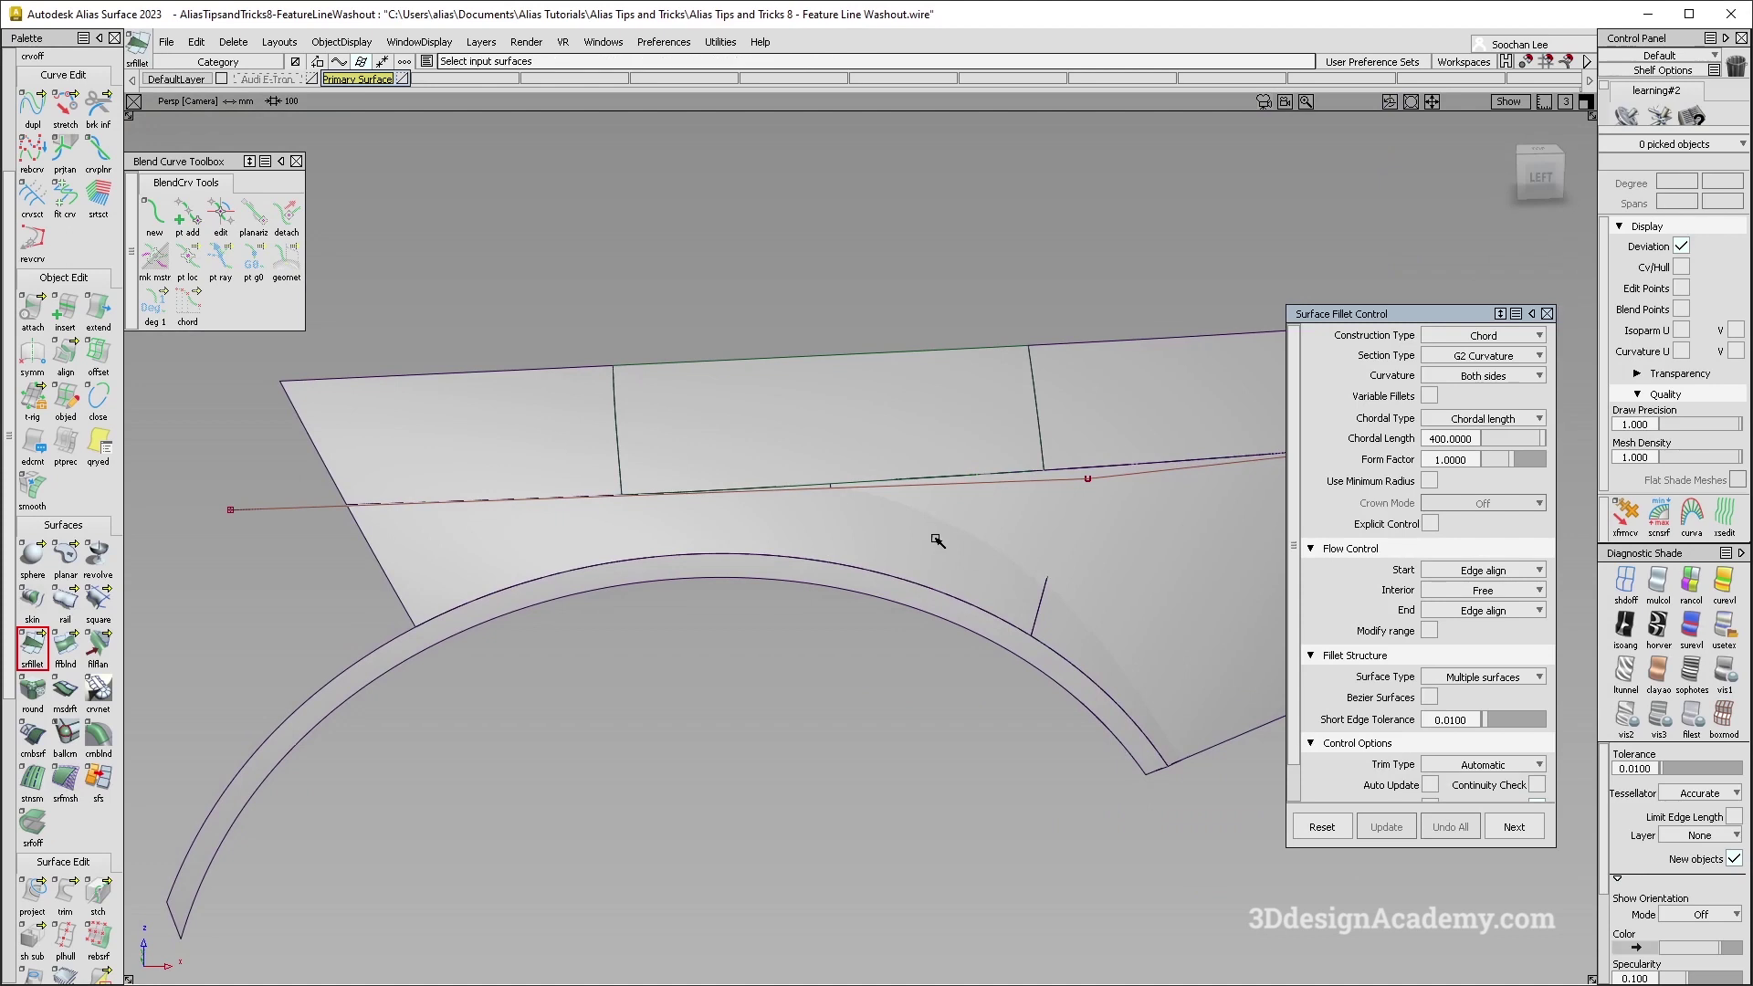
alt+shift+drag(934, 540, 988, 545)
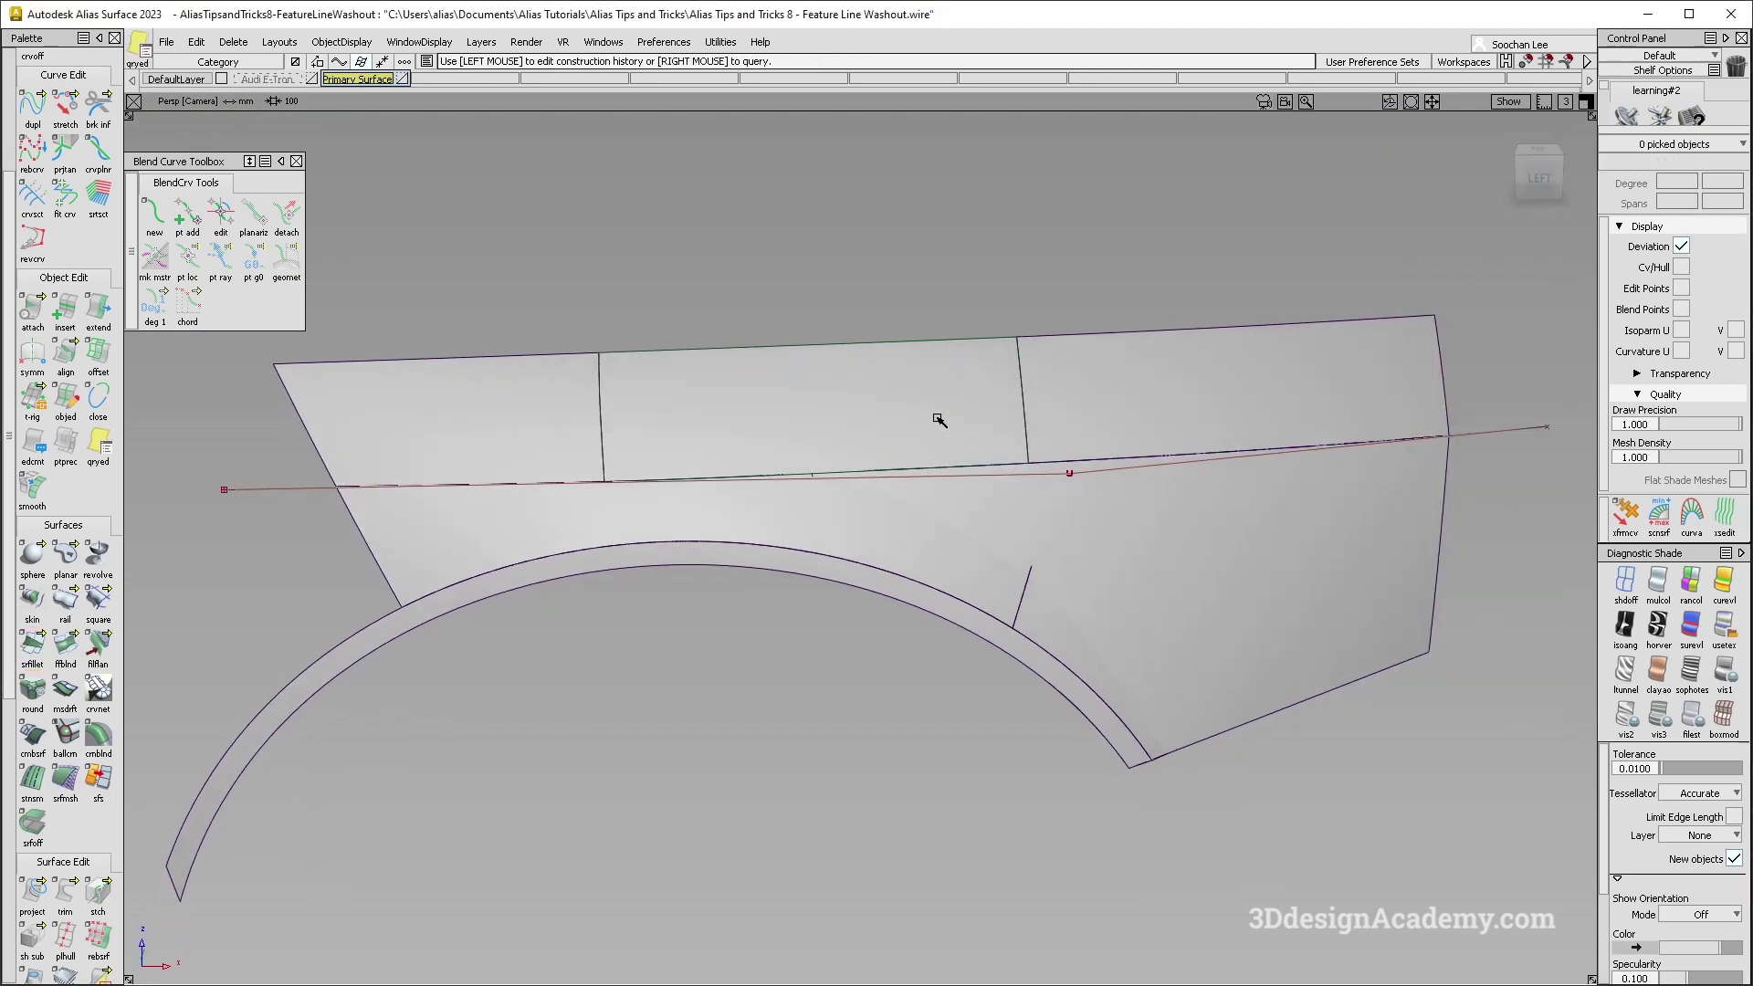
Set the fillet's chordal length to 350 and rebuild it between the front and rear upper surfaces.
click(938, 415)
text(350)
key(Return)
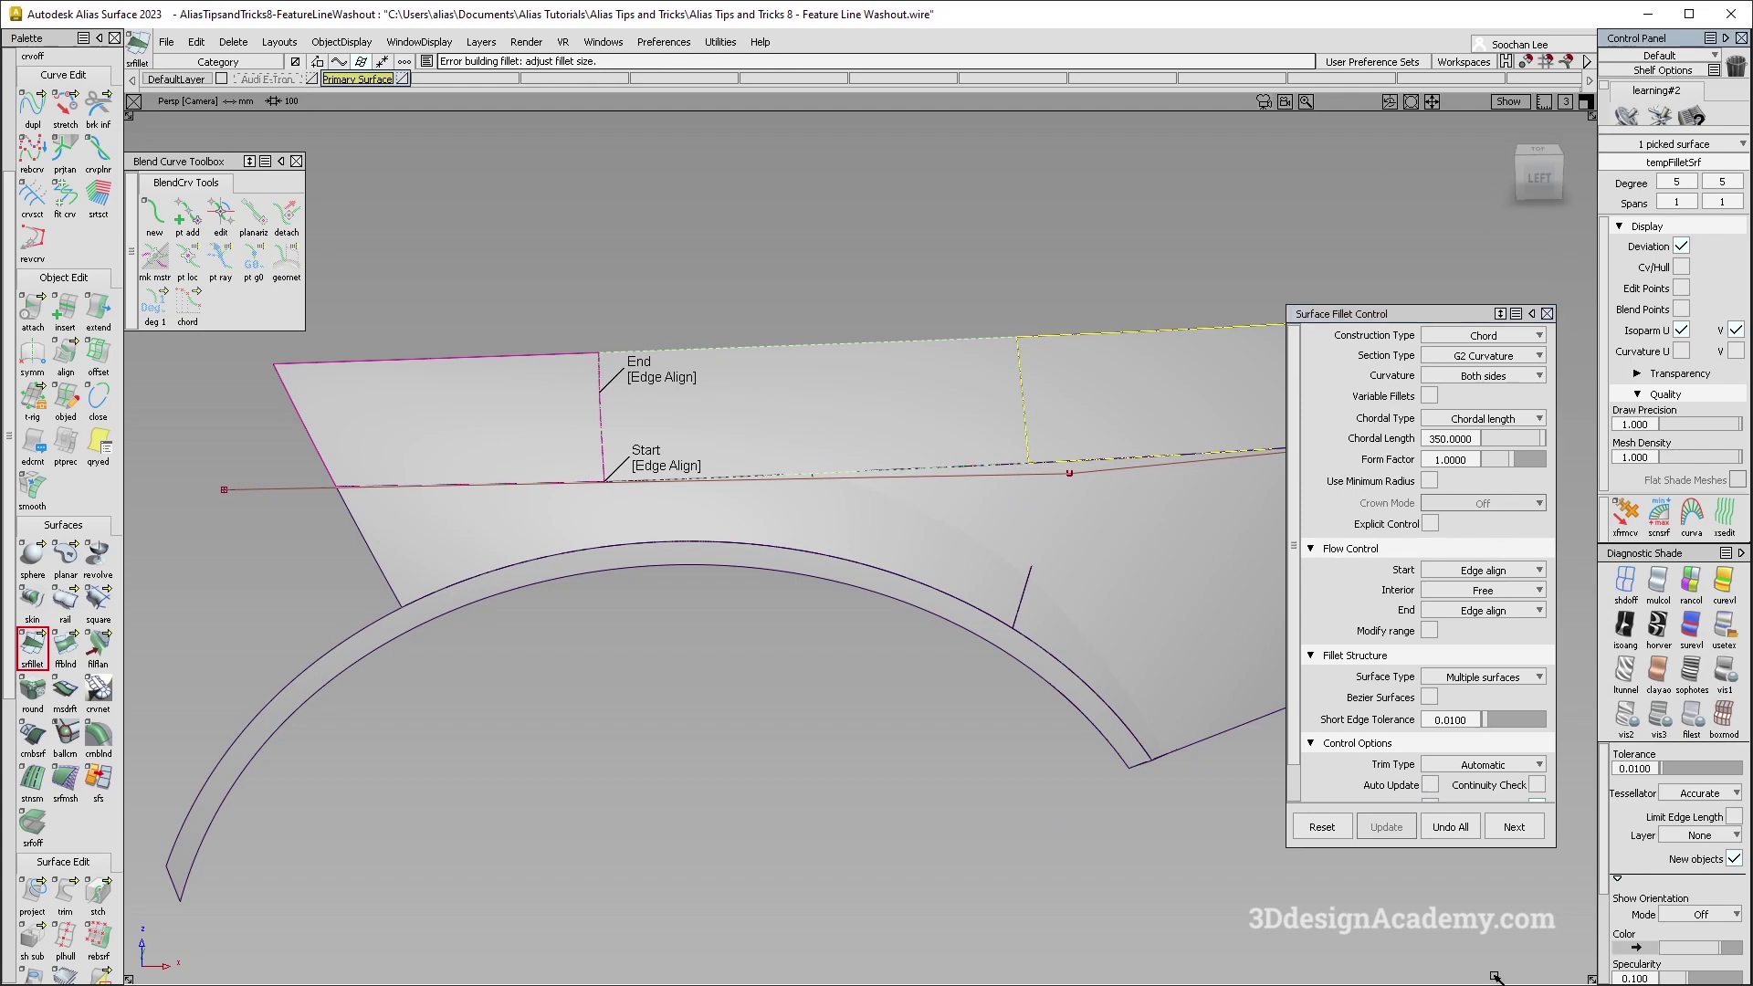
click(1451, 828)
click(710, 440)
click(1154, 392)
alt+shift+drag(963, 415, 964, 651)
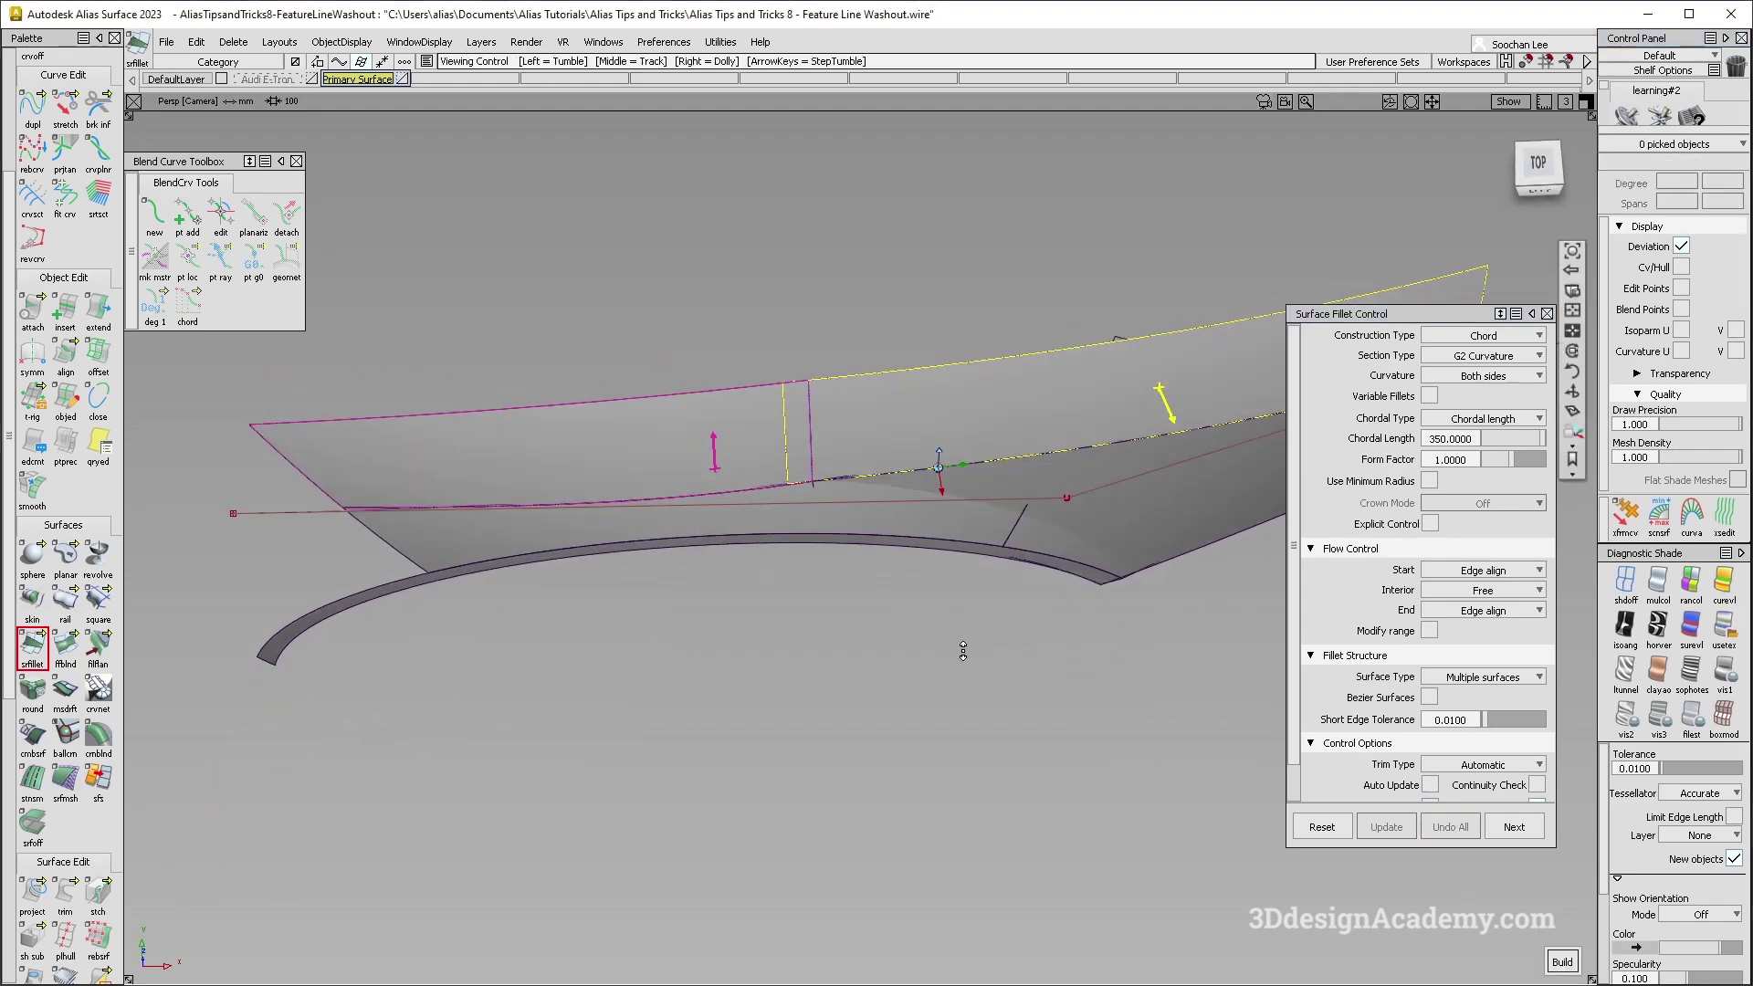
key(space)
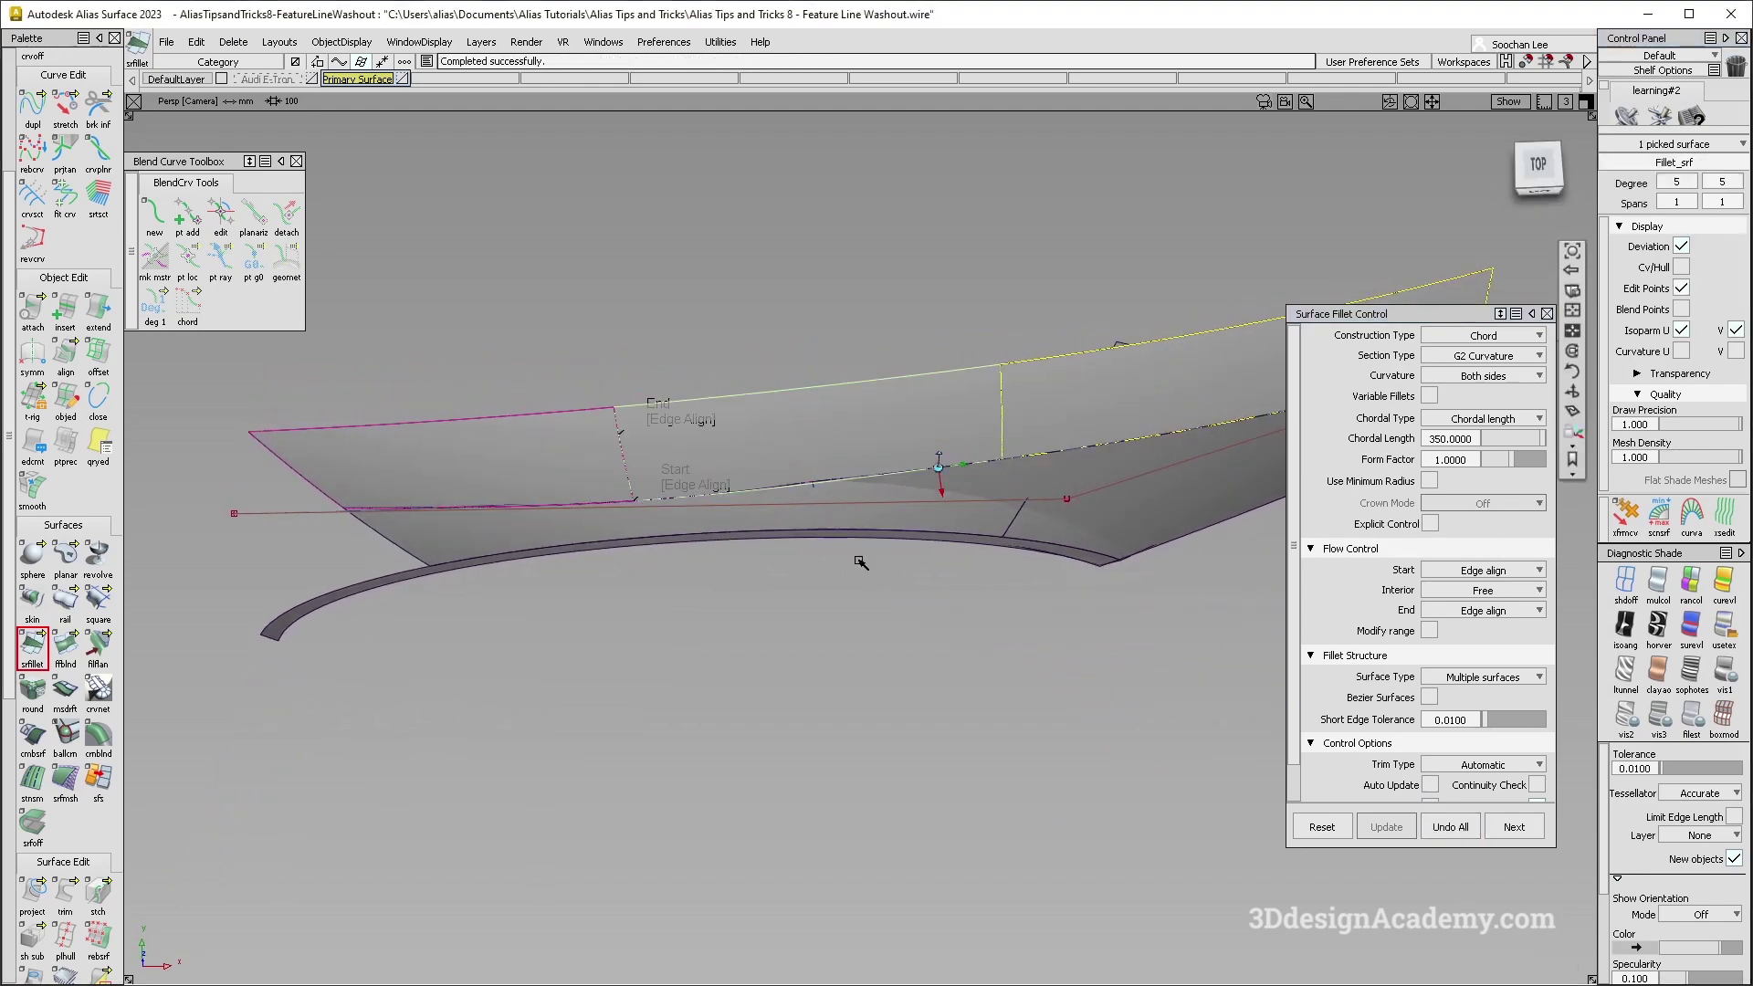
Inspect the rebuilt fillet's control vertices from several angles and turn their display off.
alt+shift+drag(861, 563, 717, 364)
alt+shift+drag(825, 566, 794, 466)
alt+shift+drag(904, 547, 843, 522)
ctrl+shift+right_drag(756, 414, 871, 507)
ctrl+shift+drag(1068, 392, 900, 556)
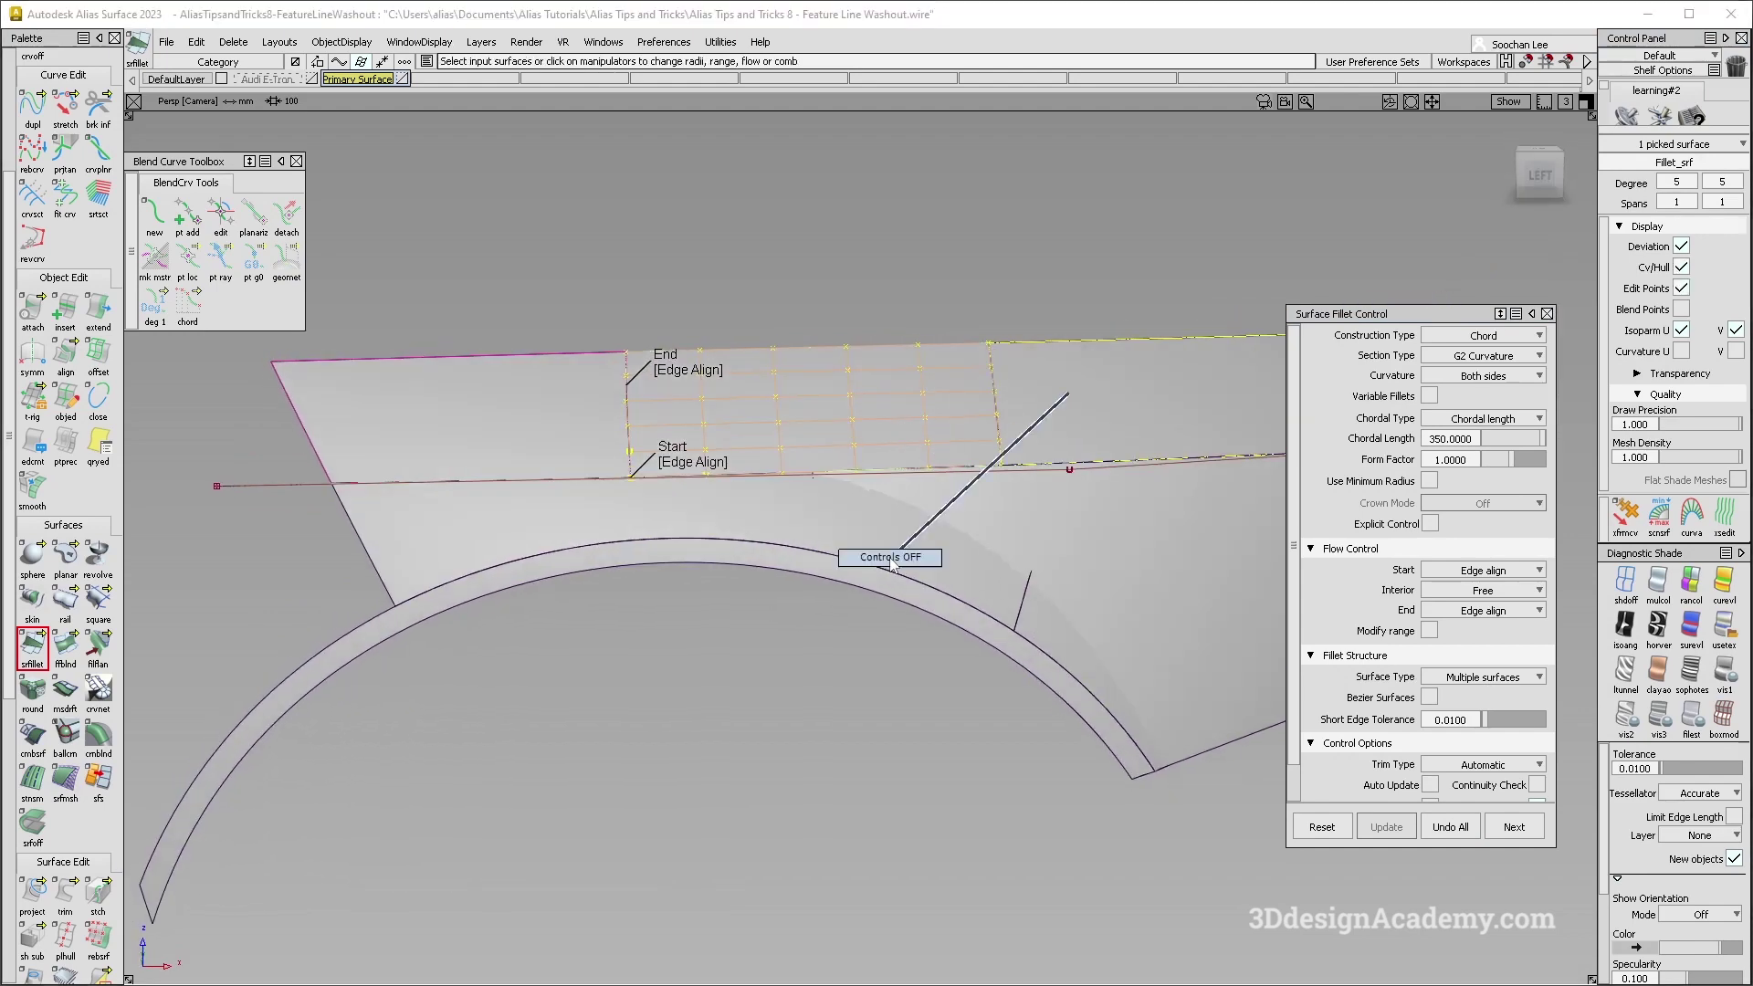
Examine the highlight flow across the quarter panel surfaces with the Showroom diagnostic shading.
click(1721, 624)
alt+shift+drag(929, 402, 1035, 671)
ctrl+shift+right_drag(1041, 519, 1054, 399)
alt+shift+drag(1055, 399, 1135, 751)
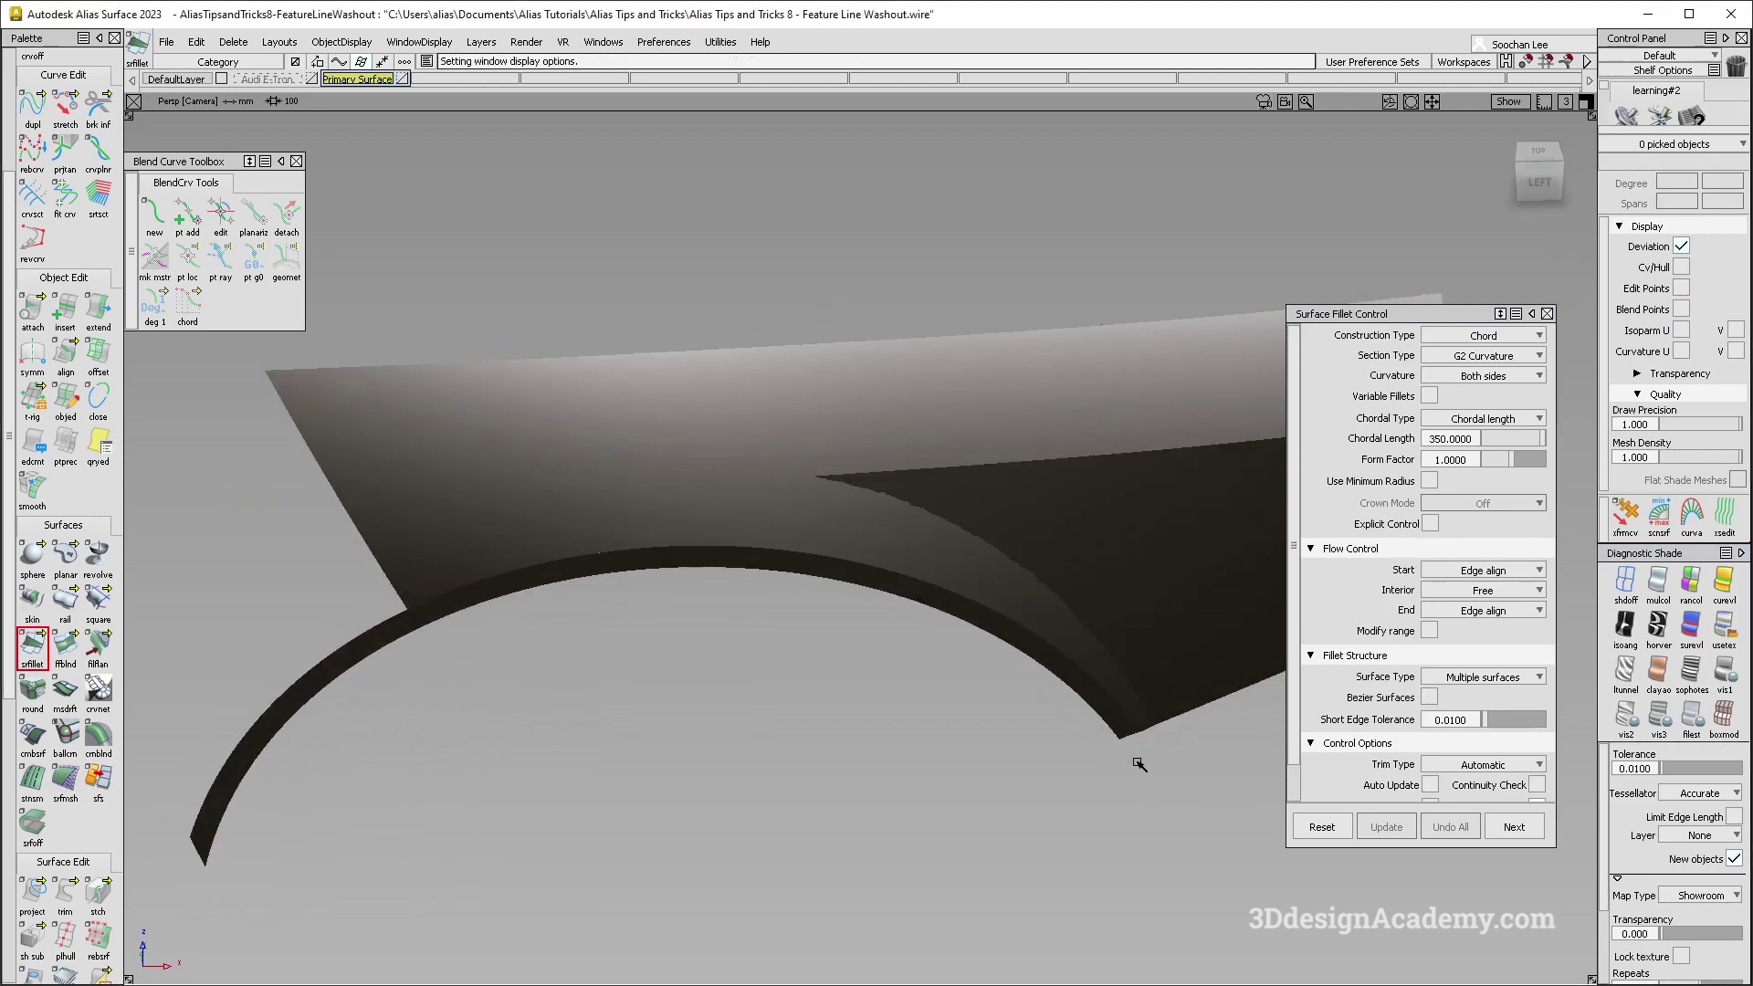
alt+shift+drag(906, 629, 797, 476)
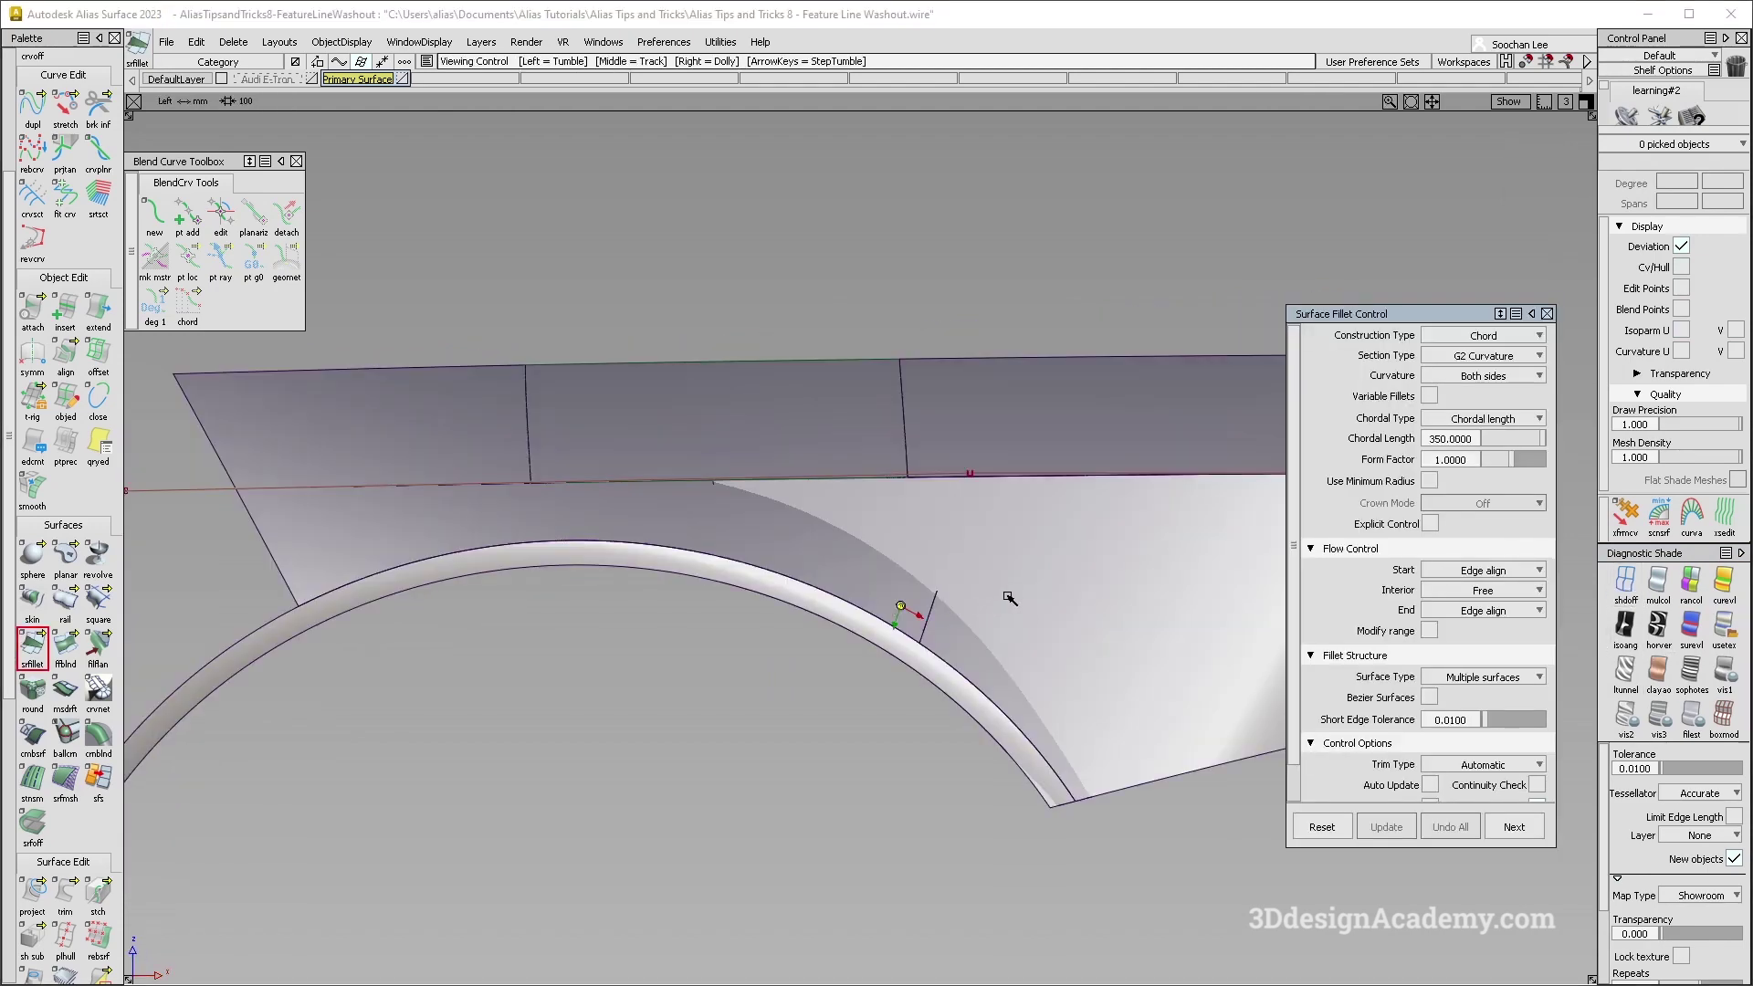
Select the front and rear surfaces below the feature line as fillet inputs and adjust their normal directions.
alt+shift+right_drag(1008, 594, 761, 420)
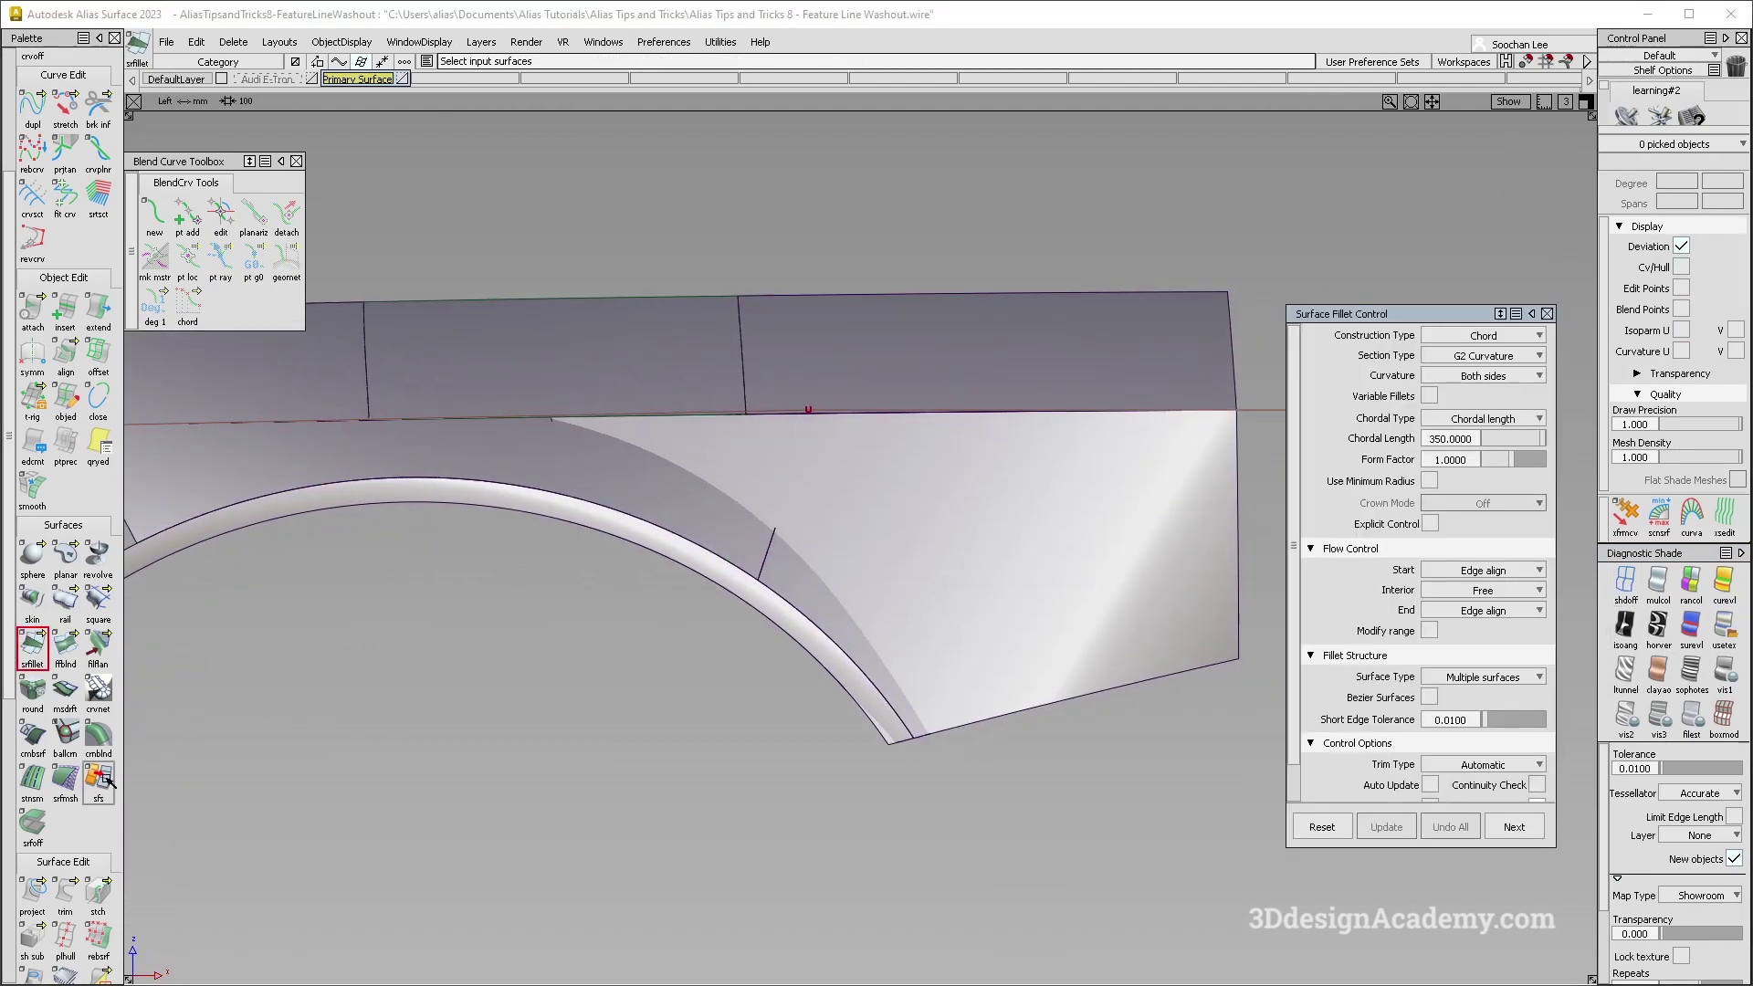
click(724, 529)
click(832, 530)
alt+shift+drag(796, 582, 876, 738)
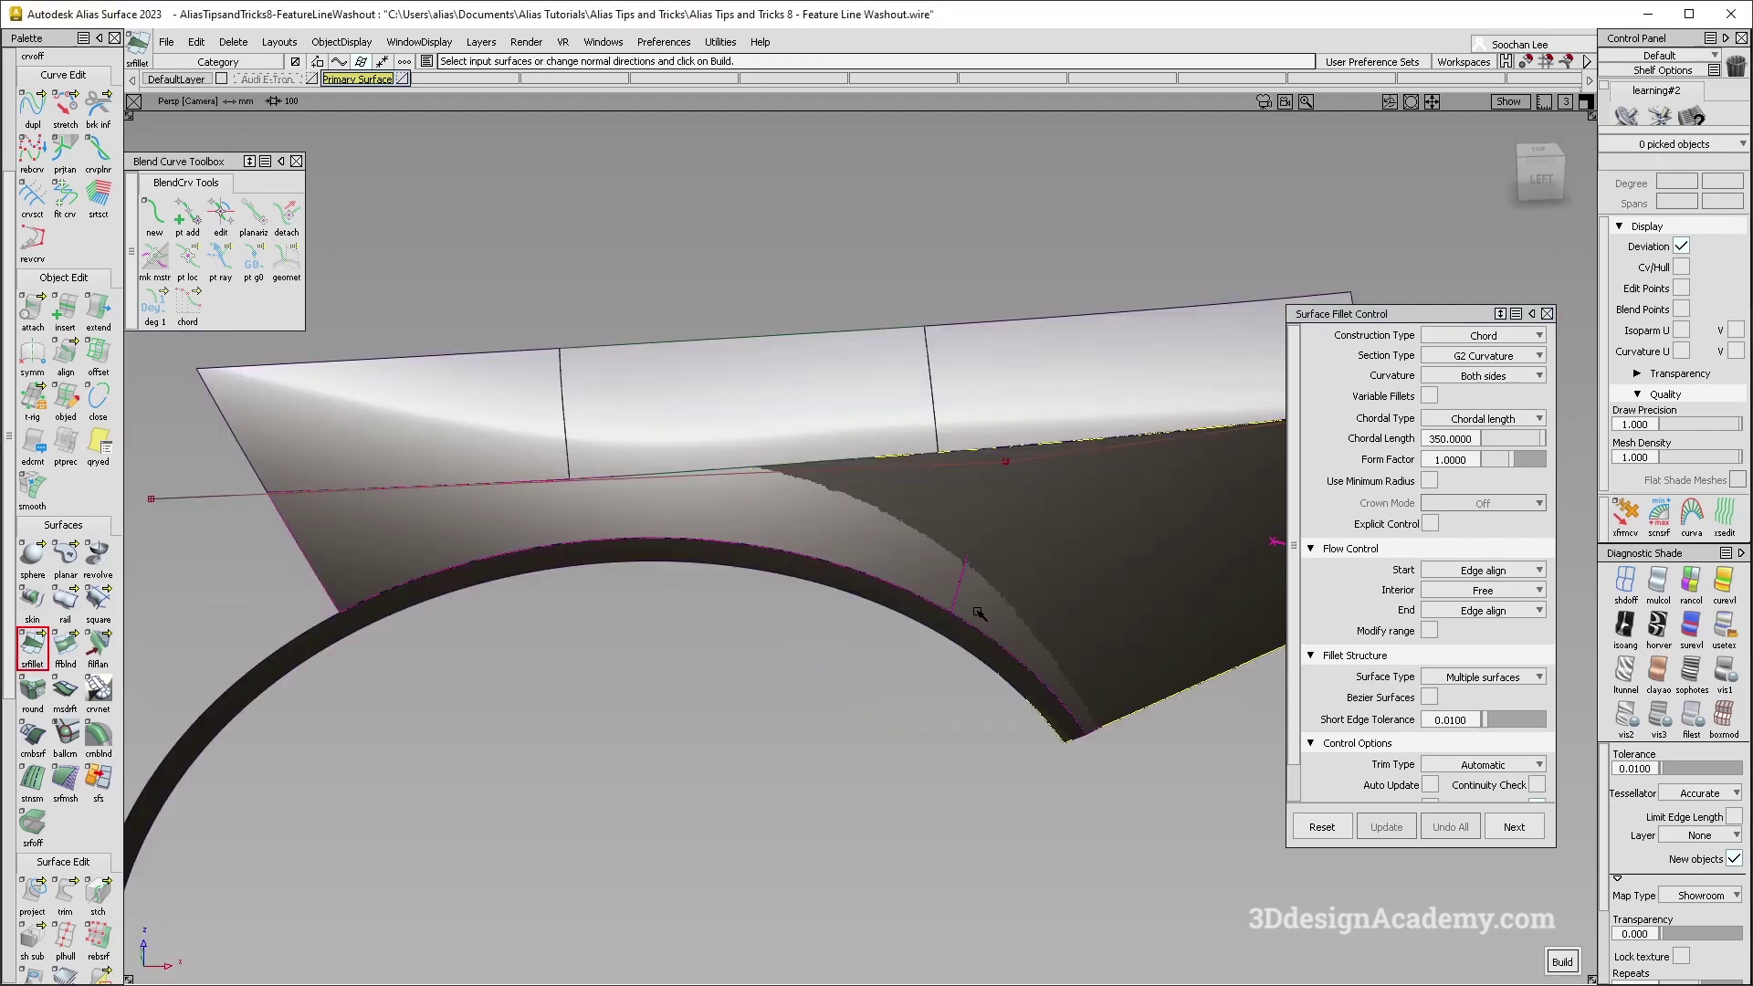
alt+shift+drag(1049, 475, 1466, 449)
click(1152, 405)
alt+shift+drag(1158, 626, 848, 508)
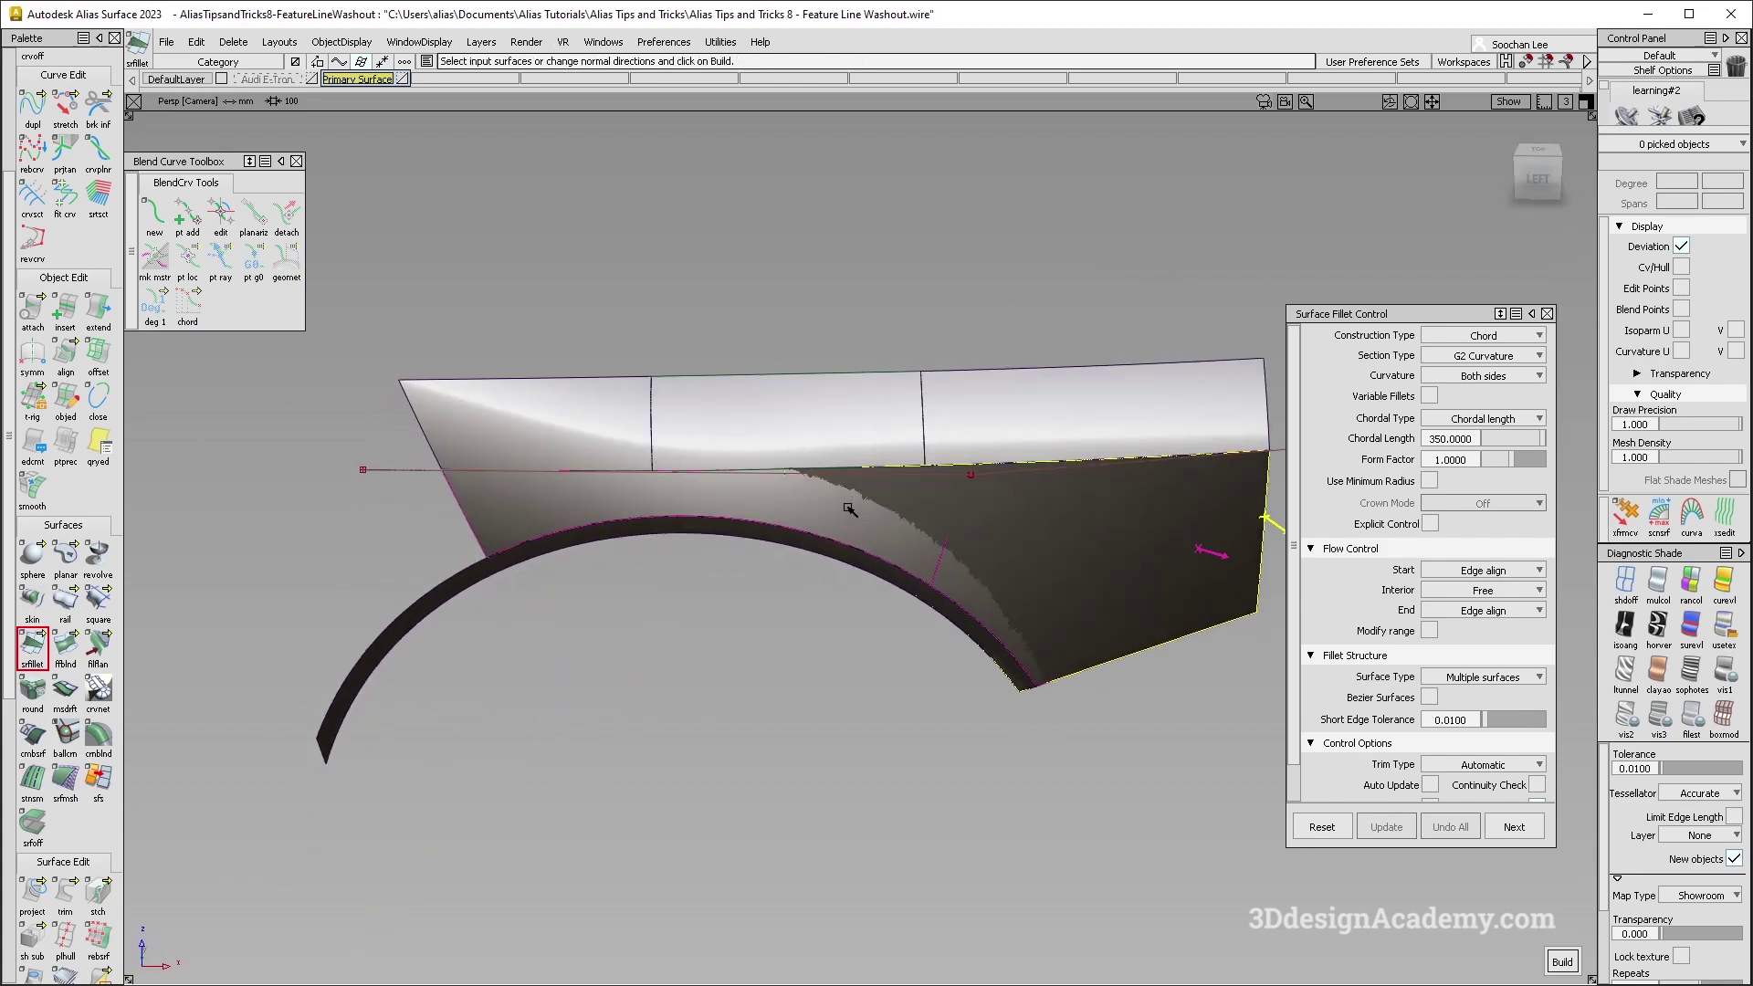
Set the fillet's chordal length to 100 and its start and end flow control to Default.
click(1479, 440)
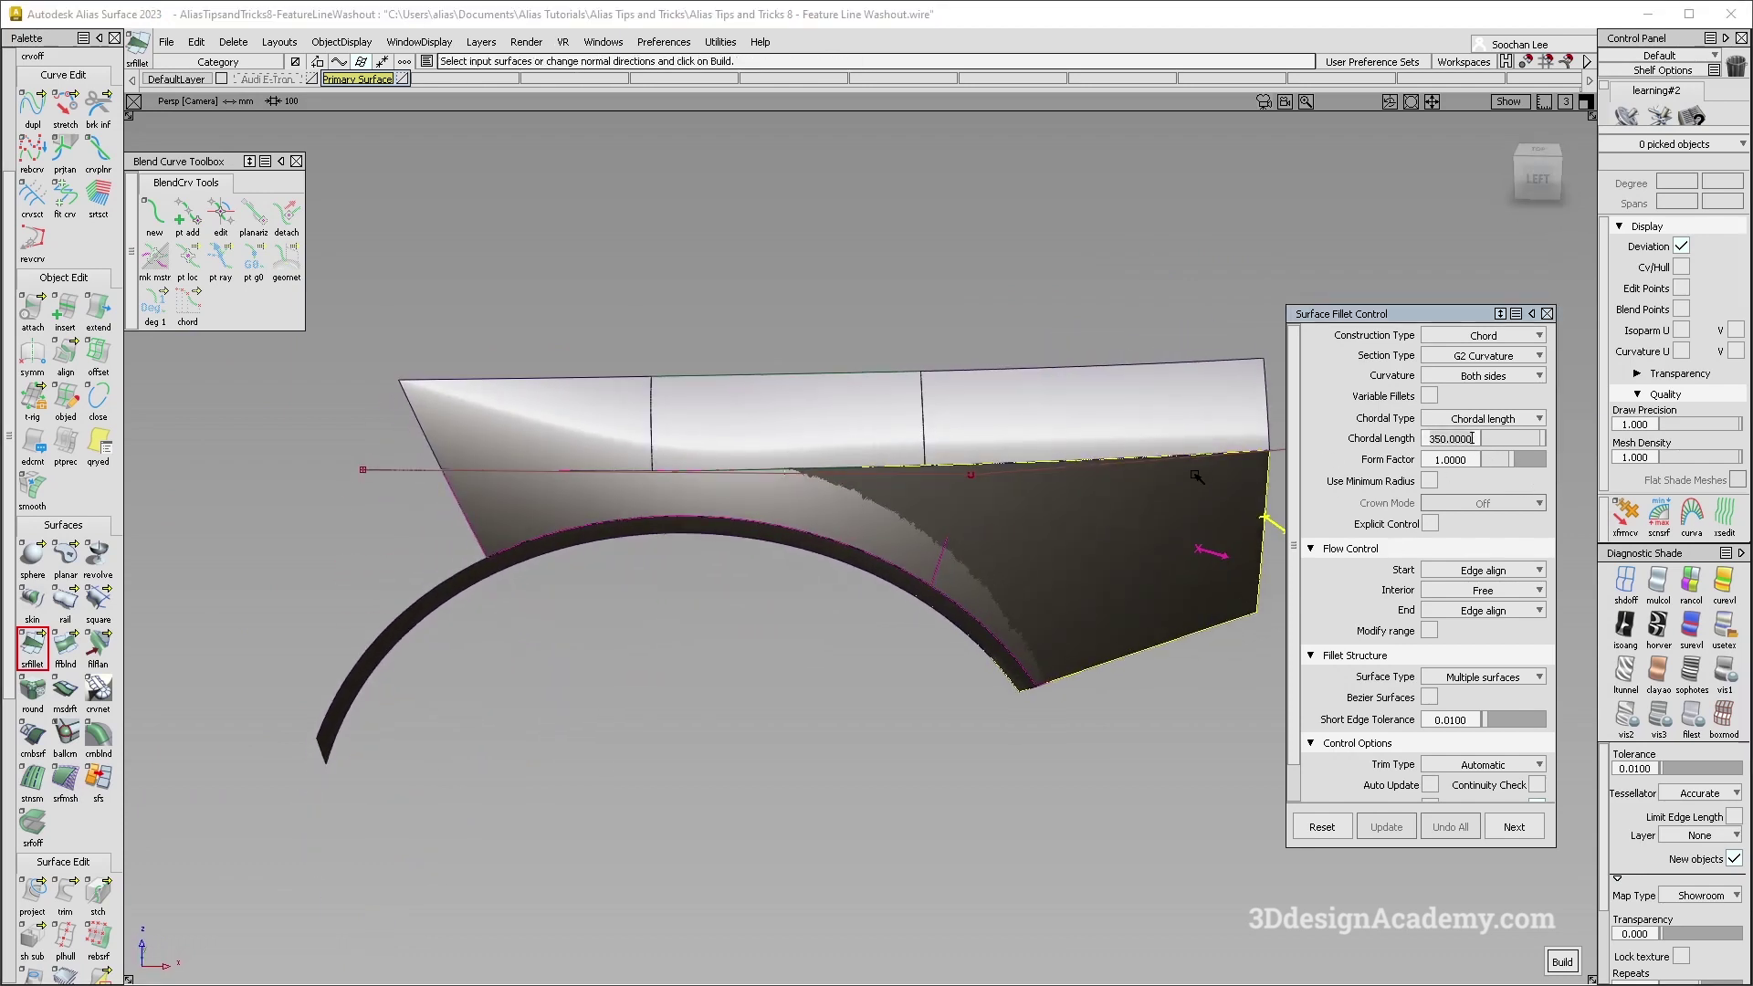
text(100)
key(Return)
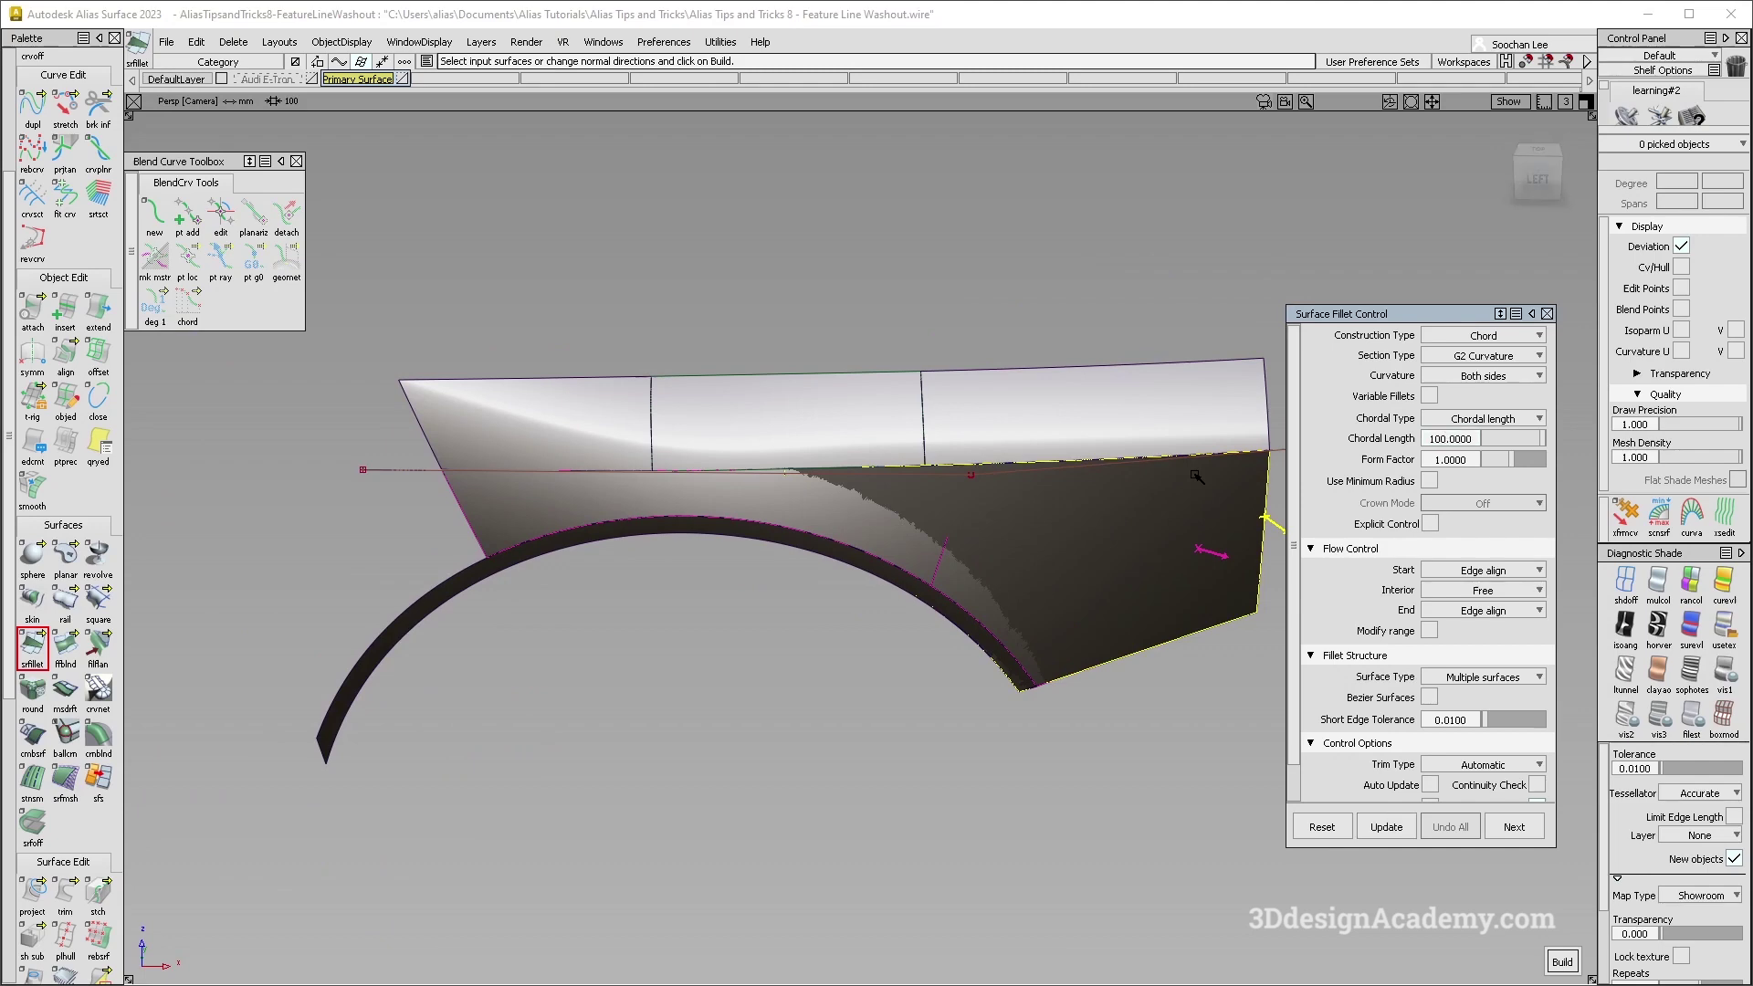
click(1516, 569)
click(1507, 590)
click(1506, 609)
click(1506, 630)
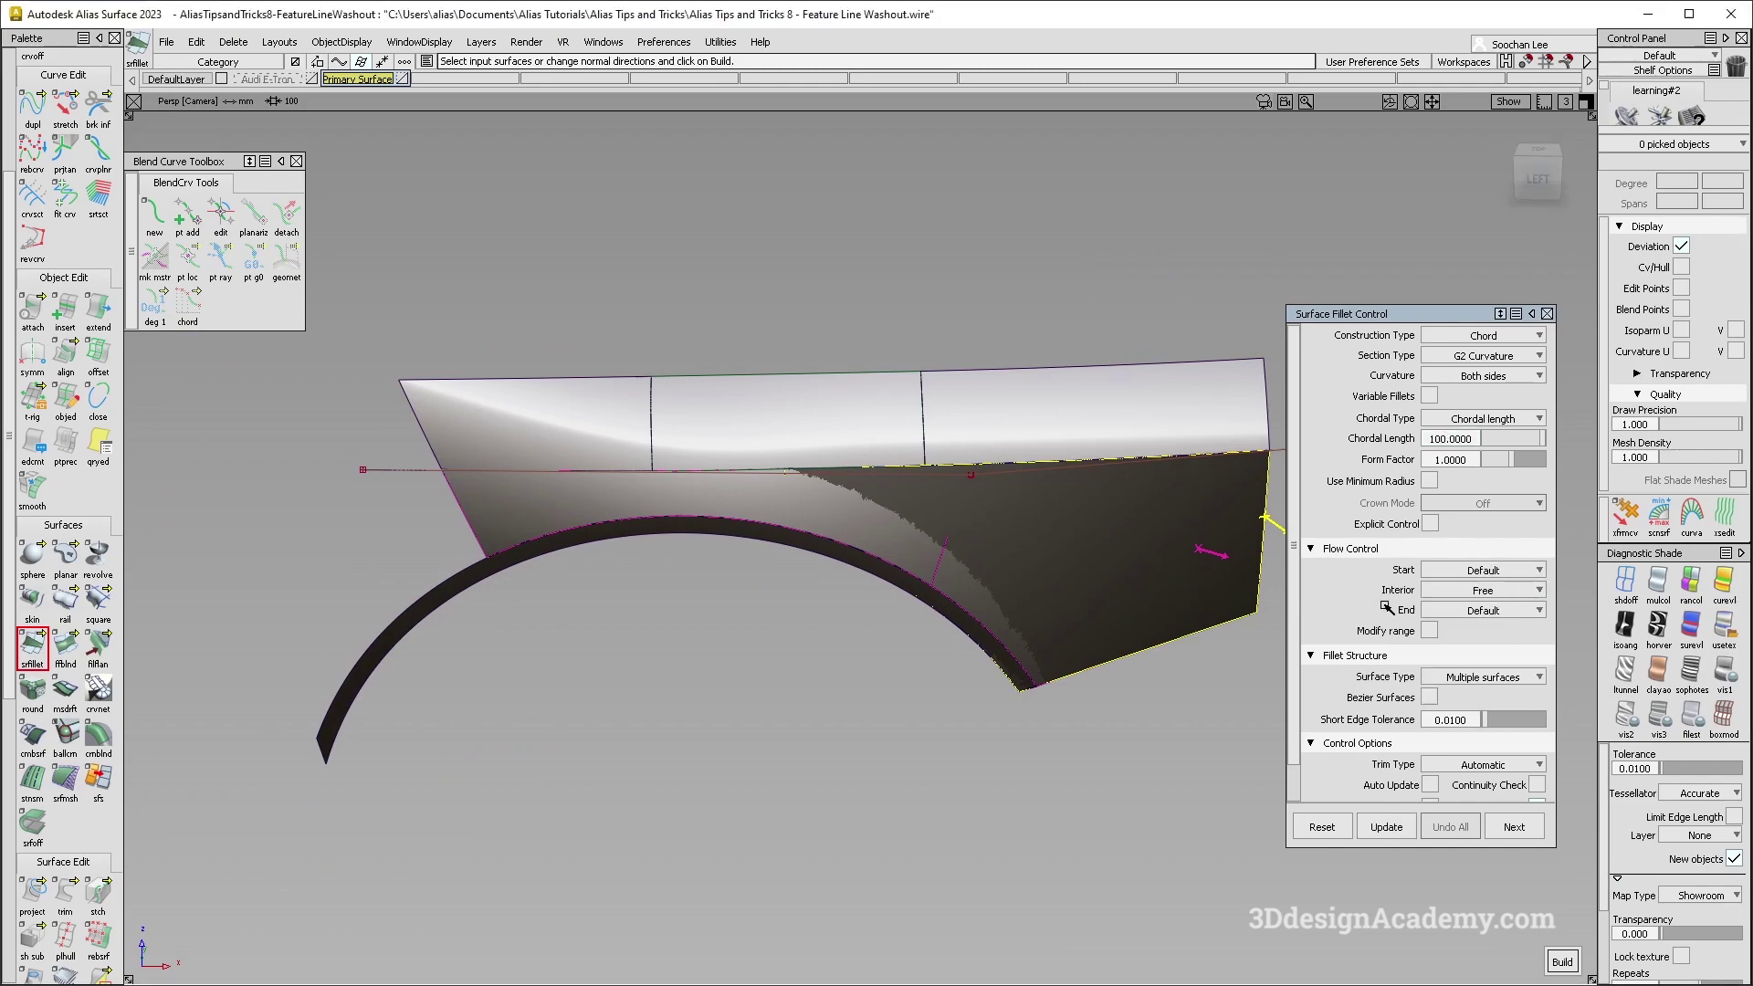
Try building the fillet between the front and rear surfaces above the wheel arch, then undo it.
key(space)
alt+shift+drag(956, 582, 915, 527)
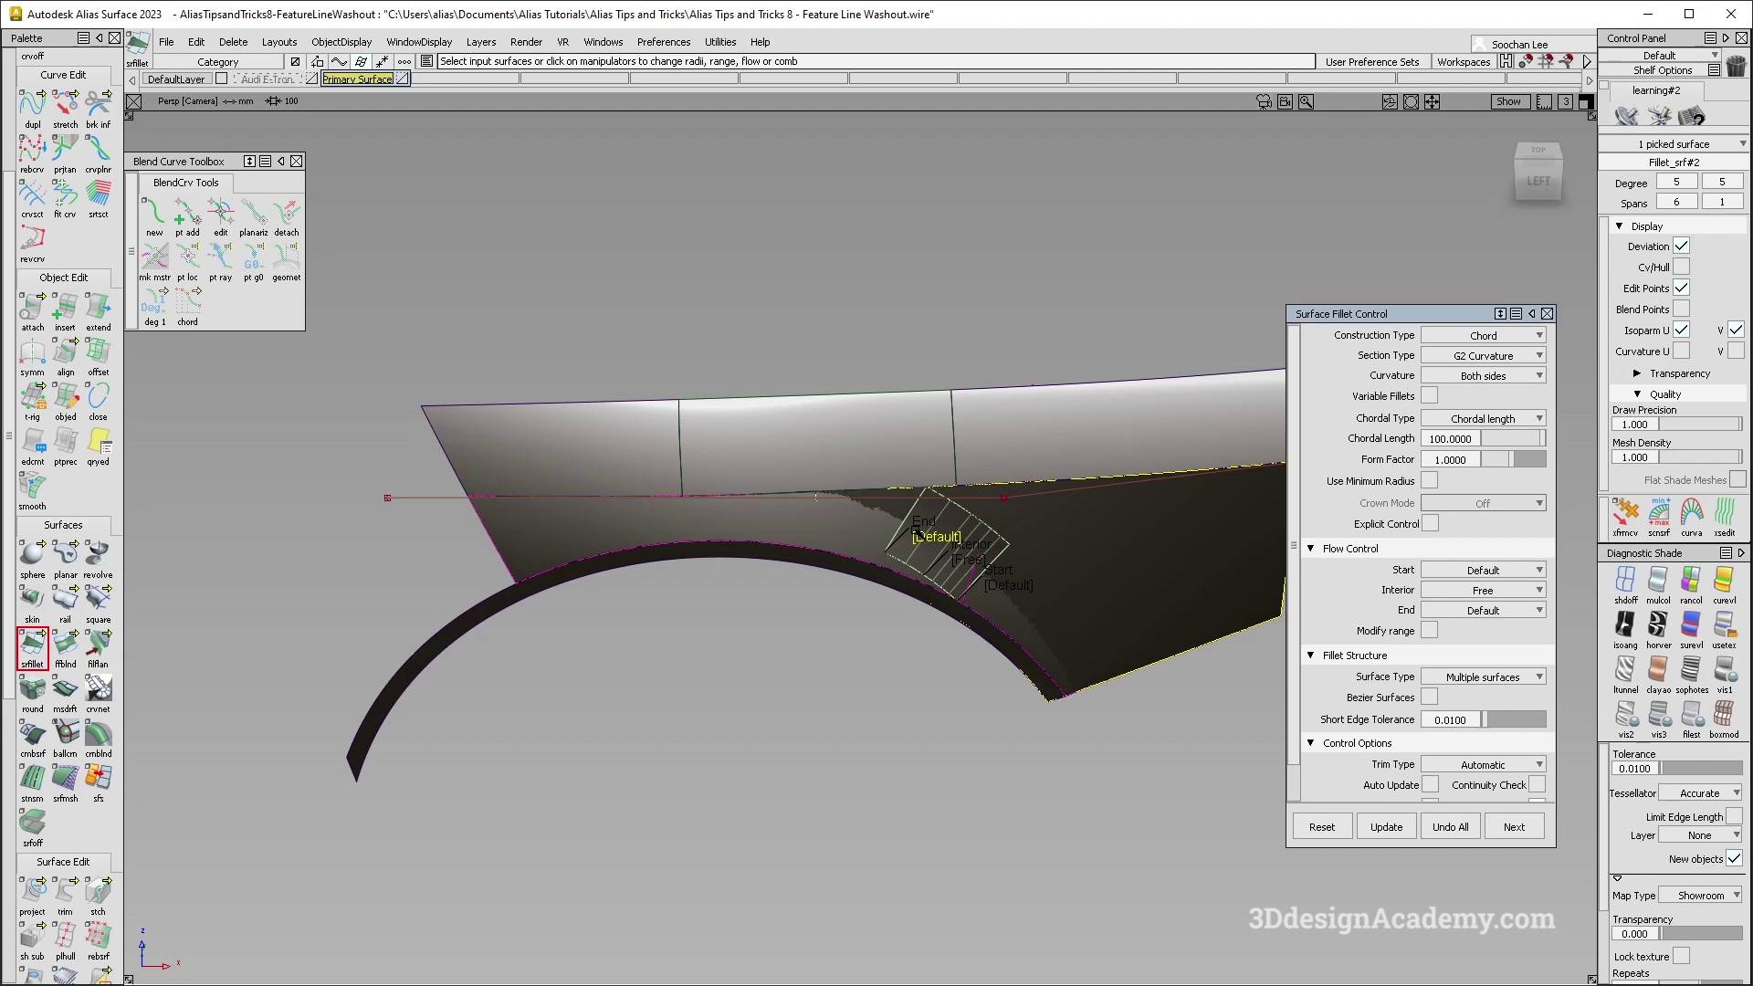
alt+shift+middle_drag(916, 532, 868, 483)
click(1474, 831)
Intersect the front surface above the wheel arch with the rear surface below the feature line.
alt+shift+drag(890, 535, 951, 716)
click(32, 892)
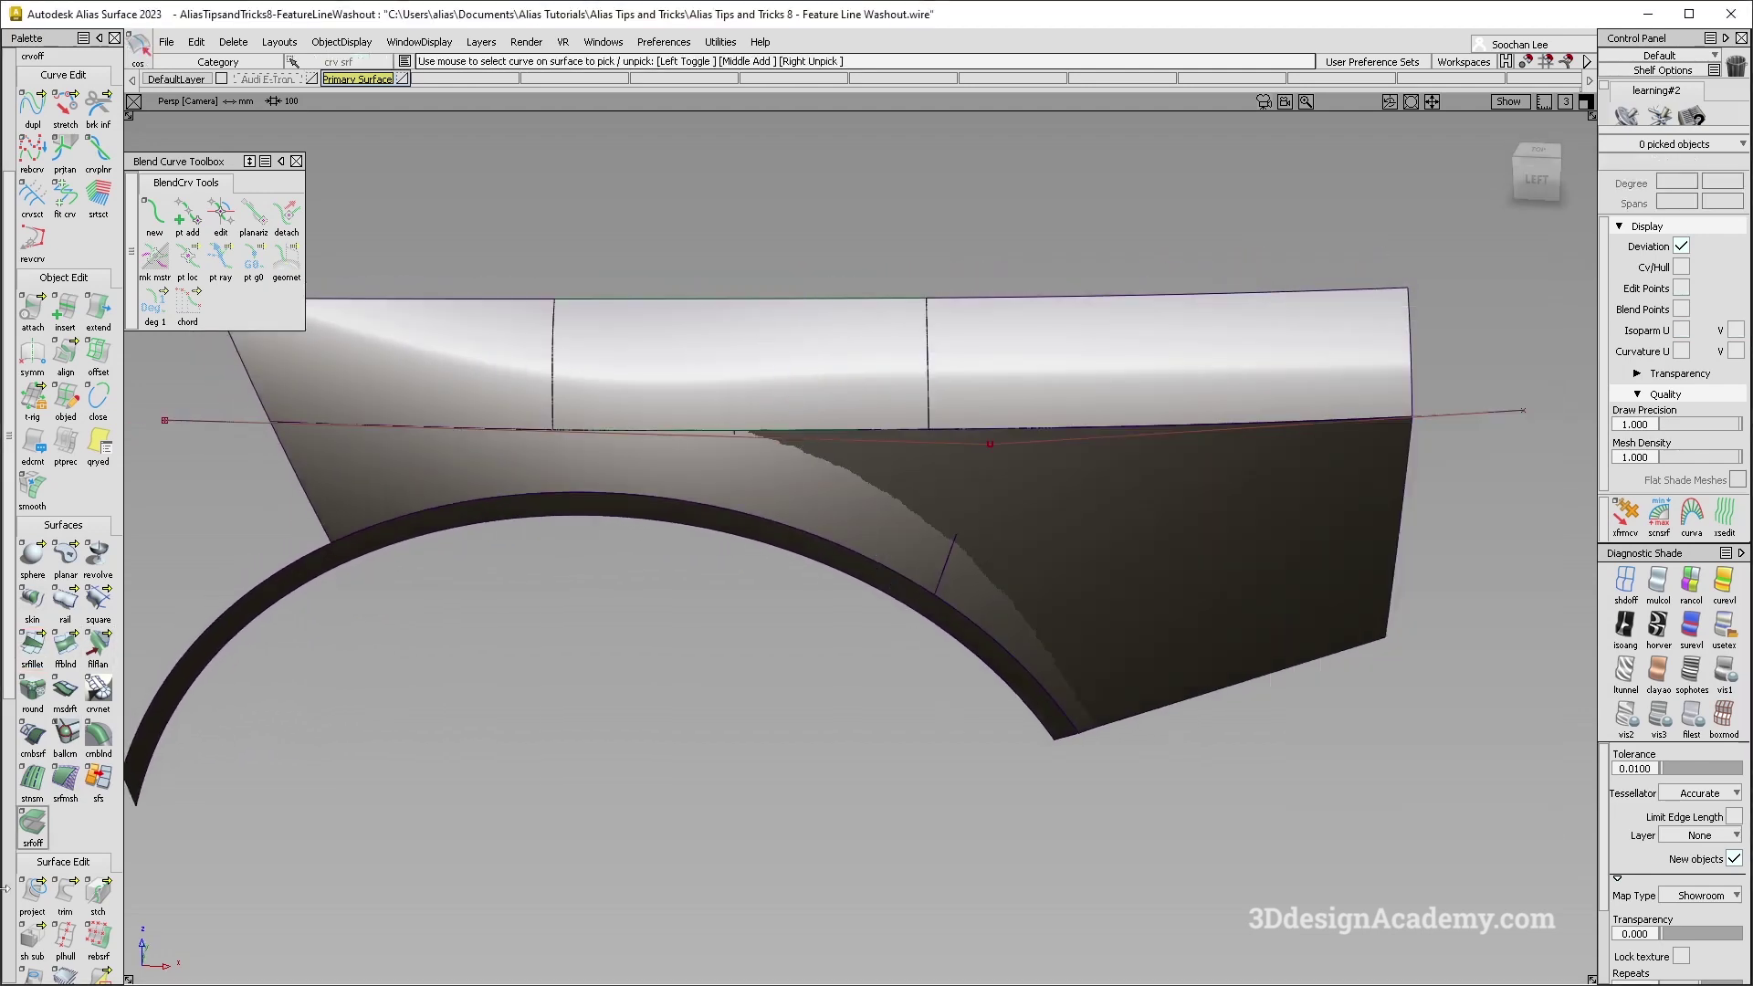
drag(52, 906, 66, 895)
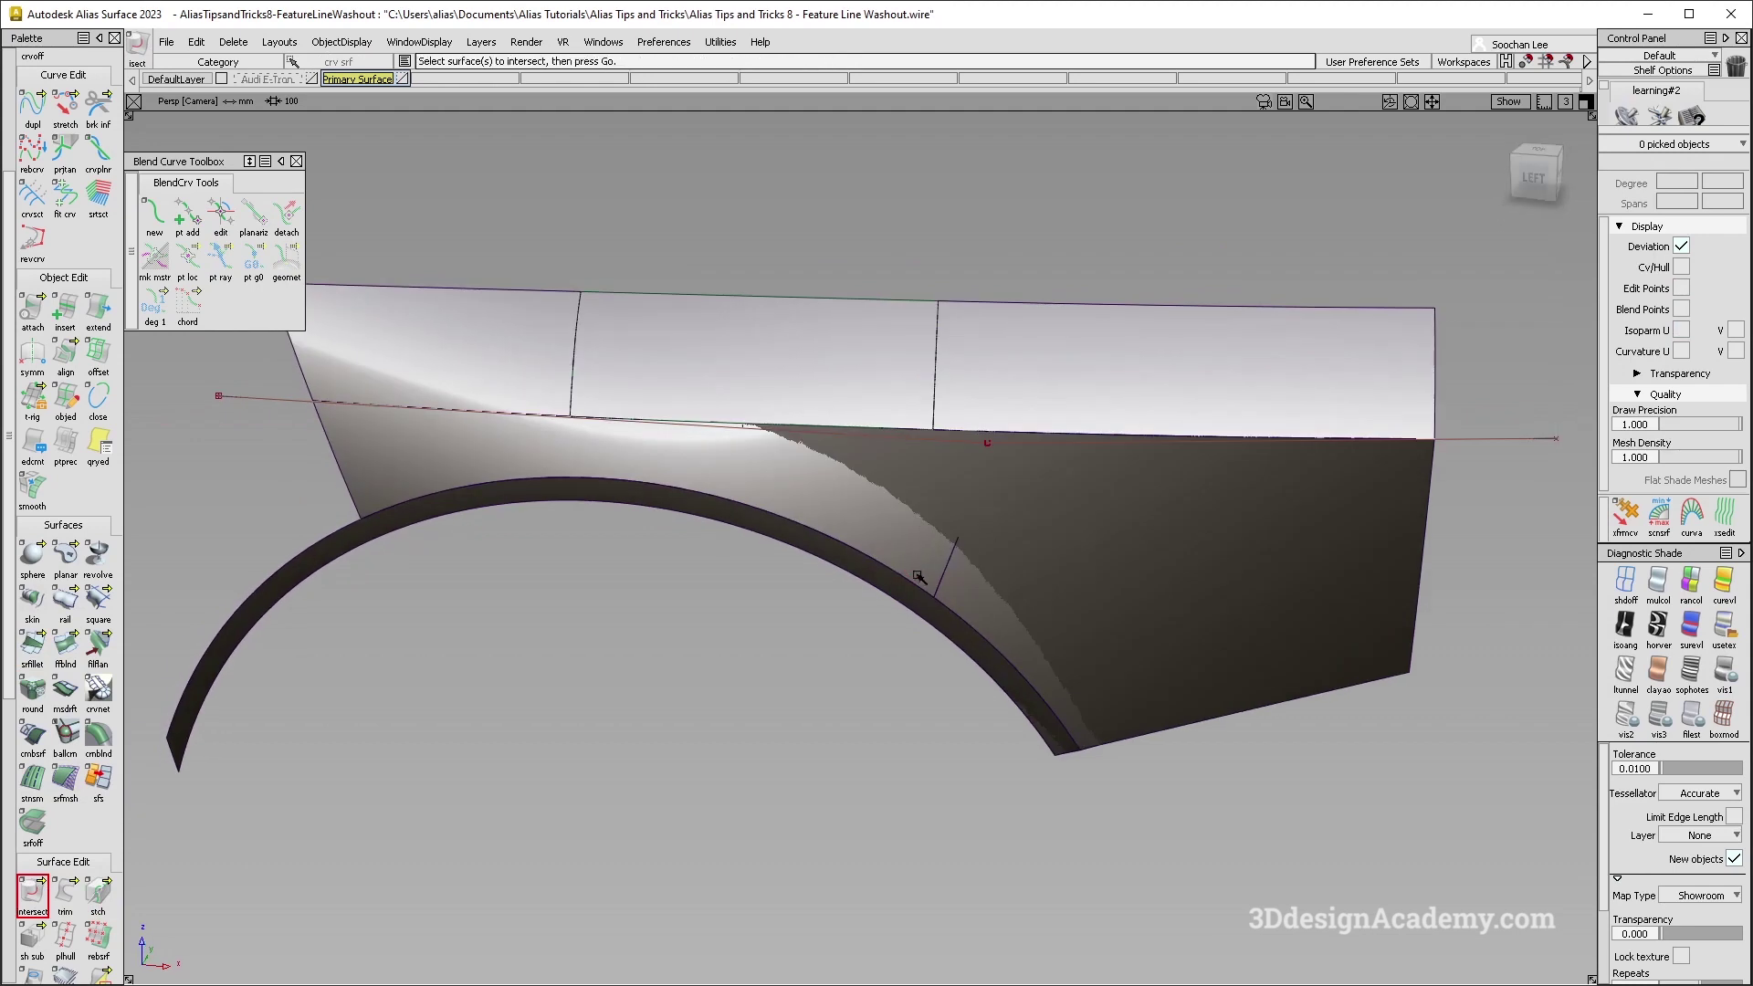
click(917, 577)
click(973, 601)
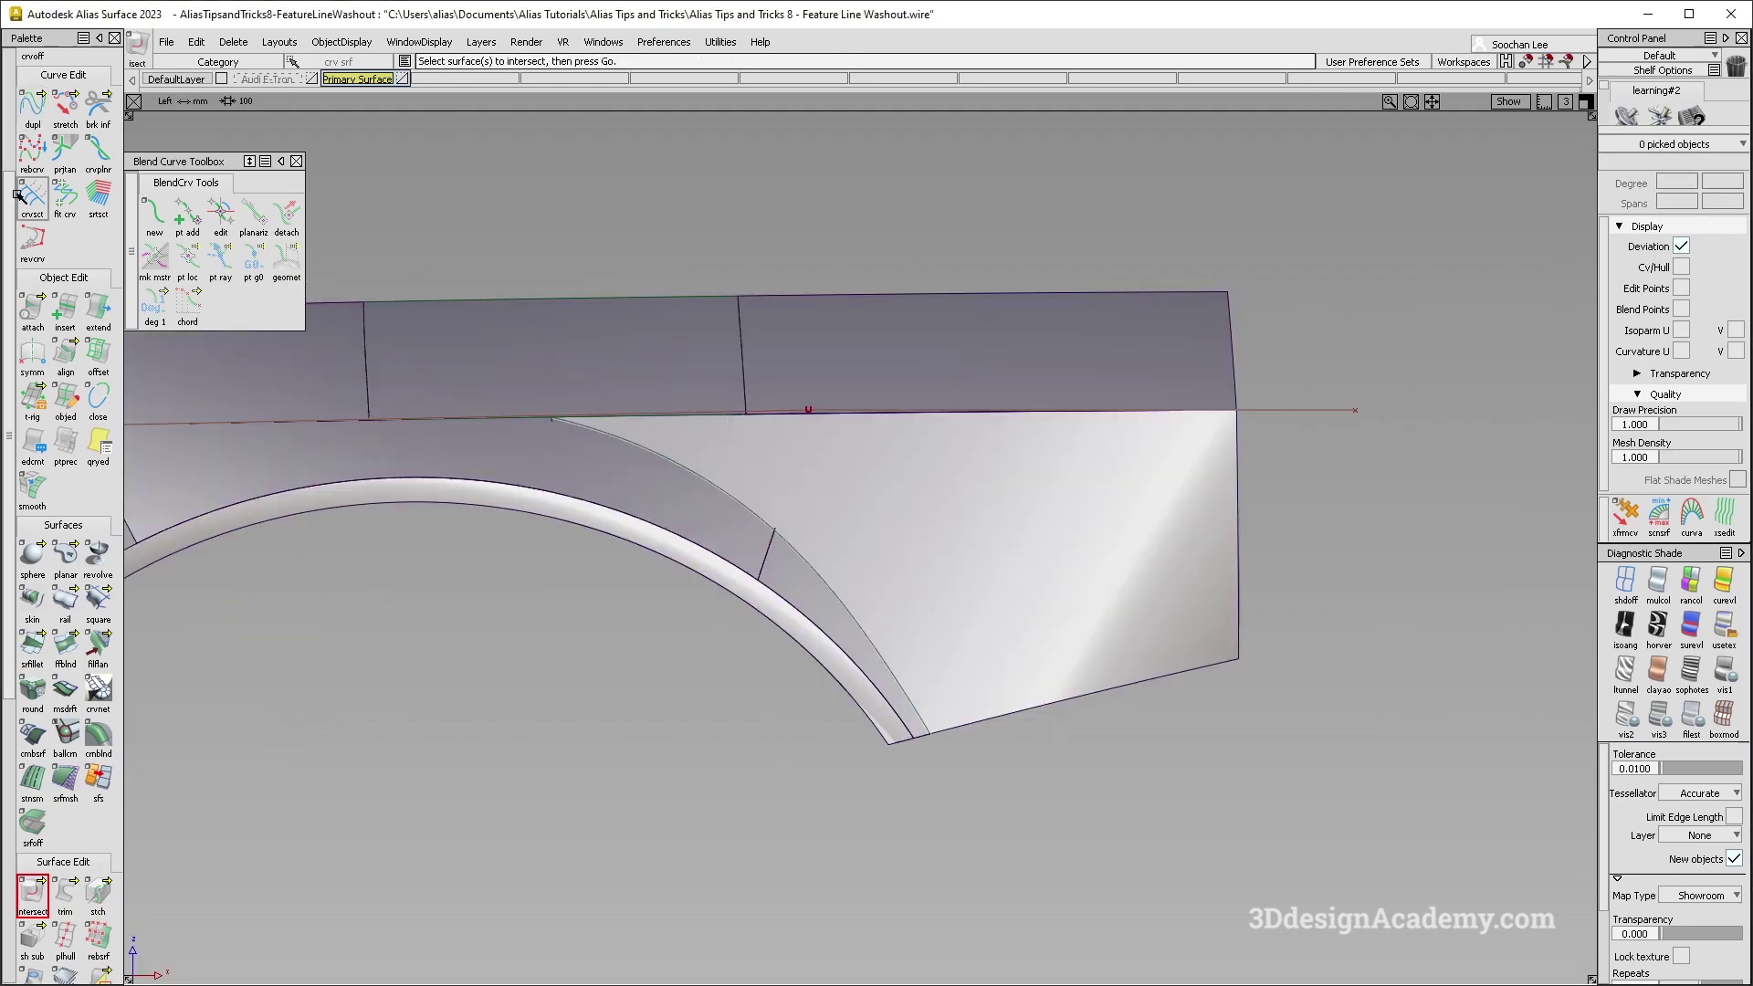
Duplicate the two intersection curve segments between the front and rear surfaces as free curves.
click(32, 105)
click(716, 484)
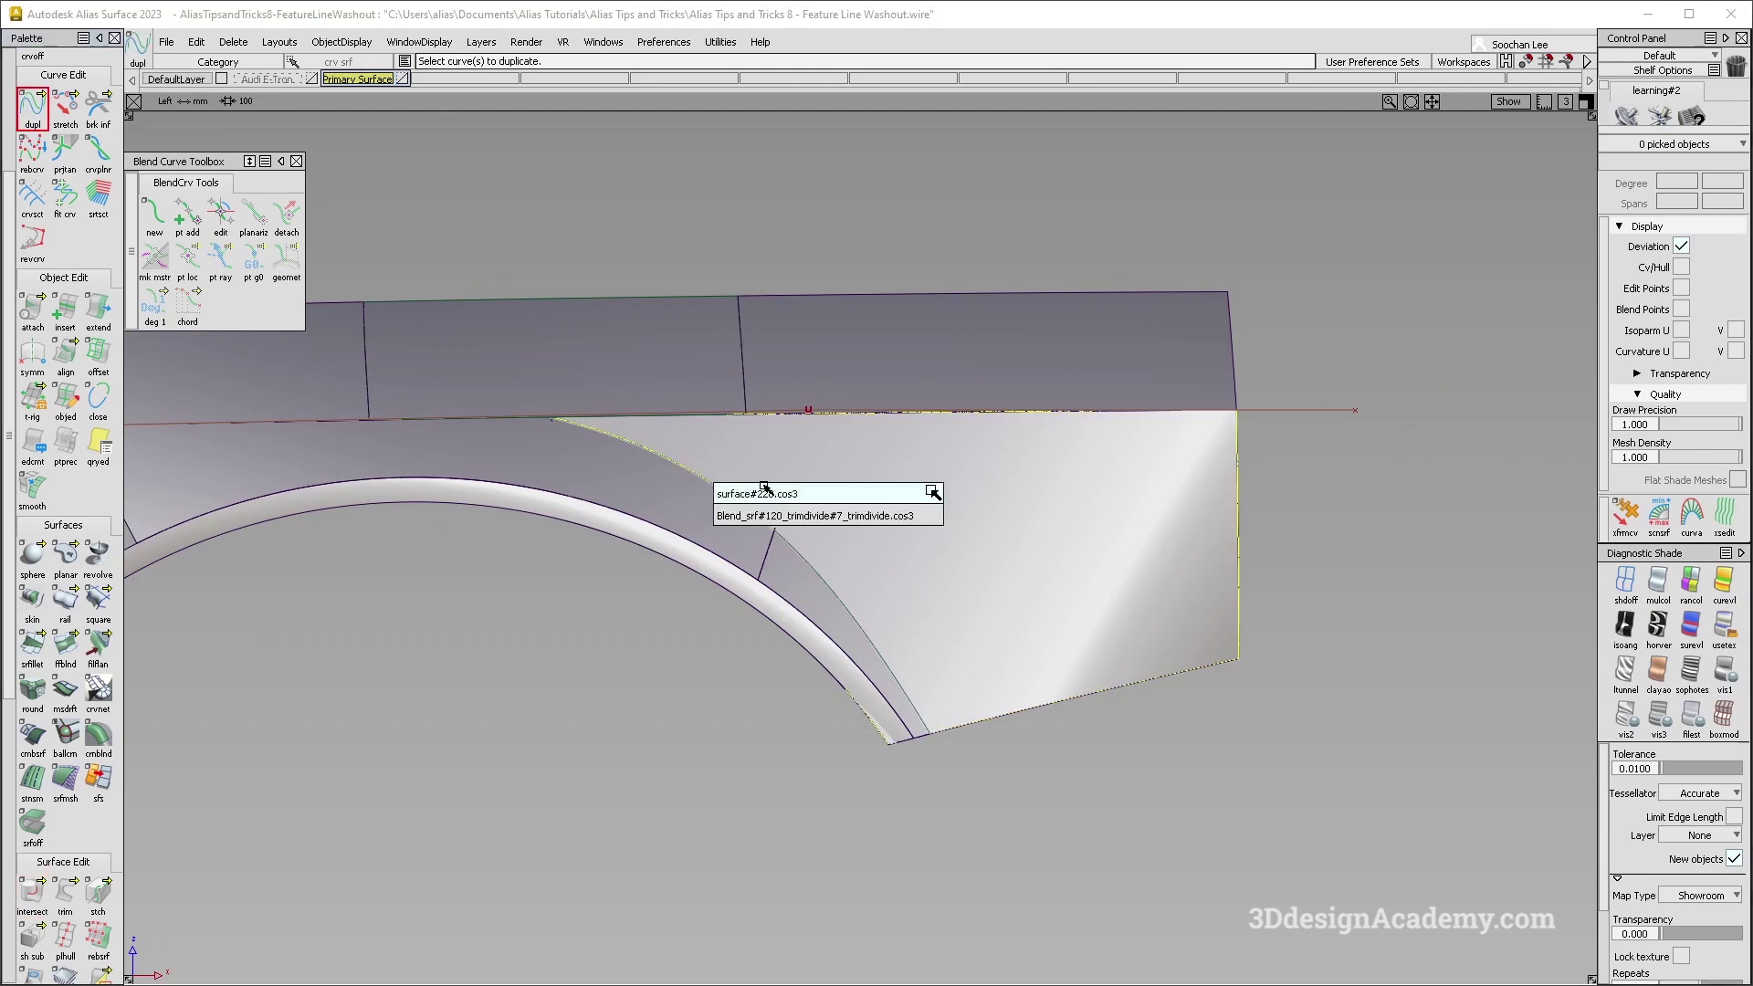
click(763, 487)
click(796, 550)
click(813, 559)
alt+shift+middle_drag(829, 552, 940, 572)
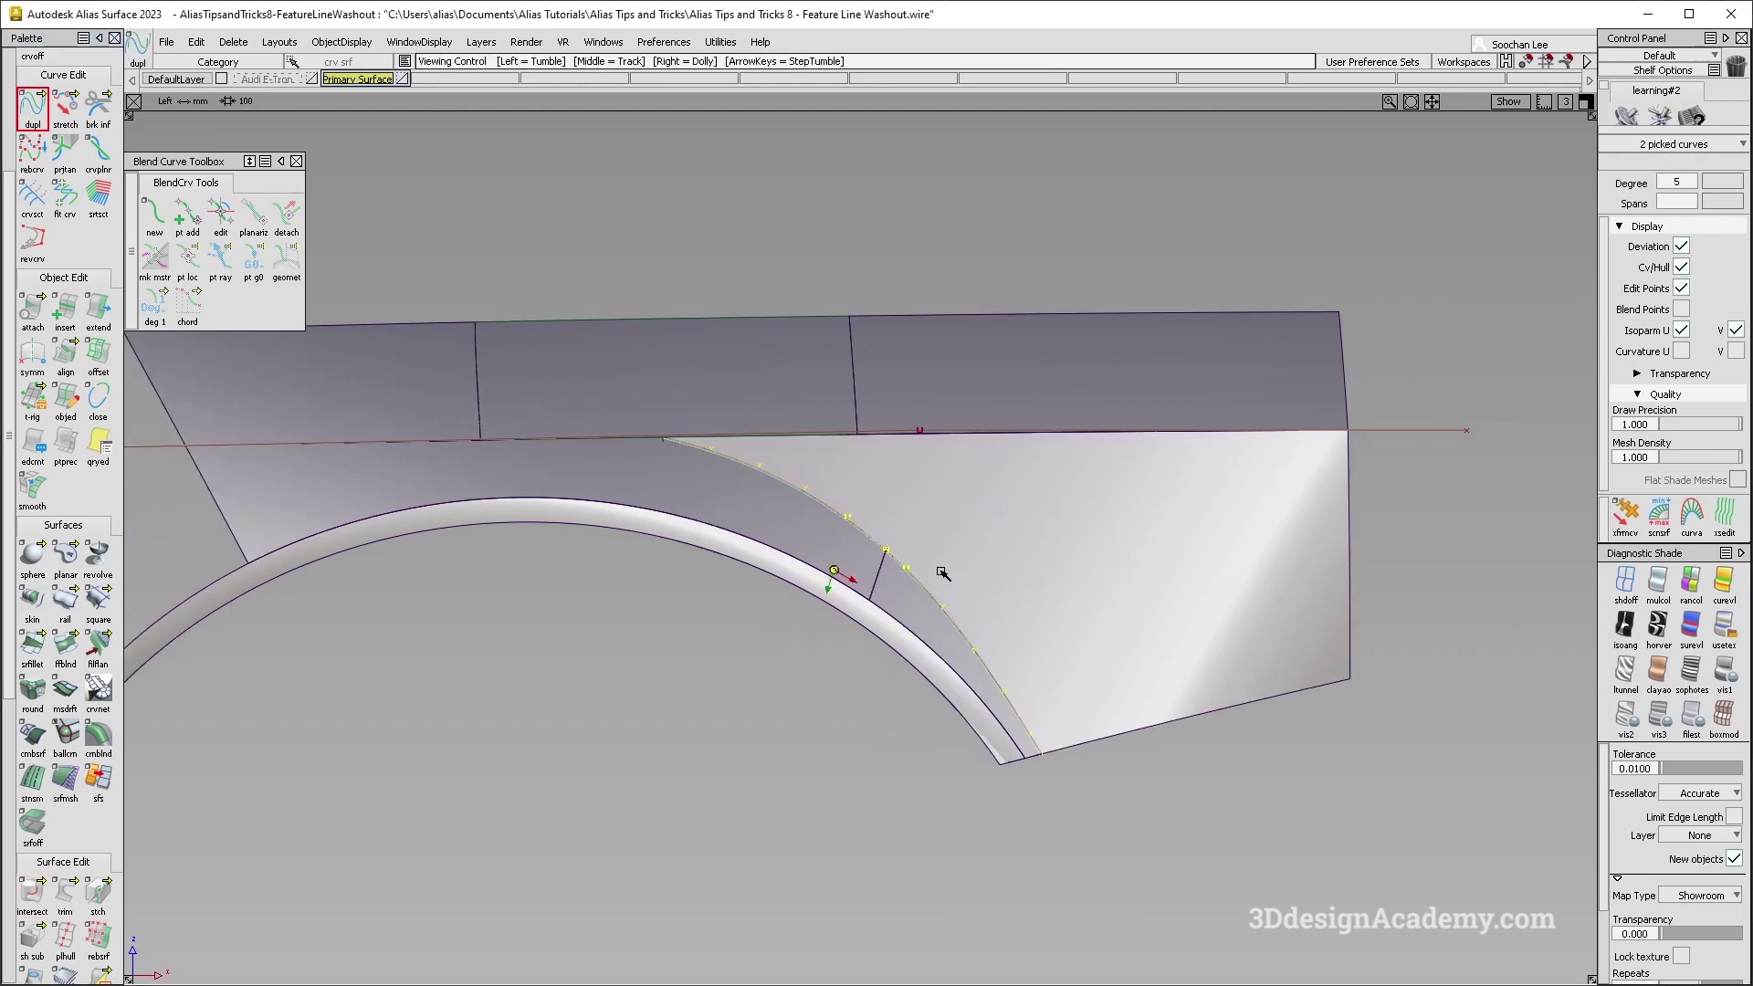
click(717, 762)
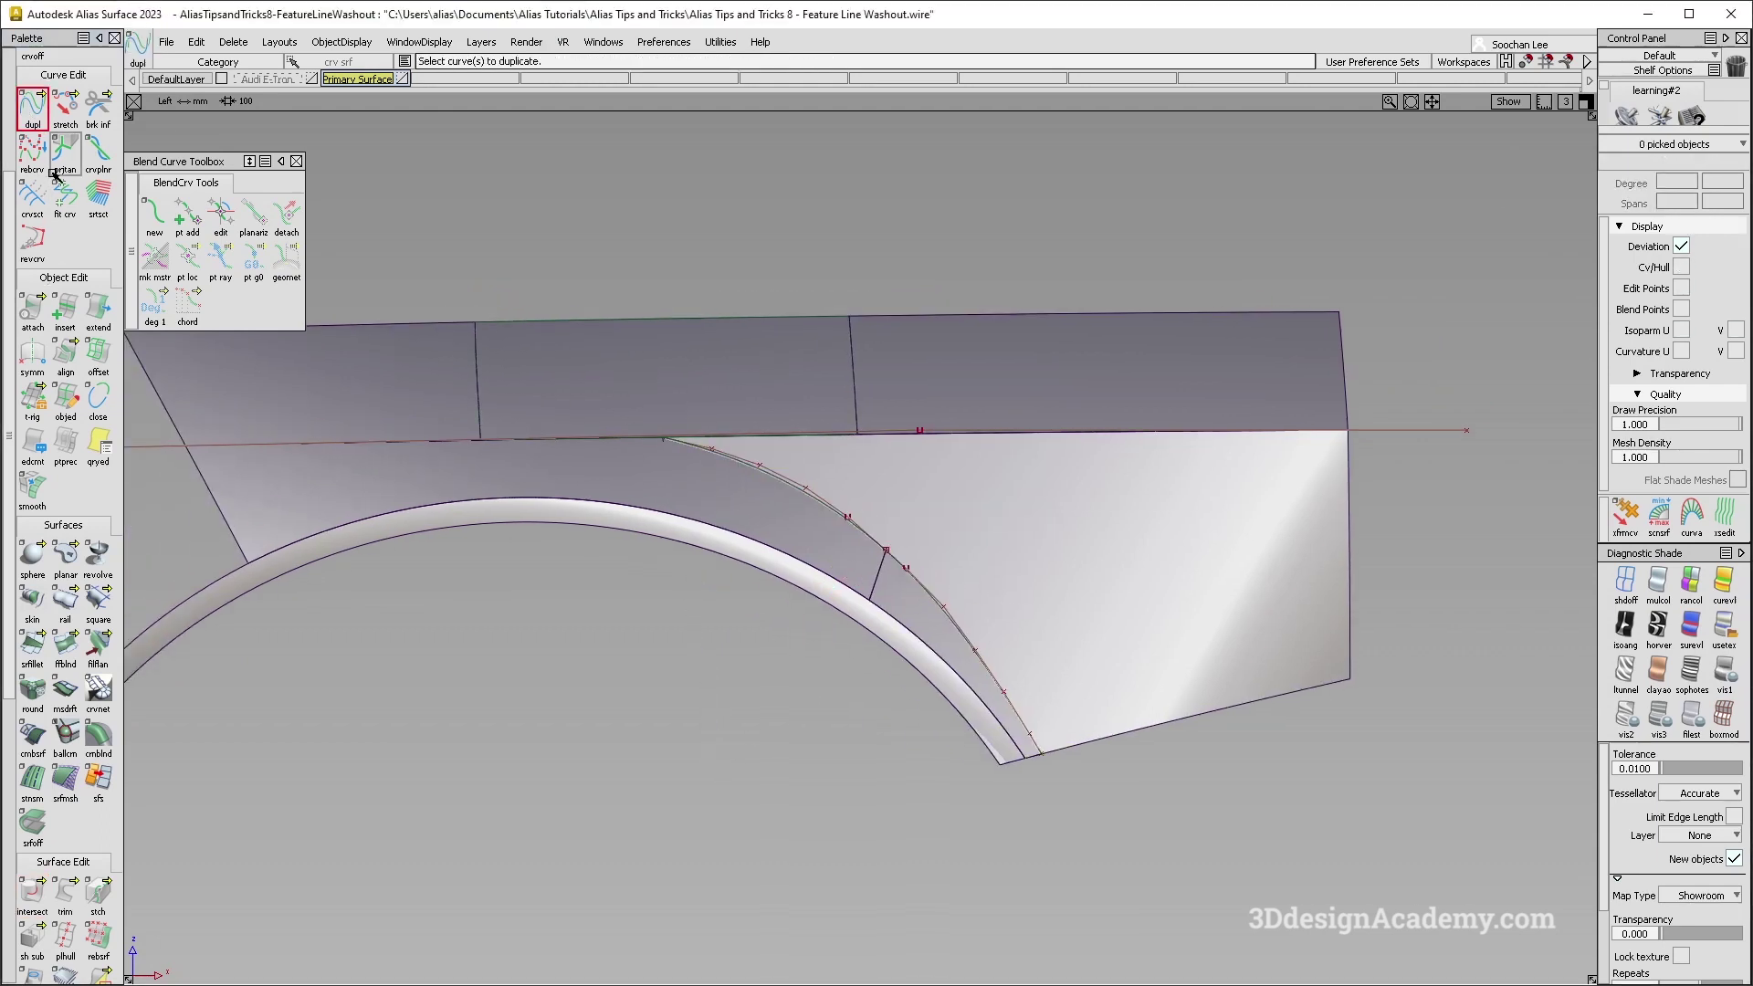
Attach the two duplicated intersection curves into one curve and select the result.
double_click(32, 313)
click(995, 605)
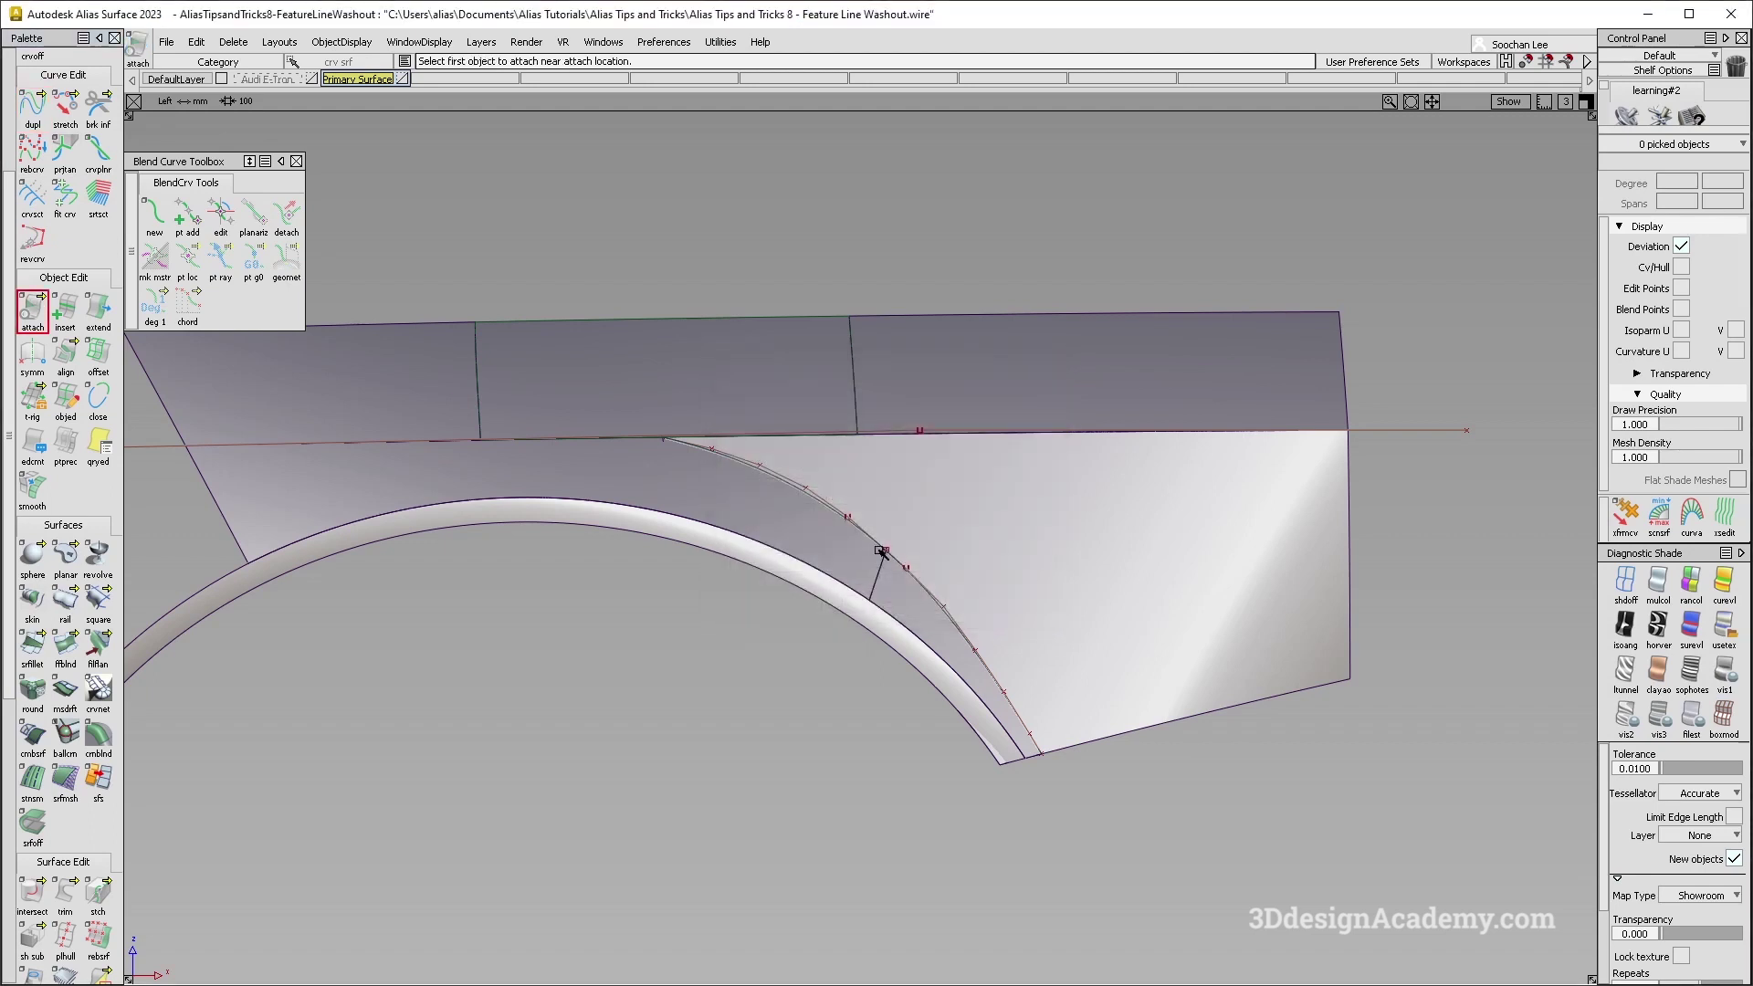
click(861, 542)
click(887, 549)
click(929, 575)
click(937, 619)
ctrl+shift+drag(886, 710, 874, 546)
drag(816, 522, 912, 578)
click(913, 579)
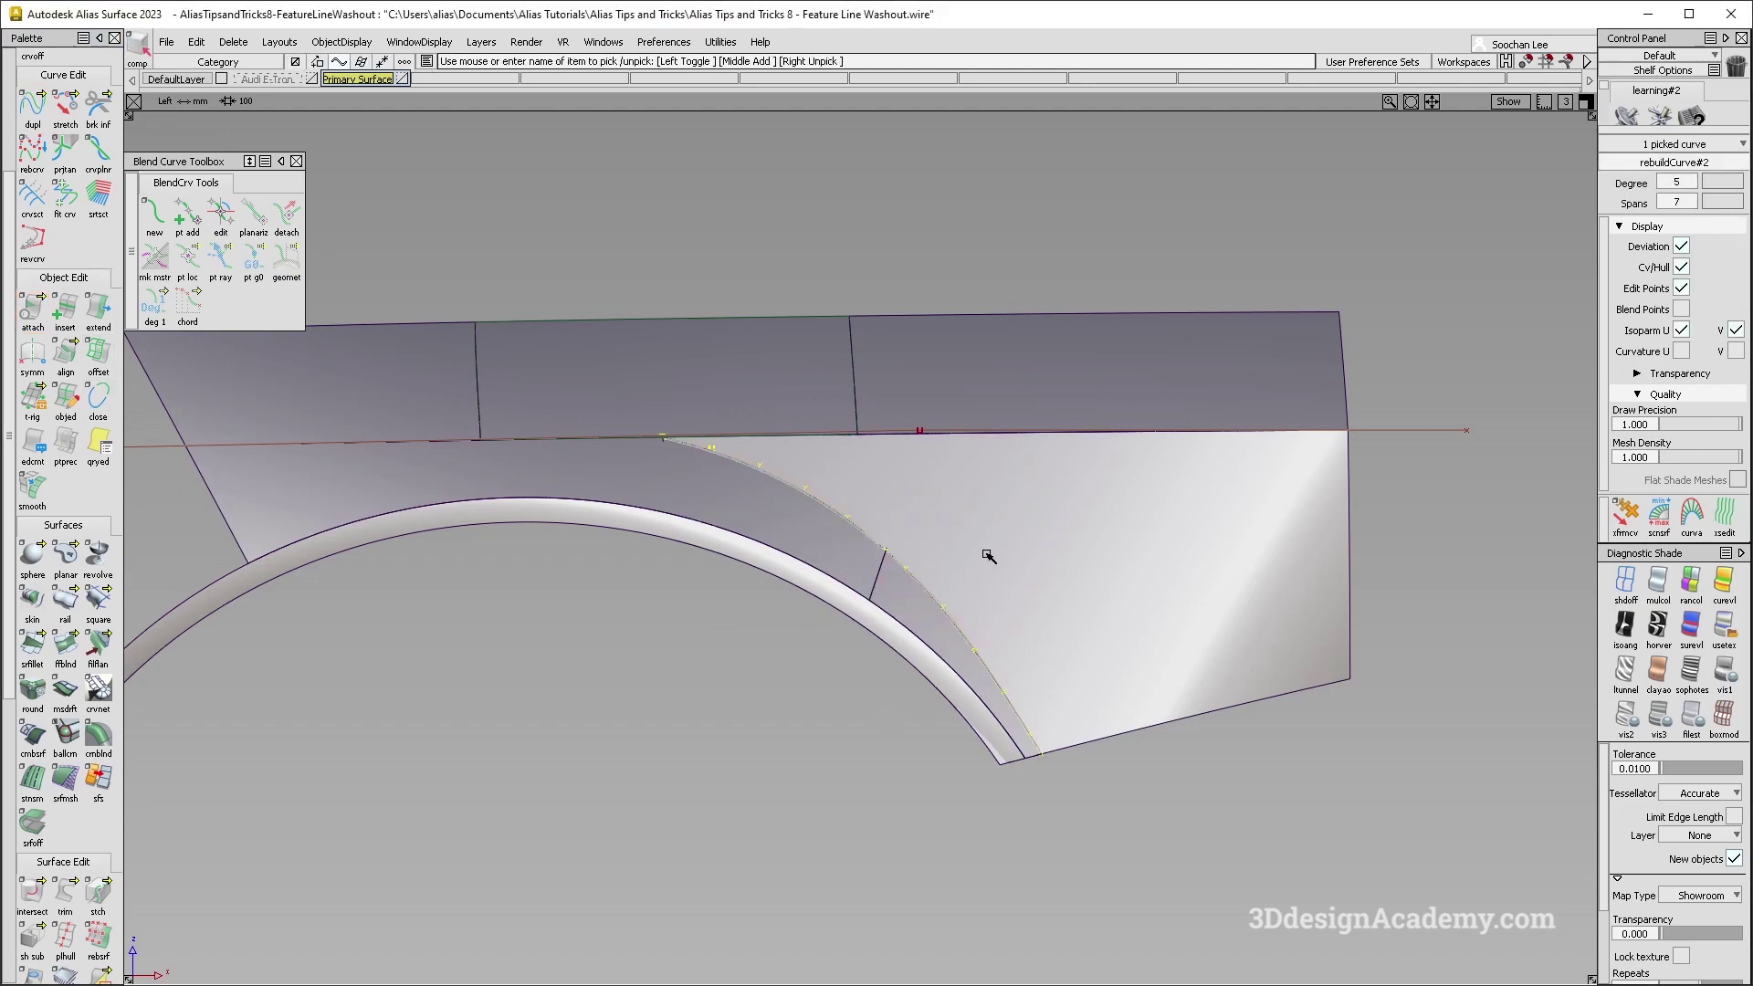
Fit a degree 3, single-span curve to the attached intersection curve.
click(62, 208)
mouse_move(876, 705)
ctrl+shift+mouse_down()
mouse_move(811, 471)
mouse_move(907, 566)
ctrl+shift+mouse_up()
click(836, 511)
click(876, 545)
key(Delete)
key(Return)
click(900, 564)
key(ctrl+z)
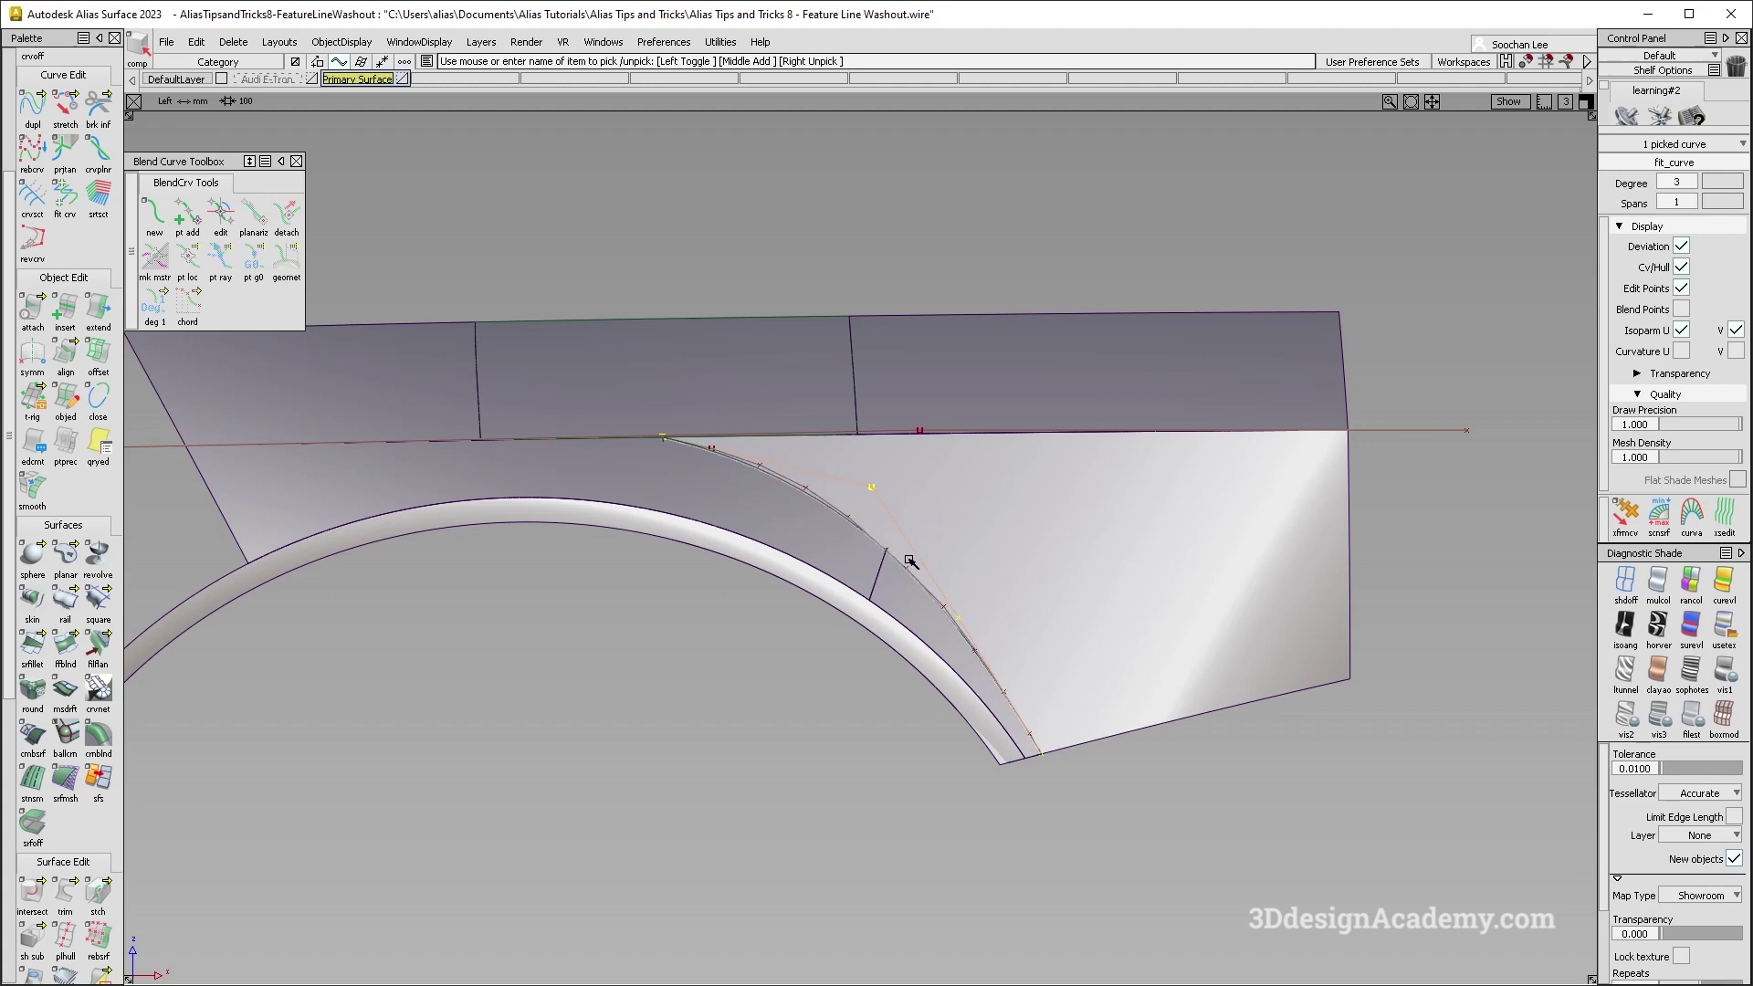
Delete the degree 3 fitted curve.
ctrl+shift+drag(958, 526, 897, 529)
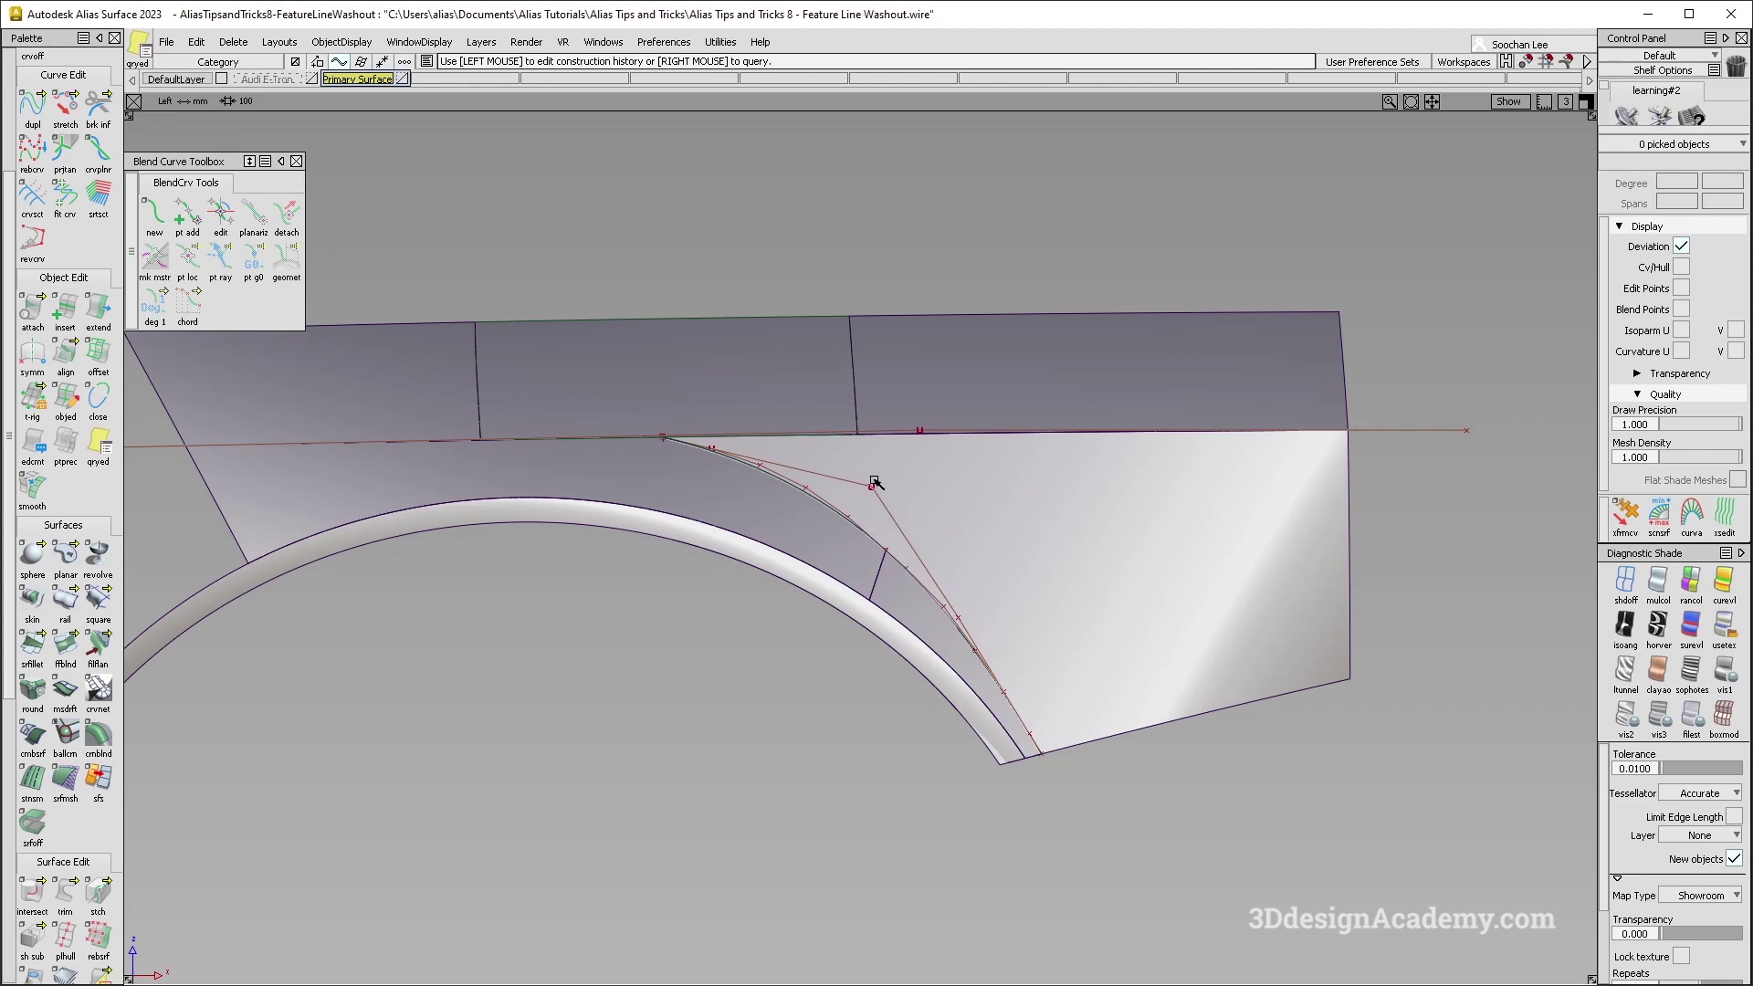
ctrl+shift+drag(880, 495, 898, 496)
click(889, 504)
key(Delete)
key(Return)
Fit a degree 2, single-span curve to the attached intersection curve and select it.
click(52, 211)
click(871, 542)
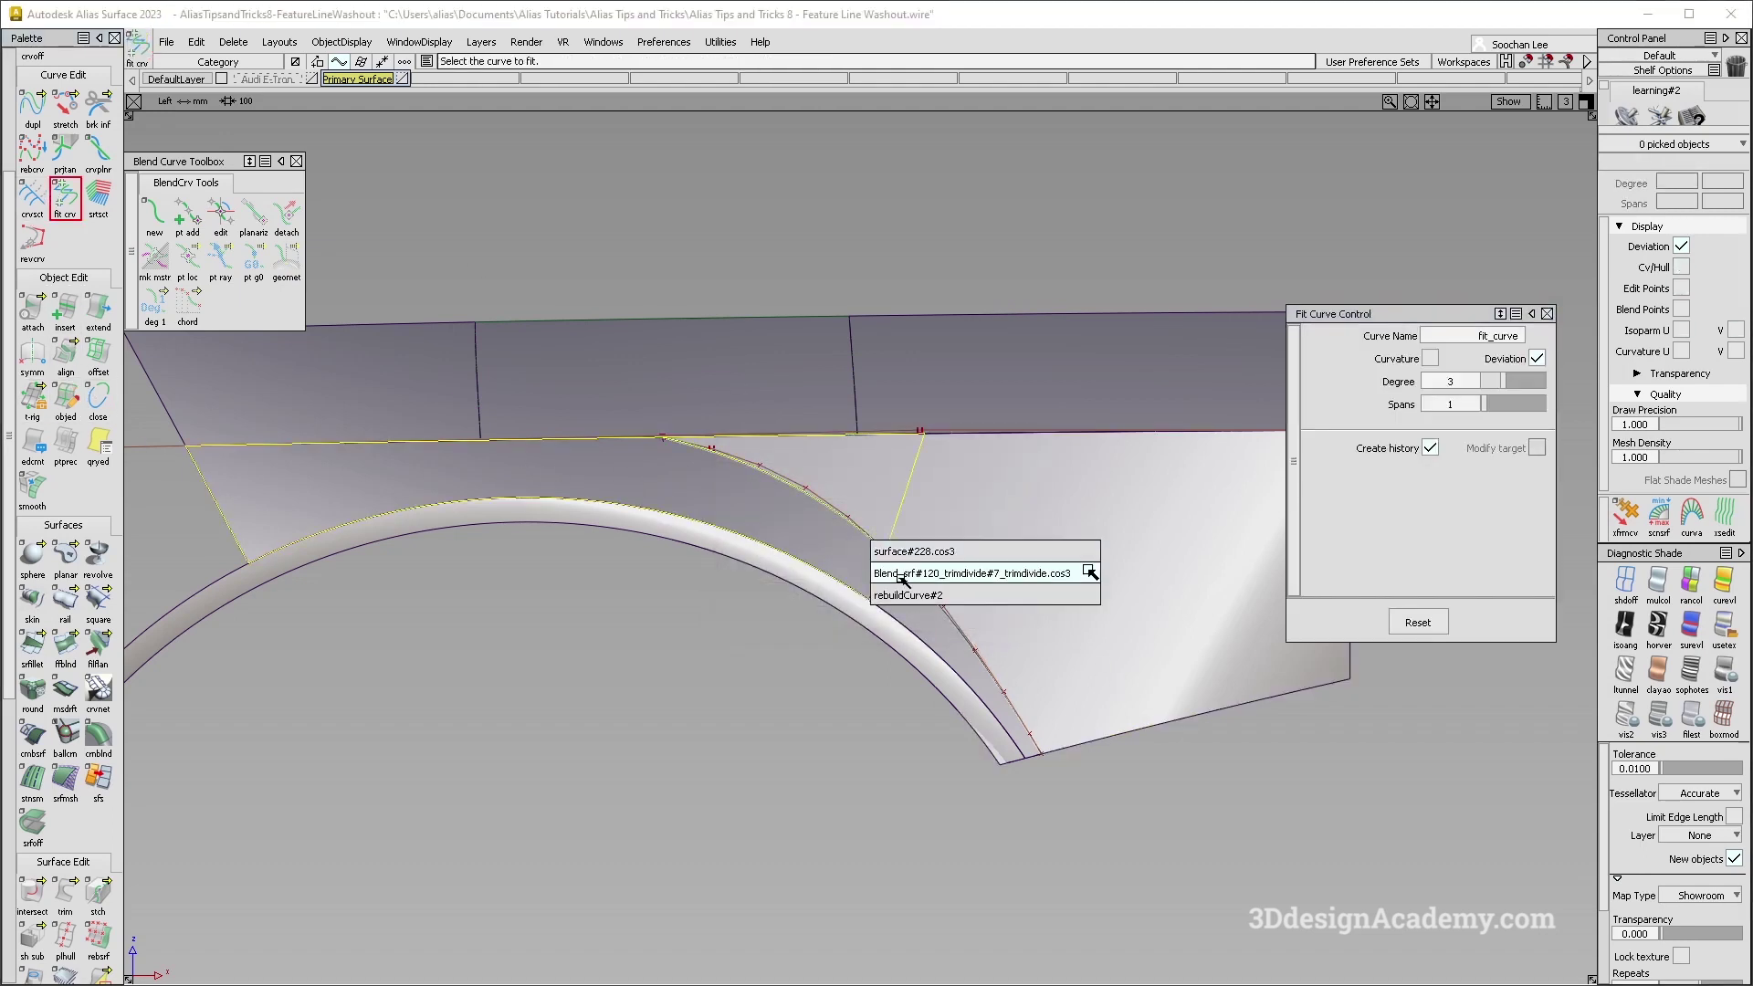
click(1077, 594)
drag(1506, 381, 1492, 382)
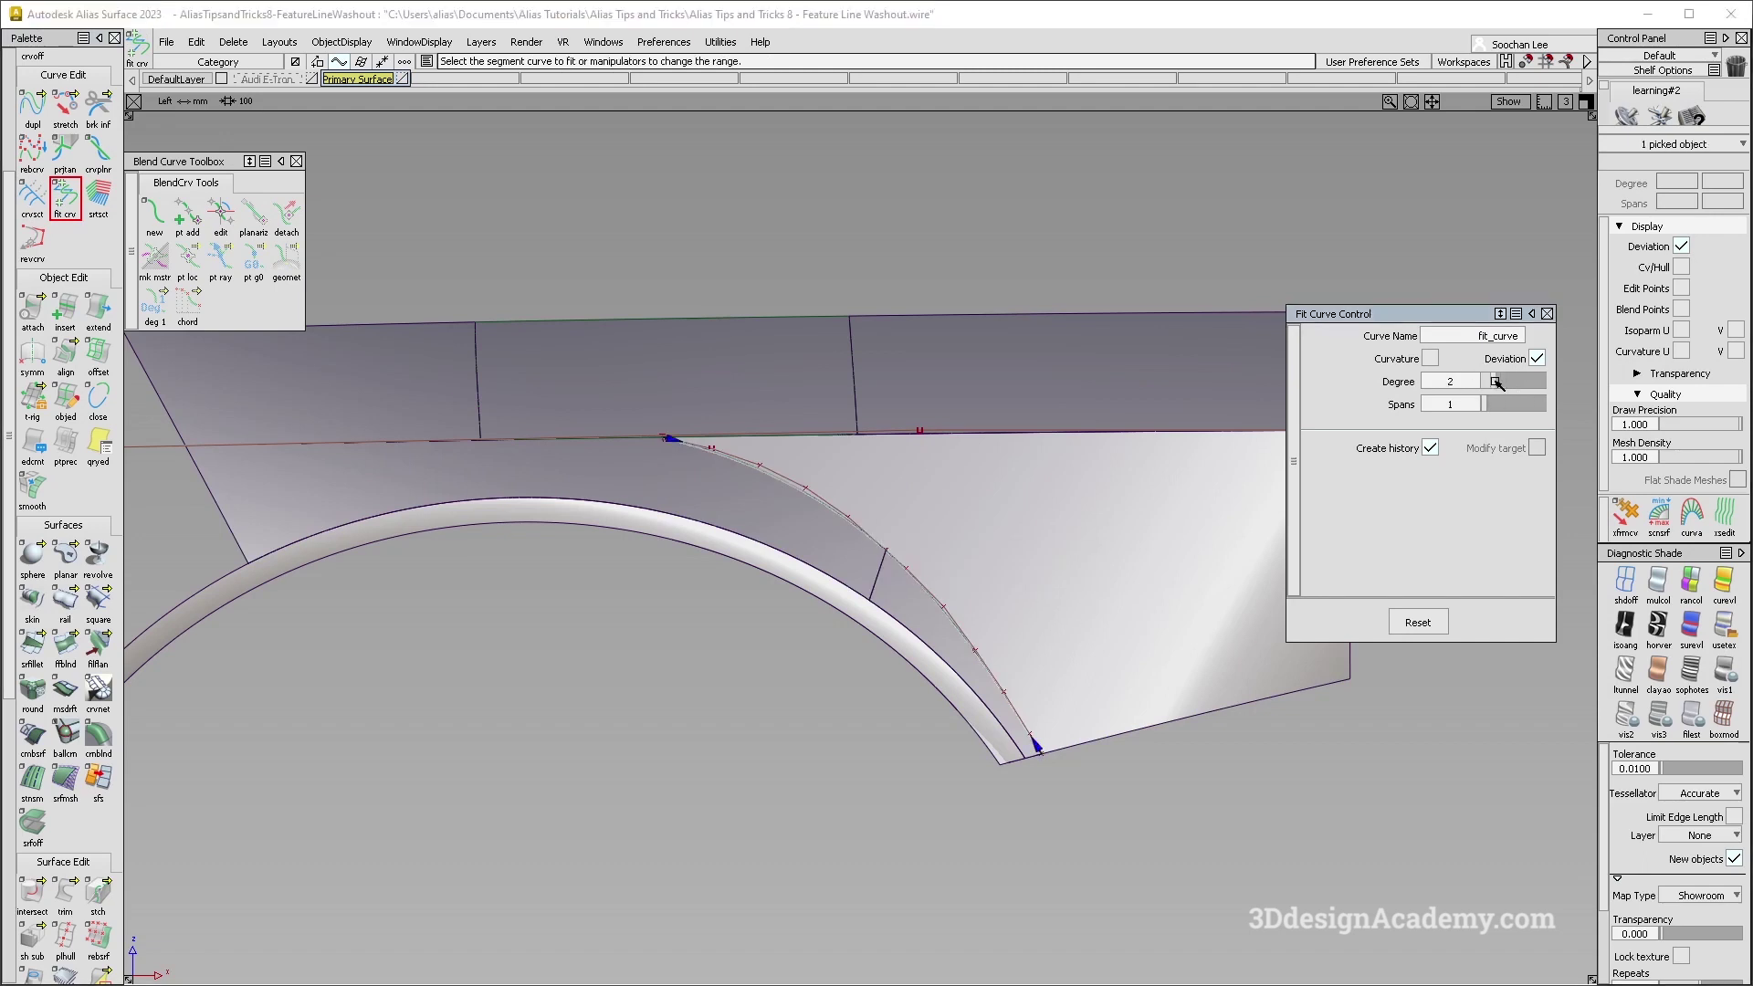
ctrl+shift+drag(951, 735, 933, 546)
click(878, 491)
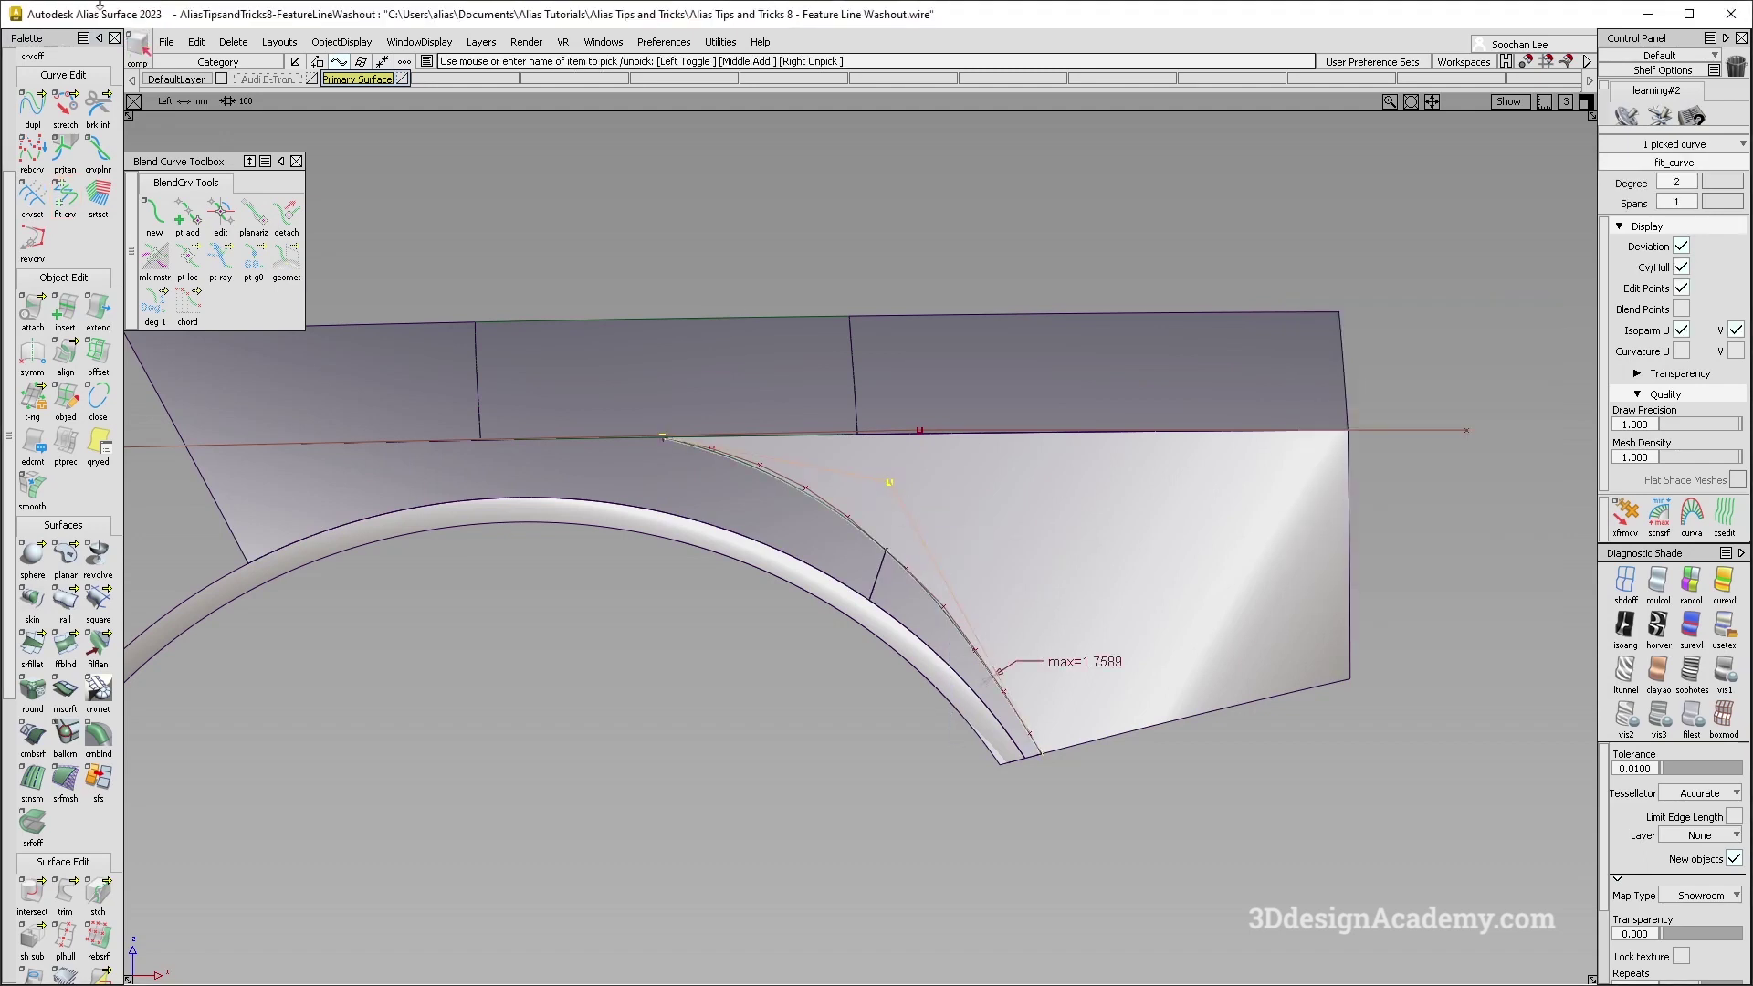
Delete the fitted curve's history and move the curve so its upper end sits at the rear fillet seam's lower end.
click(222, 41)
click(274, 87)
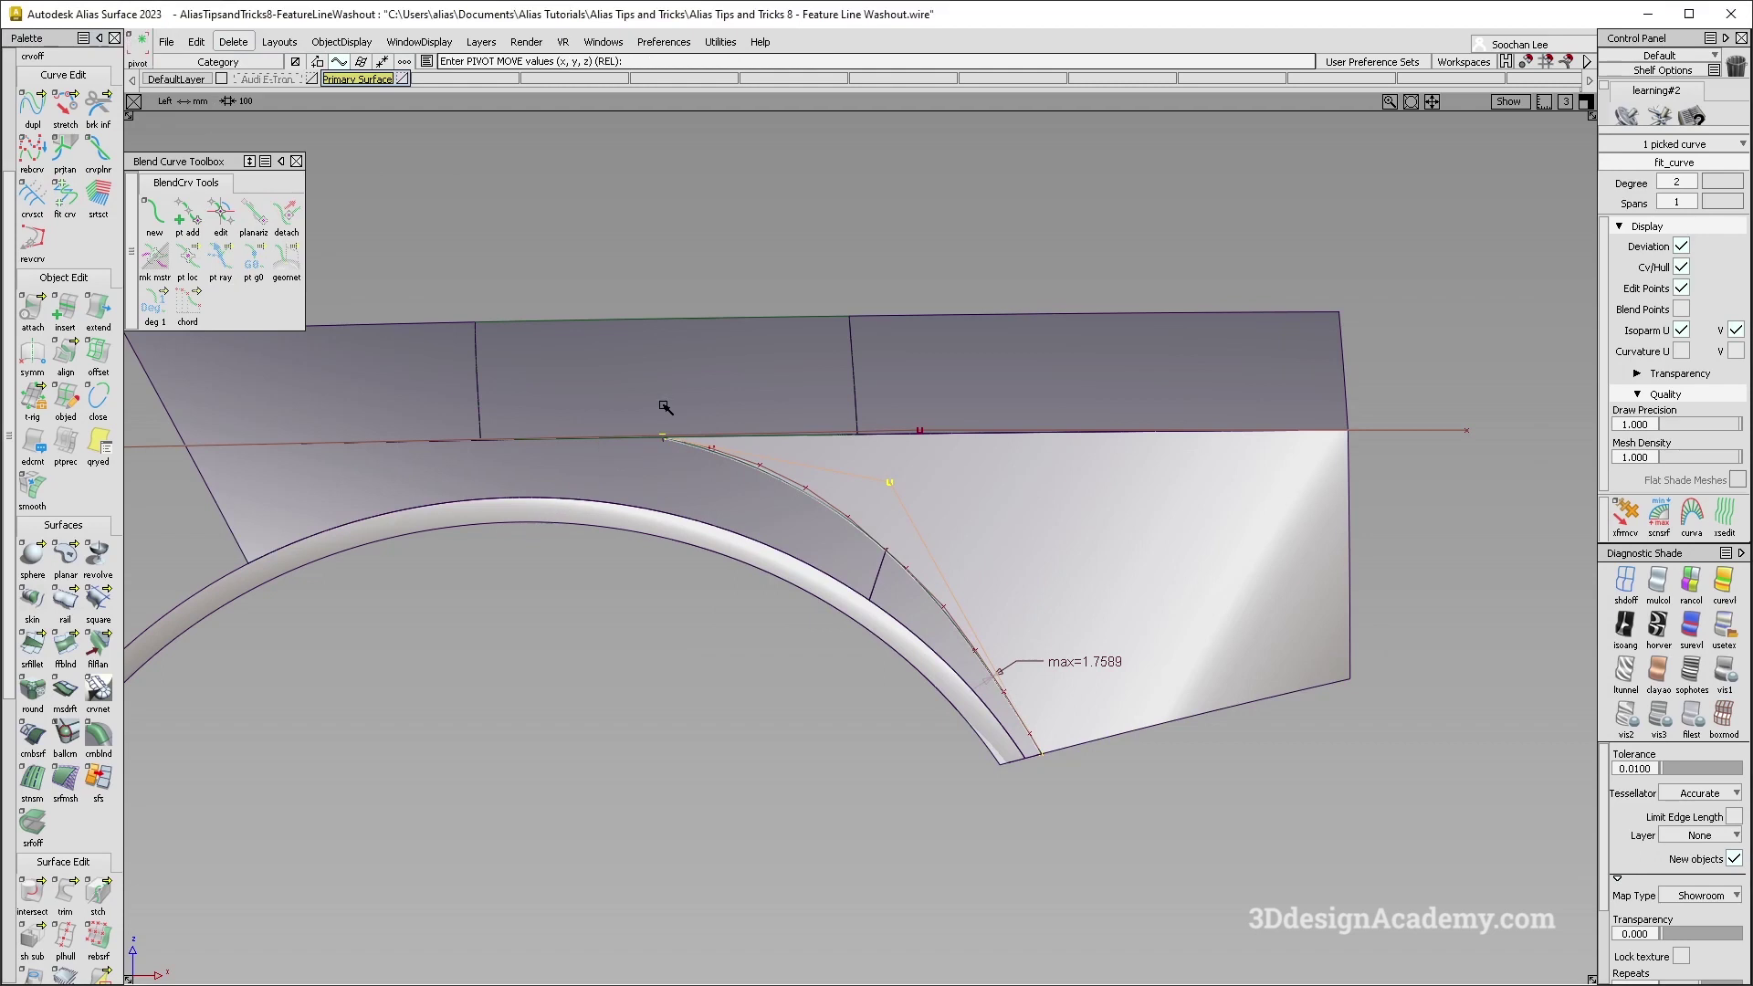
ctrl+shift+middle_drag(830, 539, 854, 423)
ctrl+click(855, 423)
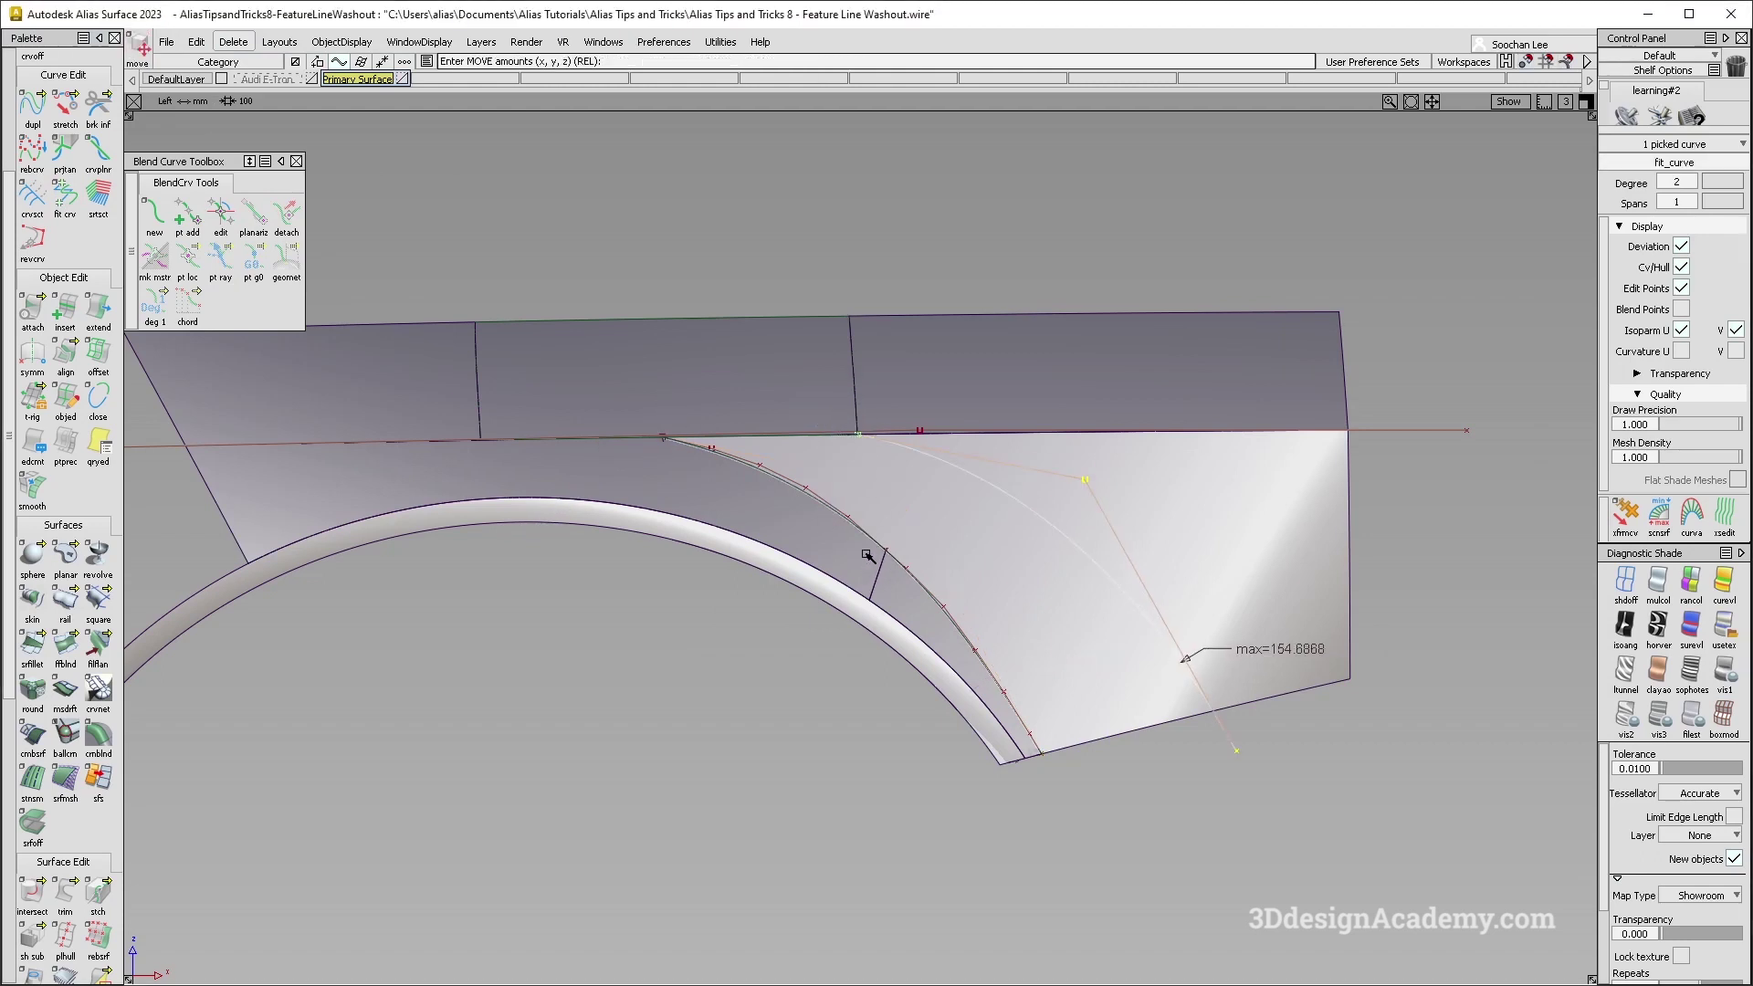
Paste a copy of the fitted curve at the front fillet seam's lower end and delete the attached intersection curve.
key(ctrl+v)
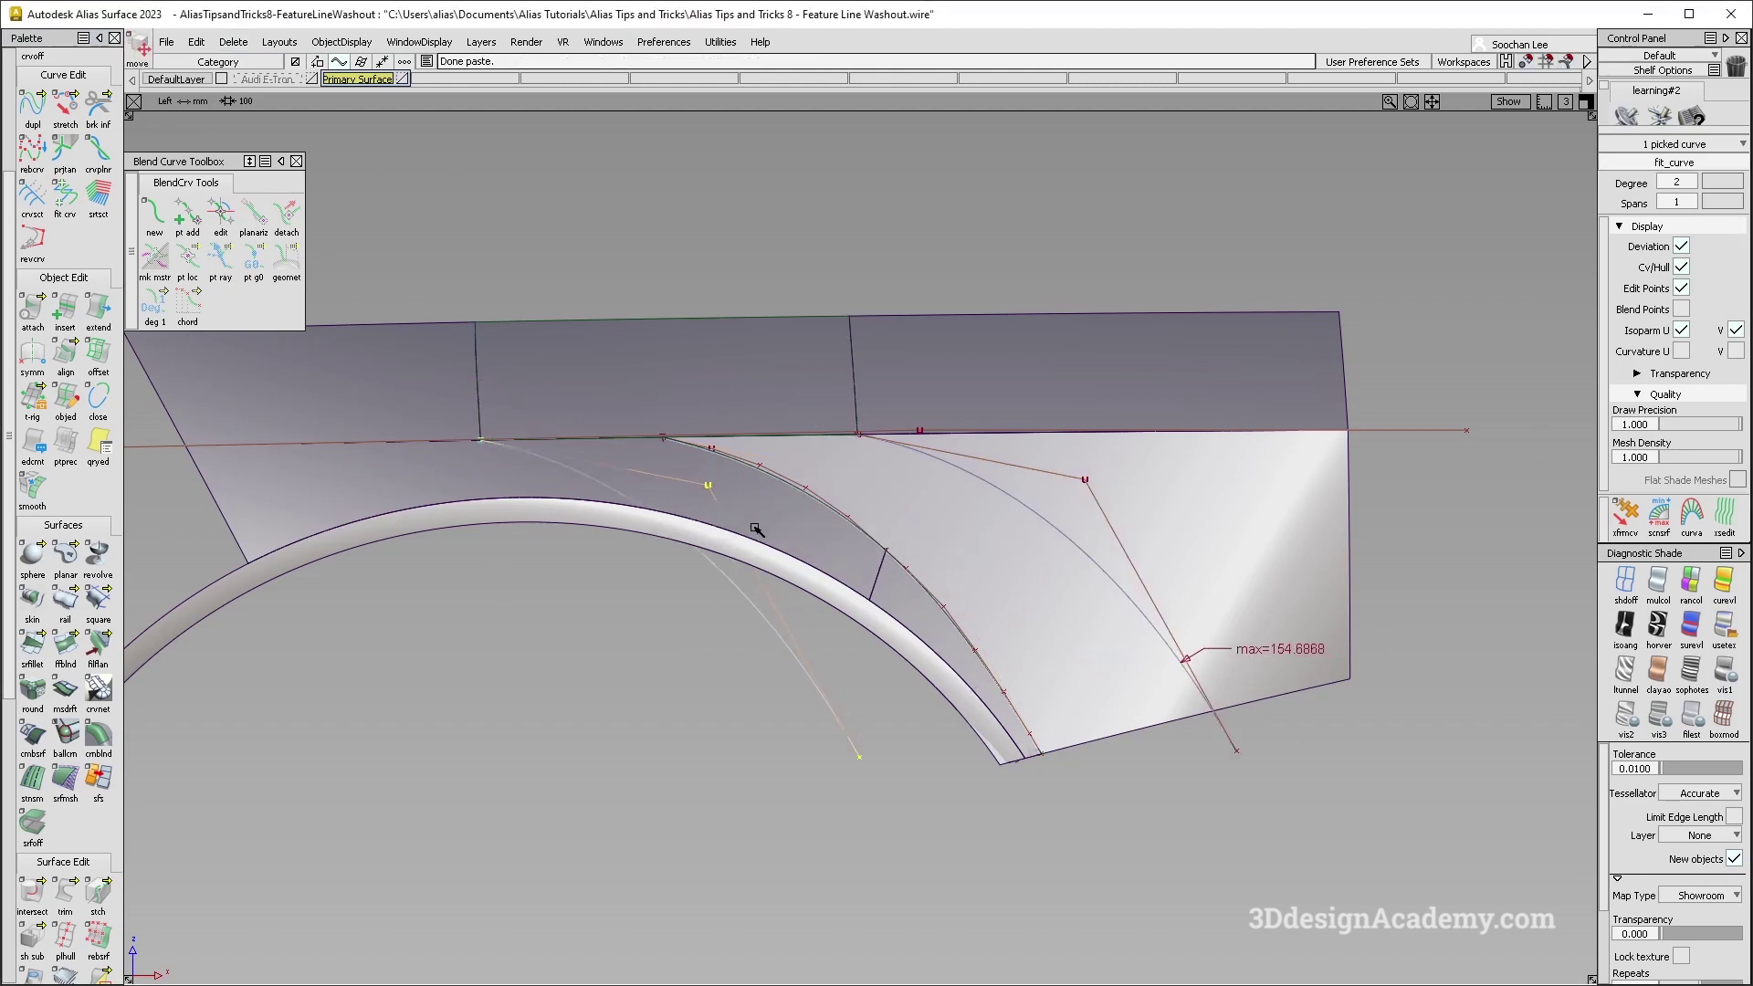
ctrl+shift+drag(754, 528, 1027, 549)
ctrl+shift+drag(895, 538, 895, 573)
drag(877, 529, 949, 593)
key(Delete)
key(Return)
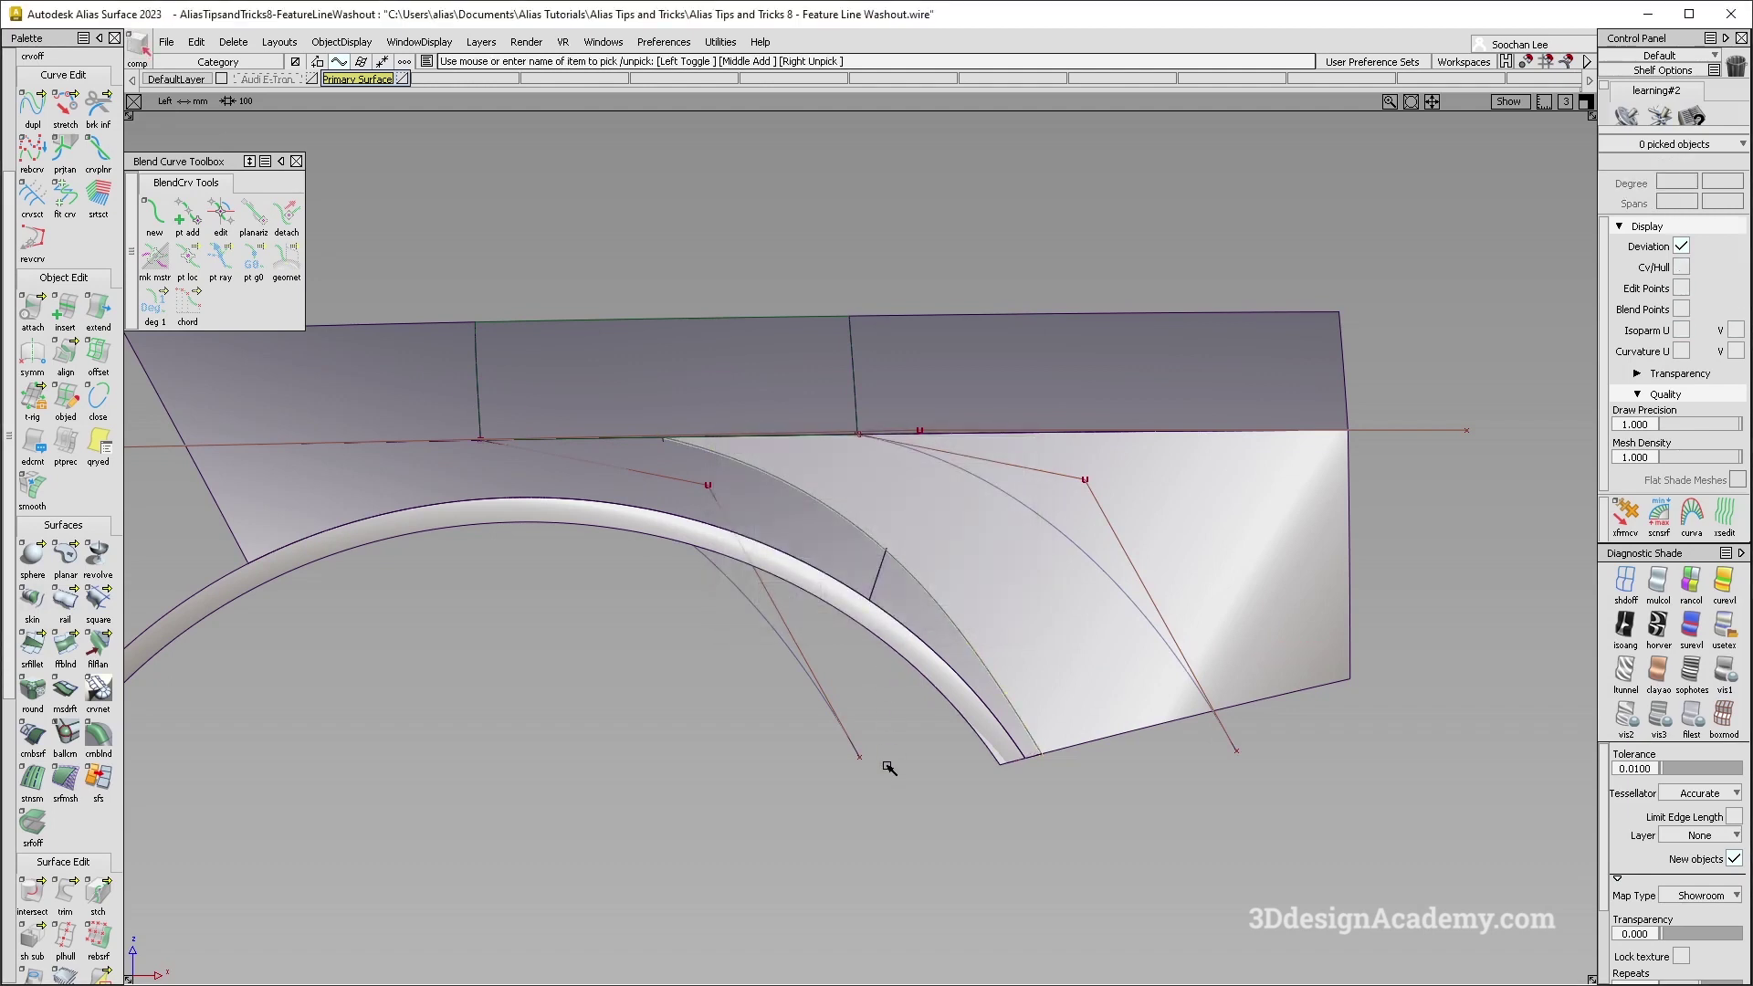
Stretch the rear and front fitted curves, reshaping the rear one more steeply and pulling the front one's lower end towards the arch's rear.
click(65, 106)
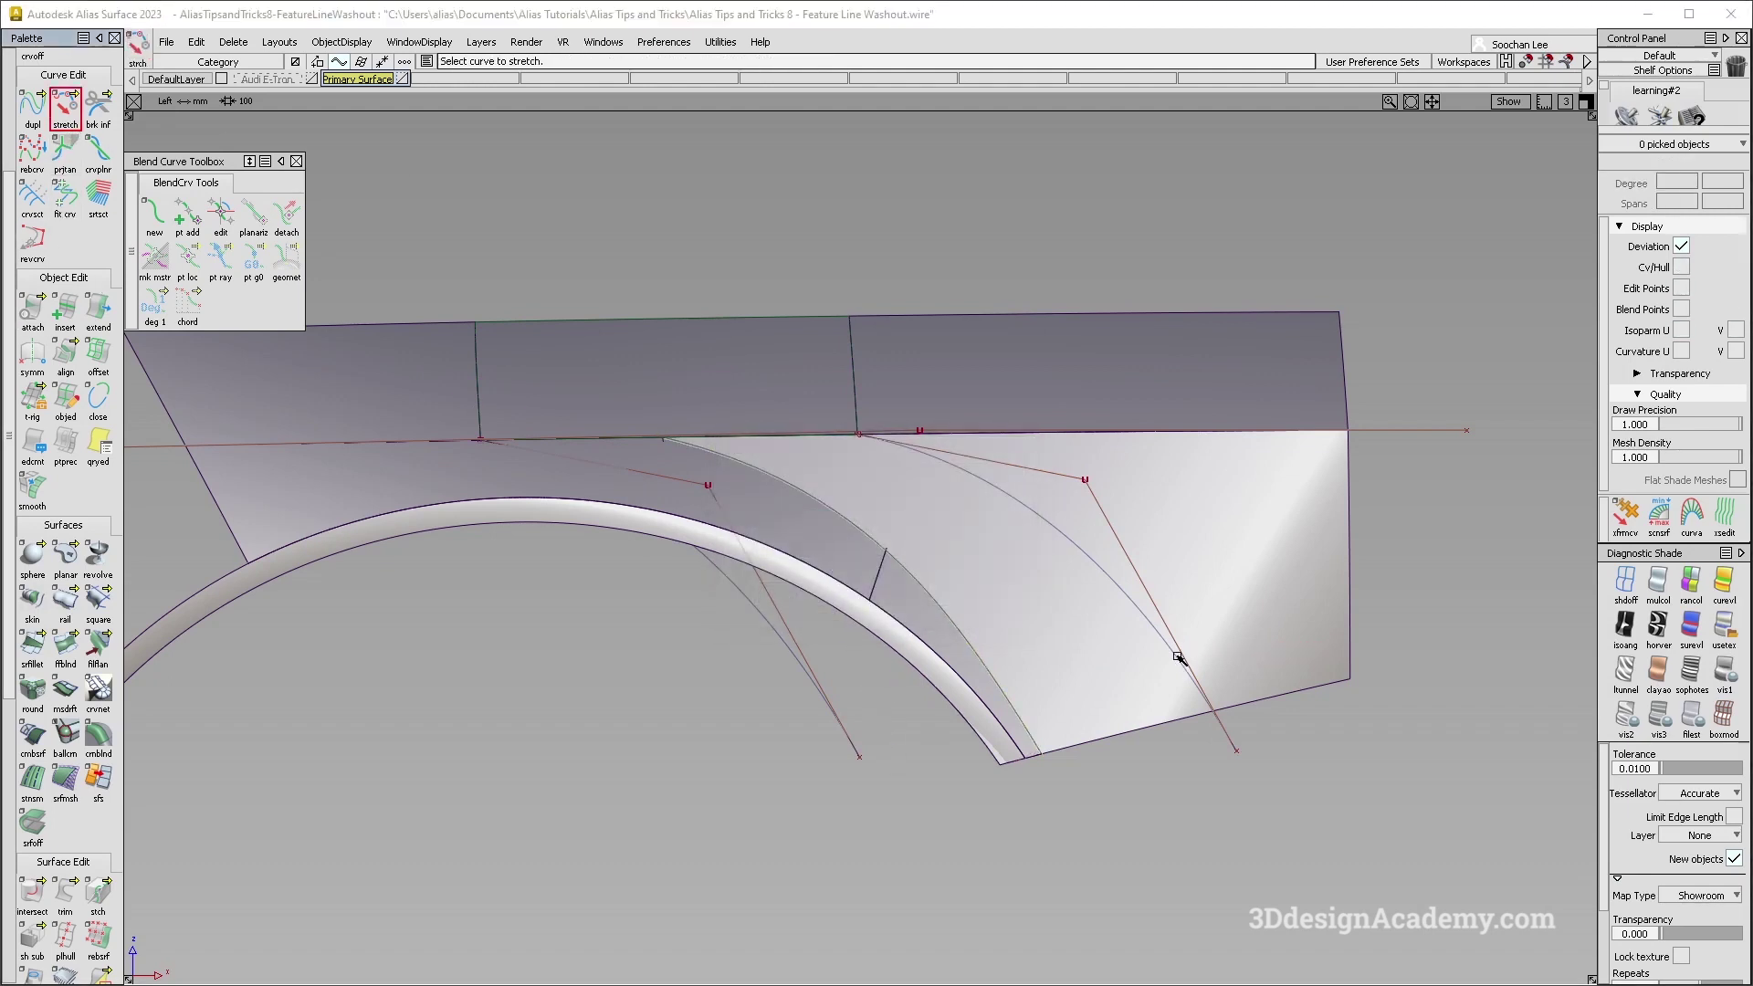
click(1175, 652)
drag(1175, 652, 1087, 749)
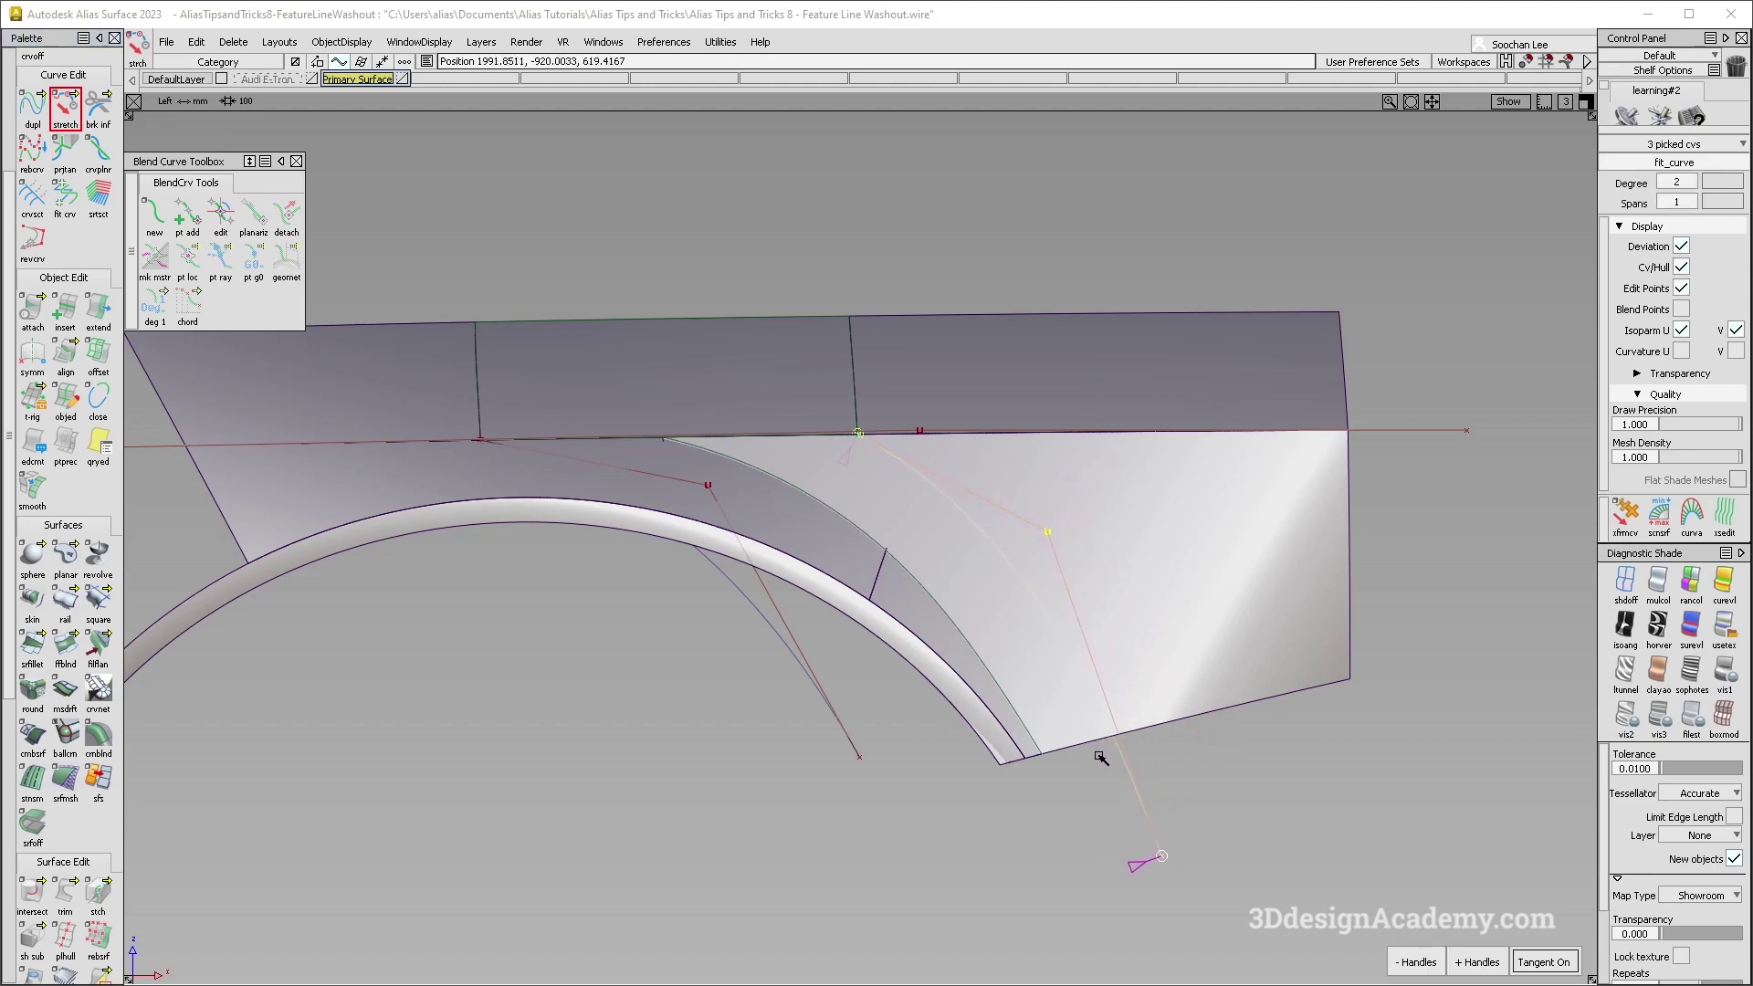
drag(1091, 756, 1088, 747)
drag(844, 740, 1029, 797)
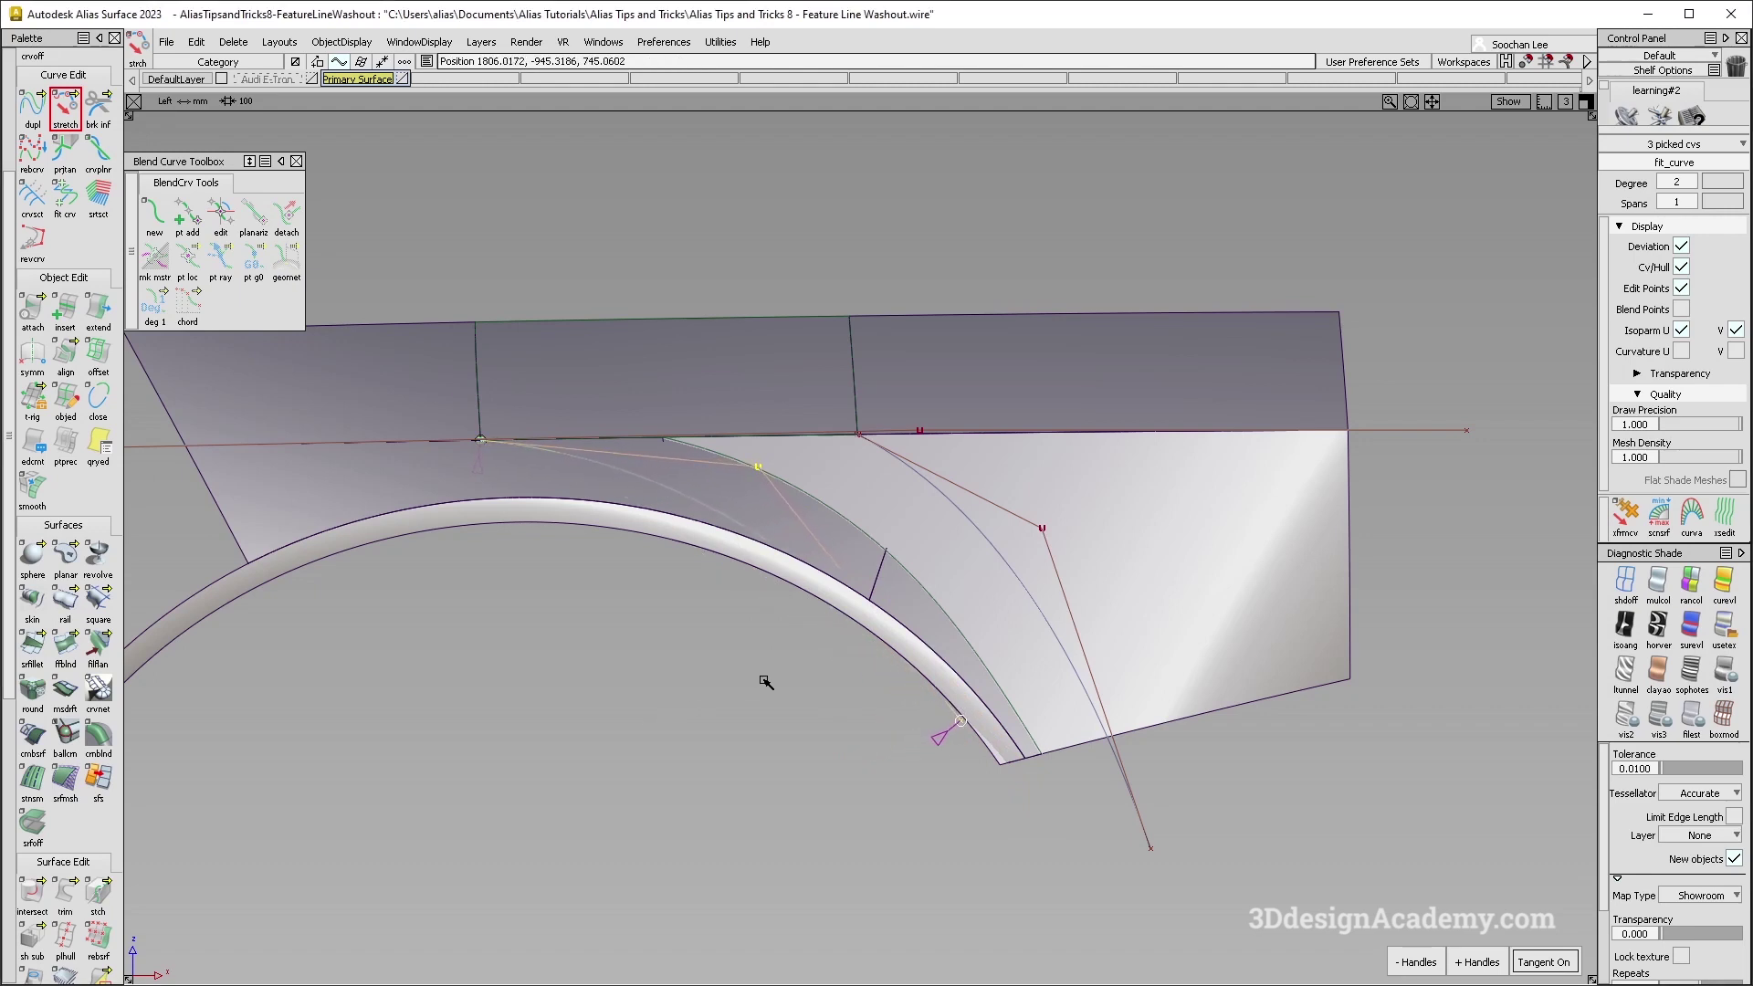
Move the front fitted curve's middle control vertex slightly down and forward to refine its shape.
ctrl+shift+drag(775, 680, 775, 449)
click(762, 473)
ctrl+shift+middle_drag(845, 548, 845, 464)
mouse_move(856, 471)
mouse_down()
mouse_move(767, 489)
mouse_move(827, 489)
mouse_up()
key(ctrl+z)
ctrl+shift+middle_drag(881, 563, 864, 491)
ctrl+shift+drag(867, 498, 867, 497)
drag(868, 497, 856, 501)
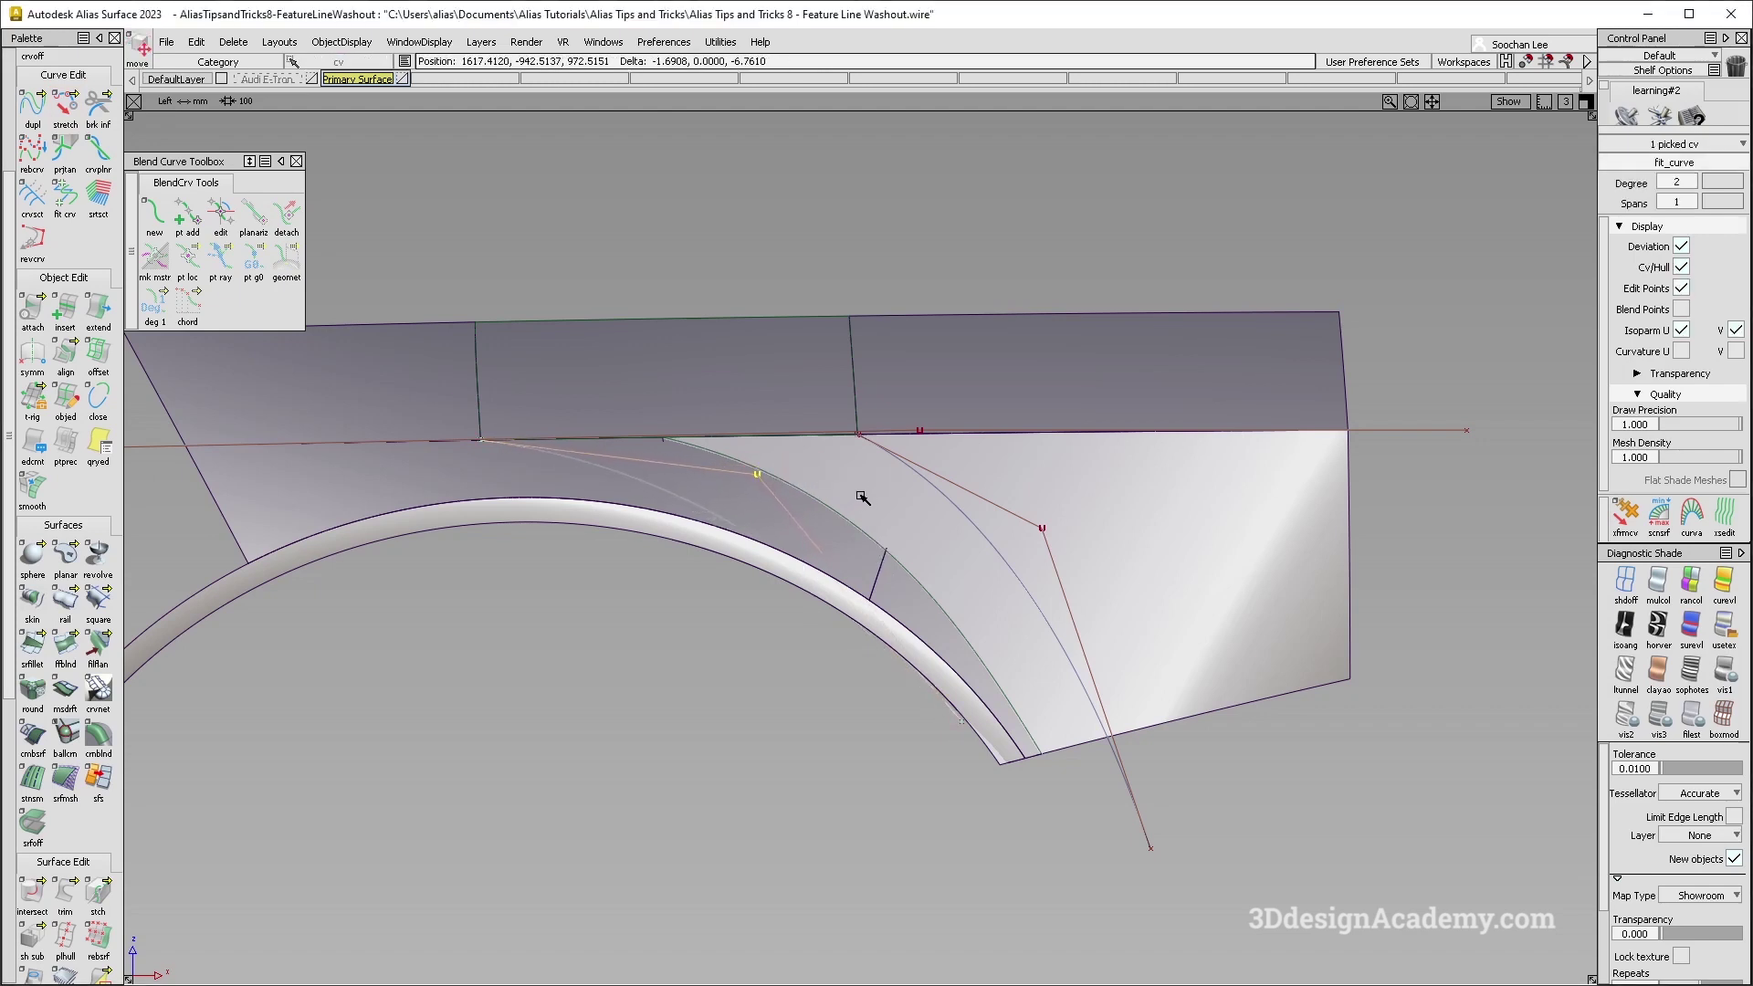
ctrl+shift+drag(912, 614, 869, 498)
alt+shift+middle_drag(1020, 582, 974, 563)
ctrl+shift+drag(1068, 774, 998, 586)
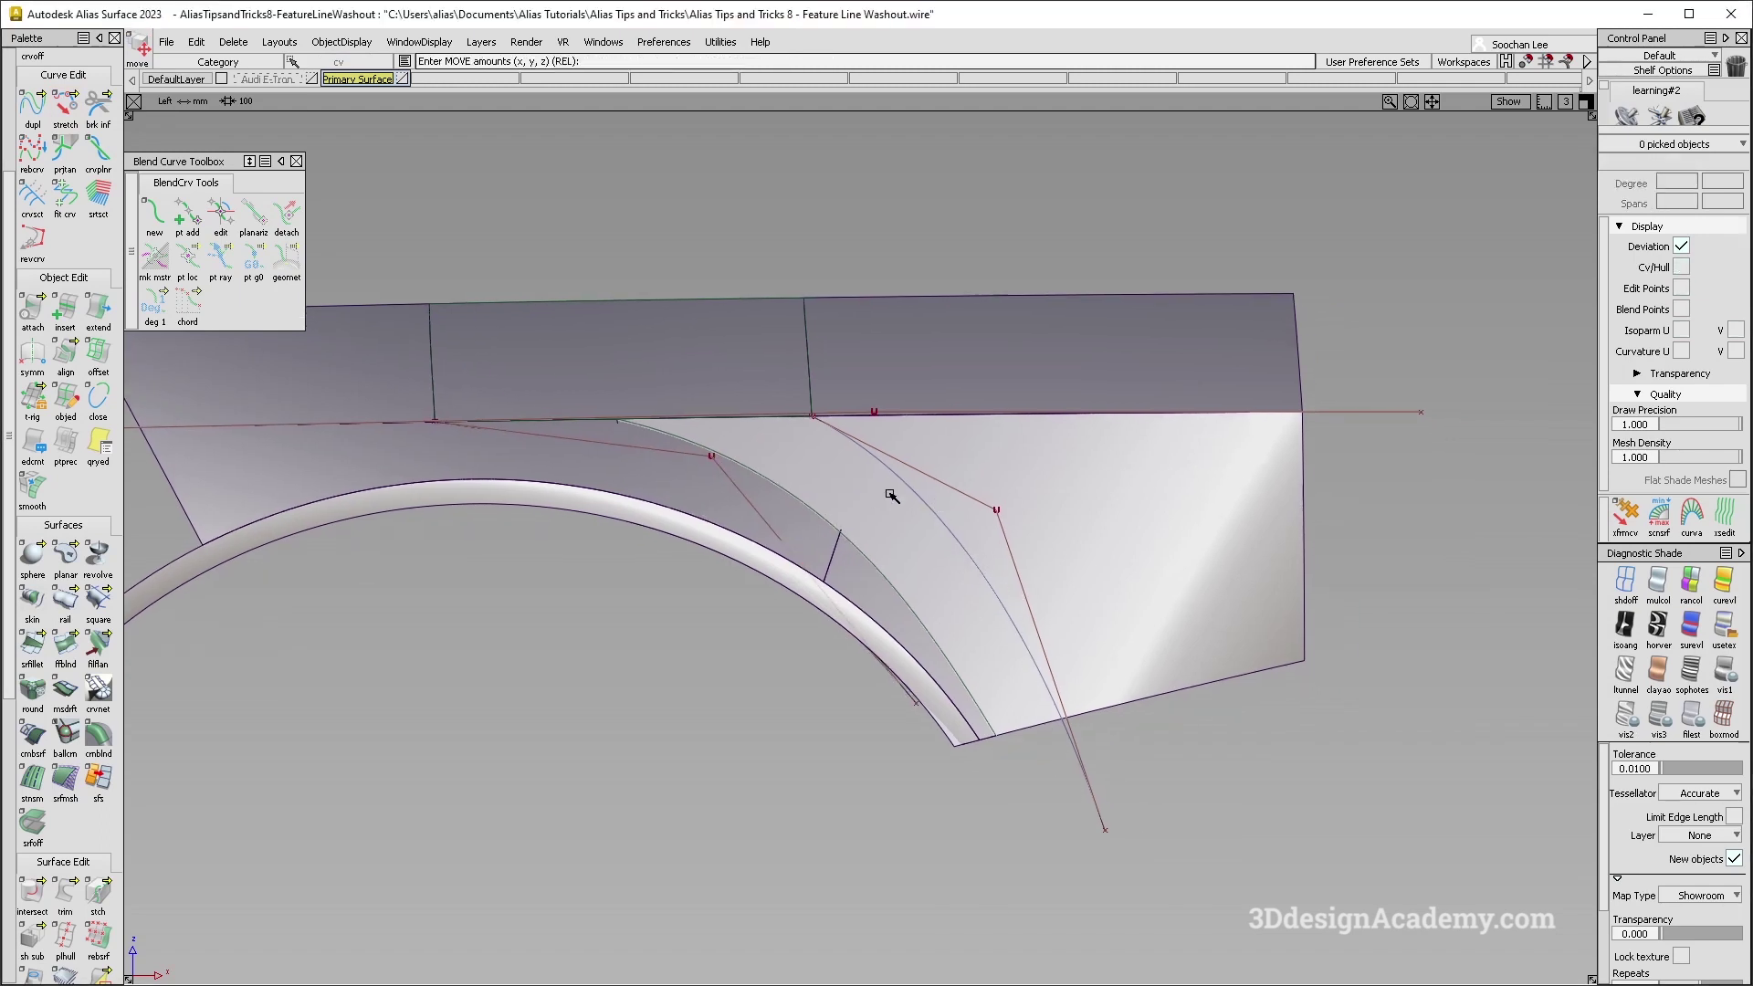
Move the rear fitted curve's middle control vertex slightly forward along the X axis.
ctrl+shift+drag(707, 470, 652, 466)
drag(652, 467, 694, 506)
drag(873, 470, 897, 492)
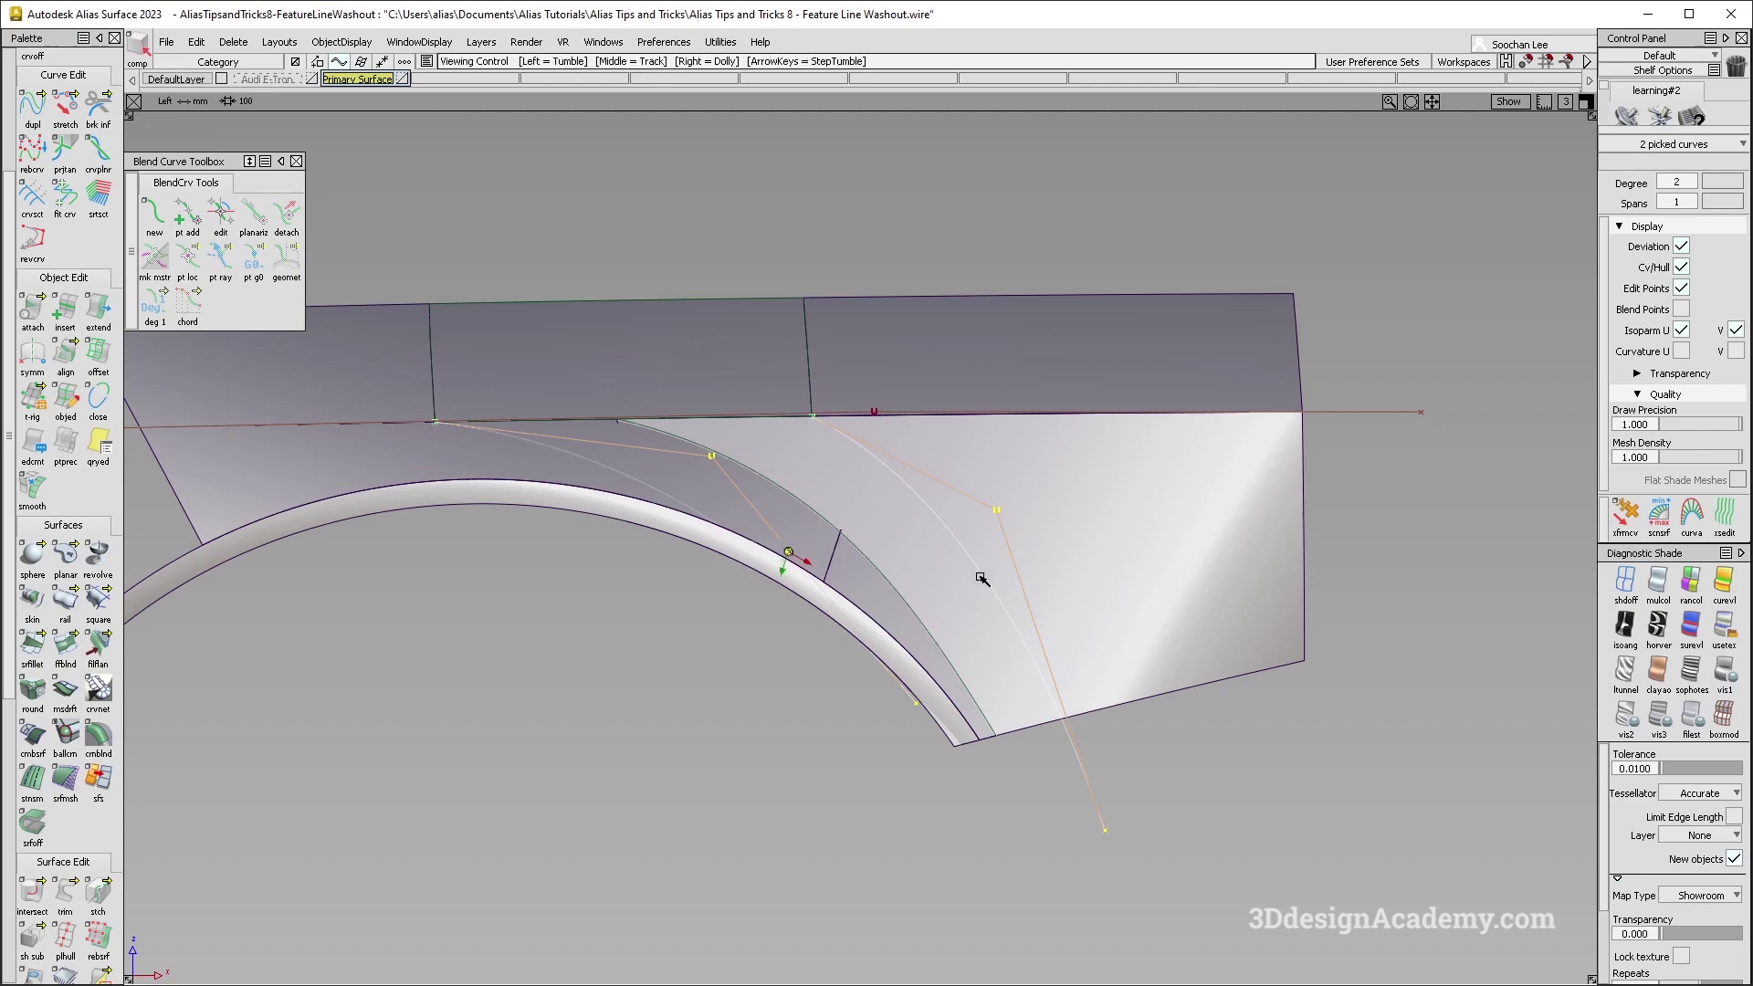
alt+shift+middle_drag(979, 577, 886, 554)
ctrl+shift+drag(939, 712, 868, 539)
ctrl+shift+drag(817, 463, 929, 493)
drag(874, 464, 960, 528)
ctrl+shift+middle_drag(1048, 594, 973, 497)
middle_drag(973, 505, 967, 505)
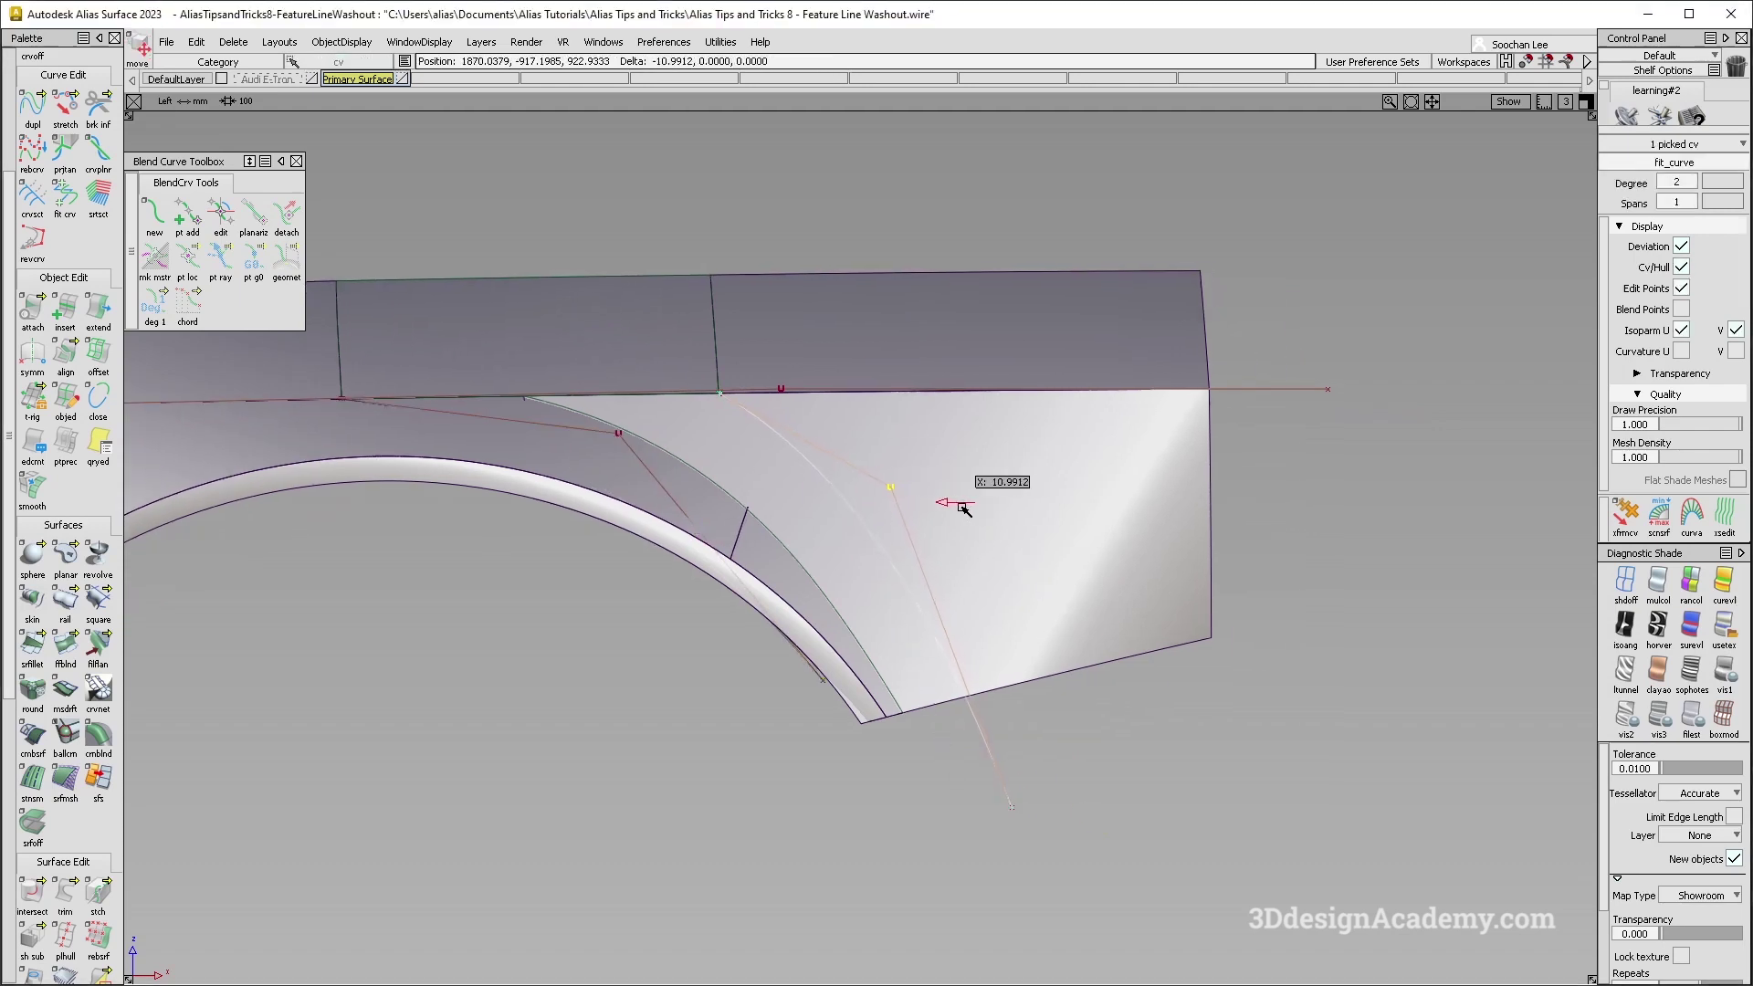
Stretch the rear fitted curve's lower end slightly forward, then clear the selection.
click(65, 109)
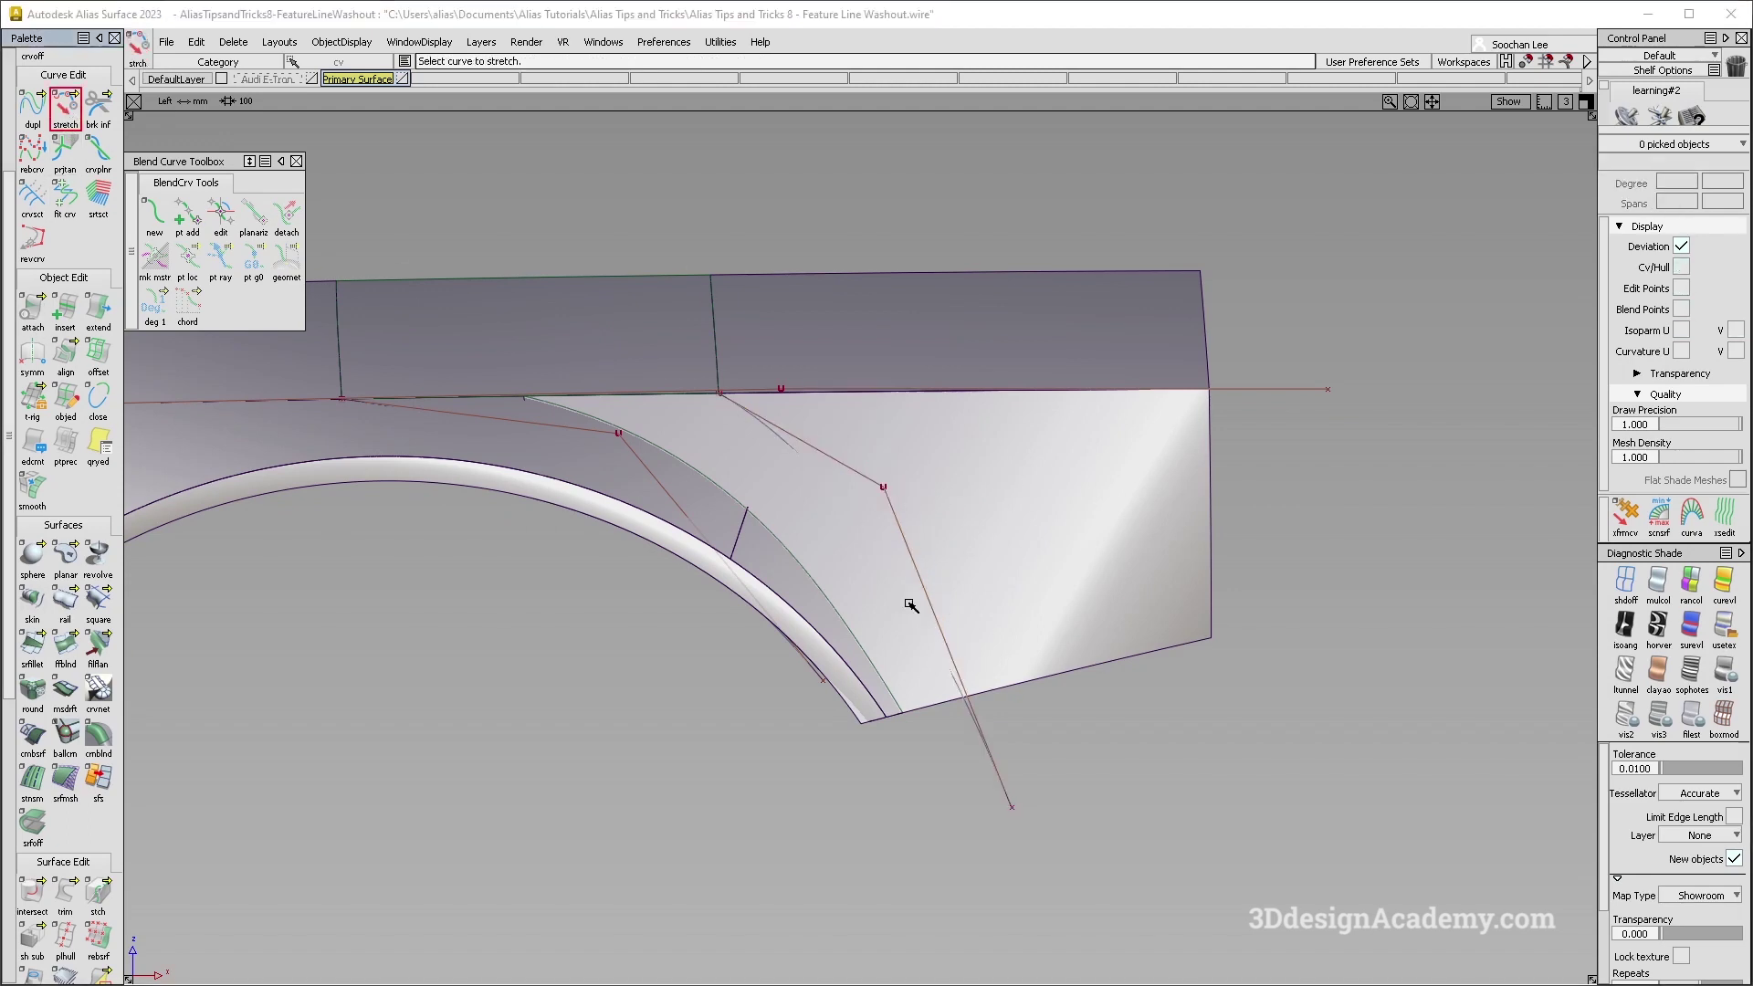
click(998, 778)
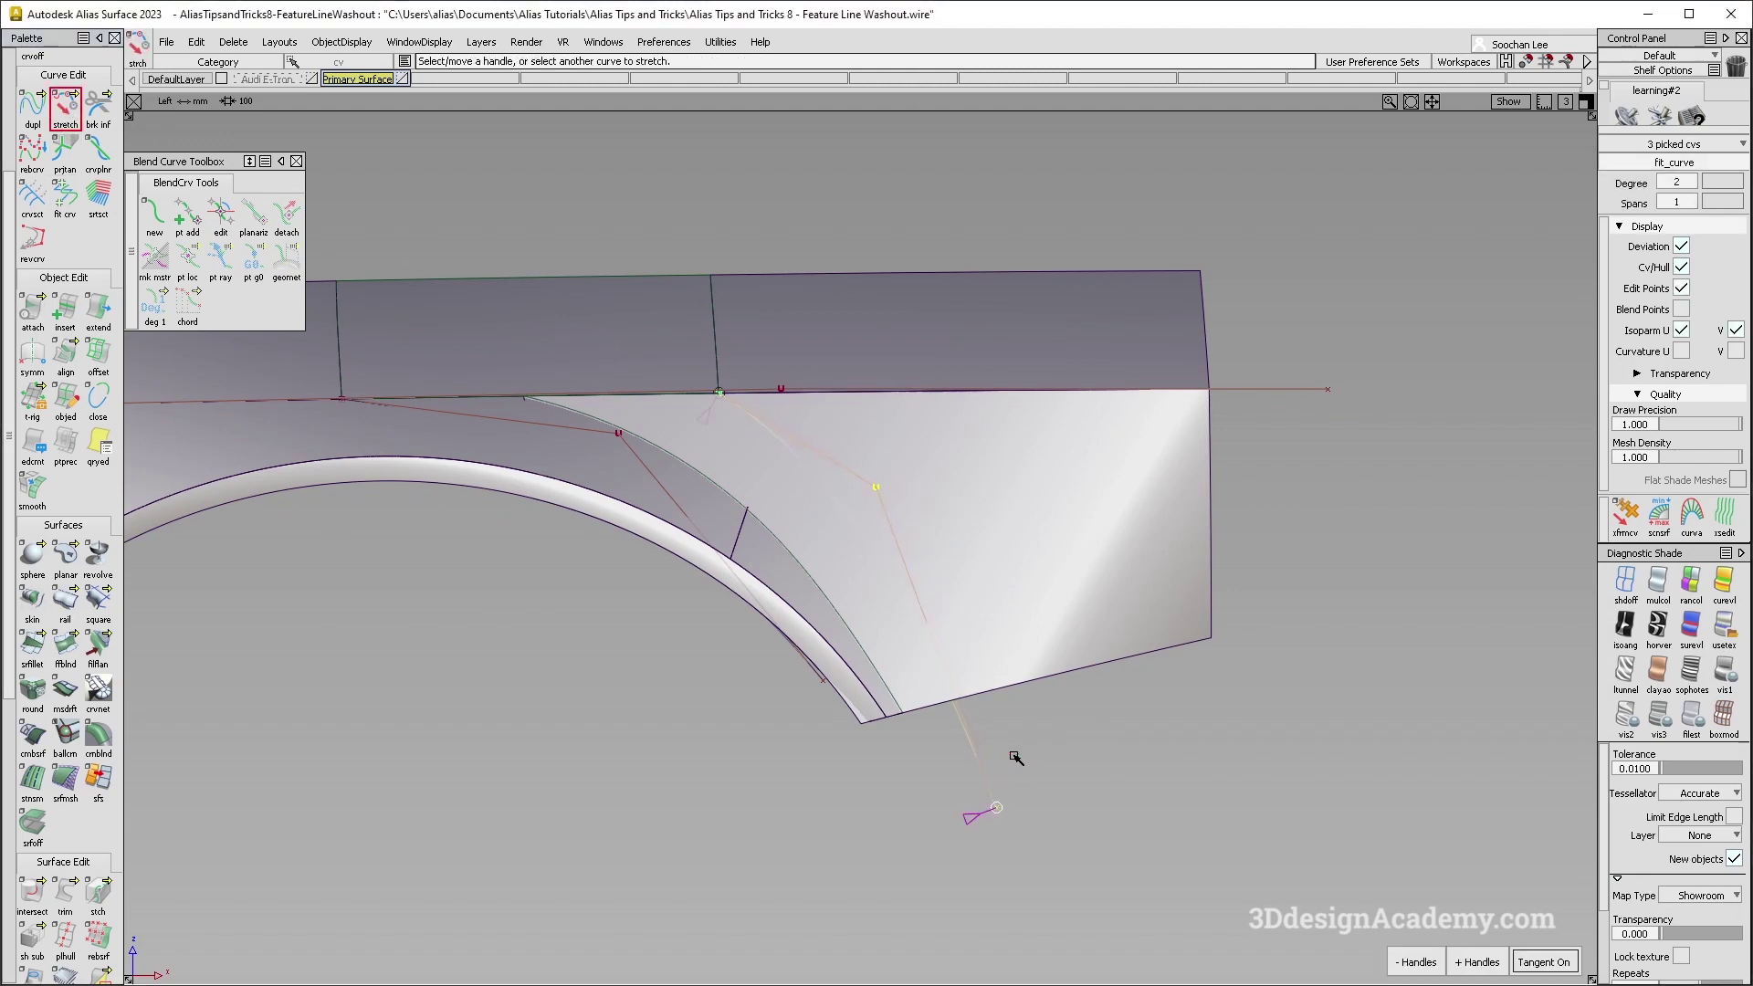
ctrl+shift+drag(1013, 756, 657, 403)
ctrl+shift+drag(743, 731, 696, 577)
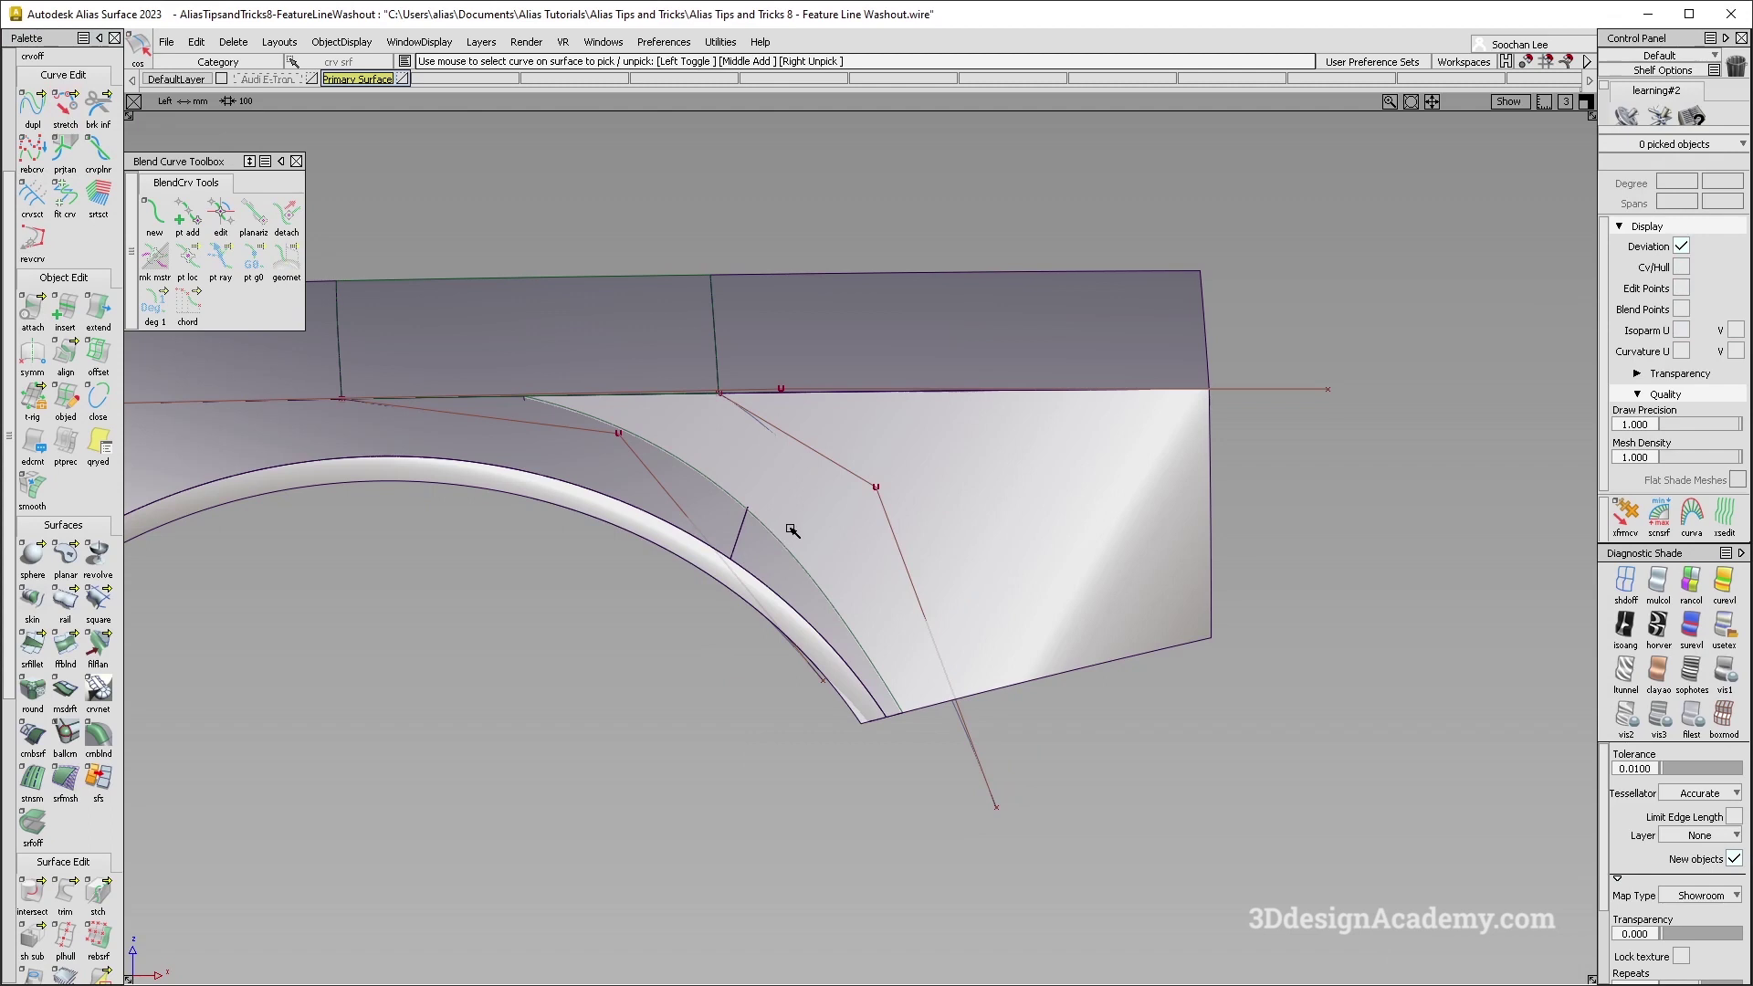
Project both fitted curves in the side view onto the wheel-arch surface and the rear lower surface.
alt+shift+middle_drag(789, 529, 1048, 566)
click(32, 890)
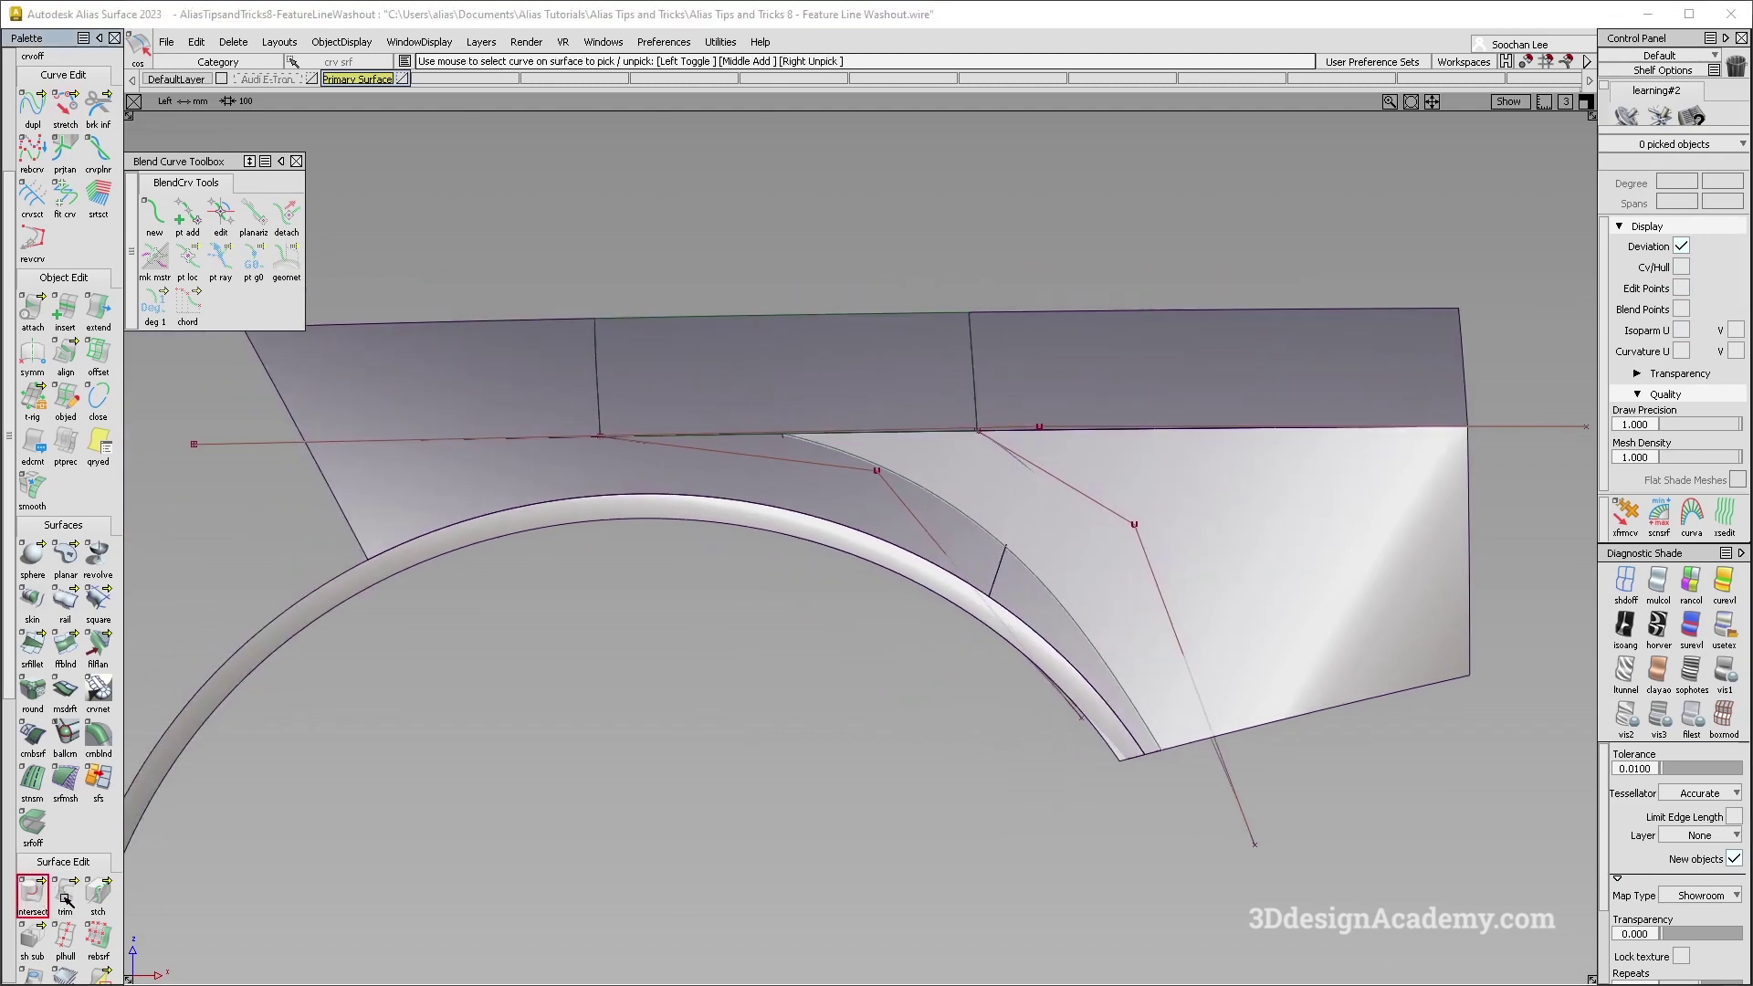
click(640, 473)
click(1189, 519)
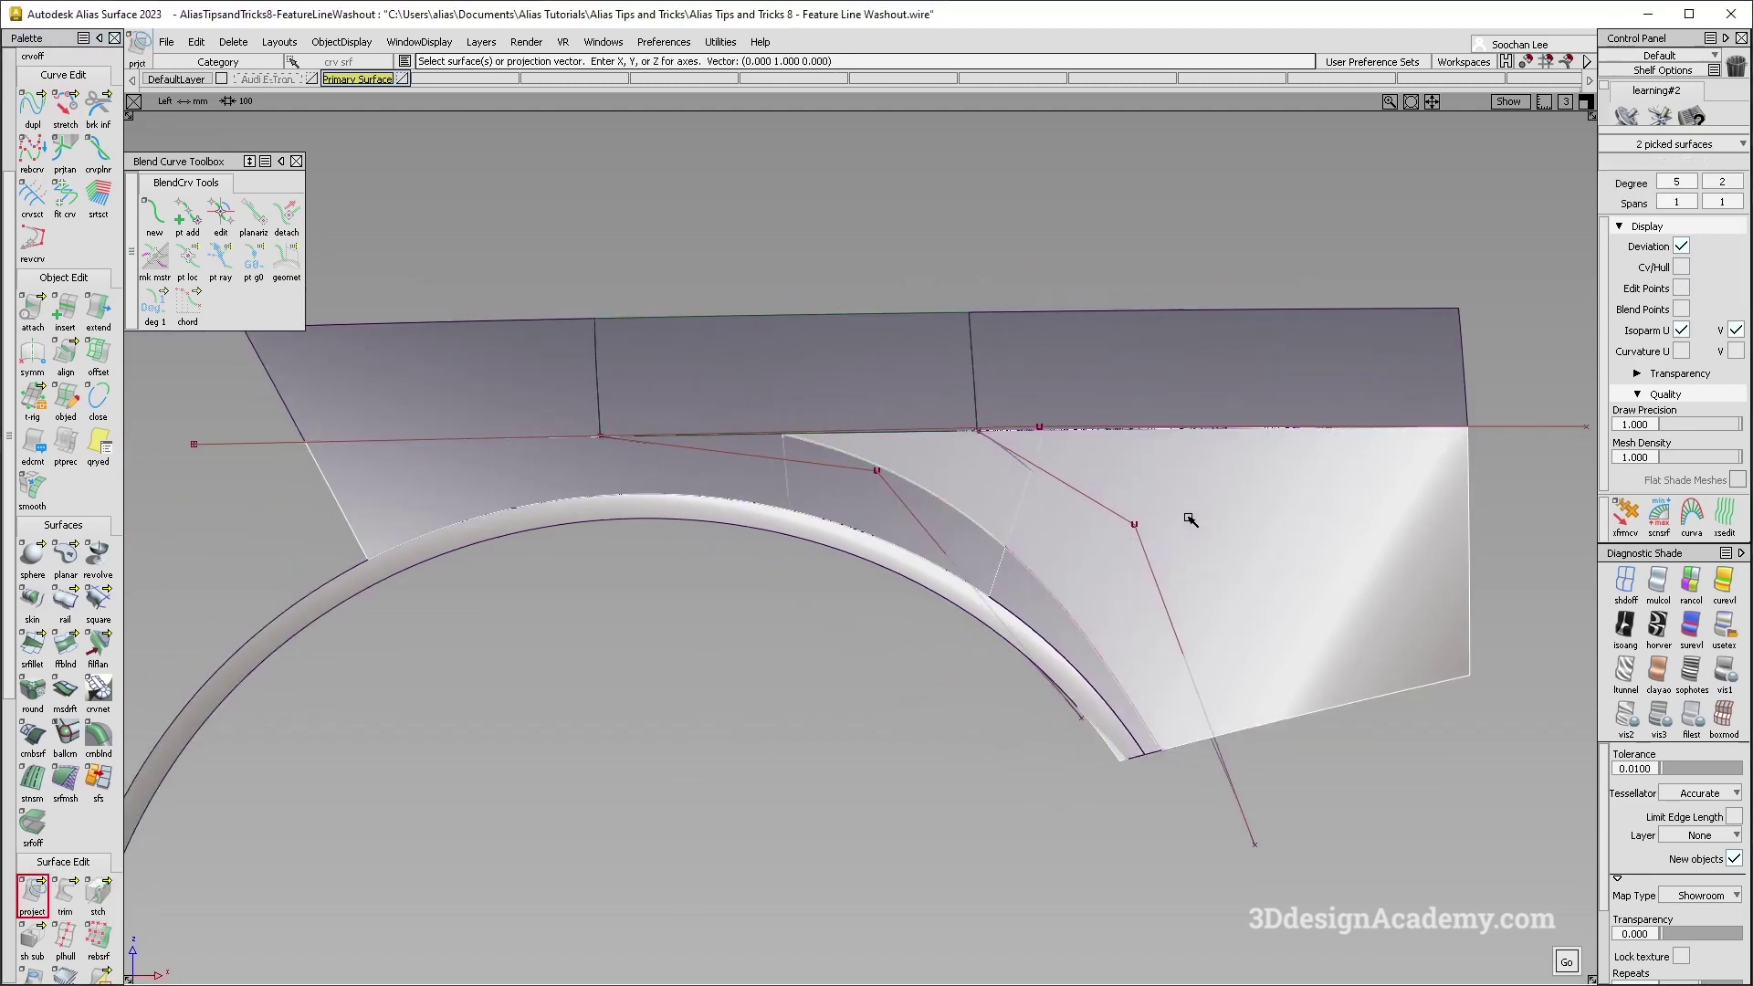
click(938, 558)
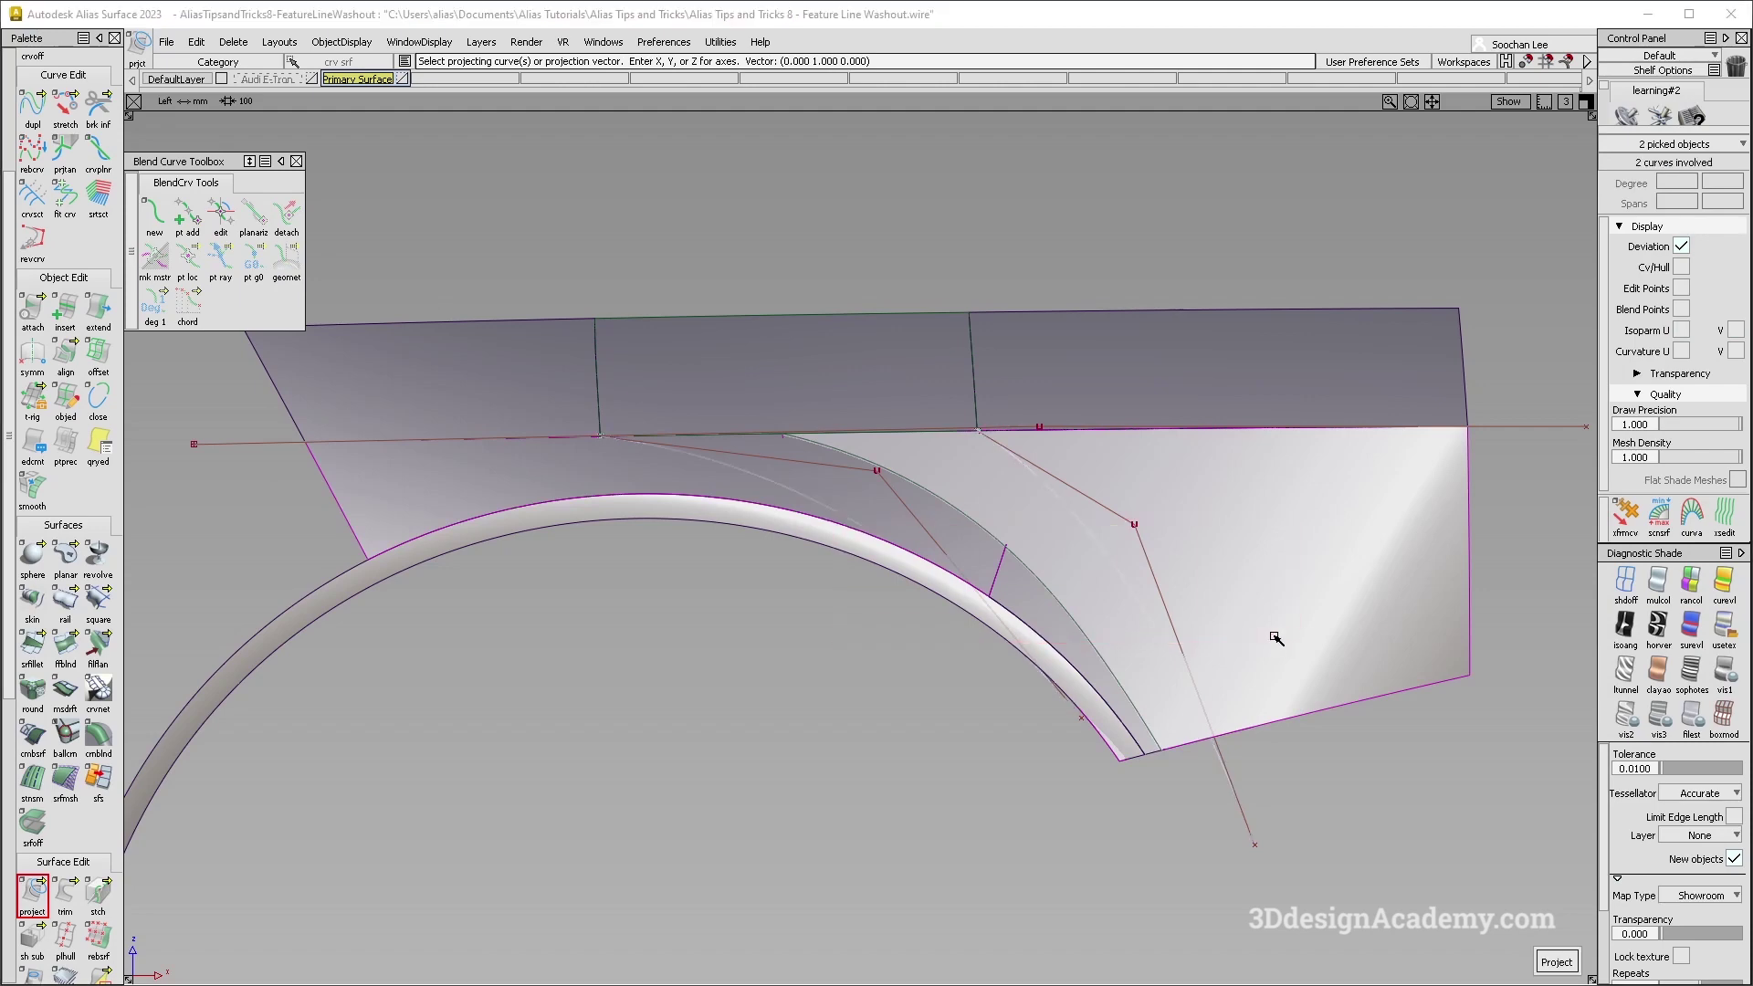
ctrl+shift+drag(970, 673, 1256, 664)
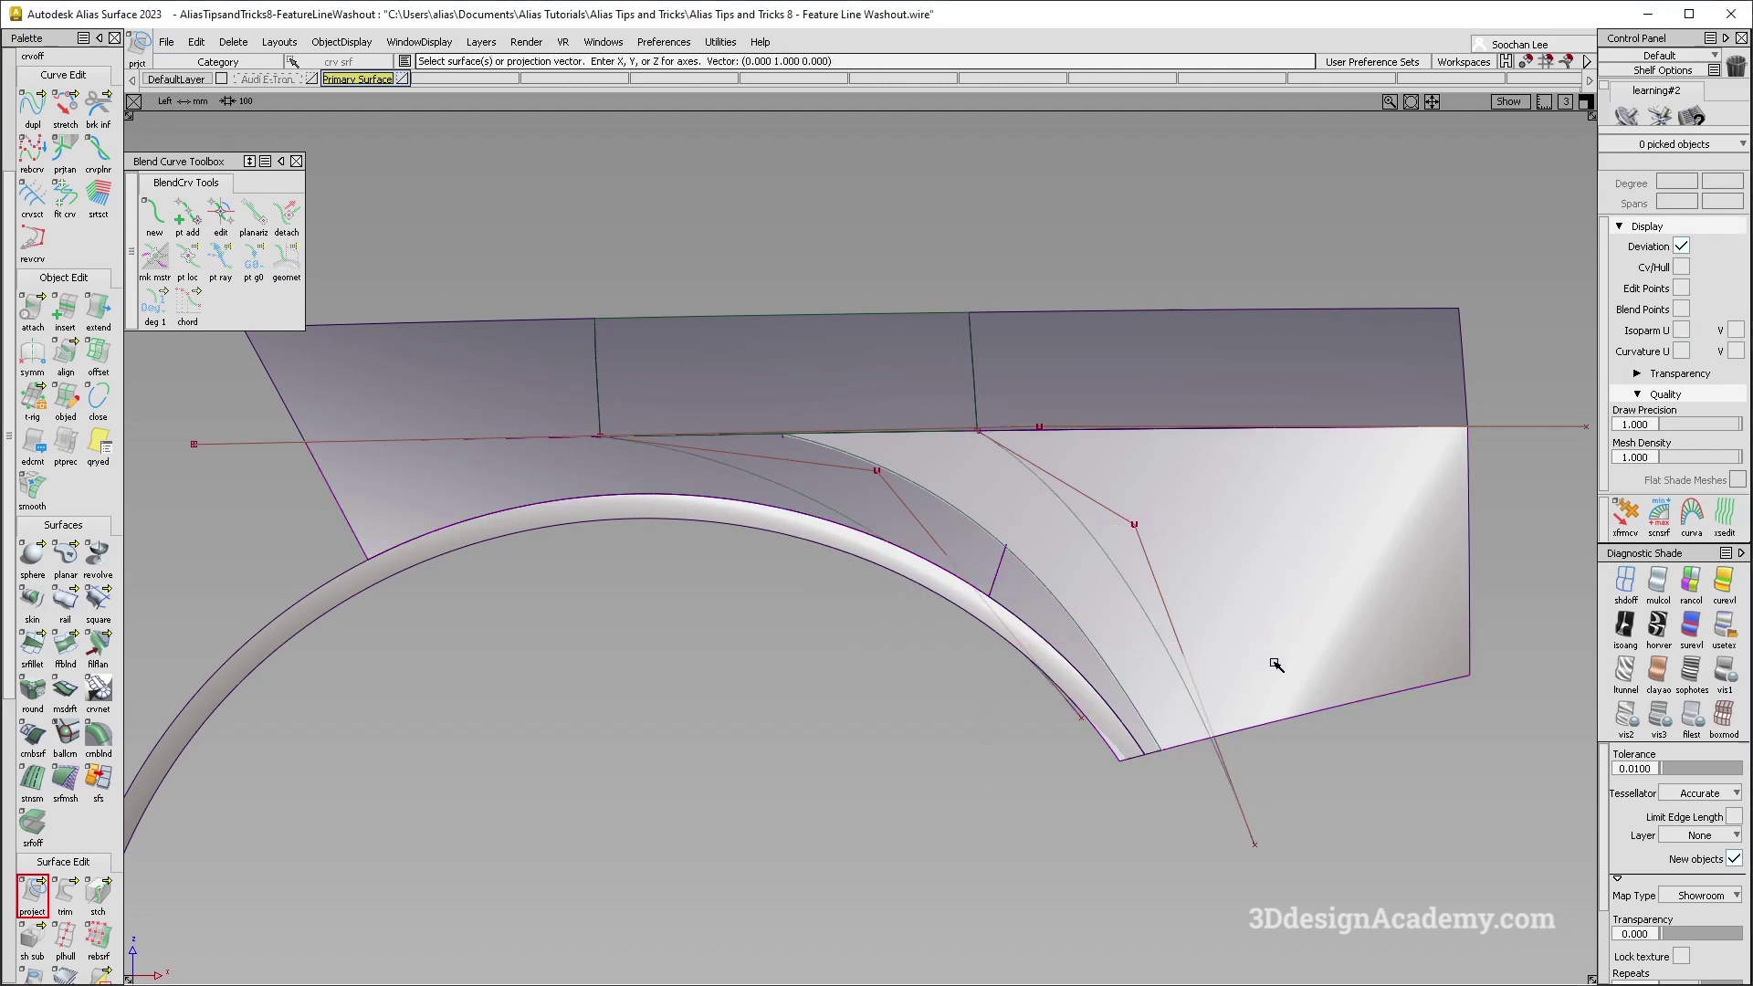
Trim the arch surface and the rear lower surface at the projected curves, keeping the regions outside the transition area.
key(F8)
alt+shift+right_drag(954, 564, 881, 690)
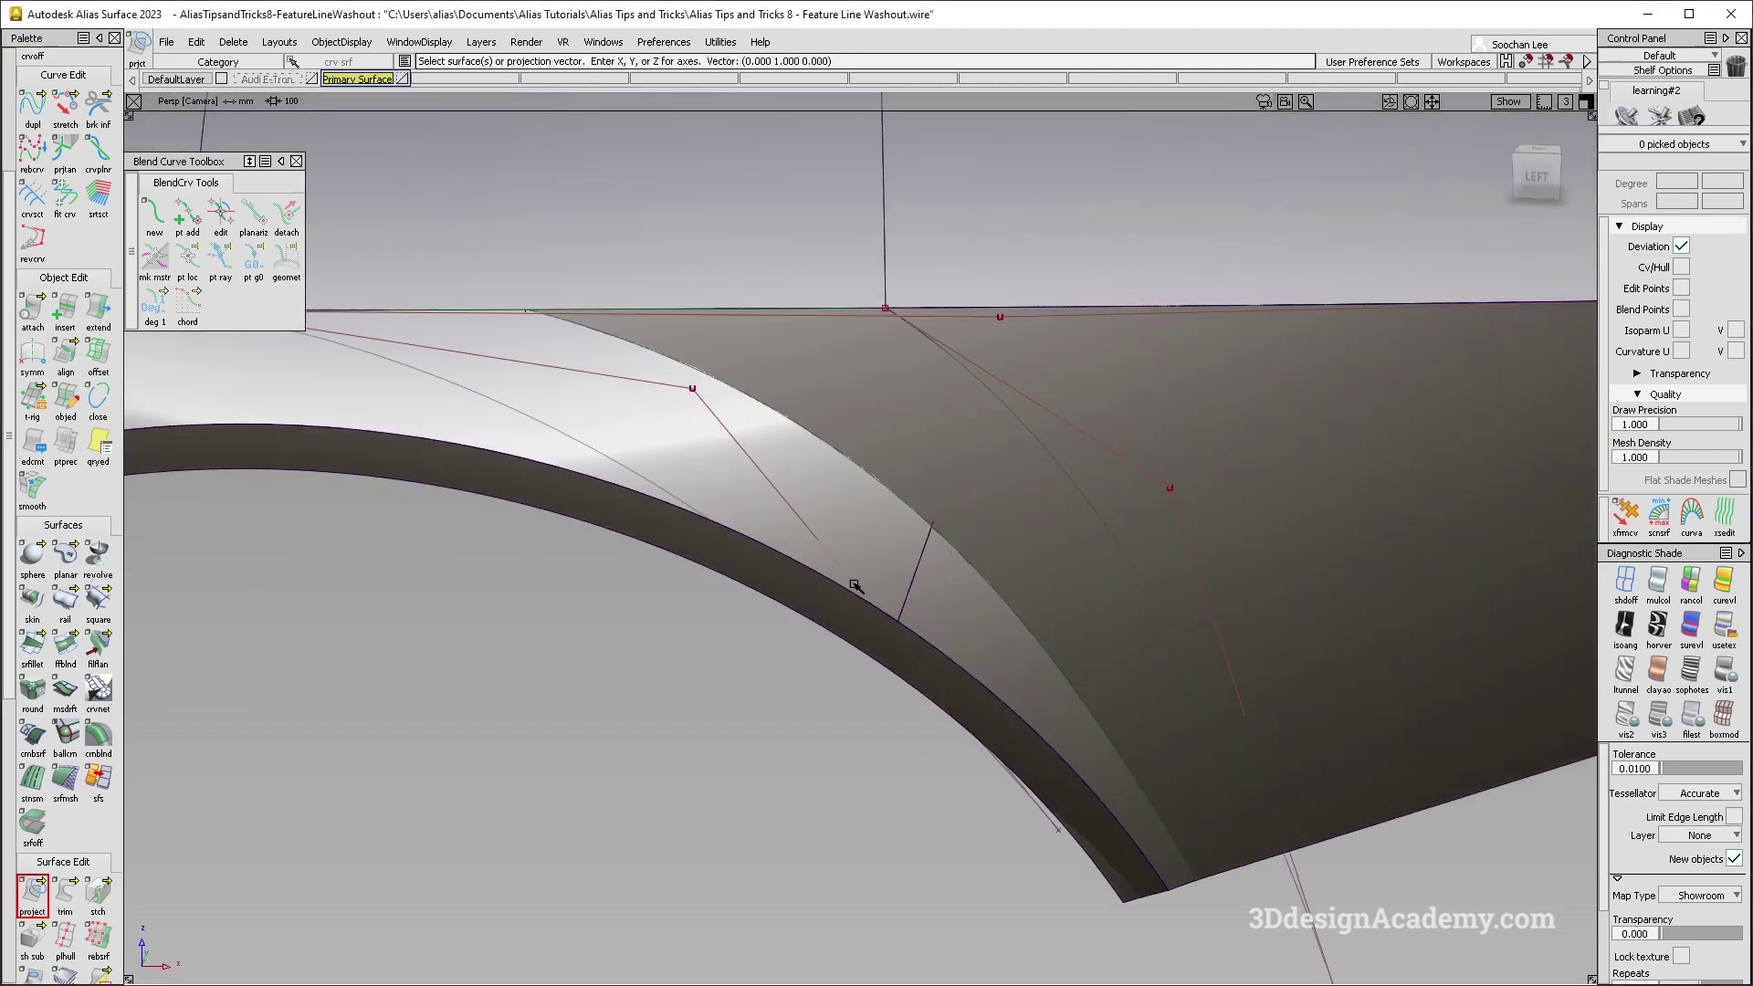
click(65, 894)
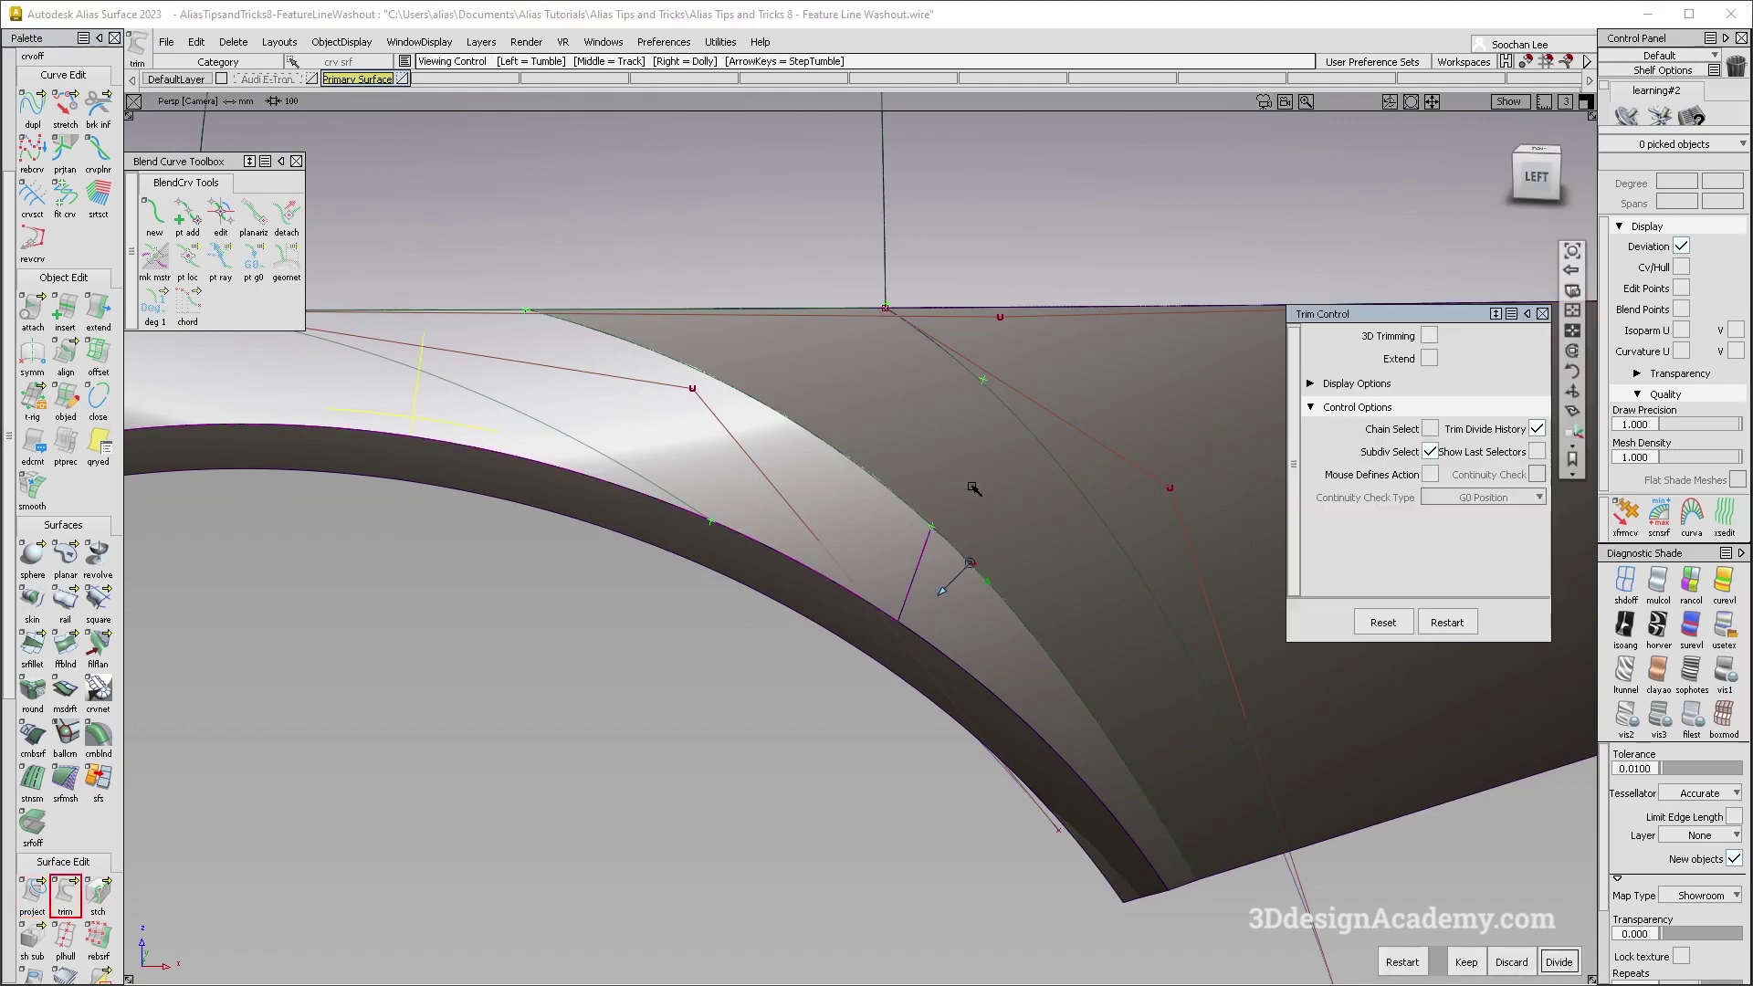
alt+shift+drag(970, 489, 1406, 722)
click(1466, 962)
click(1152, 558)
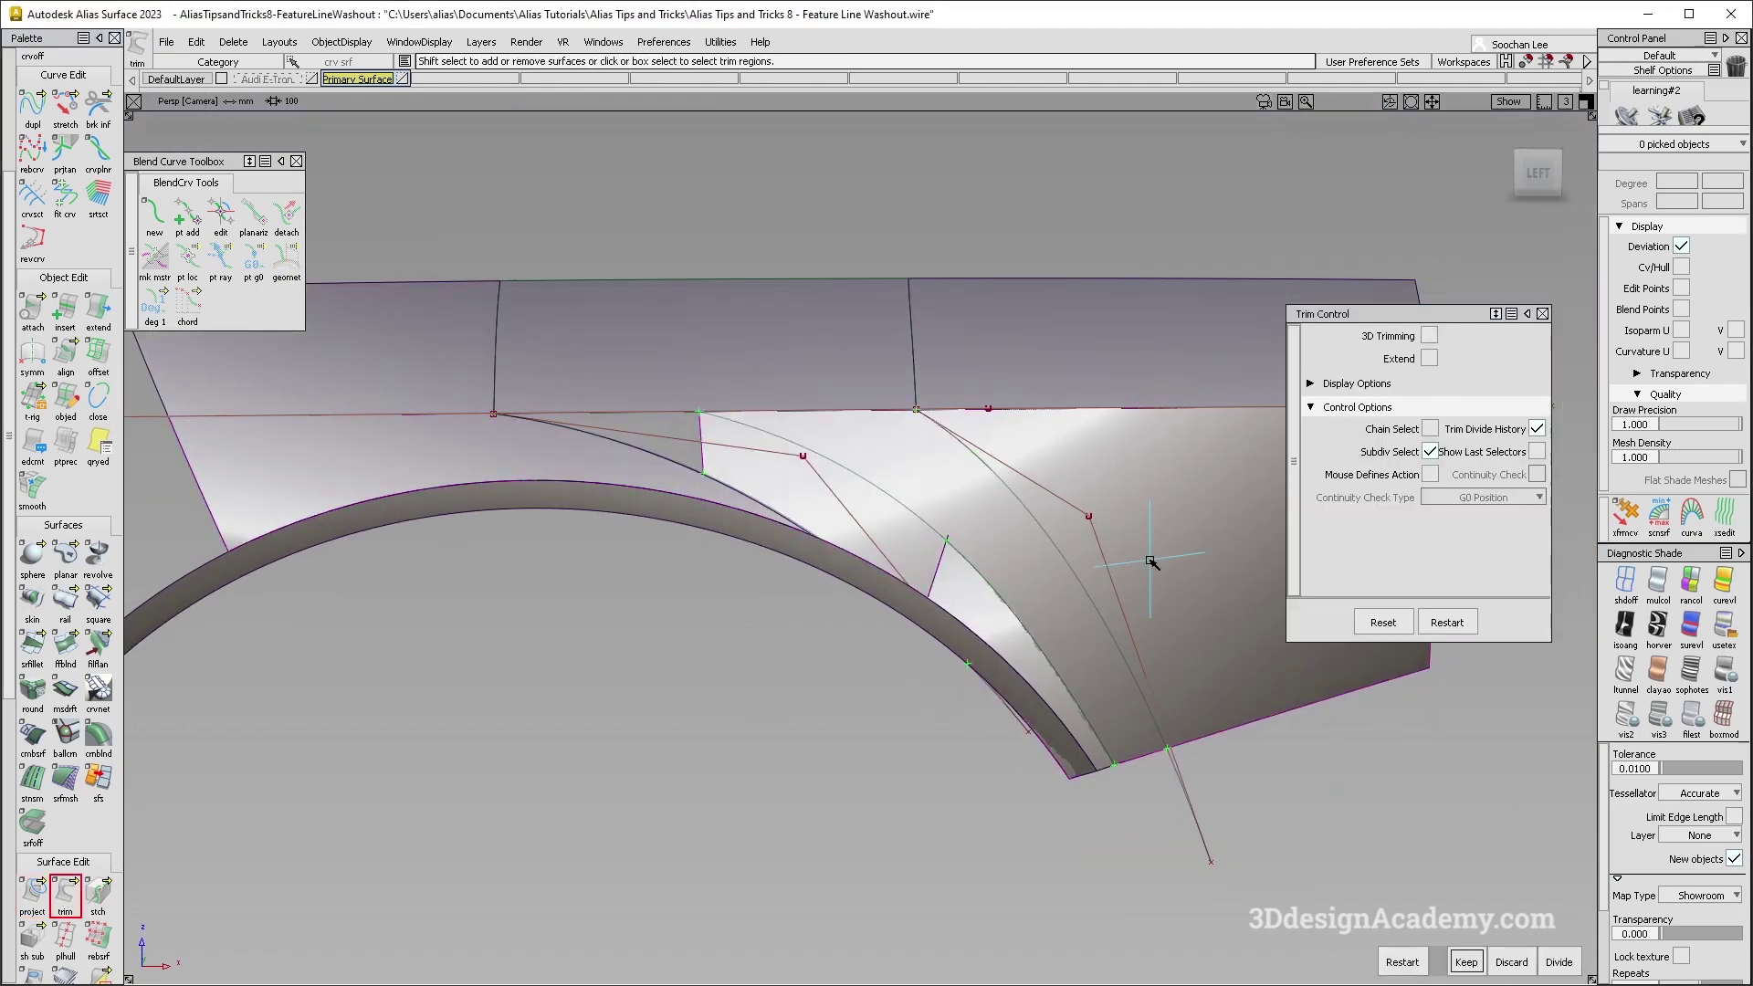
key(space)
alt+shift+middle_drag(1048, 552, 1046, 552)
mouse_move(1046, 552)
alt+shift+mouse_down()
mouse_move(1048, 704)
mouse_move(1059, 592)
alt+shift+mouse_up()
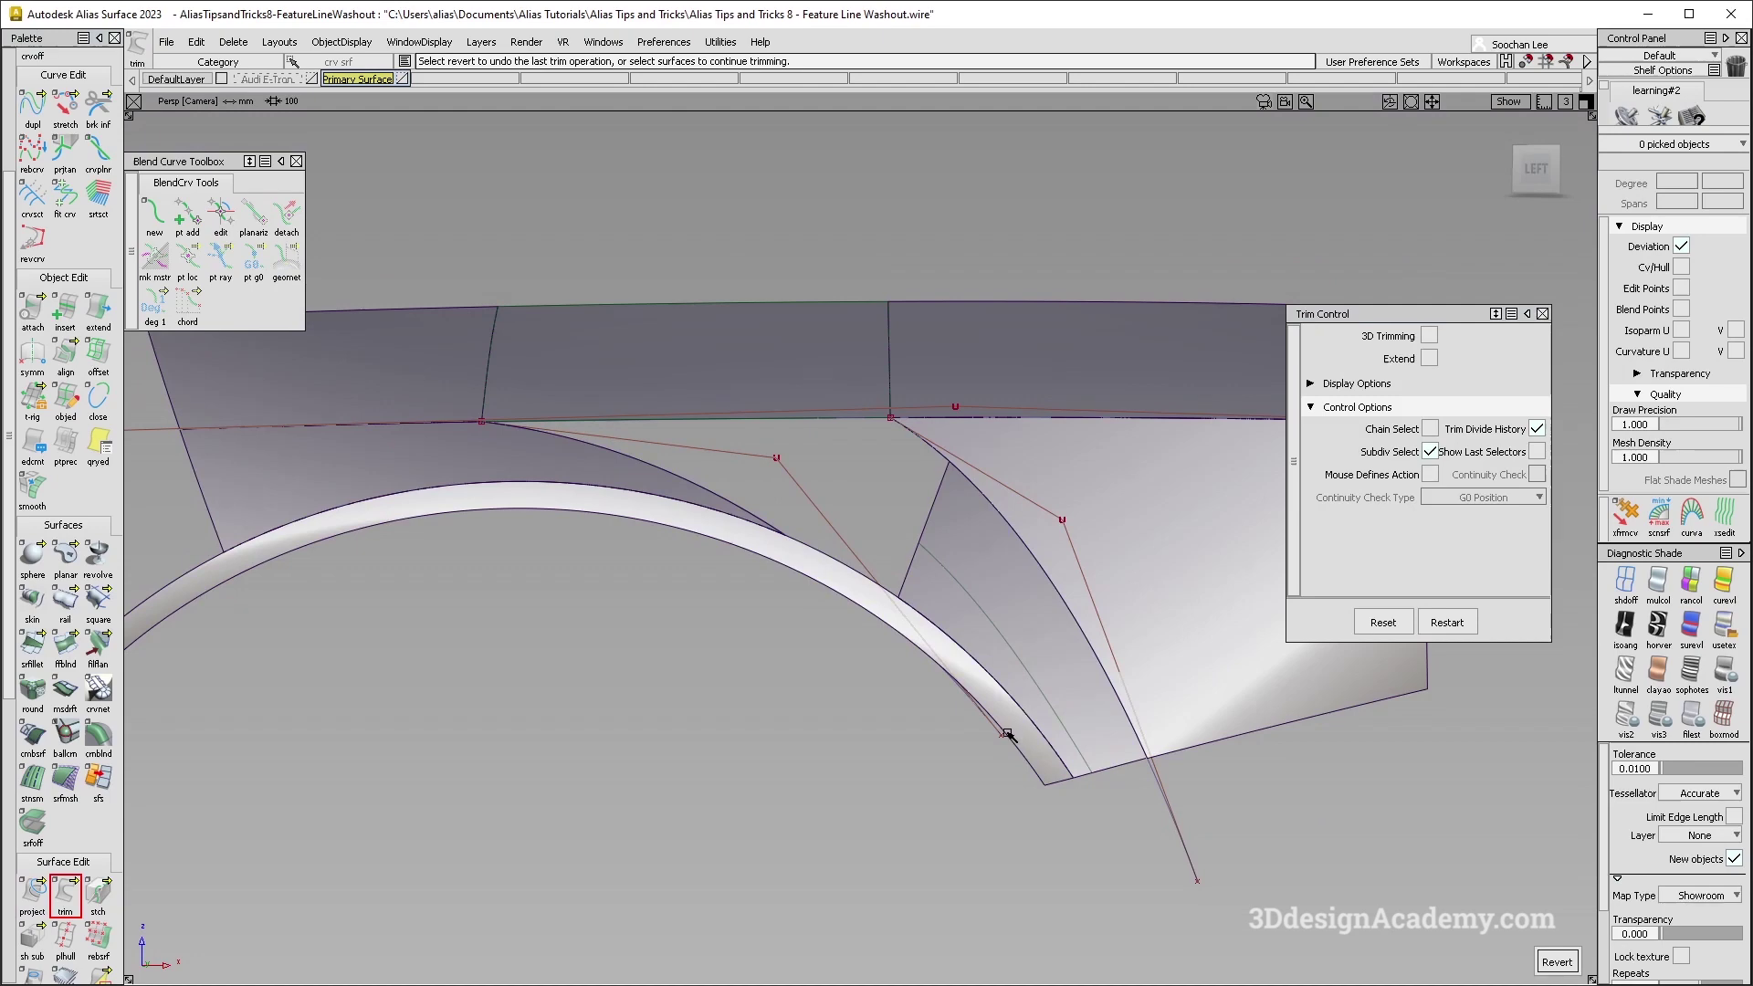
Create layer L2 and assign the leftover strip surface behind the wheel arch to it.
alt+shift+drag(947, 689, 957, 575)
click(983, 598)
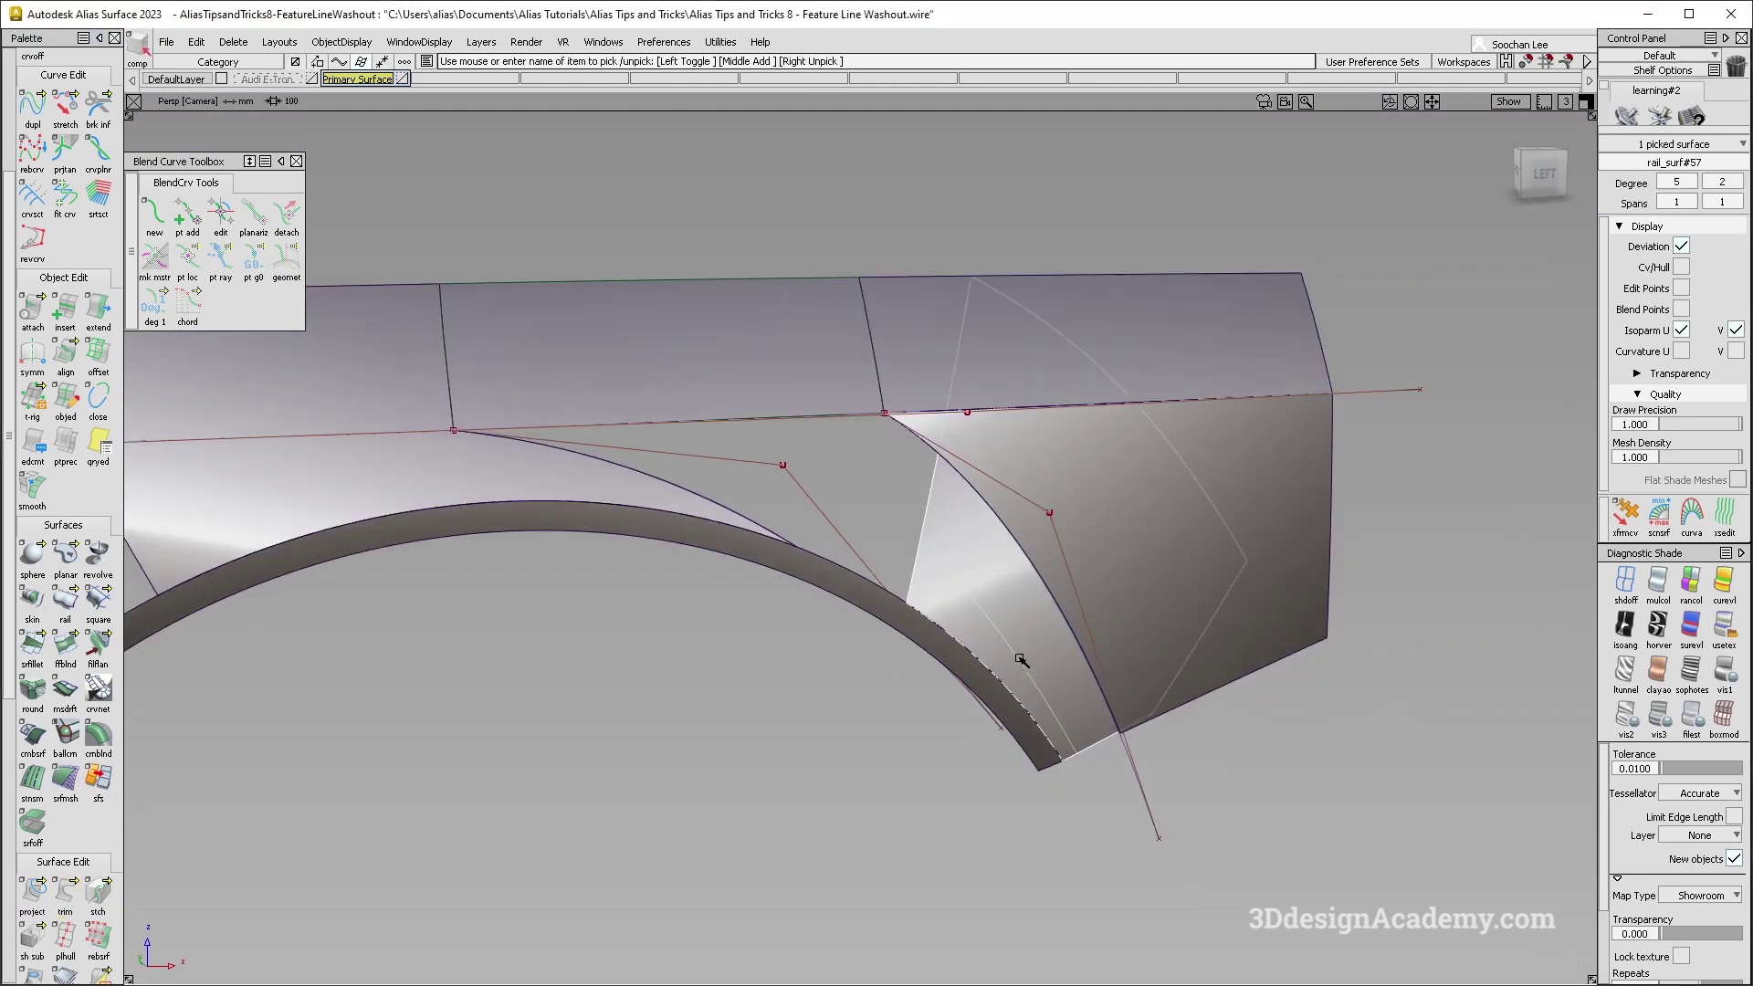
alt+shift+drag(703, 215, 726, 199)
click(481, 42)
click(483, 64)
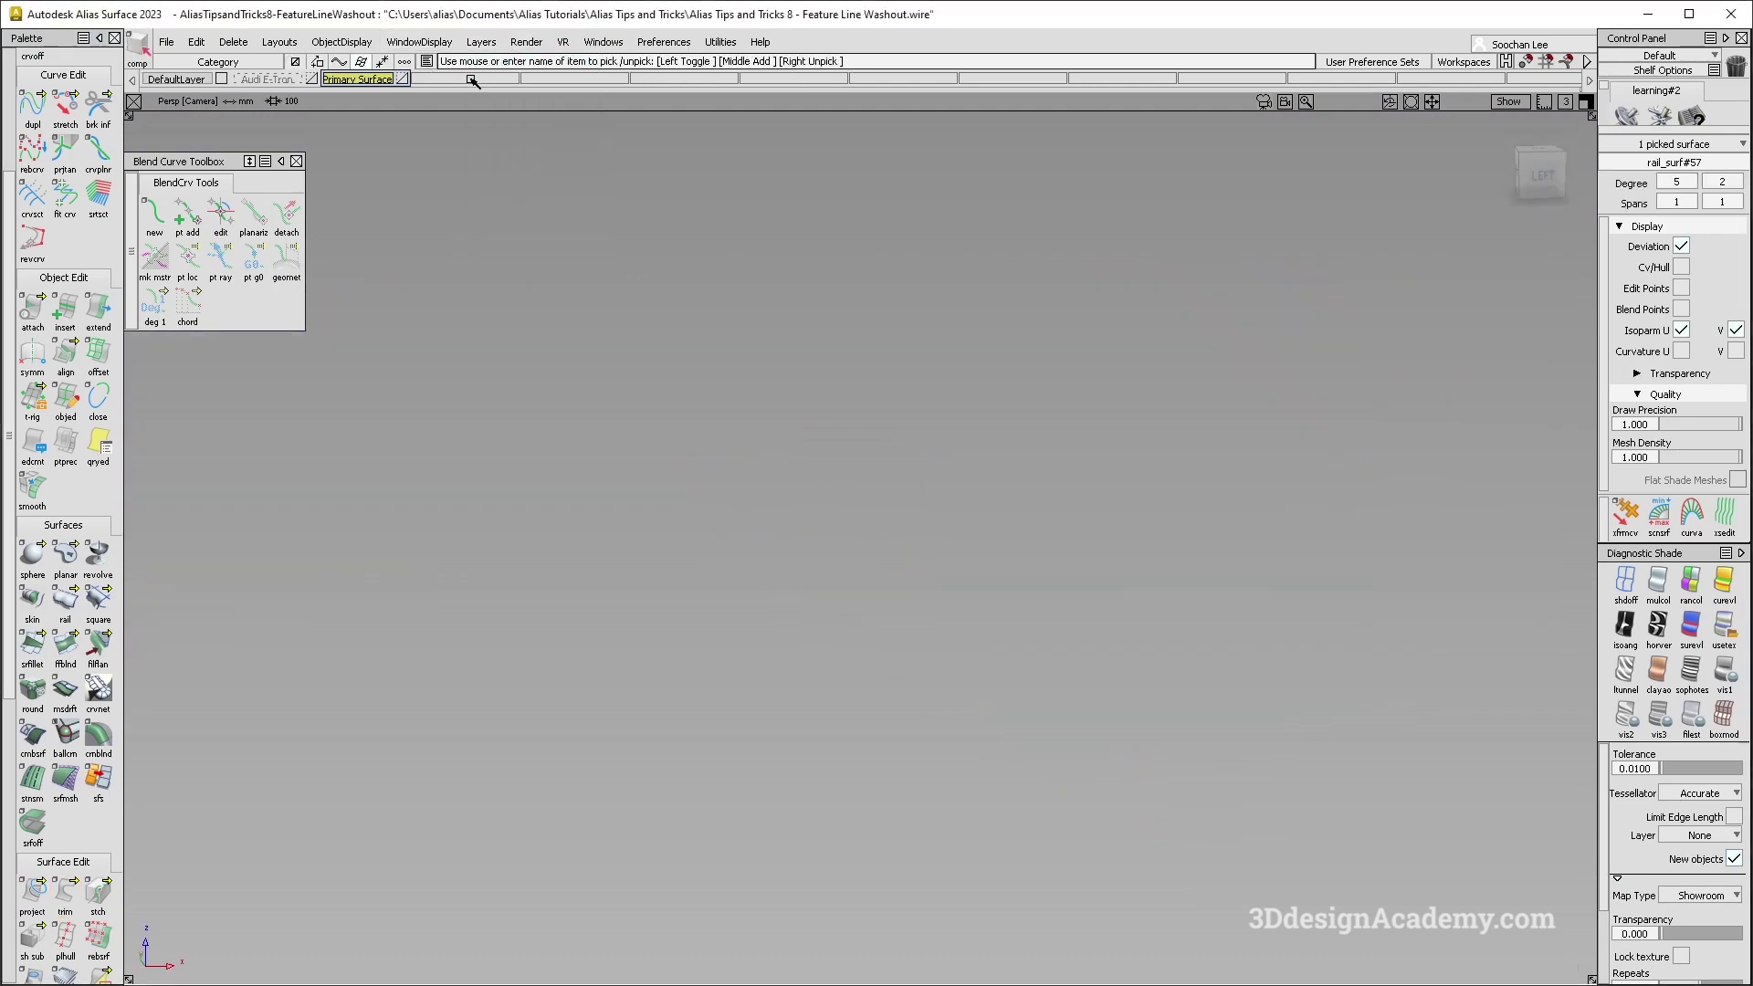
click(473, 81)
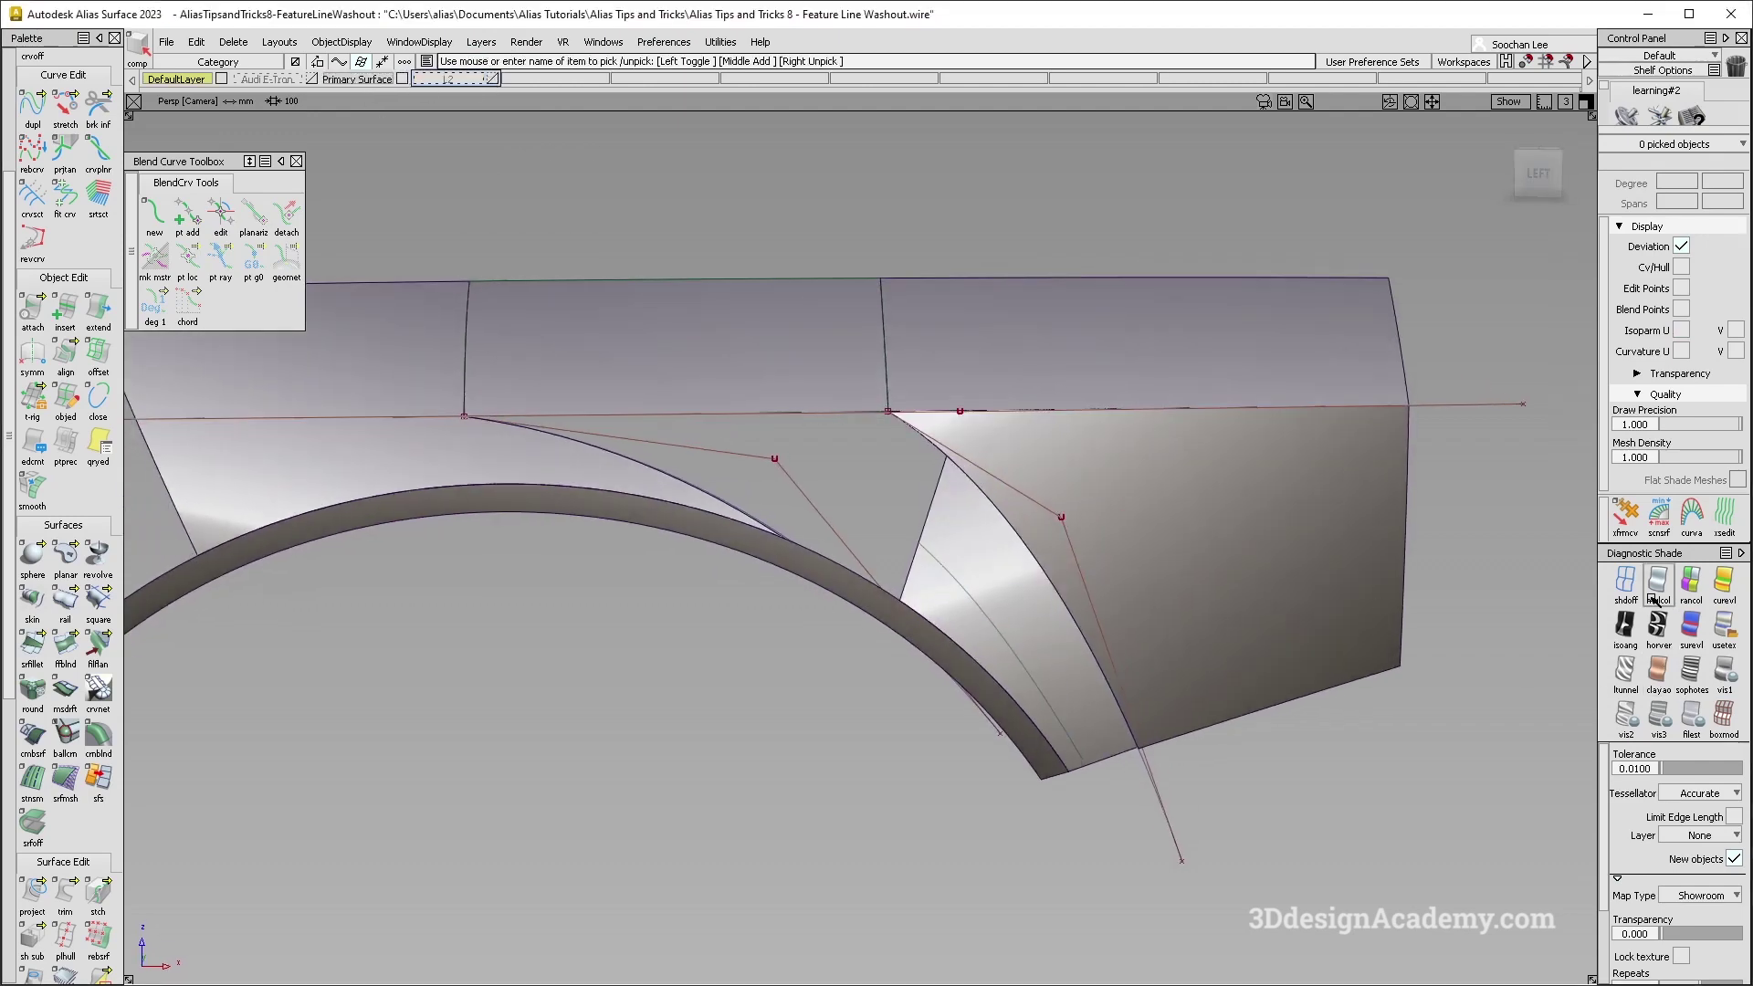
Try a freeform blend between the trimmed edges of the front arch surface and the rear lower surface.
alt+shift+drag(983, 498, 785, 539)
ctrl+shift+drag(704, 493, 653, 392)
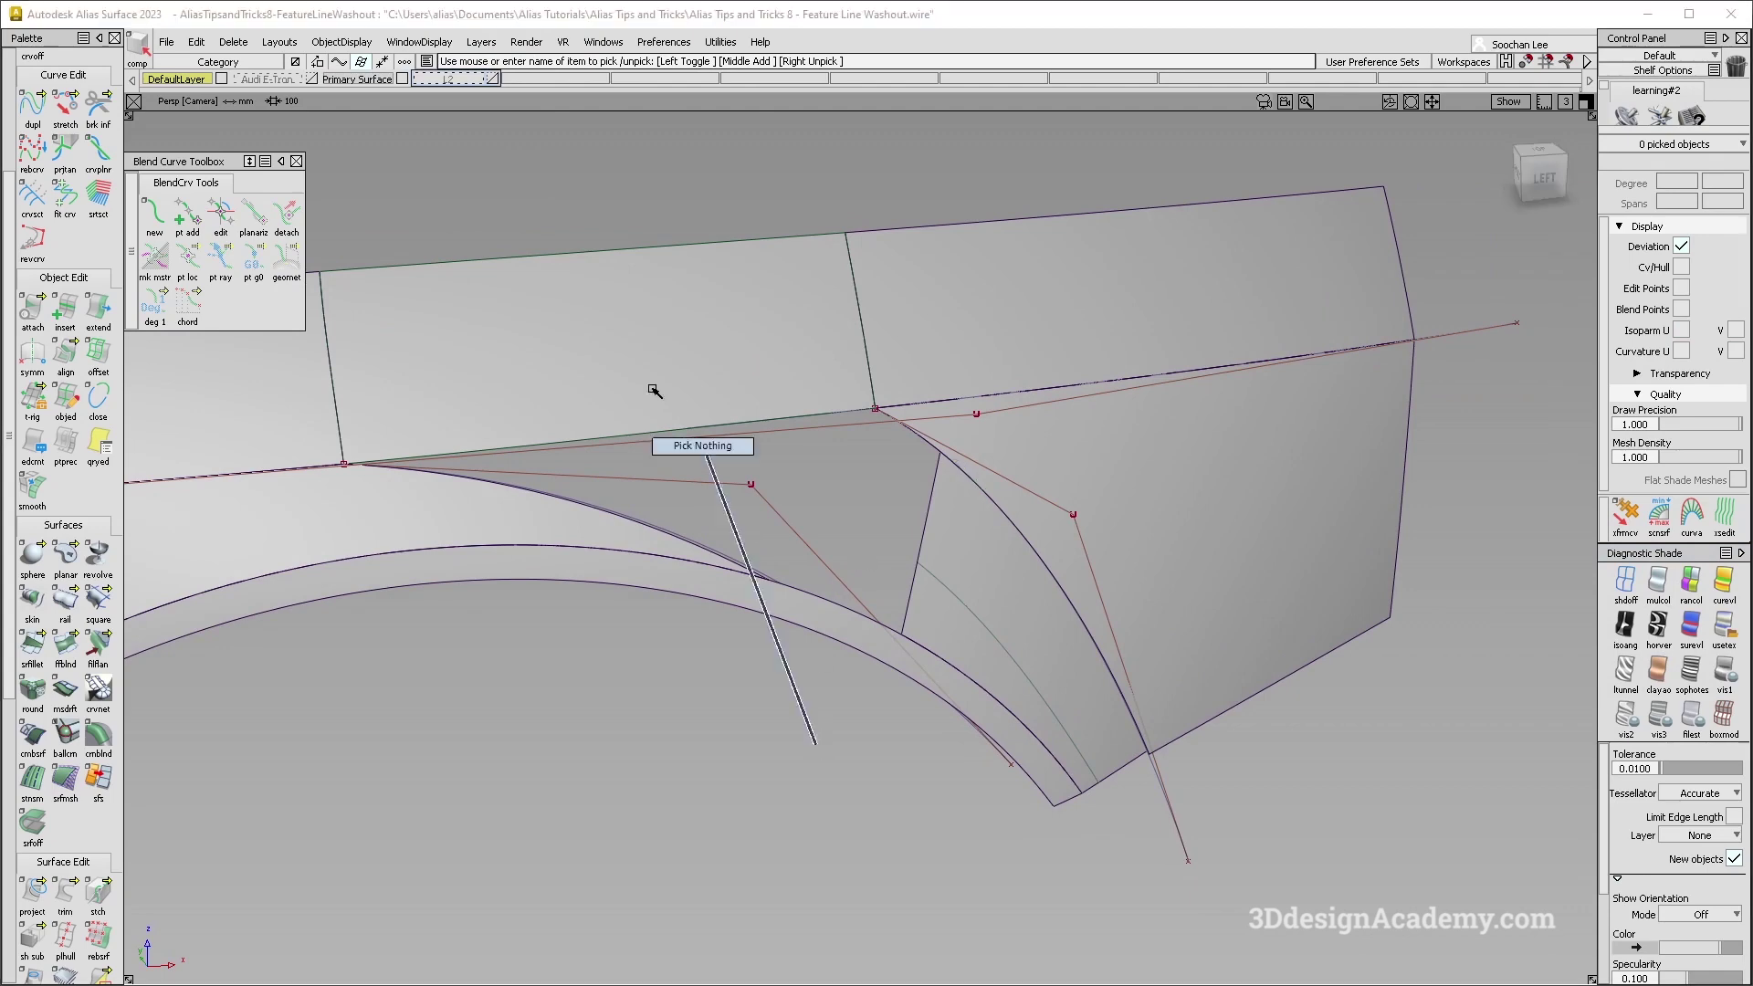
click(66, 650)
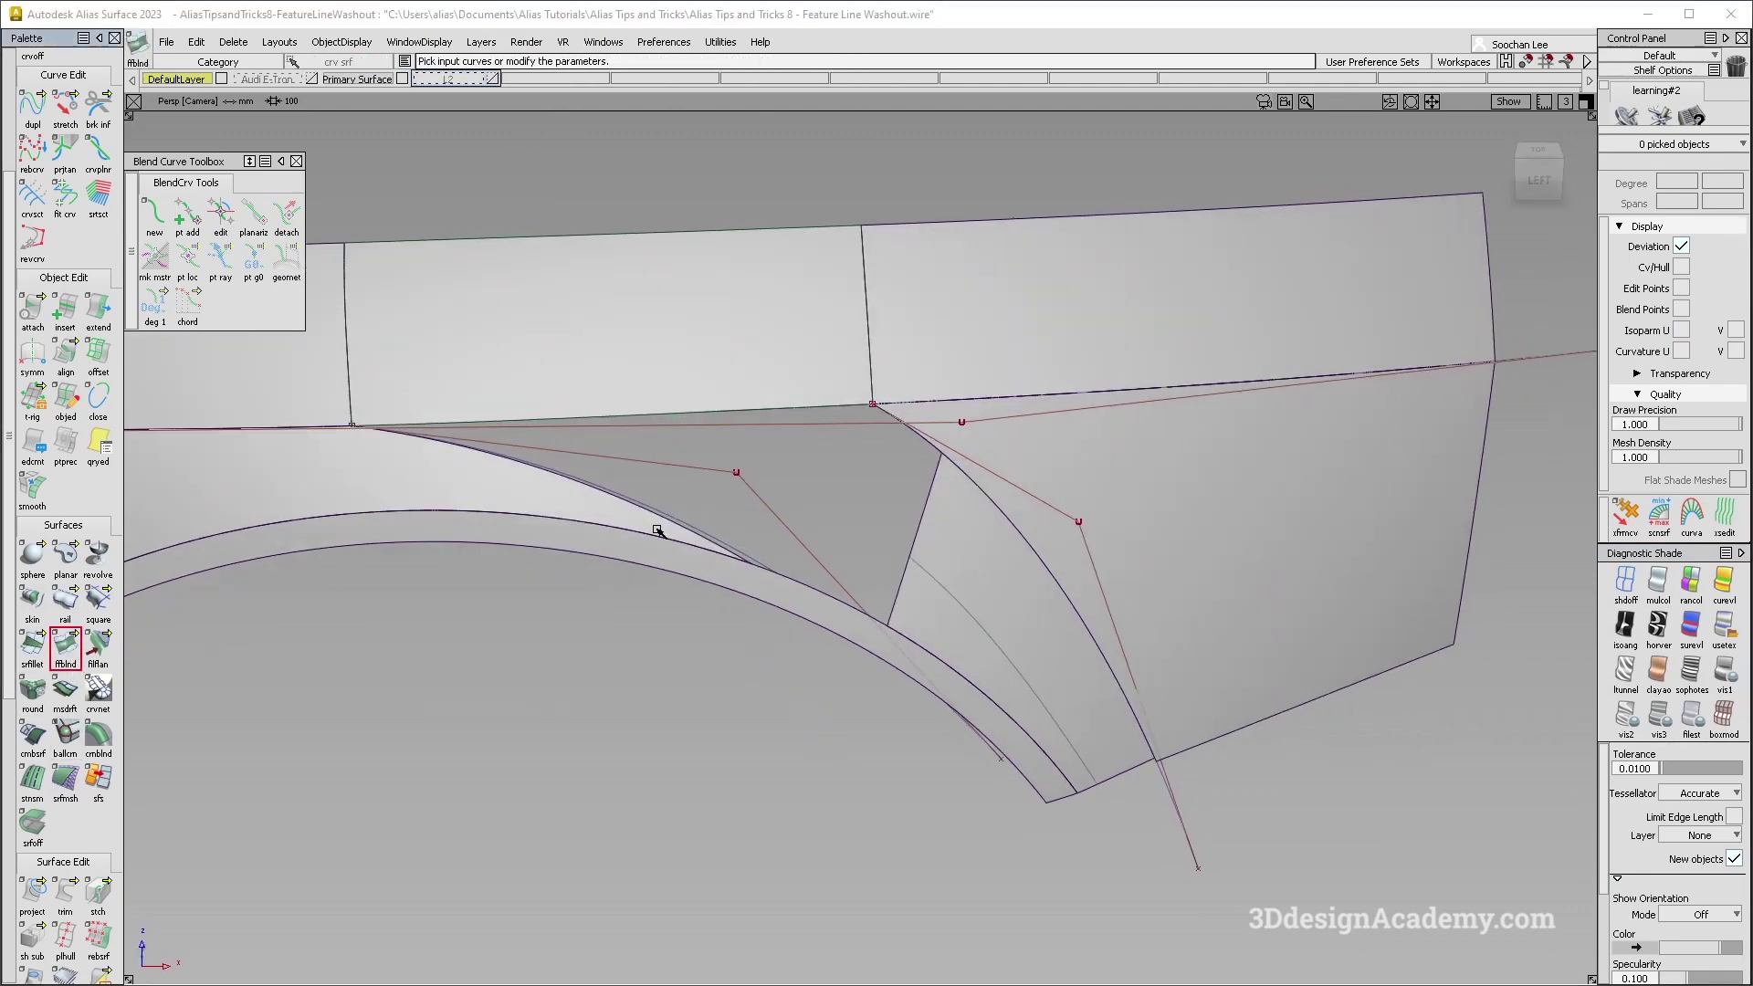
click(657, 530)
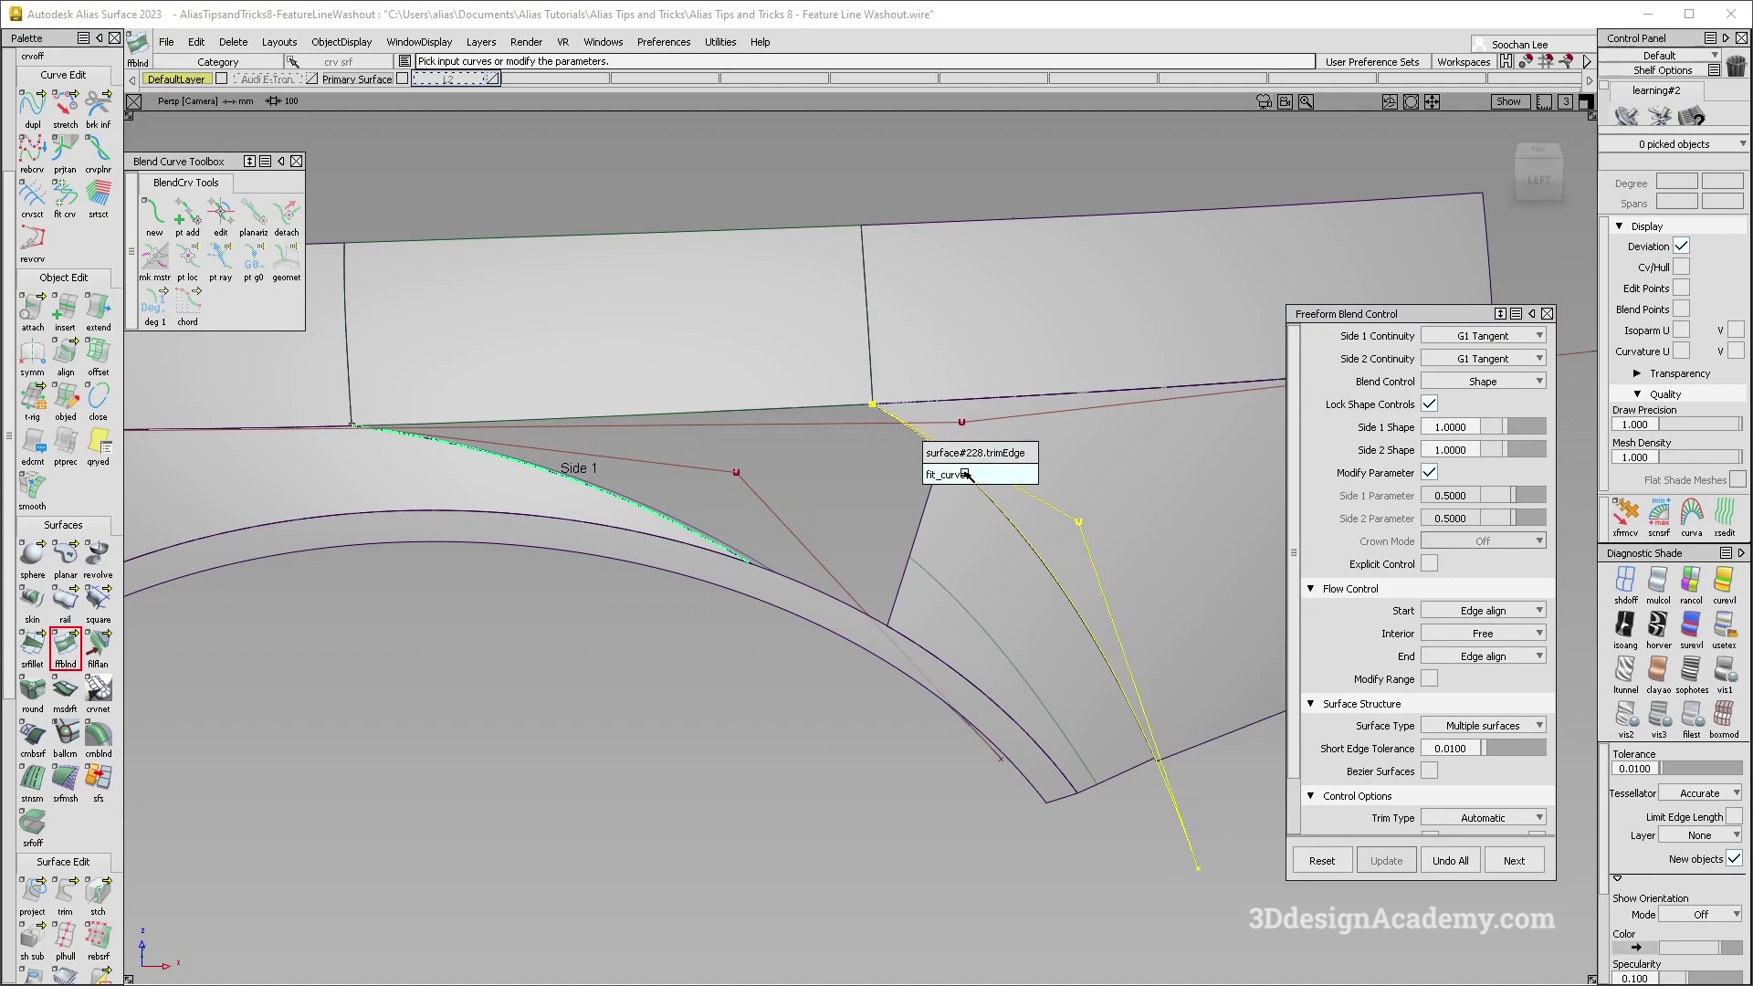
click(925, 445)
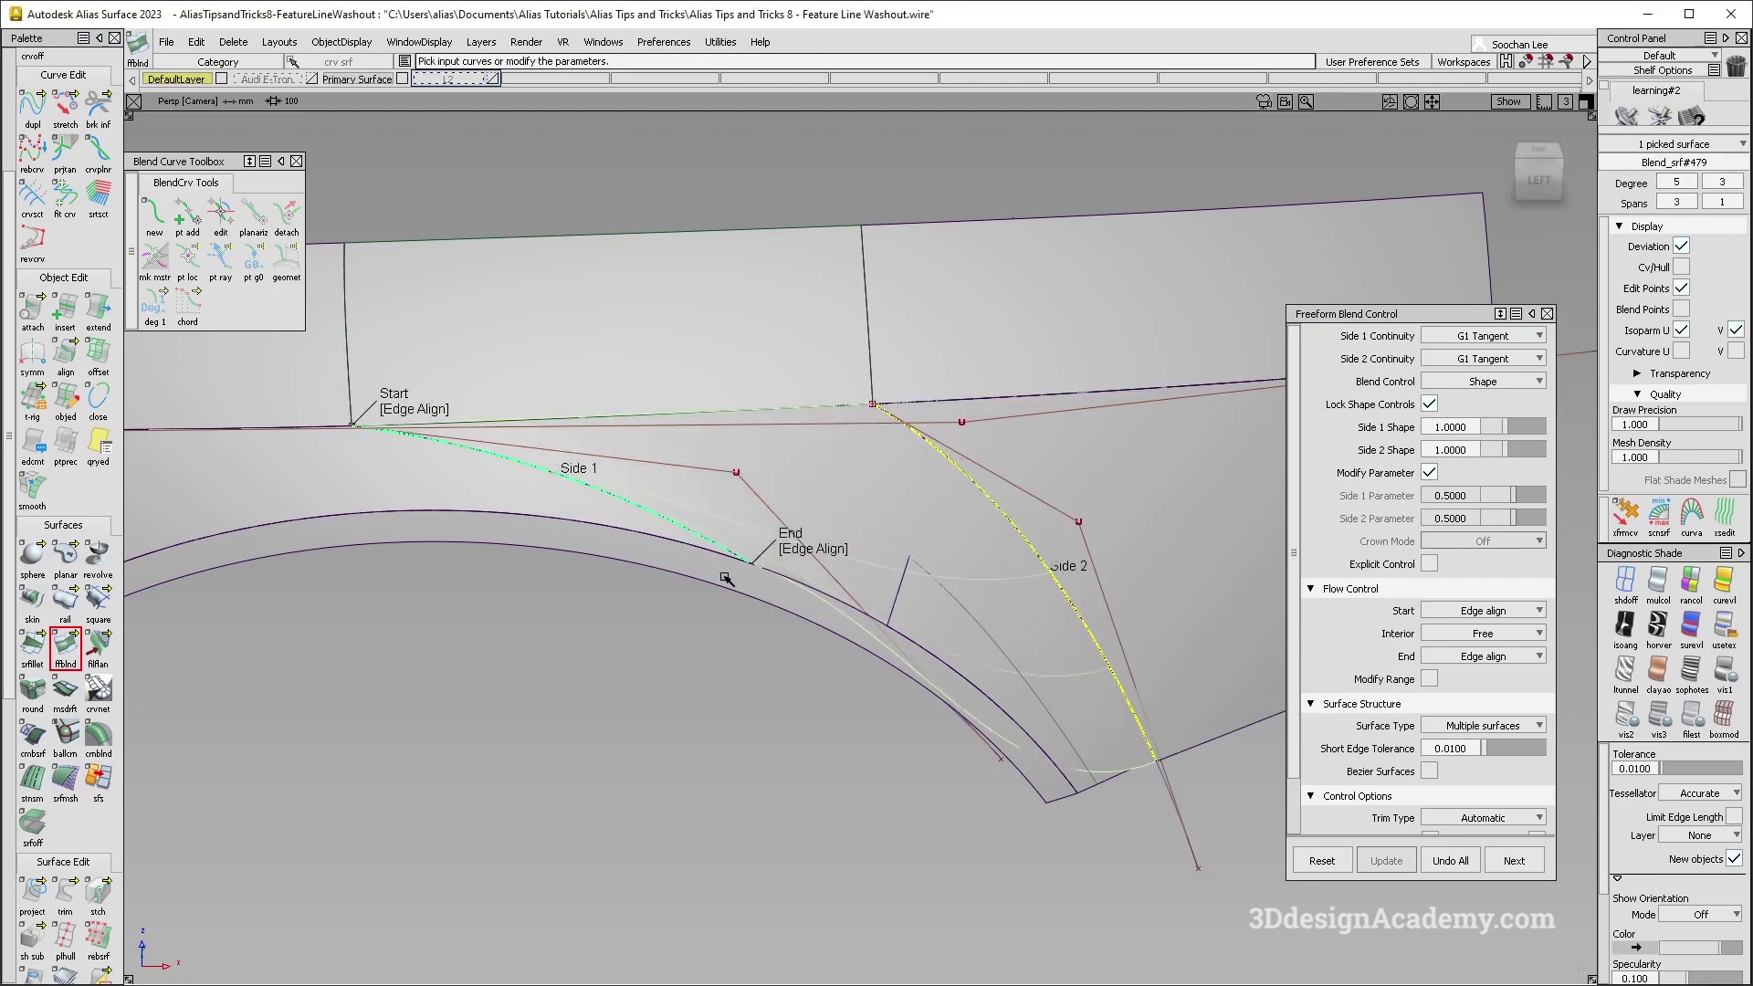
Set both sides of the freeform blend to G2 Curvature continuity.
click(1498, 336)
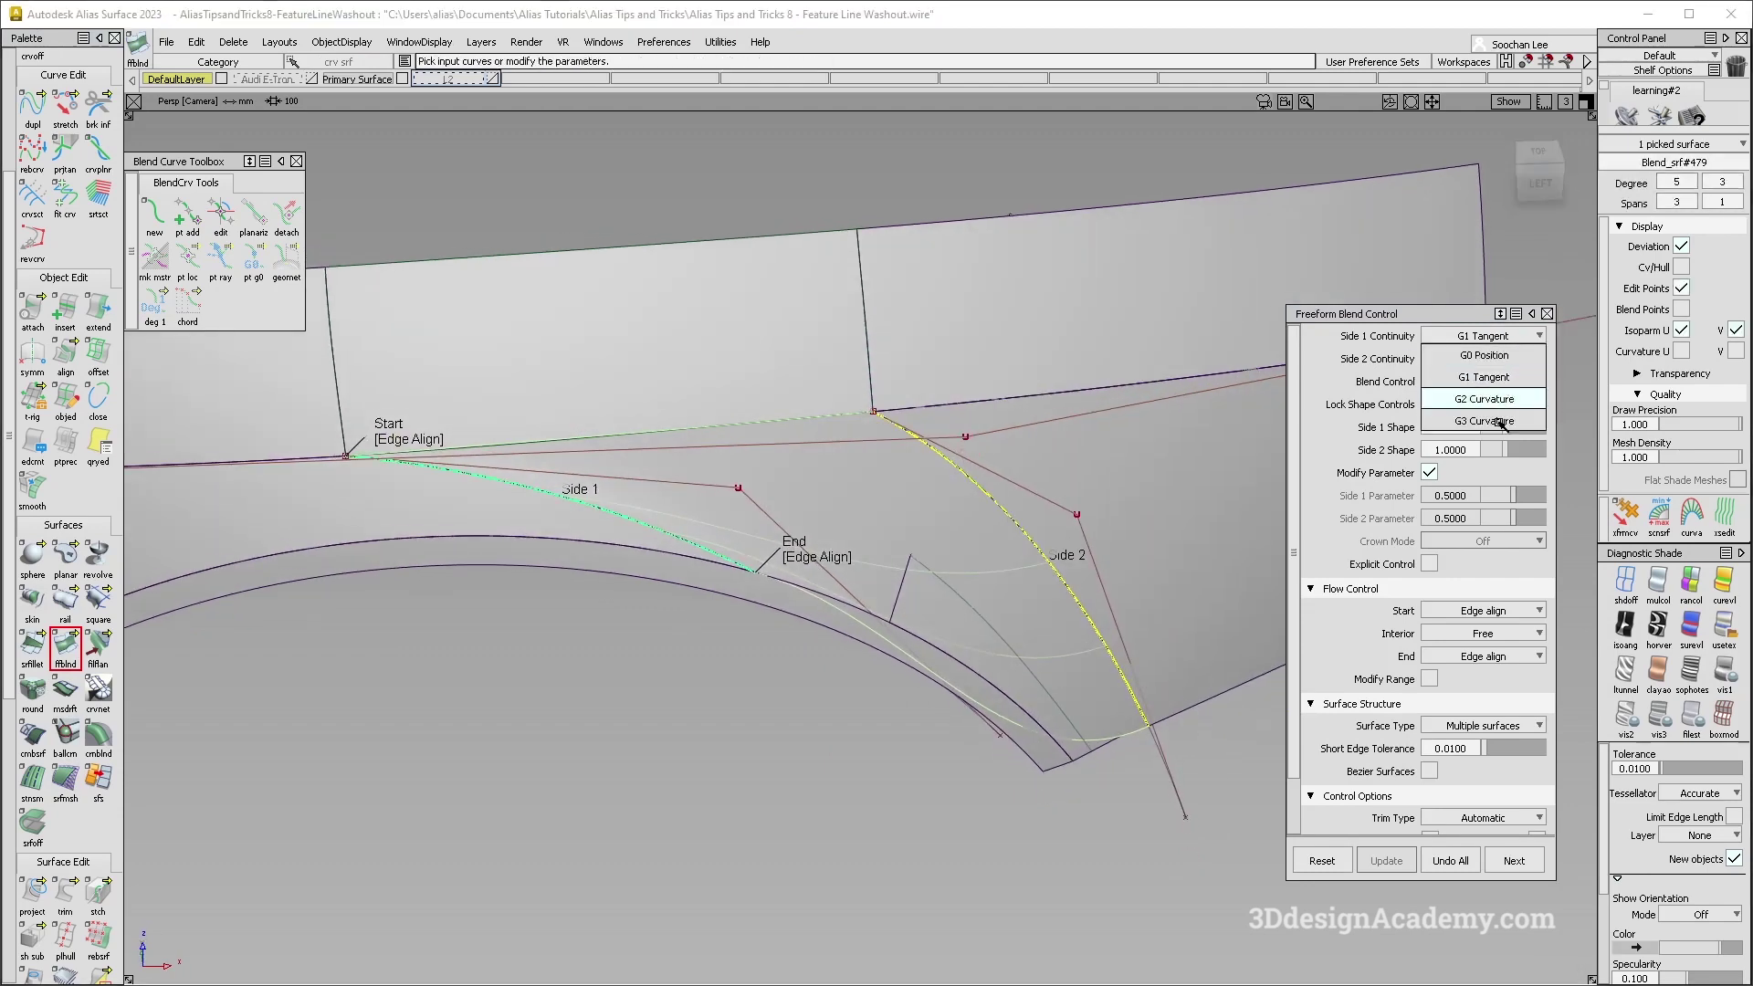
click(1497, 402)
click(1518, 357)
click(1497, 425)
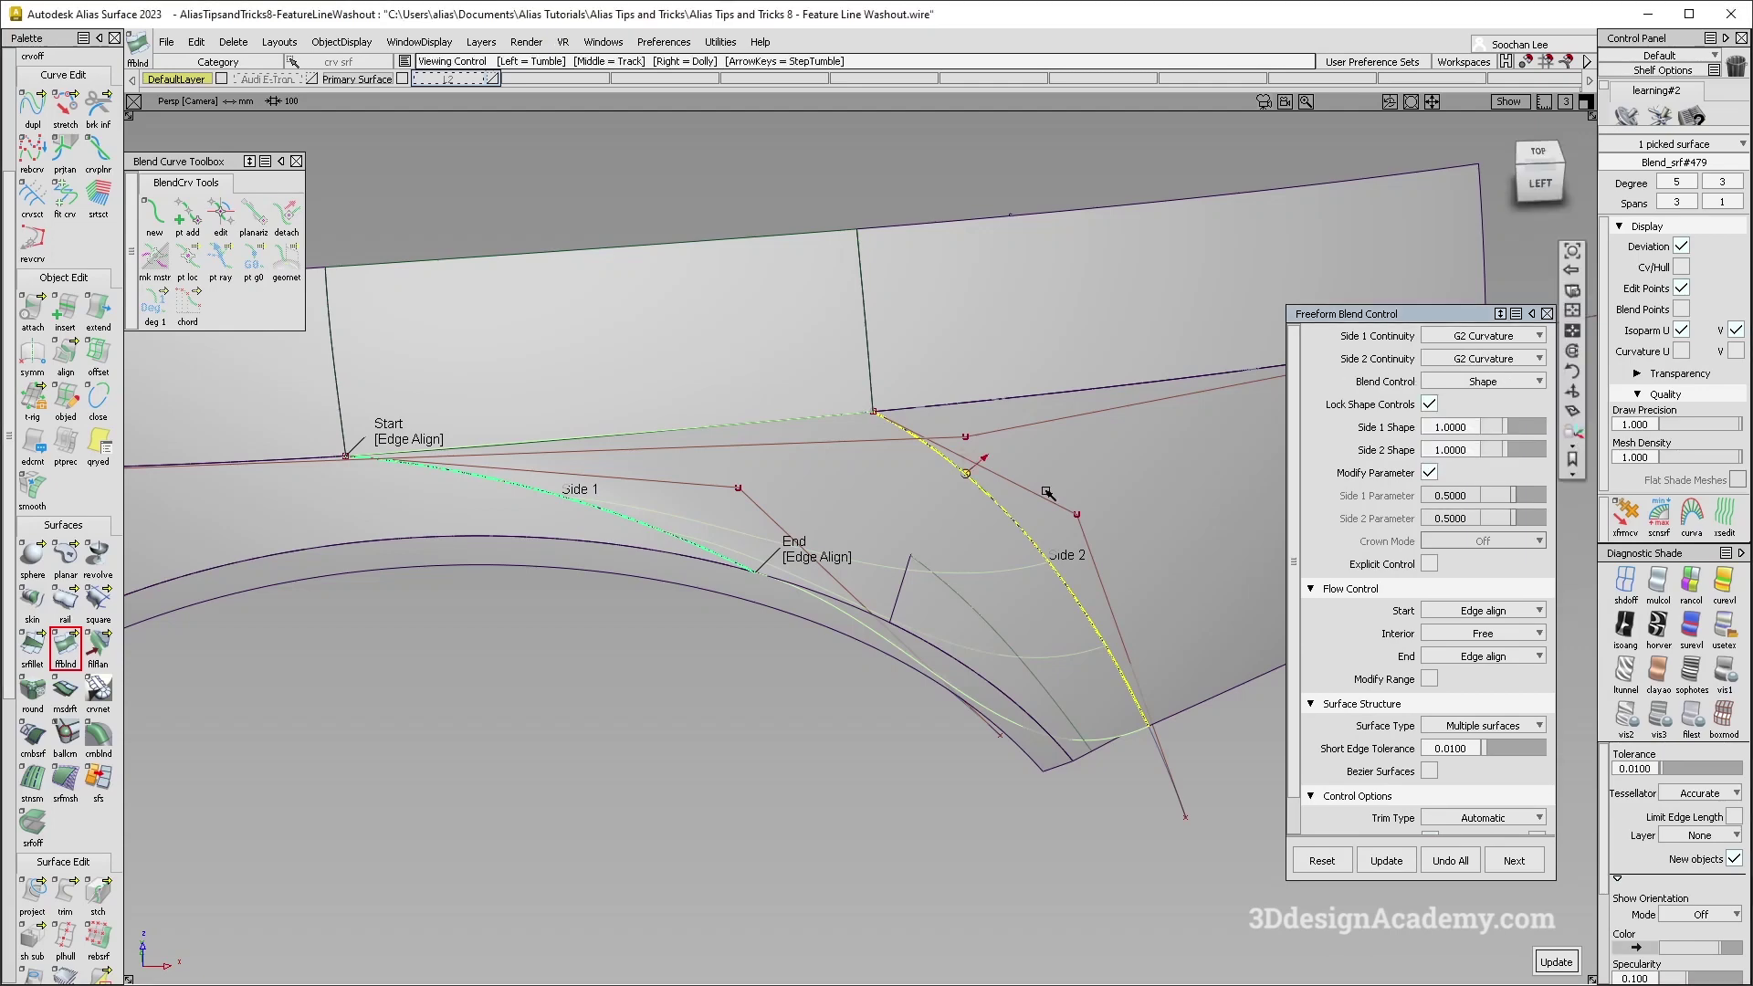
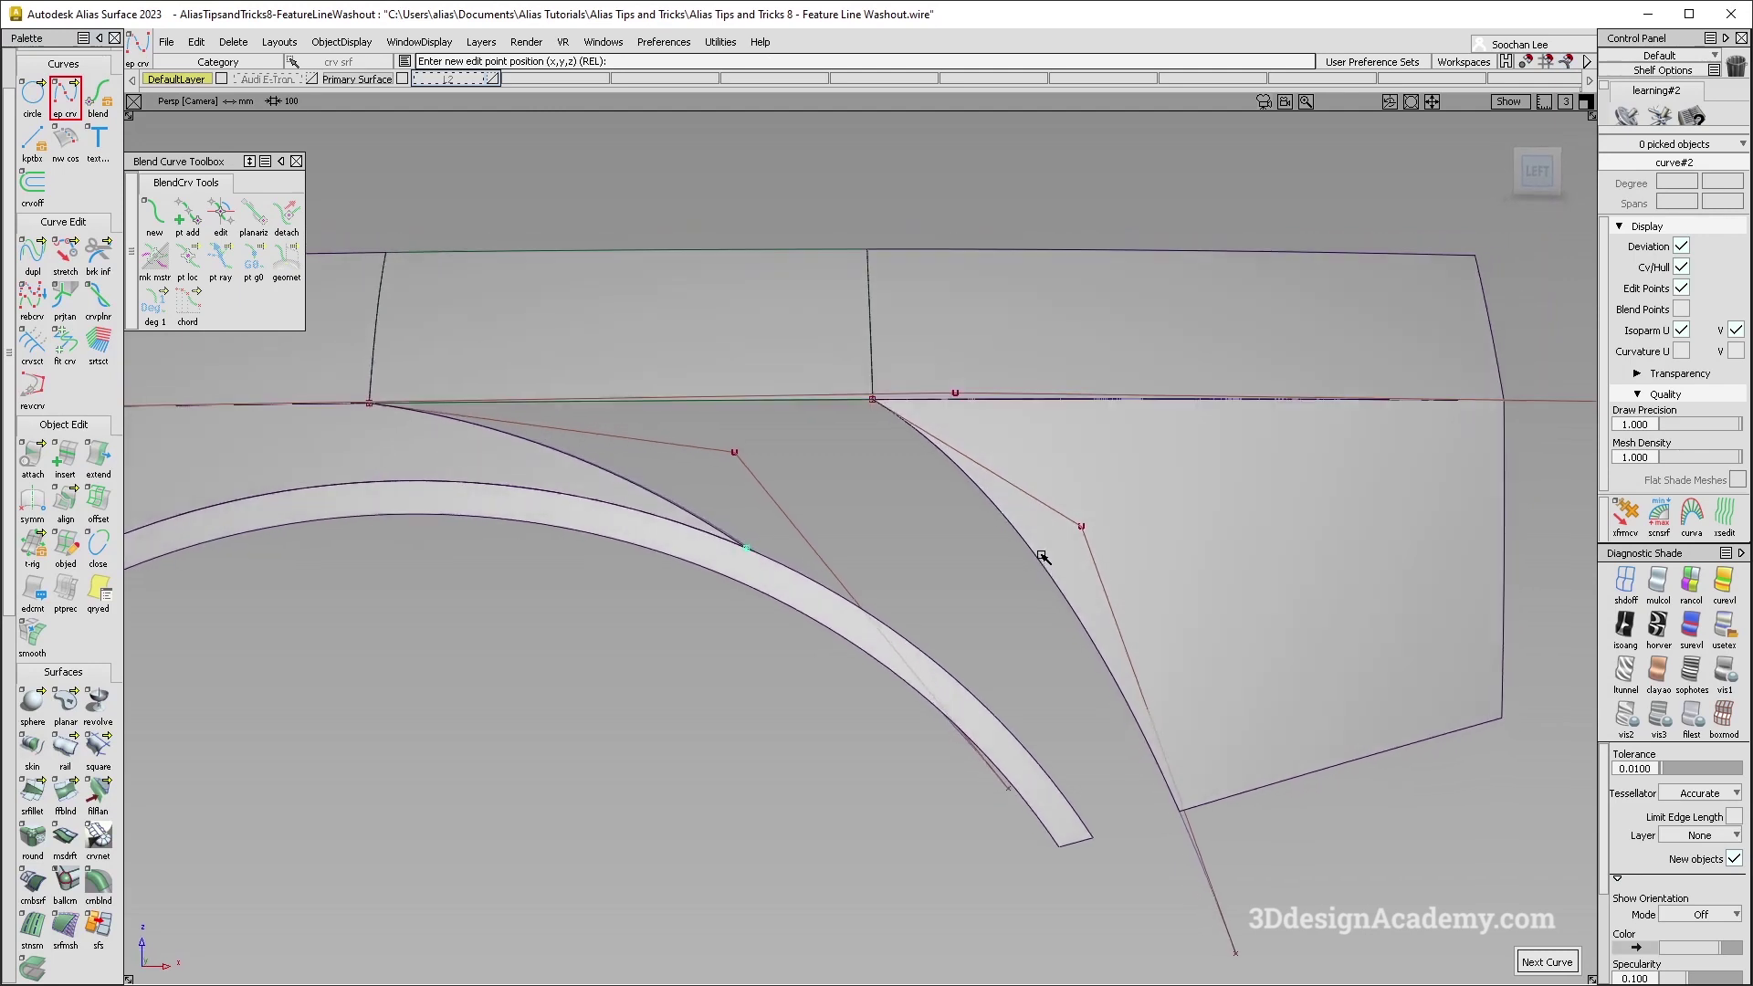
Assign the two fitted curves and the unfinished edit-point curve to layer L2.
ctrl+shift+drag(867, 545, 767, 517)
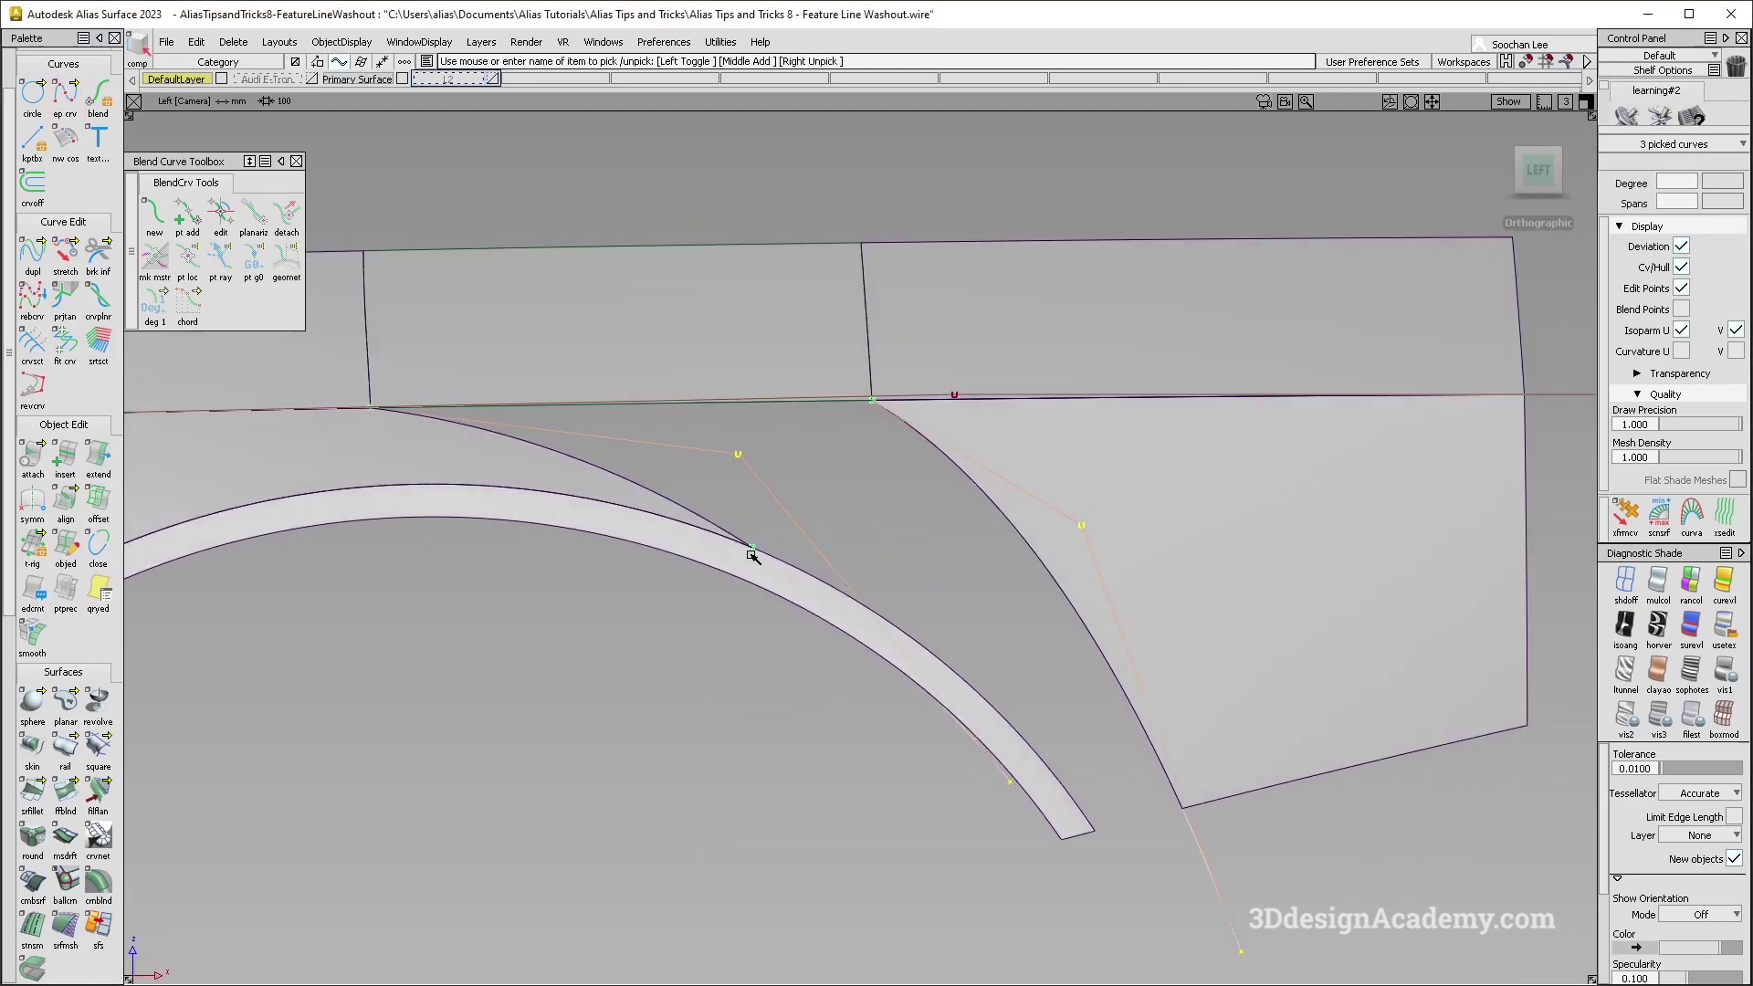
drag(466, 80, 471, 97)
ctrl+shift+drag(822, 681, 680, 346)
Draw an edit-point curve from the arch surface's lower trimmed corner to the rear trimmed edge, and scale it up past both ends.
click(66, 96)
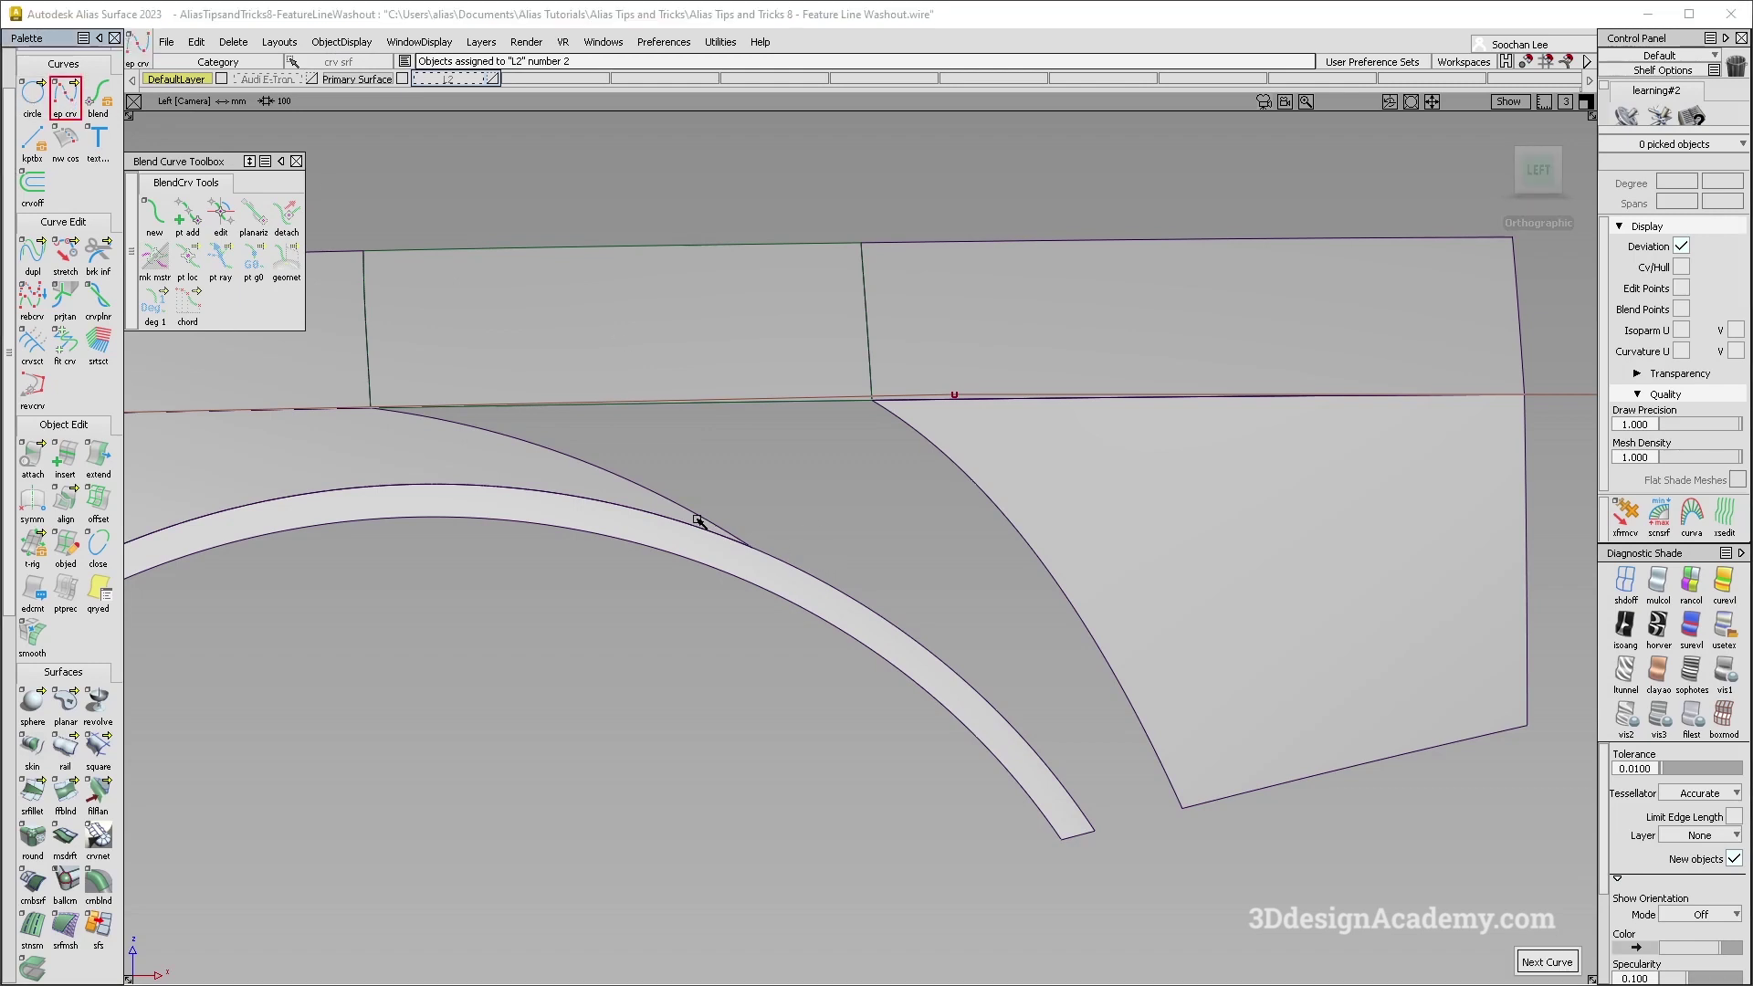
click(751, 546)
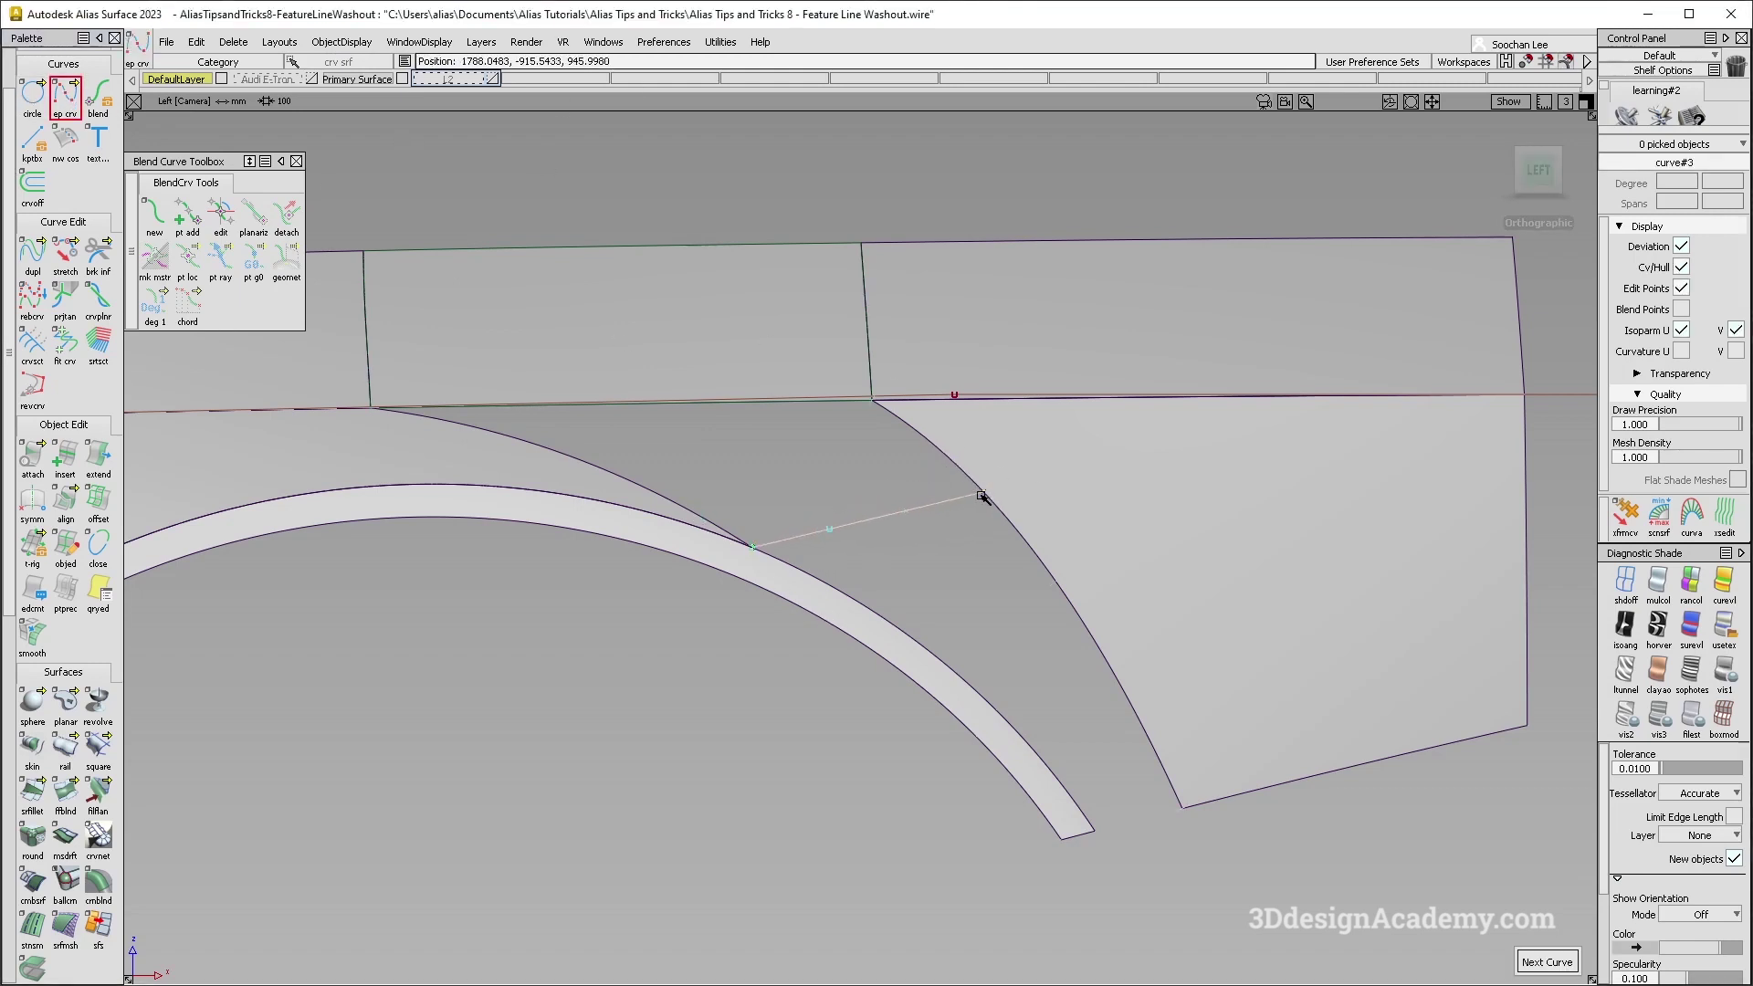
ctrl+shift+drag(826, 443, 941, 527)
ctrl+shift+right_drag(814, 556, 907, 621)
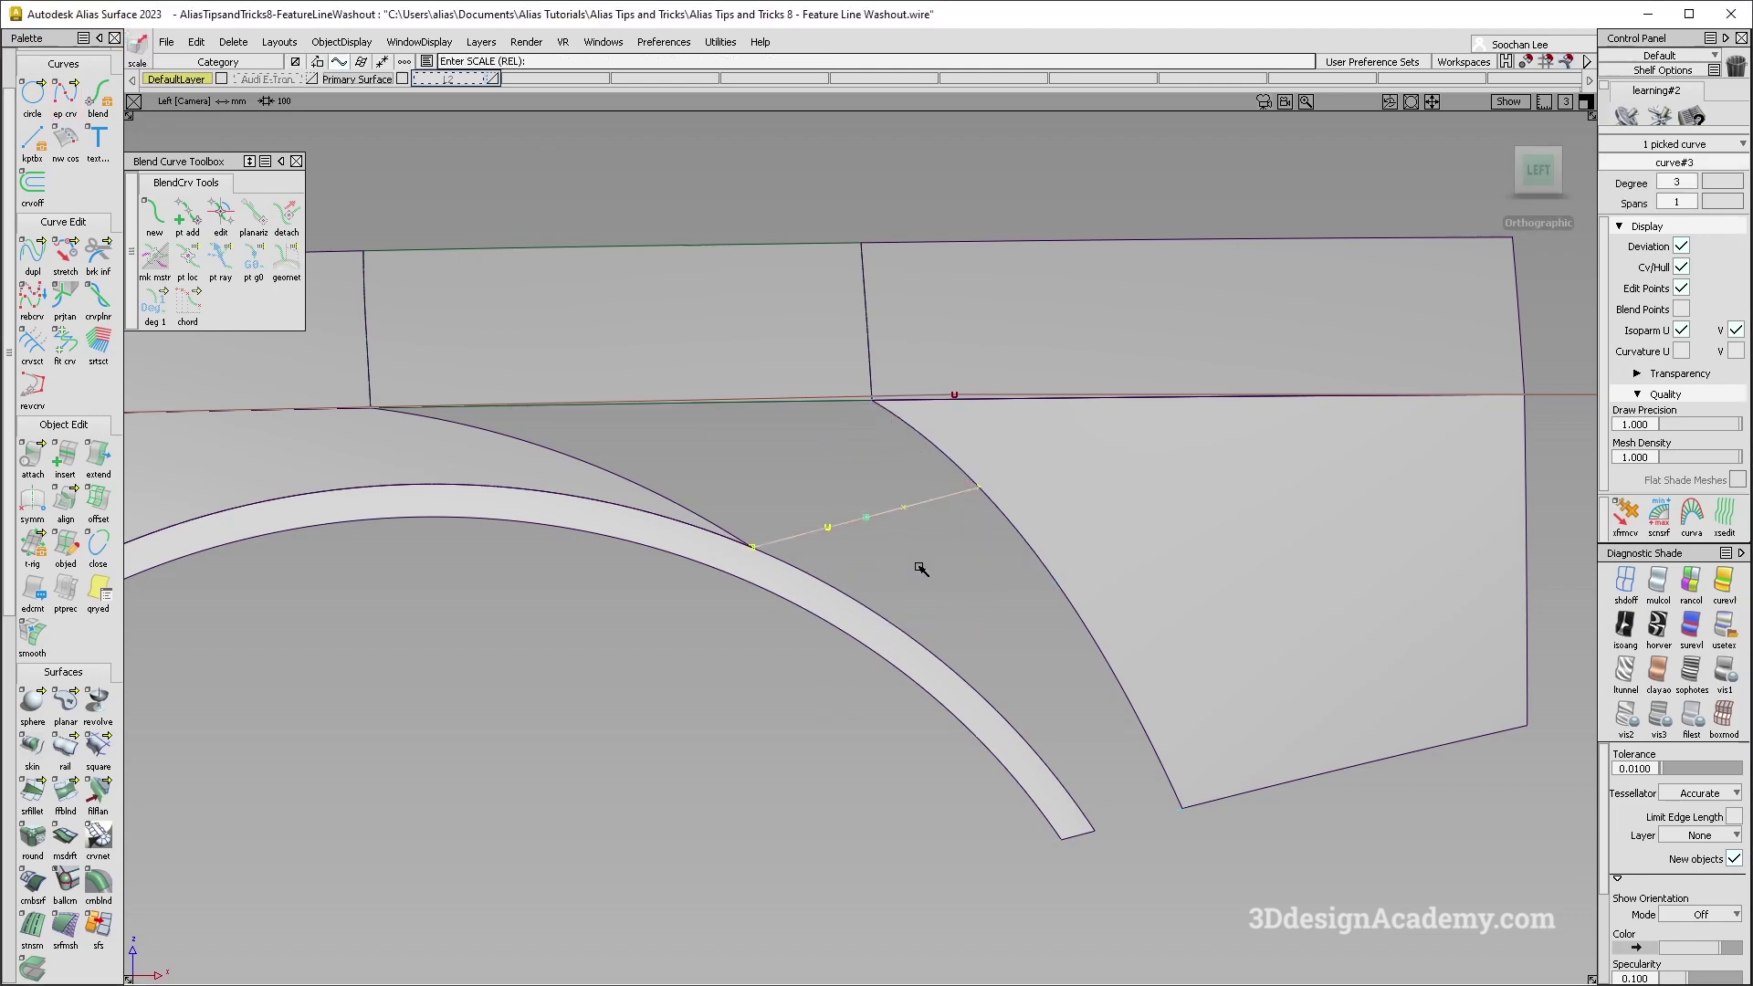
ctrl+shift+drag(931, 654, 882, 456)
alt+shift+middle_drag(882, 519, 869, 525)
ctrl+shift+drag(501, 524, 402, 517)
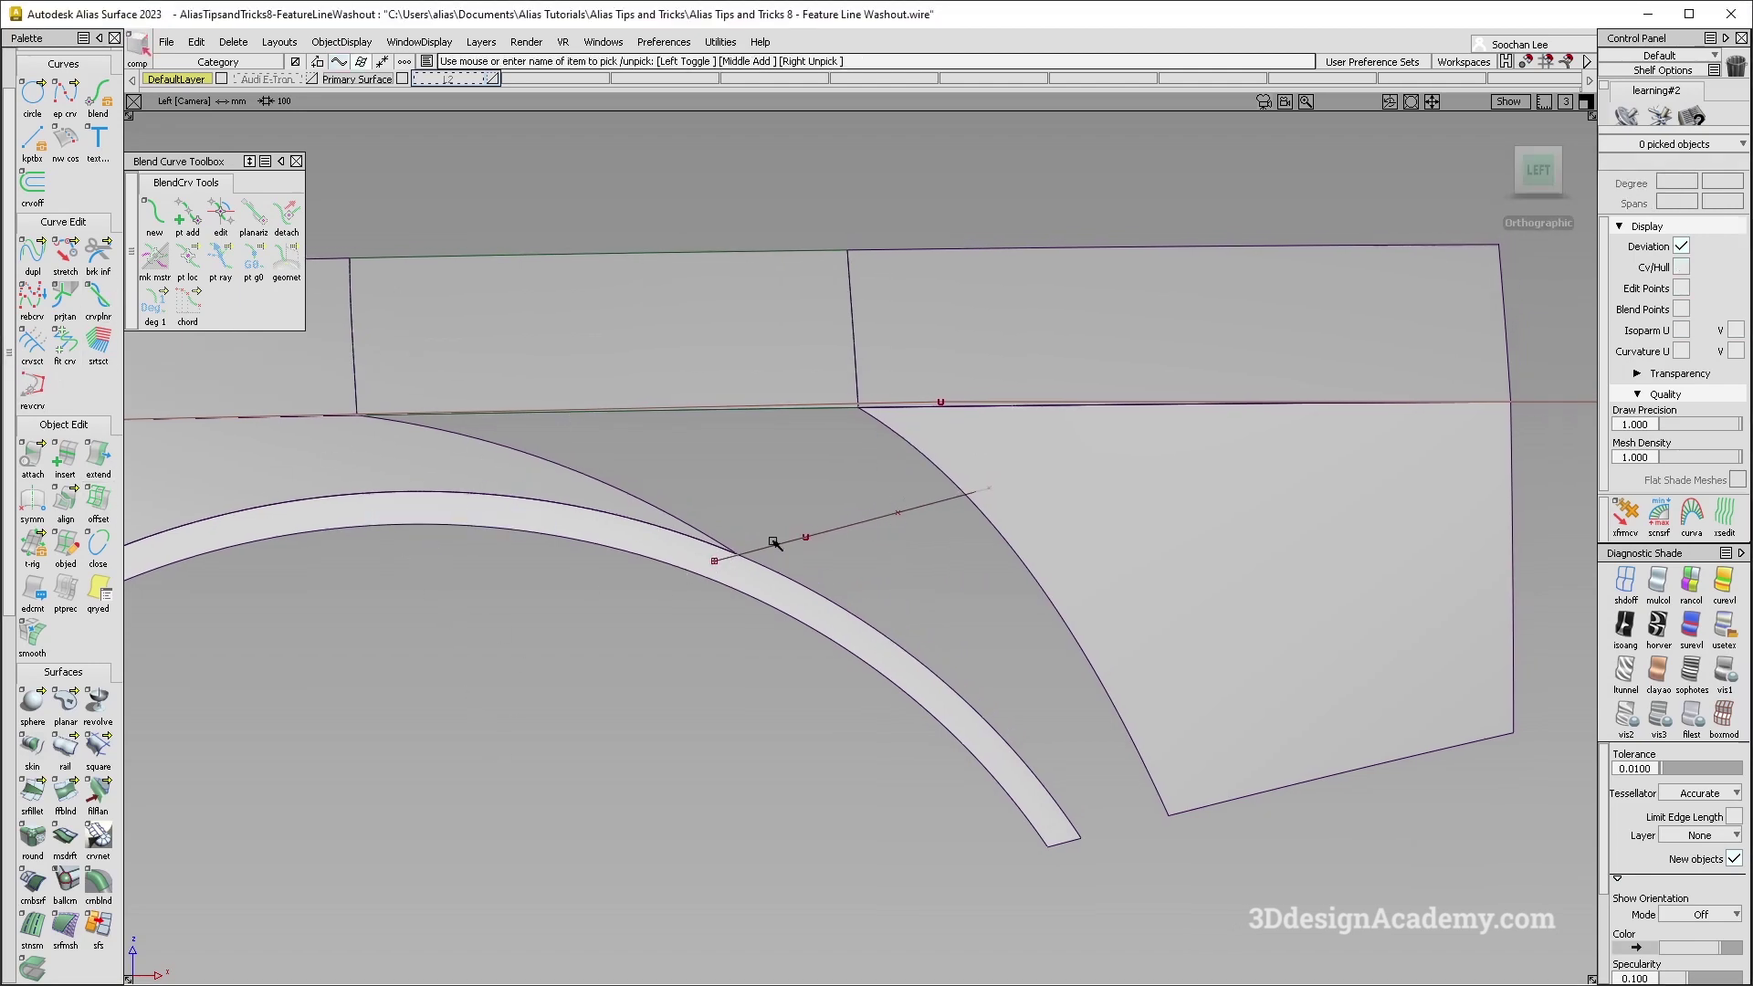
Extend the front arch surface's lower edge by about 14 mm, using the Extrapolate type with Merge on.
double_click(98, 455)
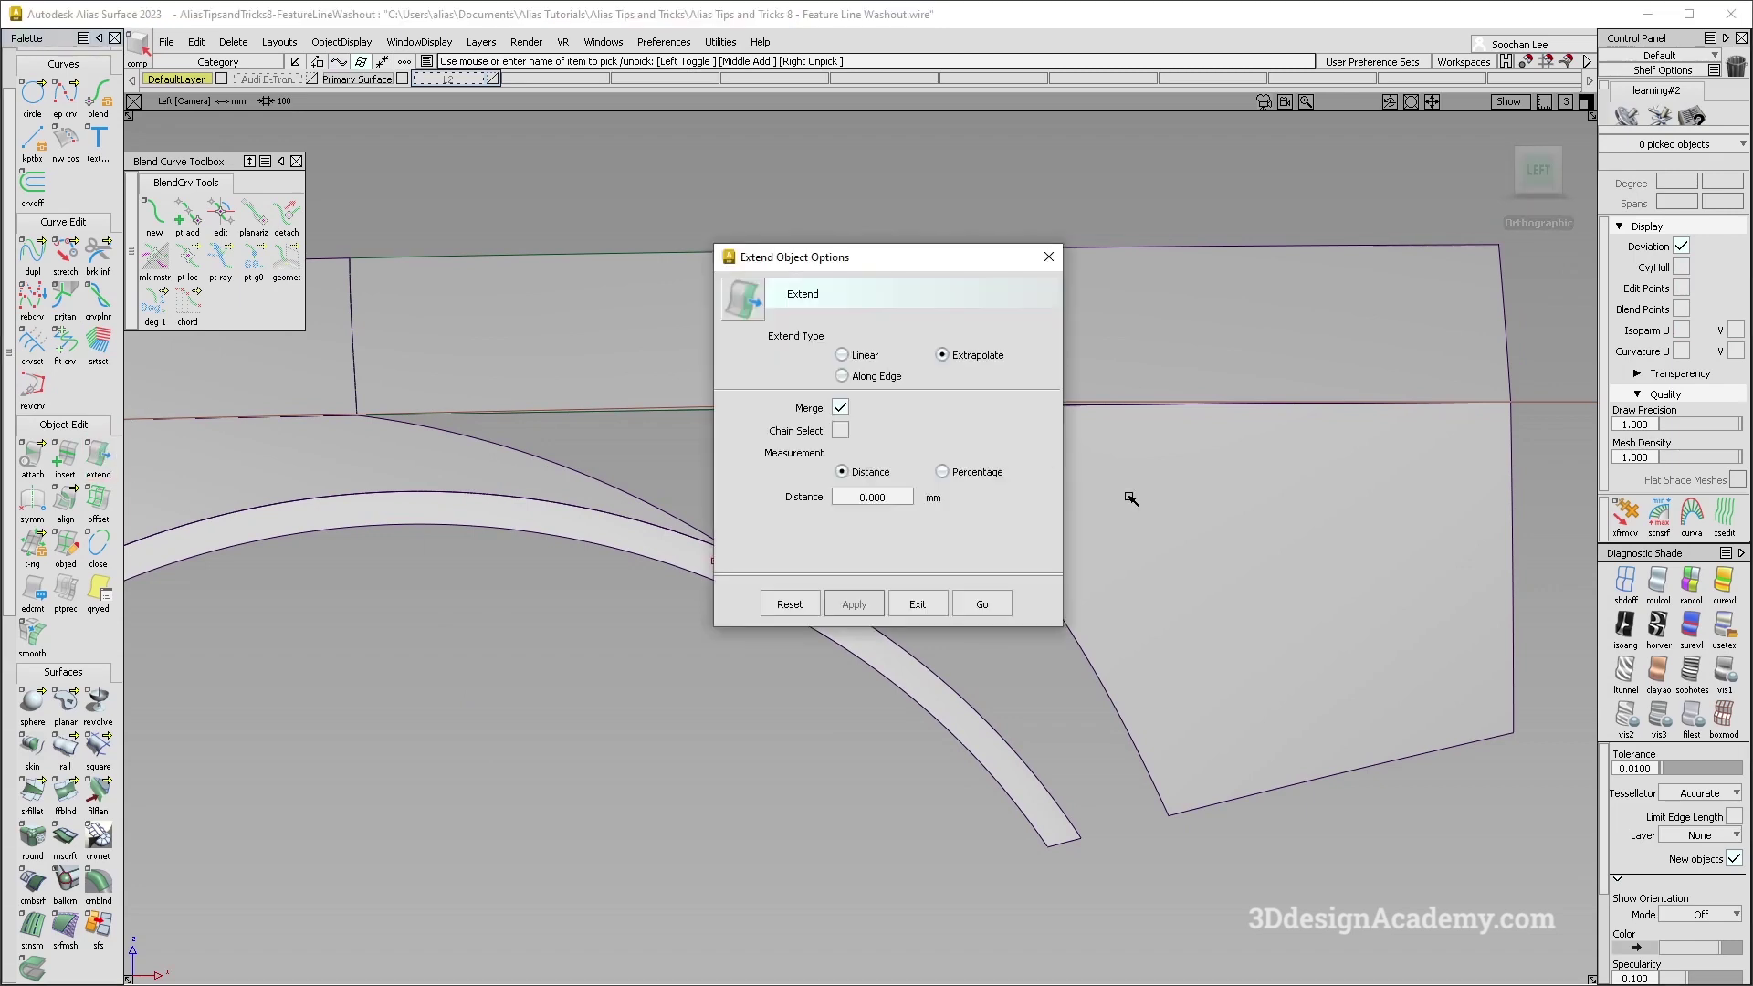
click(995, 609)
click(672, 525)
click(673, 560)
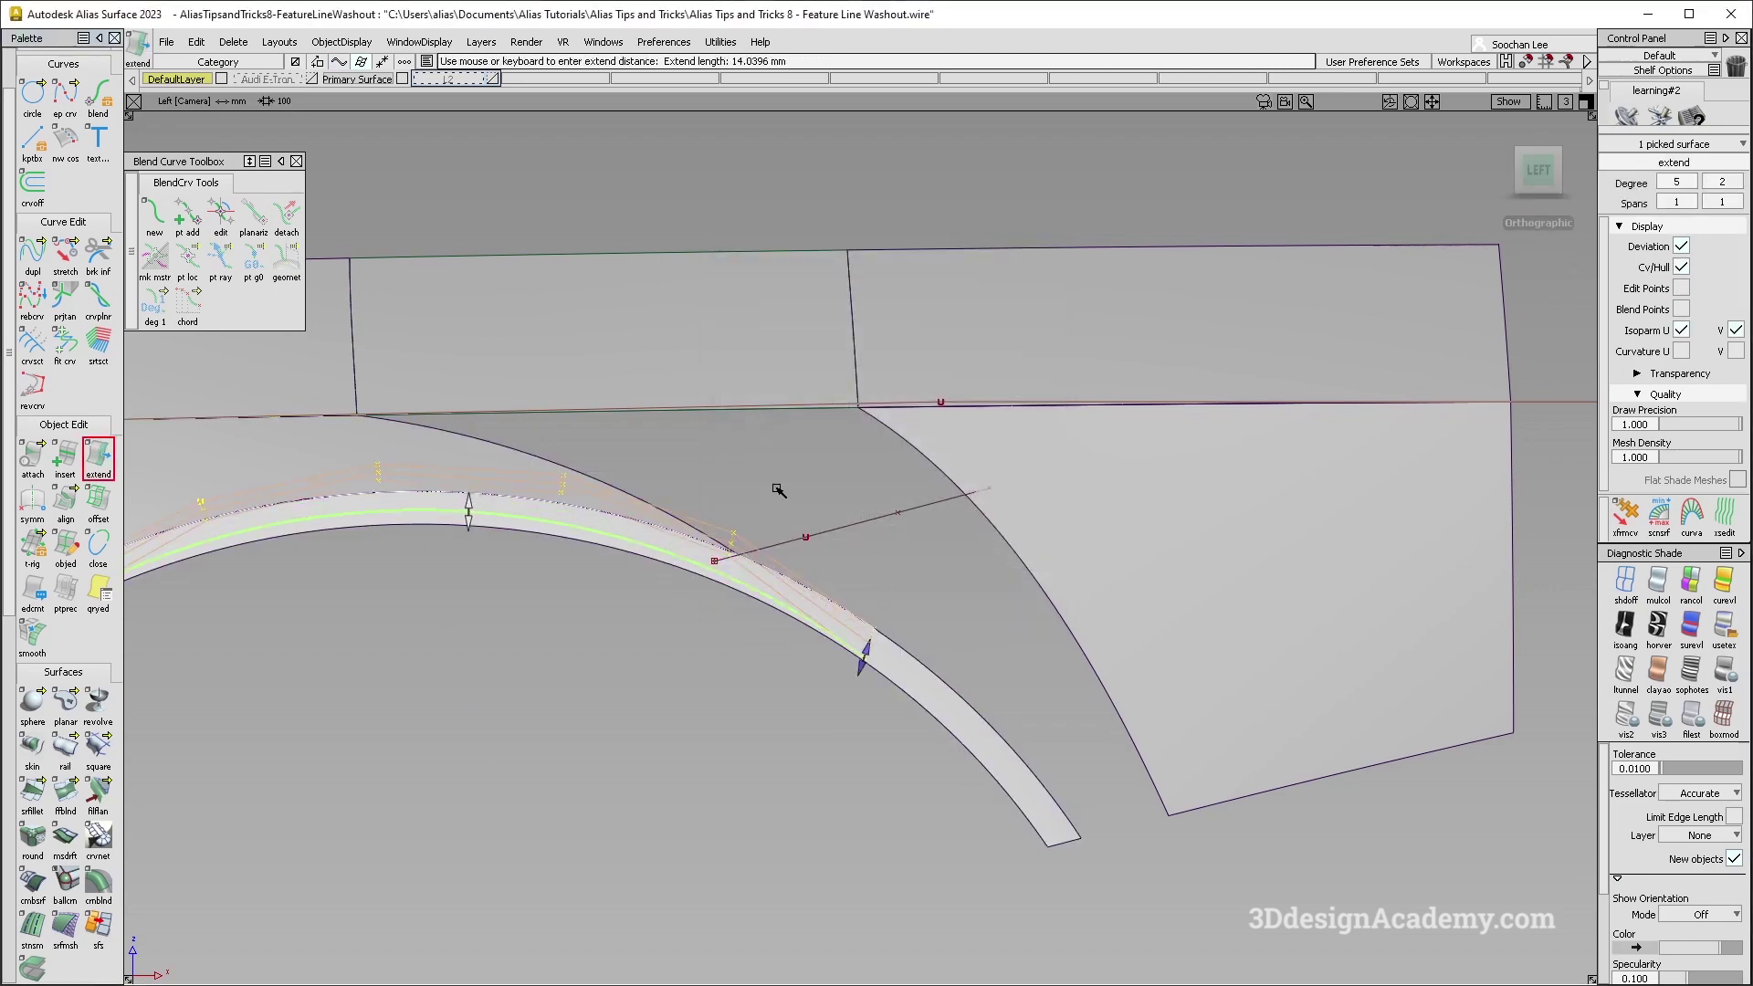
Project the edit-point curve onto the extended front arch surface and the rear surface.
alt+shift+right_drag(804, 566, 913, 559)
alt+shift+middle_drag(913, 559, 1052, 536)
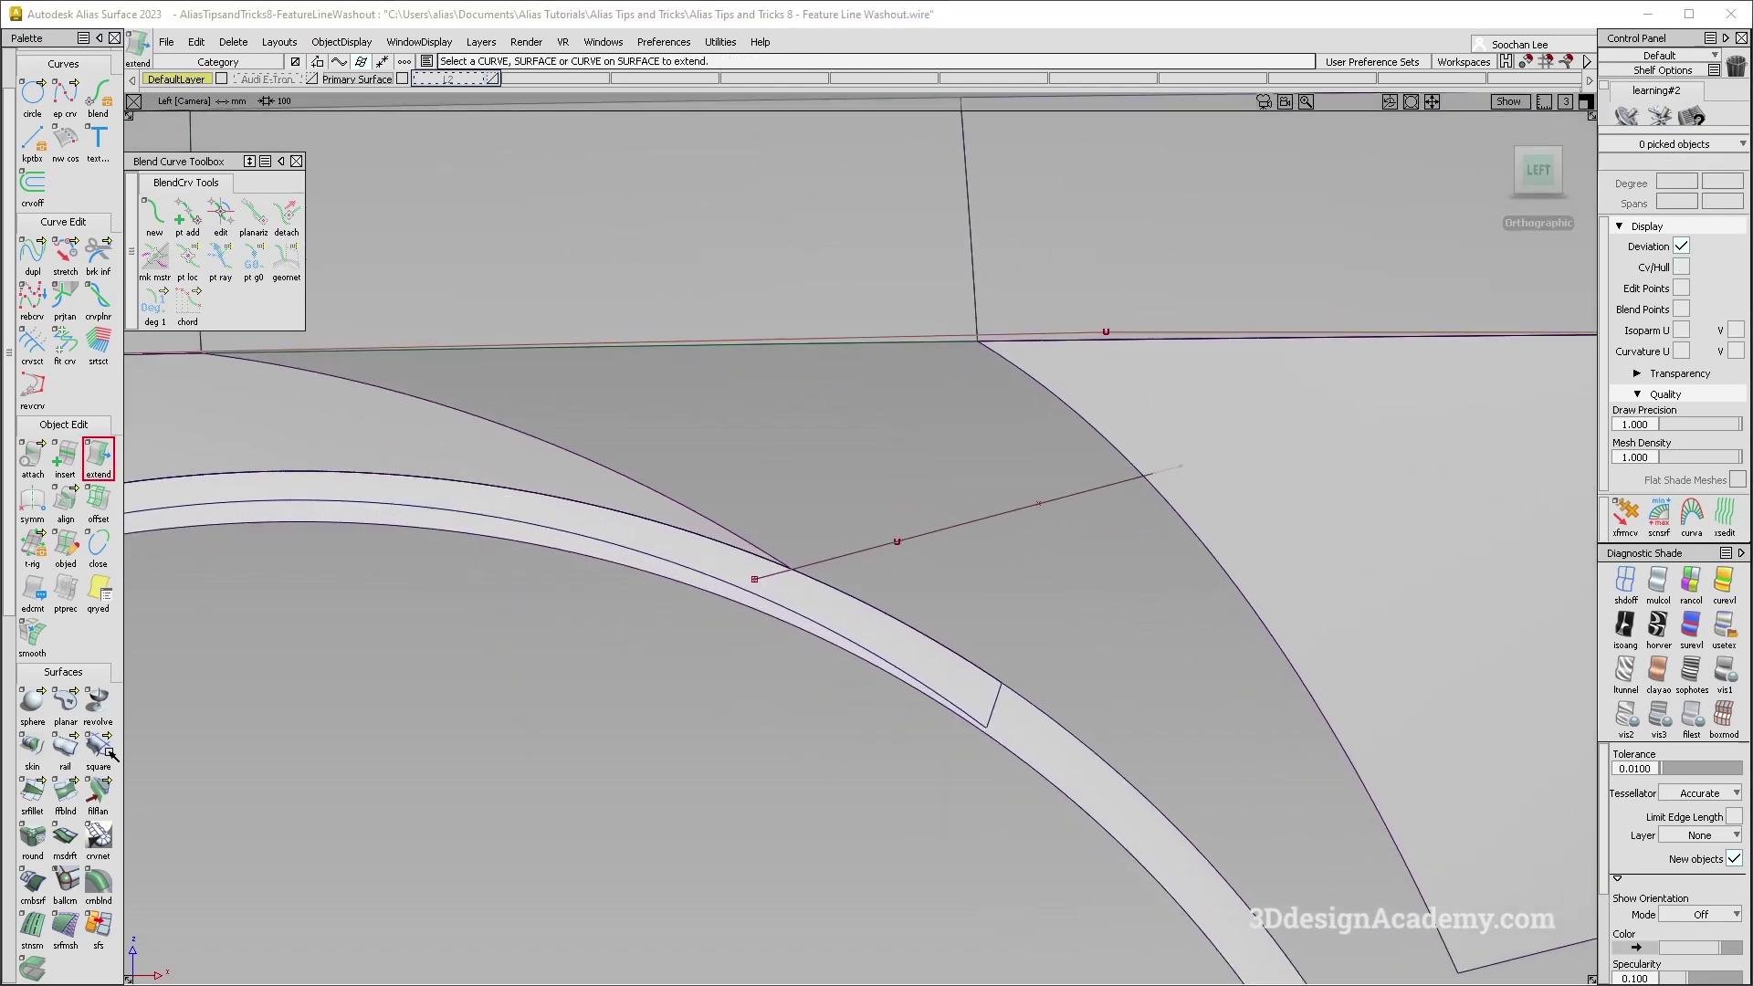
ctrl+shift+drag(1053, 537, 1004, 575)
scroll(82, 813, down, 3)
click(33, 899)
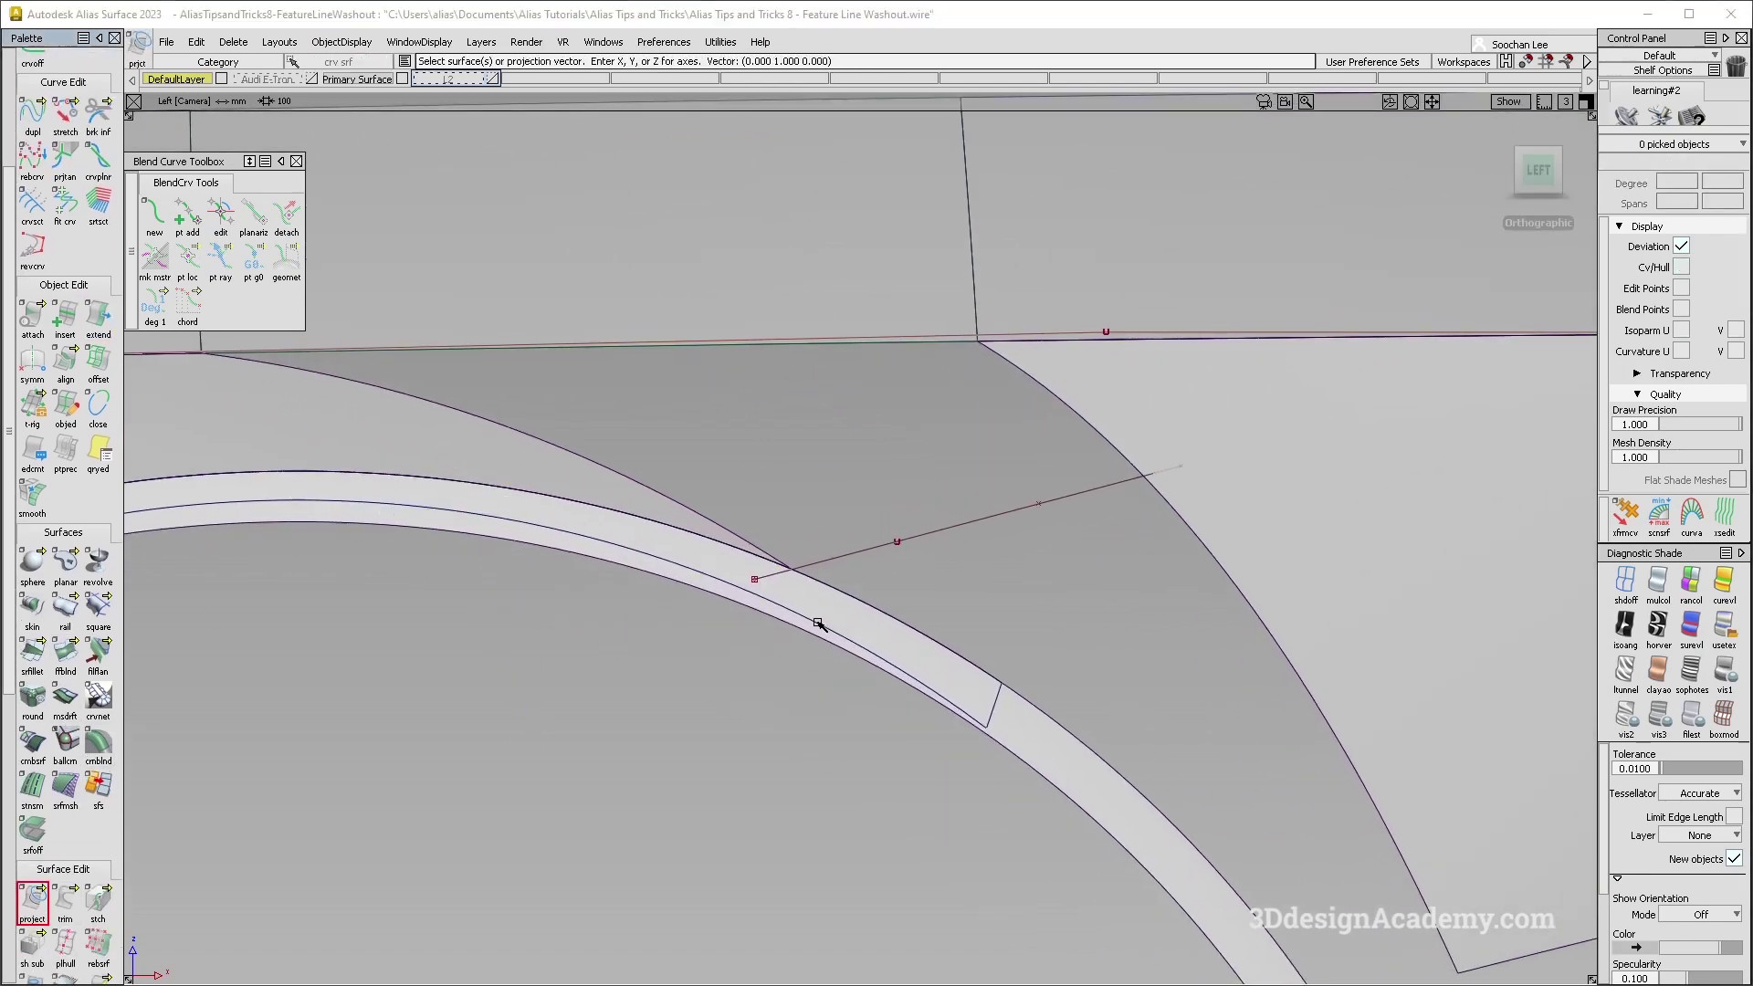
click(823, 620)
click(1219, 521)
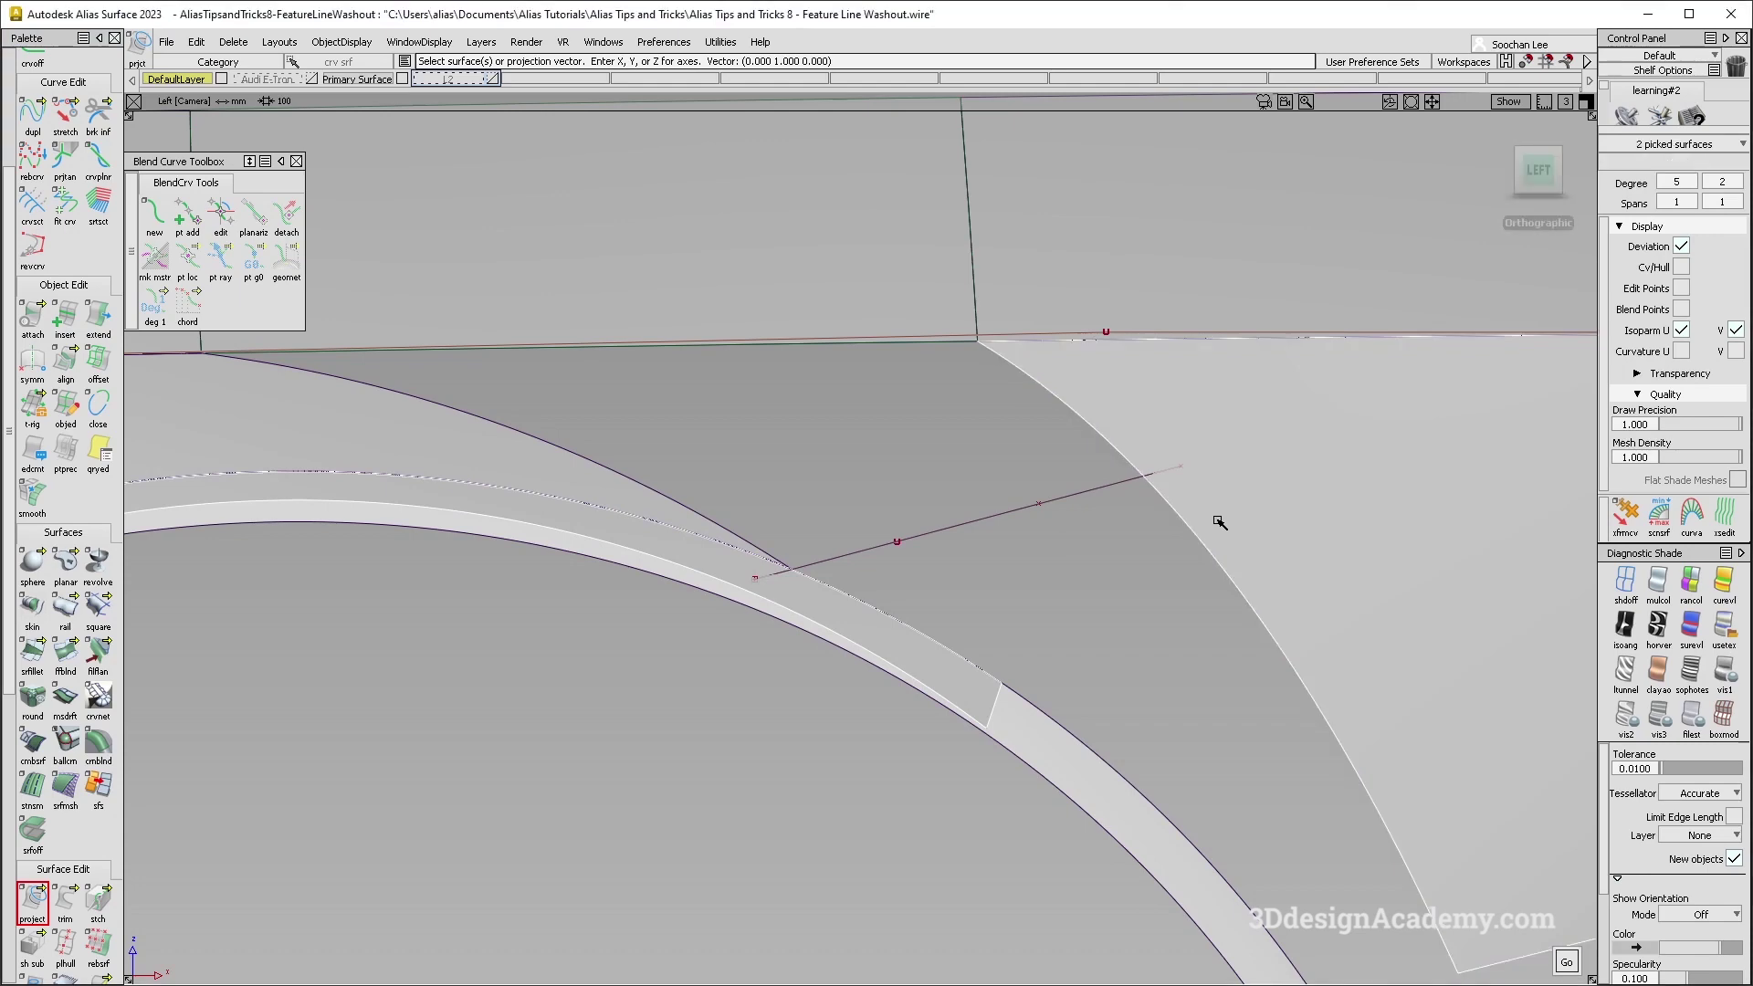
key(space)
Move the original edit-point curve along Y, clear of the projected curves.
drag(990, 481, 1024, 558)
alt+shift+drag(883, 511, 1010, 633)
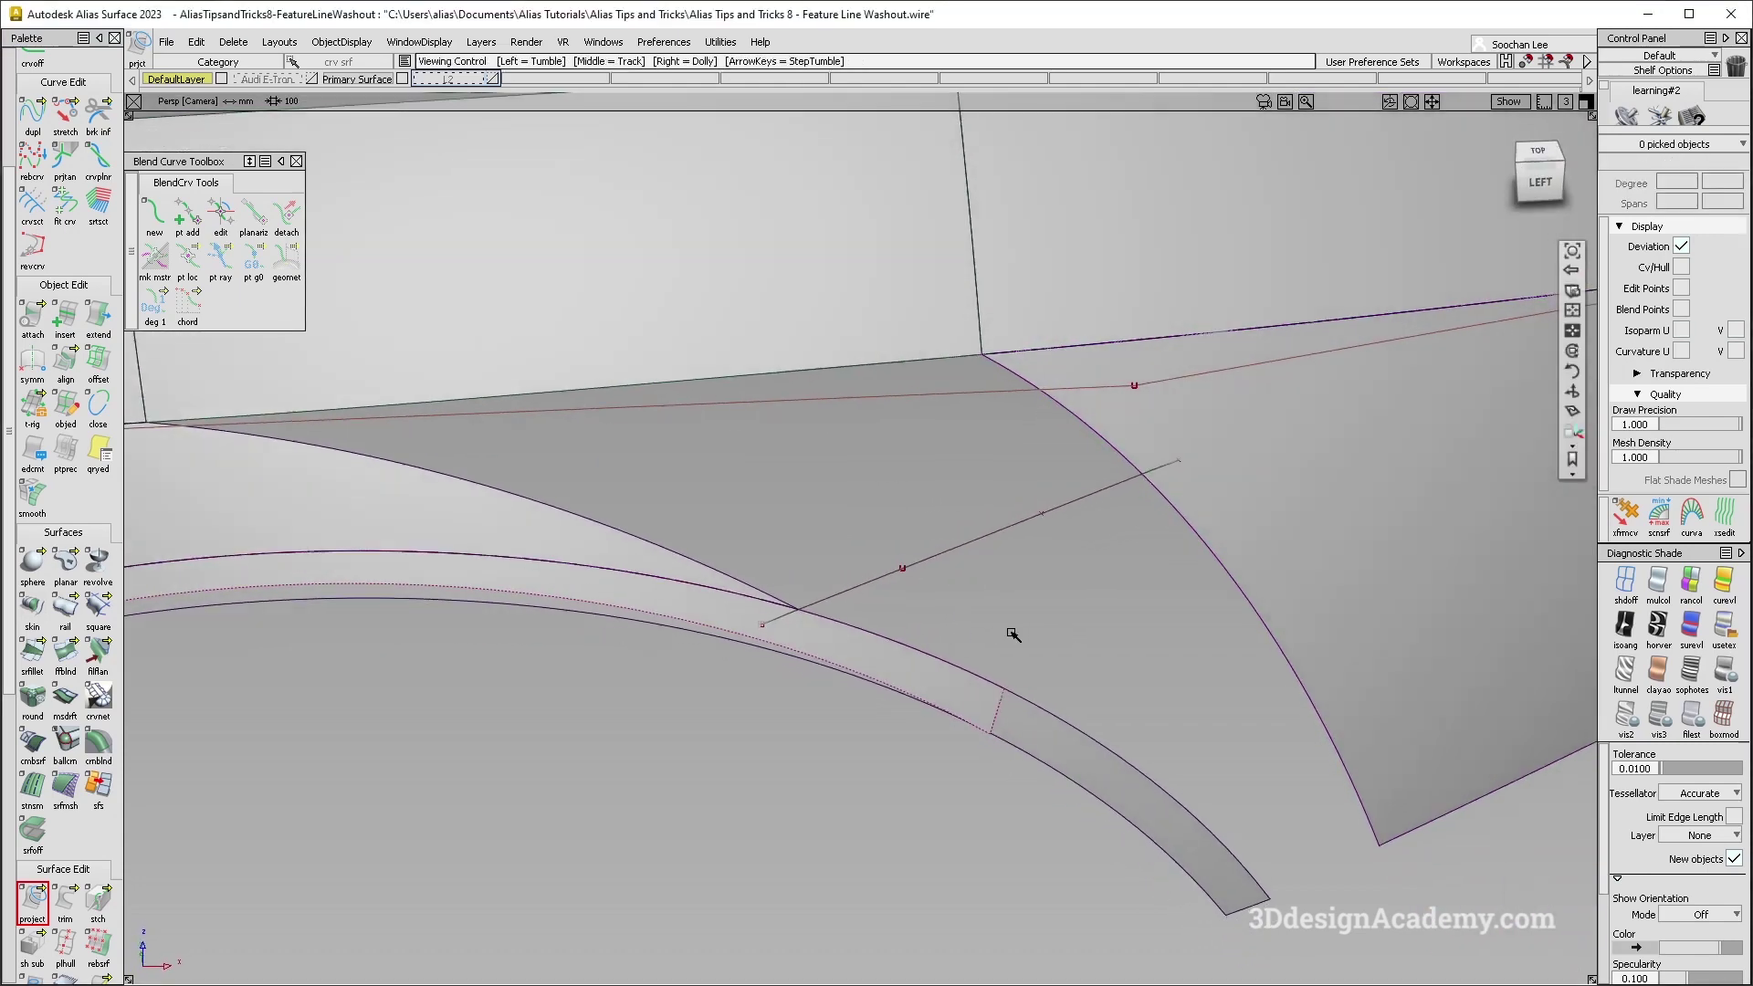
ctrl+shift+drag(1004, 556, 1032, 579)
ctrl+shift+middle_drag(1032, 578, 1054, 613)
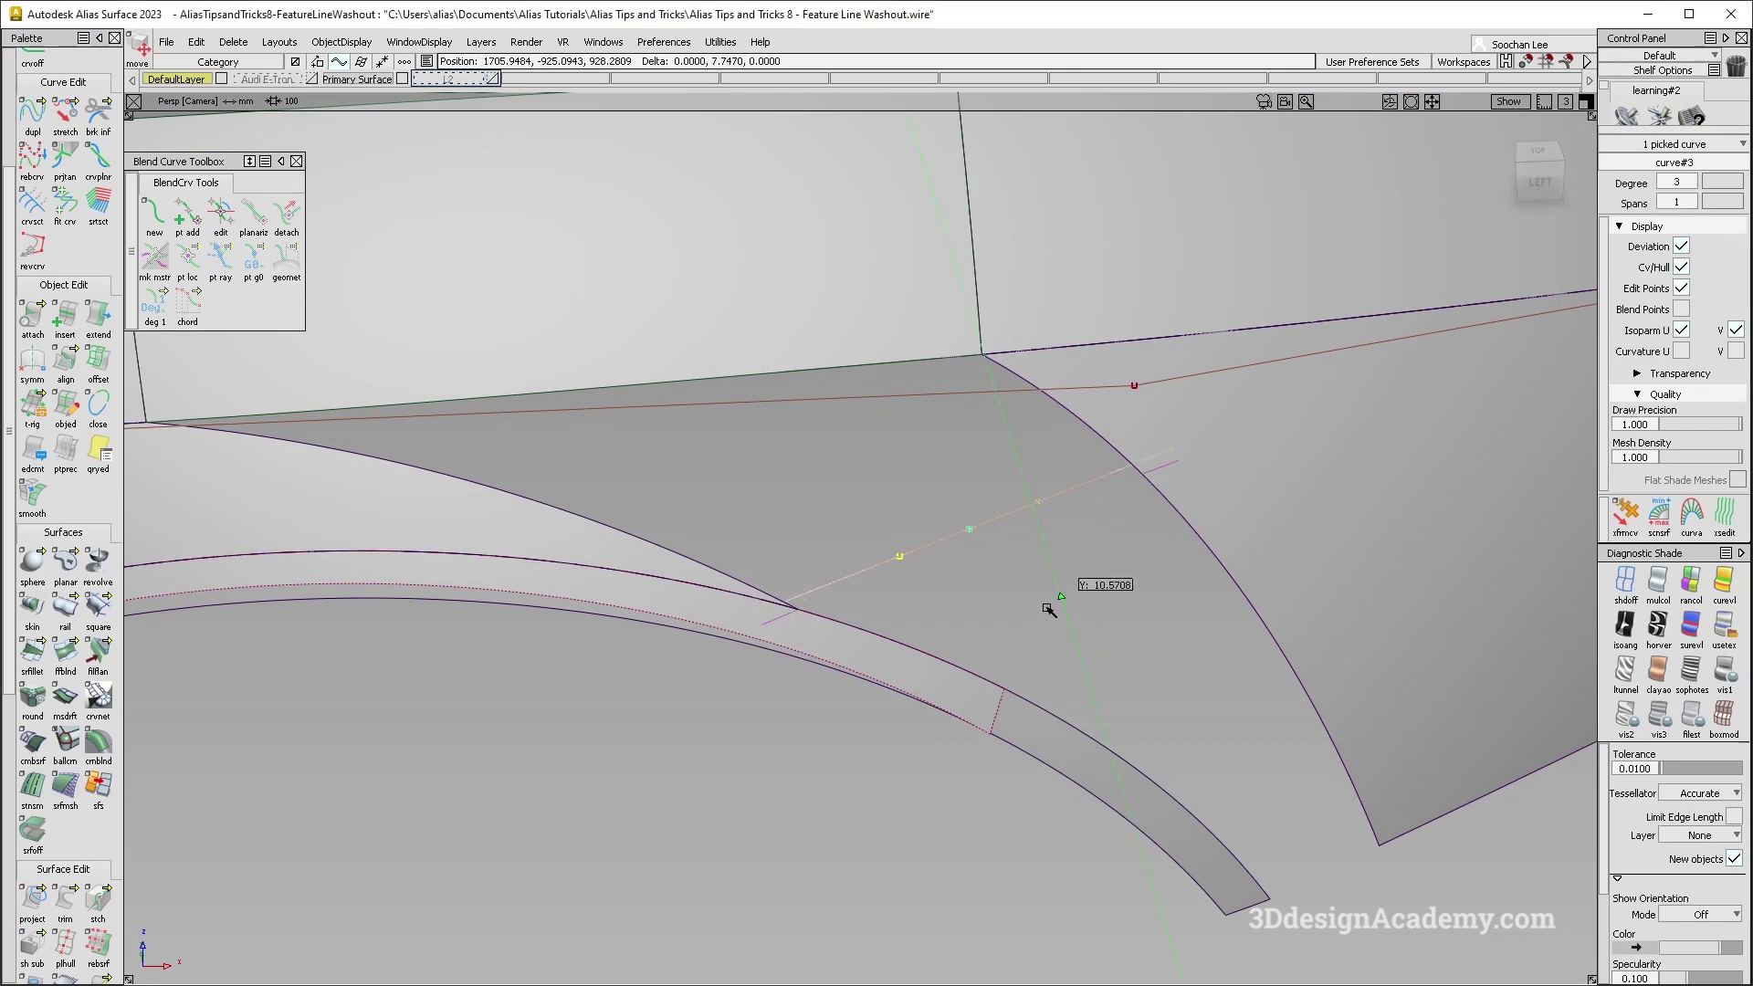
alt+shift+drag(967, 723, 899, 694)
Create a blend curve between the two projected curves at the front and rear trimmed edges, and inspect its end constraints.
click(164, 222)
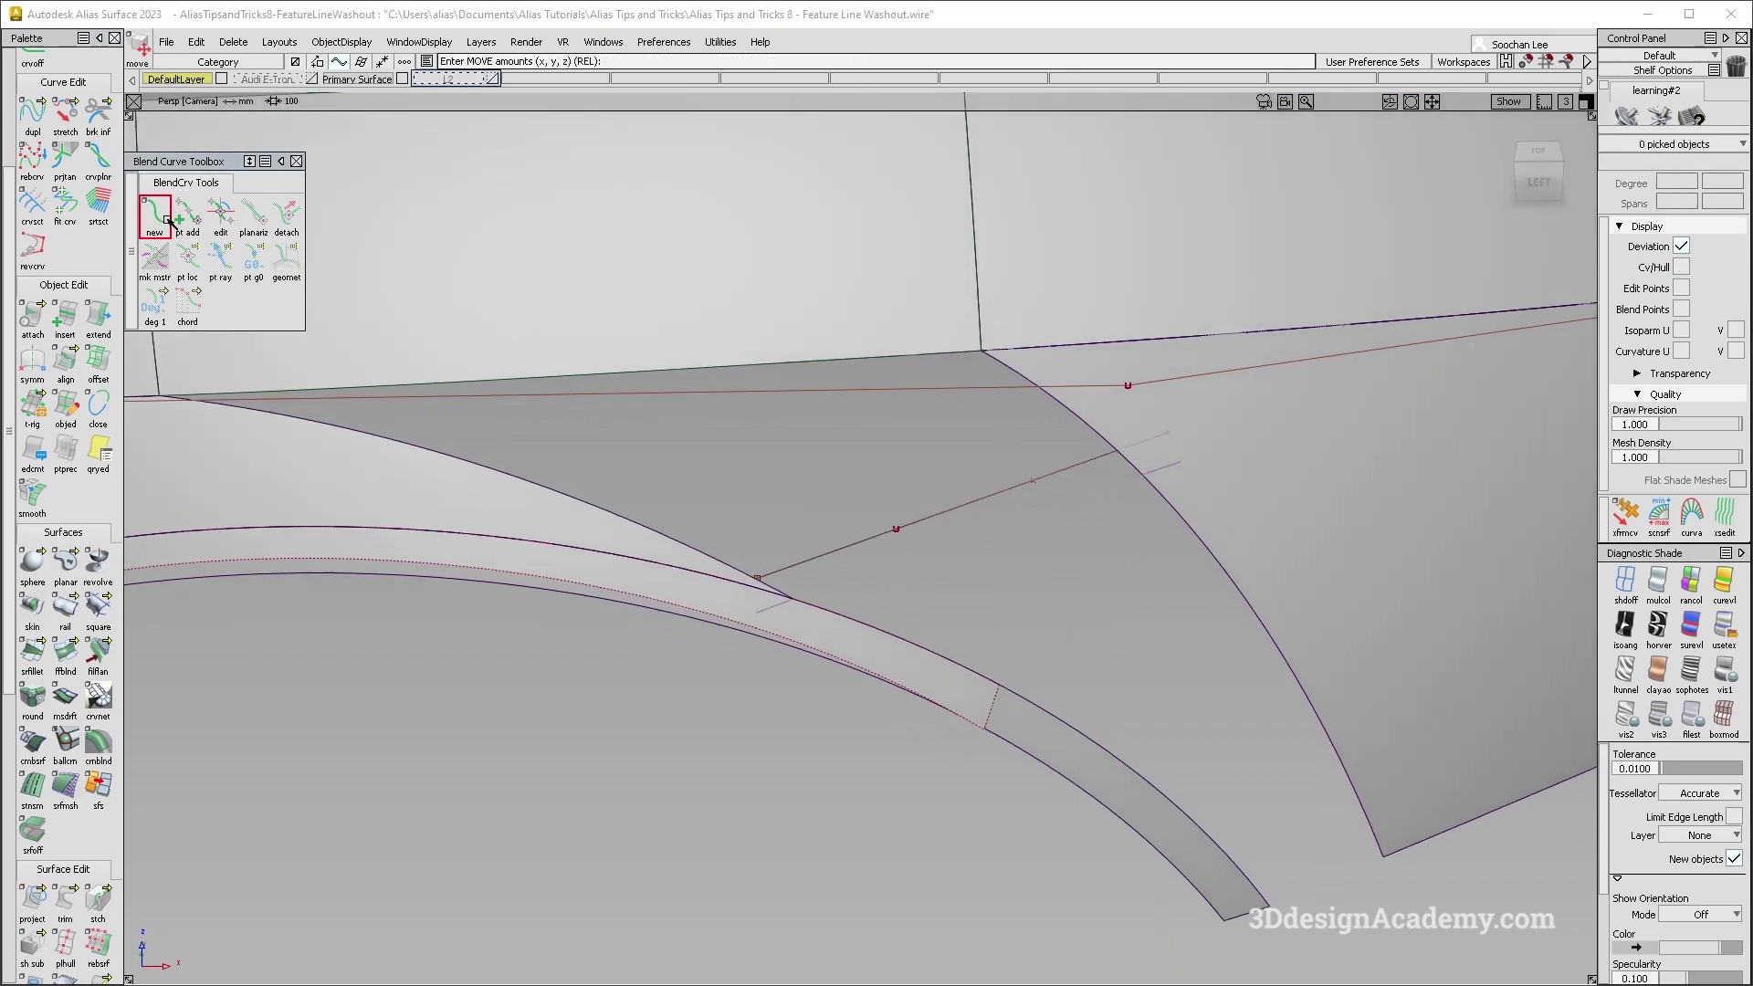
click(779, 609)
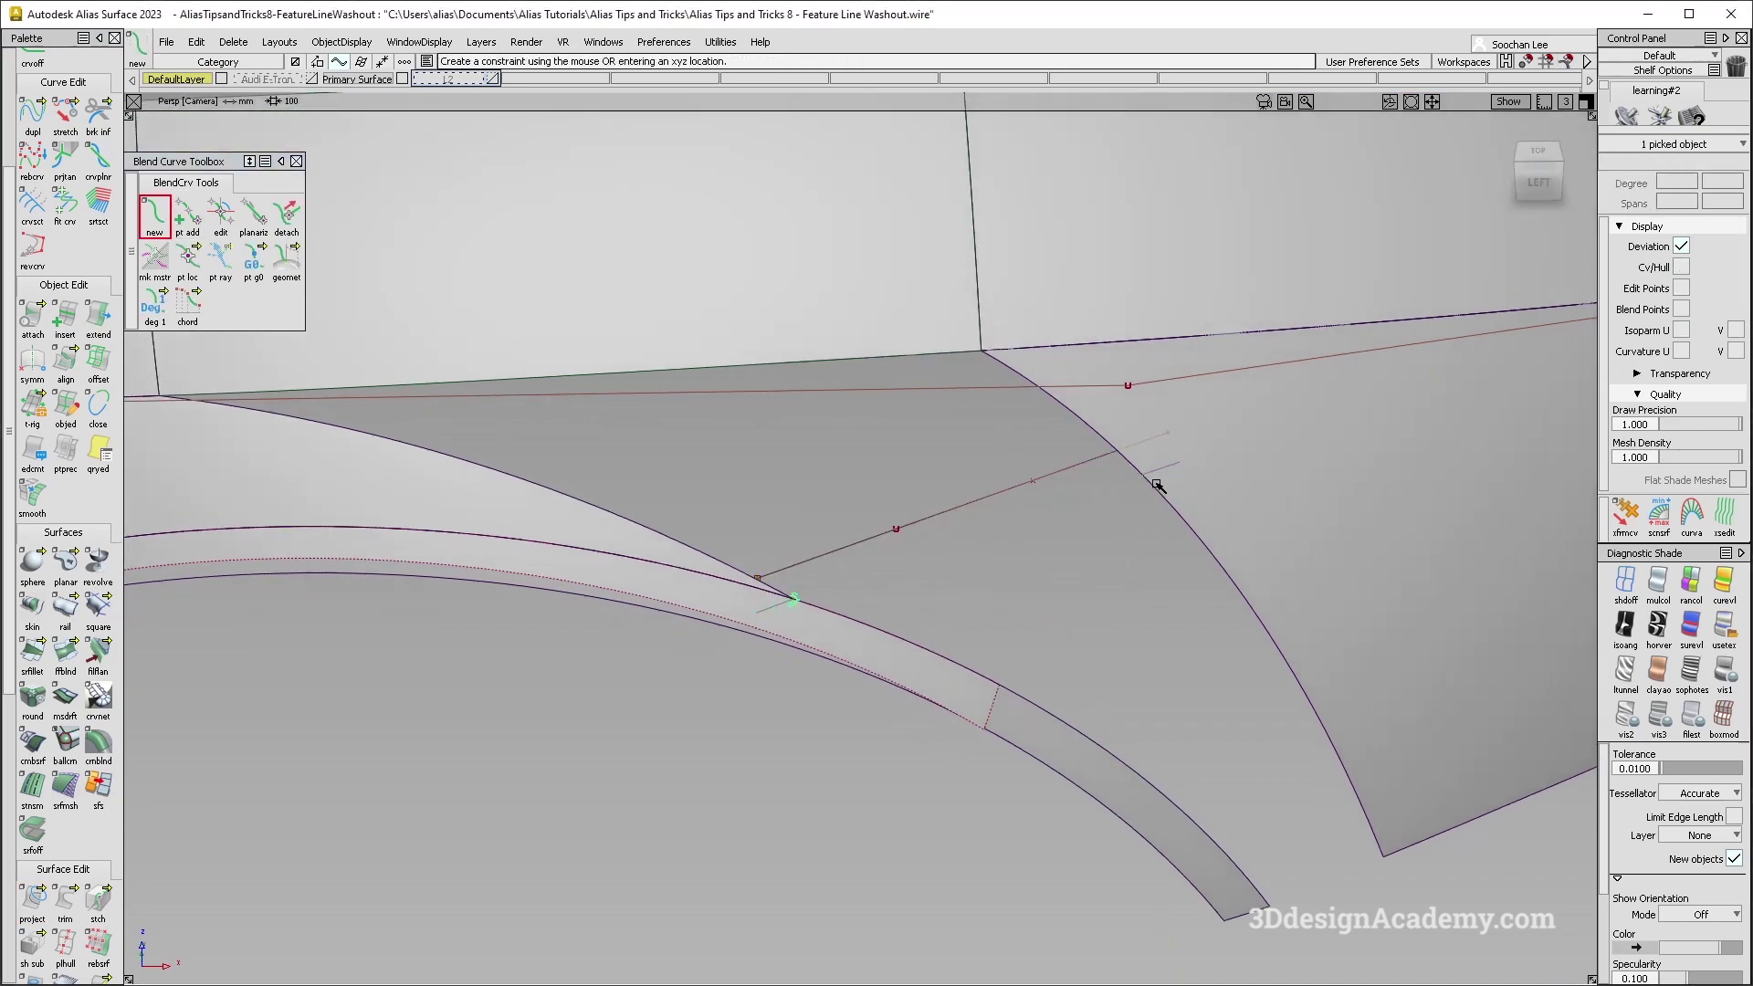
alt+shift+drag(824, 619, 927, 766)
click(57, 314)
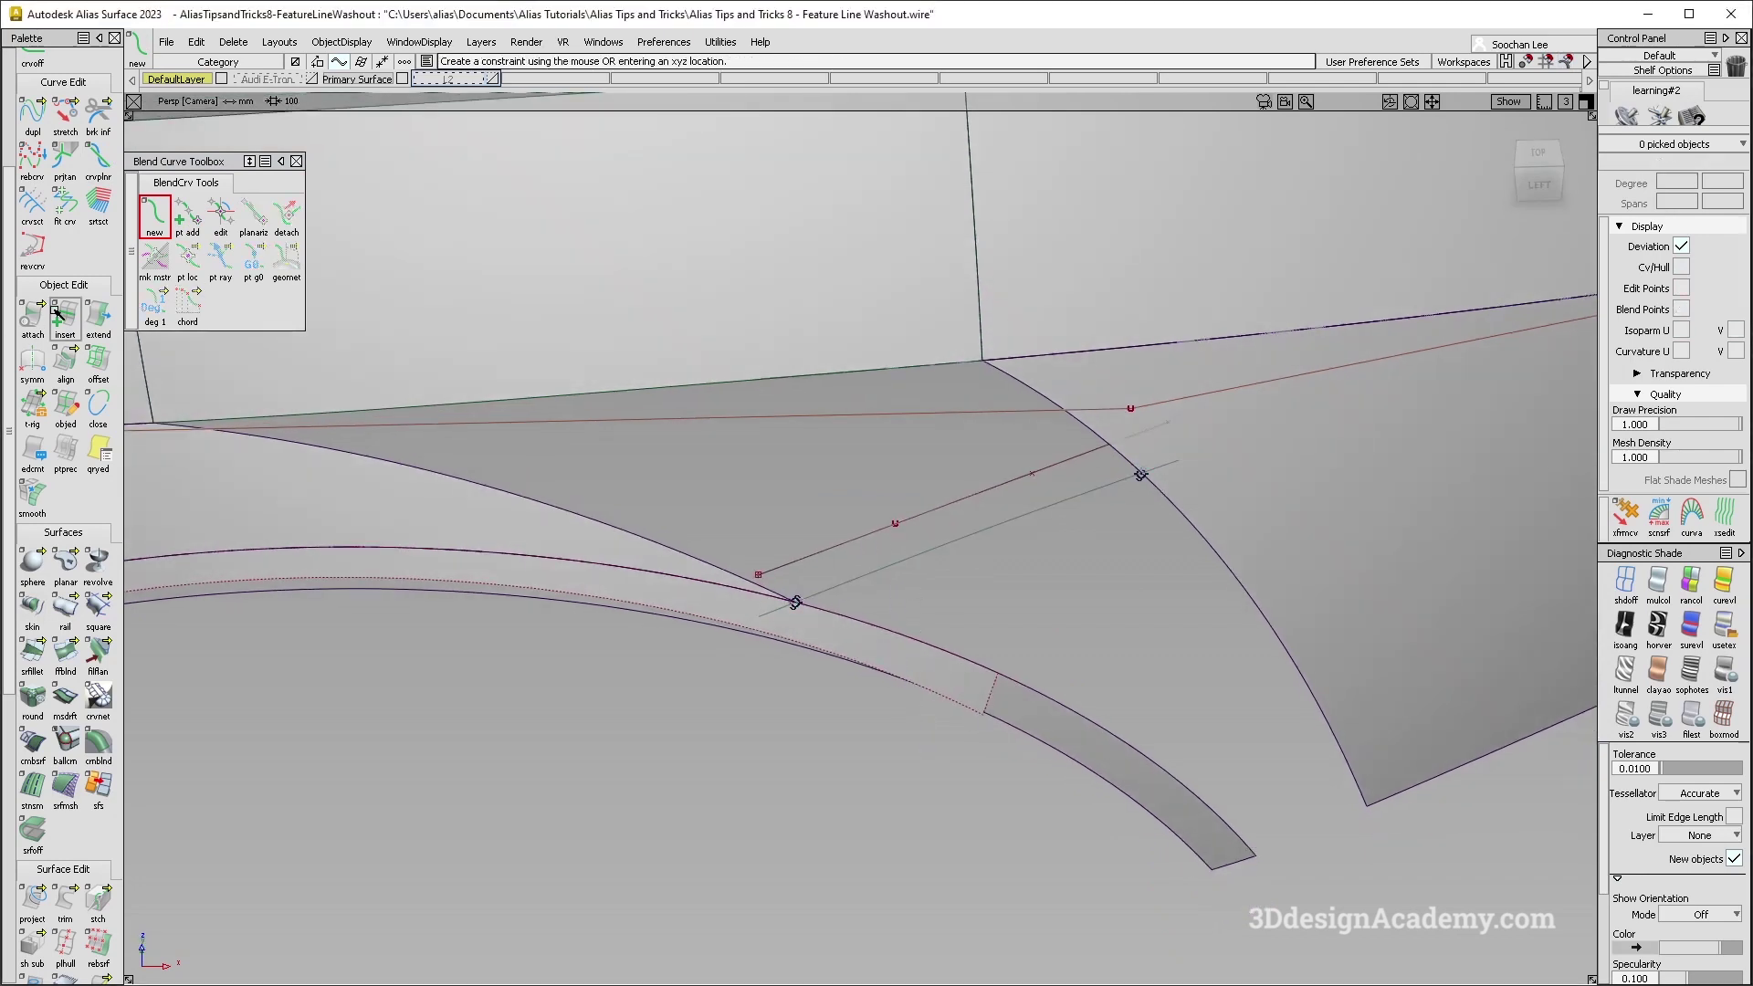
click(229, 218)
click(796, 604)
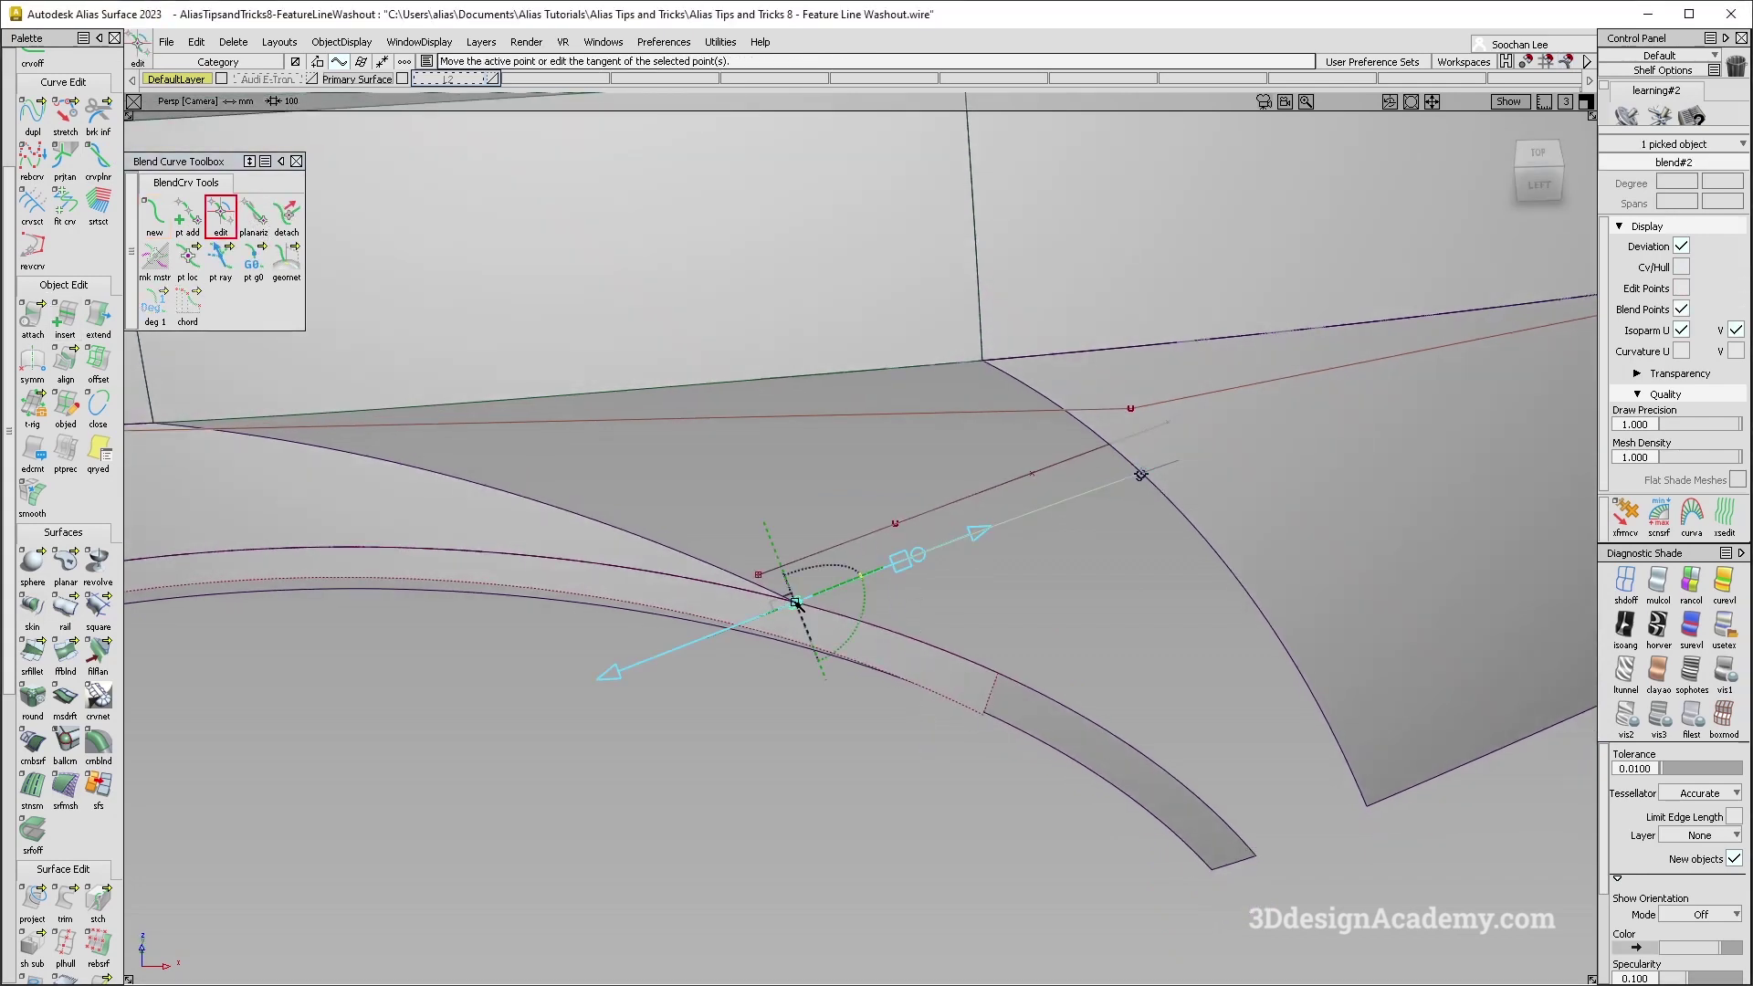
click(1139, 476)
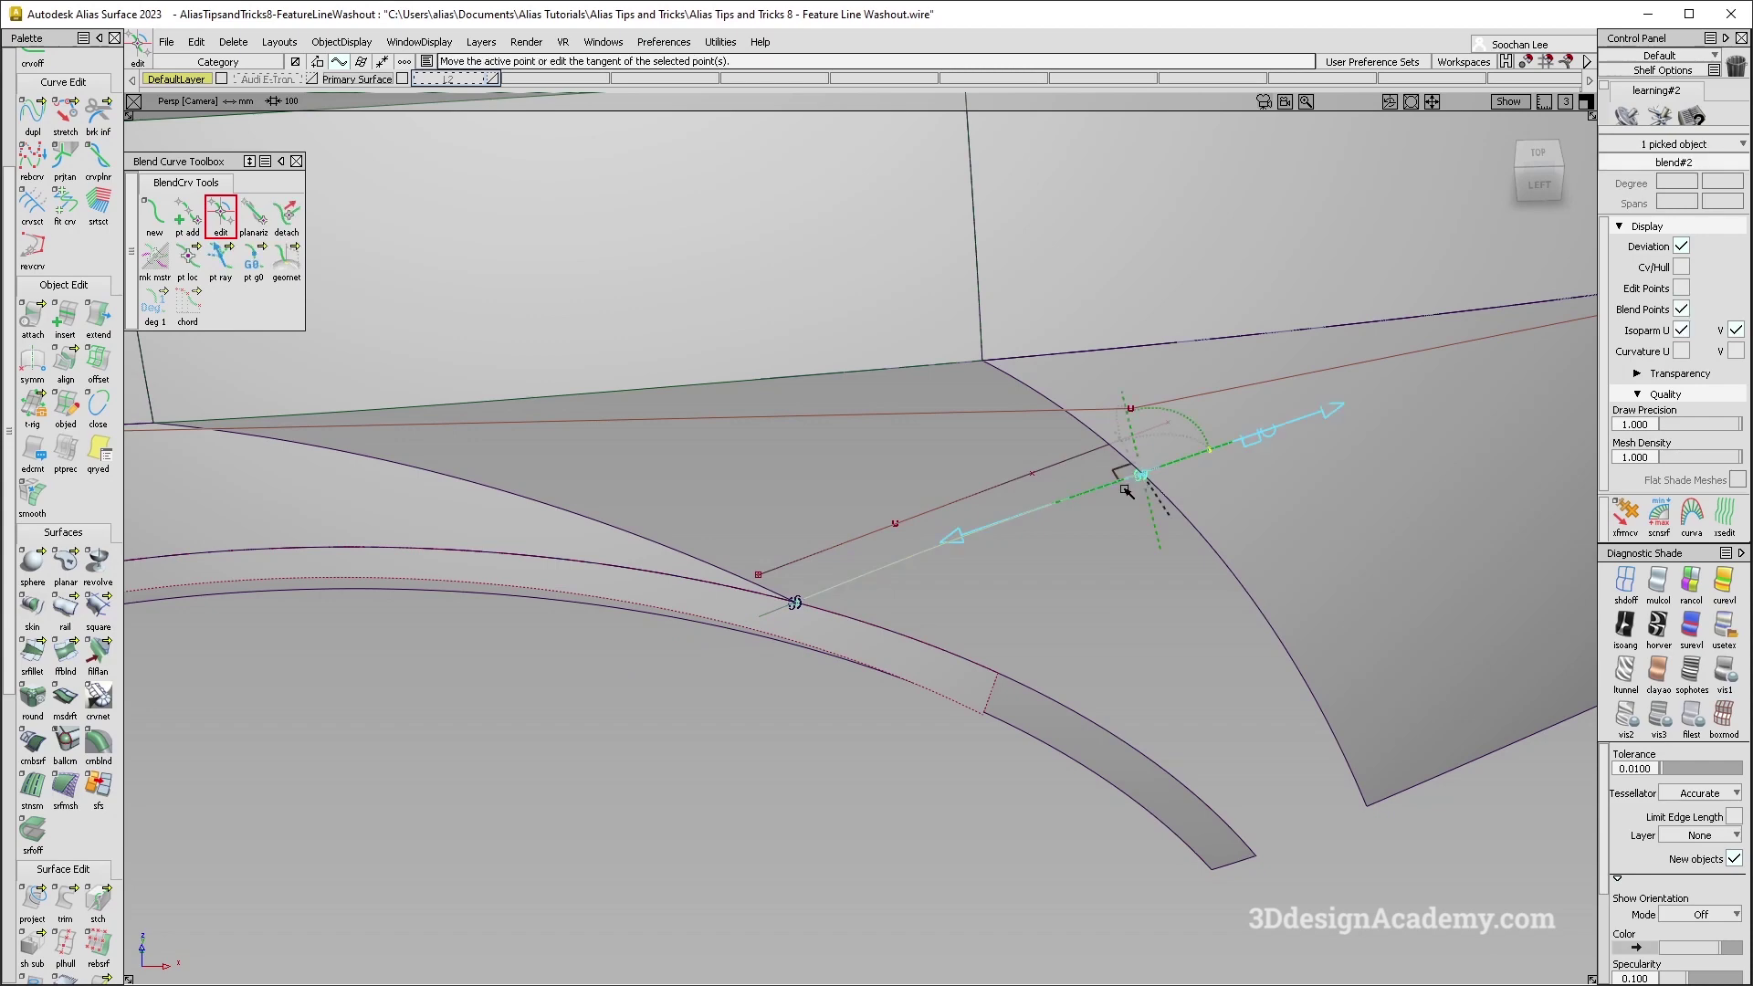
ctrl+shift+drag(979, 666, 971, 537)
Build a Square surface from the front arch surface's trimmed edge, the upper fillet edge, the rear surface's trimmed edge and the blend curve.
alt+shift+right_drag(857, 560, 822, 645)
ctrl+shift+drag(730, 475, 662, 388)
click(87, 613)
click(803, 505)
alt+shift+drag(1086, 465, 915, 408)
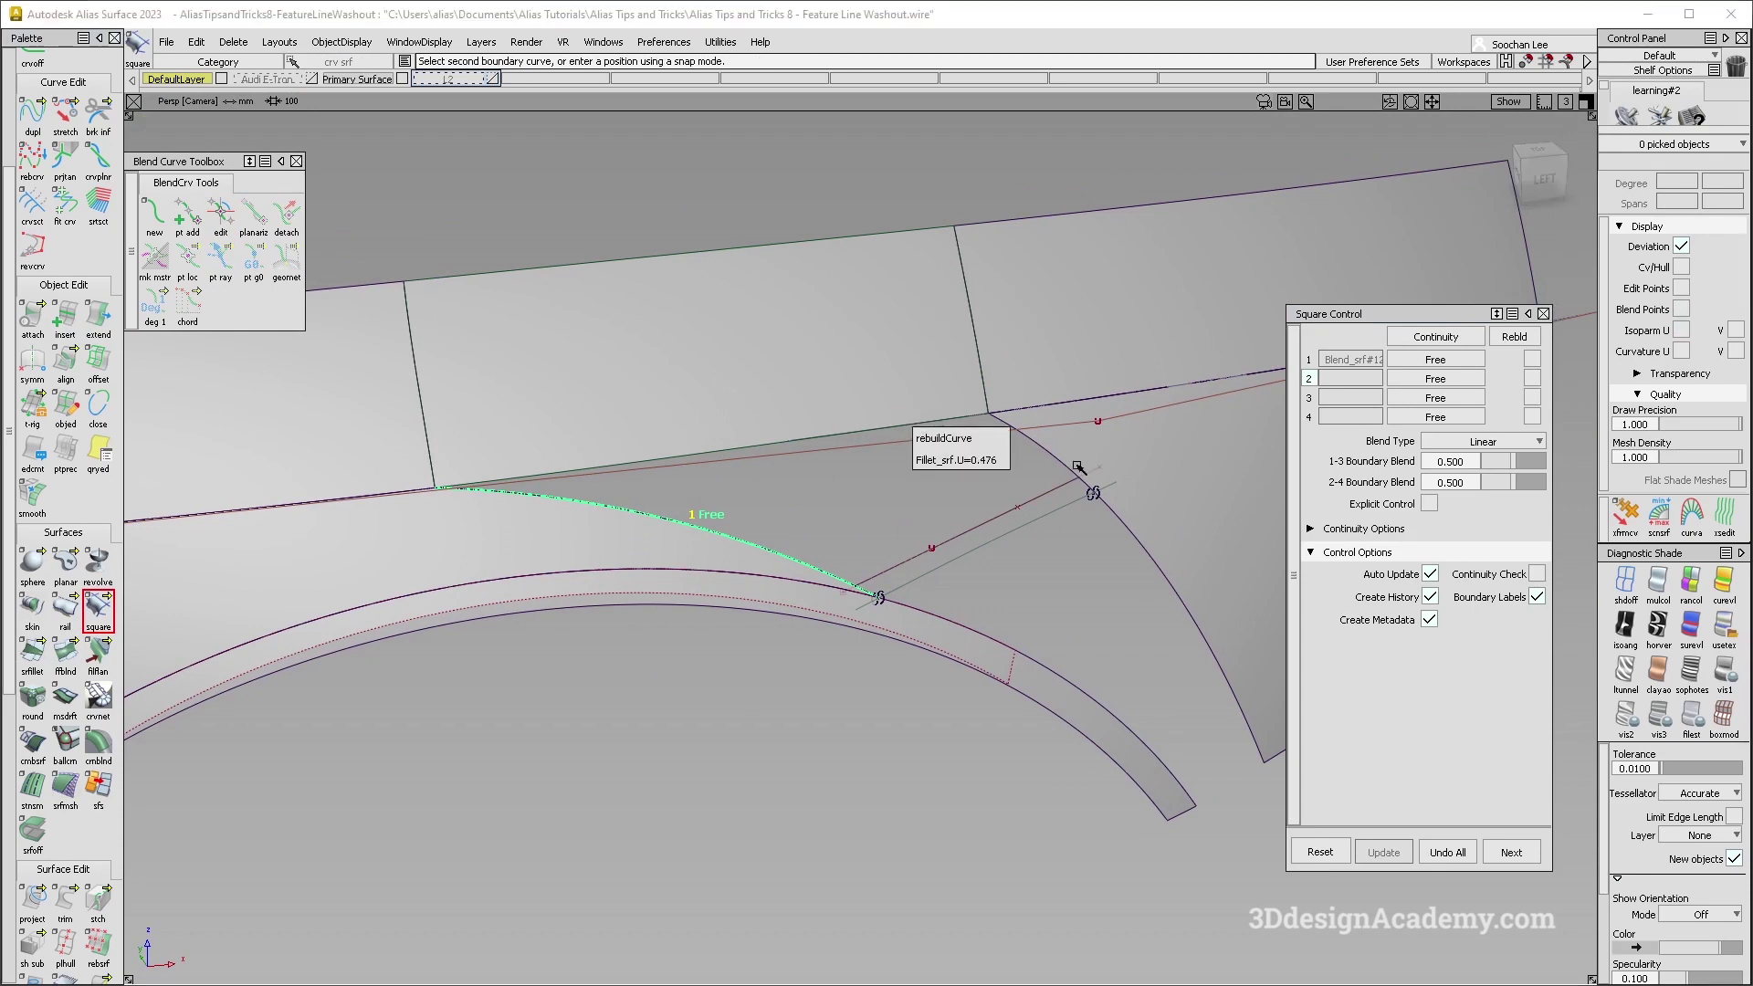
click(949, 460)
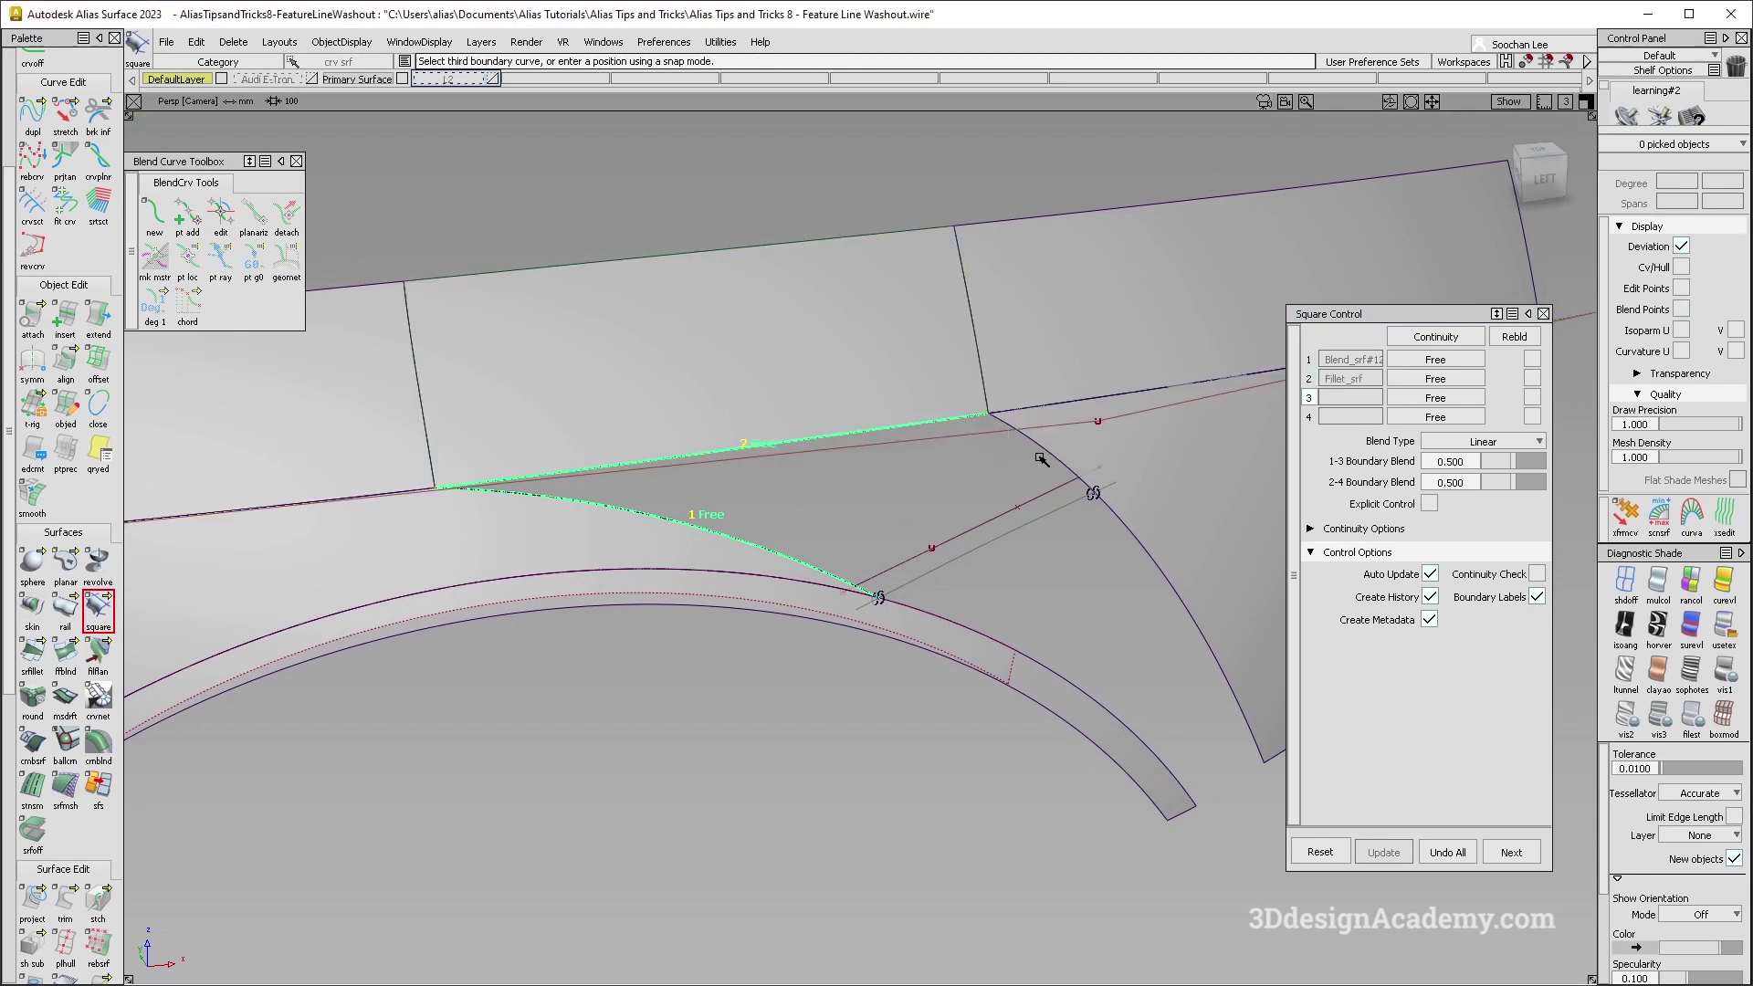
click(1050, 460)
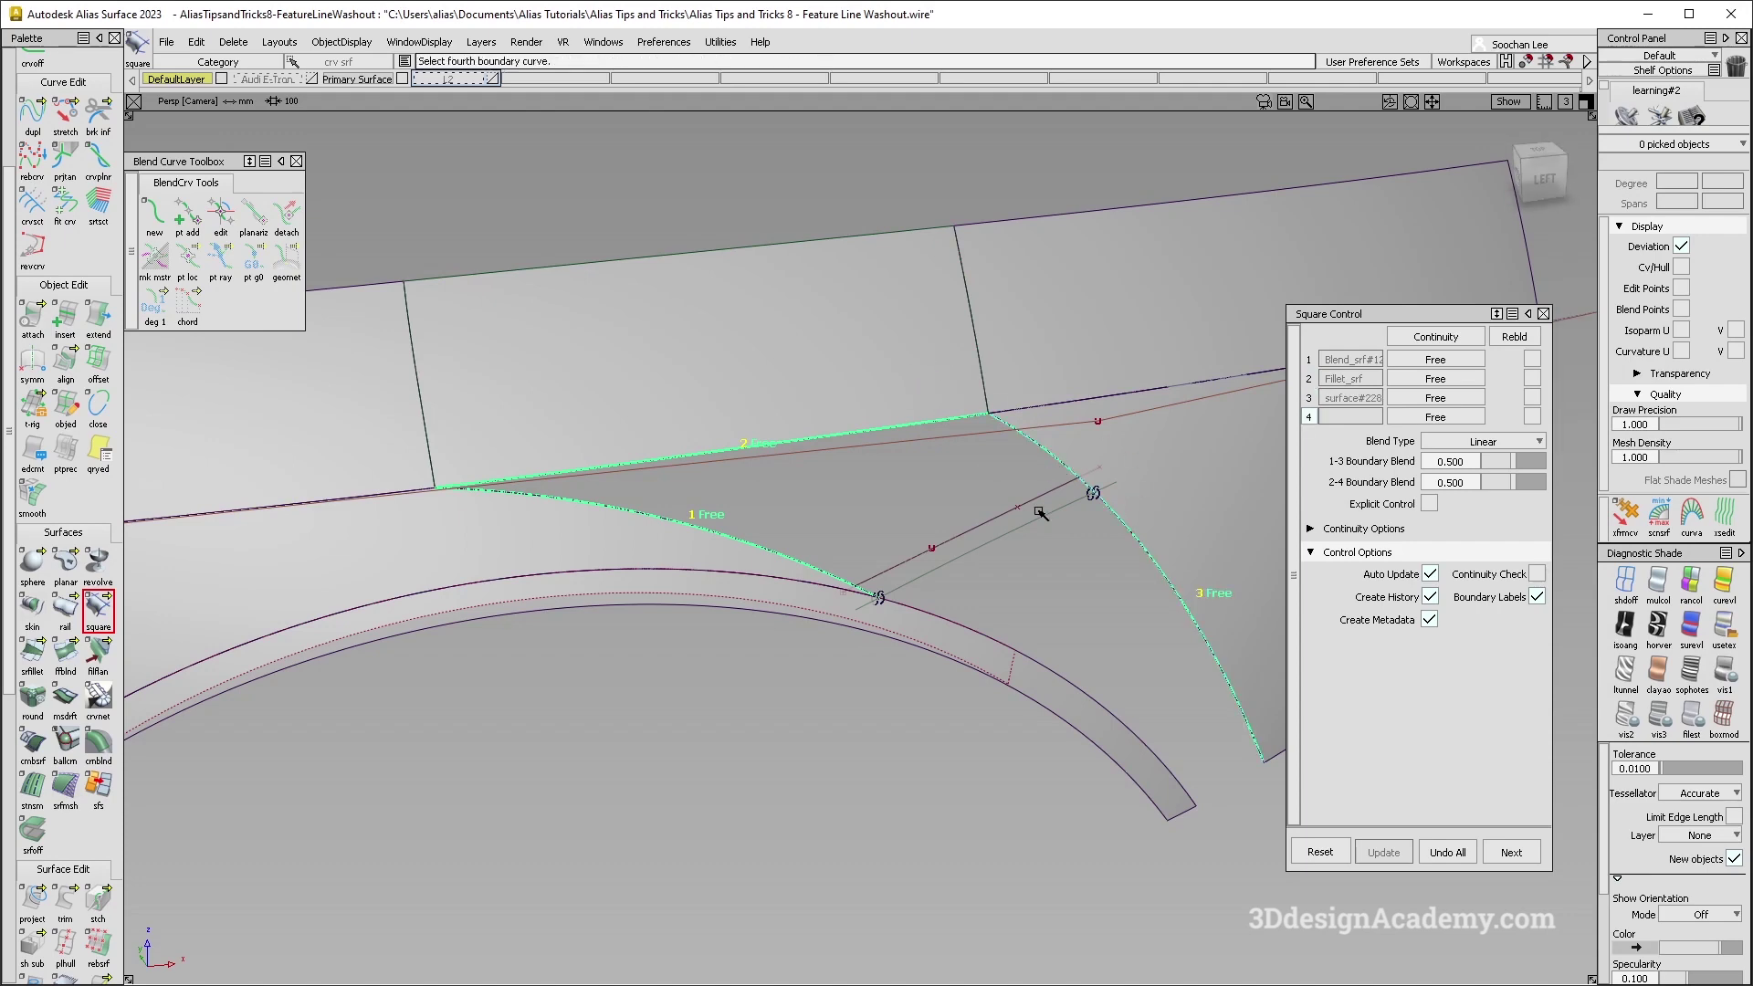
click(1036, 523)
Set square boundaries 1 and 3 to G2 Curvature and enable rebuild on both.
alt+shift+drag(807, 435, 922, 438)
click(1461, 362)
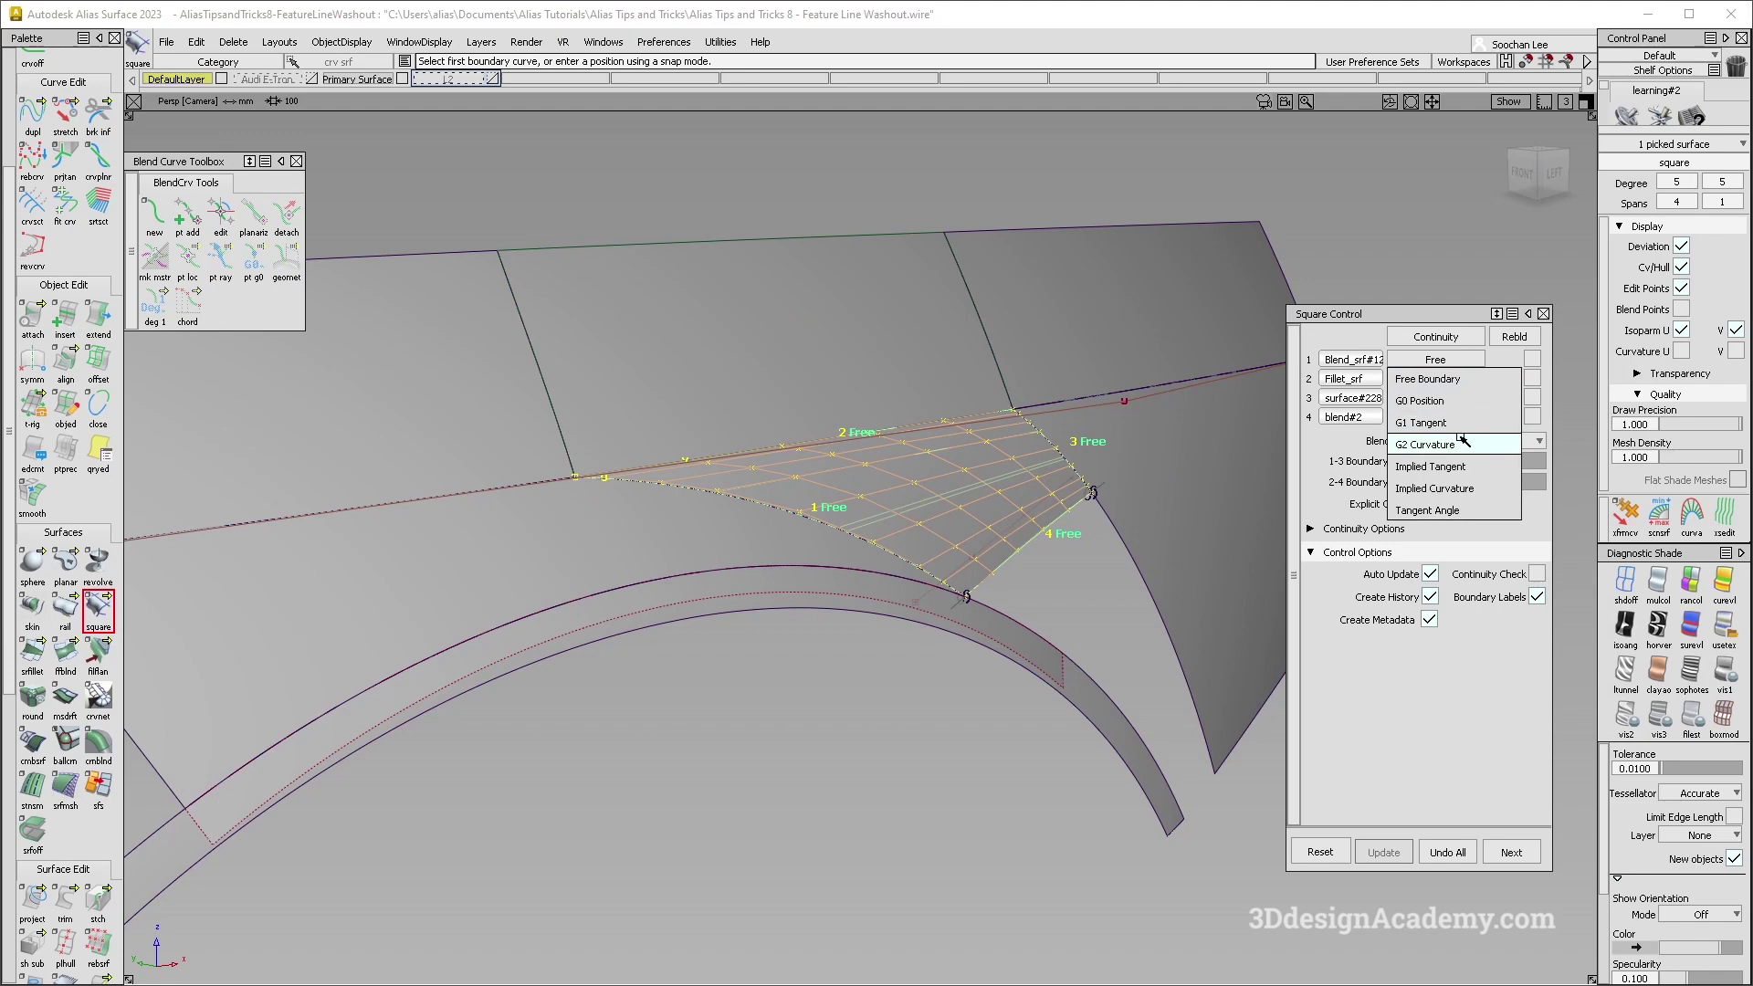
click(1457, 432)
click(1457, 401)
click(1457, 482)
alt+shift+drag(1457, 482, 1586, 422)
click(1534, 360)
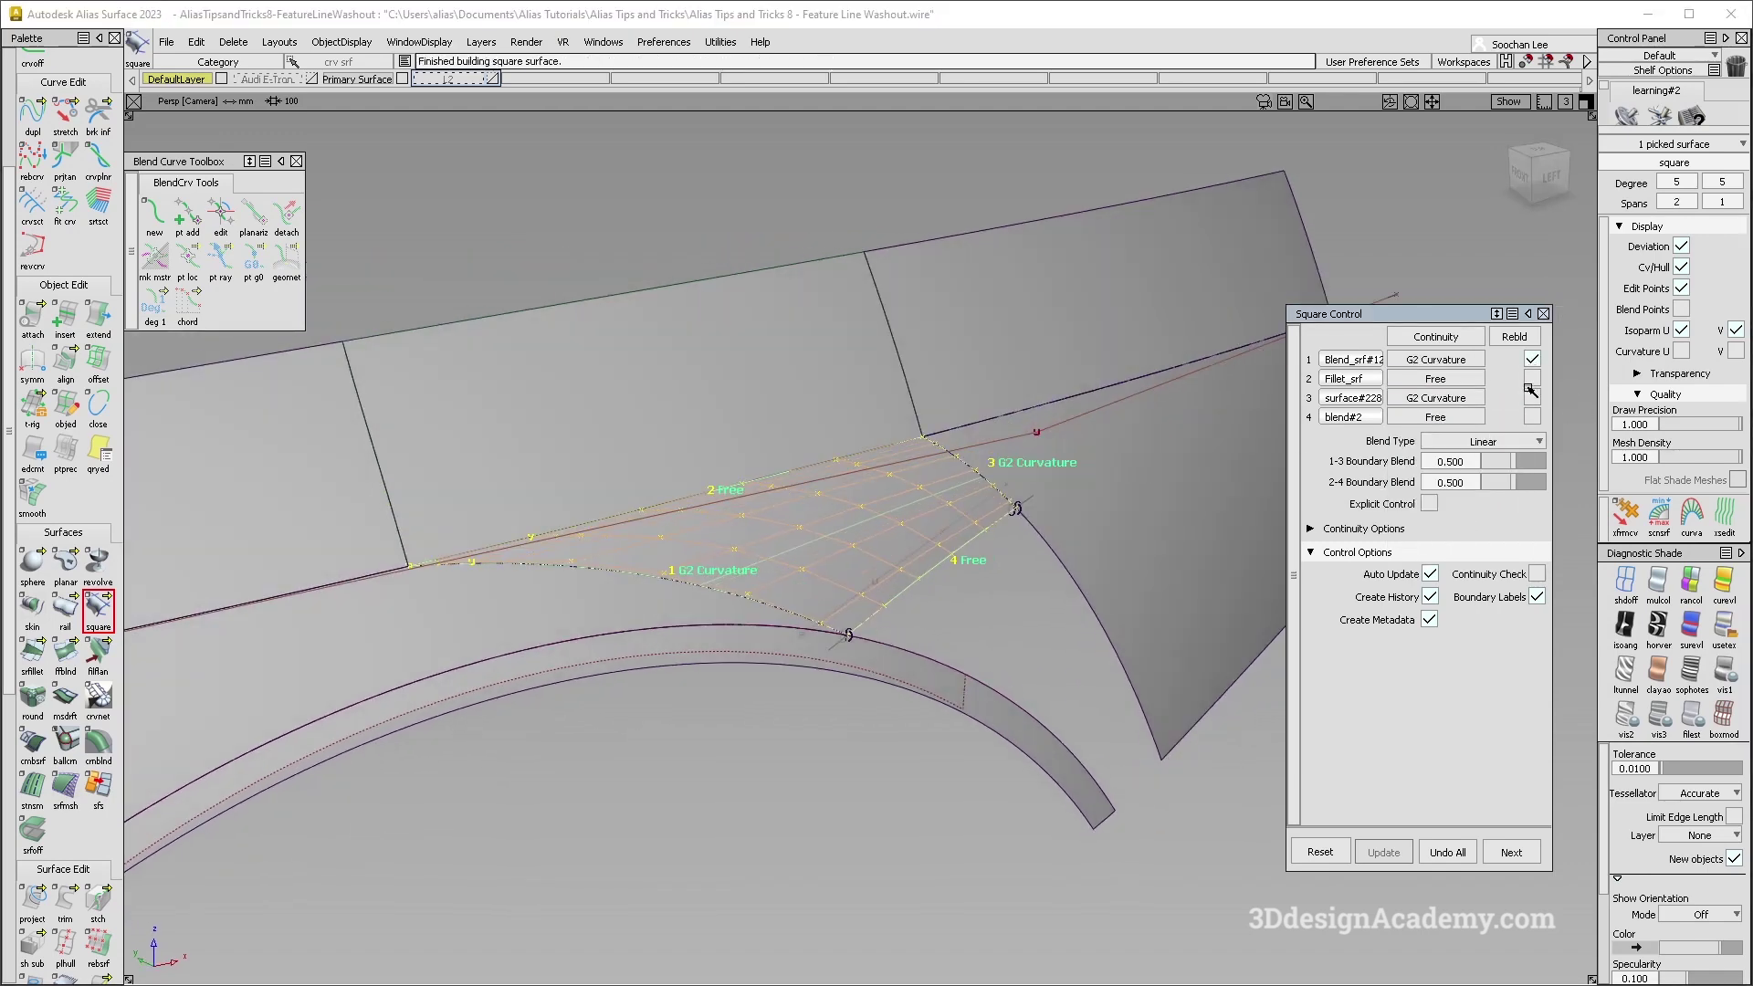
alt+shift+drag(1056, 572, 1111, 423)
alt+shift+drag(614, 458, 1436, 539)
Enable Explicit Control for the square surface with U and V degree 5 and single U and V spans.
click(1429, 503)
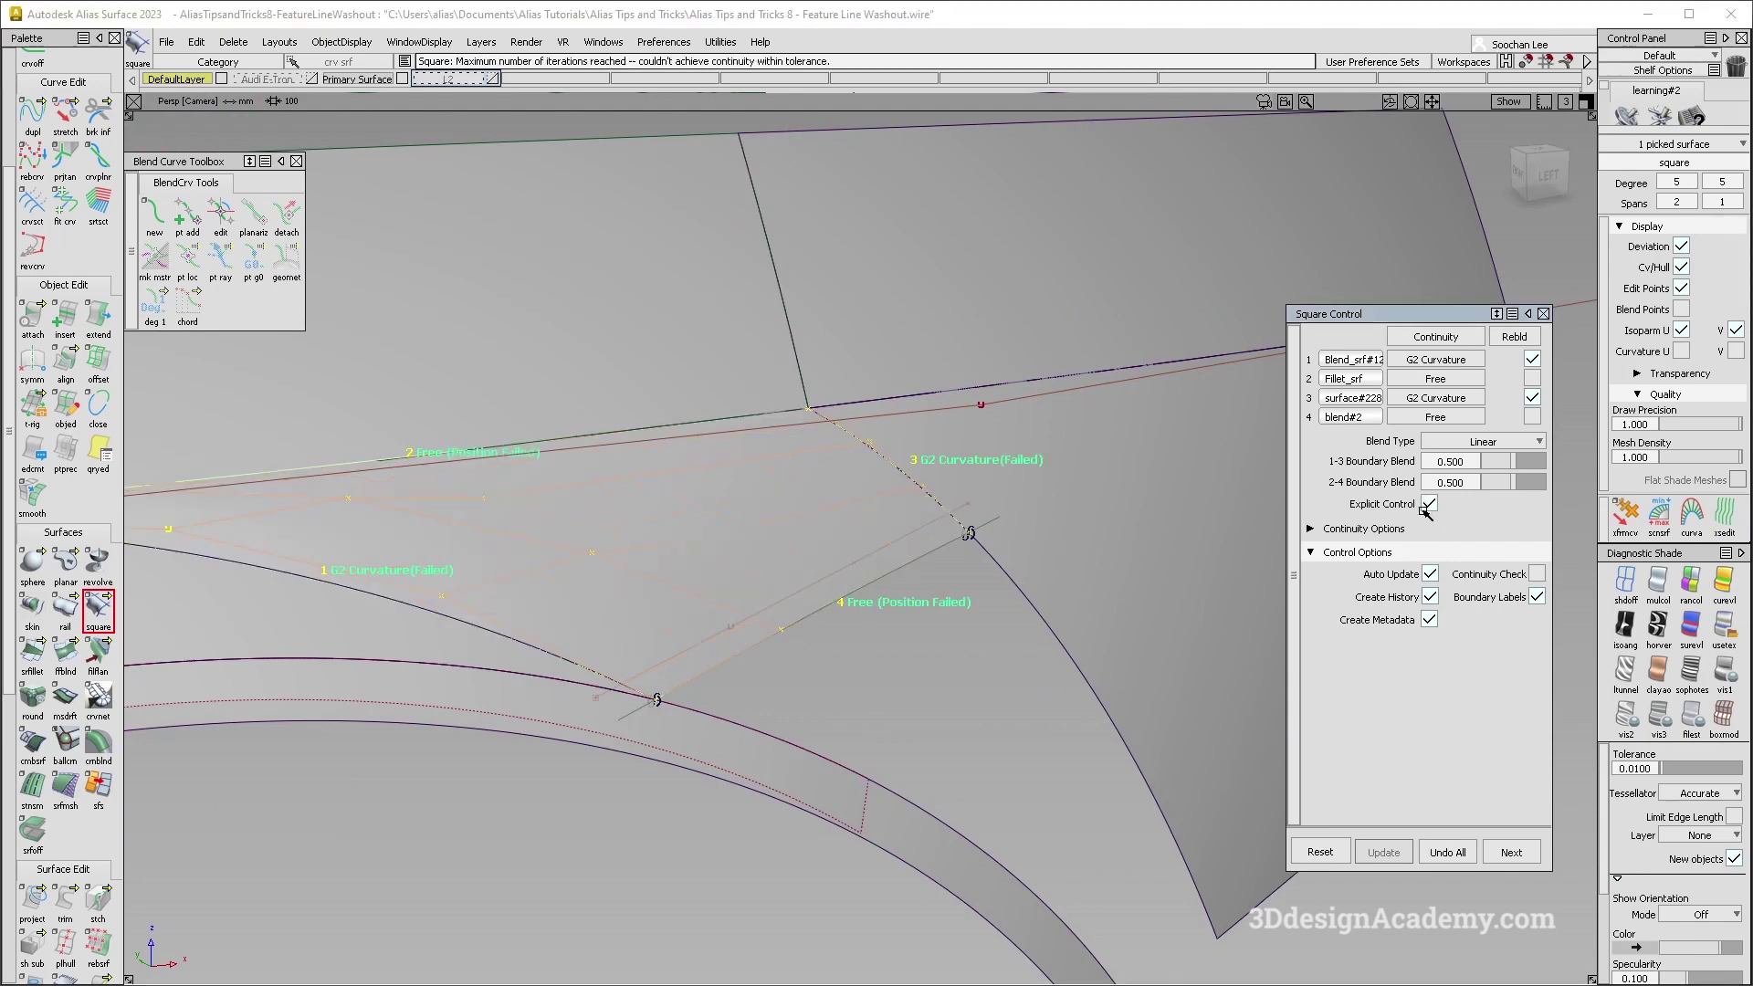
click(1513, 553)
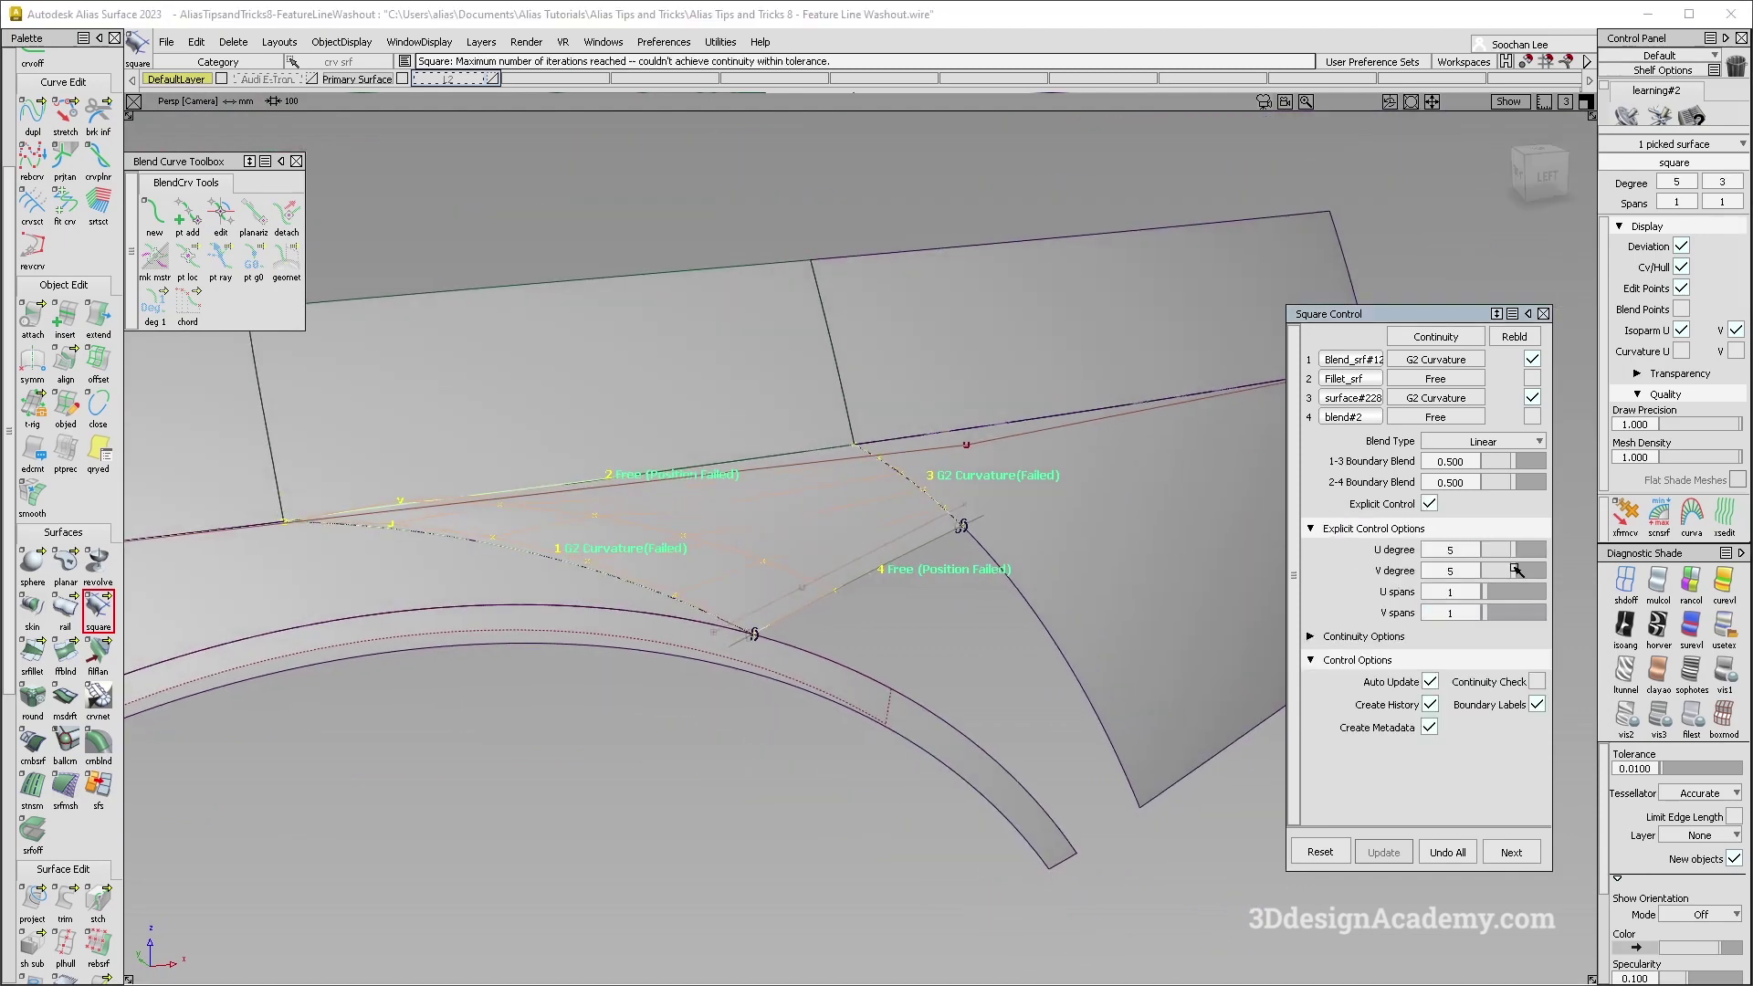
click(1512, 570)
mouse_move(786, 564)
alt+shift+mouse_down()
mouse_move(983, 537)
mouse_move(743, 551)
alt+shift+mouse_up()
ctrl+shift+drag(970, 513, 776, 604)
alt+shift+drag(609, 594, 611, 640)
ctrl+shift+drag(611, 640, 515, 456)
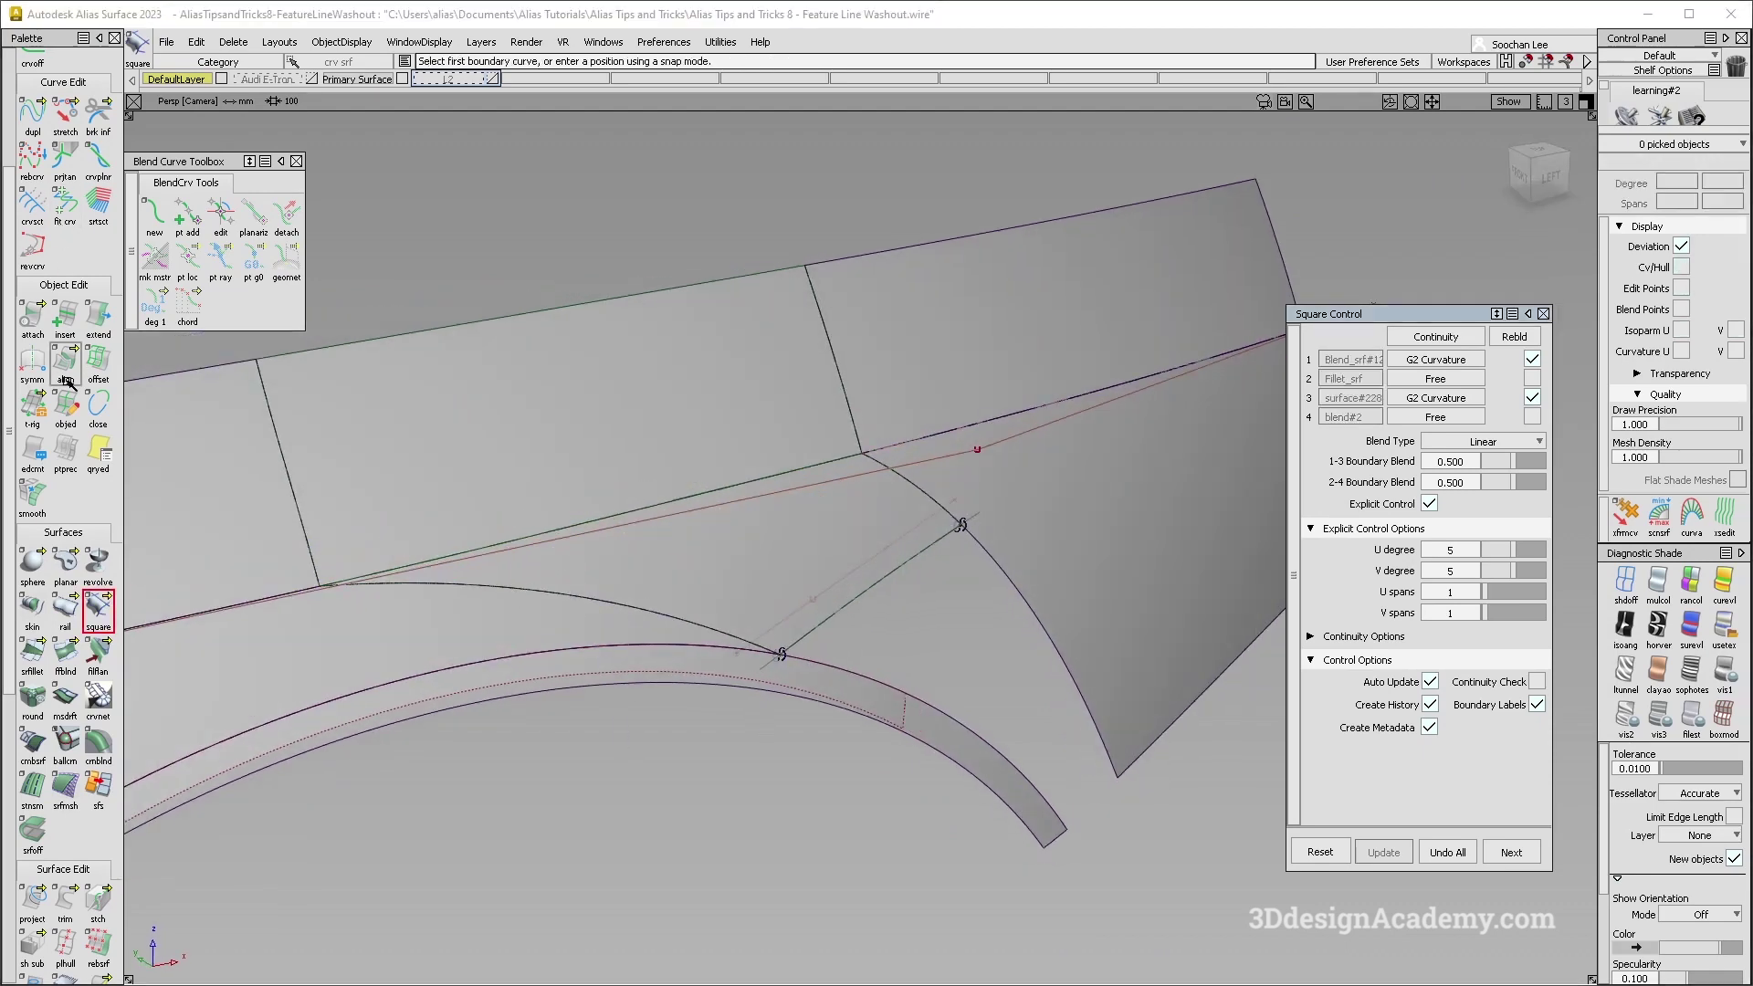
Align the square surface's front edge to the front arch surface's trimmed edge with G2 continuity.
key(a)
click(623, 608)
click(794, 606)
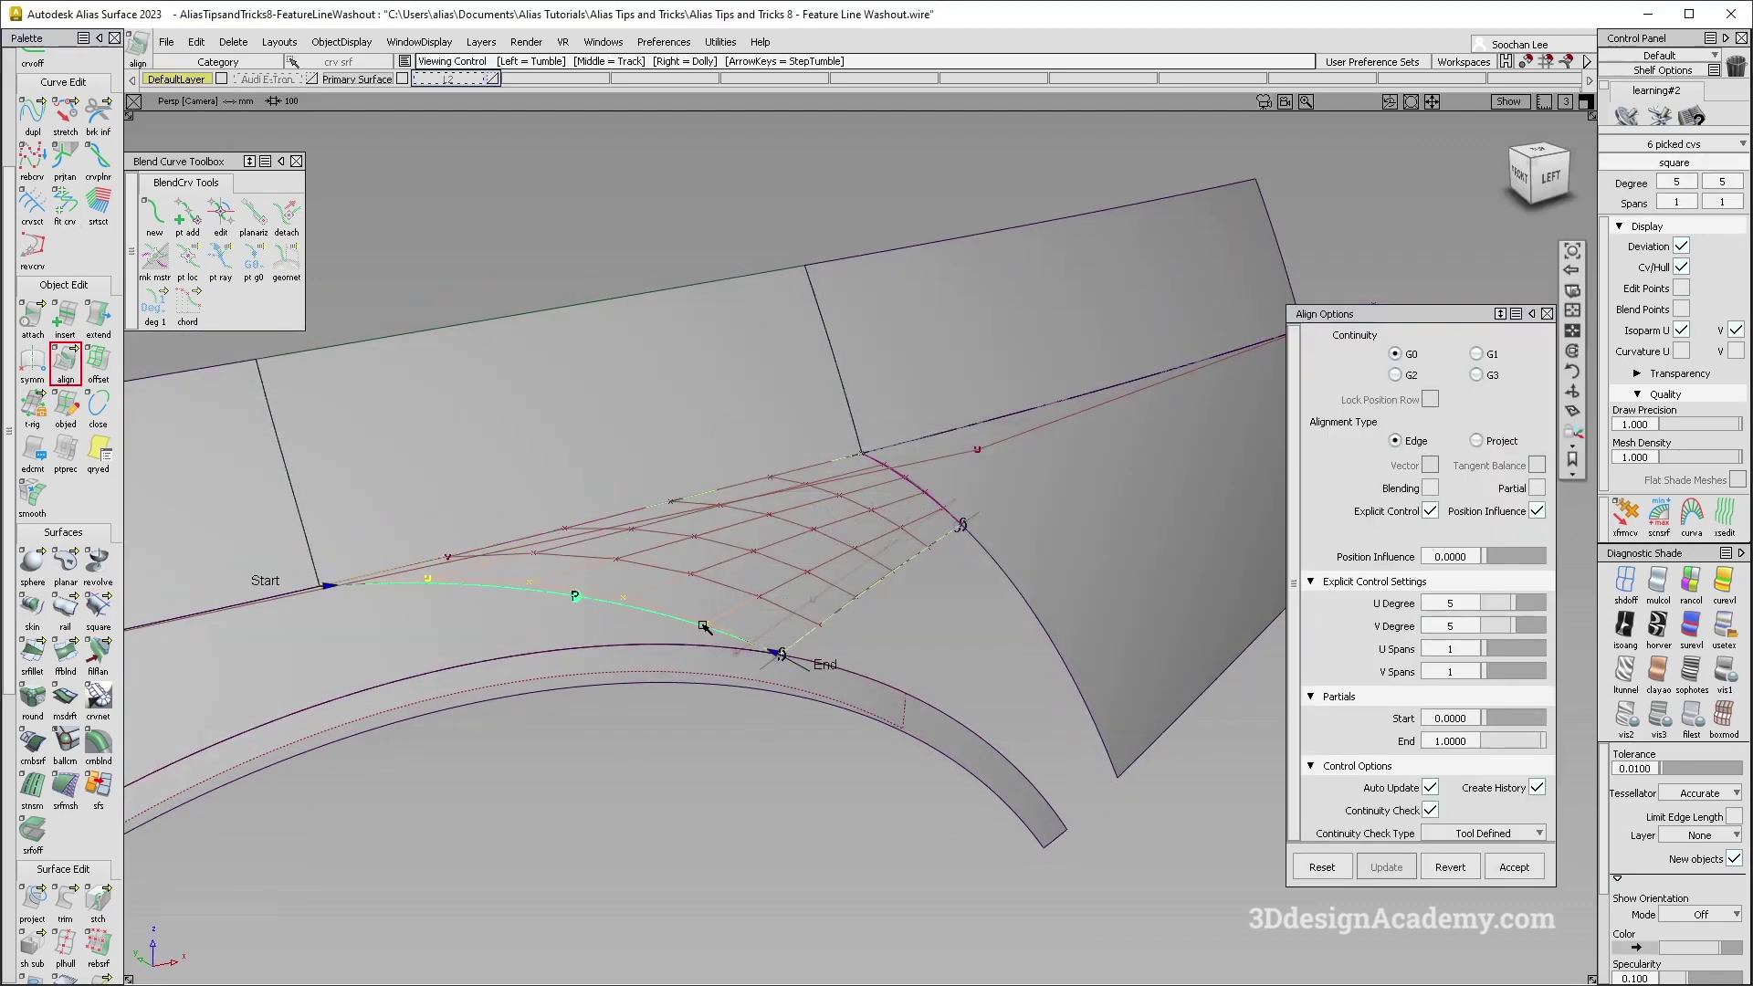
click(1395, 375)
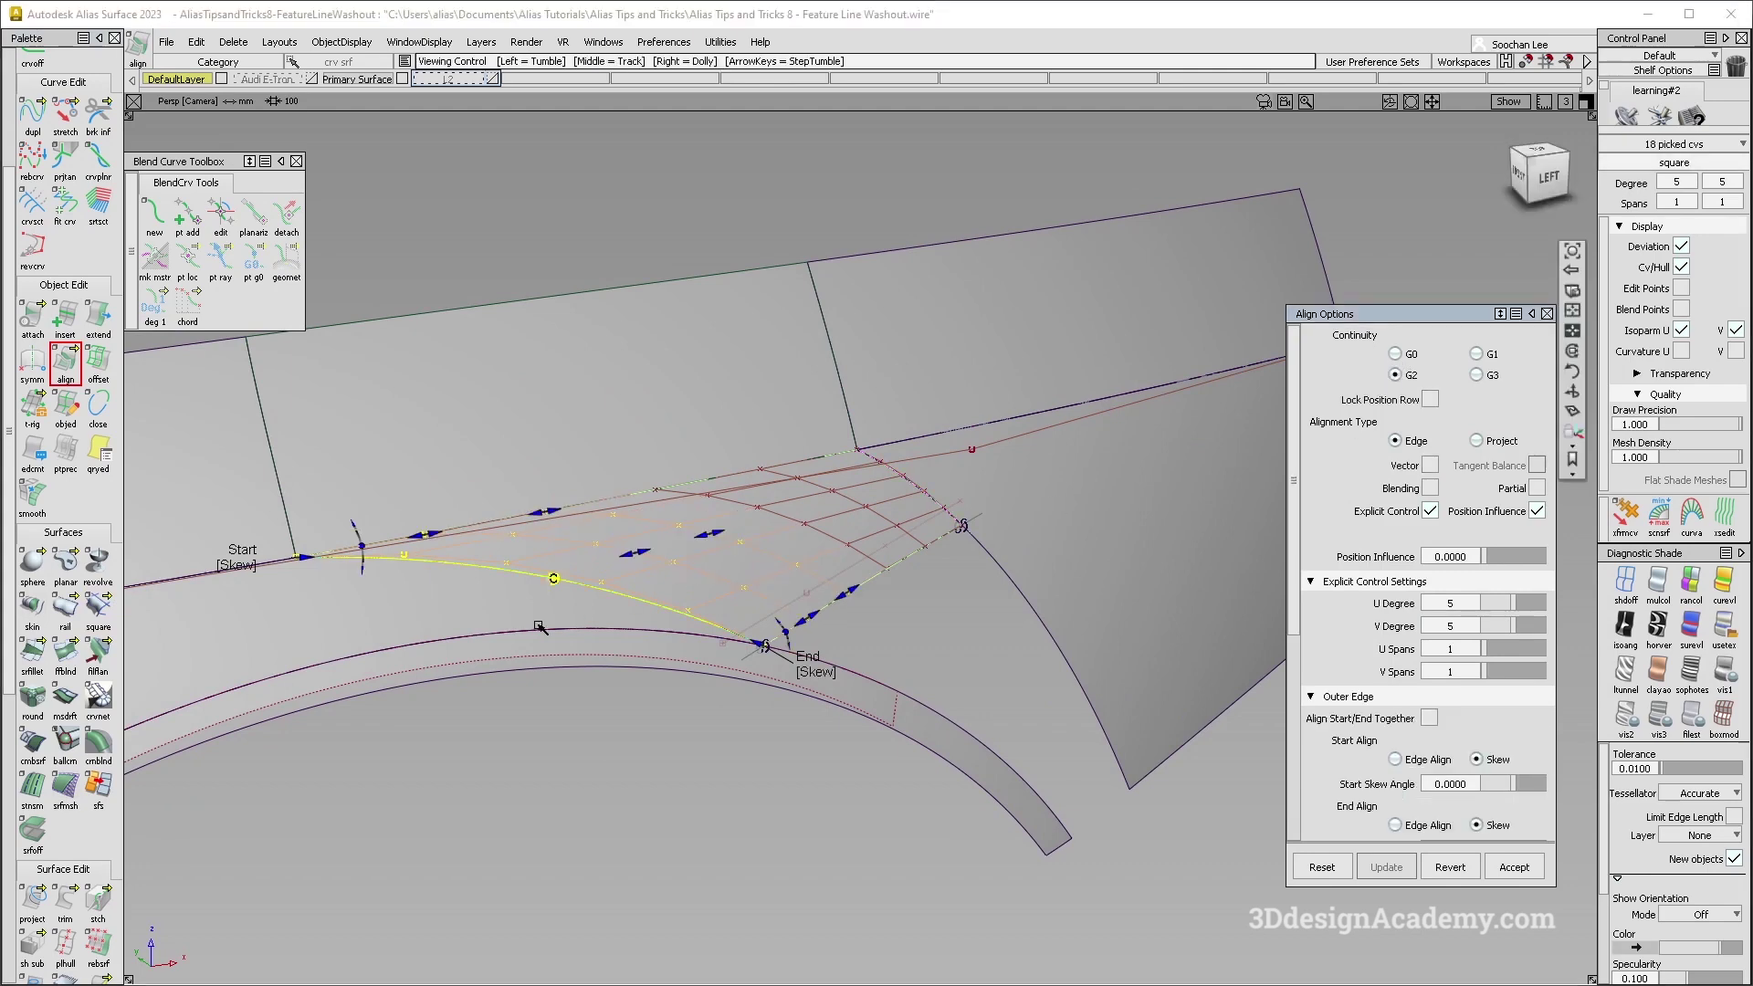
alt+shift+drag(621, 639, 526, 664)
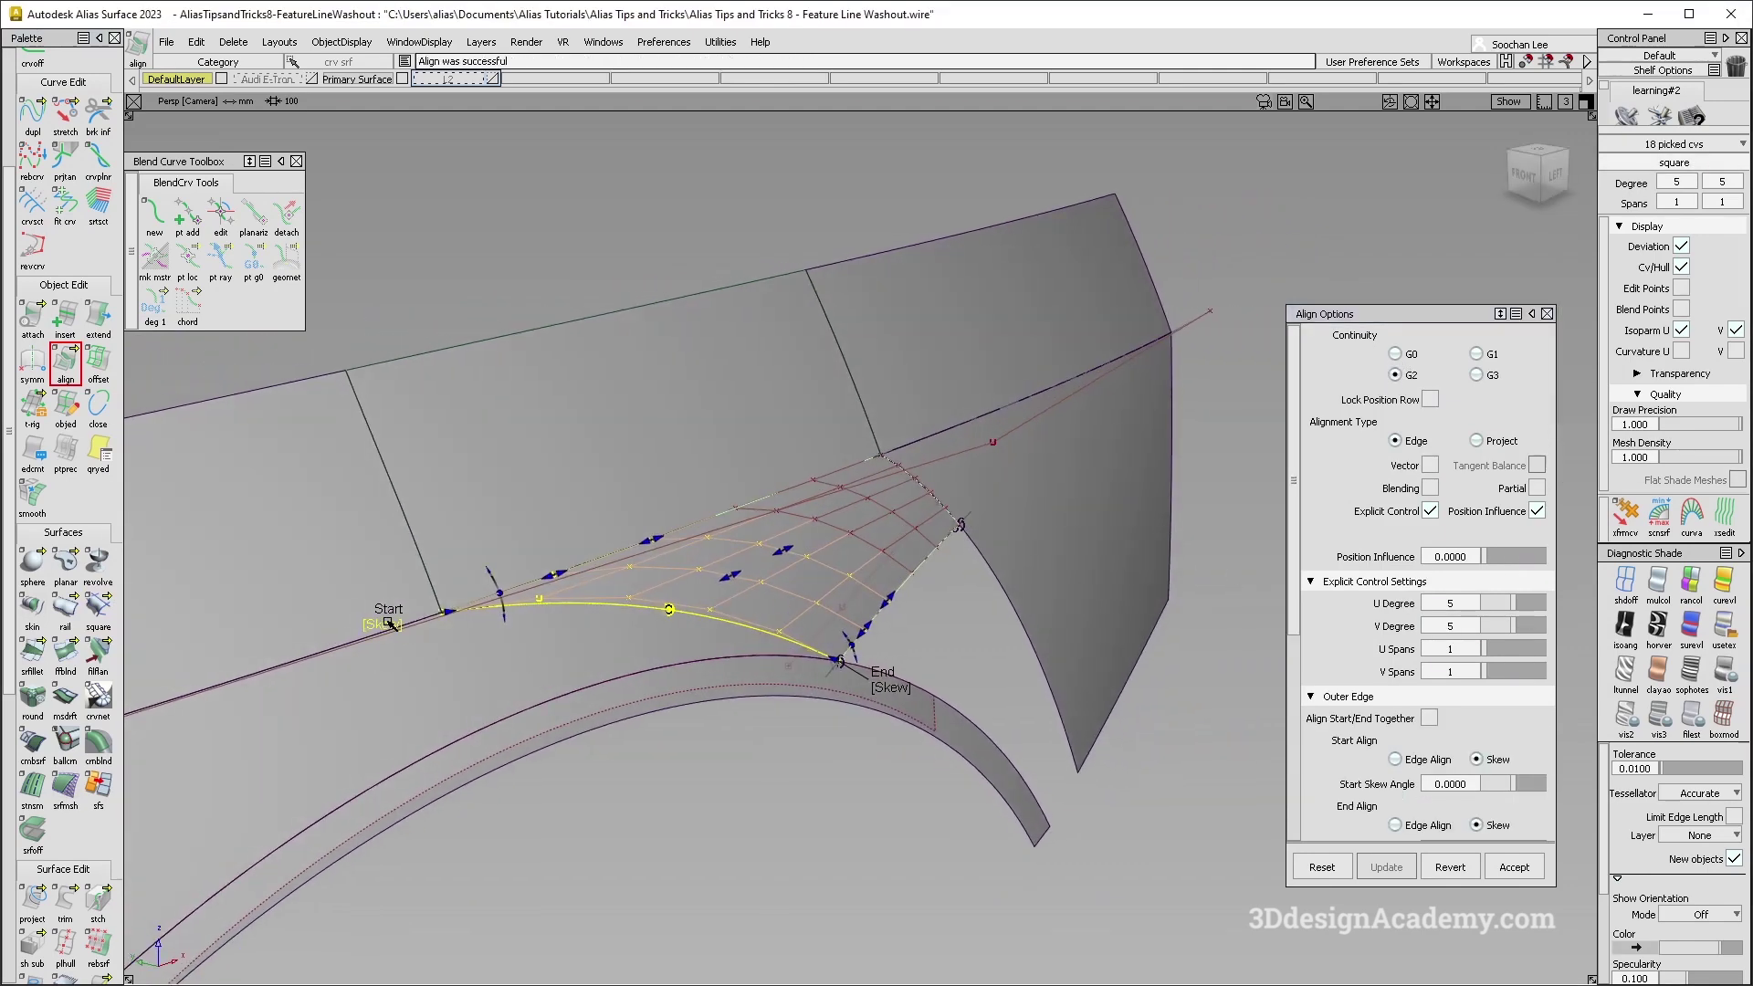
Try Edge as the alignment's start option, and return it to Skew.
alt+shift+drag(517, 606, 458, 560)
alt+shift+drag(547, 505, 354, 558)
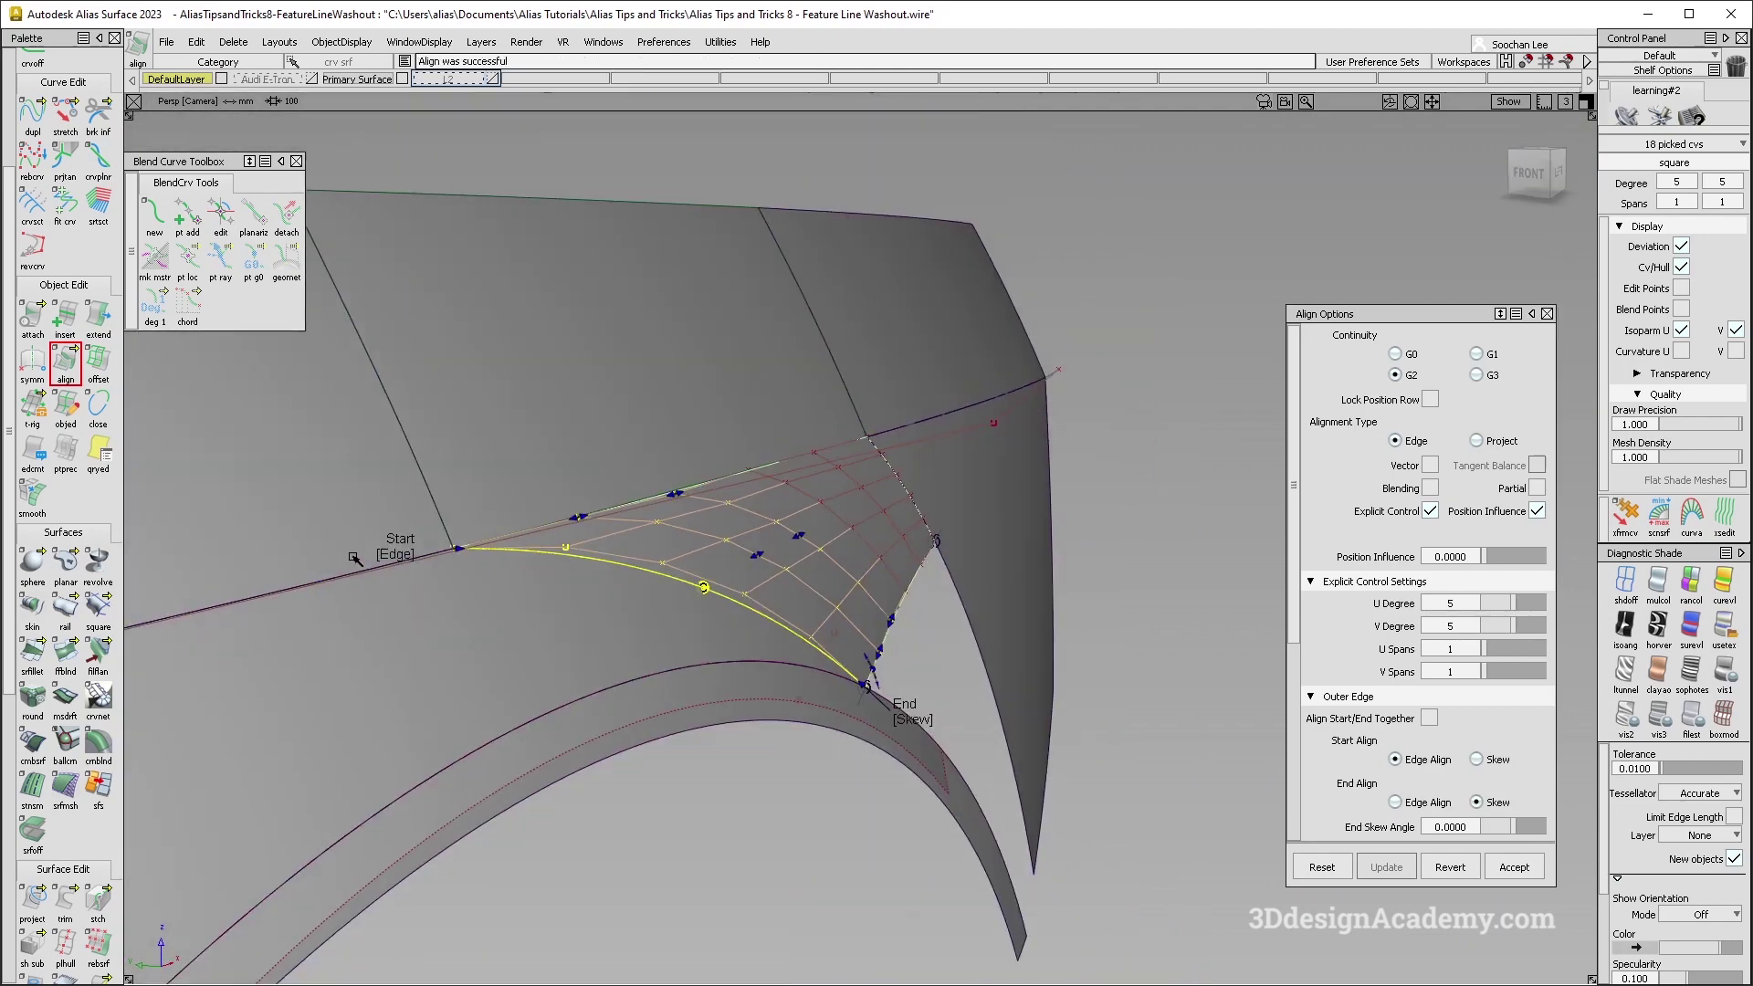
click(391, 554)
alt+shift+drag(931, 536, 661, 536)
alt+shift+drag(1004, 566, 922, 571)
Set the alignment's Position Influence to 1.0 and recheck its settings.
drag(1508, 554, 1554, 557)
alt+shift+drag(1002, 592, 905, 606)
ctrl+shift+drag(905, 713, 919, 575)
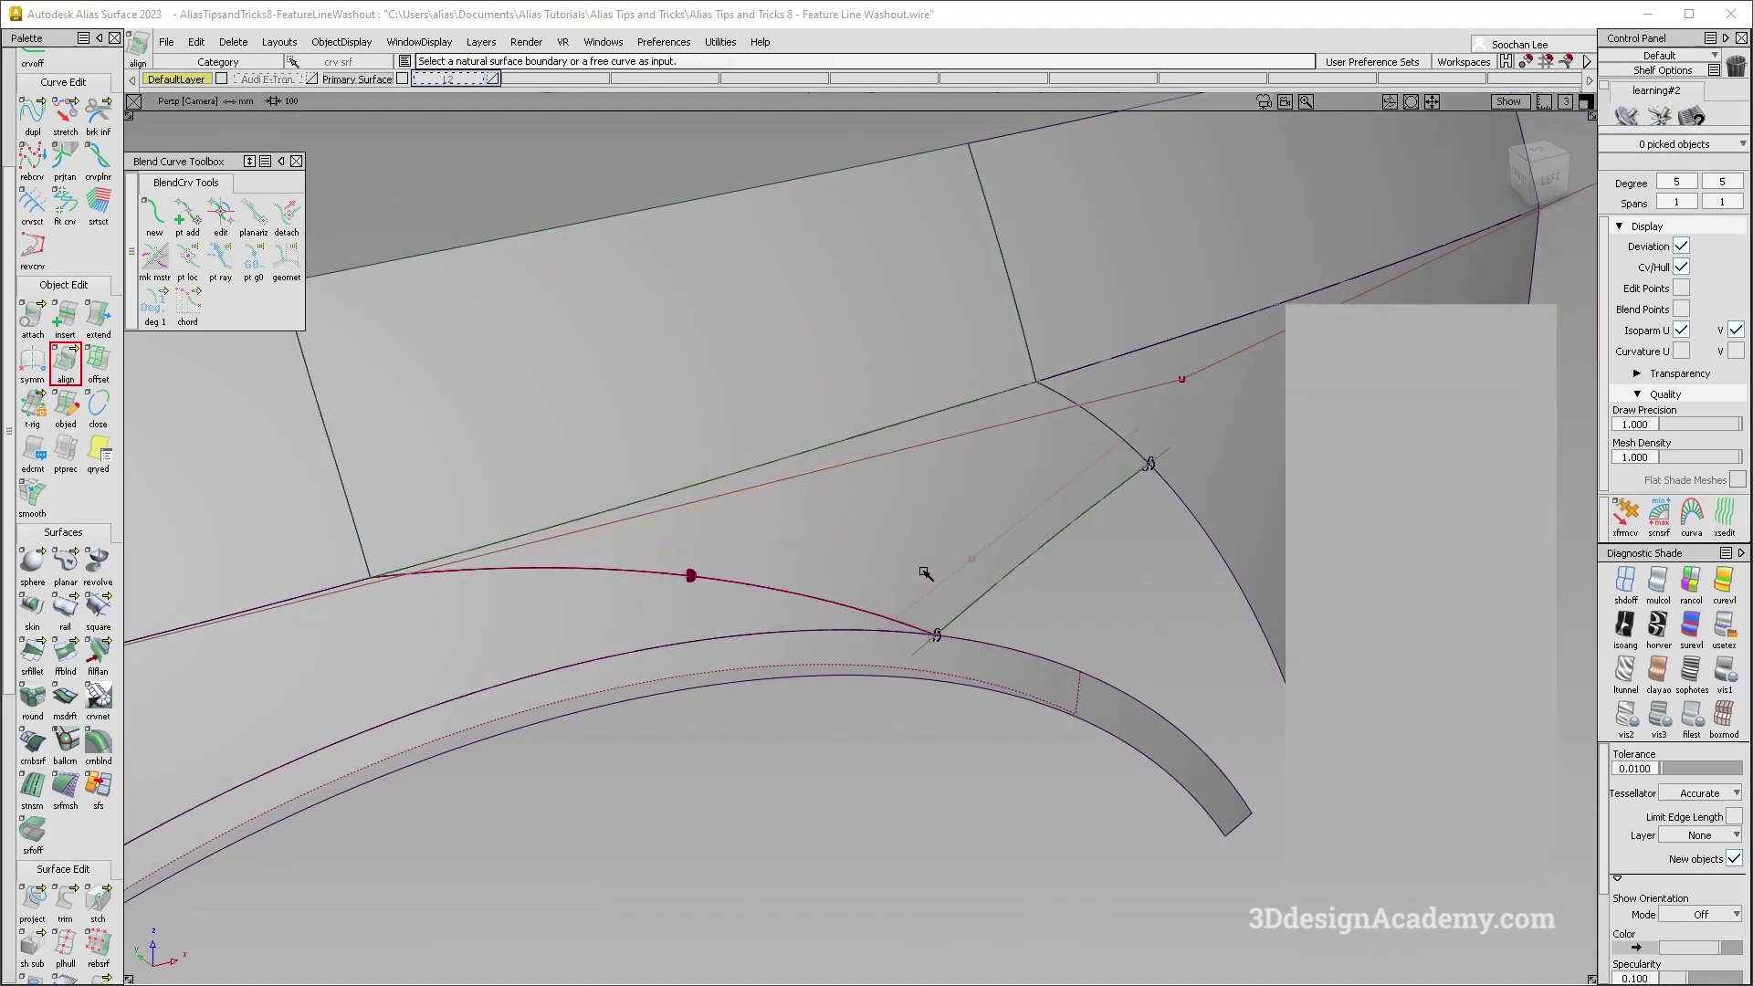
ctrl+shift+drag(1077, 540, 813, 398)
click(858, 553)
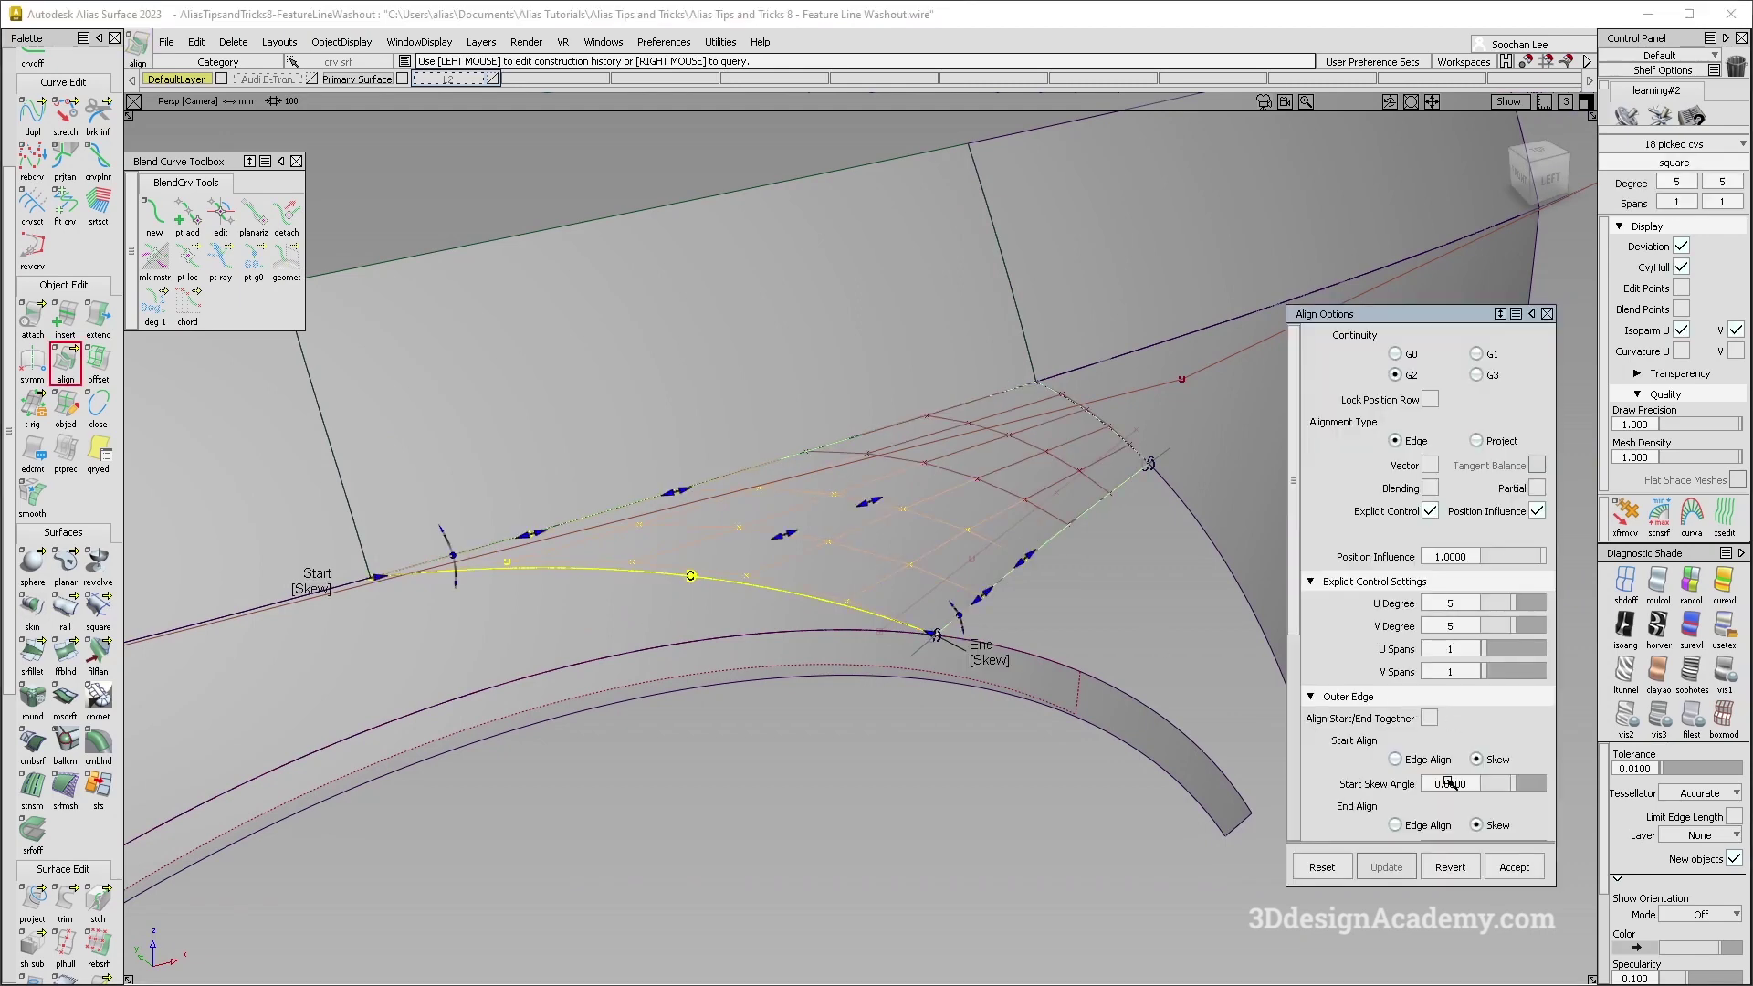
click(569, 720)
Check the square's front edge for G2 surface continuity with Show Max. Labels, Show Comb and Auto Scale enabled.
scroll(82, 821, down, 10)
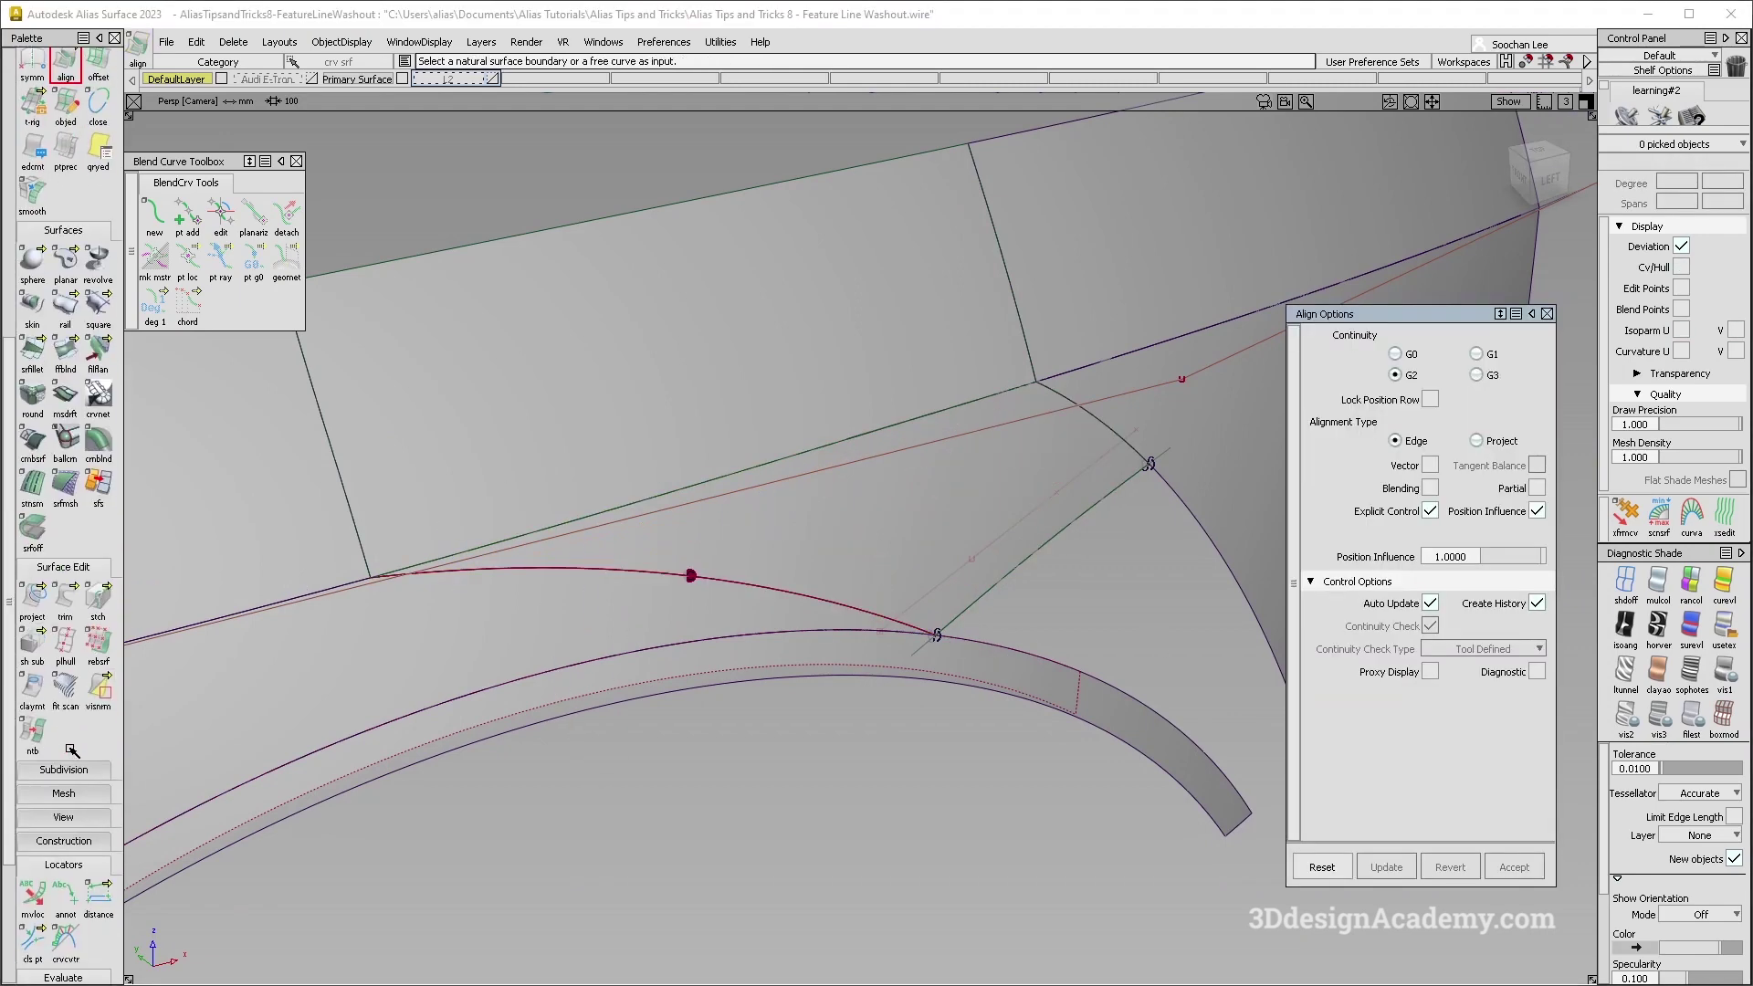
scroll(82, 820, down, 1)
double_click(32, 874)
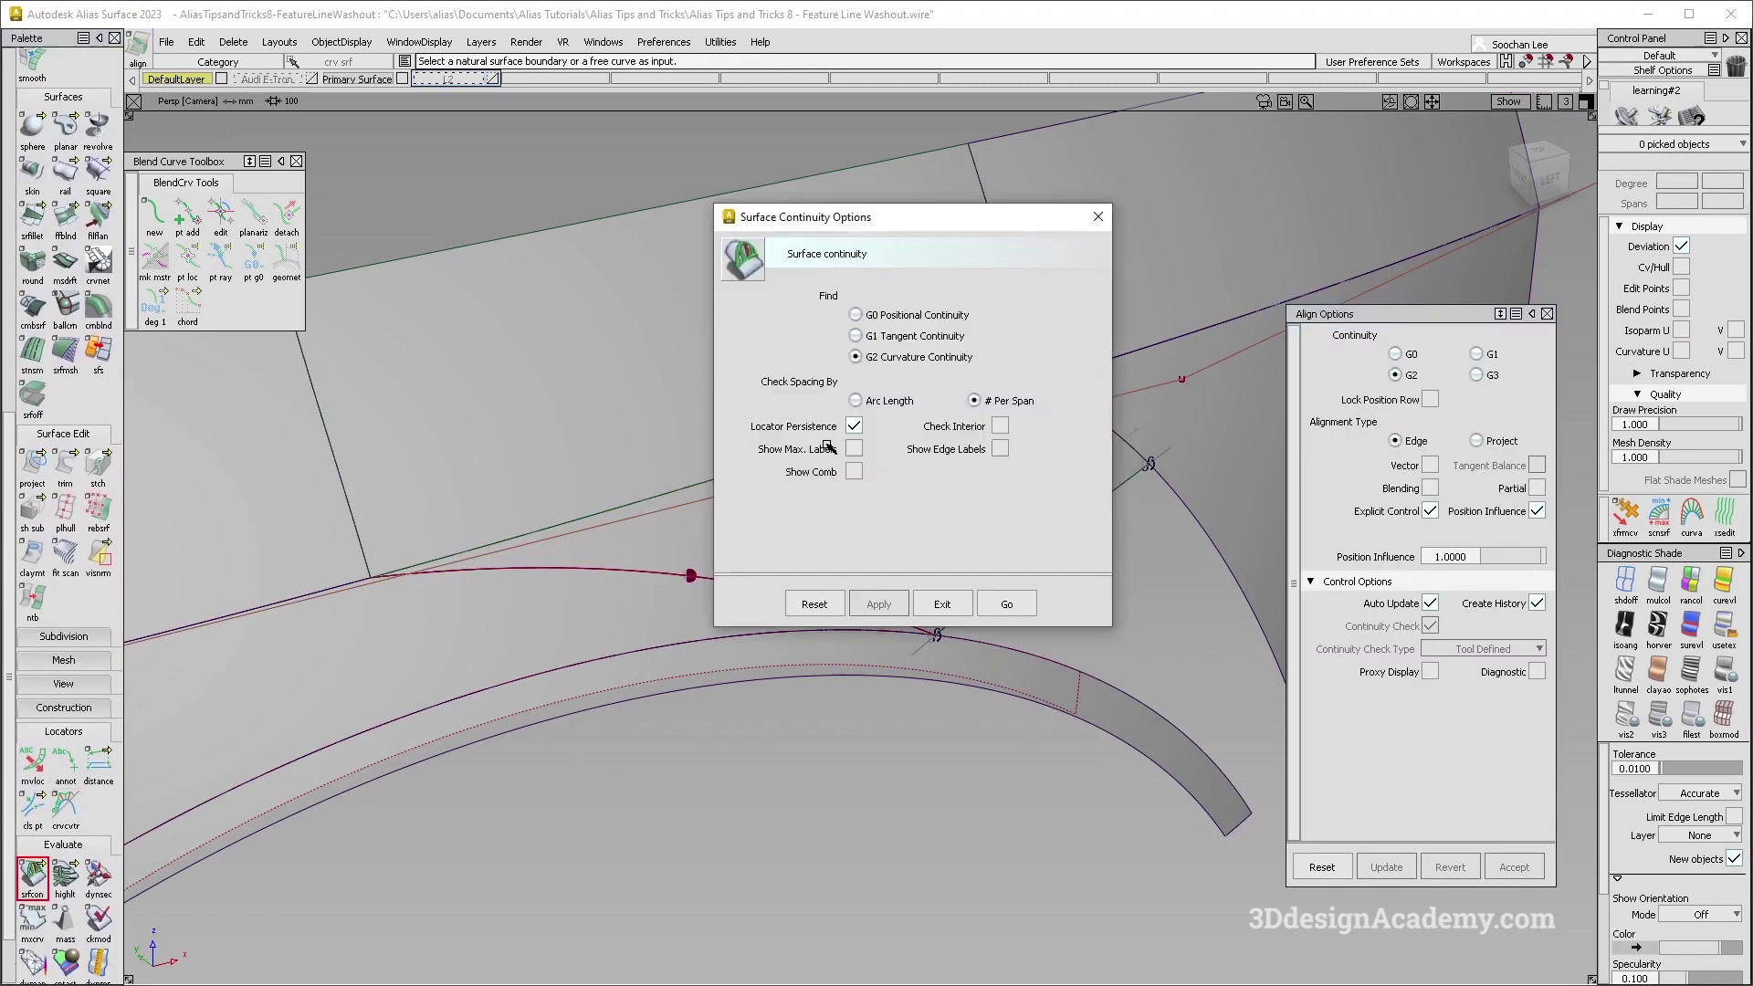
click(1026, 613)
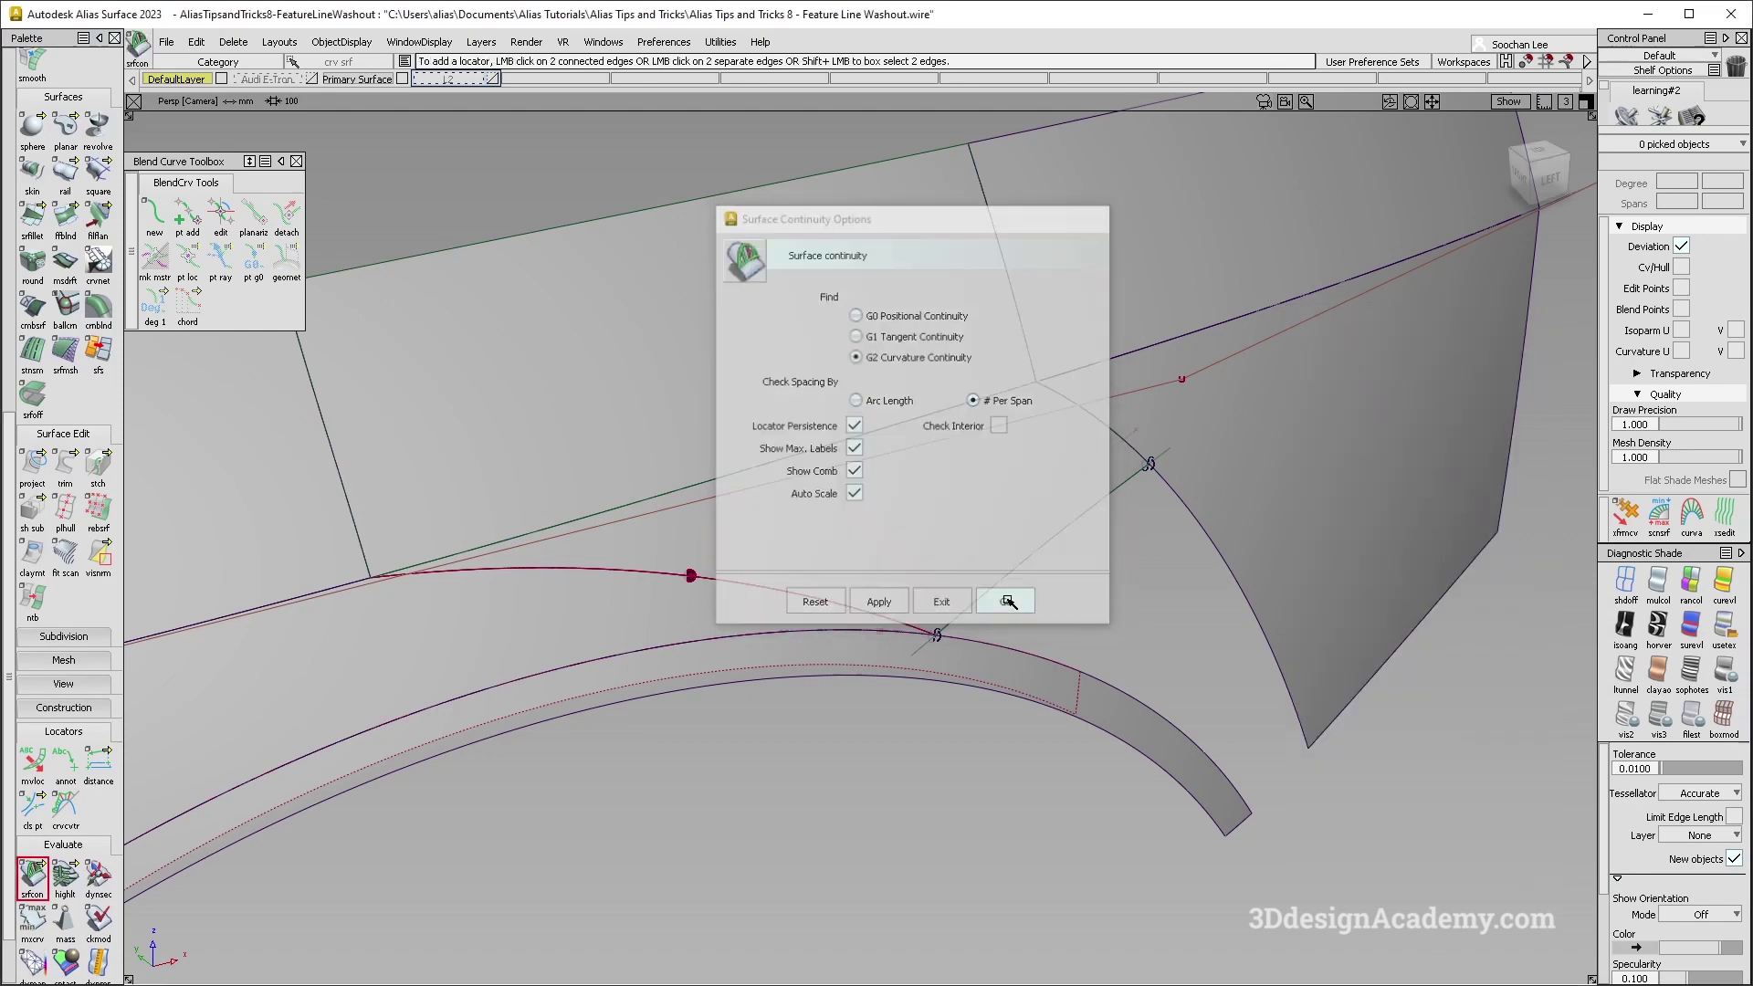
alt+shift+drag(791, 599, 759, 571)
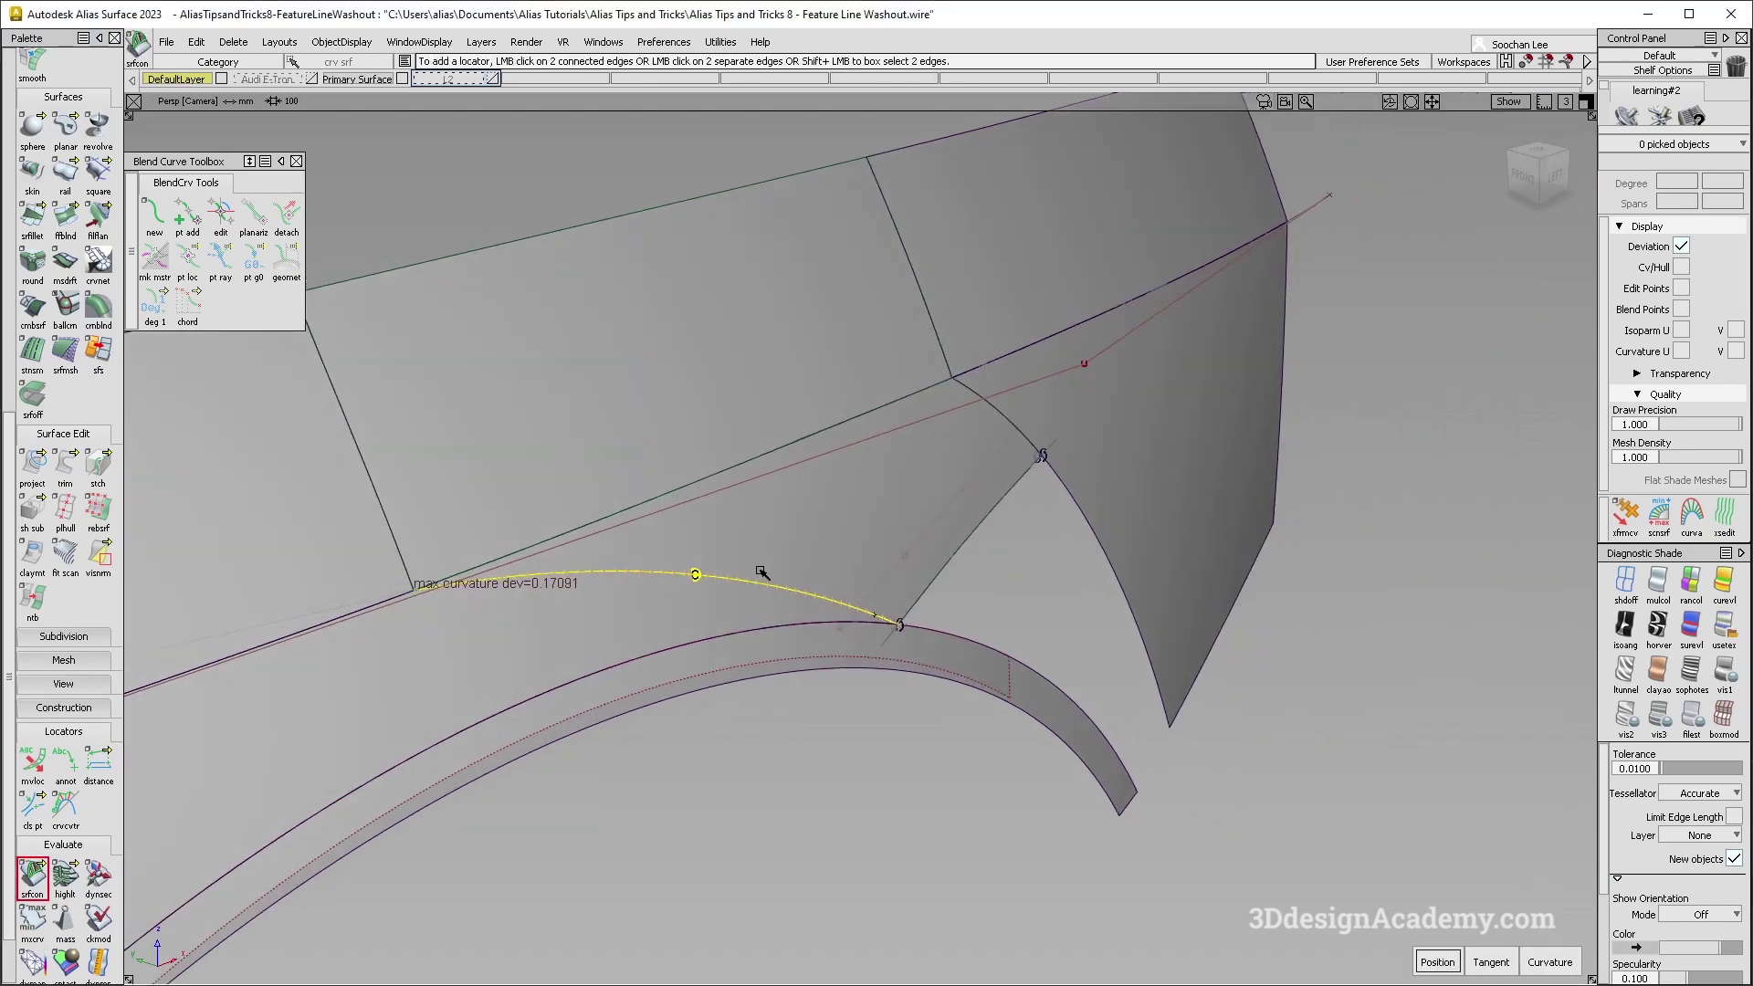
Delete the construction history of the aligned square surface.
ctrl+shift+drag(864, 442, 795, 507)
click(785, 511)
ctrl+shift+drag(626, 442, 721, 516)
alt+shift+right_drag(721, 484, 741, 467)
alt+shift+drag(741, 466, 857, 469)
click(841, 542)
click(962, 372)
click(233, 41)
click(283, 86)
key(Return)
ctrl+shift+drag(638, 469, 1155, 597)
Apply the Showroom map diagnostic shading and examine the reflections across the new transition surface.
ctrl+shift+right_drag(1166, 716, 895, 532)
alt+shift+drag(895, 532, 964, 543)
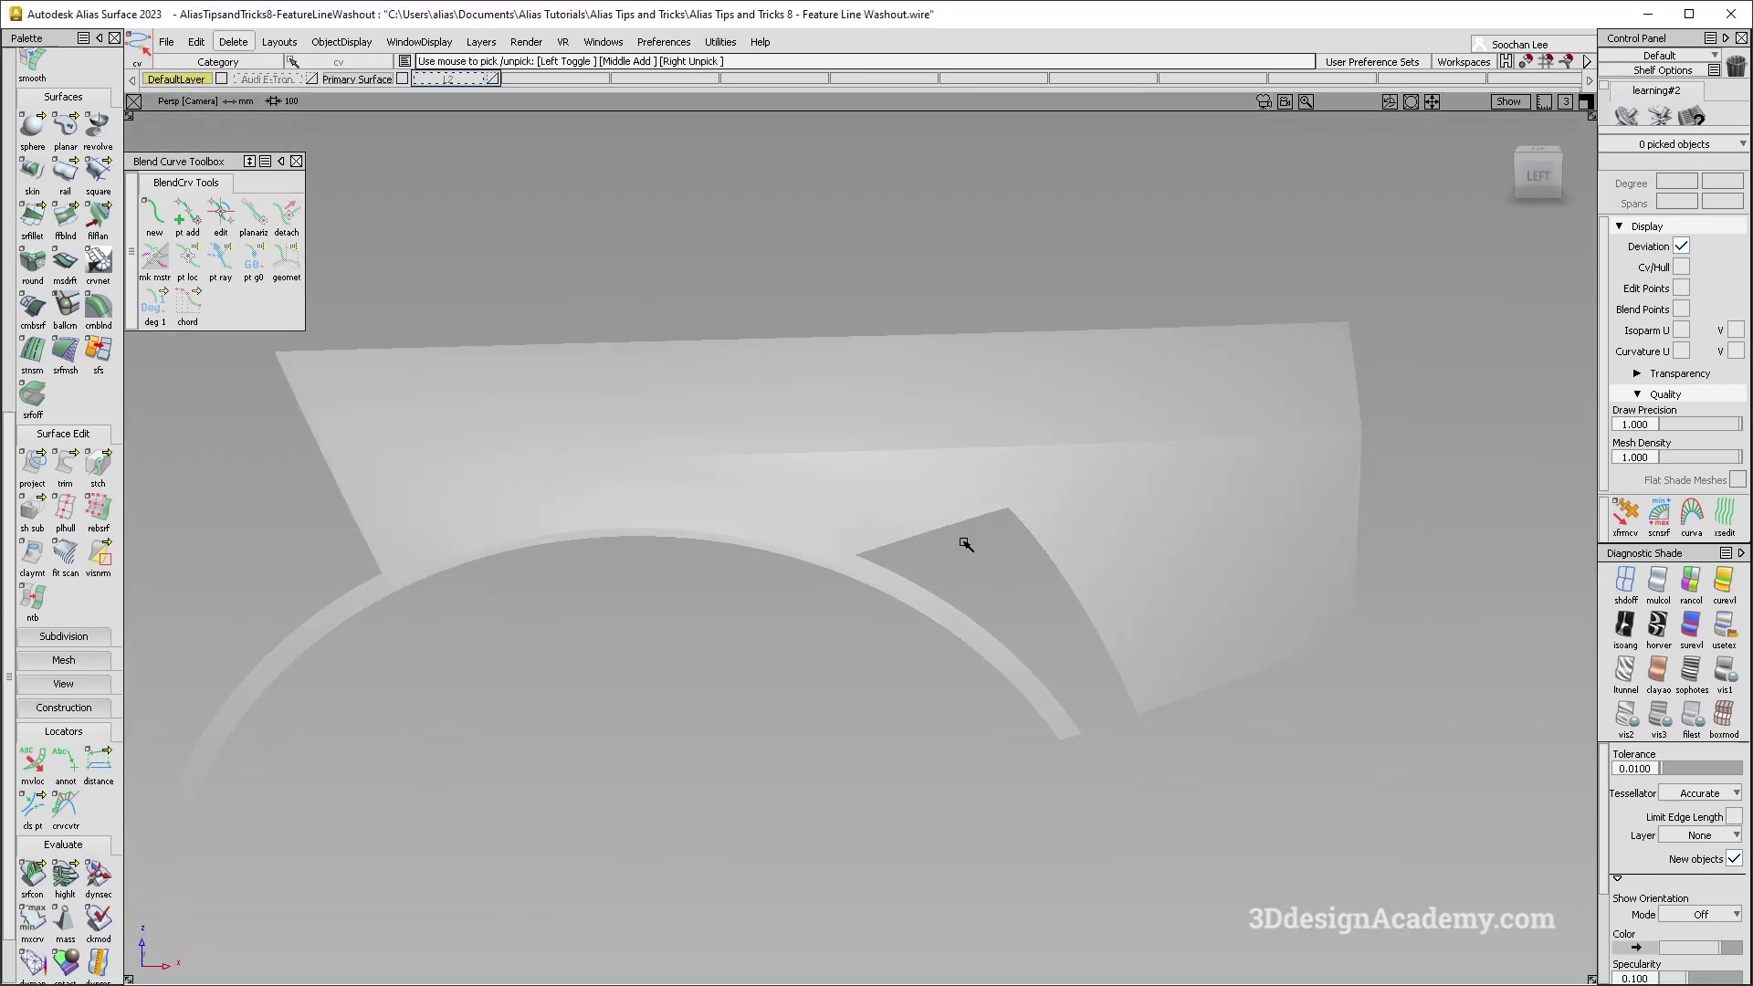
click(1724, 622)
mouse_move(913, 630)
alt+shift+mouse_down()
mouse_move(892, 601)
mouse_move(896, 672)
alt+shift+mouse_up()
mouse_move(527, 414)
alt+shift+mouse_down()
mouse_move(646, 502)
mouse_move(809, 477)
alt+shift+mouse_up()
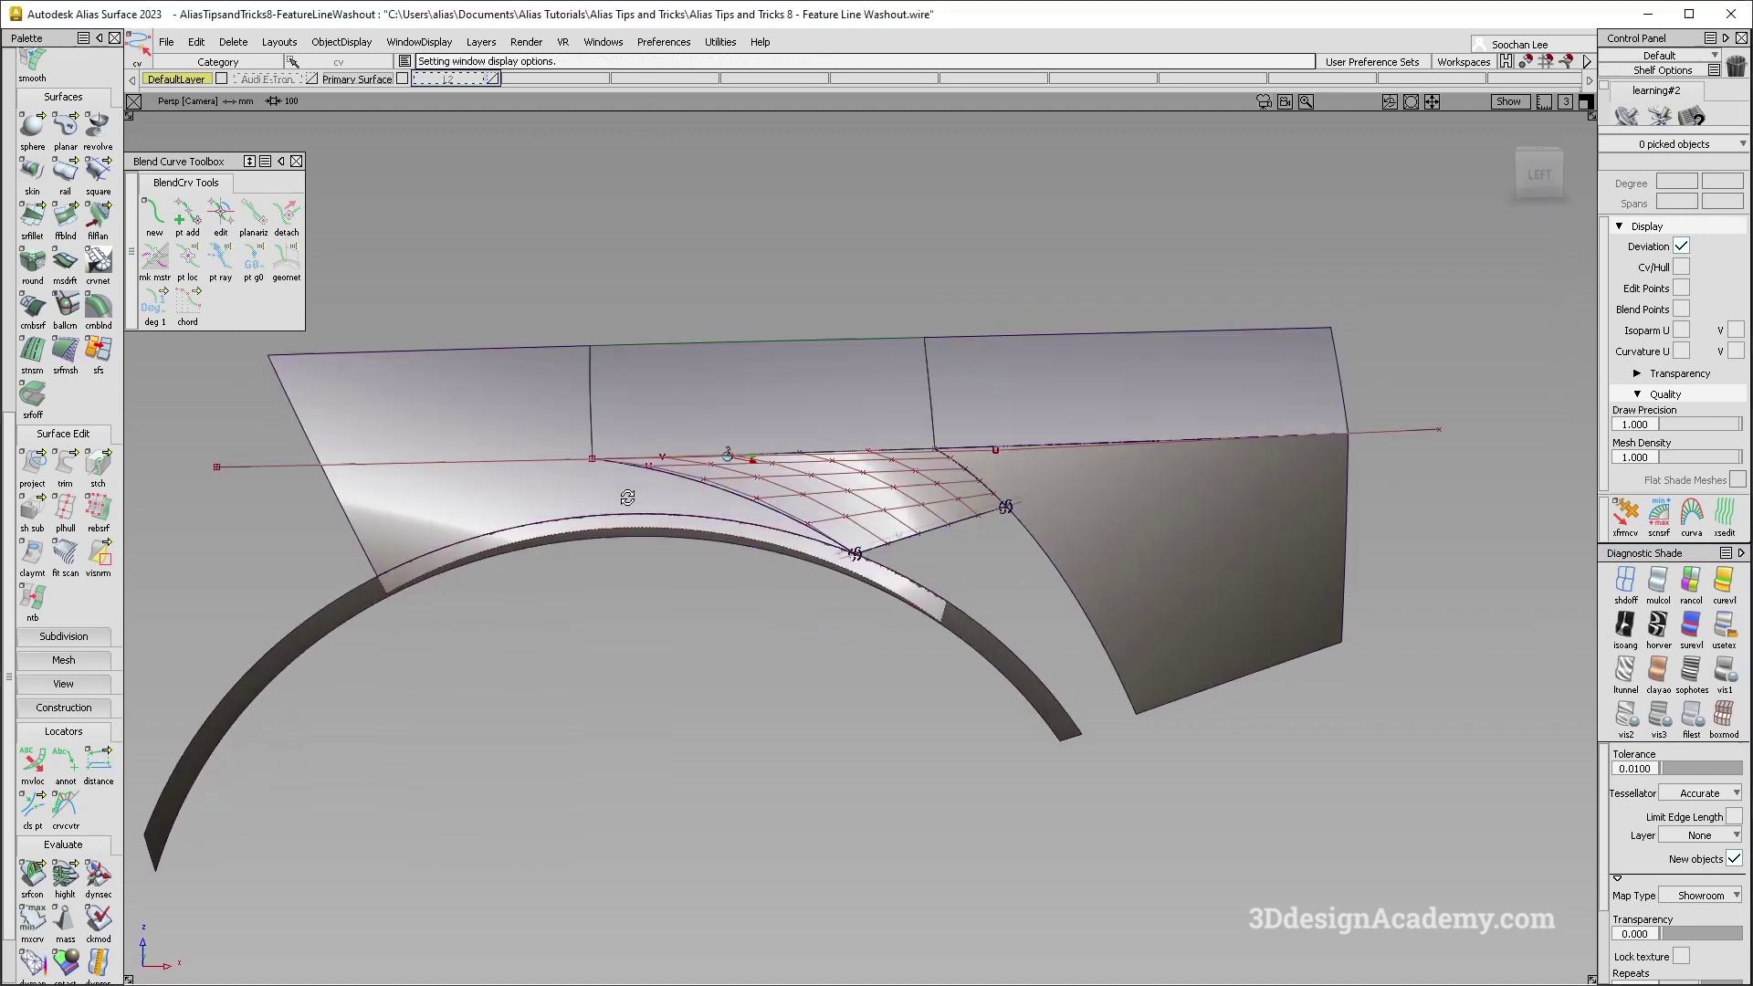
alt+shift+drag(626, 497, 755, 487)
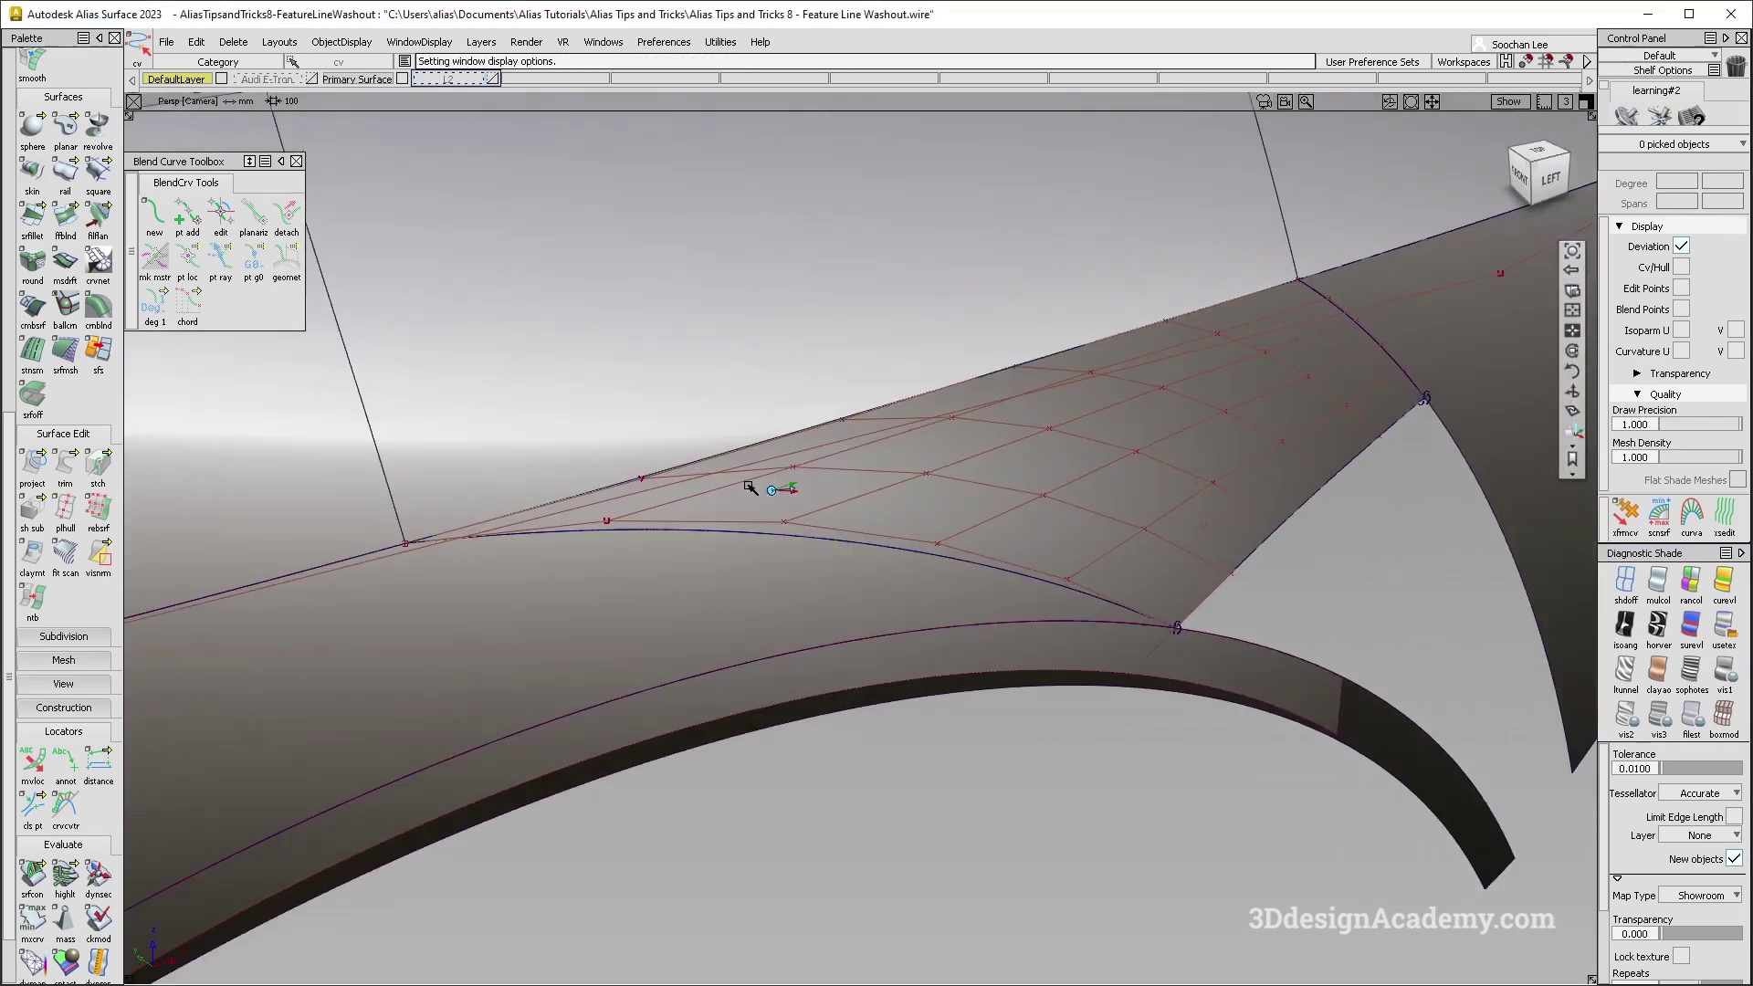
Recheck the curvature continuity between the square surface and the front arch surface along their shared edge.
click(33, 867)
click(644, 536)
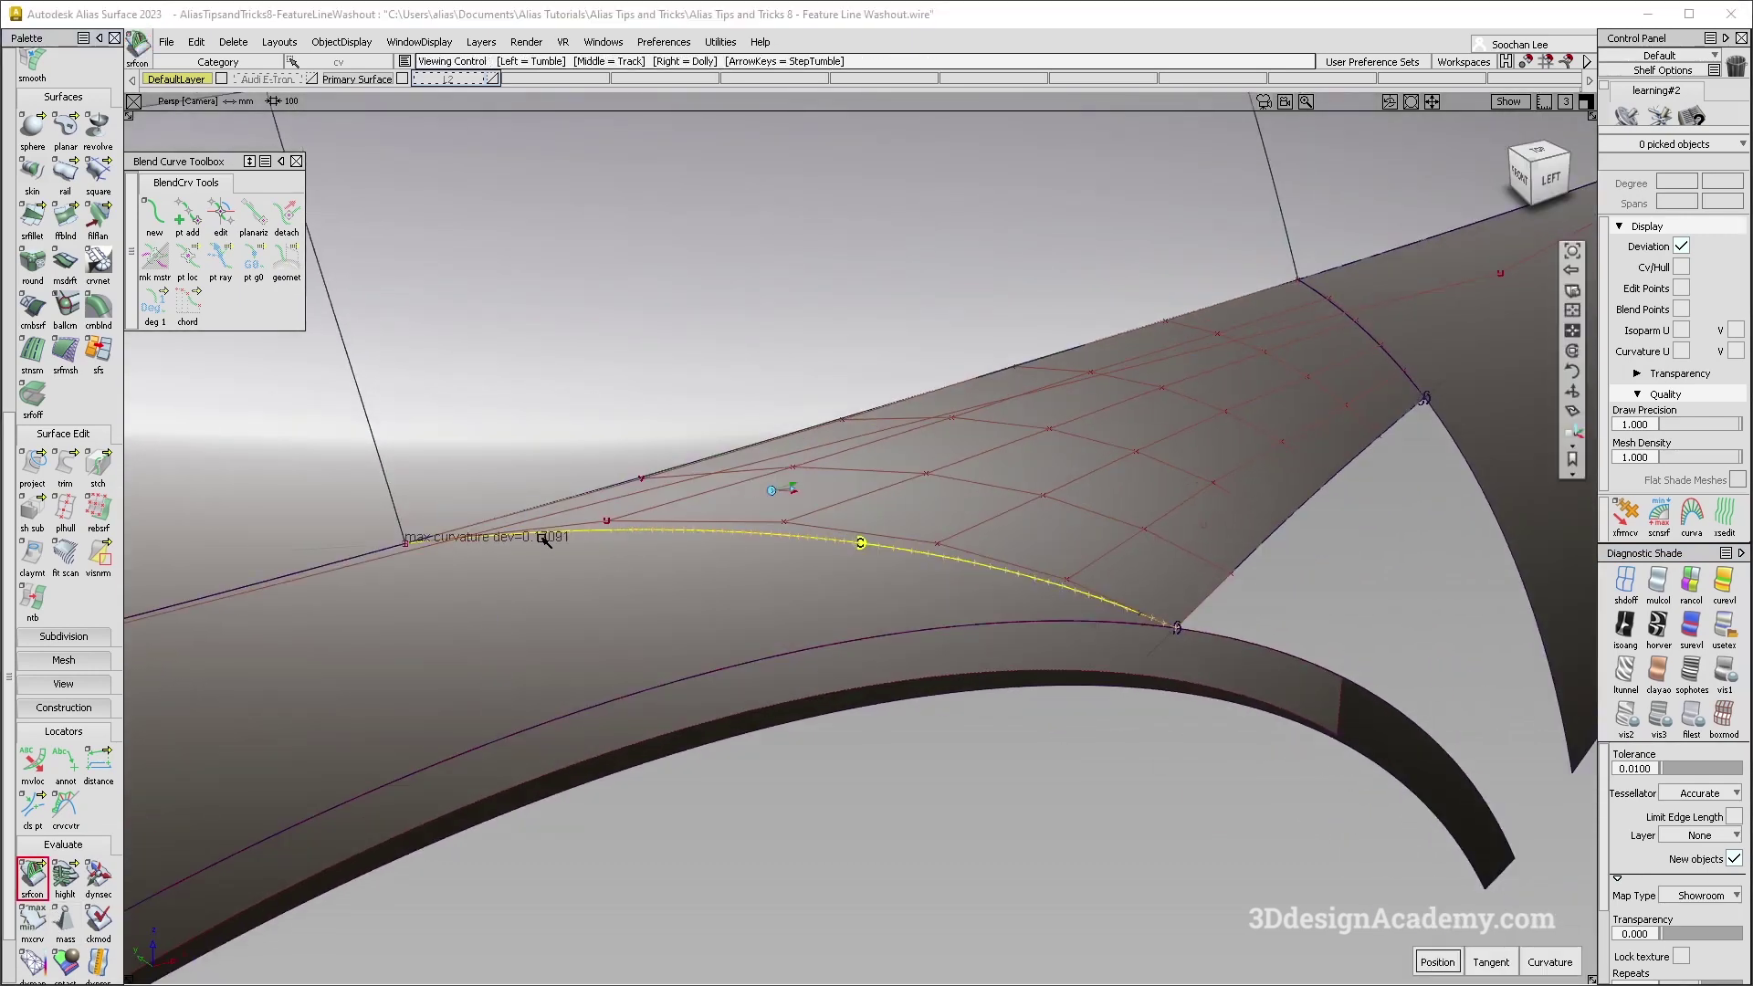
alt+shift+drag(643, 536, 780, 493)
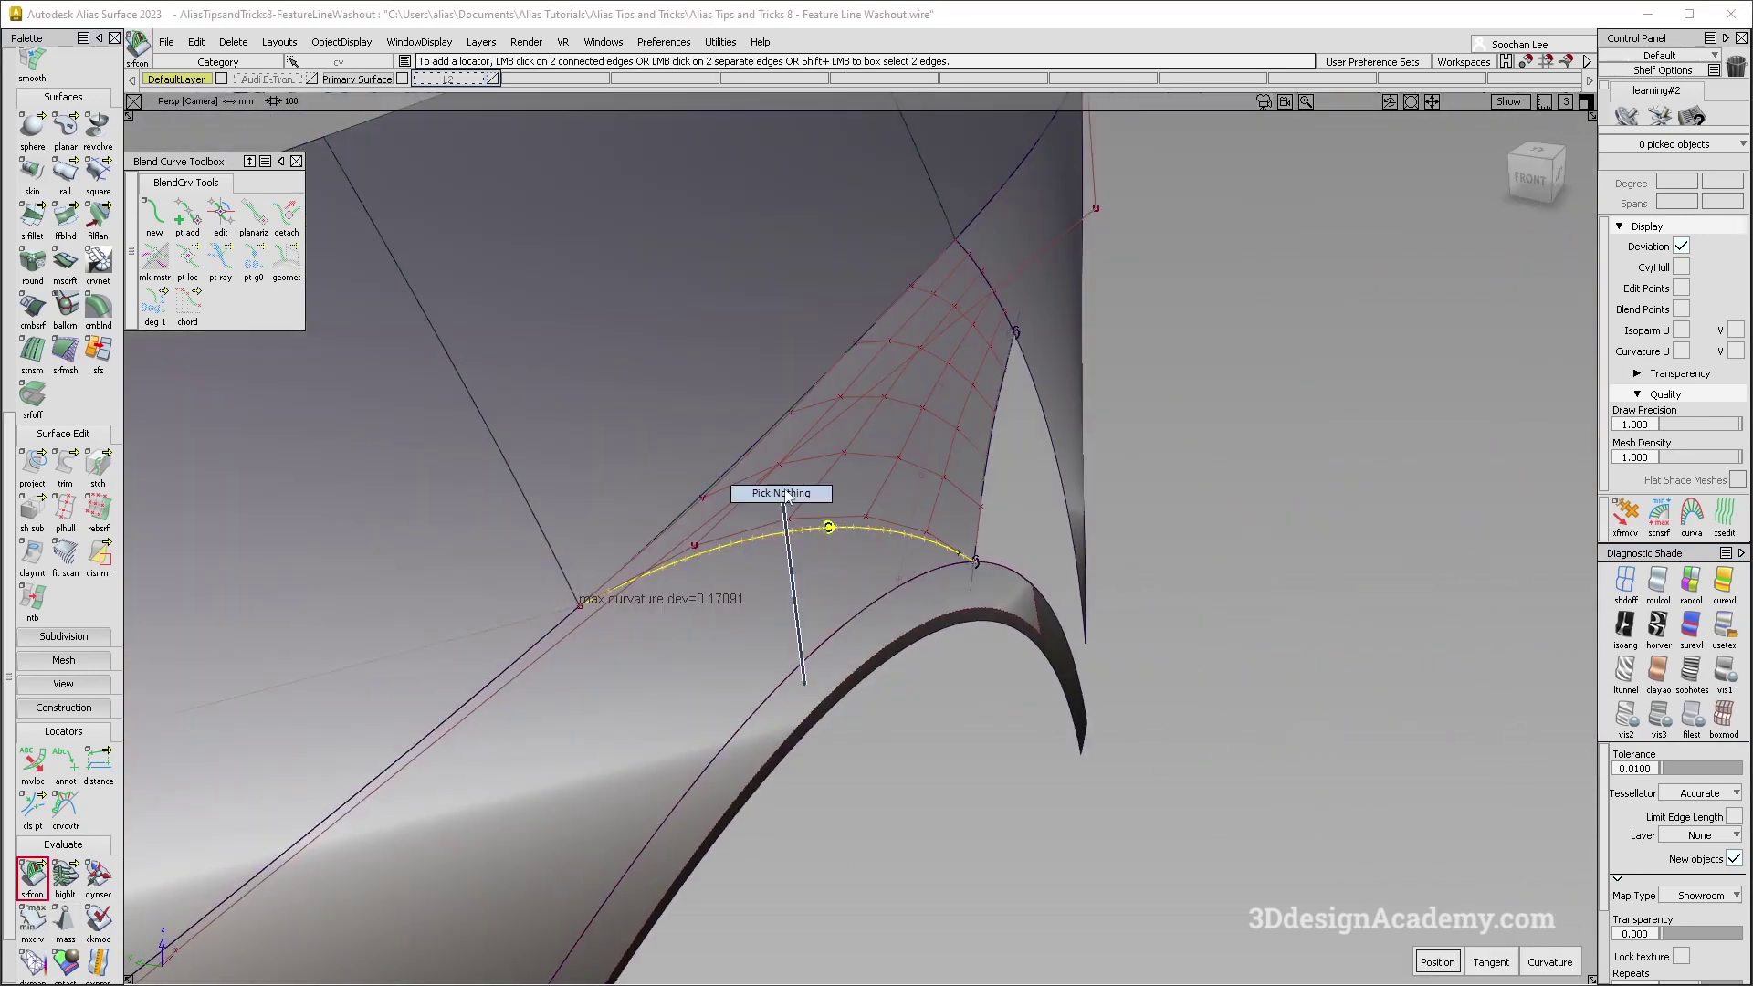
Adjust one CV on the square surface's upper edge along its normal or U/V direction to correct the front edge's curvature continuity.
click(795, 414)
click(1626, 517)
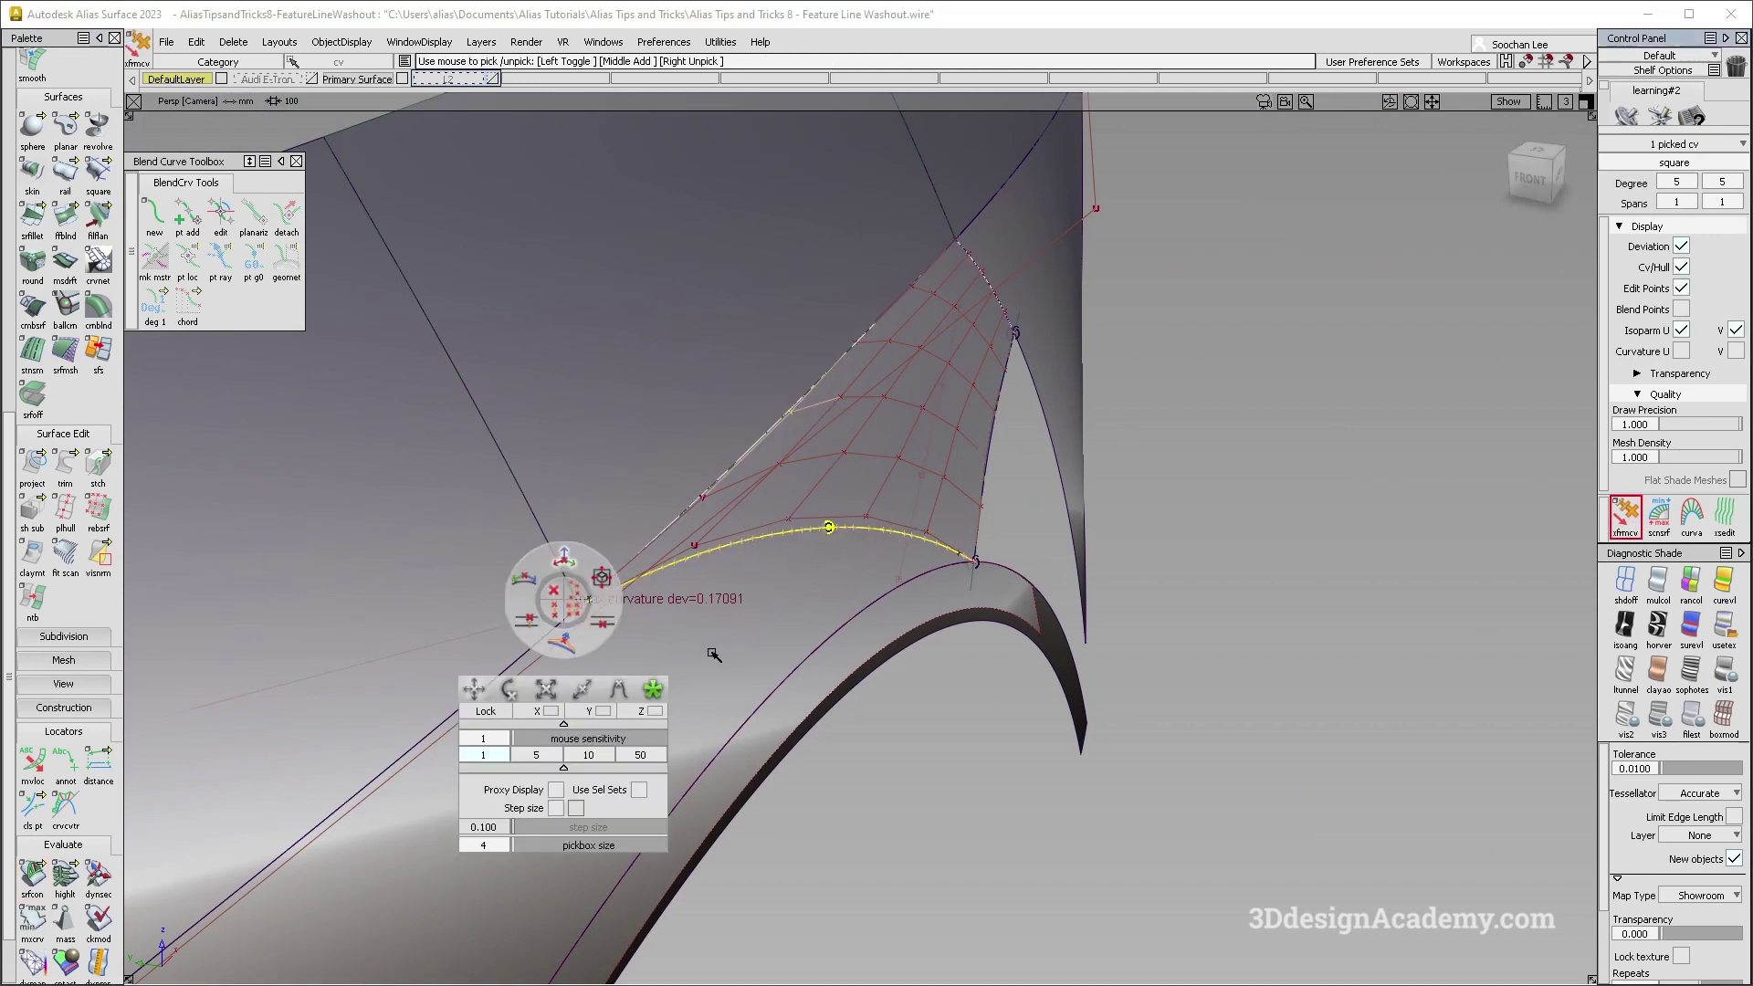
click(561, 655)
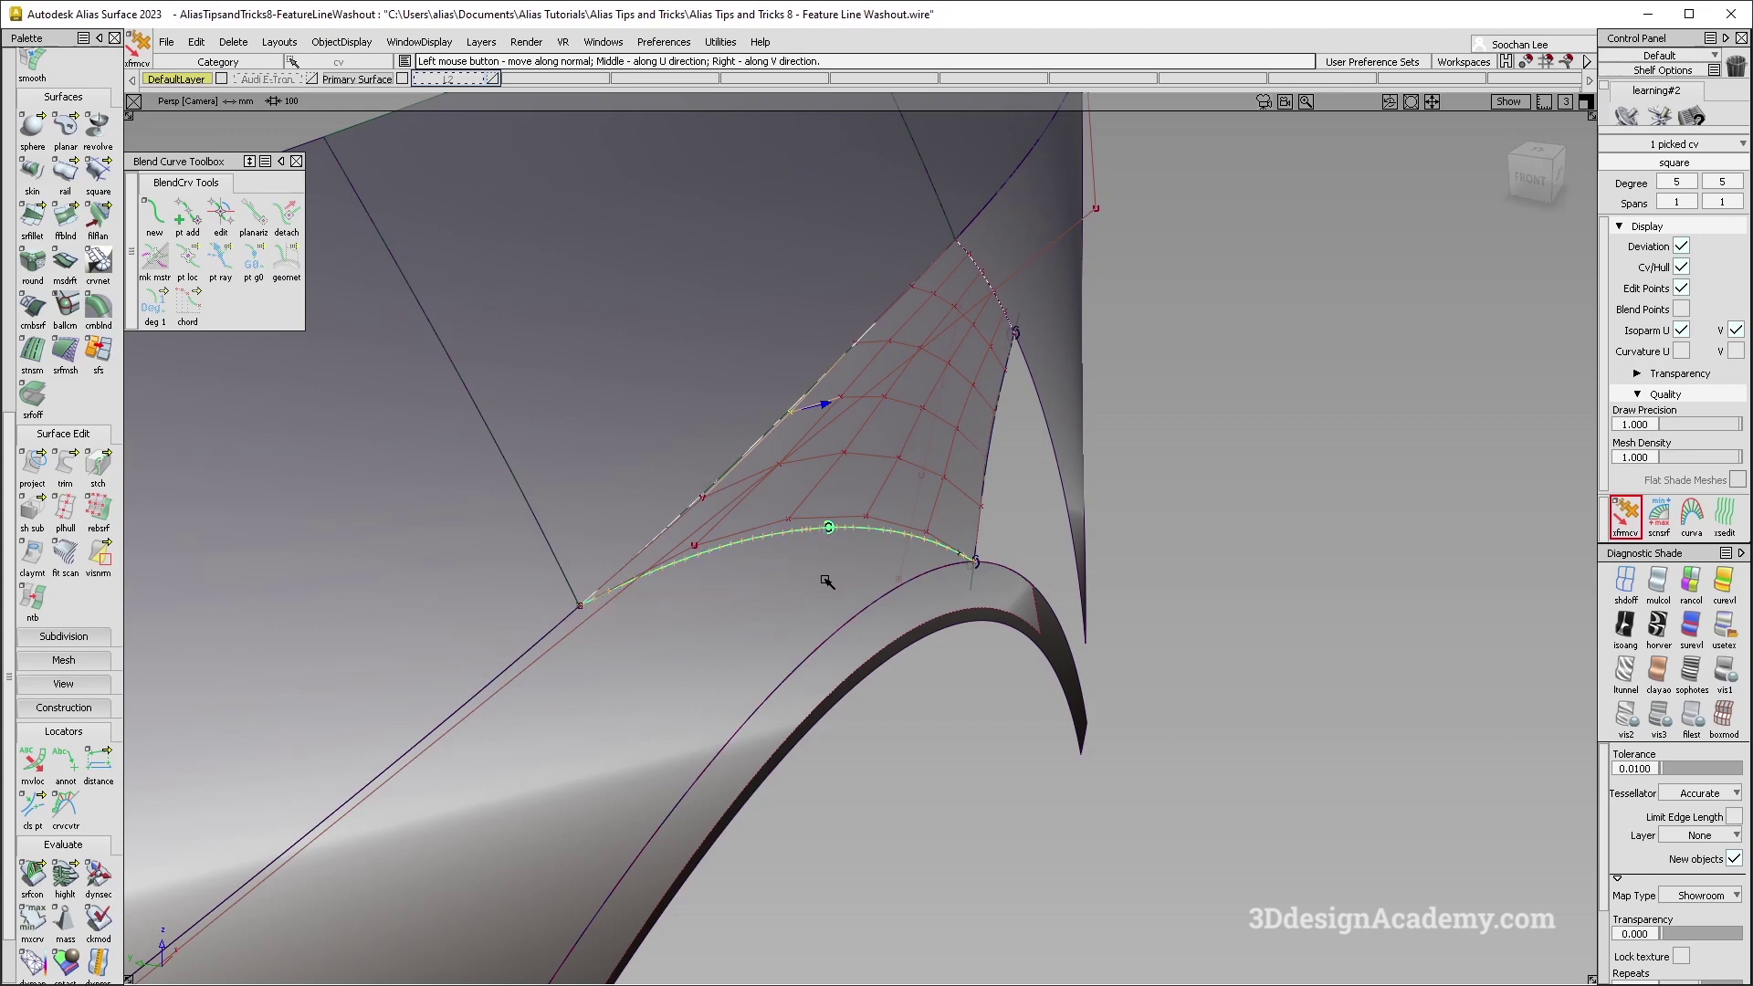
Check the surface continuity along the upper edge of the square surface.
alt+shift+drag(809, 575, 790, 386)
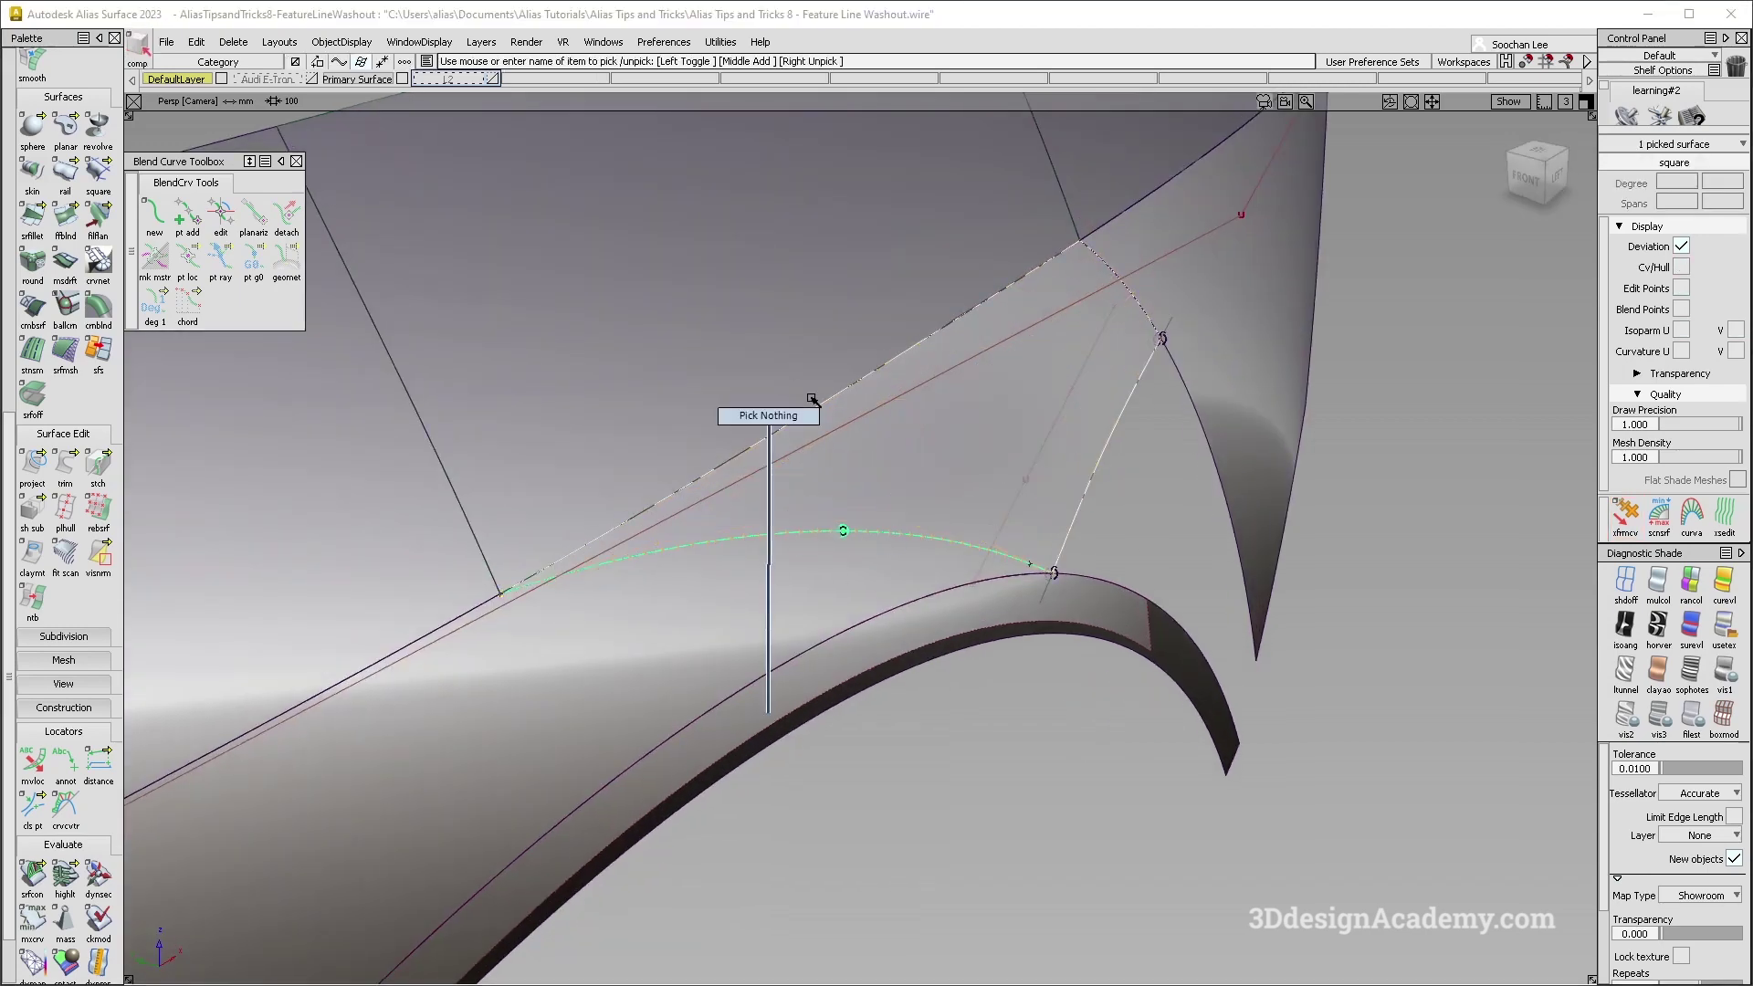
click(33, 877)
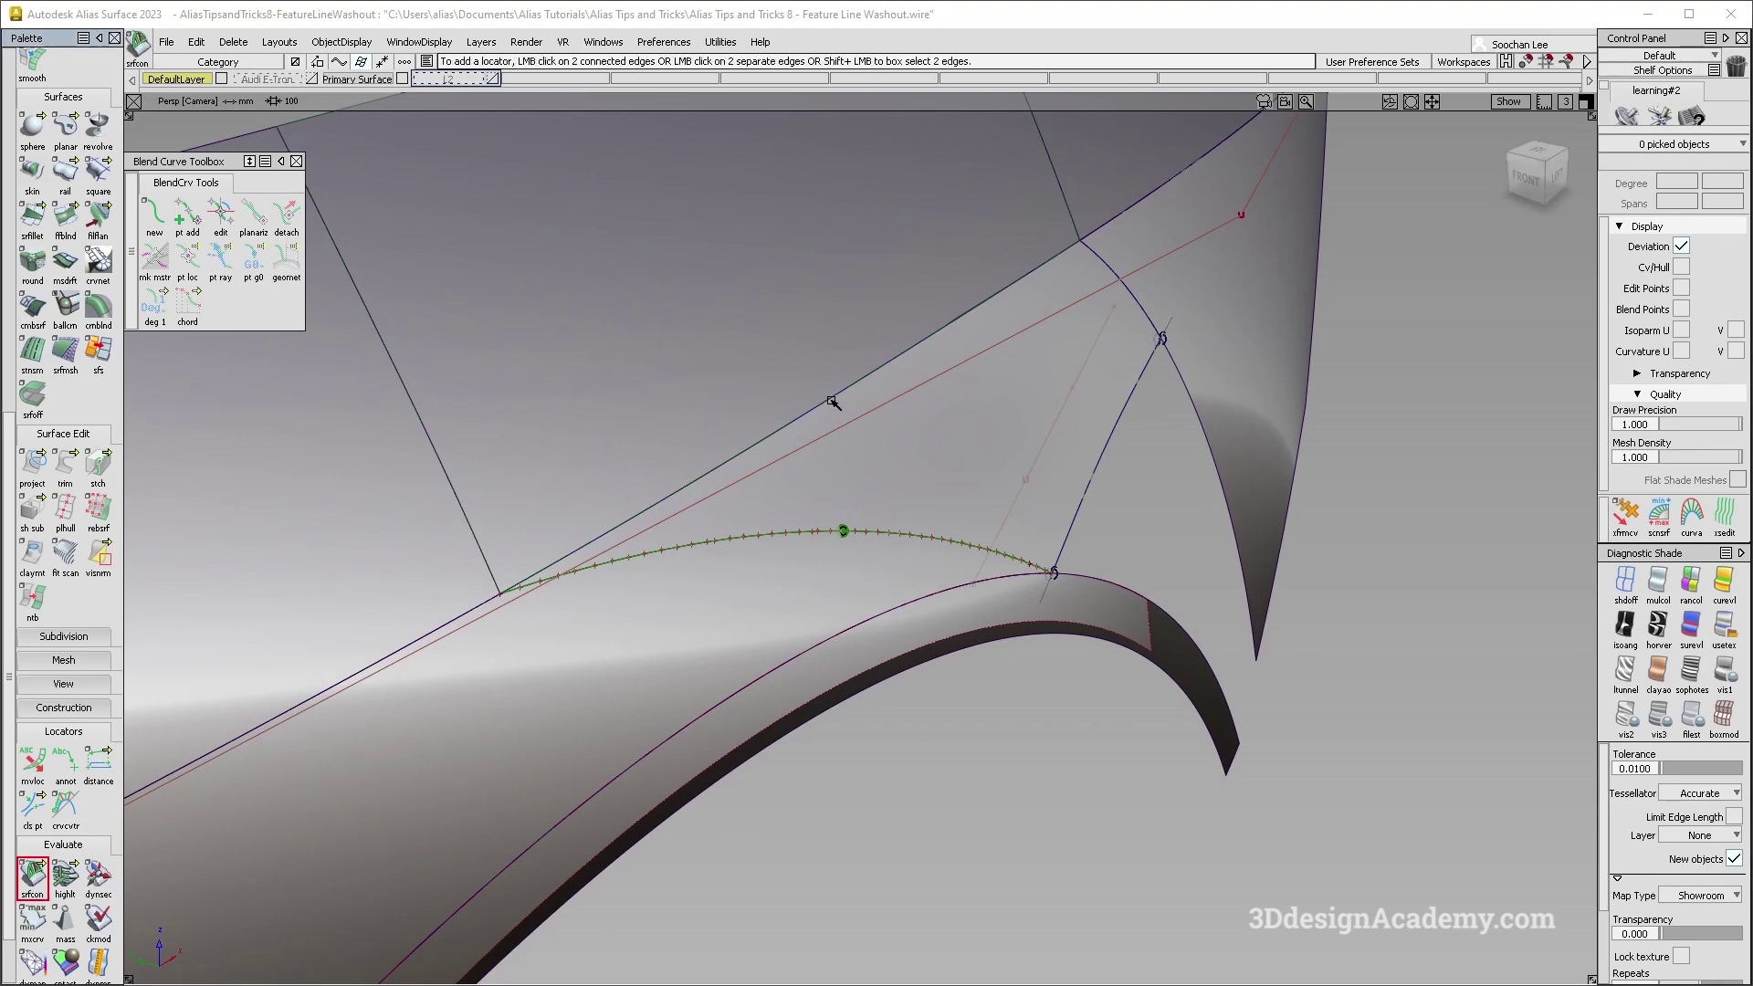
scroll(830, 407, up, 3)
alt+shift+drag(882, 359, 1134, 563)
alt+shift+right_drag(1139, 515, 880, 489)
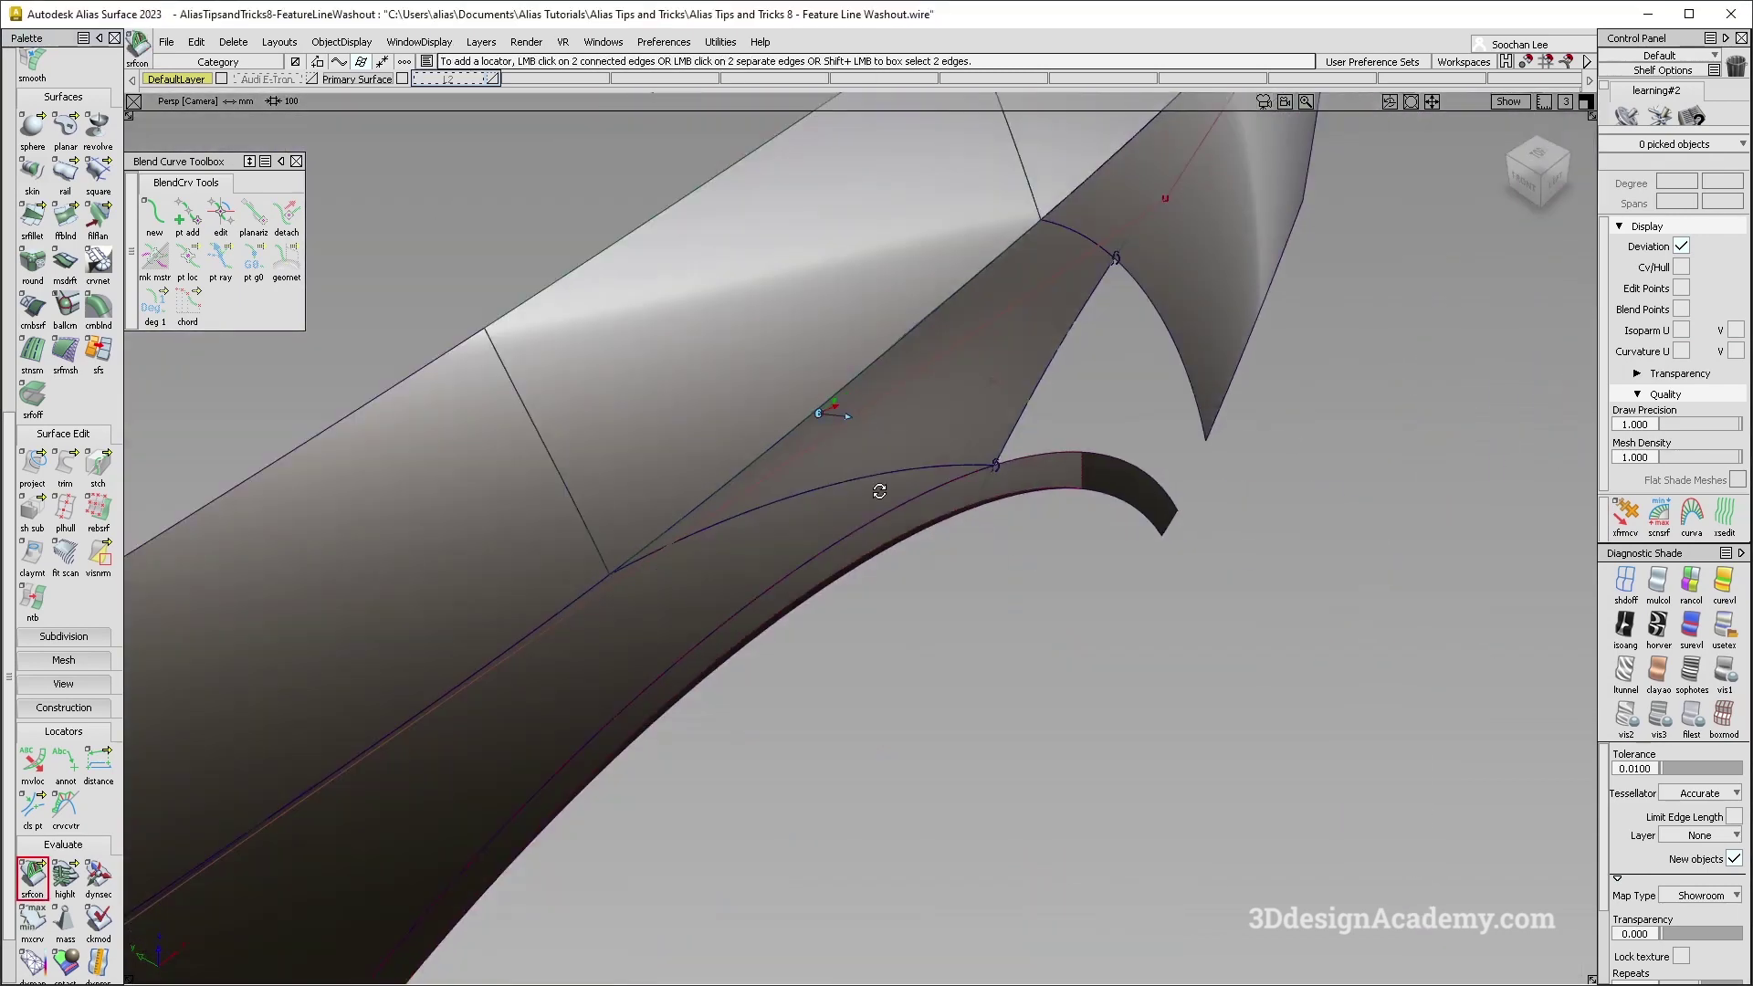
alt+shift+drag(880, 490, 797, 482)
Examine the shaded transition surfaces above the wheel arch with the model's wireframe temporarily hidden.
ctrl+shift+right_drag(1017, 587, 1038, 503)
alt+shift+drag(1038, 503, 1207, 571)
alt+shift+middle_drag(1207, 571, 952, 410)
ctrl+shift+right_drag(1076, 602, 931, 469)
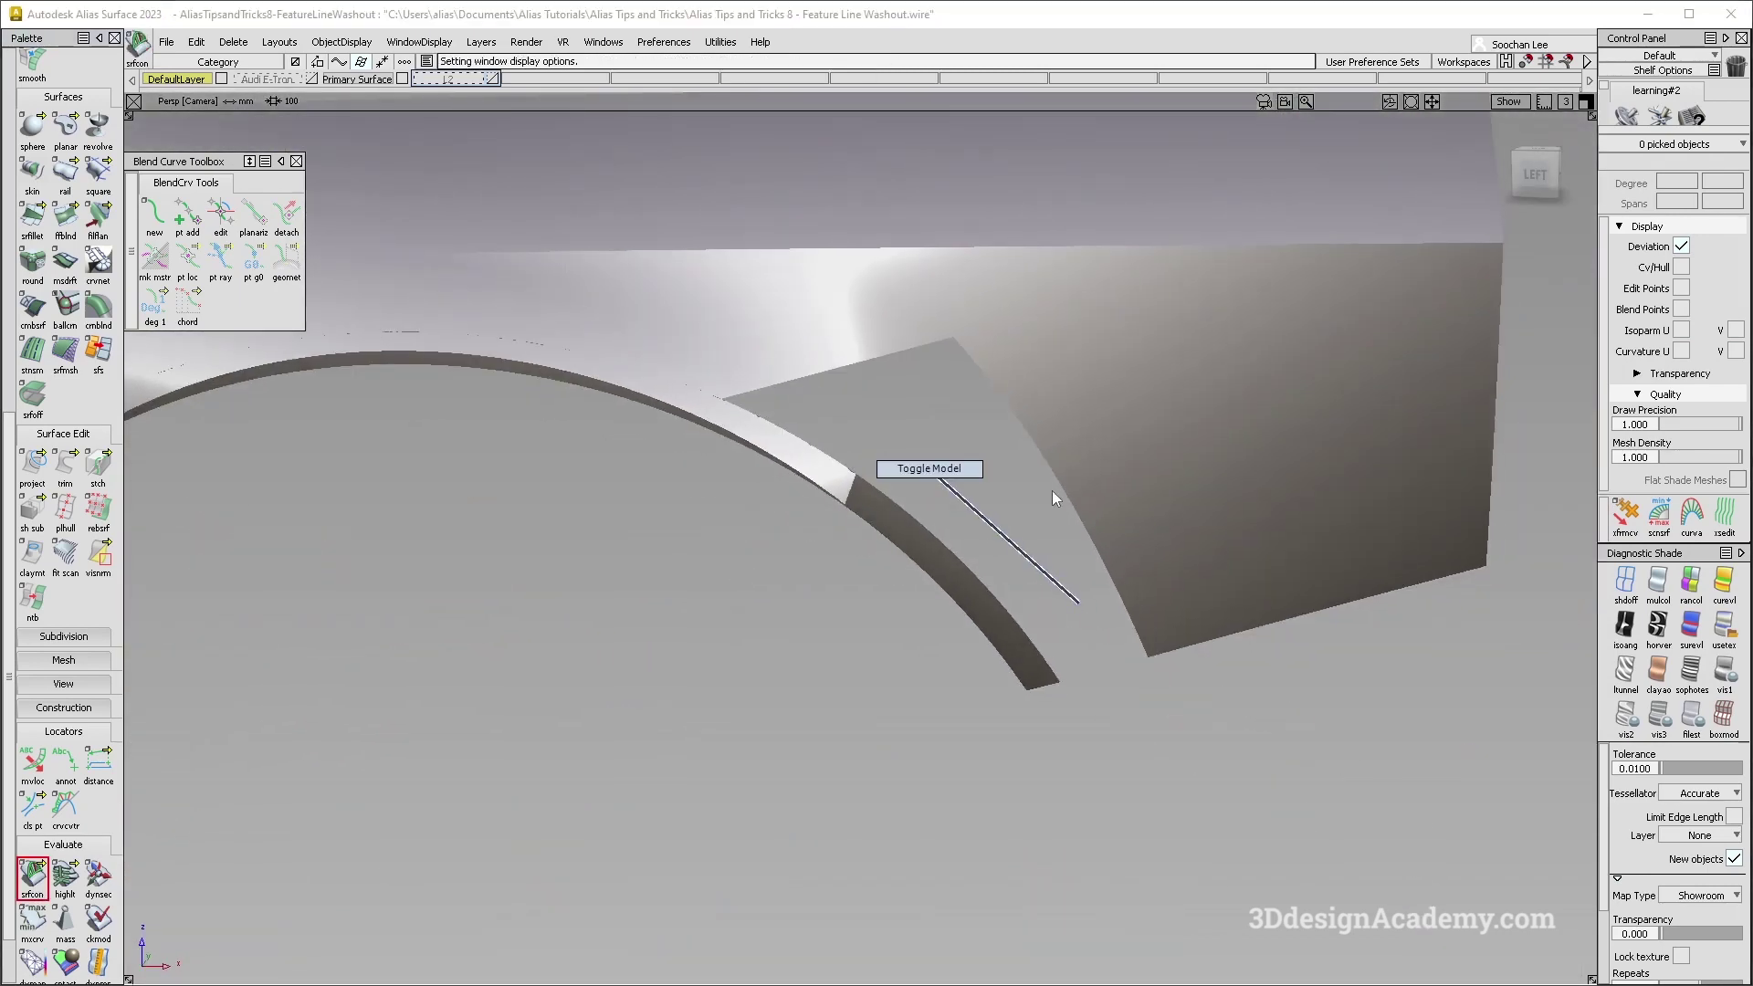
alt+shift+middle_drag(1091, 498, 986, 464)
alt+shift+middle_drag(1134, 572, 1087, 564)
alt+shift+right_drag(1088, 565, 1032, 506)
scroll(67, 194, up, 1)
mouse_move(429, 338)
alt+shift+mouse_down()
mouse_move(794, 536)
mouse_move(971, 438)
mouse_move(759, 368)
alt+shift+mouse_up()
scroll(57, 146, up, 5)
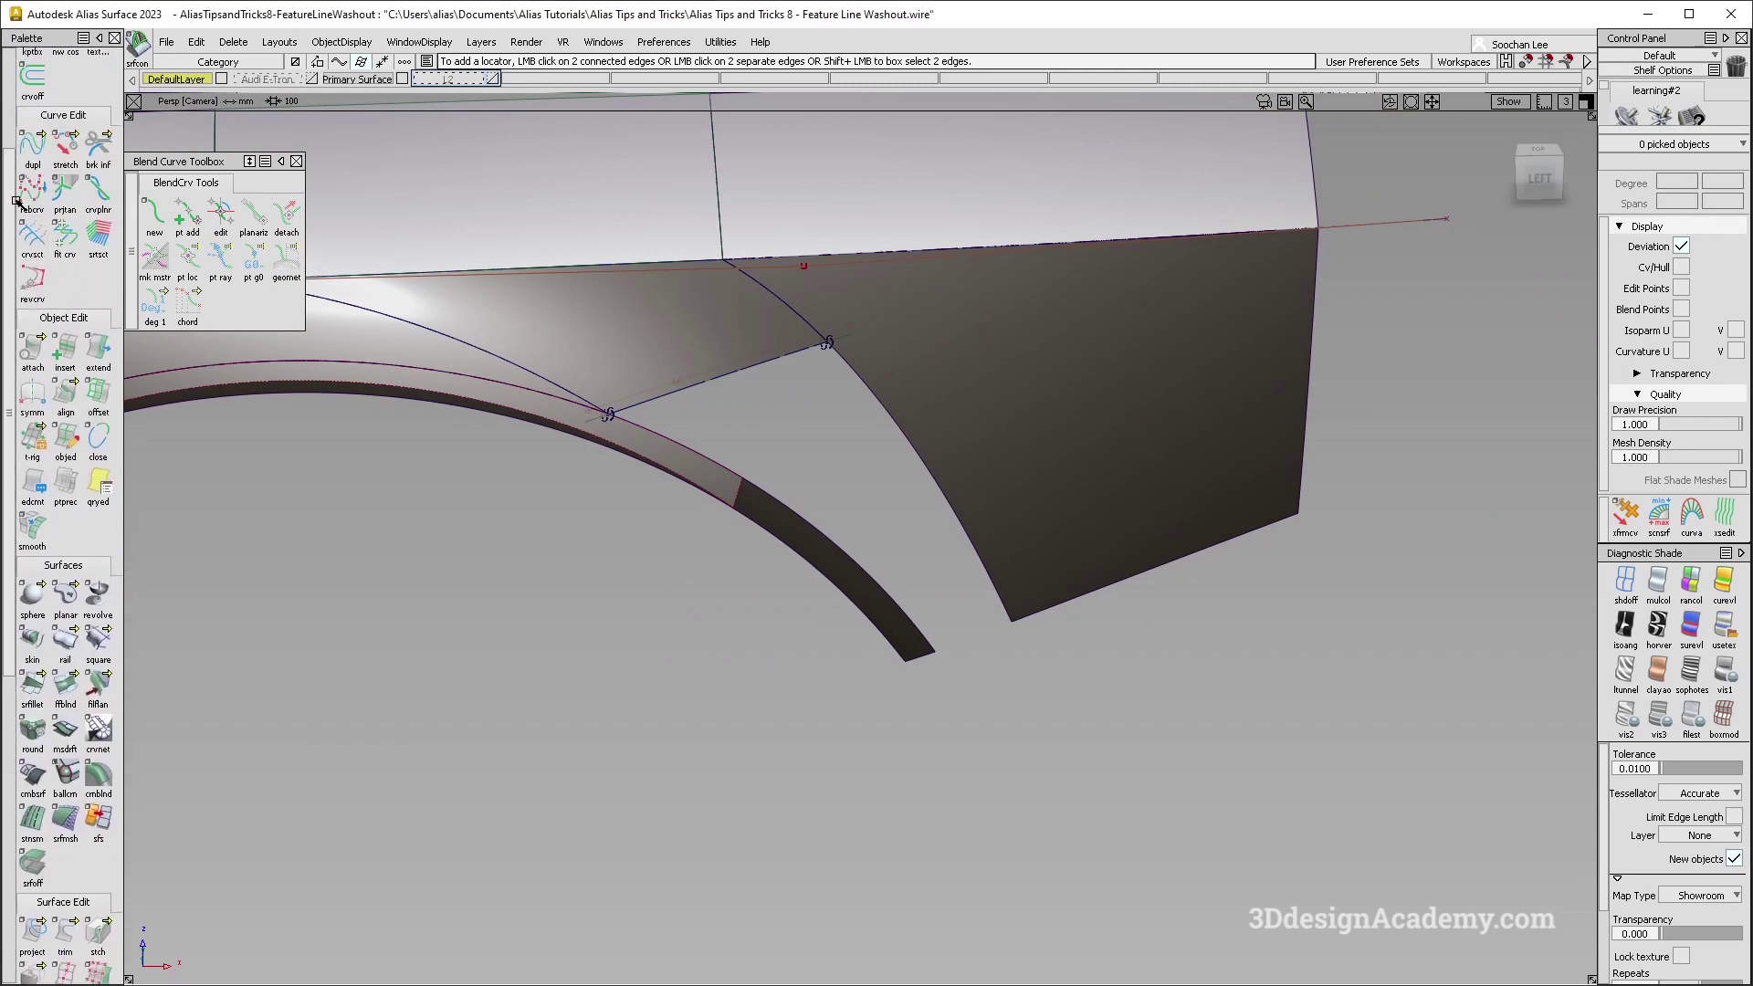
Draw an edit-point curve from the rear body surface's lower corner to the end corner of the wheel arch flange.
scroll(16, 201, up, 2)
click(1025, 617)
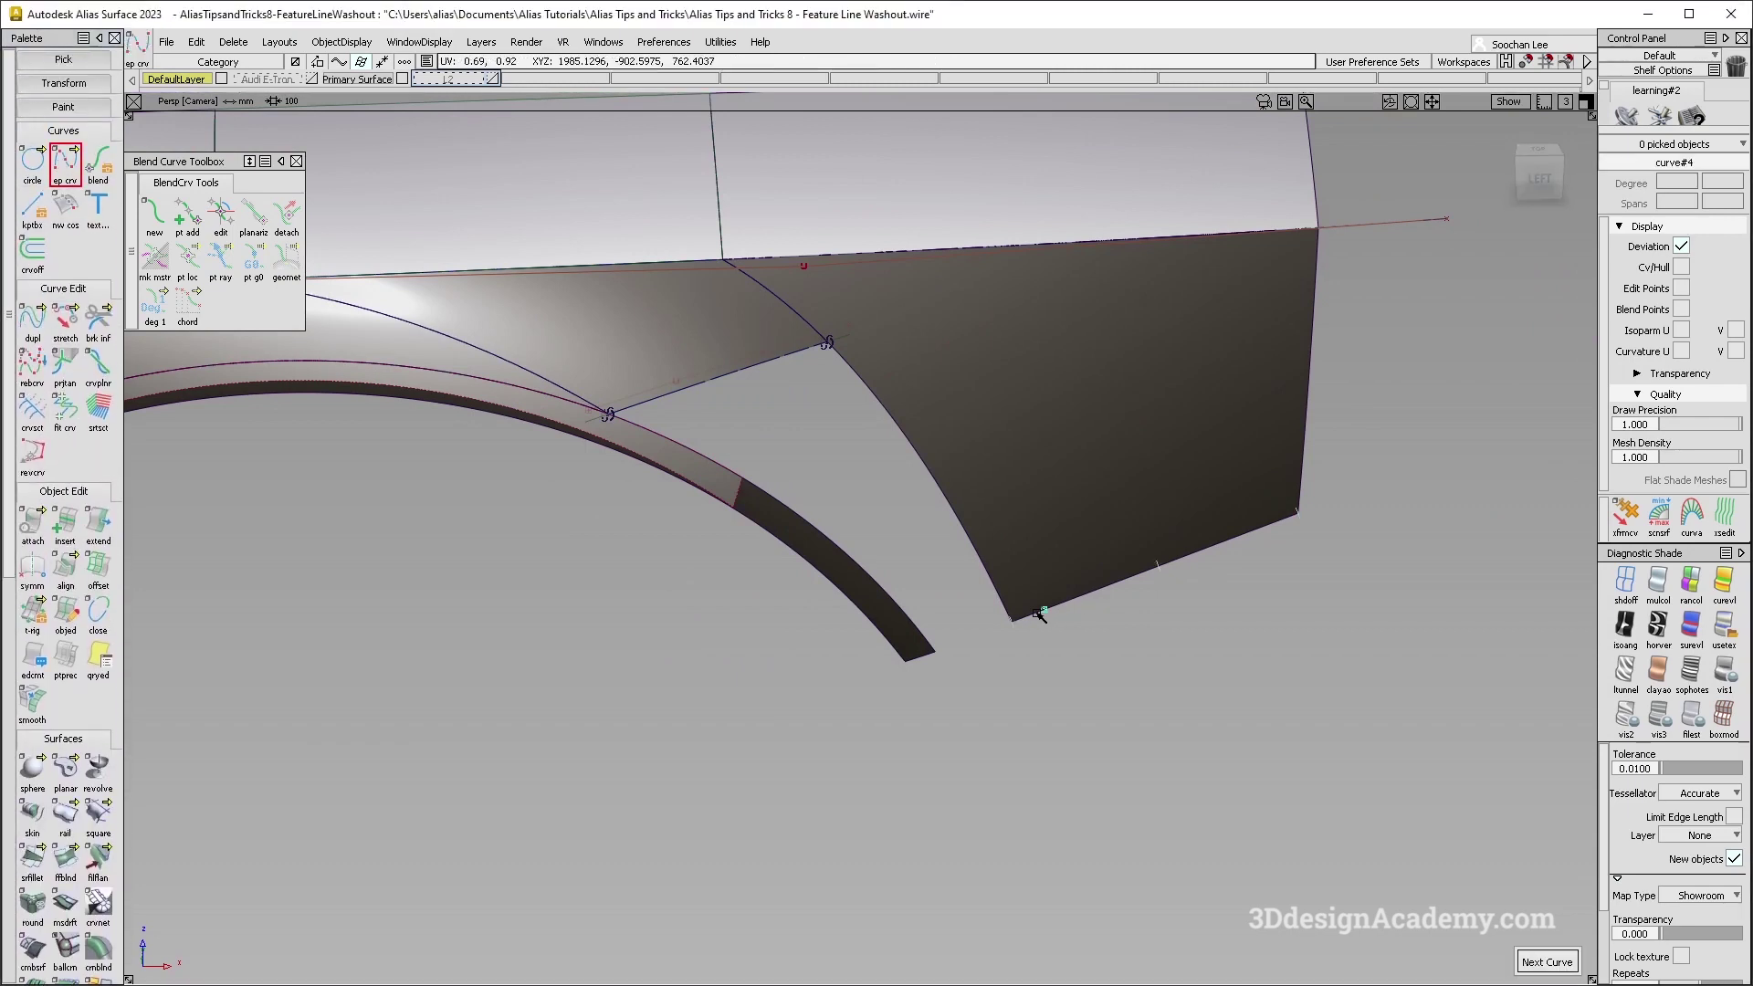
click(933, 647)
alt+shift+right_drag(1011, 592, 883, 761)
ctrl+shift+drag(883, 761, 813, 489)
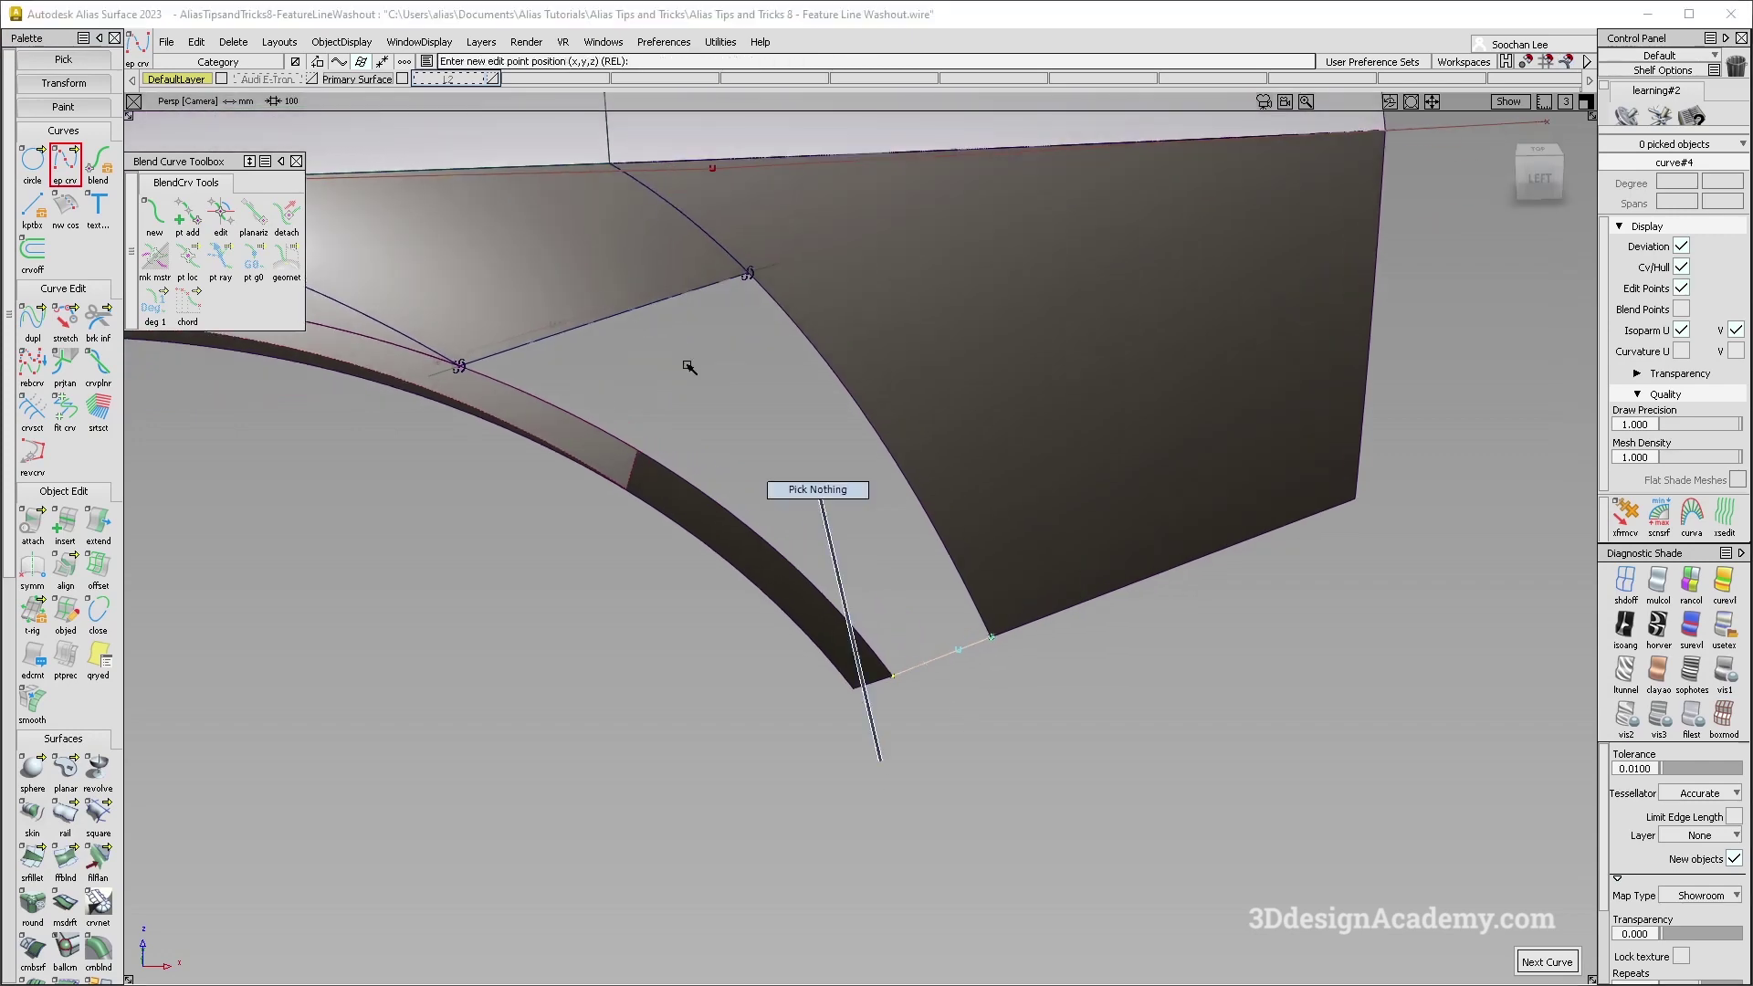
Try to align the new closing curve to the rear body surface's lower edge with G2 continuity.
double_click(69, 563)
click(982, 645)
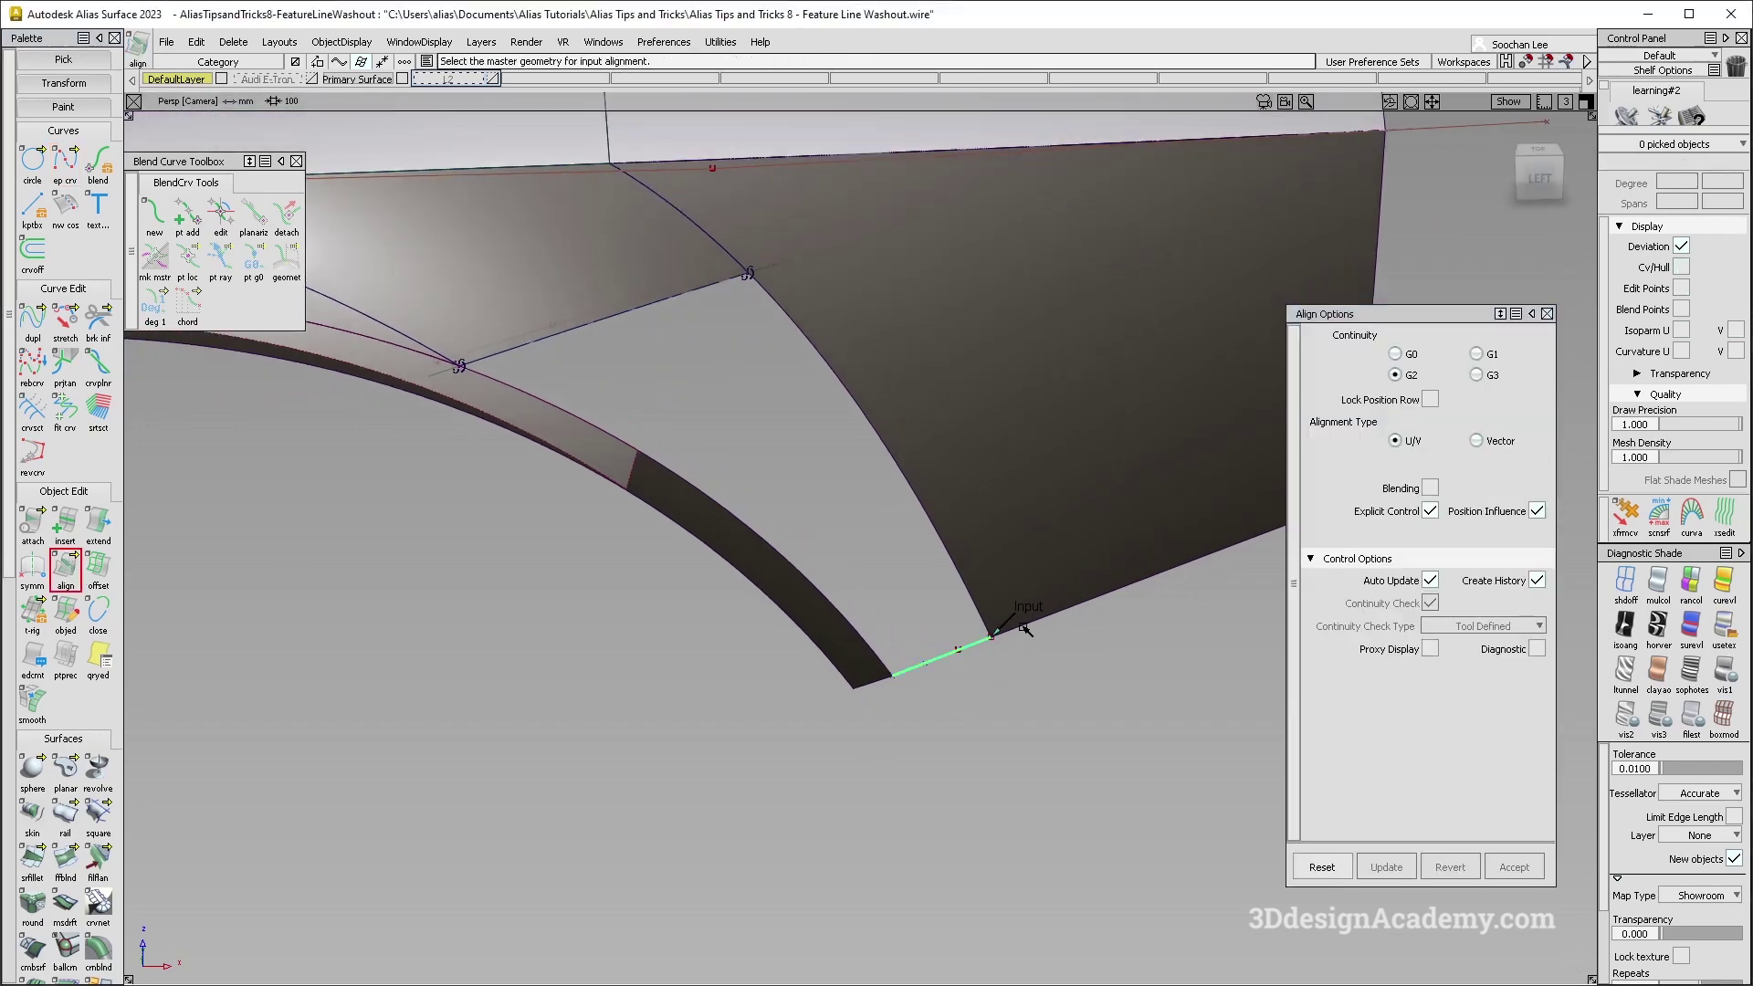
click(1025, 628)
alt+shift+drag(894, 597, 1091, 643)
key(ctrl+z)
alt+shift+drag(945, 660, 588, 457)
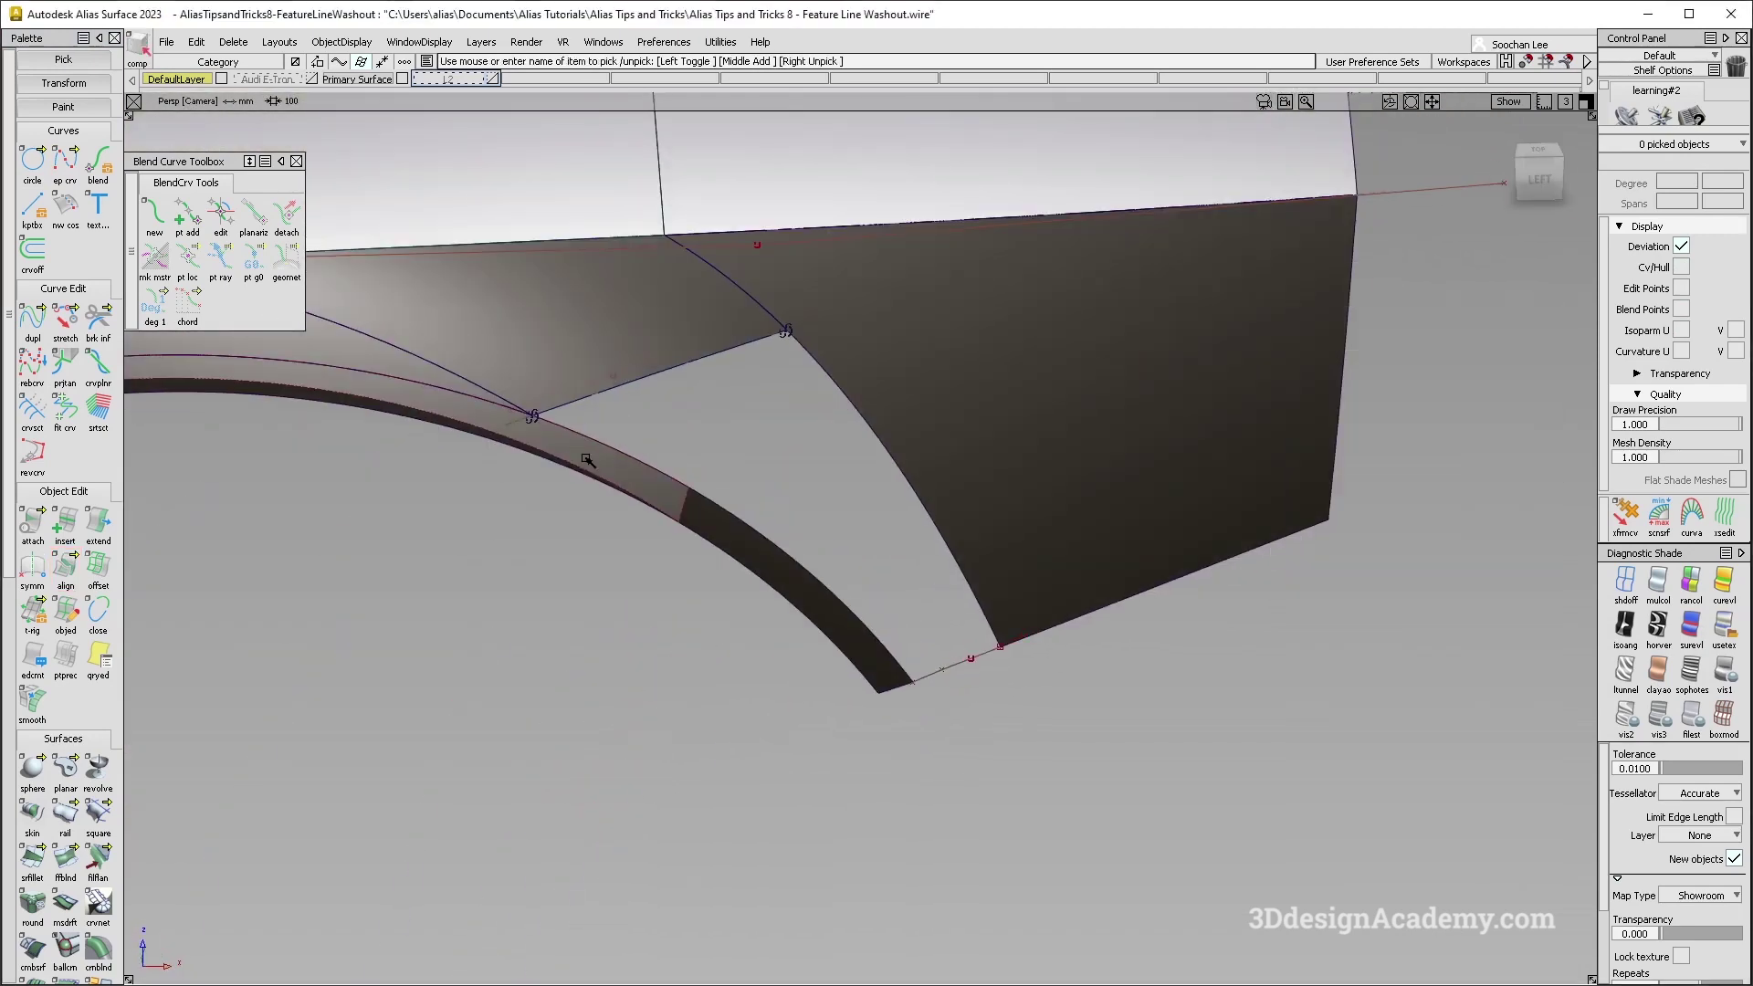
Delete the extended surface piece along the wheel arch flange.
click(591, 456)
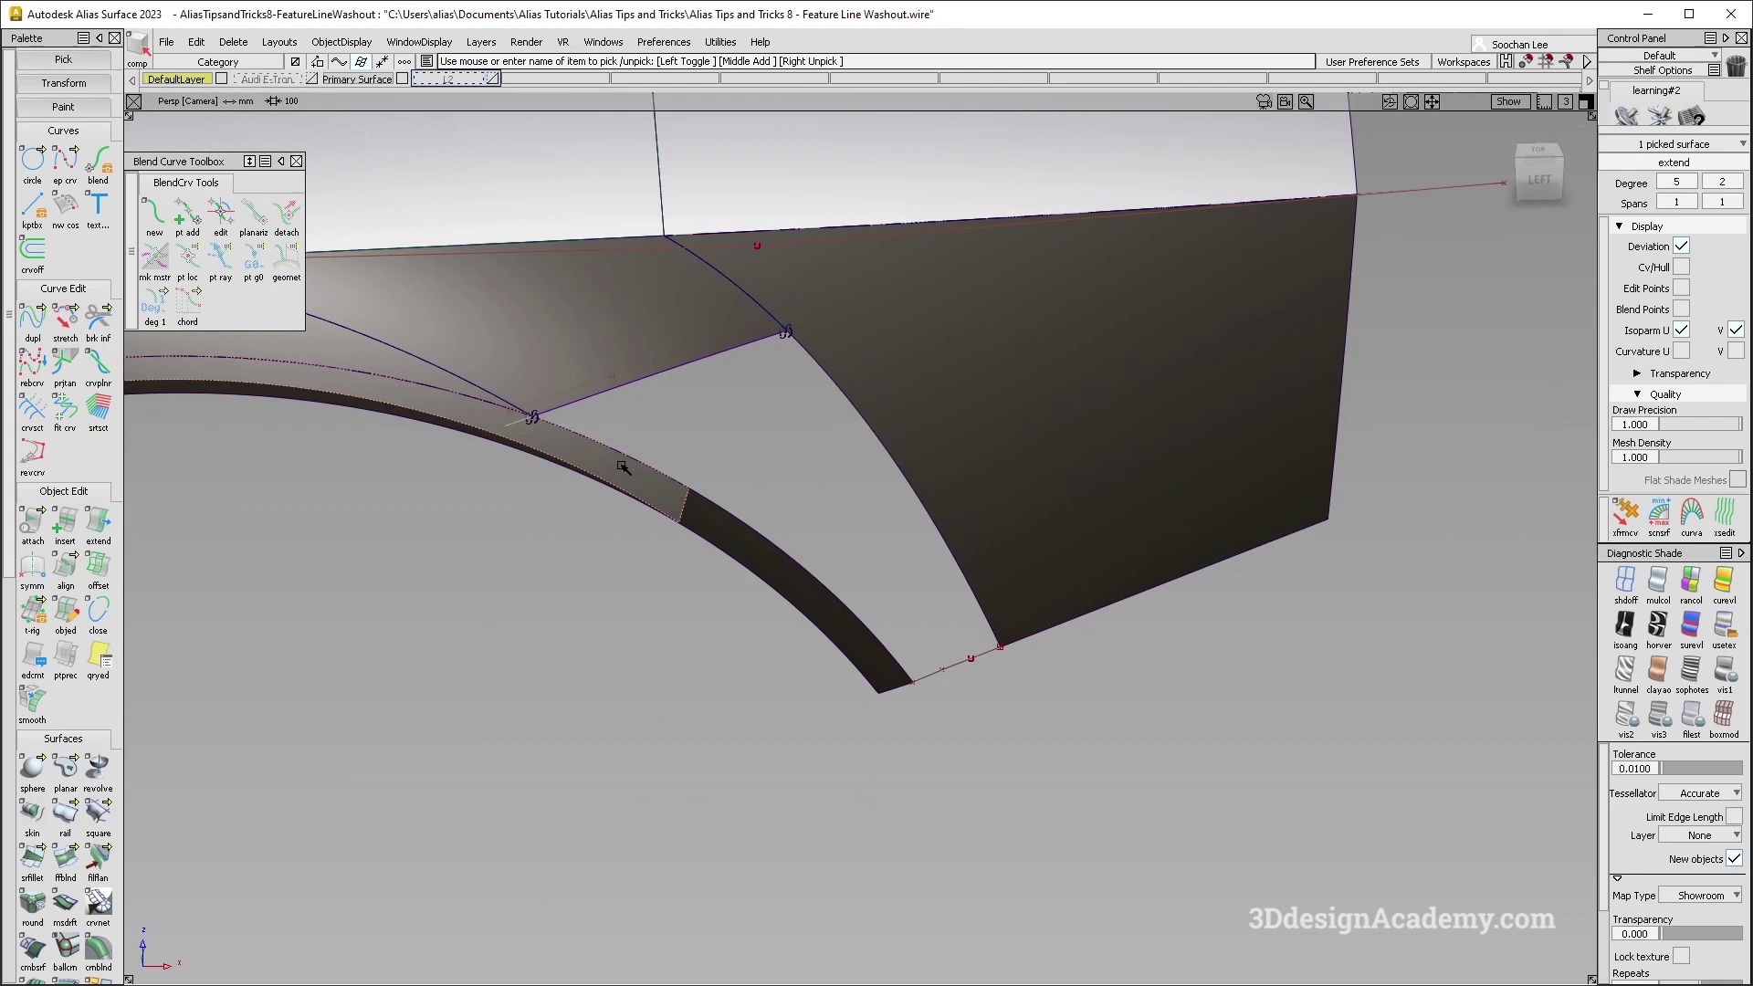
key(Delete)
key(Return)
Build a square surface in the opening from the upper square surface, arch flange, closing curve and rear body edges, with G2 curvature on boundary 1.
click(96, 826)
click(705, 389)
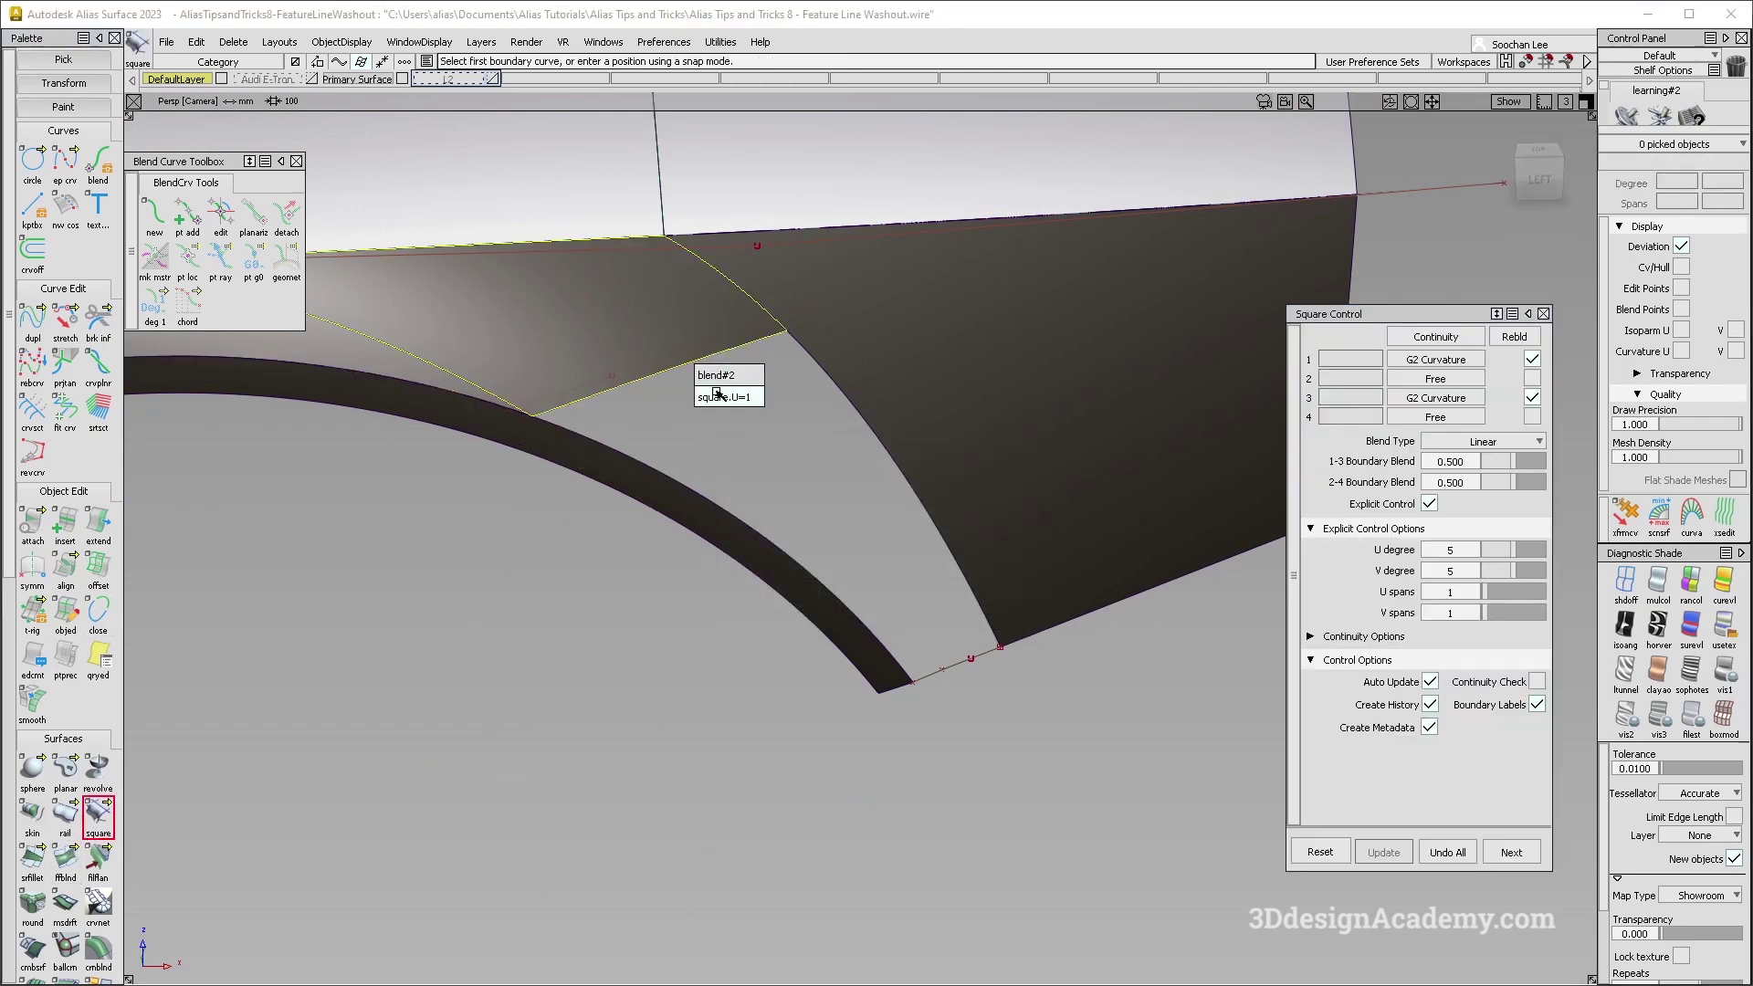
click(716, 396)
click(687, 486)
click(971, 551)
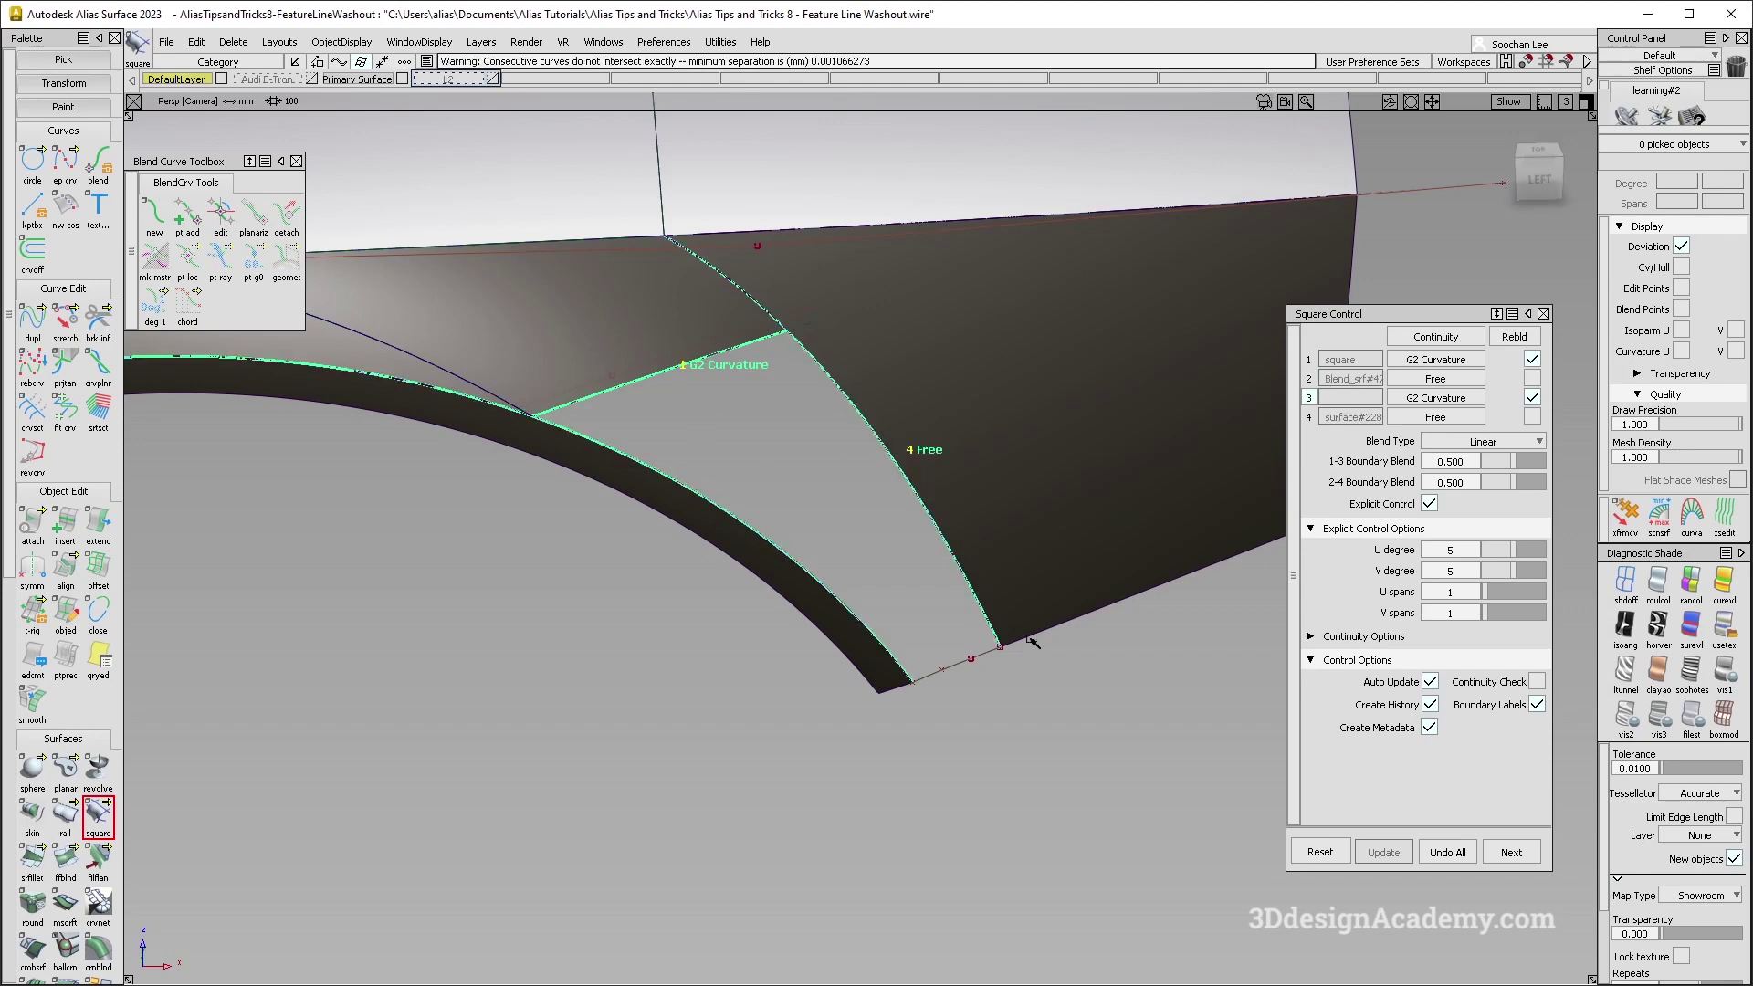
click(835, 601)
click(847, 608)
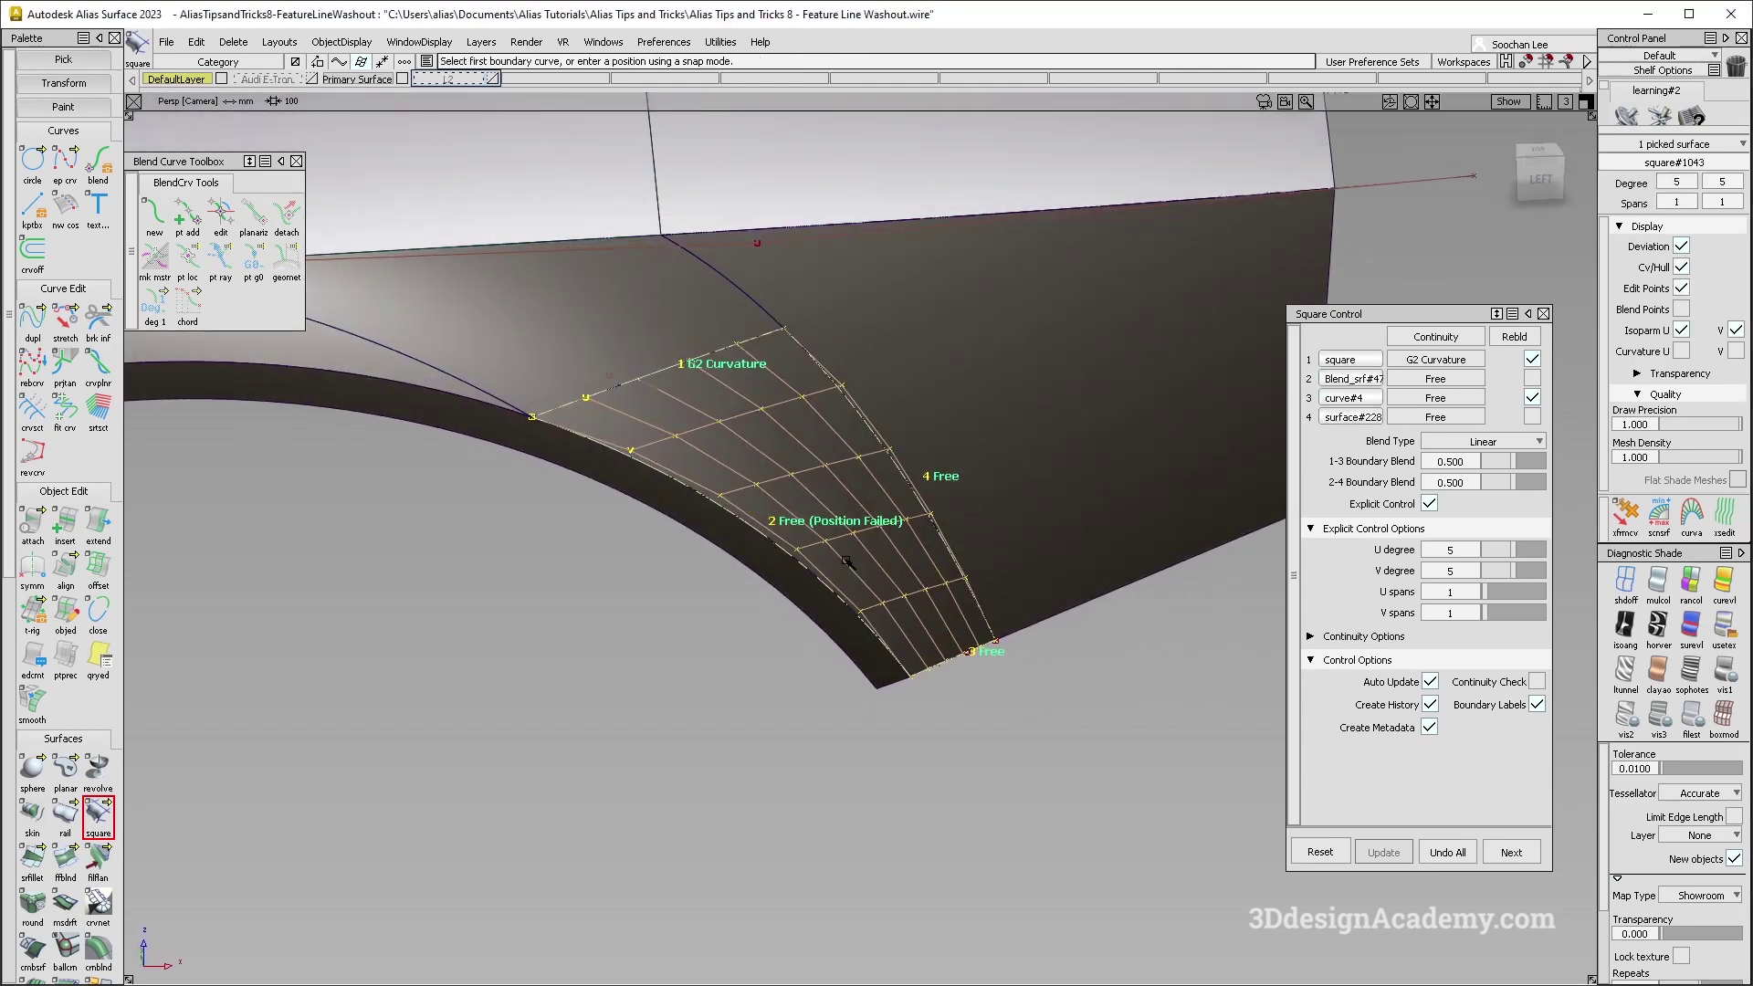
Turn off rebuilding for boundaries 3 and 1 and compare the square surface with and without explicit control, keeping explicit control on.
click(1533, 398)
click(1531, 362)
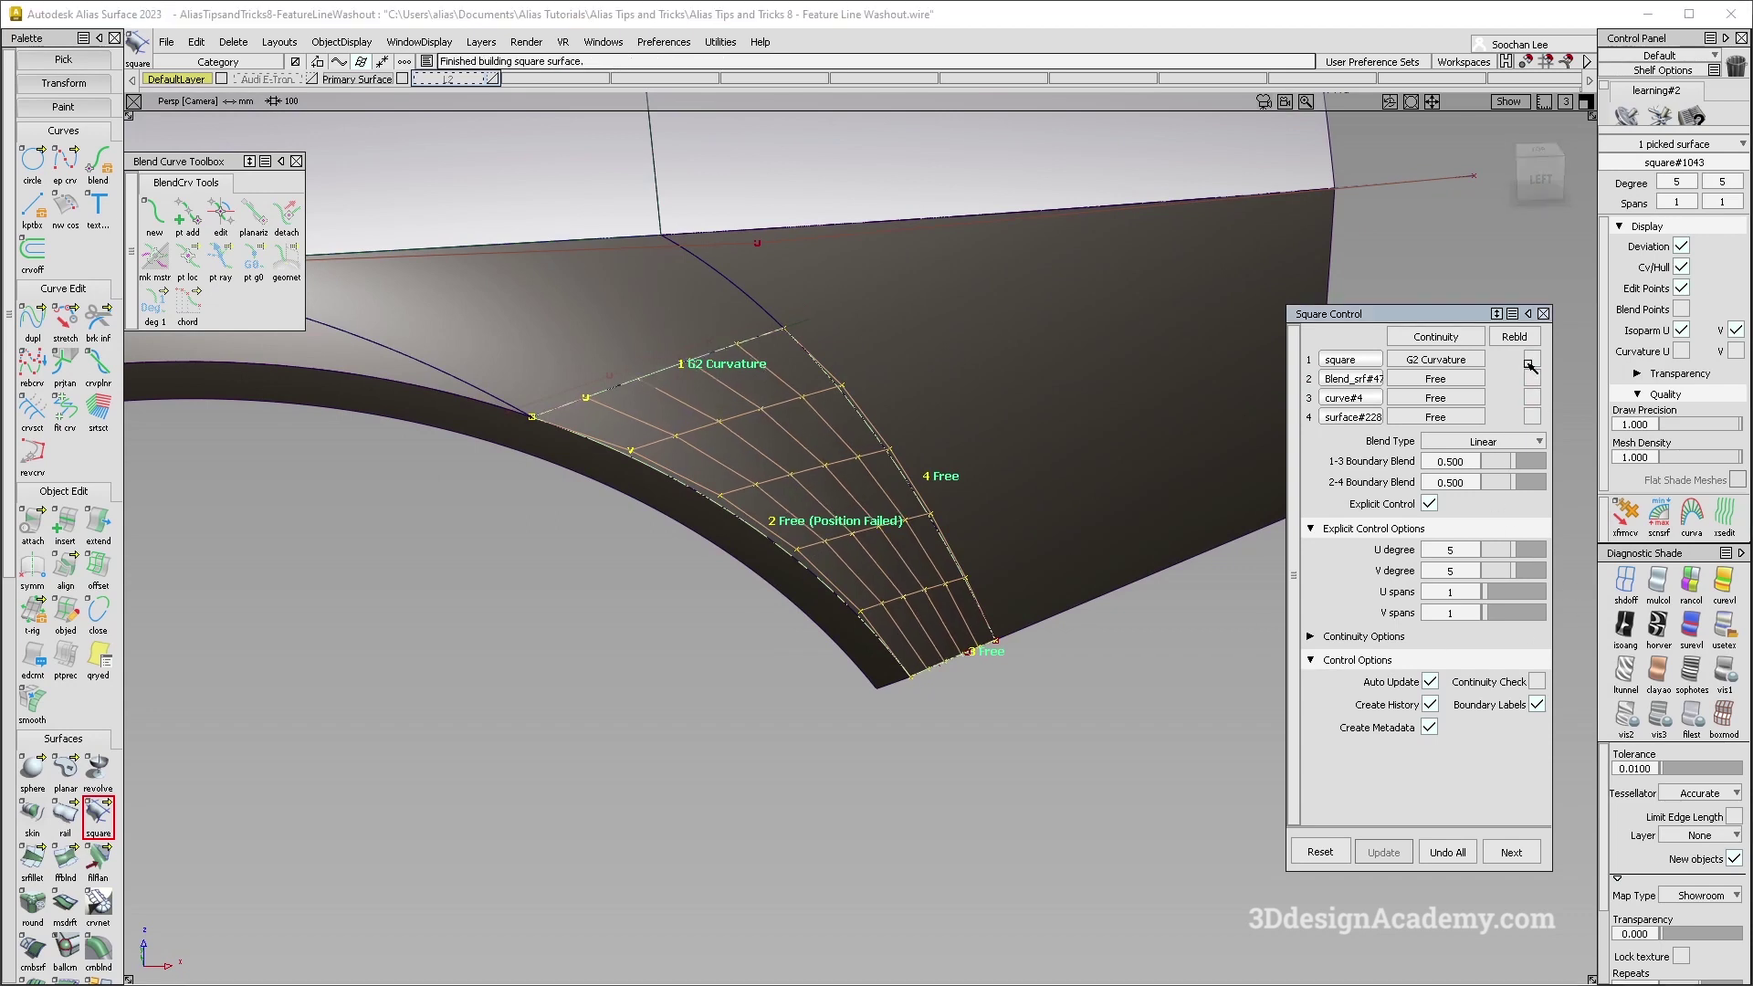
click(1431, 503)
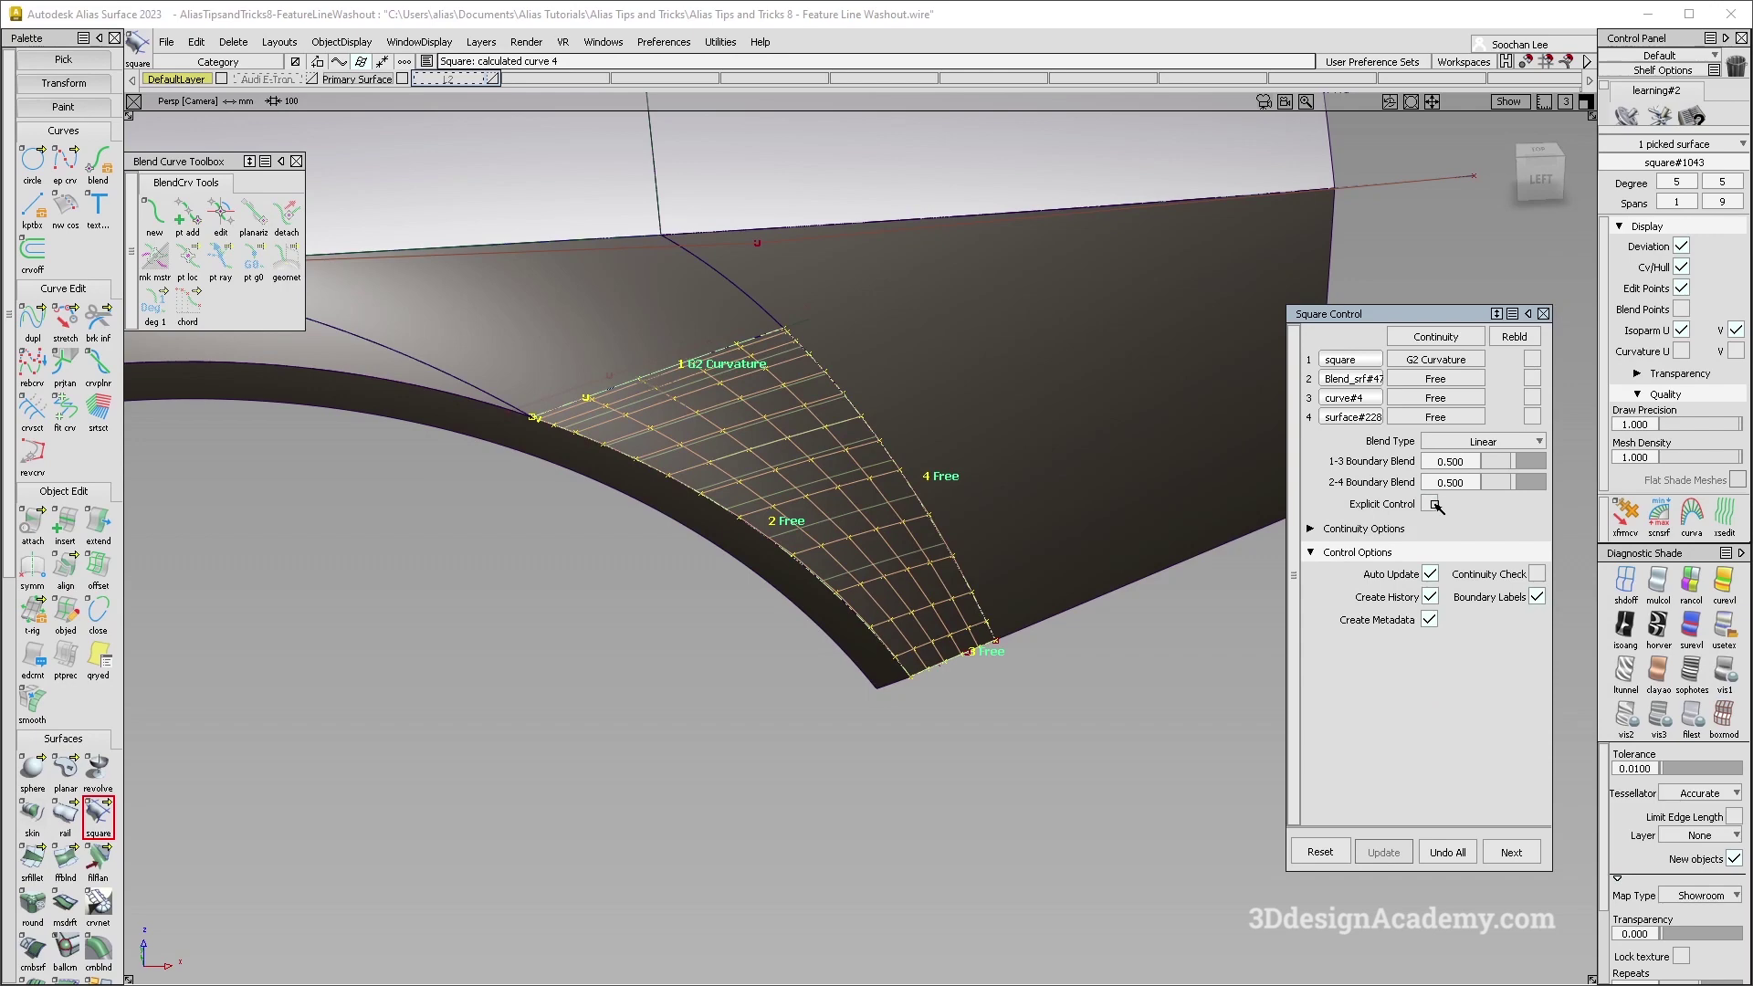
click(1430, 504)
alt+shift+drag(911, 540, 783, 506)
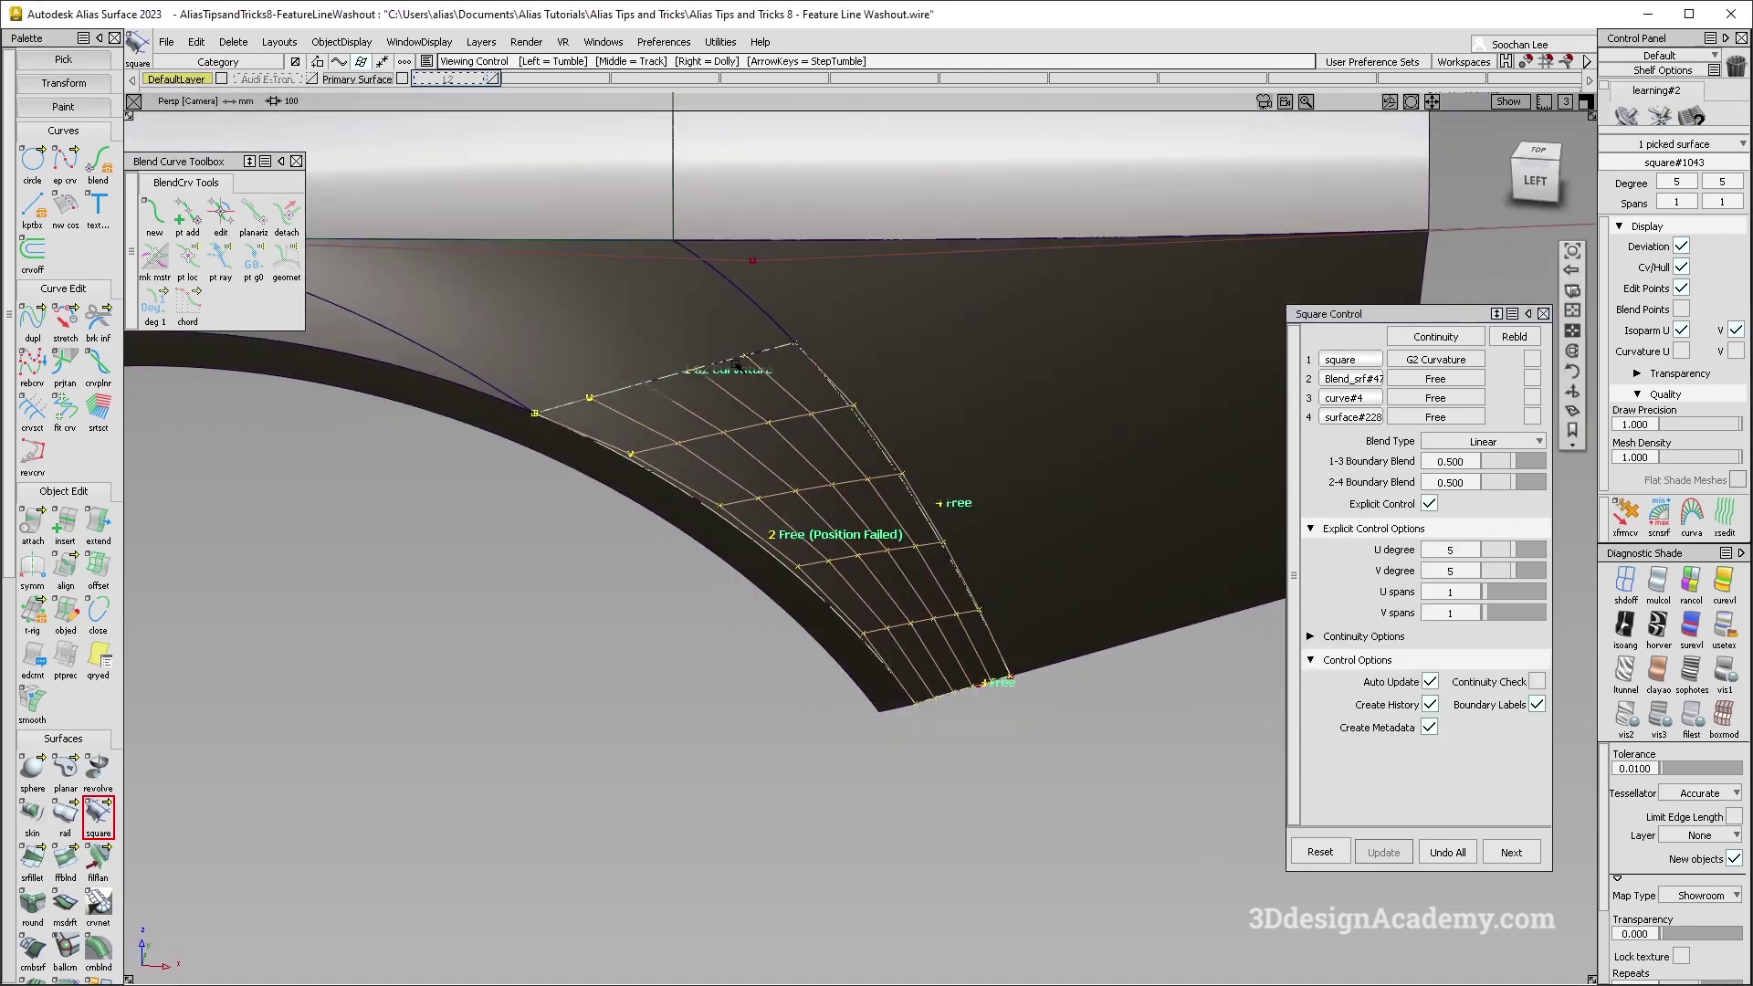
Try the square surface with boundary 1 set to Free and boundary 4 set to G2 curvature.
click(1443, 359)
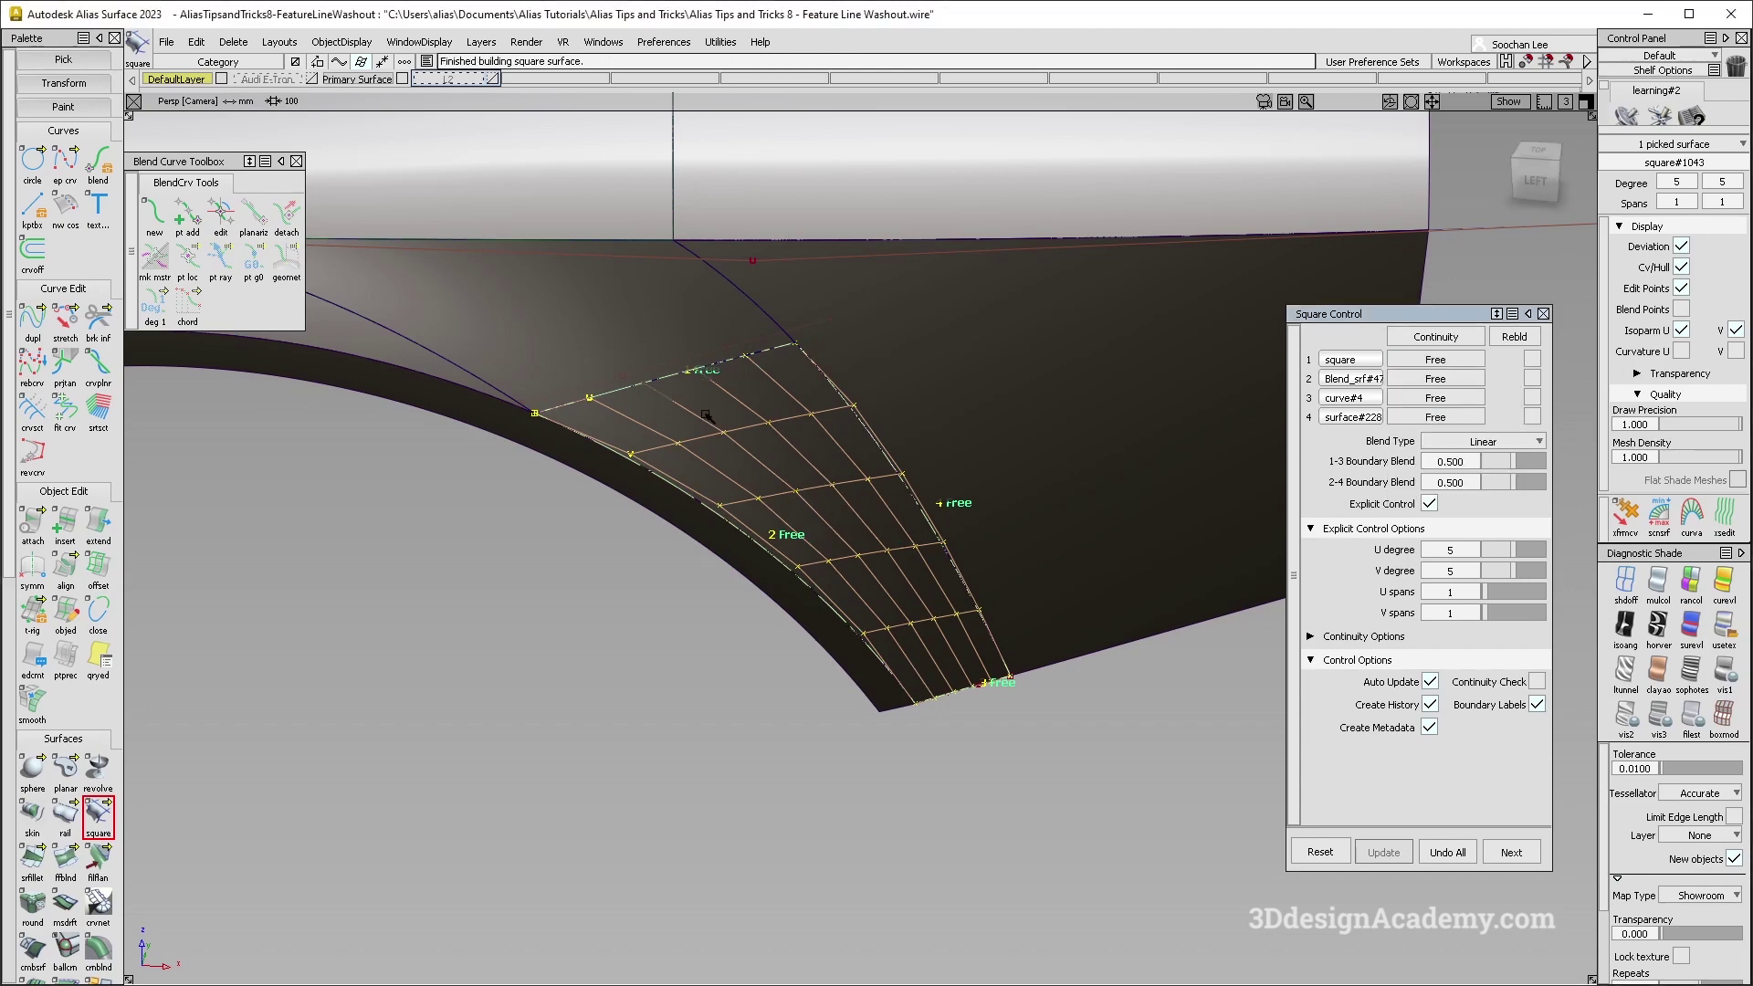
alt+shift+drag(706, 415, 532, 420)
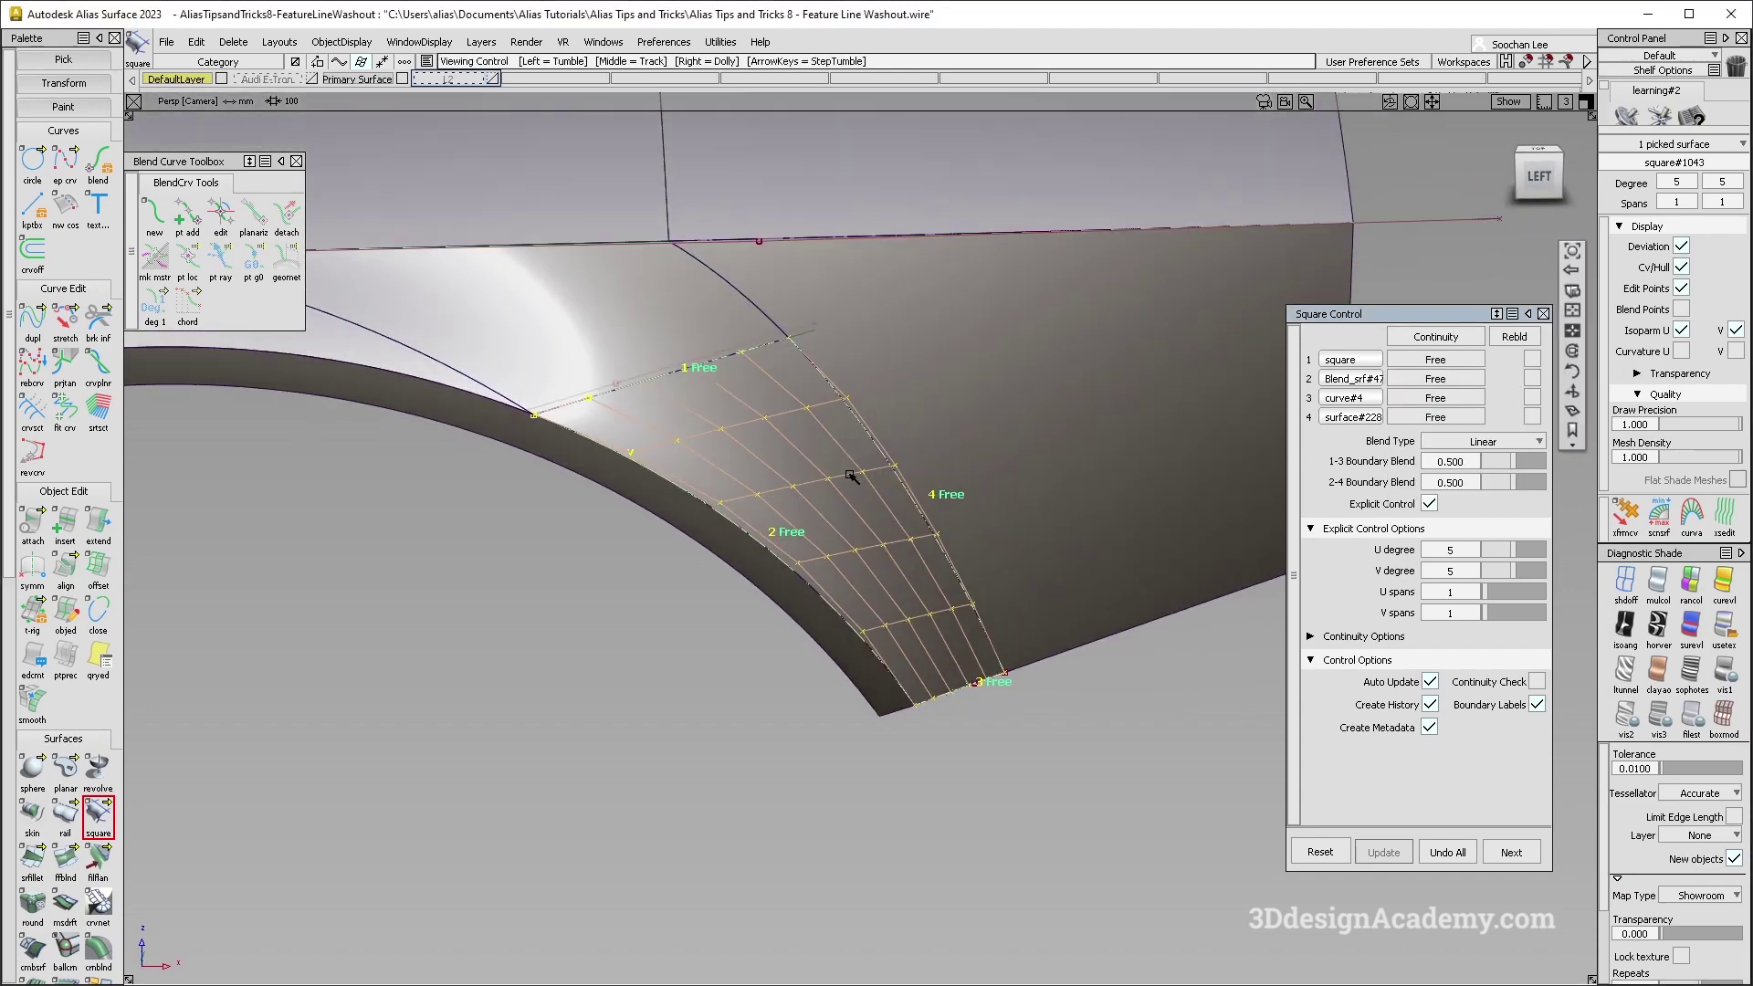
alt+shift+drag(839, 468, 912, 454)
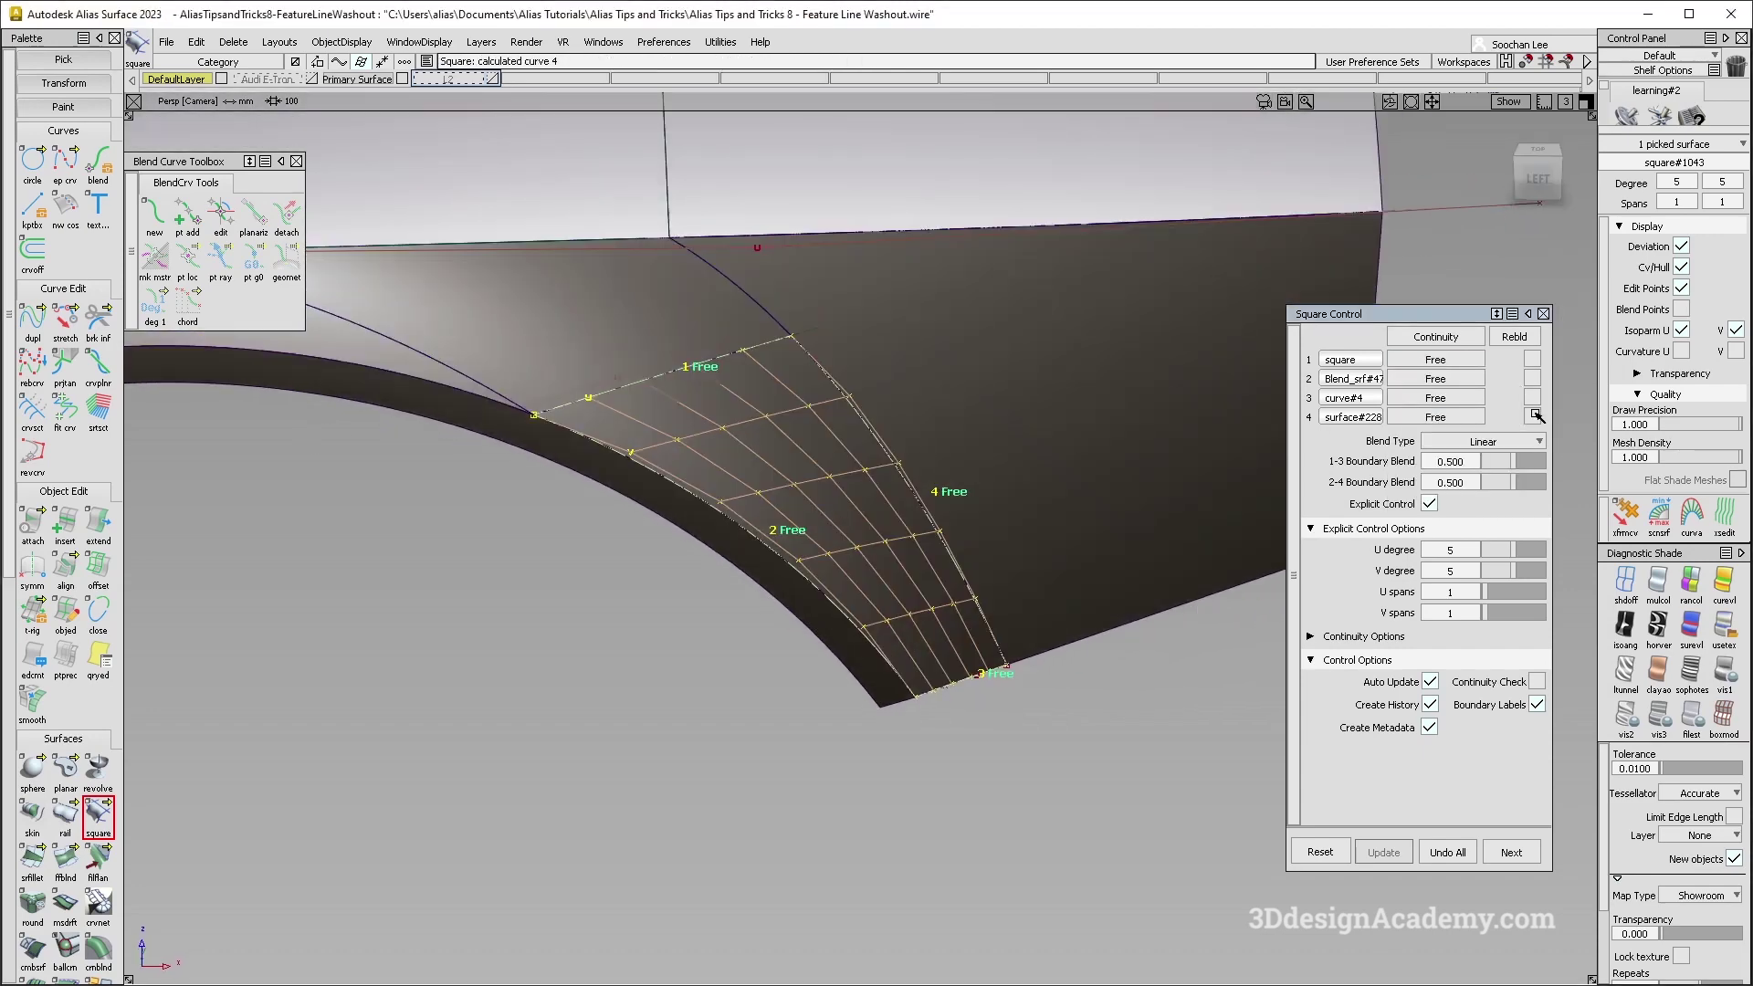
click(1439, 424)
click(1435, 502)
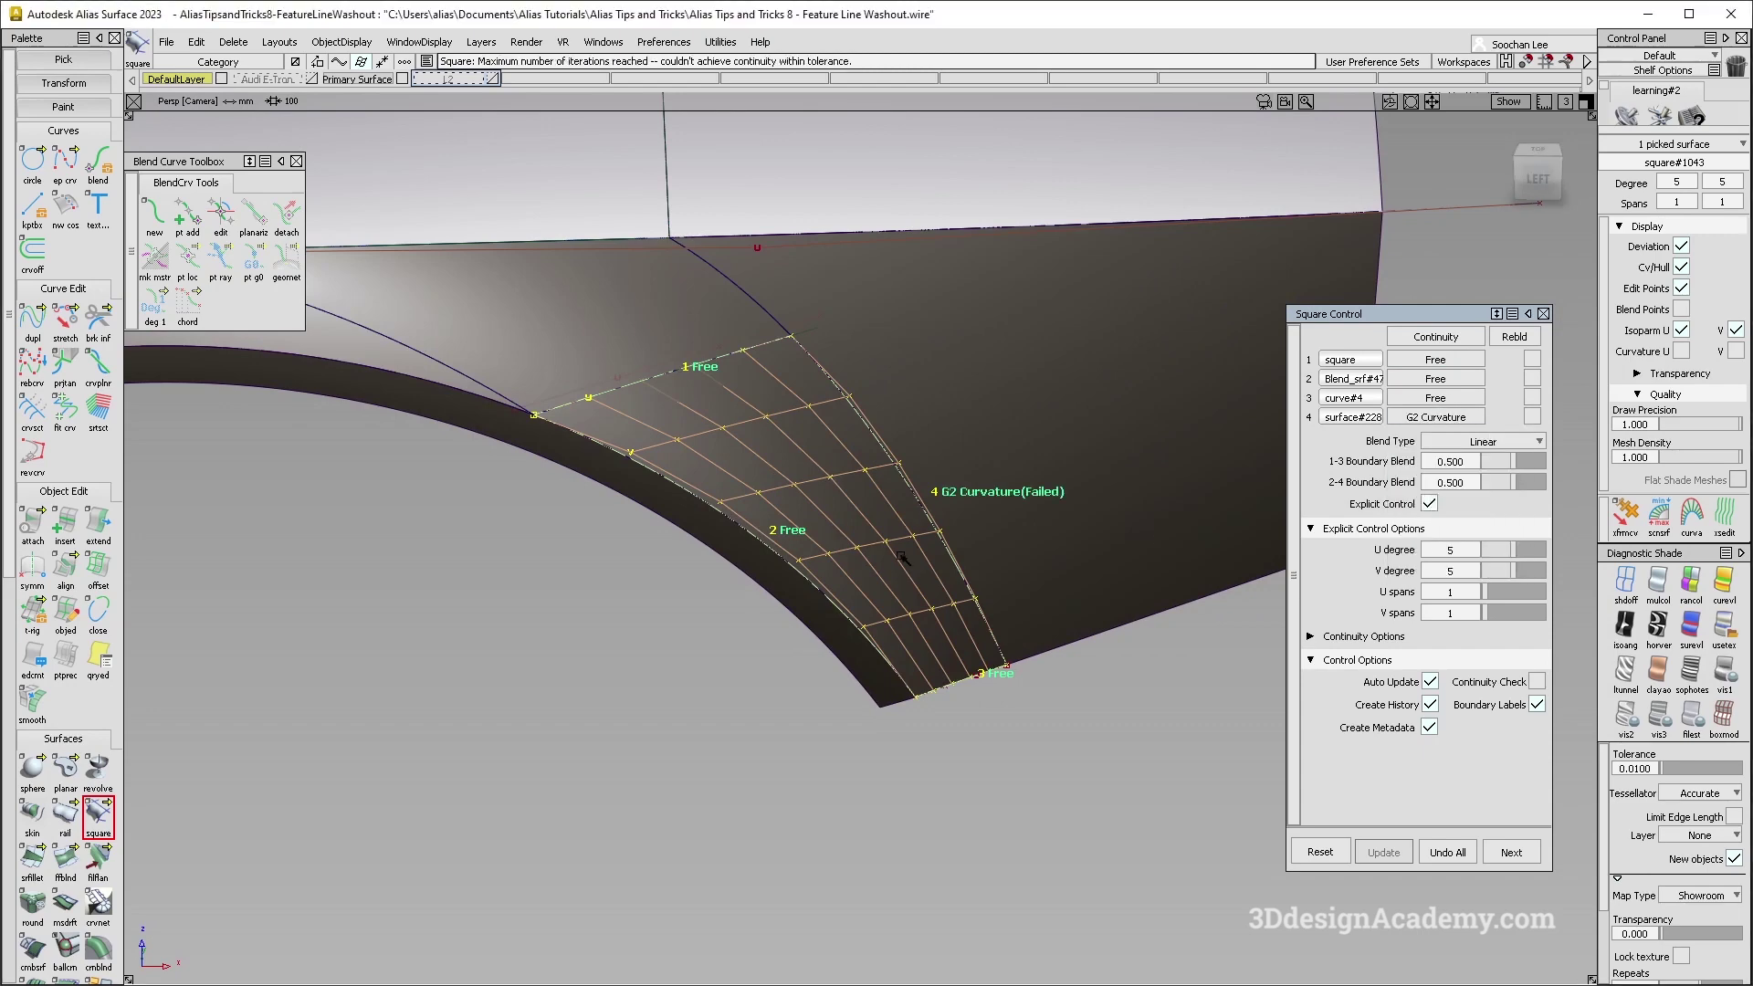
mouse_move(926, 552)
alt+shift+mouse_down()
mouse_move(959, 559)
mouse_move(904, 573)
mouse_move(1055, 560)
mouse_move(1077, 592)
mouse_move(731, 555)
alt+shift+mouse_up()
Set boundary 1 back to G2 curvature and boundary 4 back to Free.
click(1461, 359)
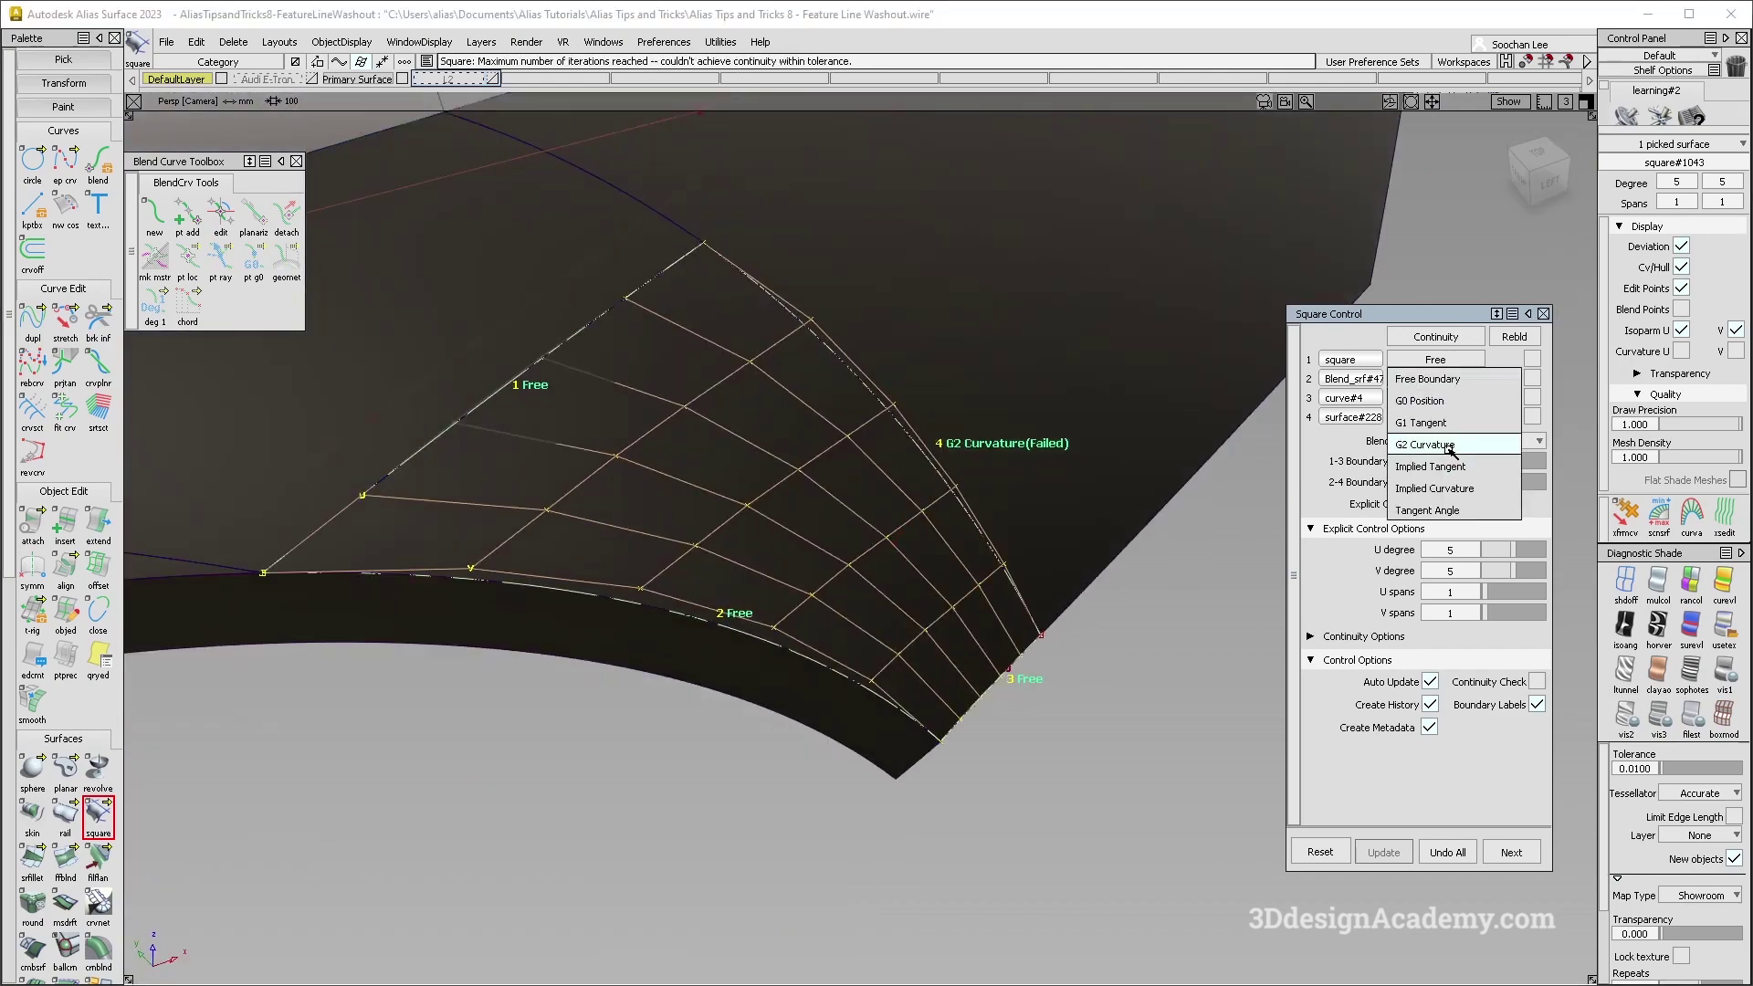
click(1448, 448)
alt+shift+drag(766, 528, 1026, 529)
alt+shift+drag(666, 540, 846, 496)
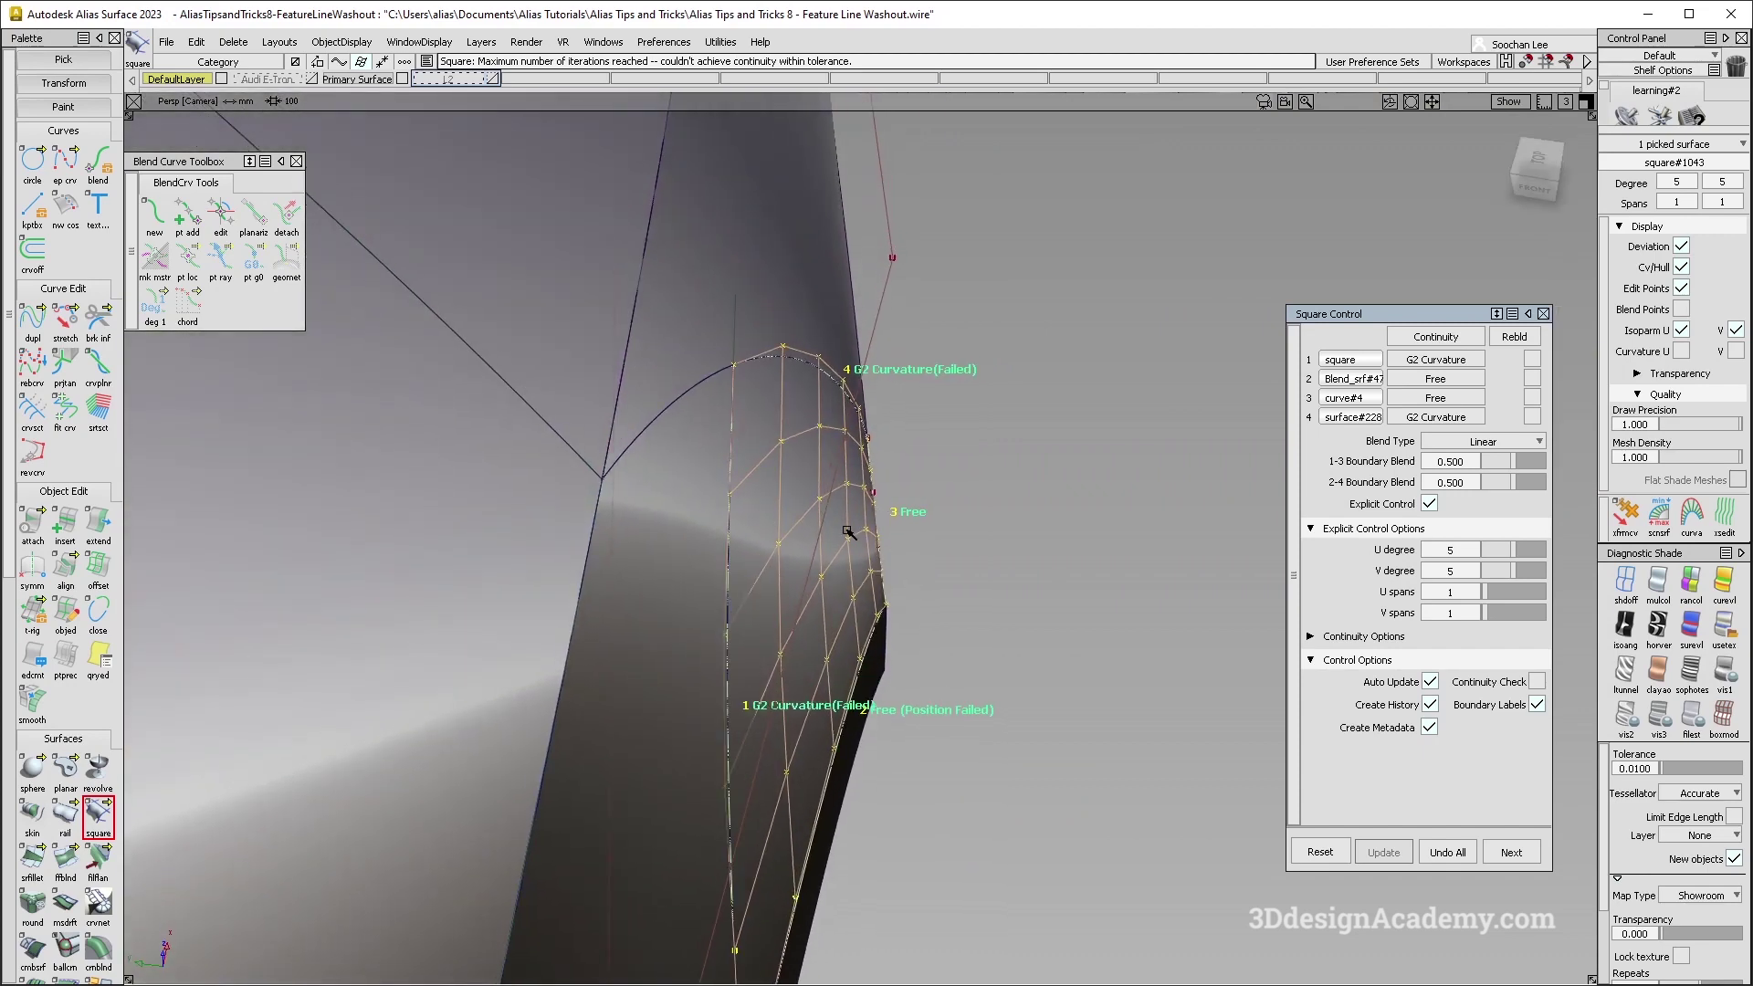
click(1459, 417)
click(1461, 437)
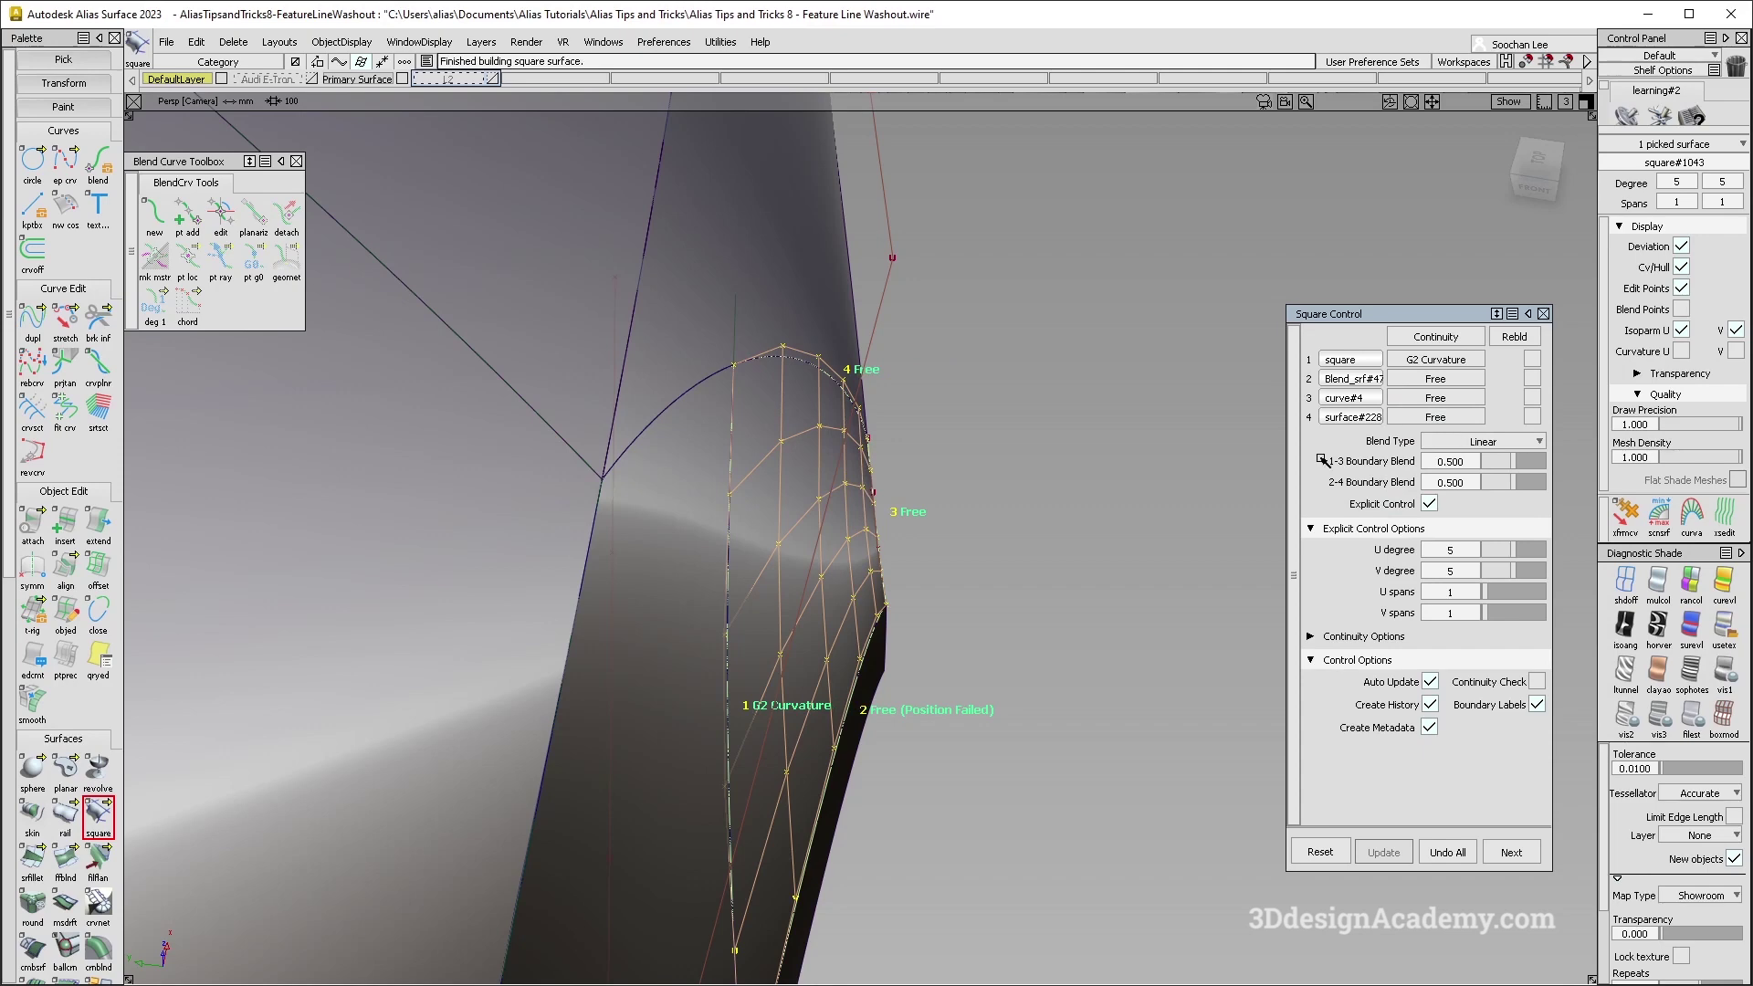
Align the new square surface's rear edge to the rear body surface with G2 continuity and the Partial option enabled.
alt+shift+drag(930, 539, 871, 554)
click(66, 568)
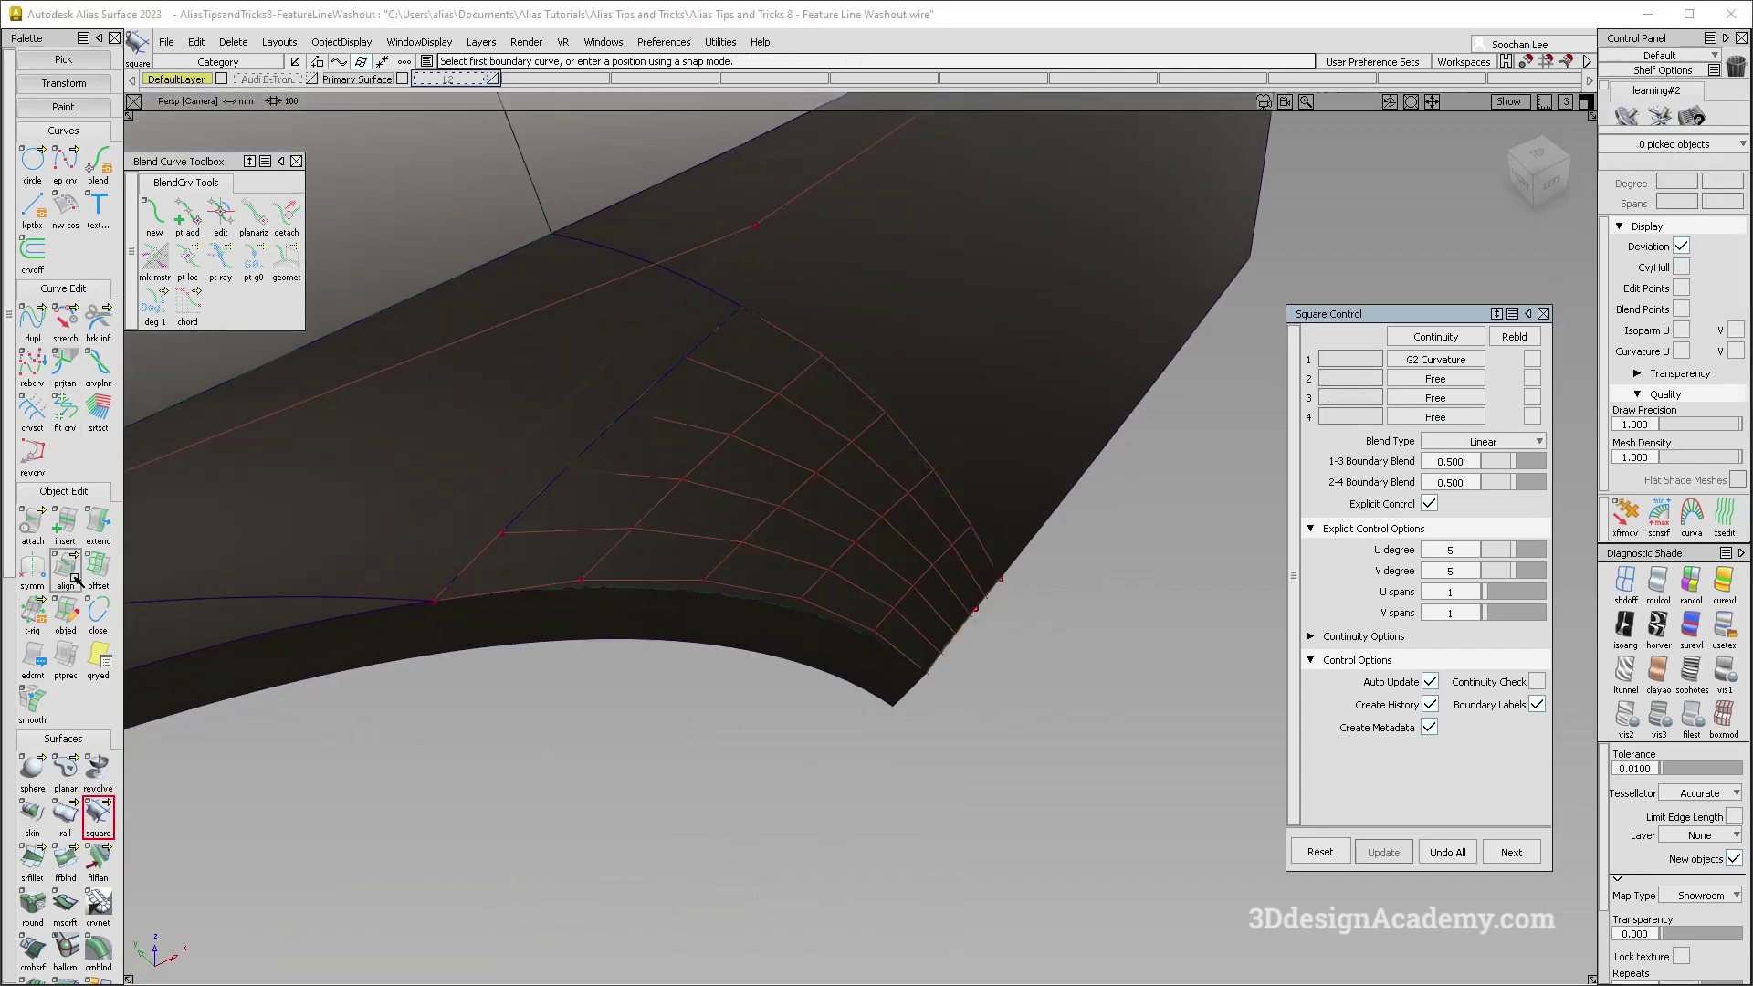
click(895, 430)
key(Return)
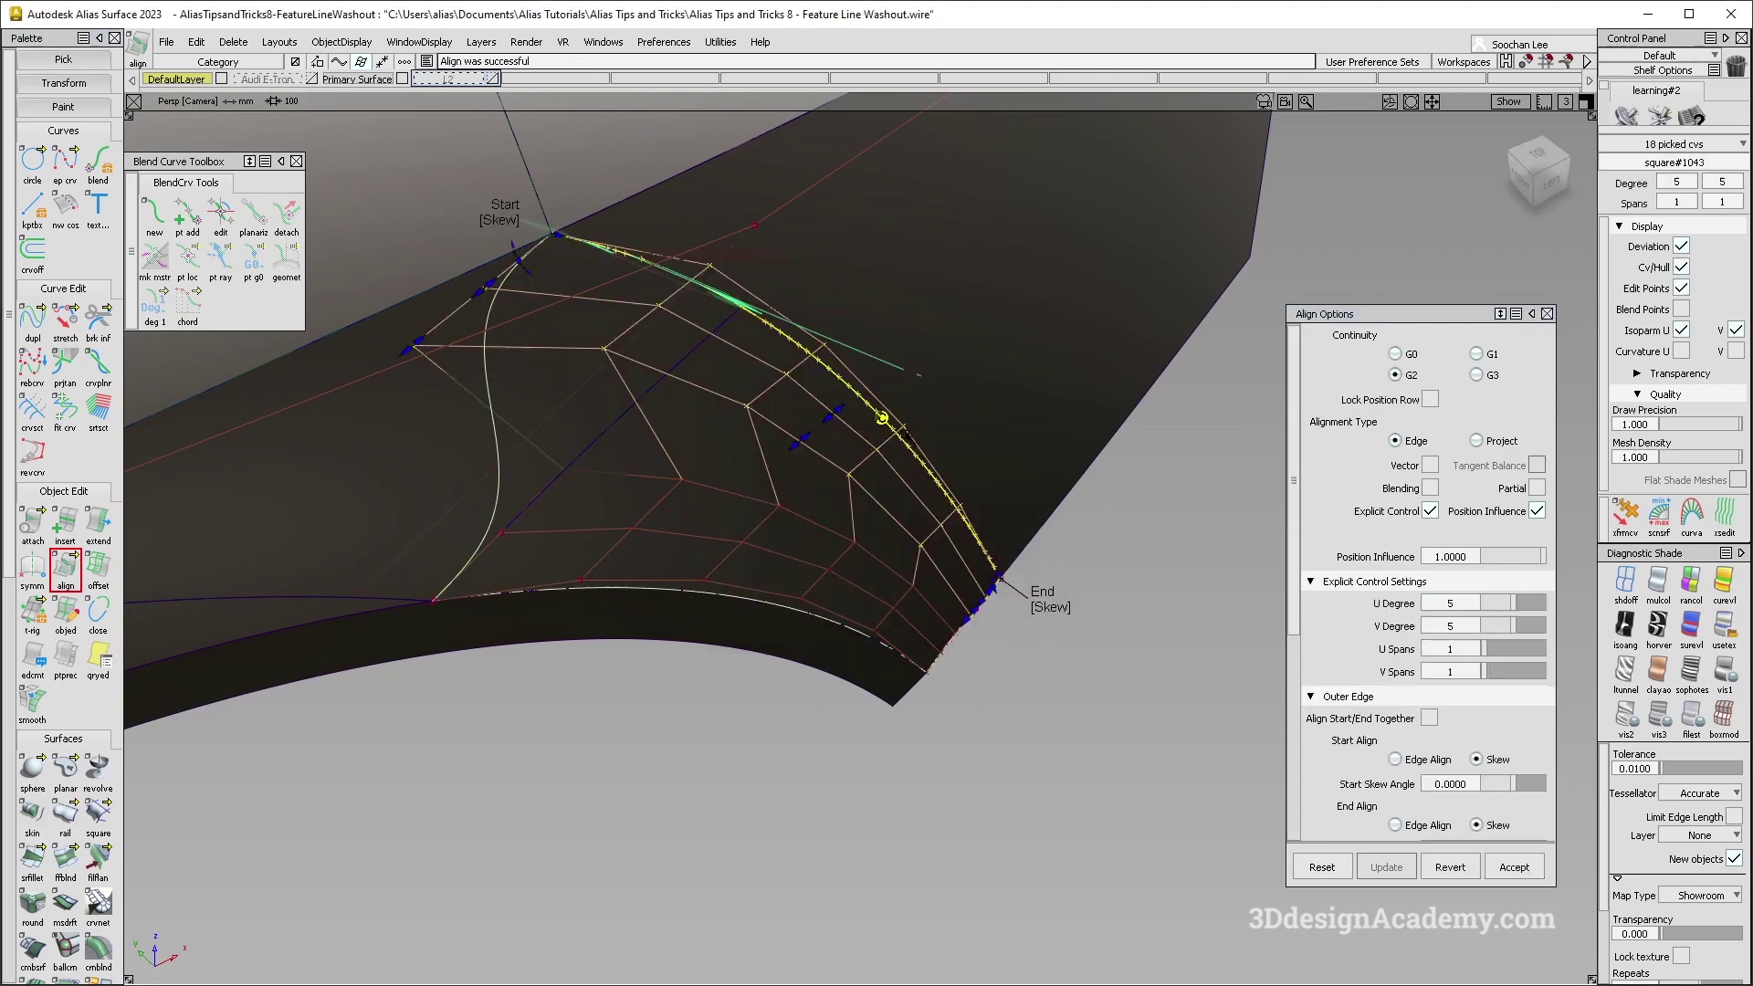
click(1537, 490)
alt+shift+drag(1159, 509, 859, 464)
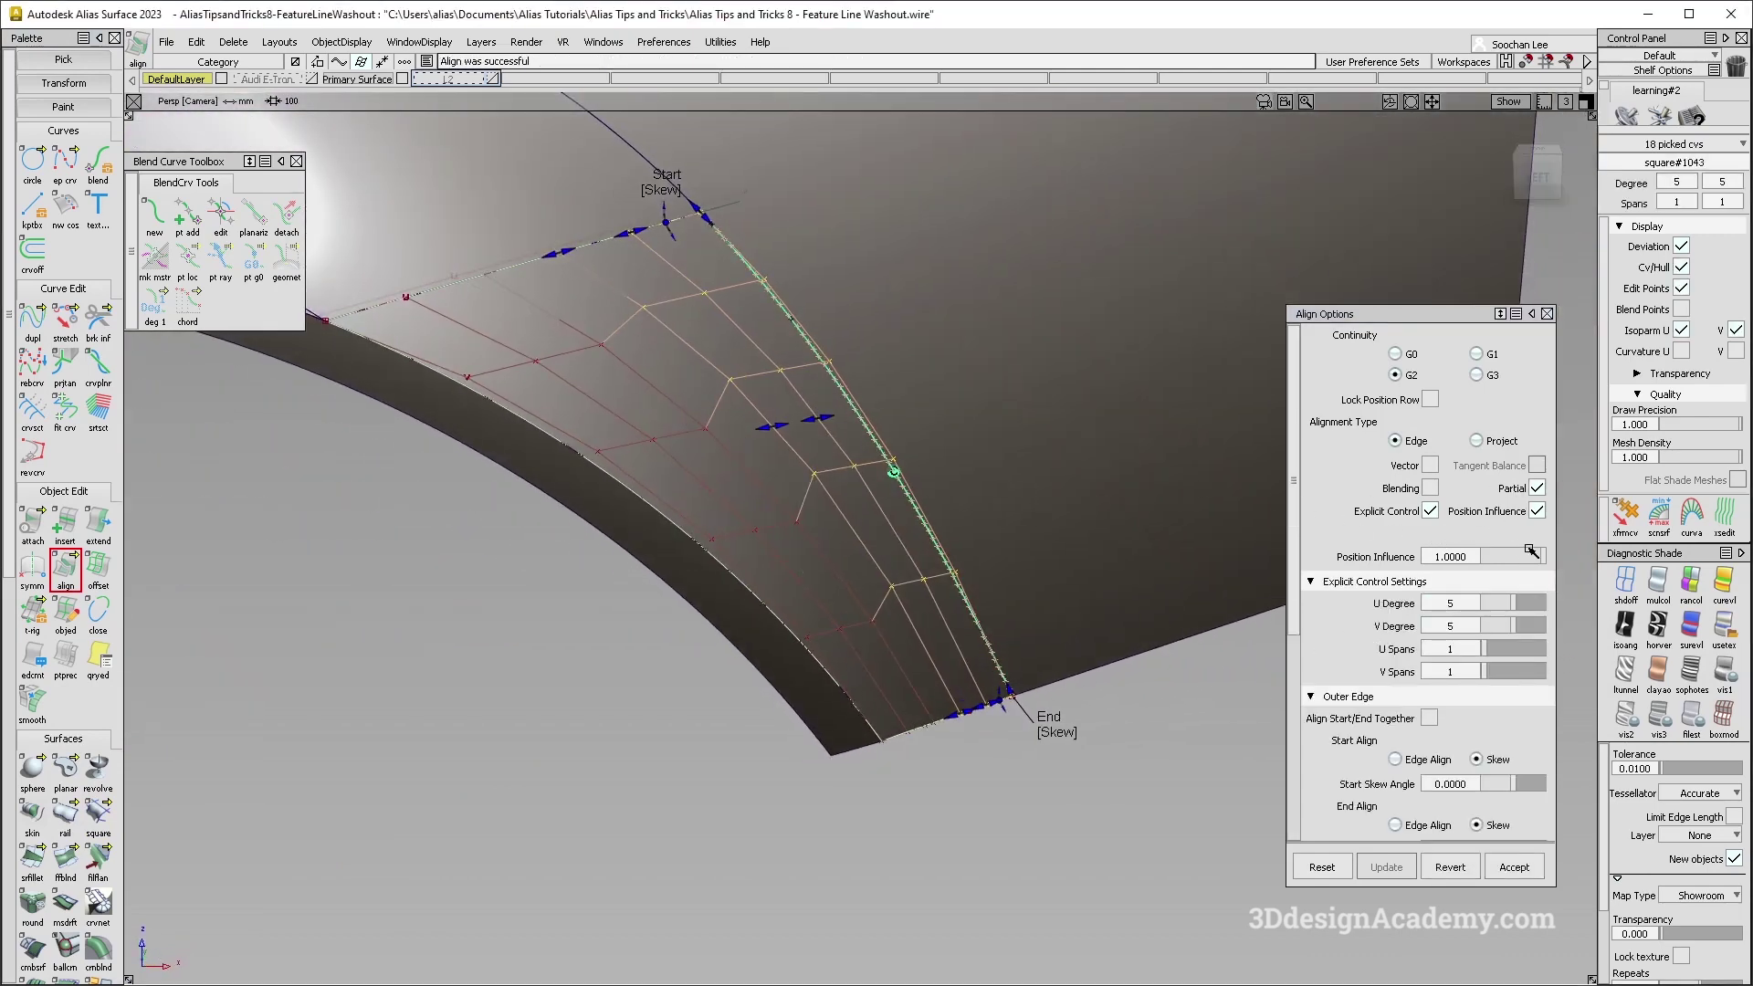
Compare the alignment at a position influence of 0 and return the position influence to 1.
drag(1524, 549, 1019, 552)
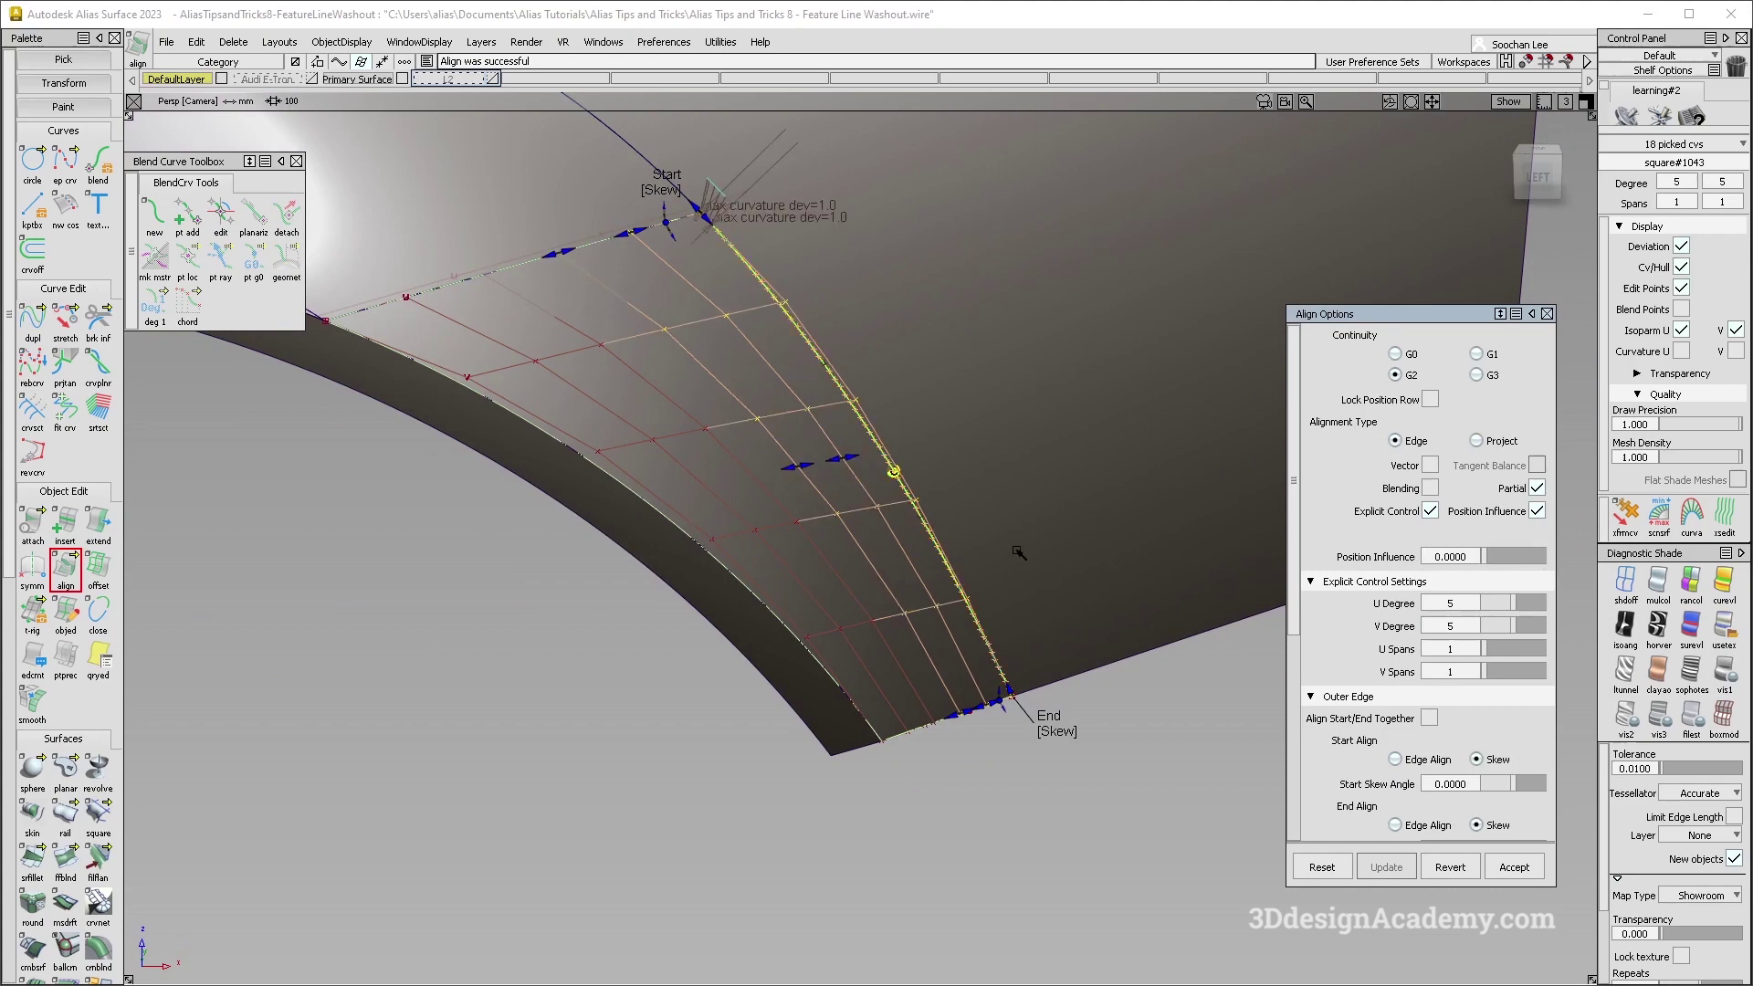
alt+shift+drag(849, 496, 882, 304)
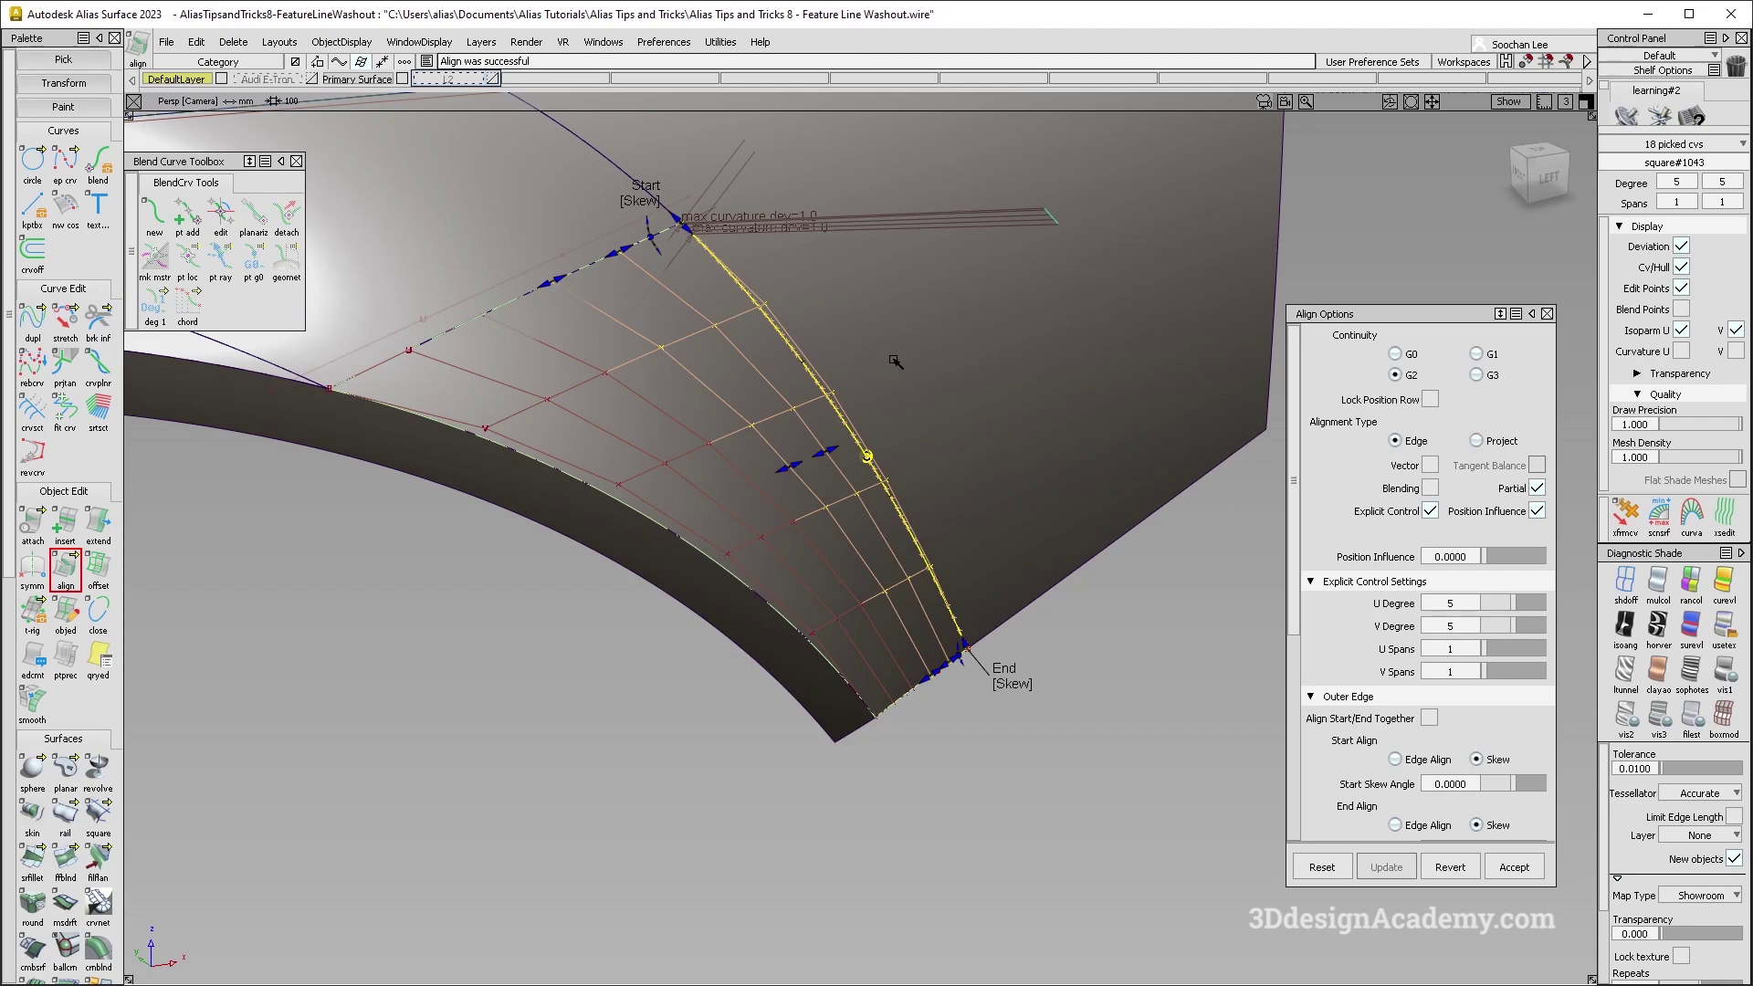
alt+shift+drag(976, 490, 912, 438)
drag(1508, 560, 1549, 557)
alt+shift+drag(767, 593, 901, 597)
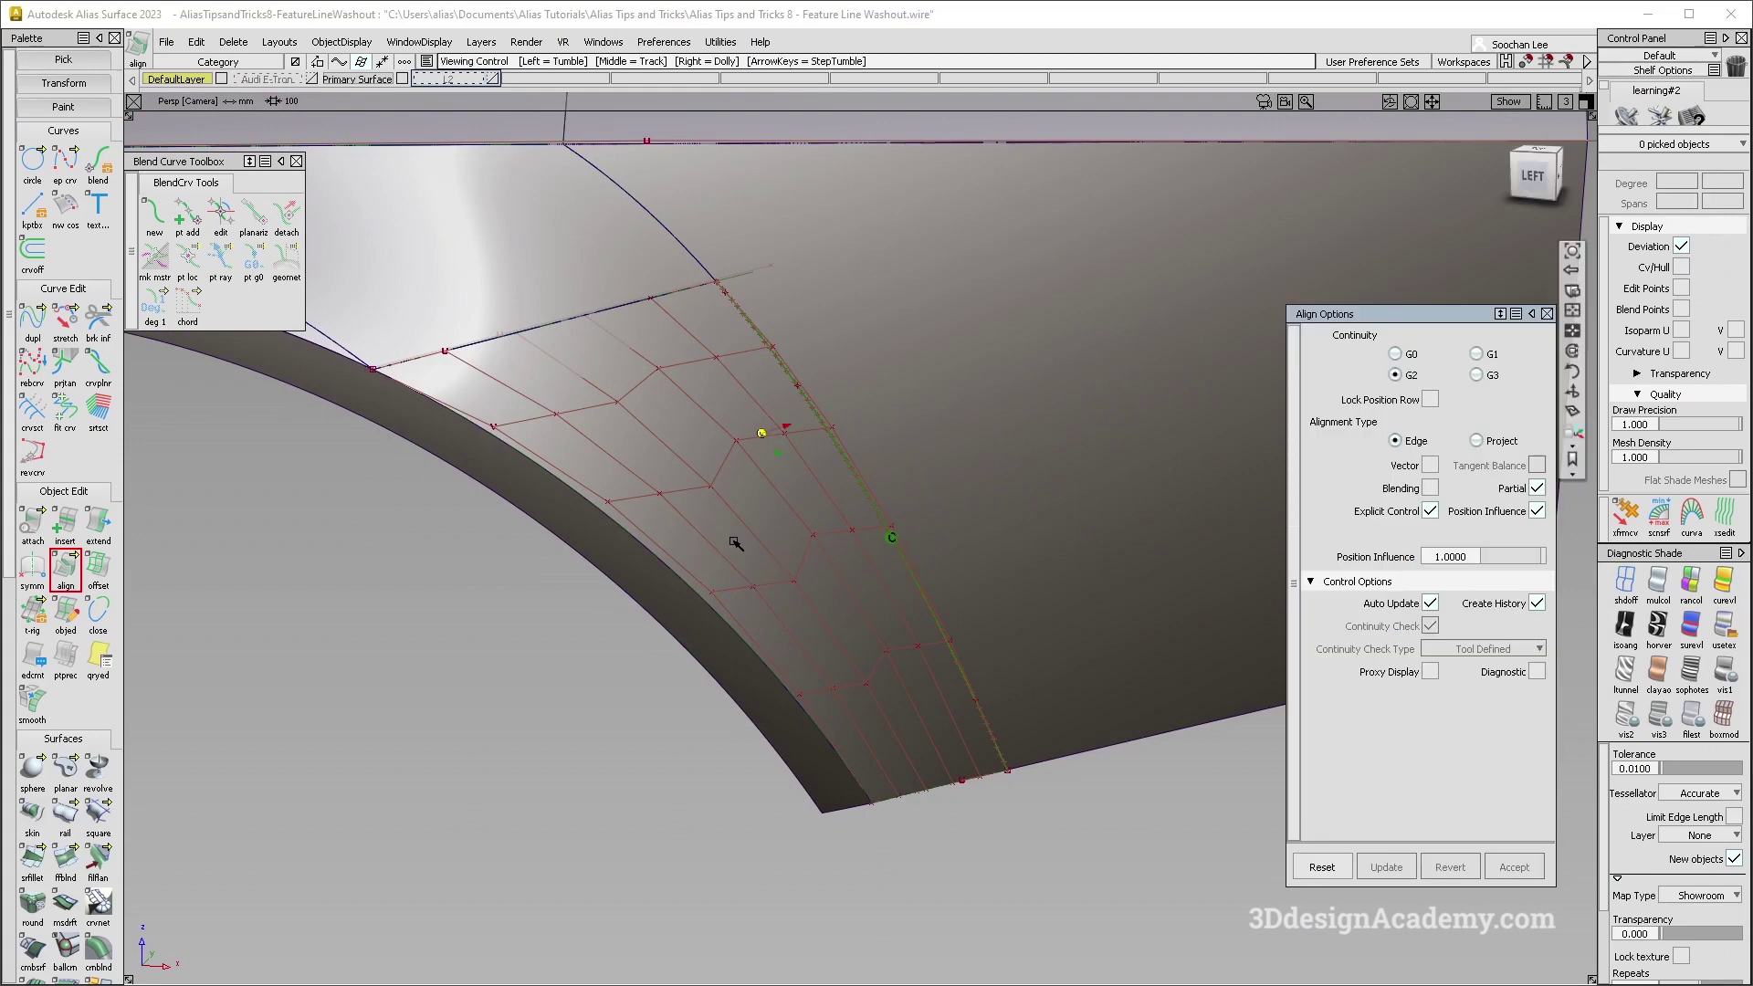
Create a second square surface over the rear opening, using the forward square's edge, the rear body edge, the lower edge and the wheel-arch edge as boundaries.
alt+shift+drag(696, 540, 758, 673)
ctrl+shift+drag(758, 673, 533, 285)
click(98, 815)
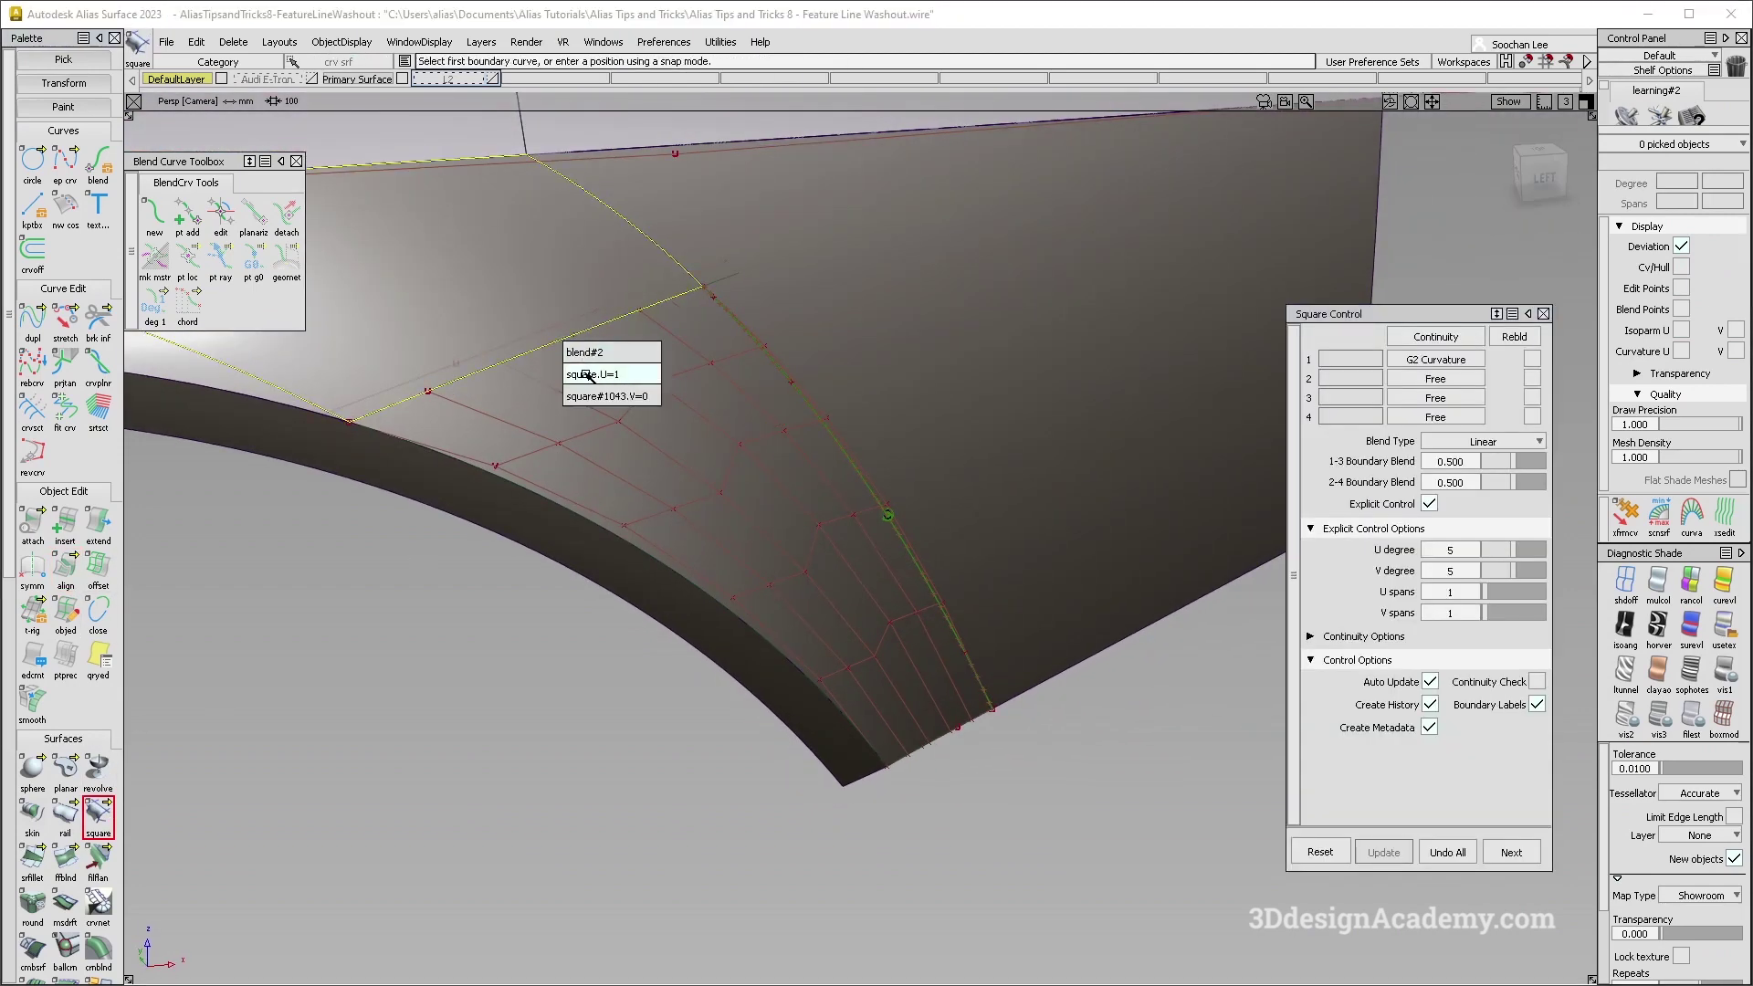
click(588, 395)
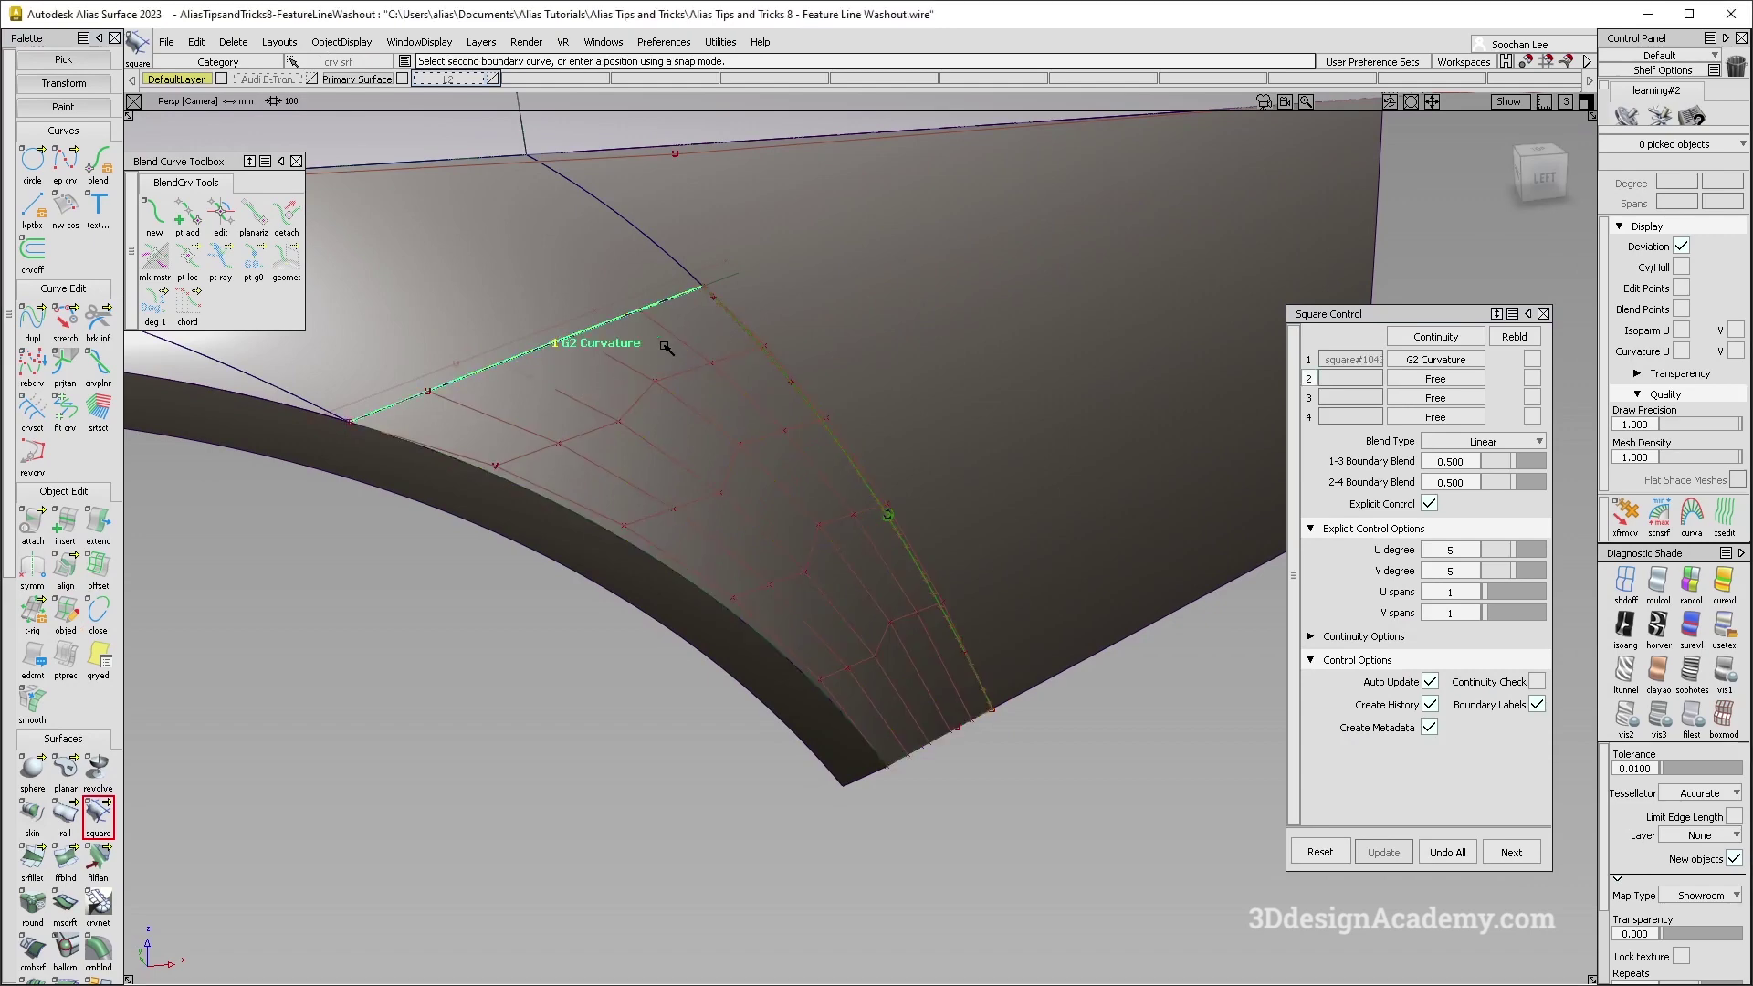
key(ctrl+z)
click(605, 324)
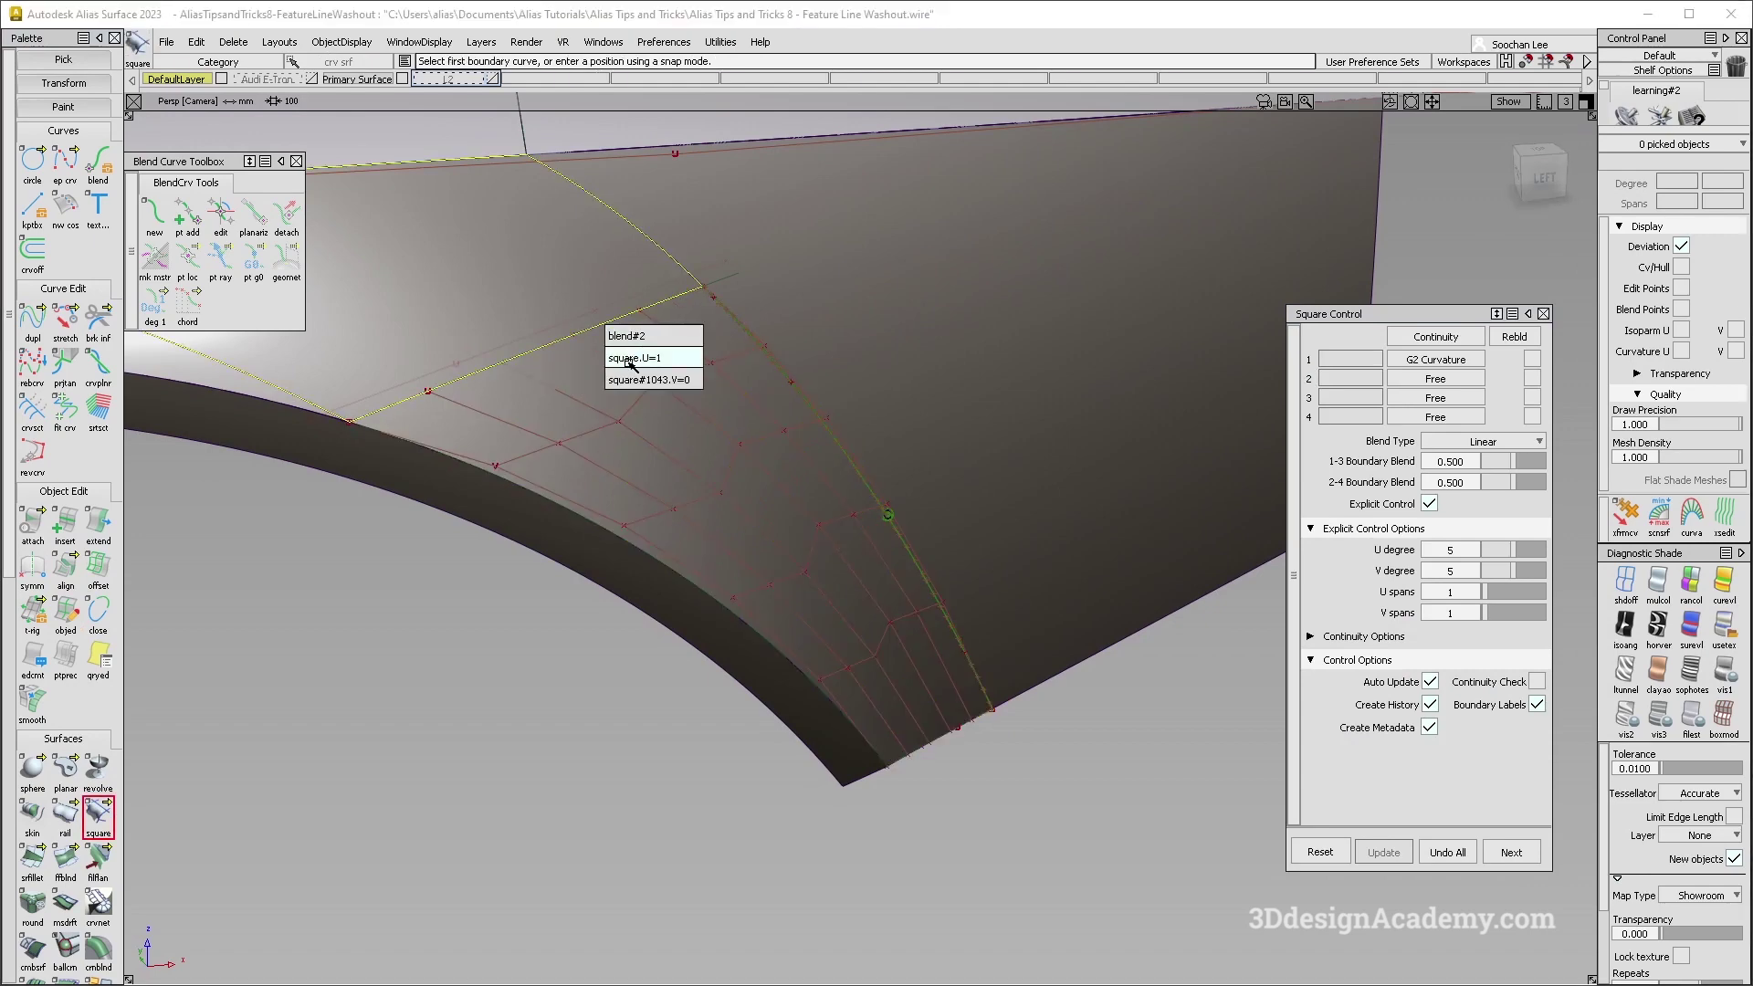
click(630, 357)
click(809, 412)
click(832, 448)
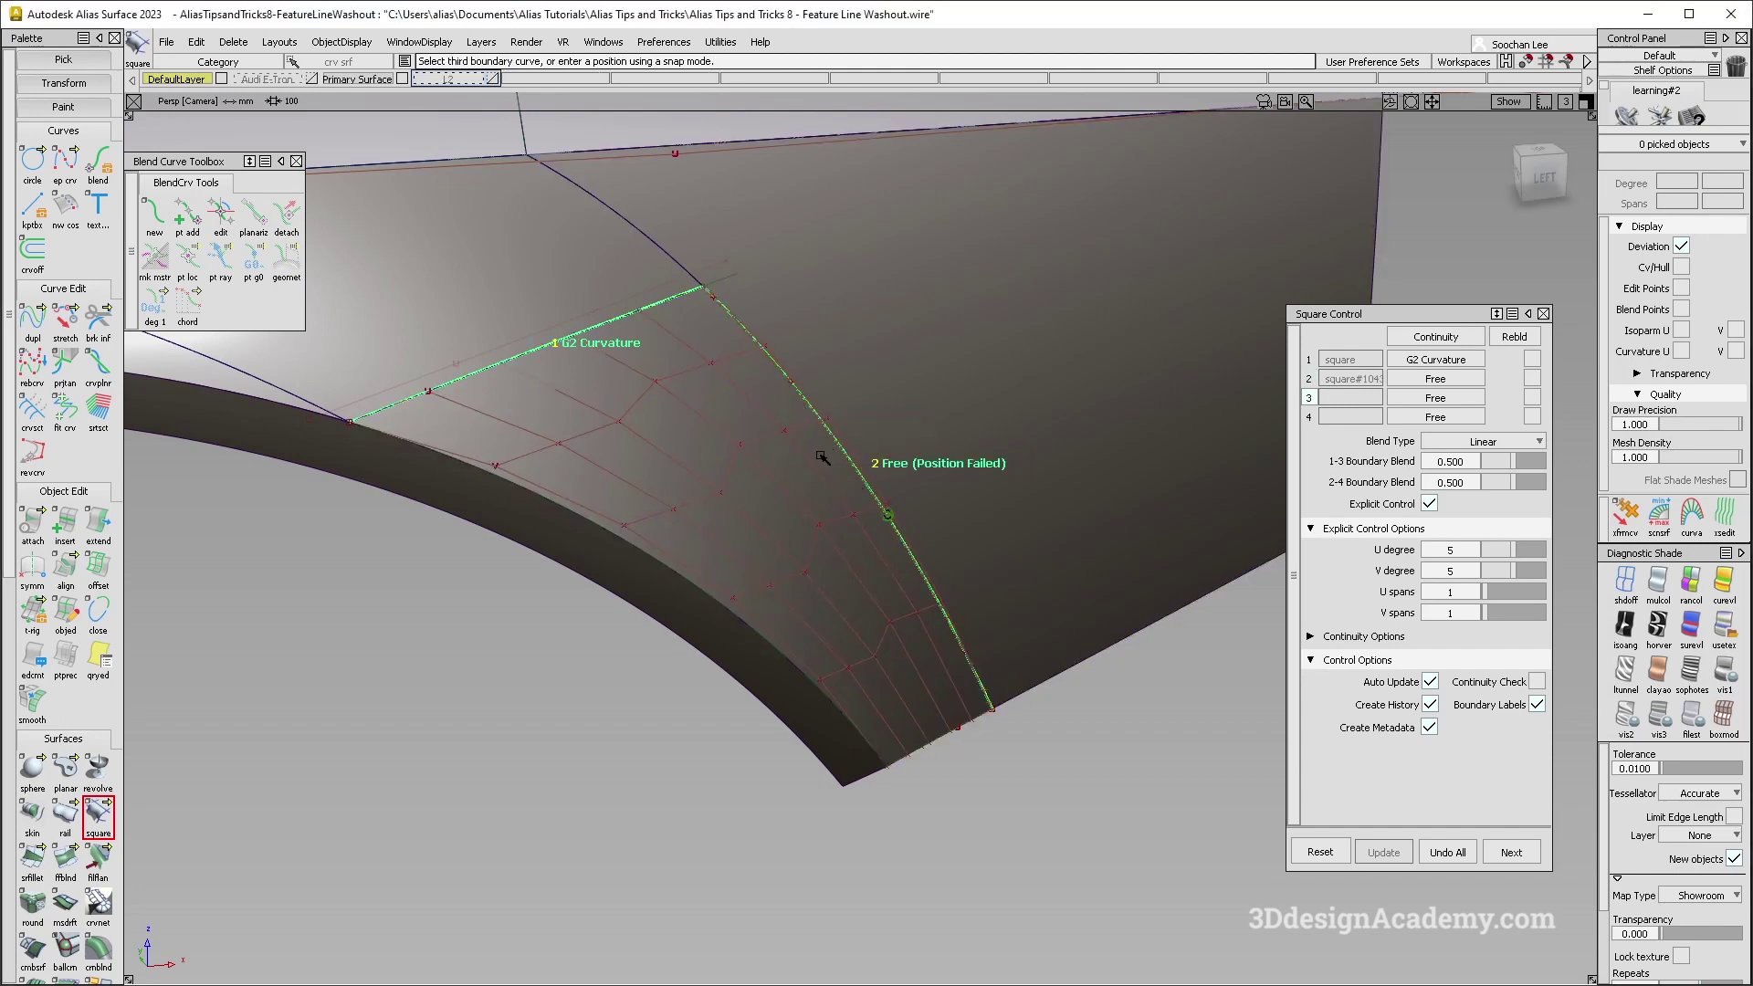
click(602, 525)
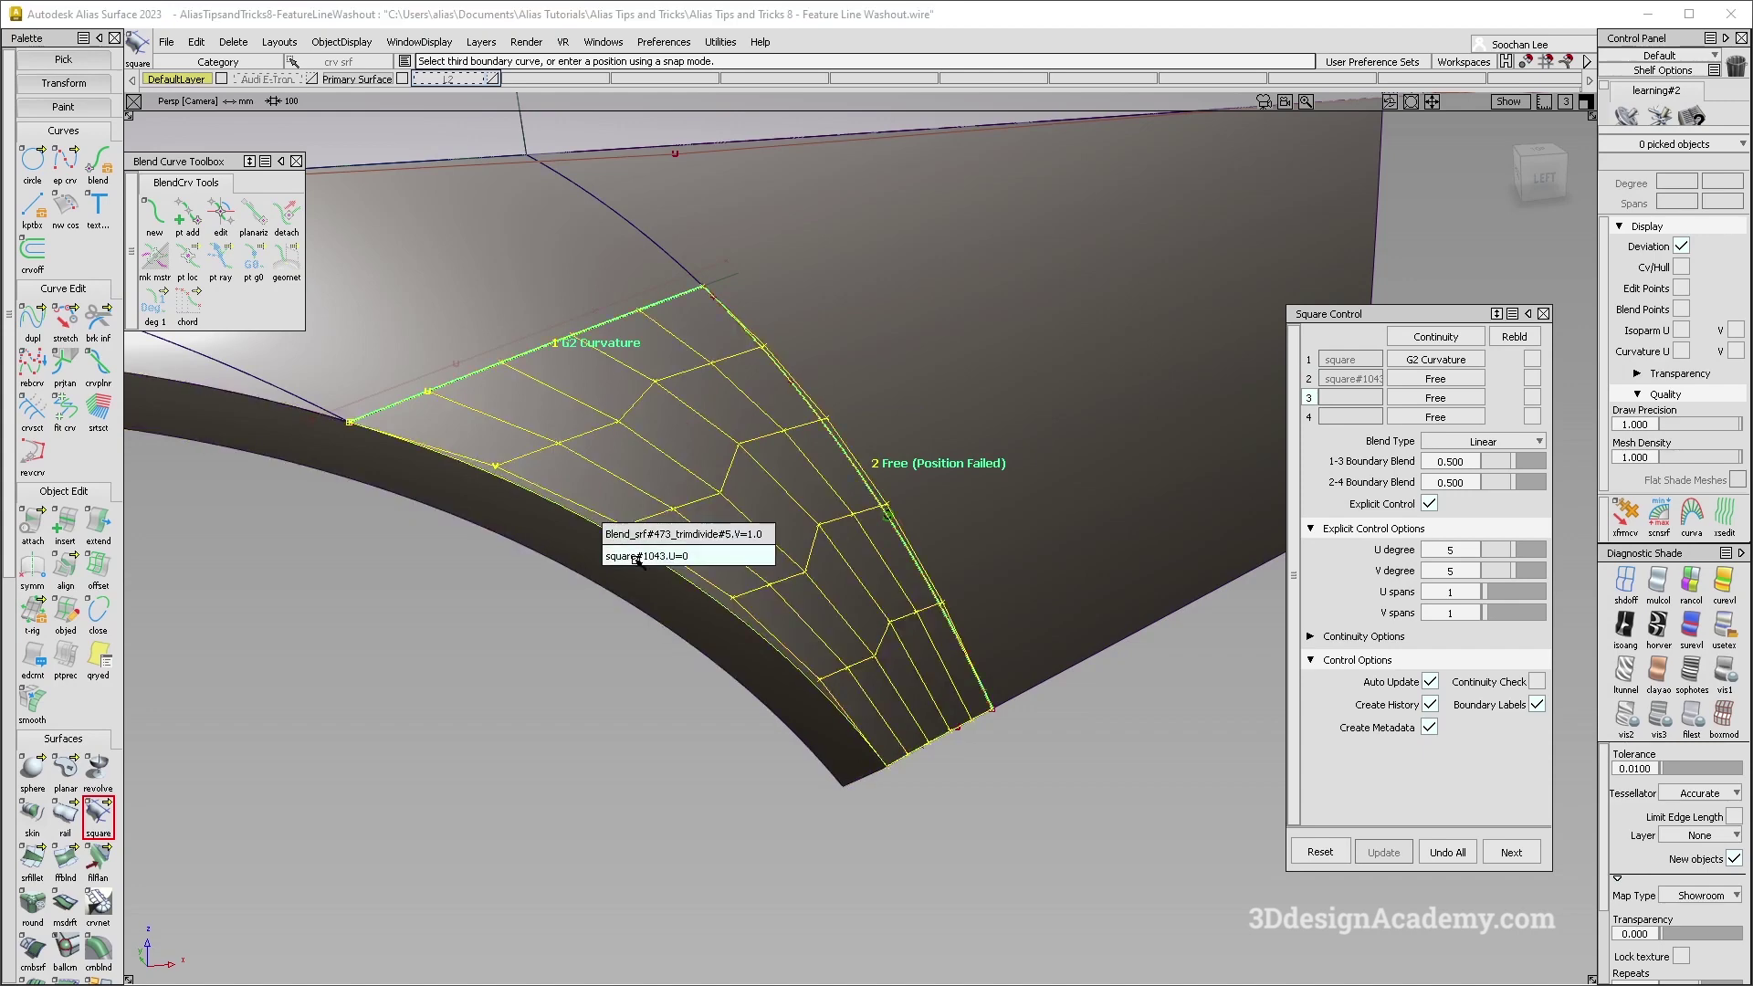
click(637, 557)
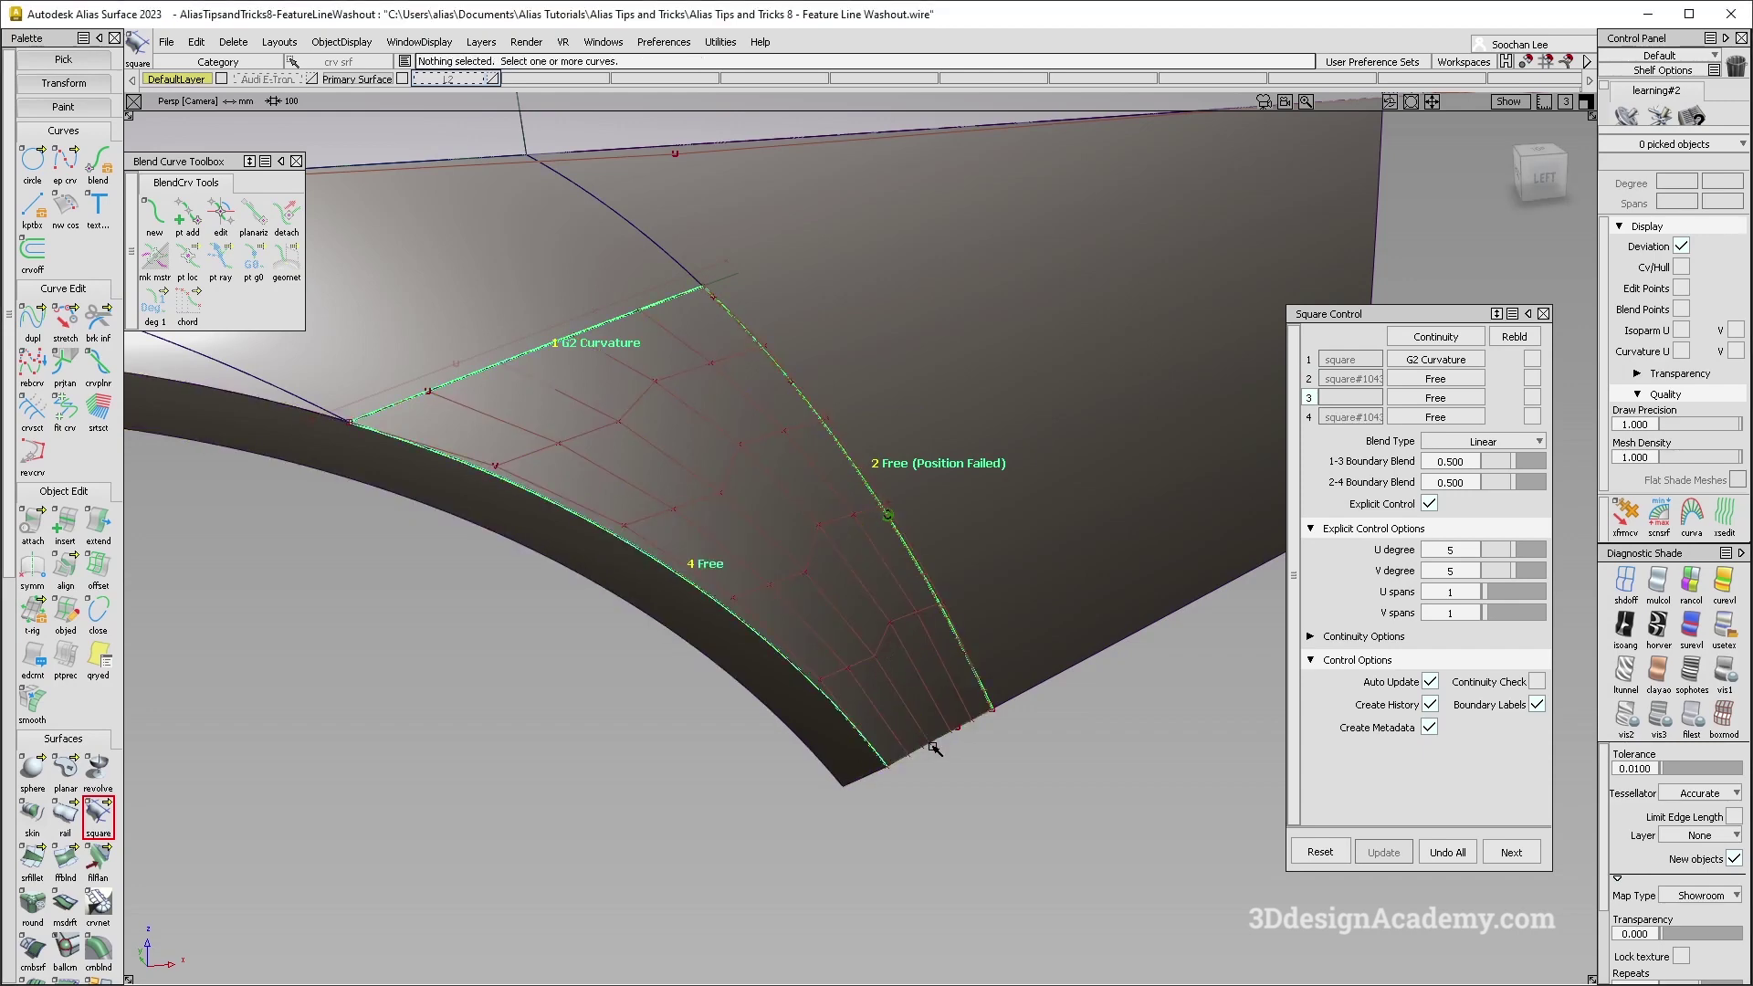
click(933, 747)
click(951, 758)
Set the new square surface's rear boundary 2 to G2 curvature continuity.
alt+shift+drag(953, 756, 896, 633)
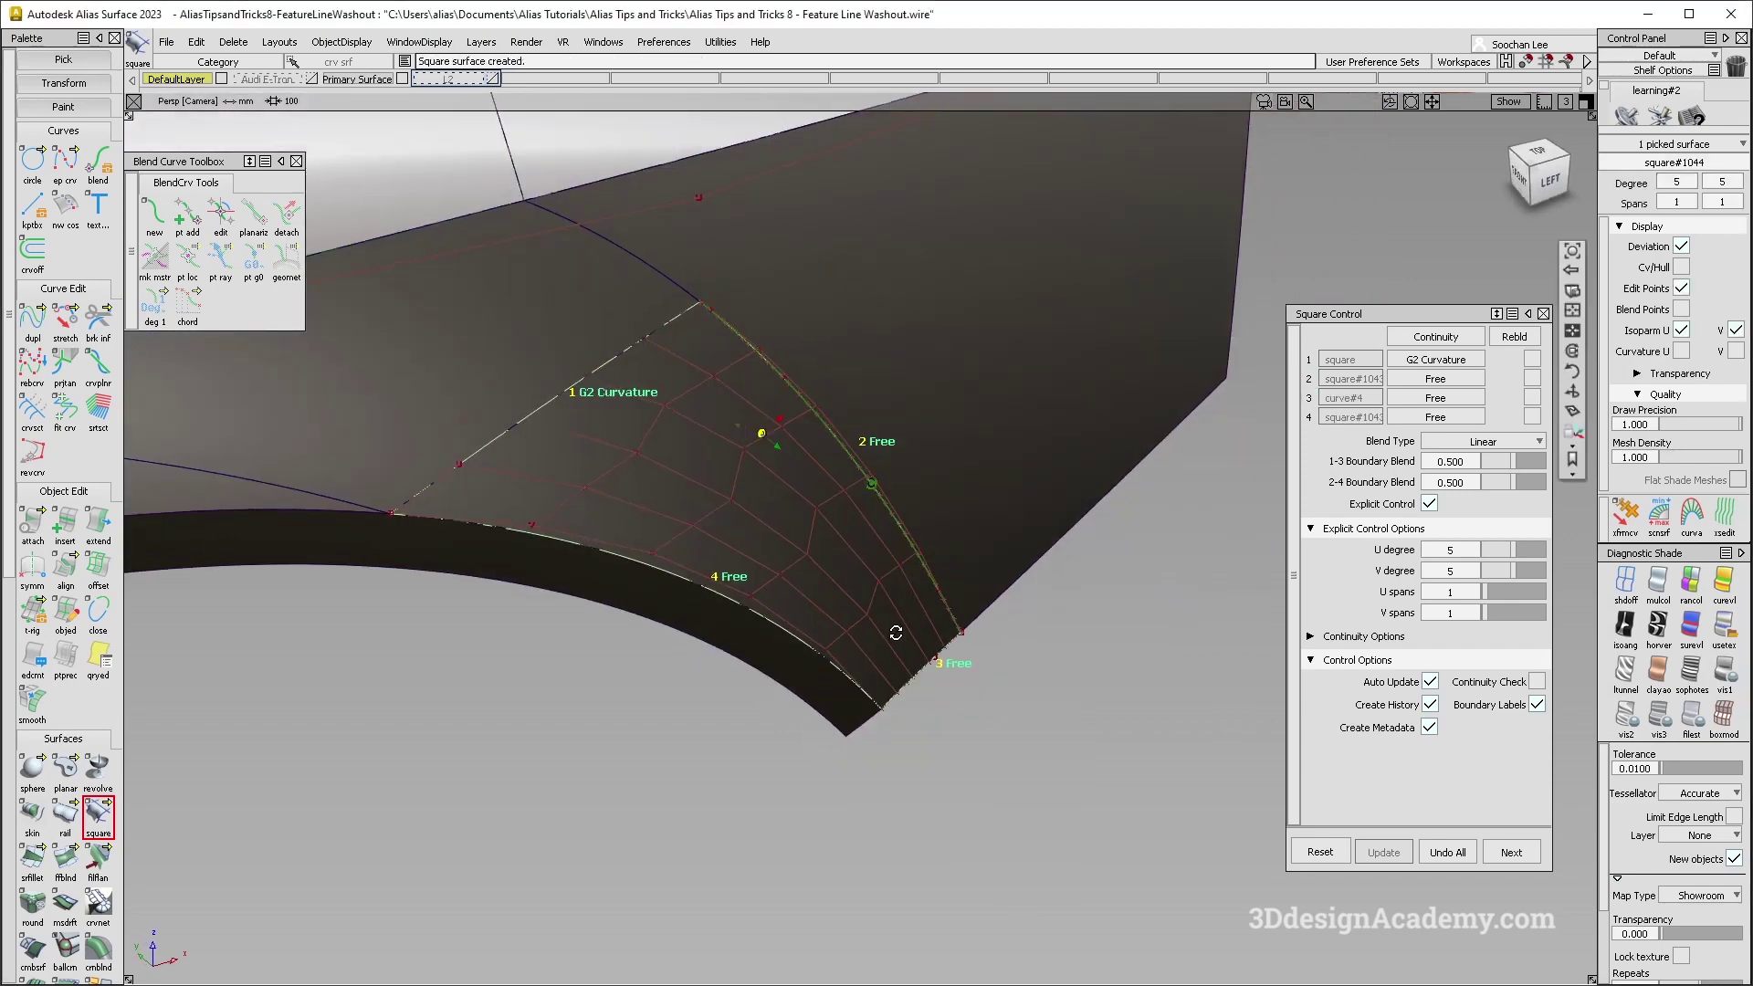
ctrl+shift+right_drag(707, 497, 842, 568)
alt+shift+drag(1269, 479, 1221, 462)
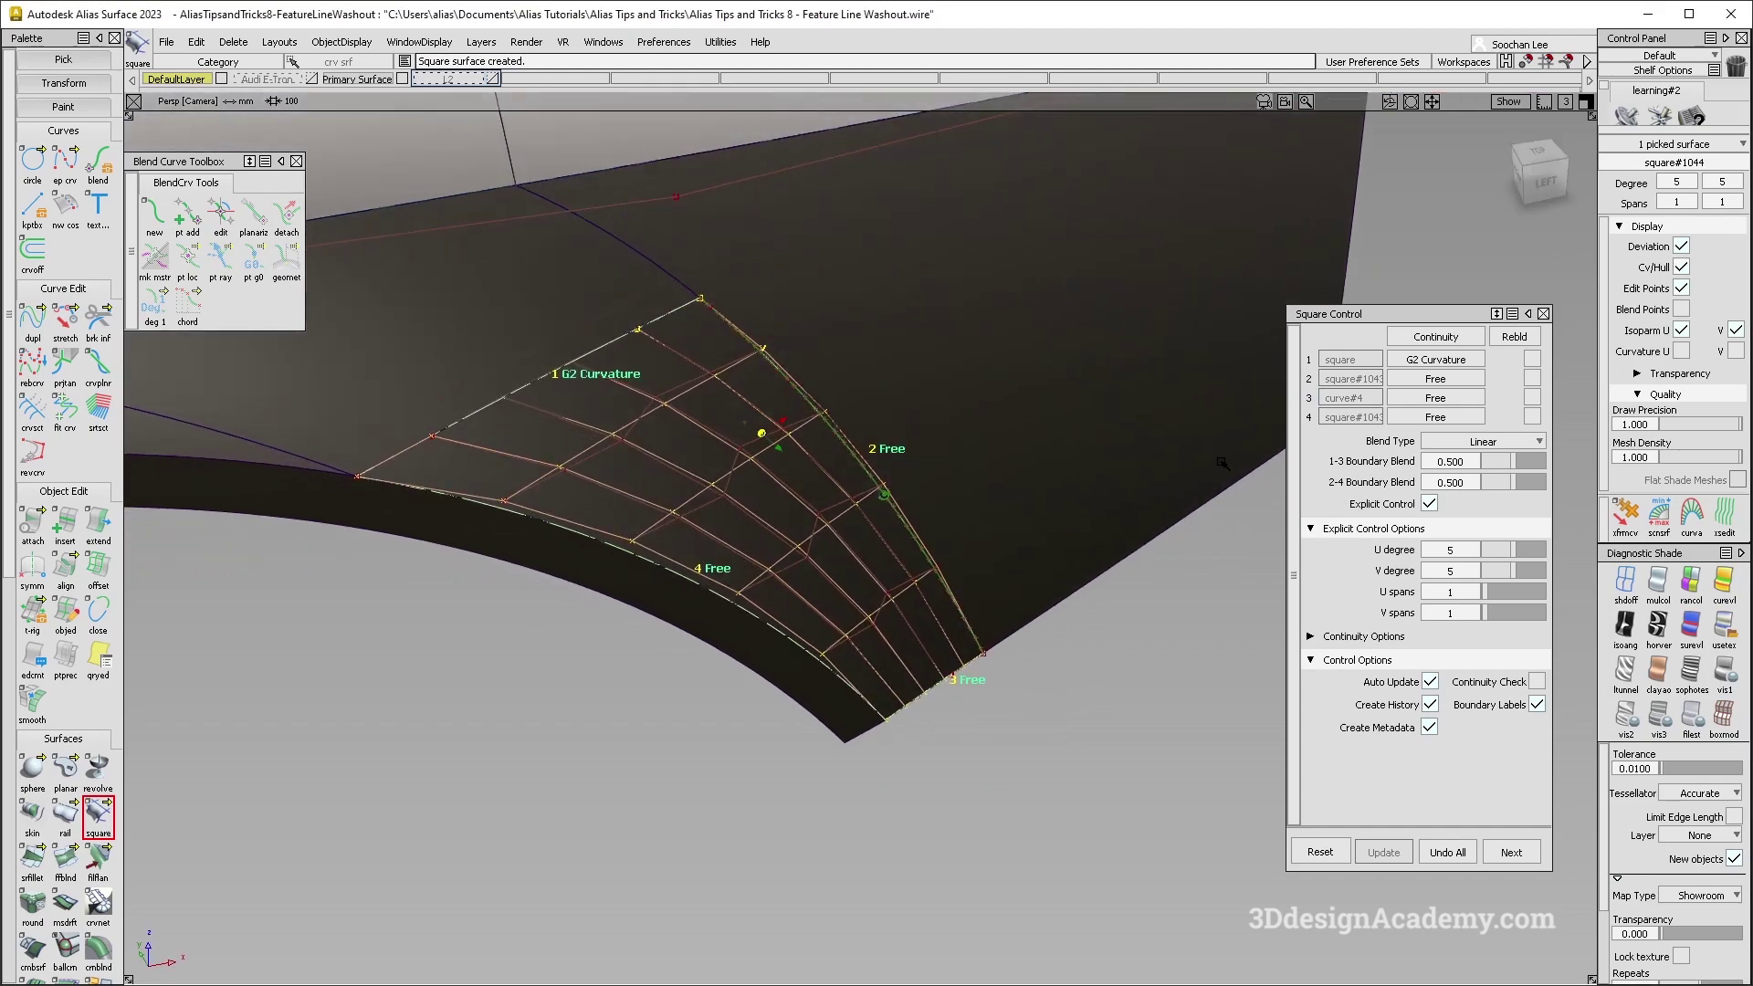
click(1452, 379)
click(1432, 464)
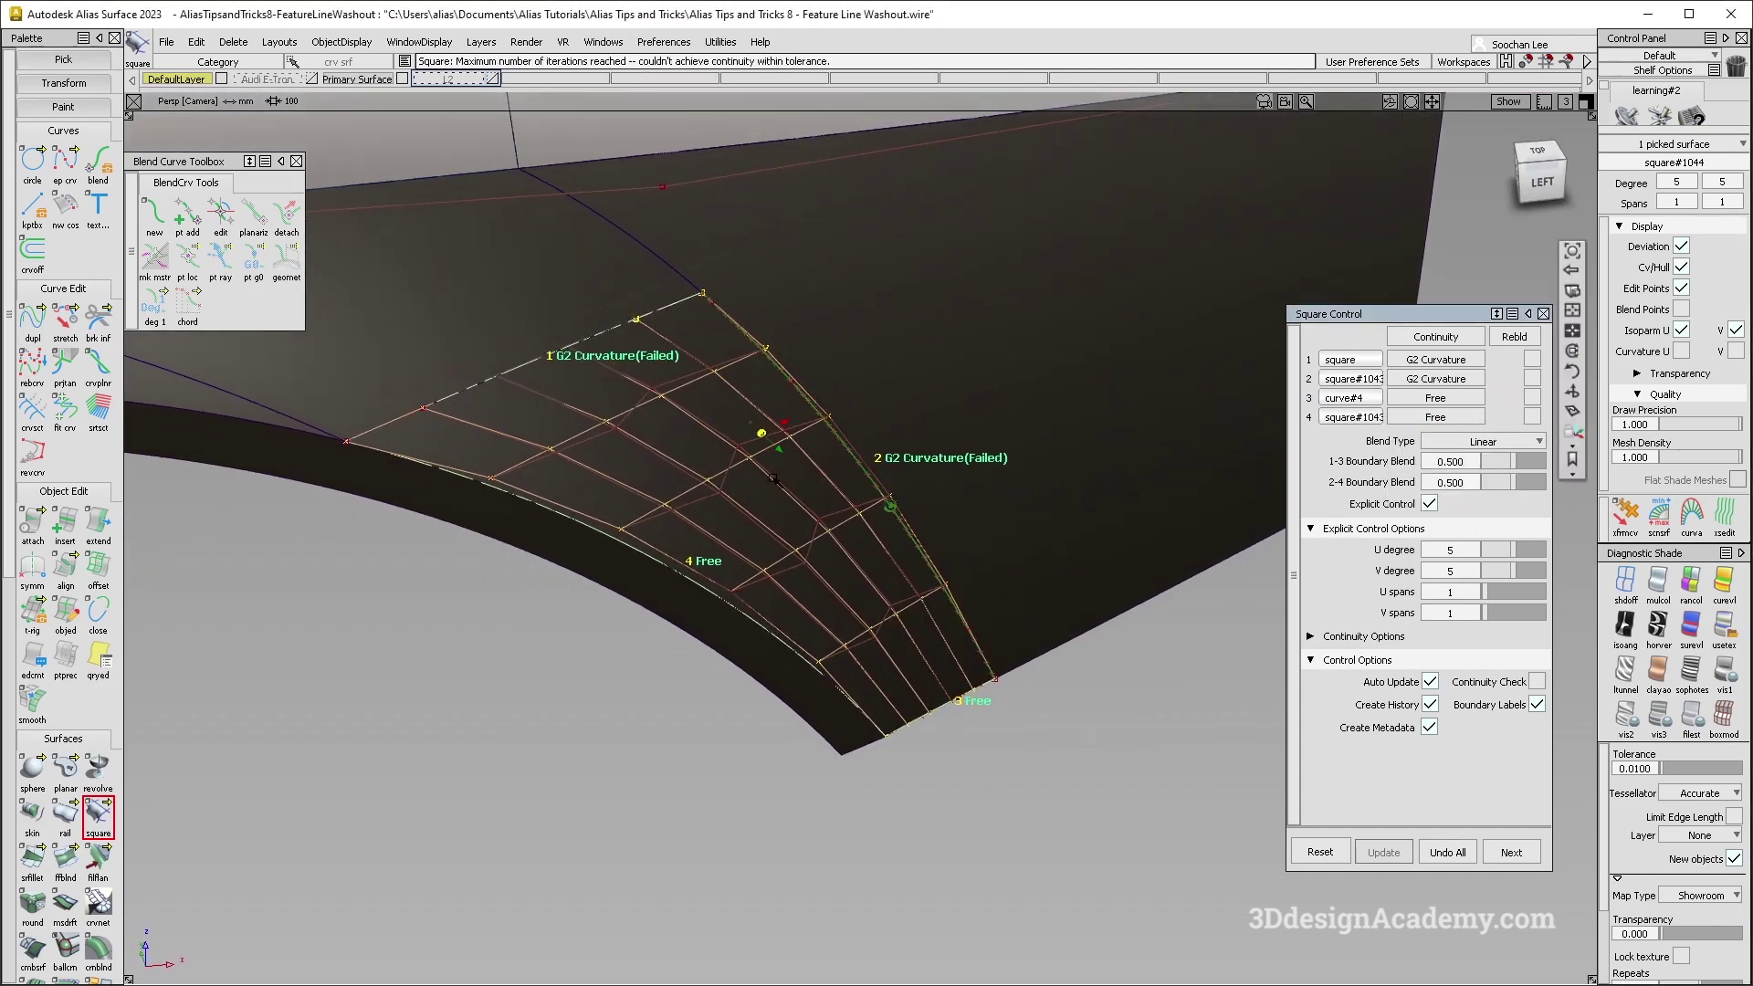
Delete the older square surface that overlaps the new one in the rear opening.
ctrl+shift+drag(716, 491, 723, 482)
click(723, 482)
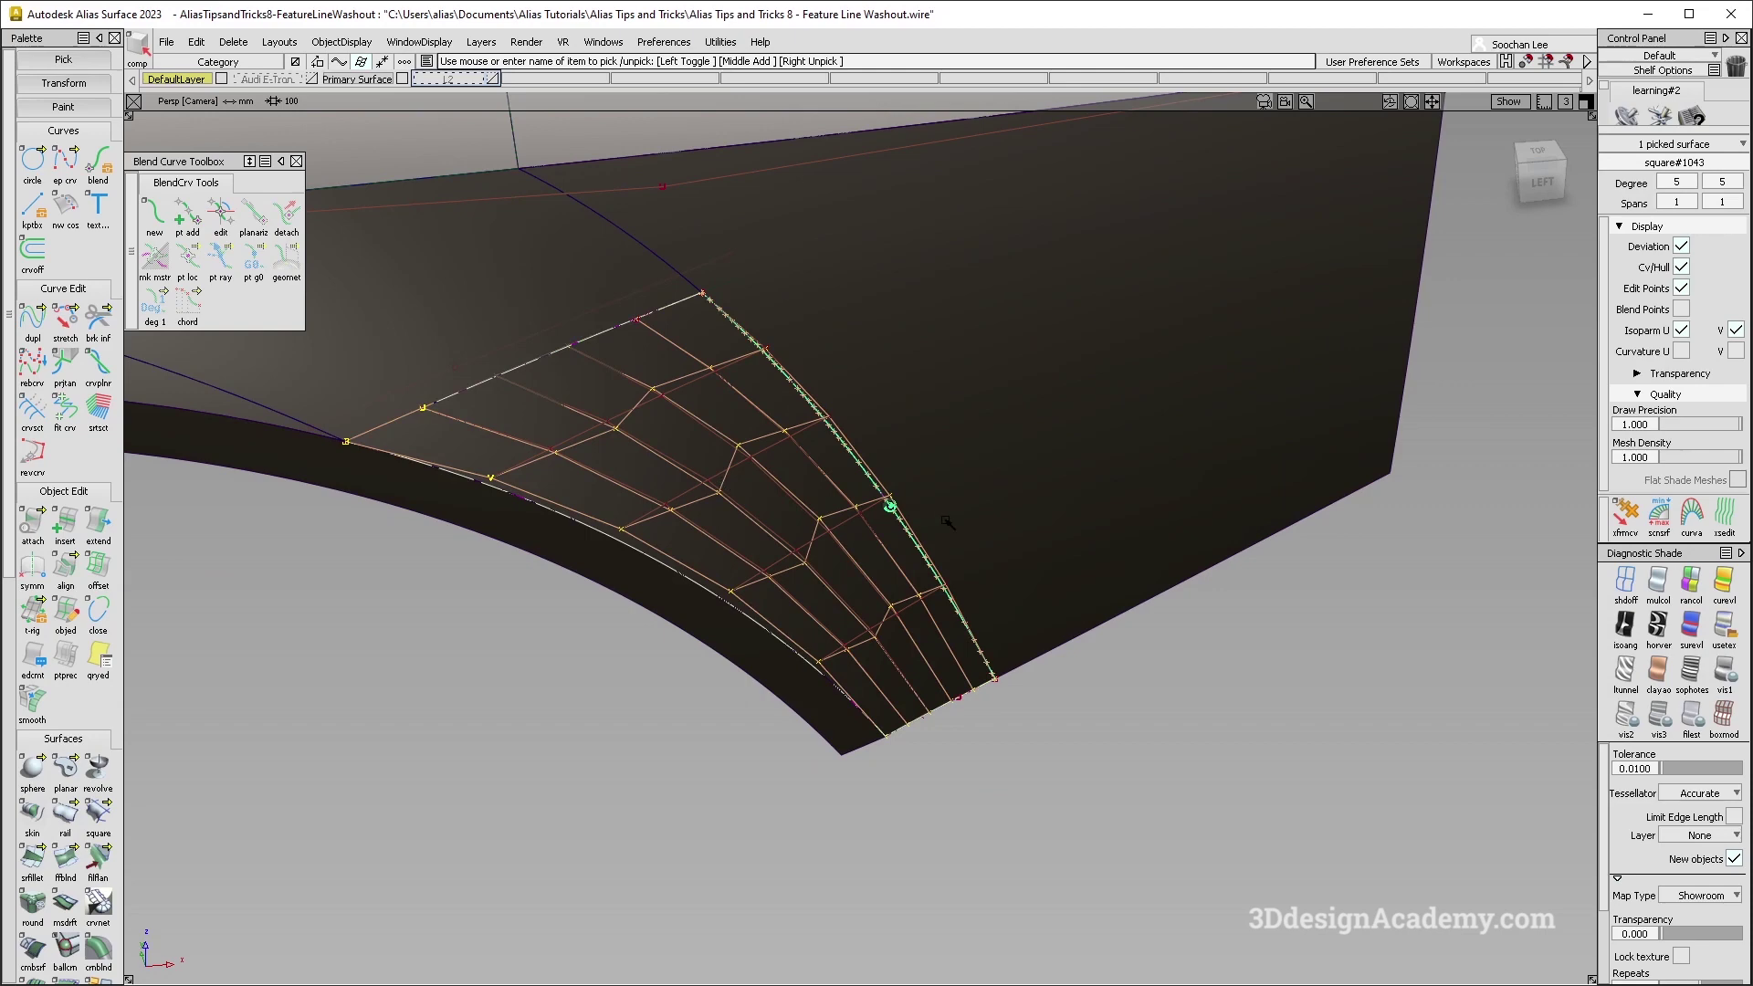
key(Delete)
click(786, 594)
Examine the shading flow across the new square surface and neighbouring body surfaces with the curves and model lines hidden.
alt+shift+drag(727, 520, 589, 475)
ctrl+shift+right_drag(649, 492, 665, 546)
mouse_move(668, 540)
alt+shift+mouse_down()
mouse_move(690, 518)
mouse_move(661, 454)
mouse_move(685, 521)
mouse_move(804, 630)
alt+shift+mouse_up()
ctrl+shift+right_drag(853, 672, 772, 572)
alt+shift+middle_drag(773, 572, 1002, 846)
ctrl+shift+right_drag(988, 700, 895, 672)
alt+shift+drag(895, 672, 837, 661)
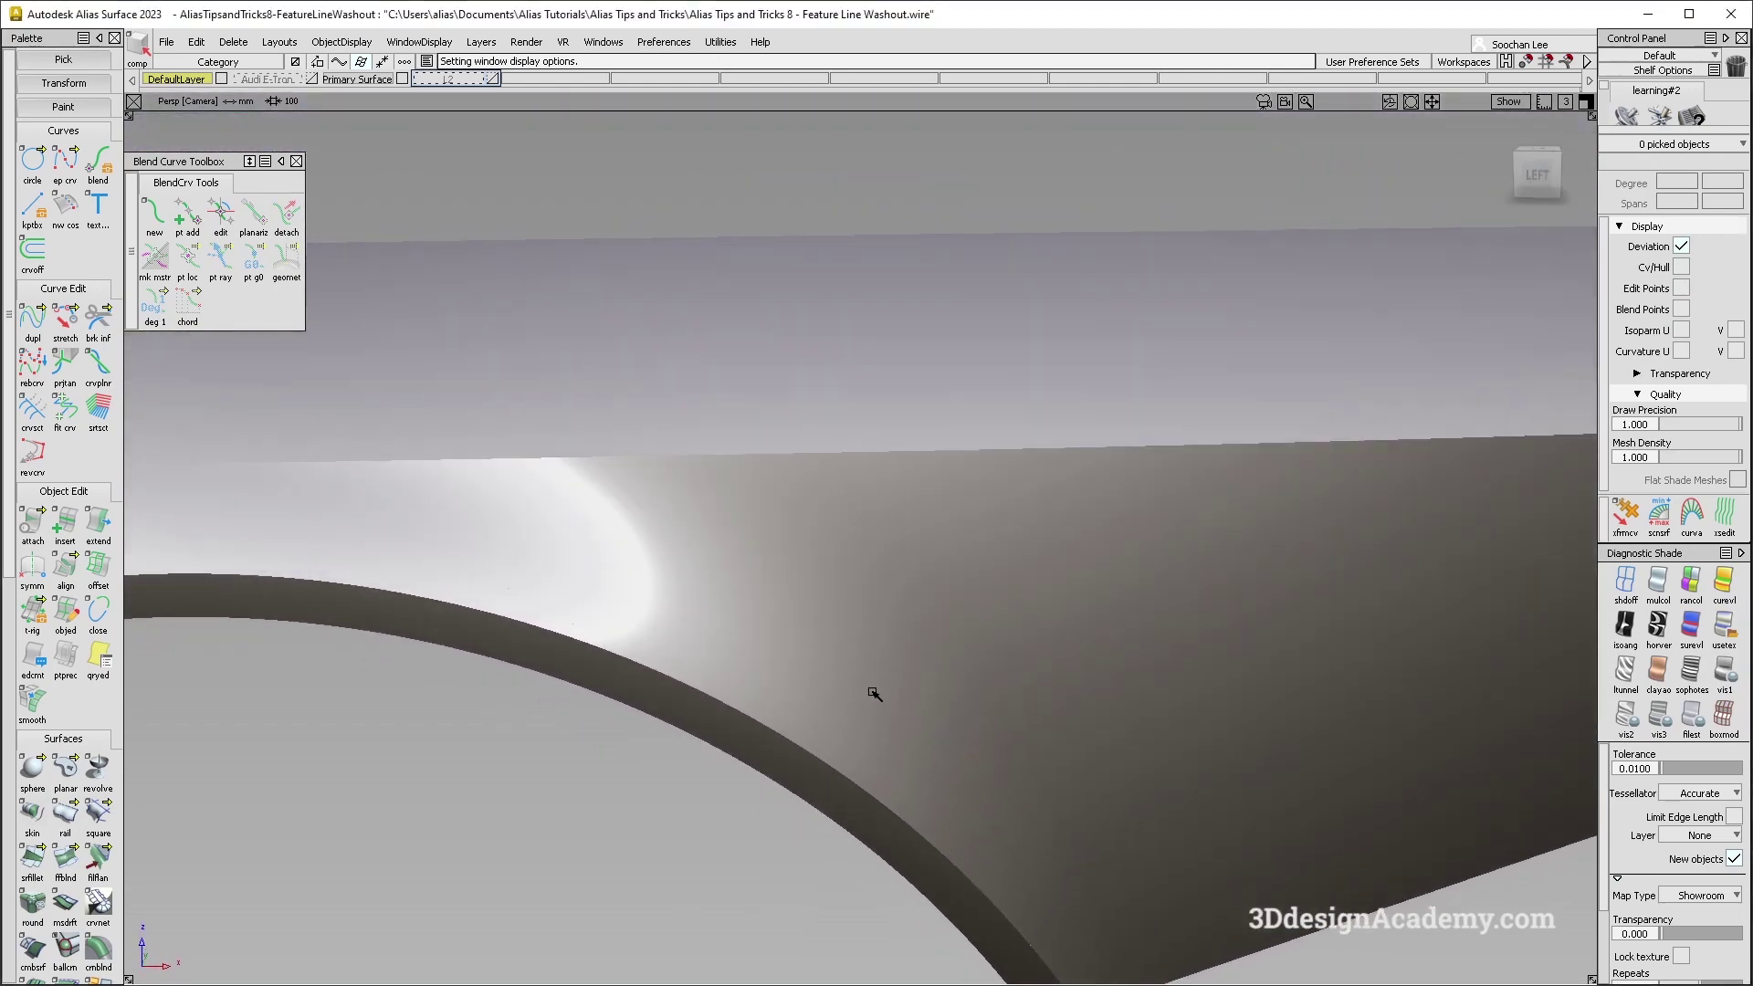
alt+shift+middle_drag(1141, 913, 949, 696)
ctrl+shift+right_drag(949, 696, 862, 639)
alt+shift+right_drag(678, 470, 747, 451)
alt+shift+middle_drag(746, 450, 813, 524)
alt+shift+drag(814, 524, 803, 512)
ctrl+shift+drag(691, 575, 662, 449)
alt+shift+middle_drag(659, 432, 768, 502)
Check surface continuity along the square surface's forward edge and its rear body edge.
ctrl+shift+drag(509, 720, 403, 486)
scroll(57, 840, down, 5)
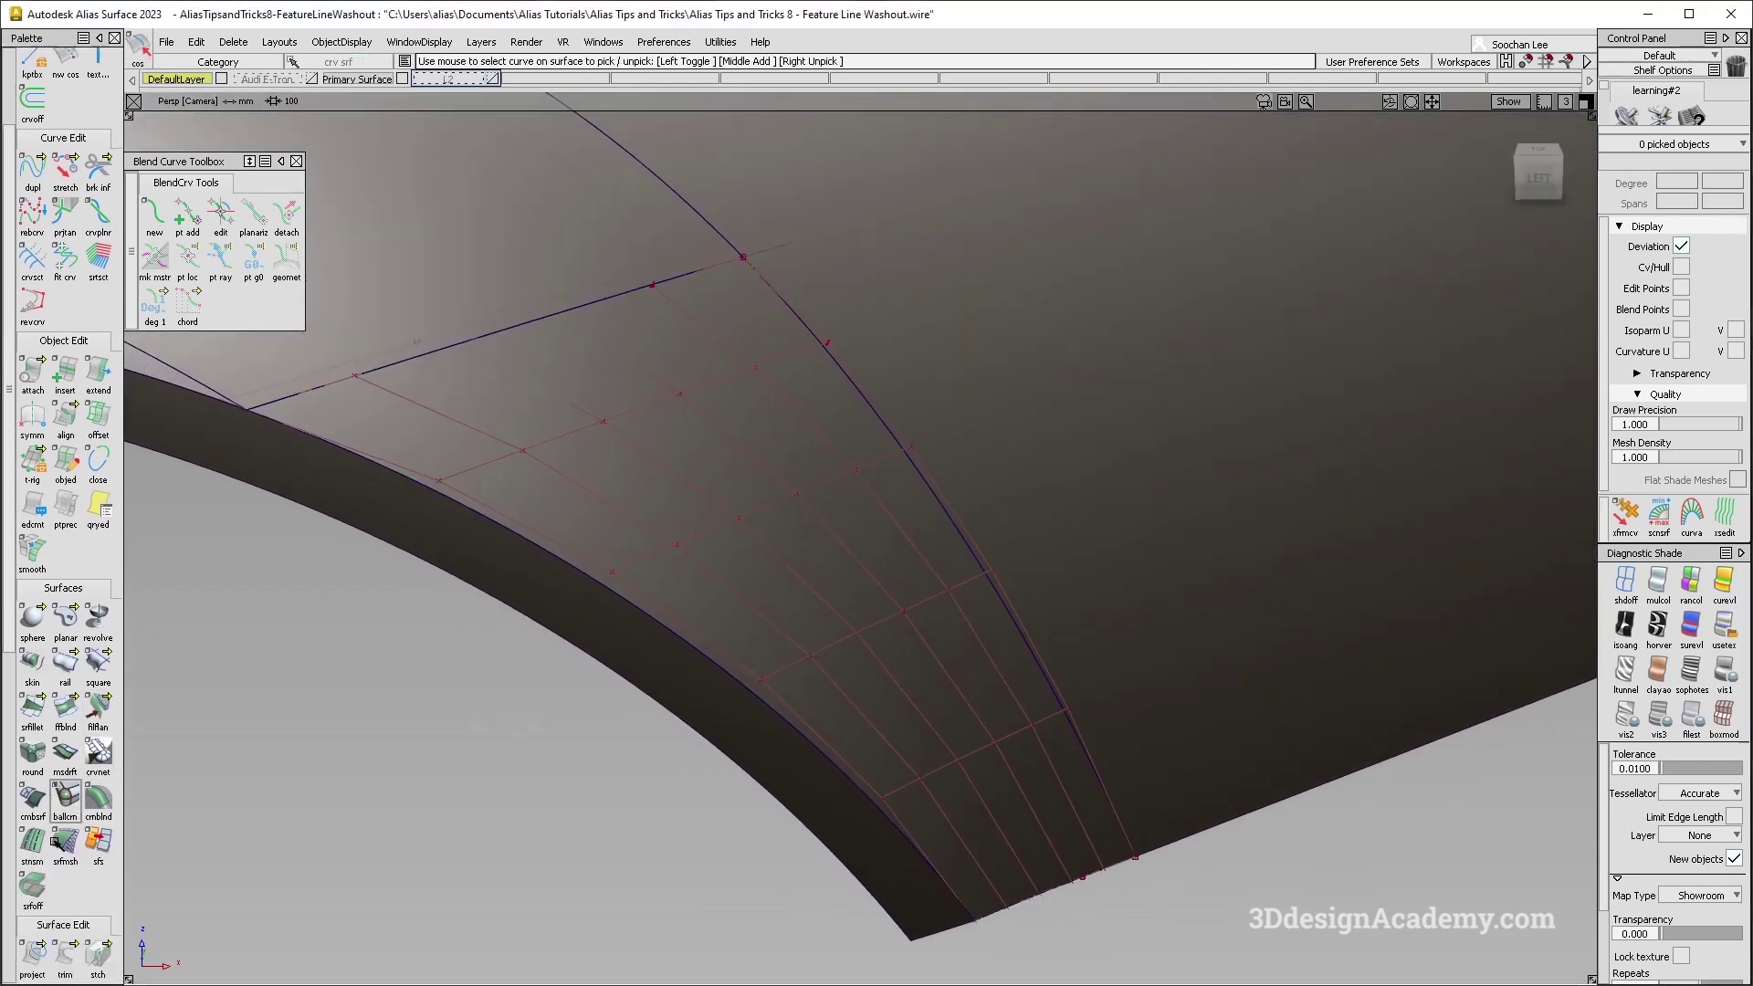
scroll(56, 839, down, 7)
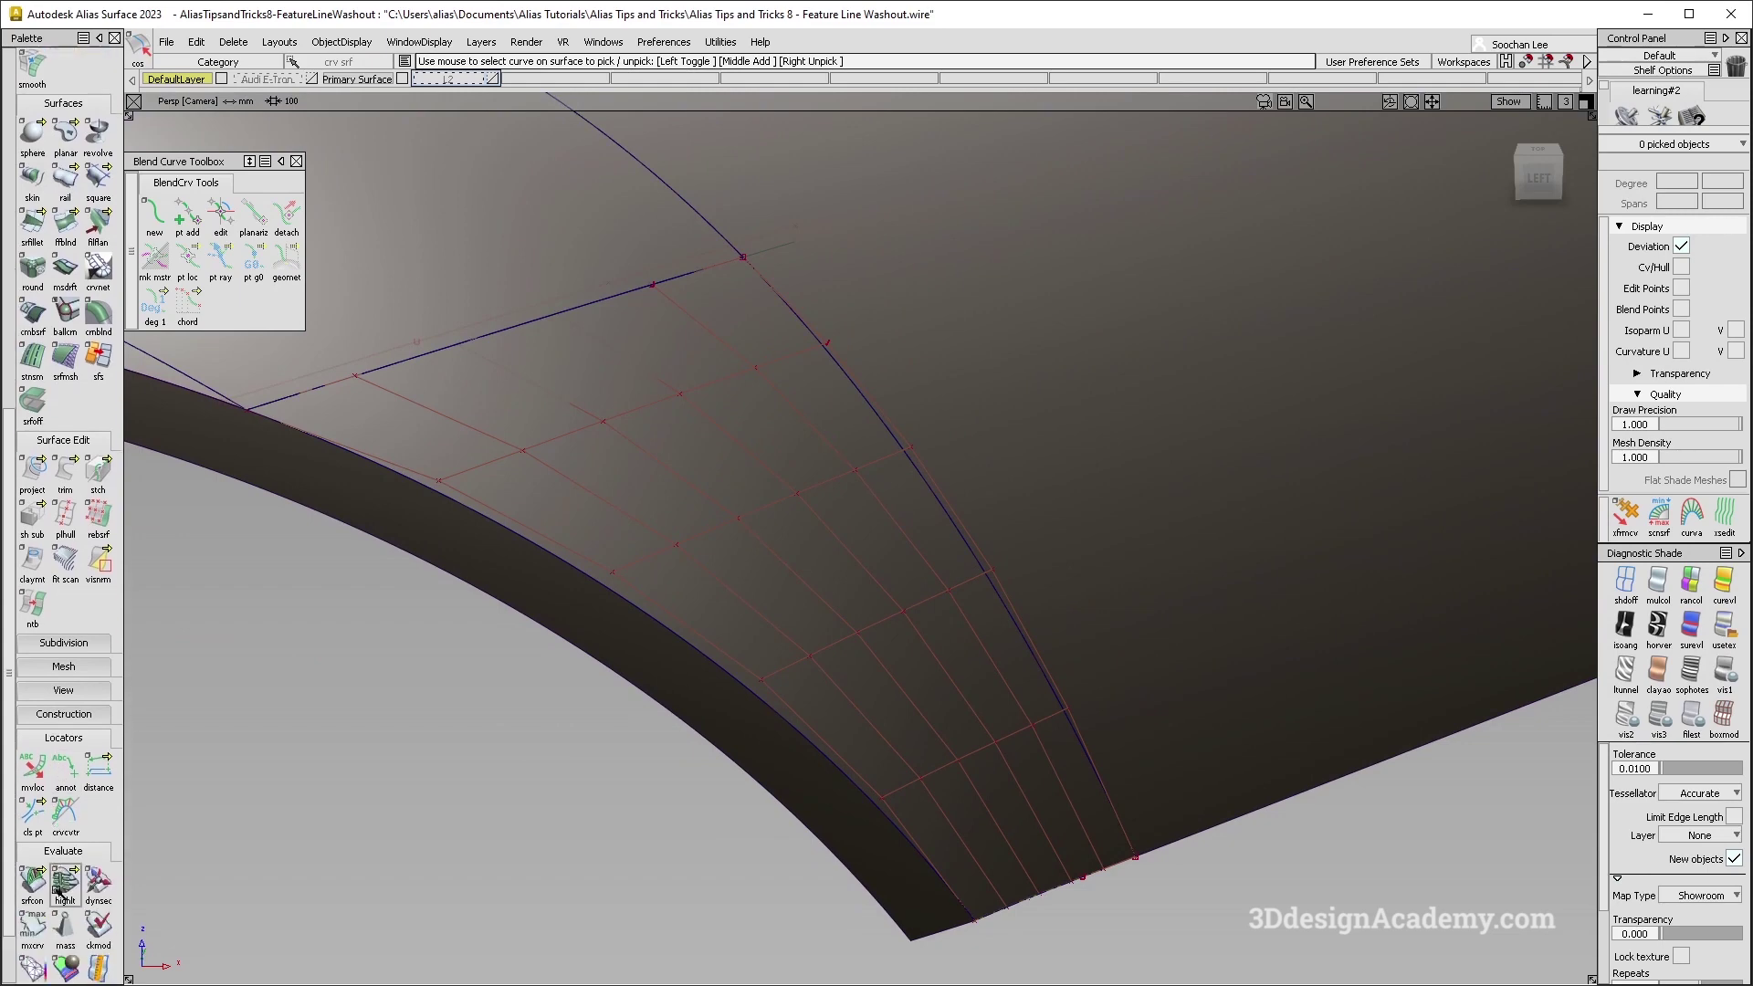
click(38, 885)
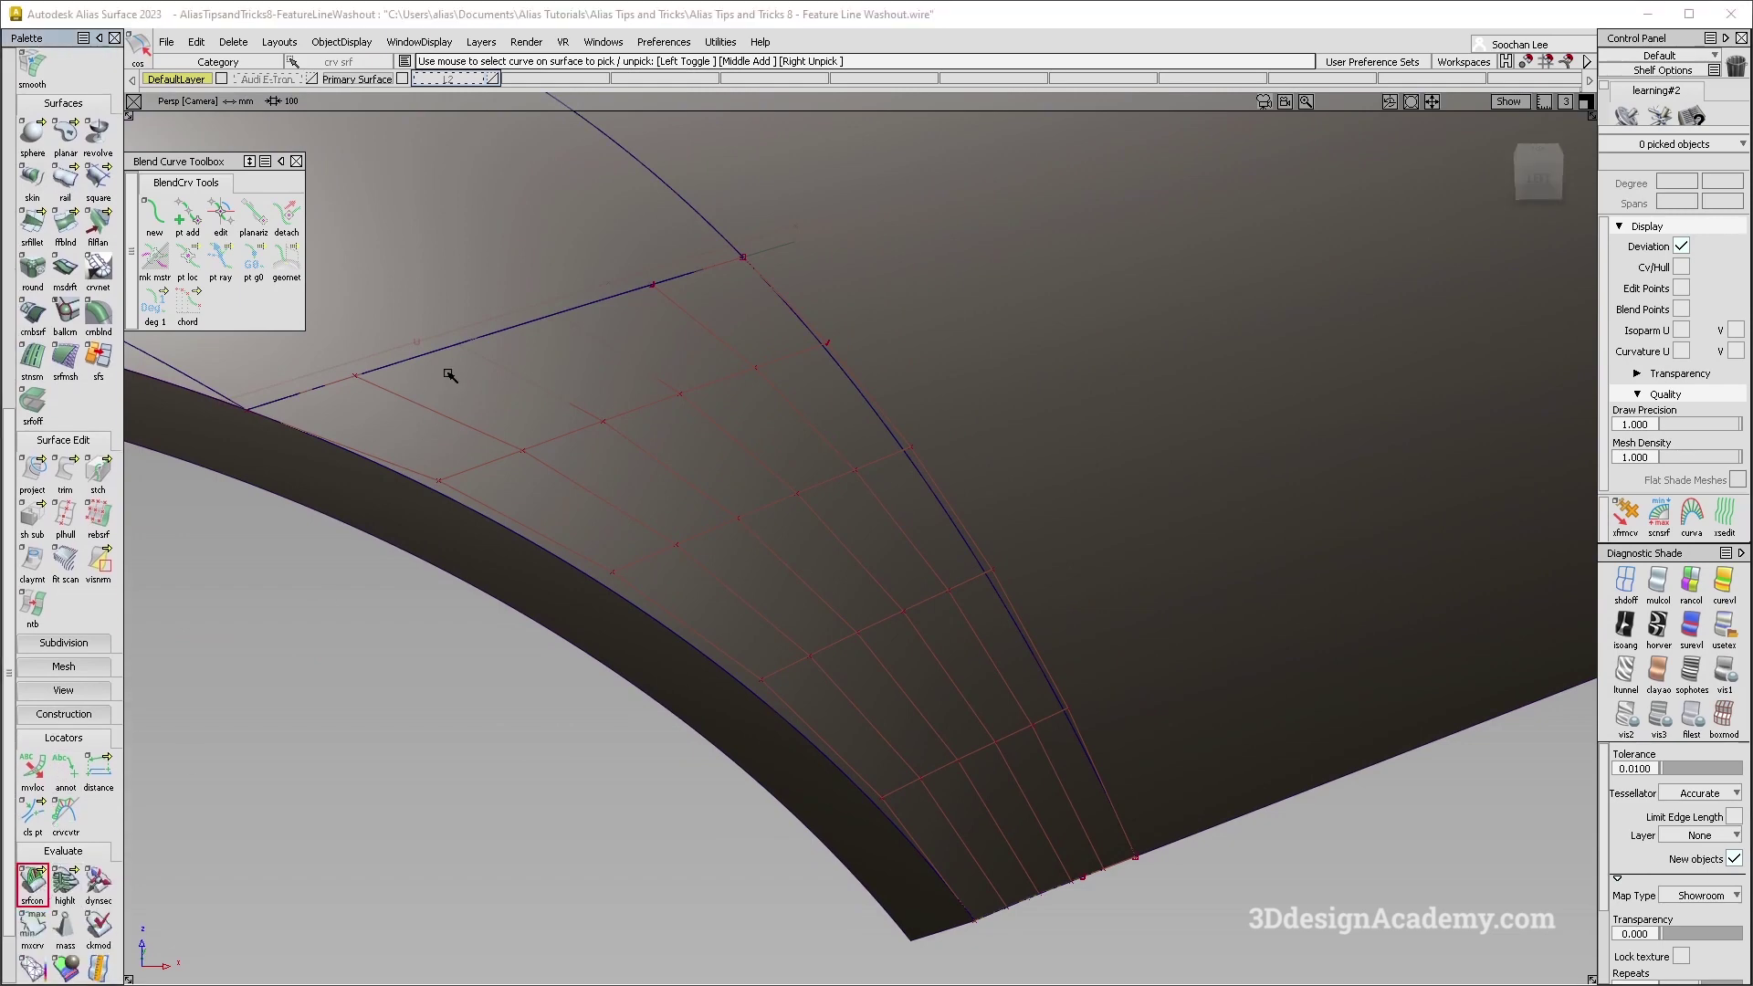
click(517, 325)
click(827, 344)
alt+shift+drag(716, 426, 794, 484)
Check surface continuity along the square surface's wheel-arch edge and inspect the deviations from several angles.
click(687, 668)
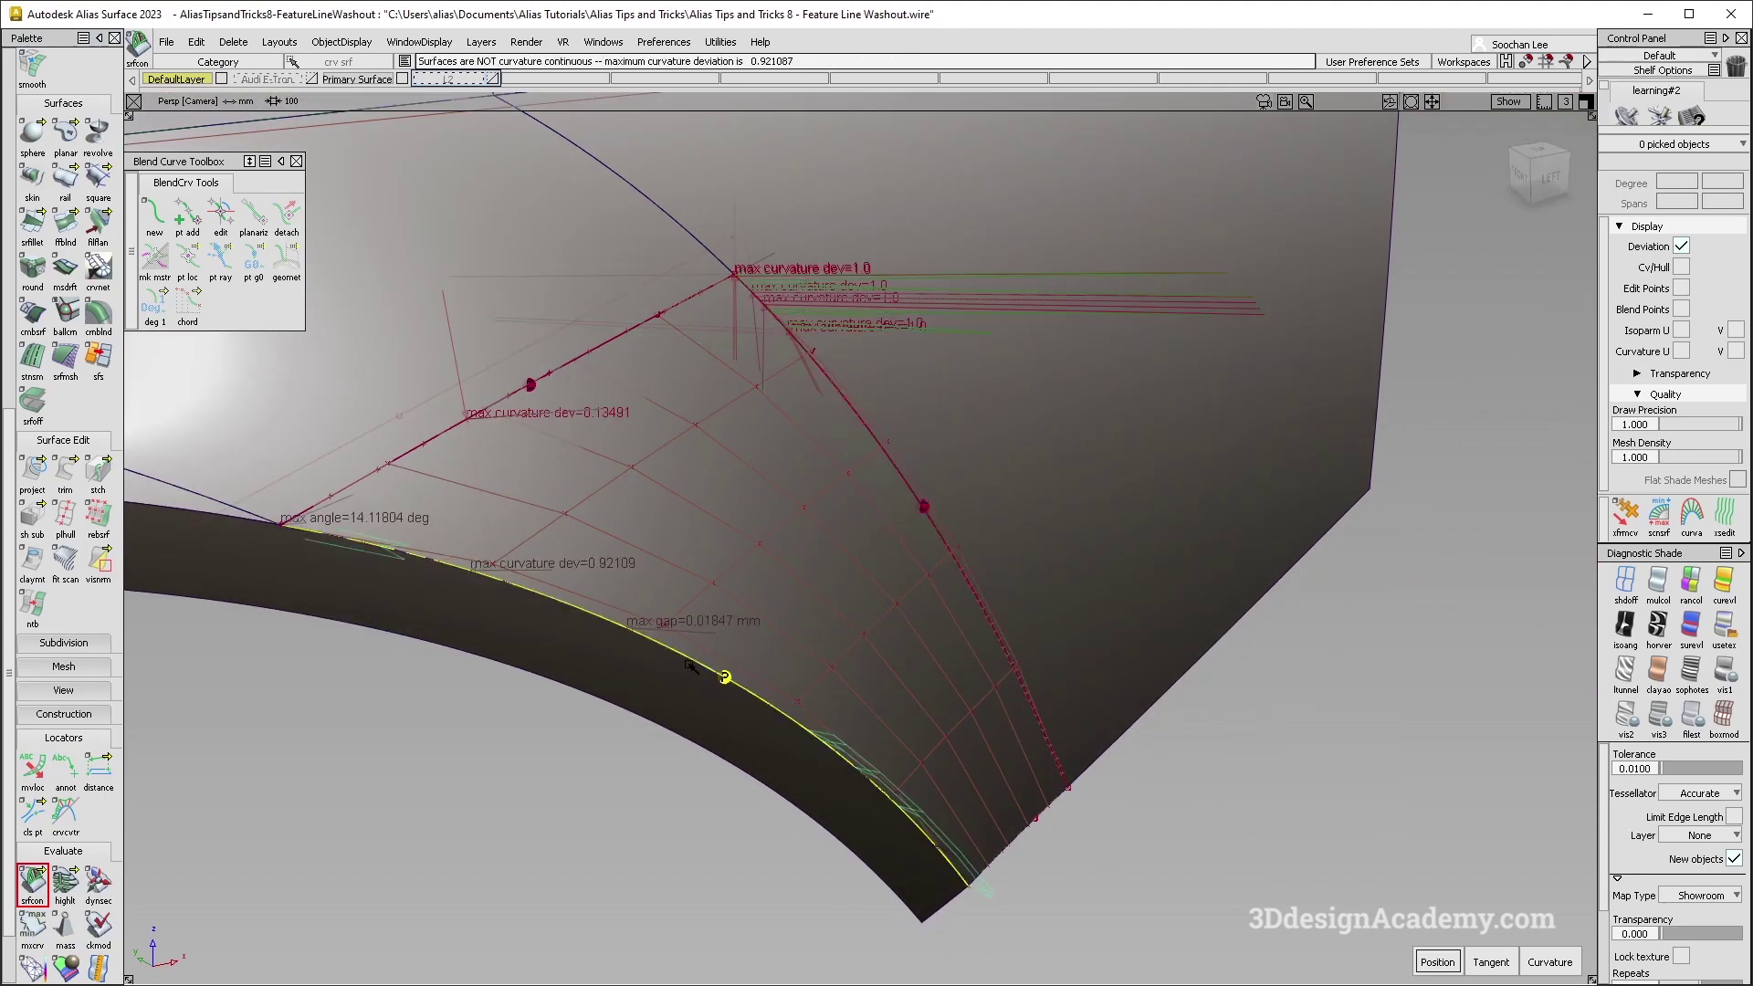
alt+shift+right_drag(688, 668, 739, 639)
alt+shift+drag(739, 639, 665, 615)
click(757, 726)
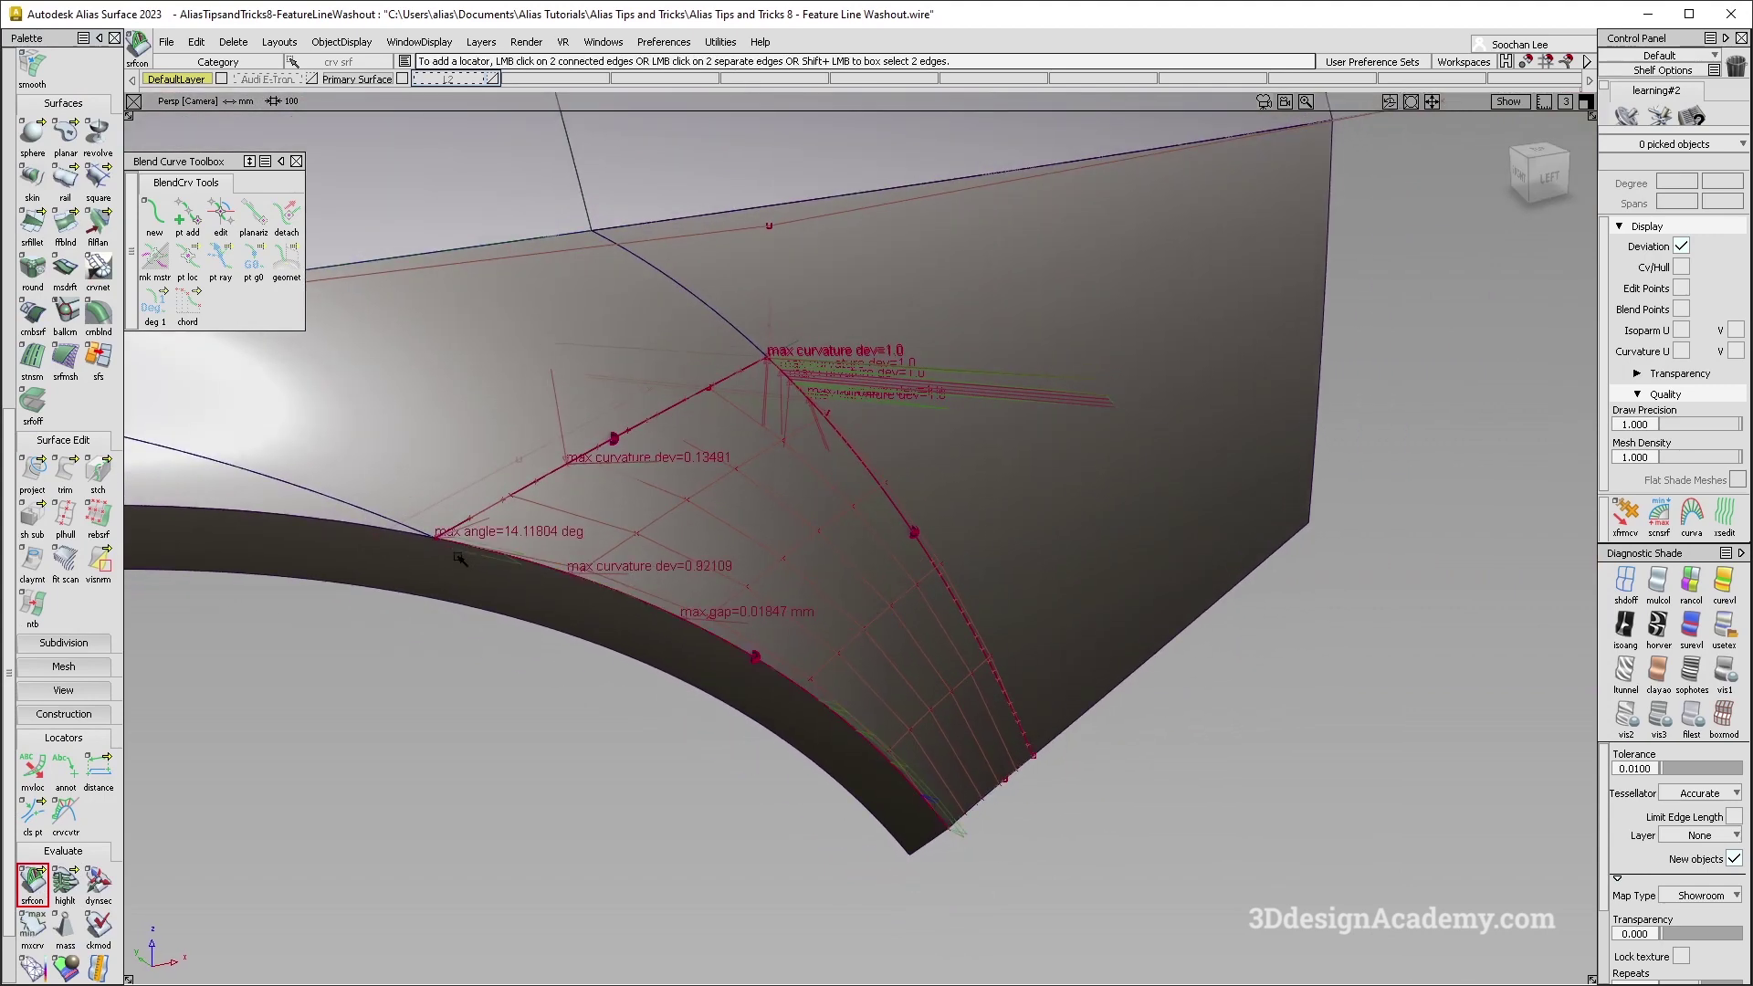
alt+shift+drag(839, 685, 756, 610)
alt+shift+drag(415, 491, 553, 487)
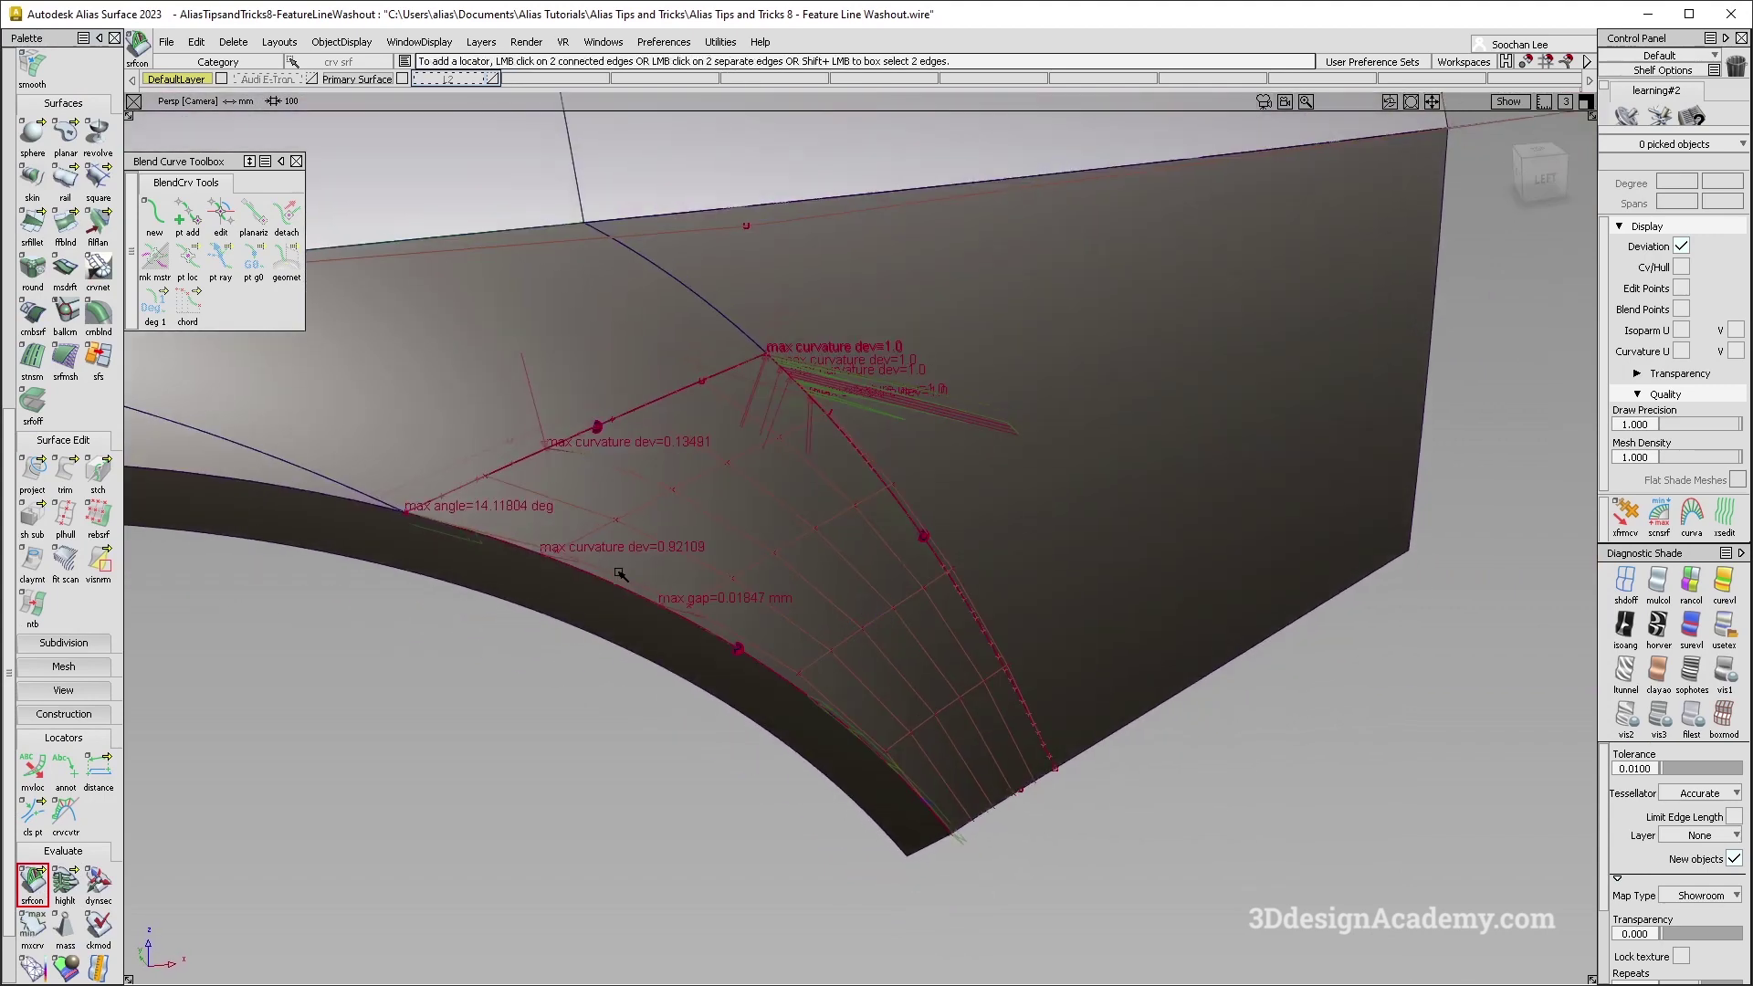
Align the square surface's rear edge to the rear body surface with G2 continuity and the Partial option enabled.
scroll(64, 456, up, 5)
double_click(65, 141)
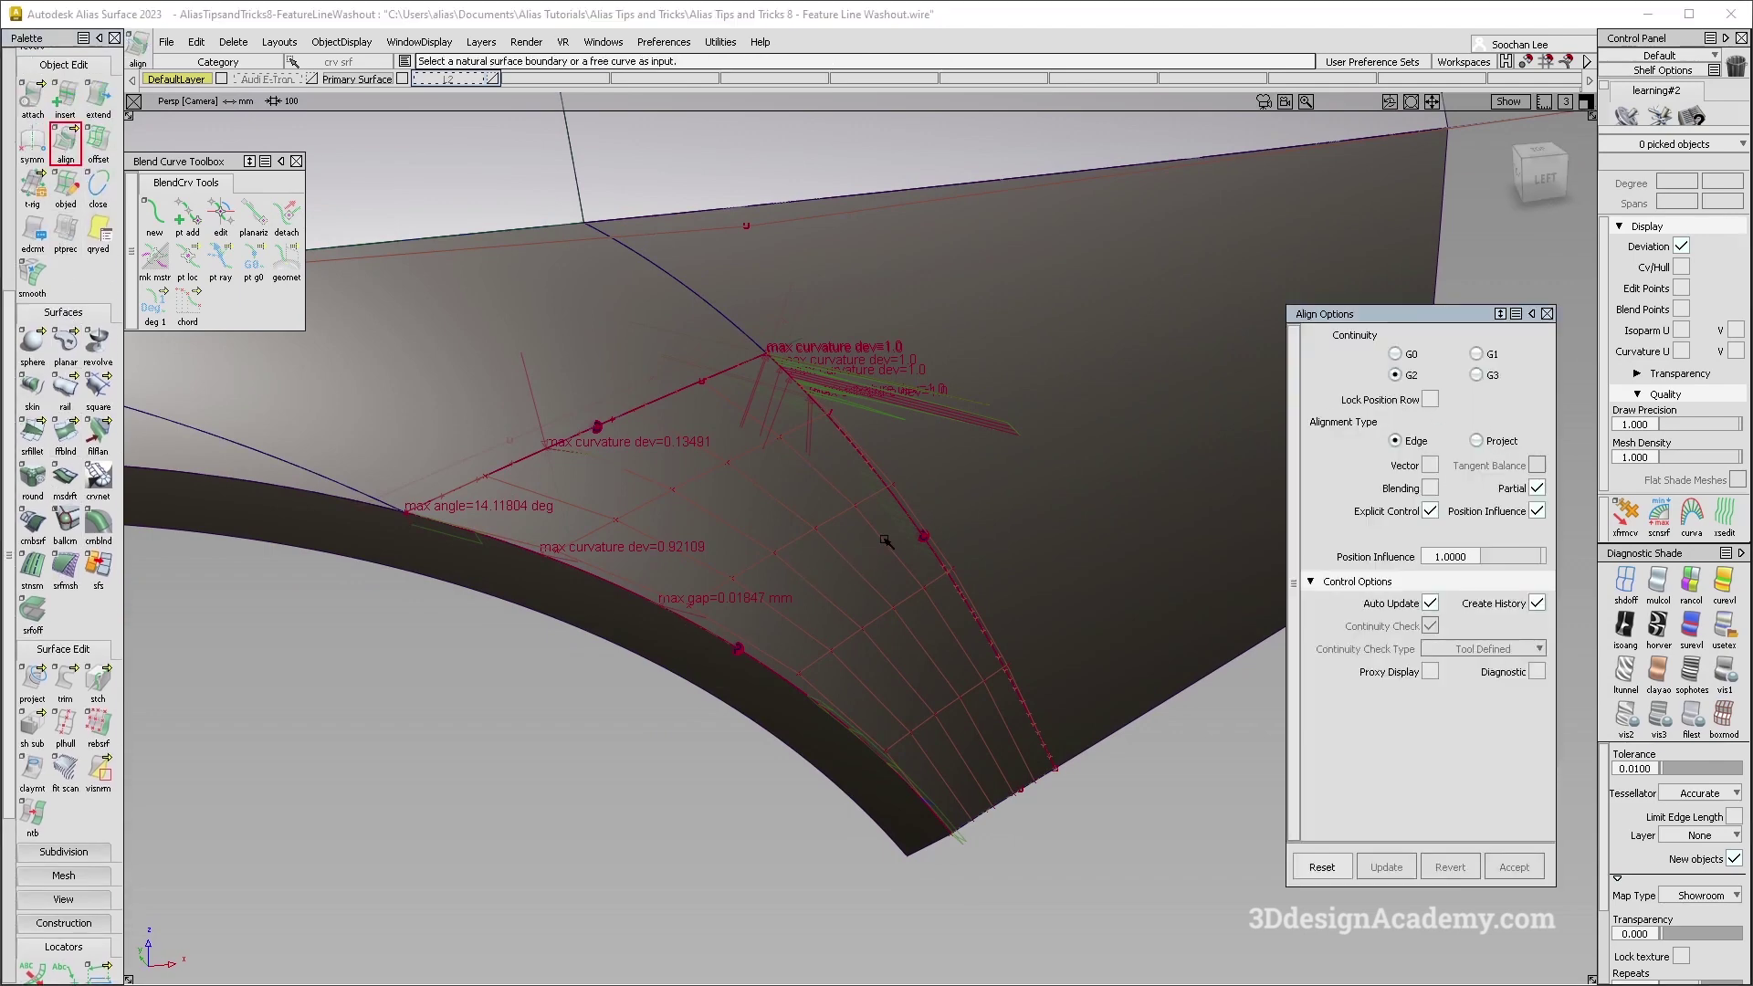
click(910, 521)
mouse_move(910, 522)
alt+shift+mouse_down()
mouse_move(705, 432)
mouse_move(818, 495)
alt+shift+mouse_up()
Align the square surface's forward edge to the adjoining forward square surface with G2 continuity, removing existing history and enabling the Vector option.
ctrl+shift+drag(681, 586, 676, 422)
click(677, 421)
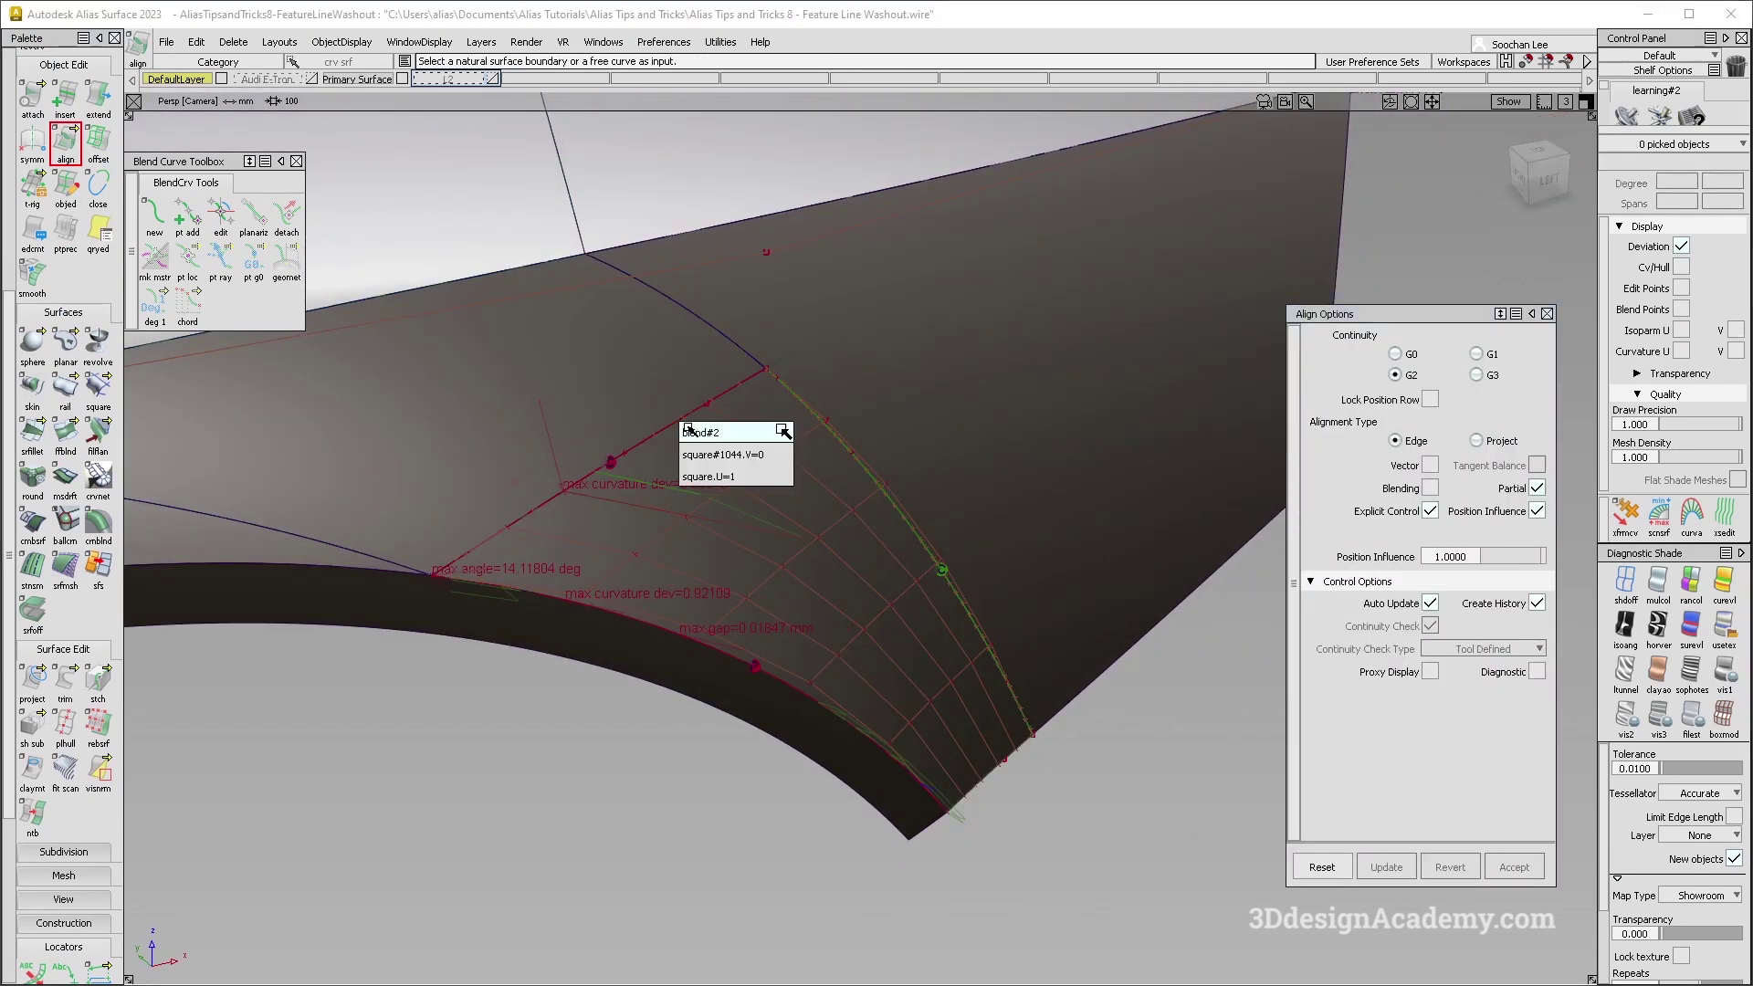
click(691, 430)
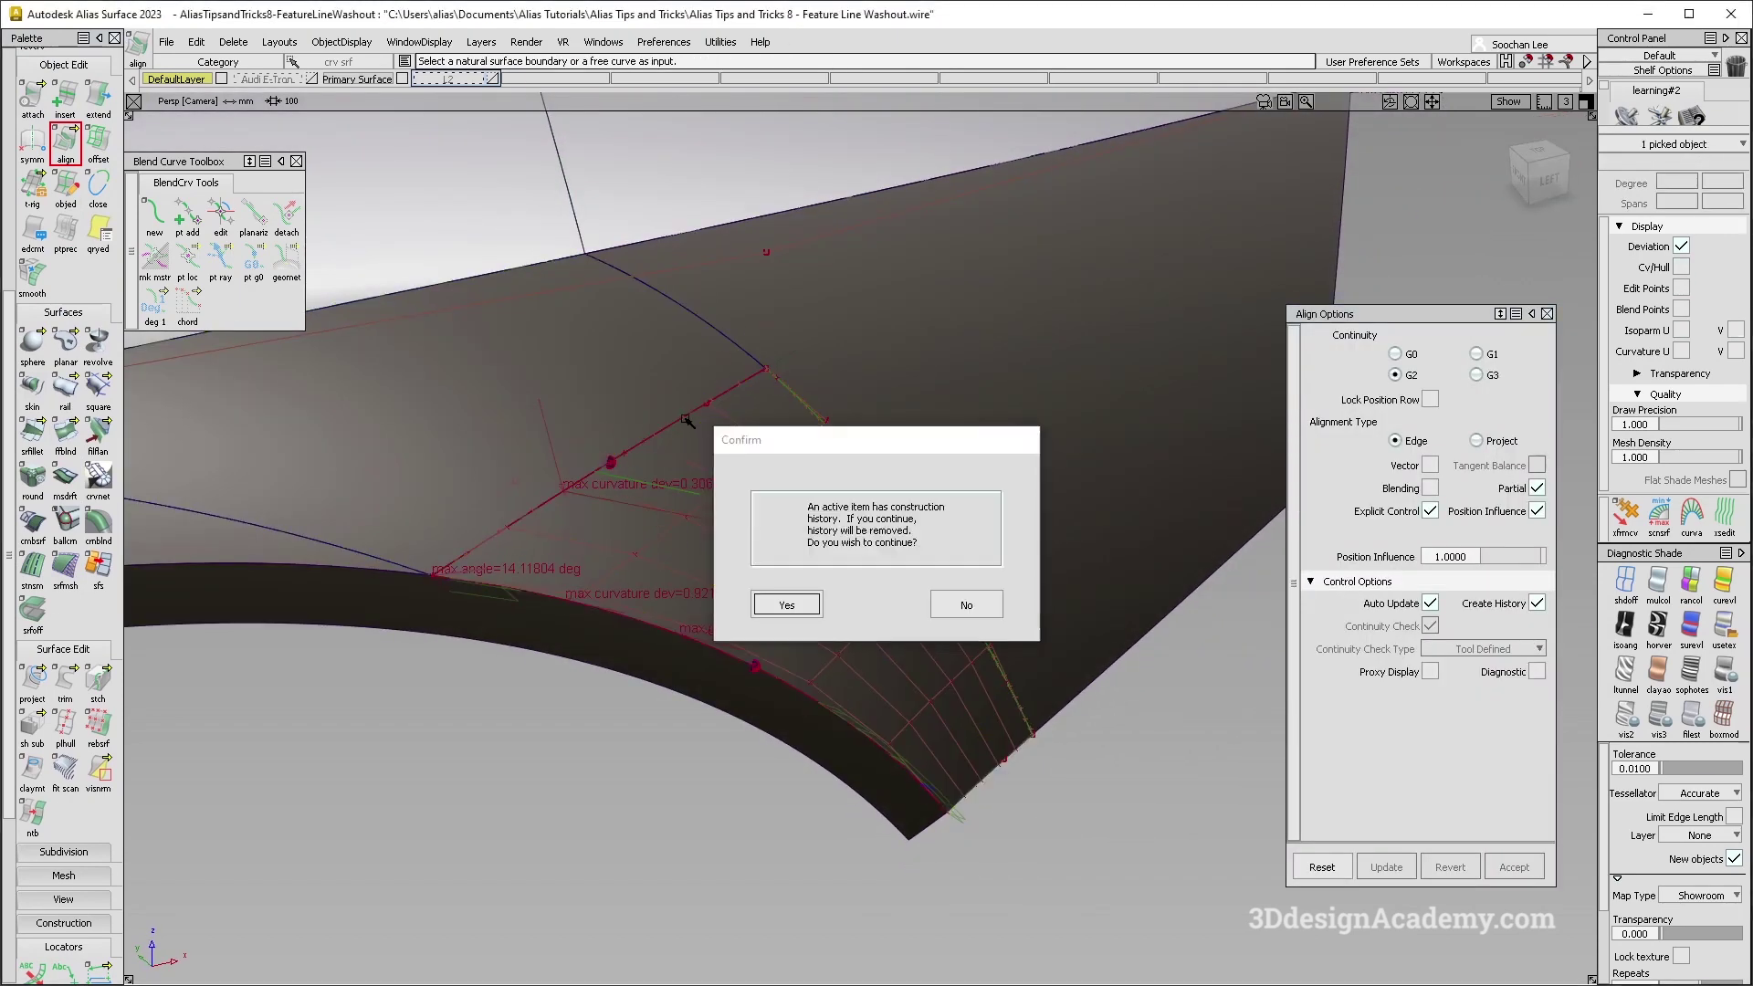
key(Return)
click(687, 422)
click(703, 452)
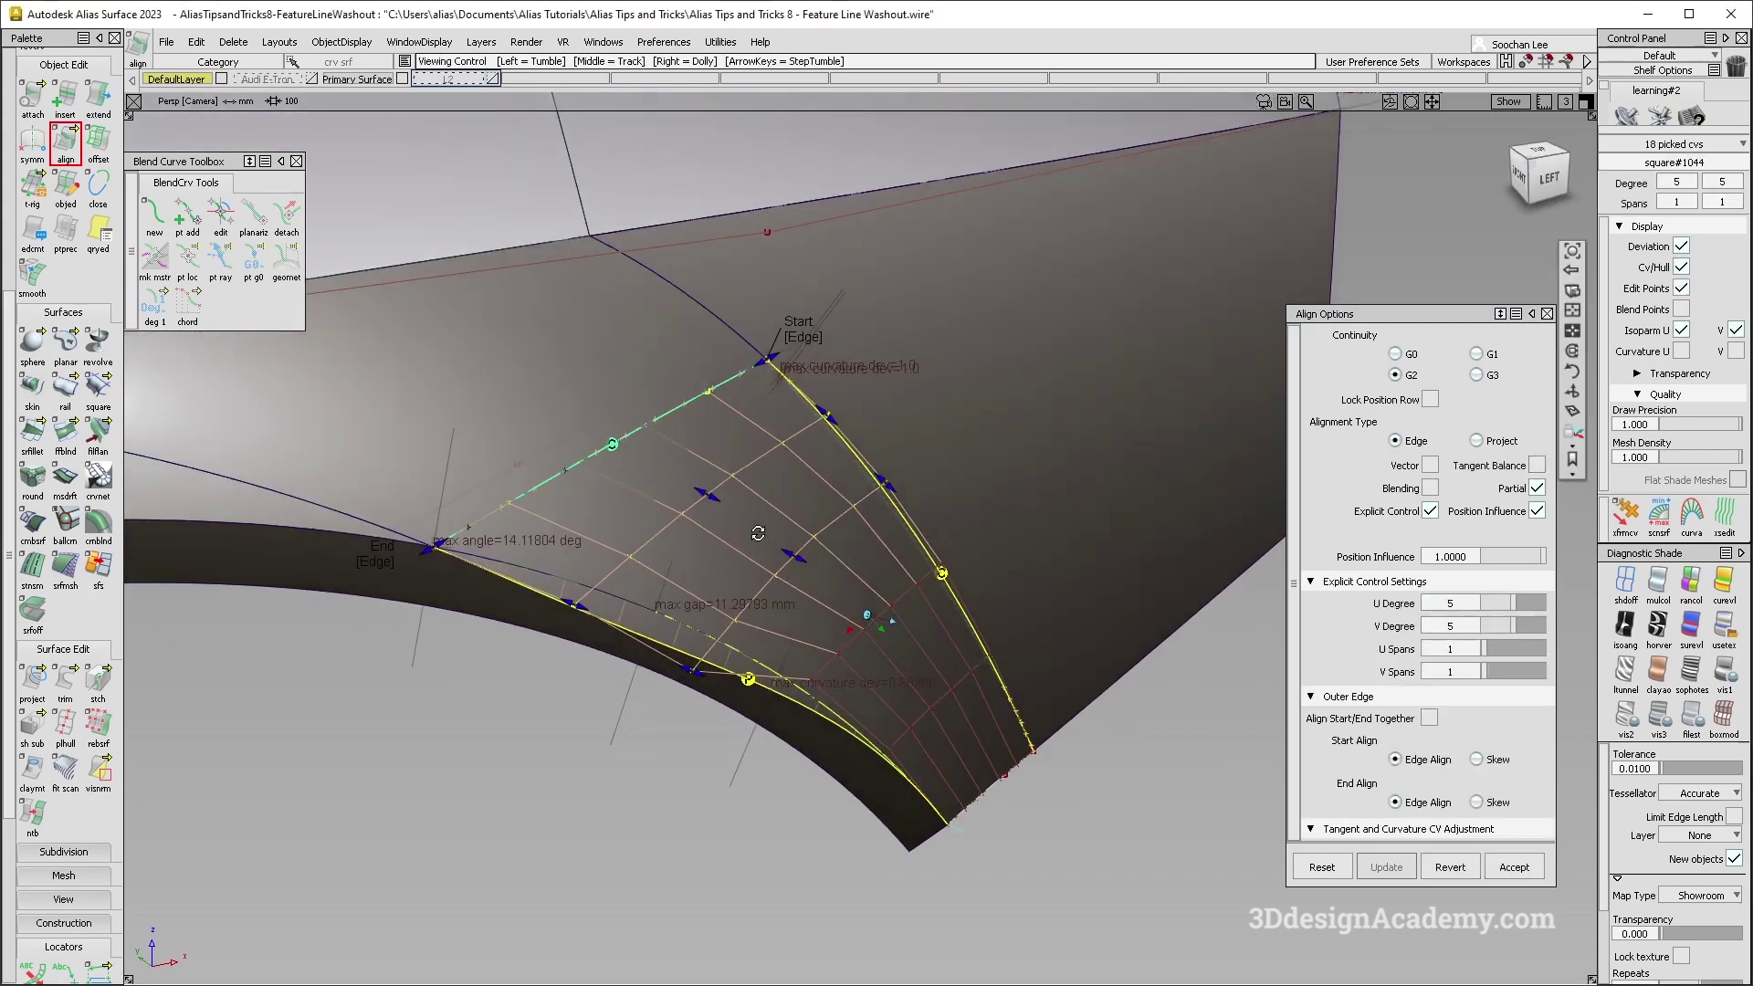
click(1430, 466)
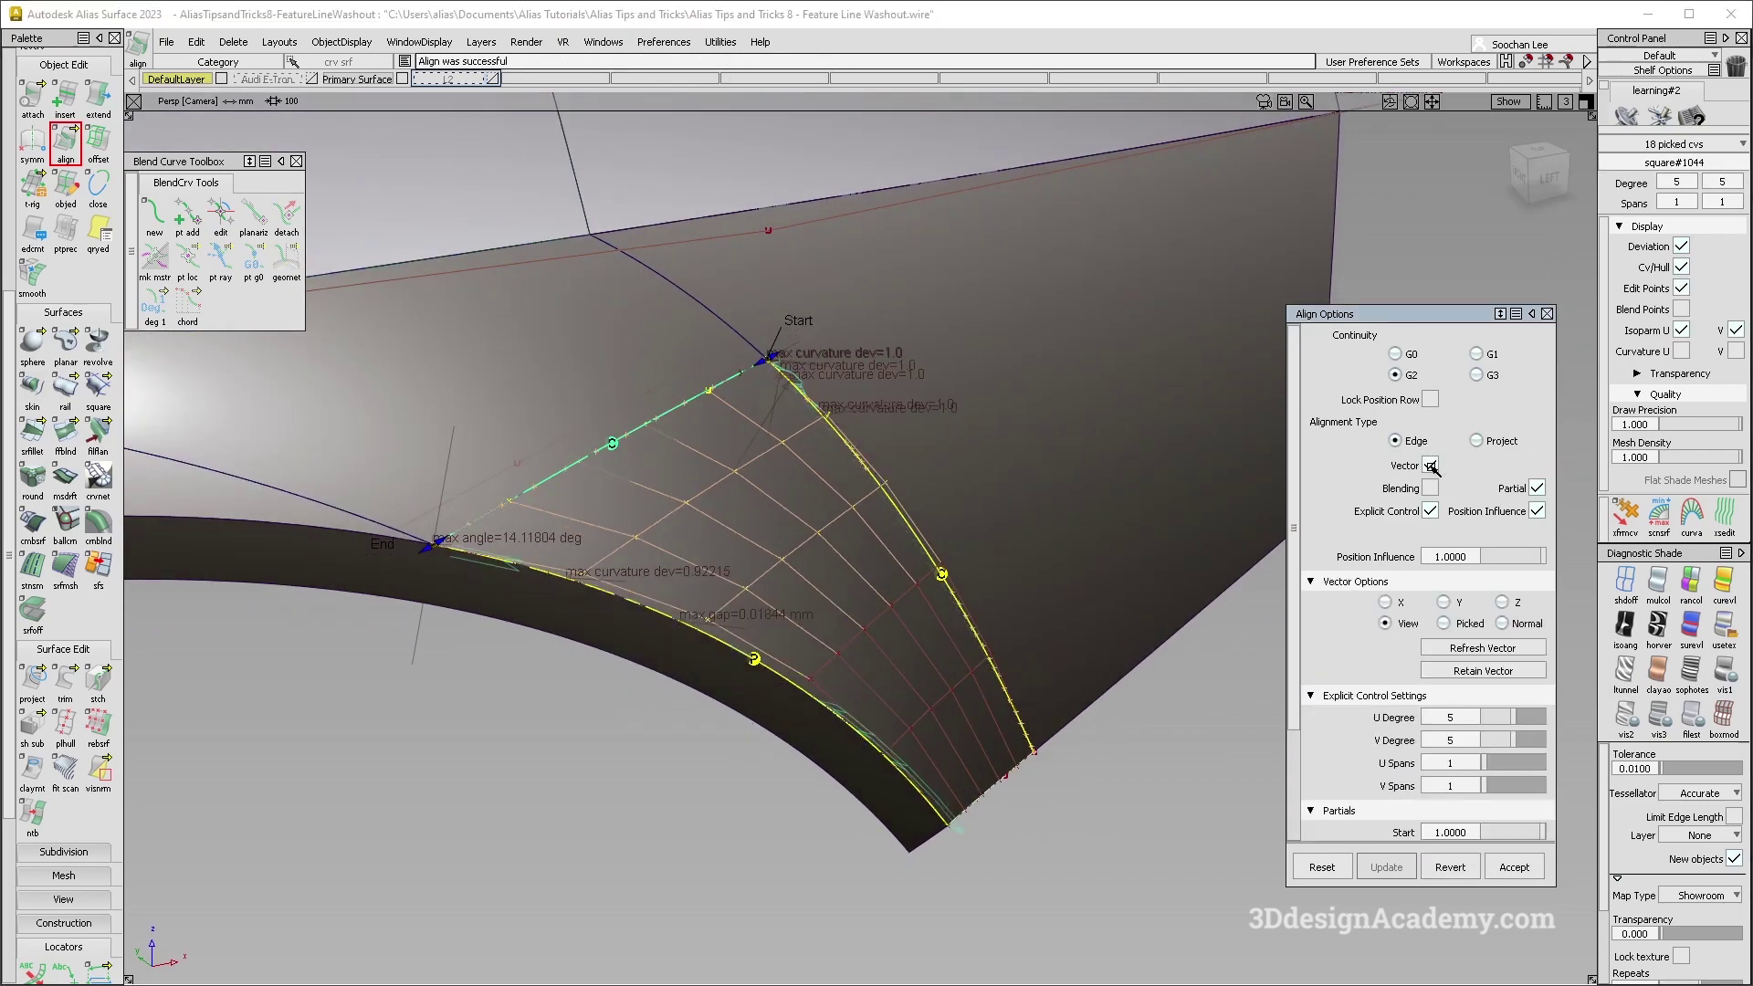
Realign the square surface's rear edge to the rear body surface with G2 continuity, using Skew at both the start and end.
alt+shift+drag(753, 567, 888, 594)
key(space)
click(867, 467)
key(Return)
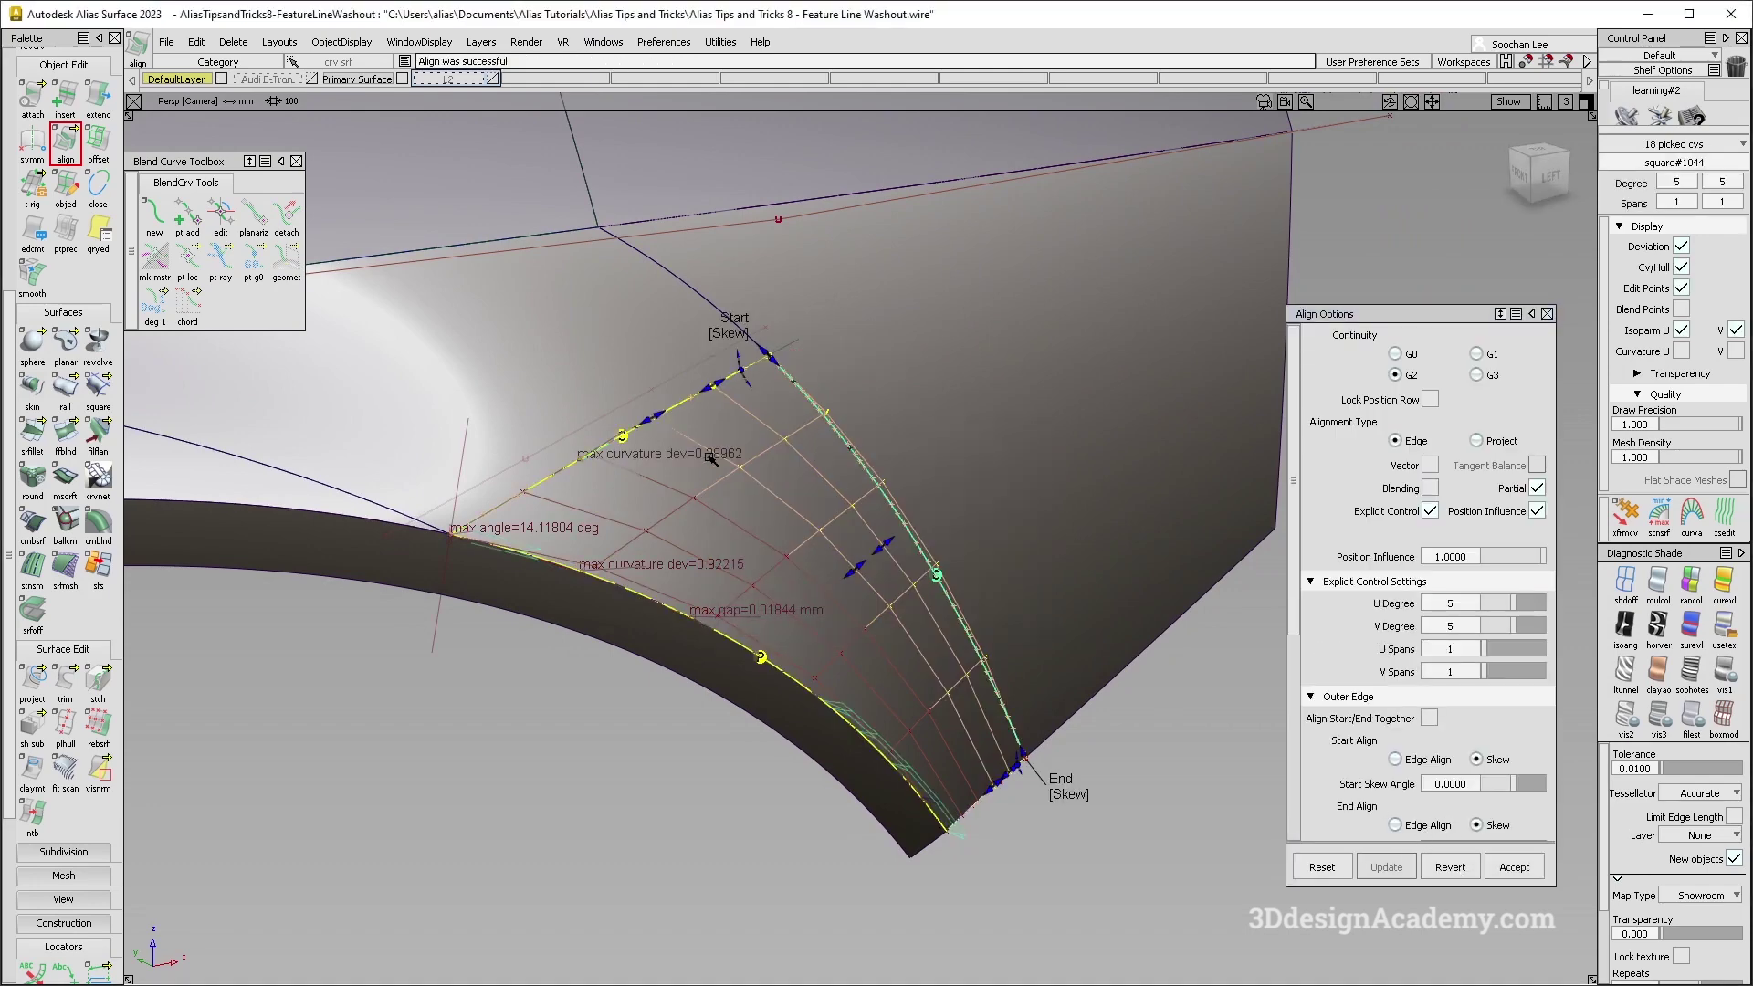
Align the square surface's wheel-arch edge to the arch surface with G0 continuity and the Partial option enabled.
alt+shift+drag(711, 459, 749, 466)
mouse_move(720, 598)
ctrl+shift+mouse_down()
mouse_move(791, 465)
mouse_move(899, 519)
mouse_move(731, 575)
ctrl+shift+mouse_up()
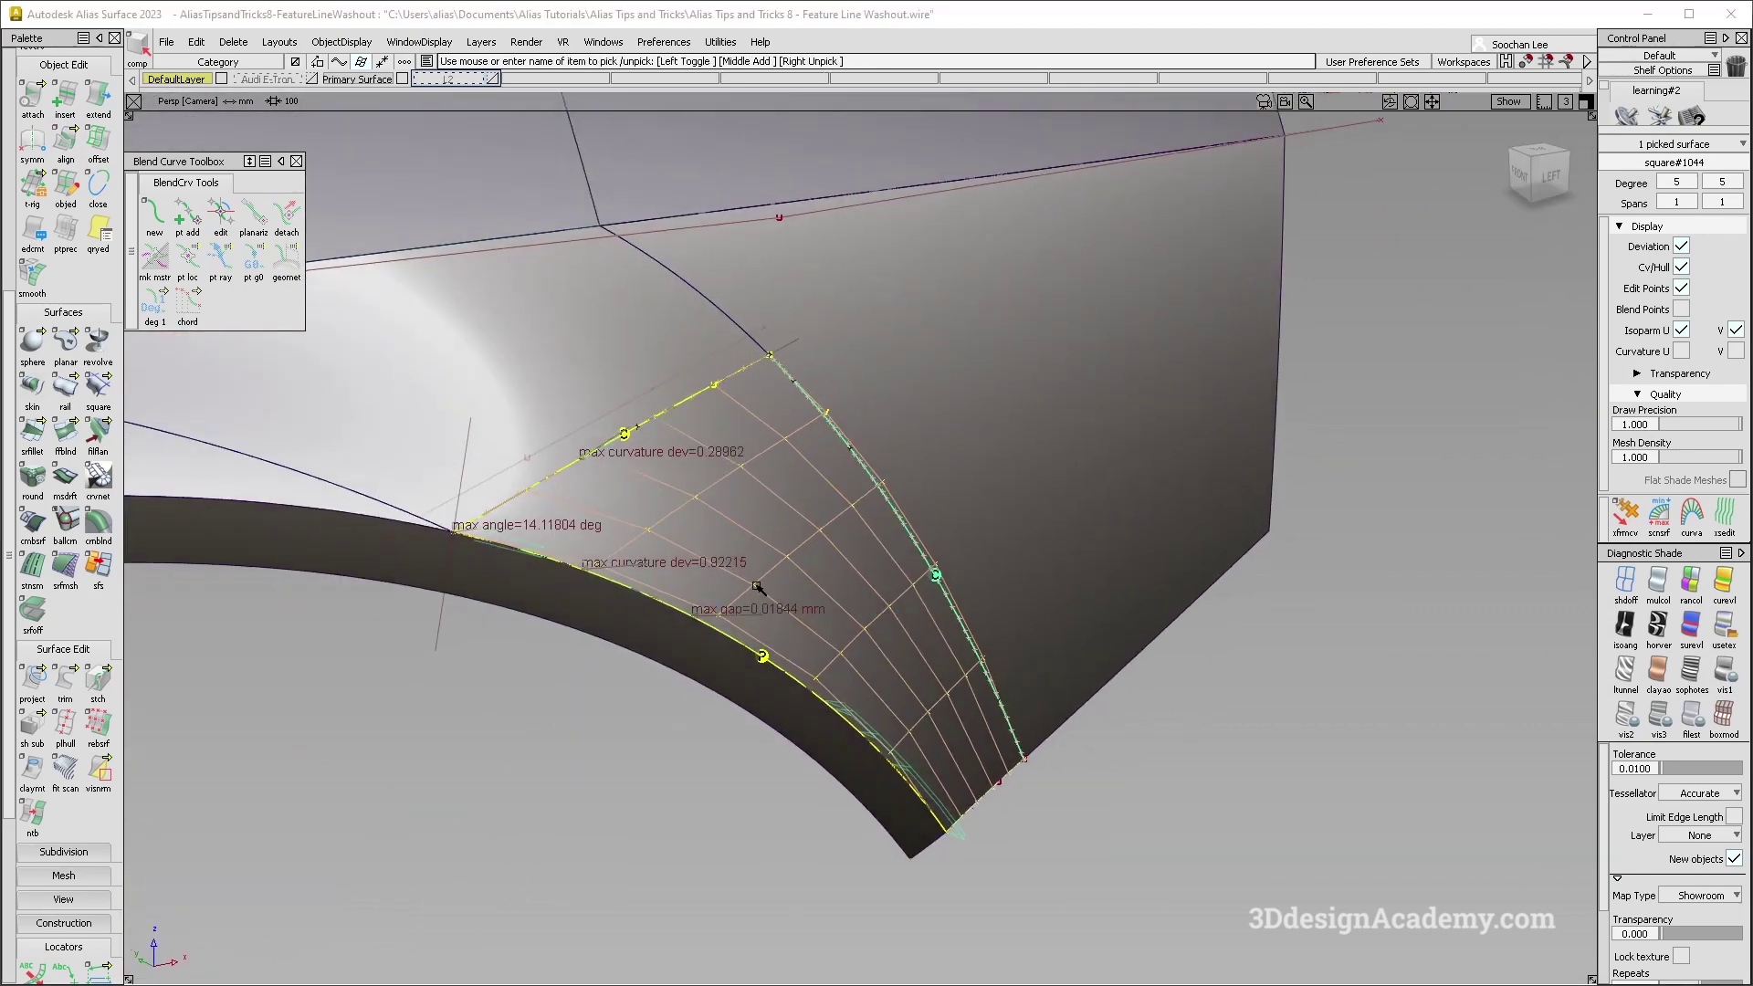
click(757, 587)
click(65, 141)
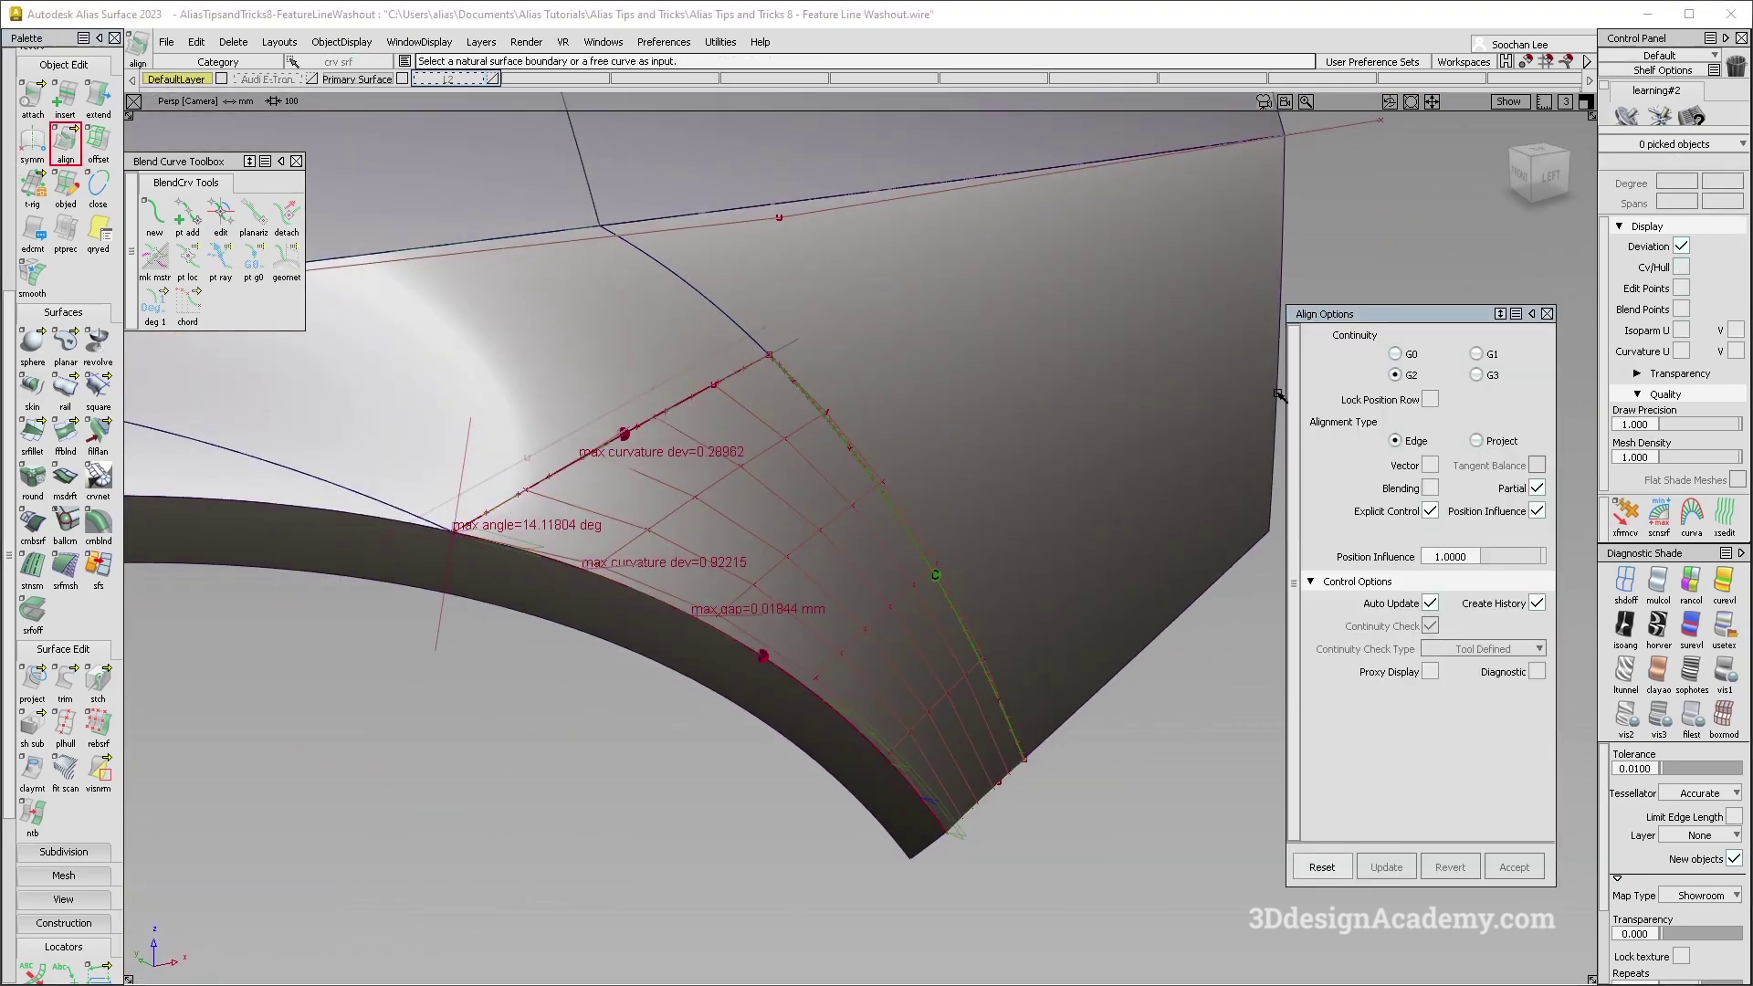
click(744, 647)
alt+shift+drag(794, 731, 812, 639)
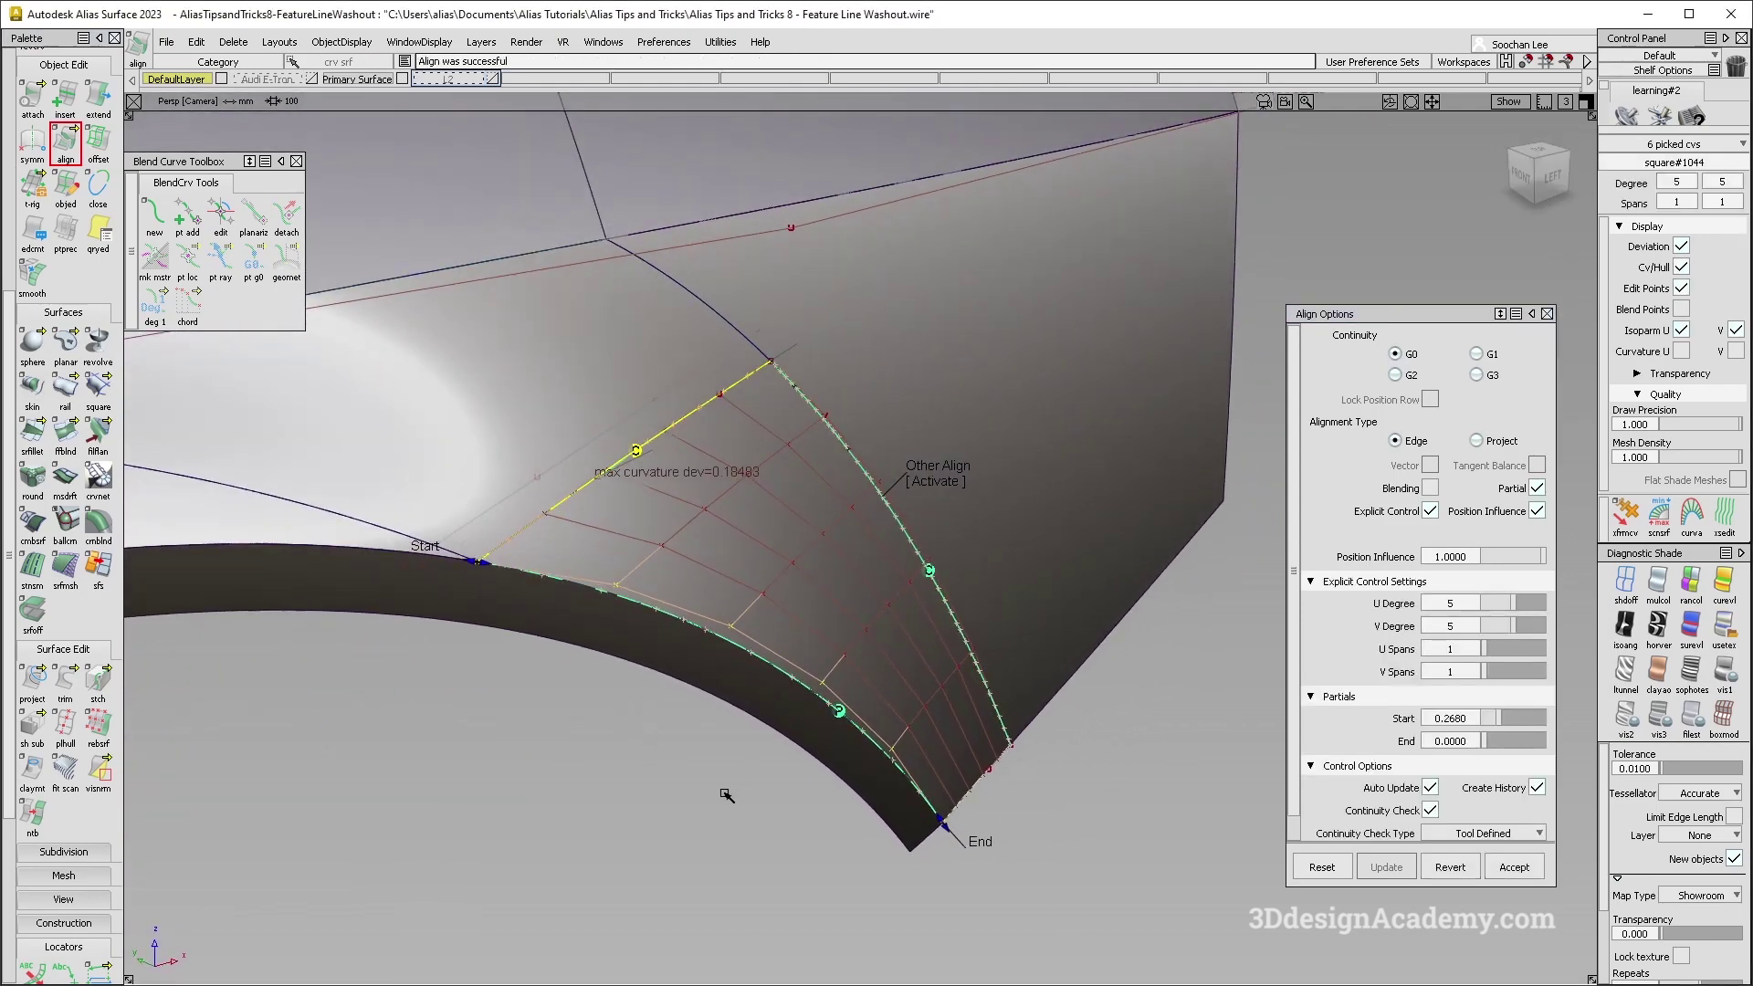
alt+shift+drag(820, 576, 818, 555)
ctrl+shift+drag(746, 656, 719, 555)
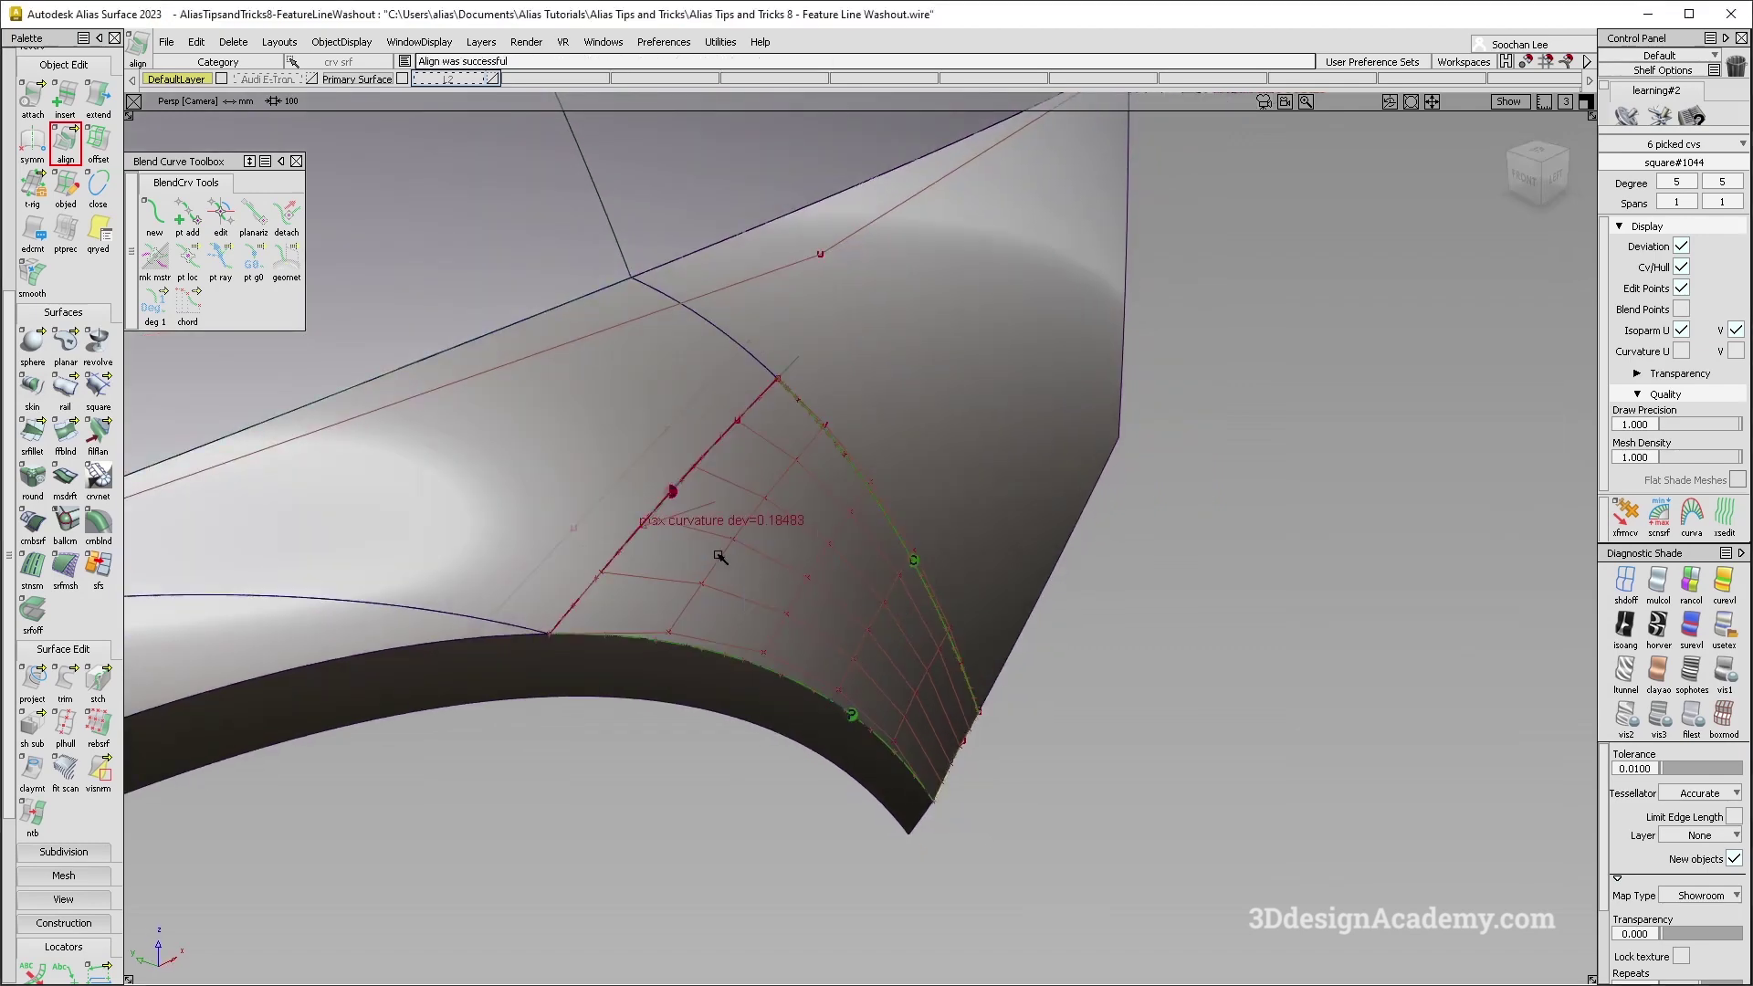
Delete the square surface's construction history and adjust one of its interior control vertices with the surface CV move tool.
alt+shift+right_drag(668, 500, 714, 496)
alt+shift+right_drag(920, 485, 907, 504)
ctrl+shift+drag(907, 505, 804, 559)
click(233, 43)
click(241, 85)
ctrl+shift+drag(837, 623, 829, 502)
ctrl+shift+drag(962, 575, 928, 572)
drag(928, 572, 947, 597)
click(947, 596)
click(1627, 519)
key(space)
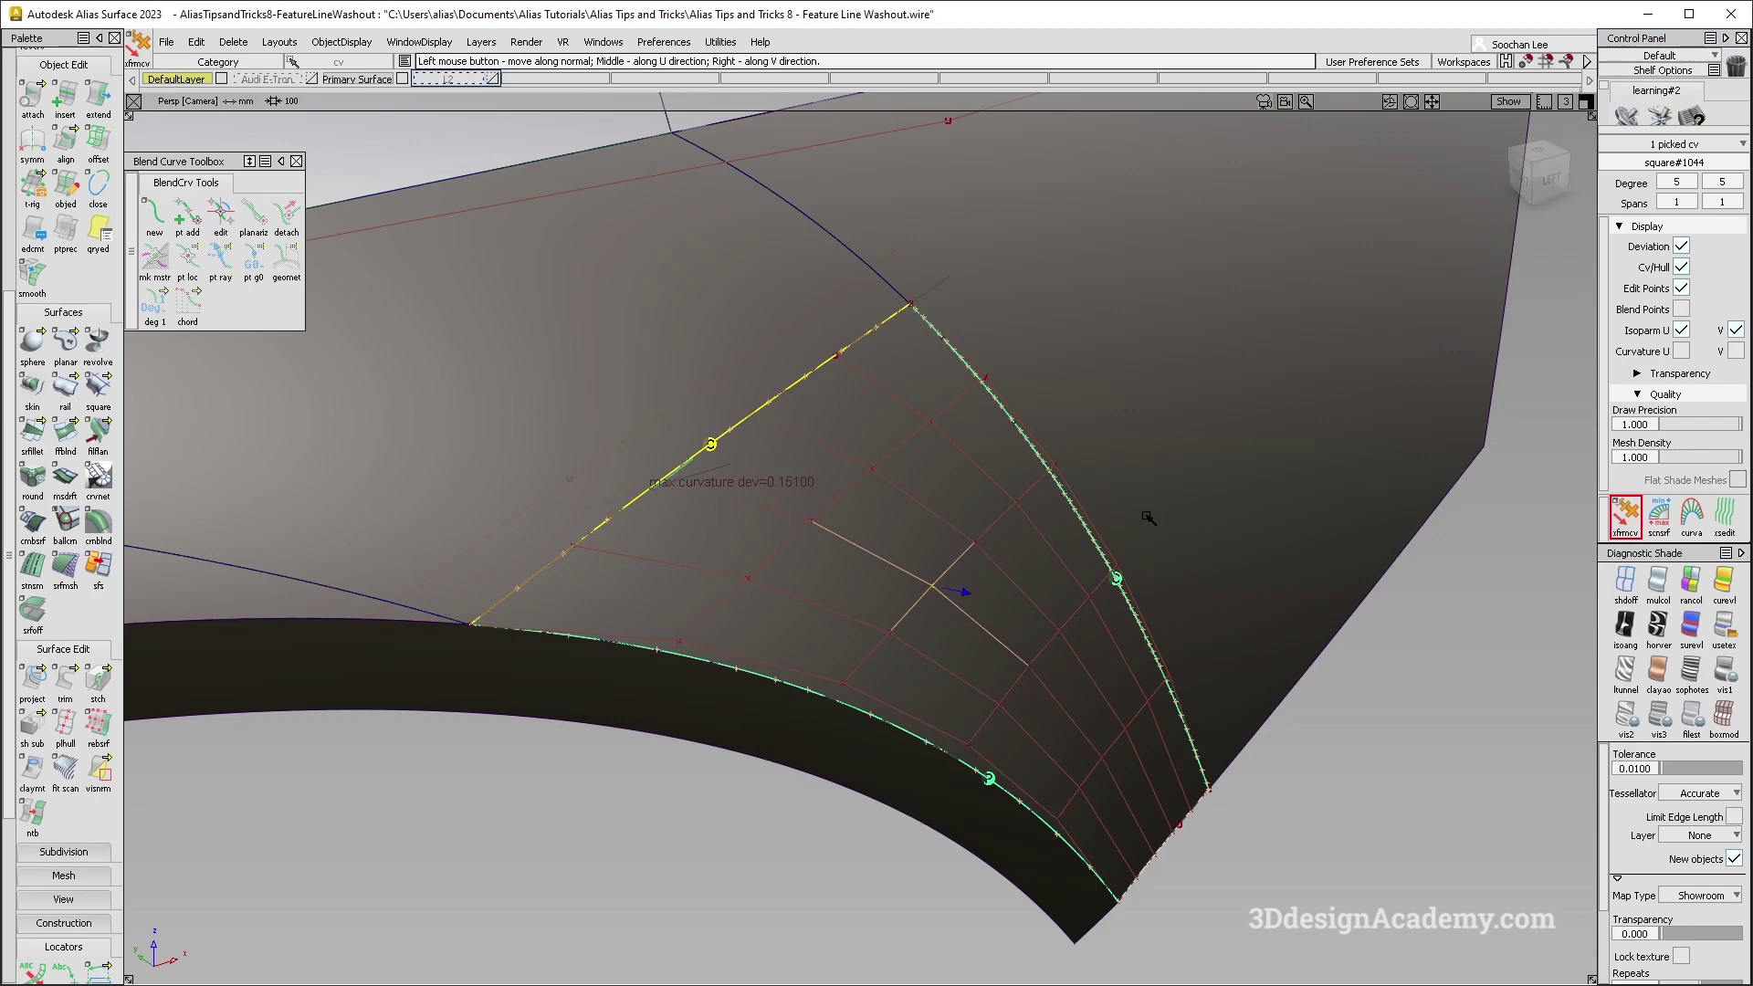
alt+shift+drag(1134, 521, 977, 477)
key(Escape)
click(920, 578)
Review the shading of the whole feature line washout above the wheel arch, with the model lines hidden and shown.
alt+shift+right_drag(907, 594, 1046, 630)
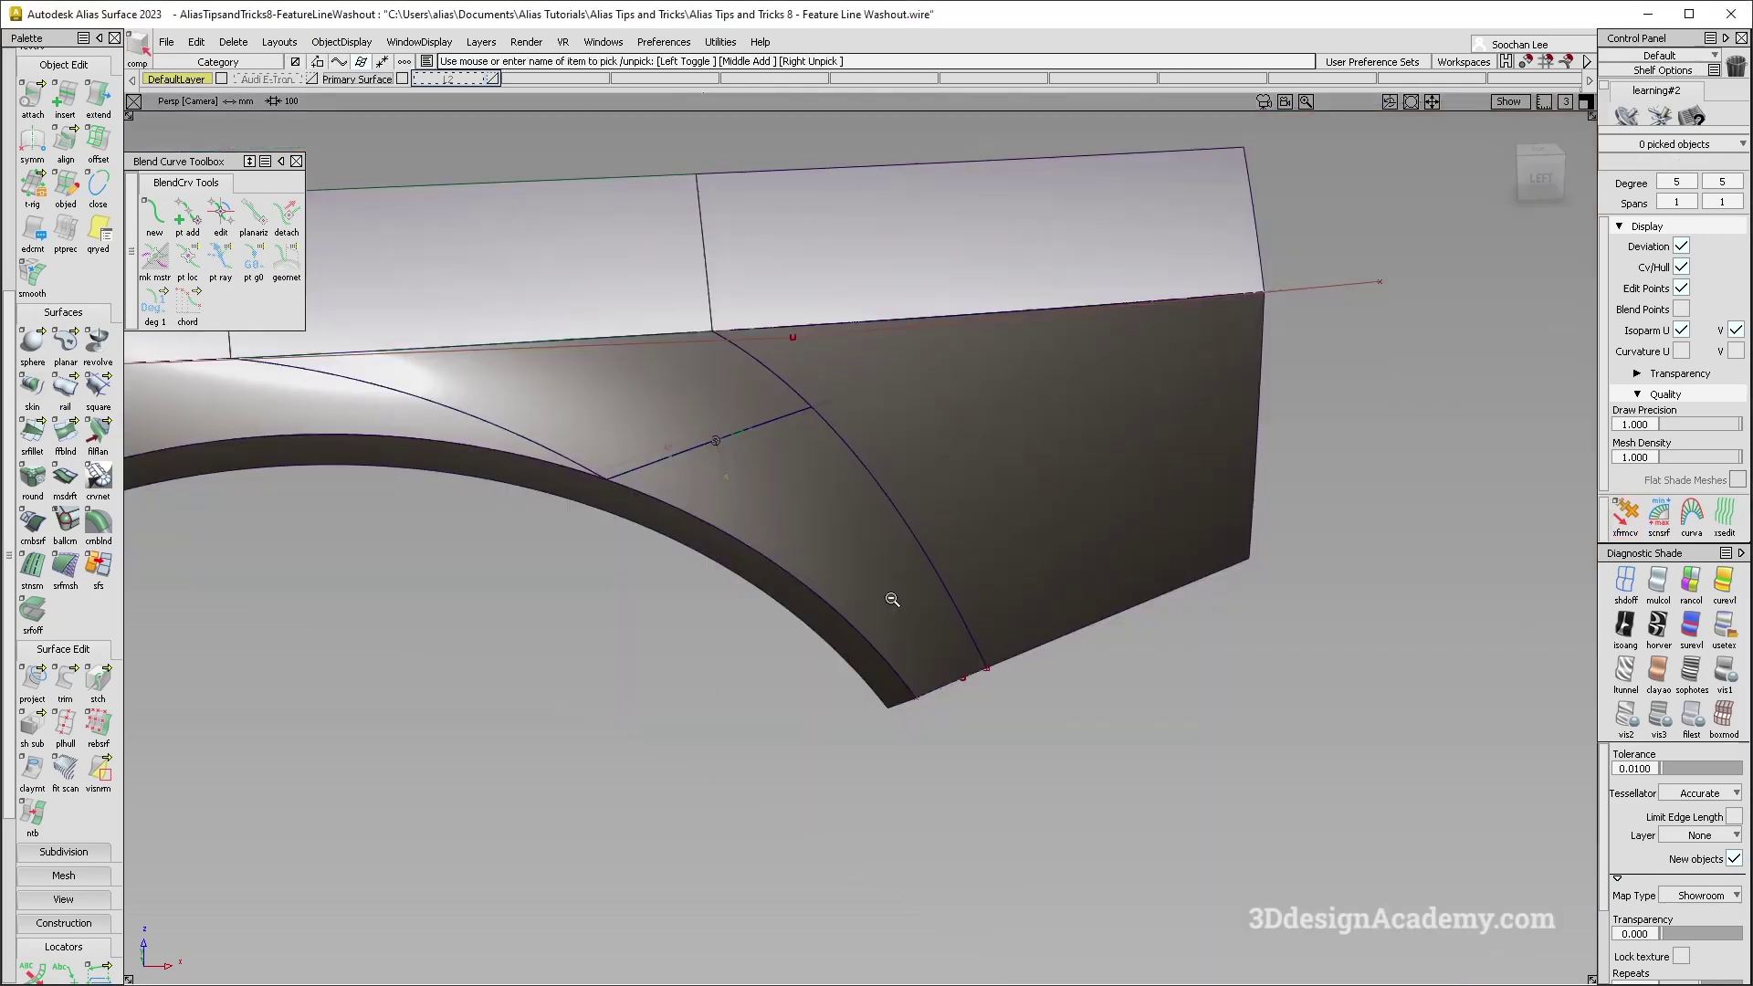
alt+shift+drag(1047, 630, 945, 611)
key(ctrl+m)
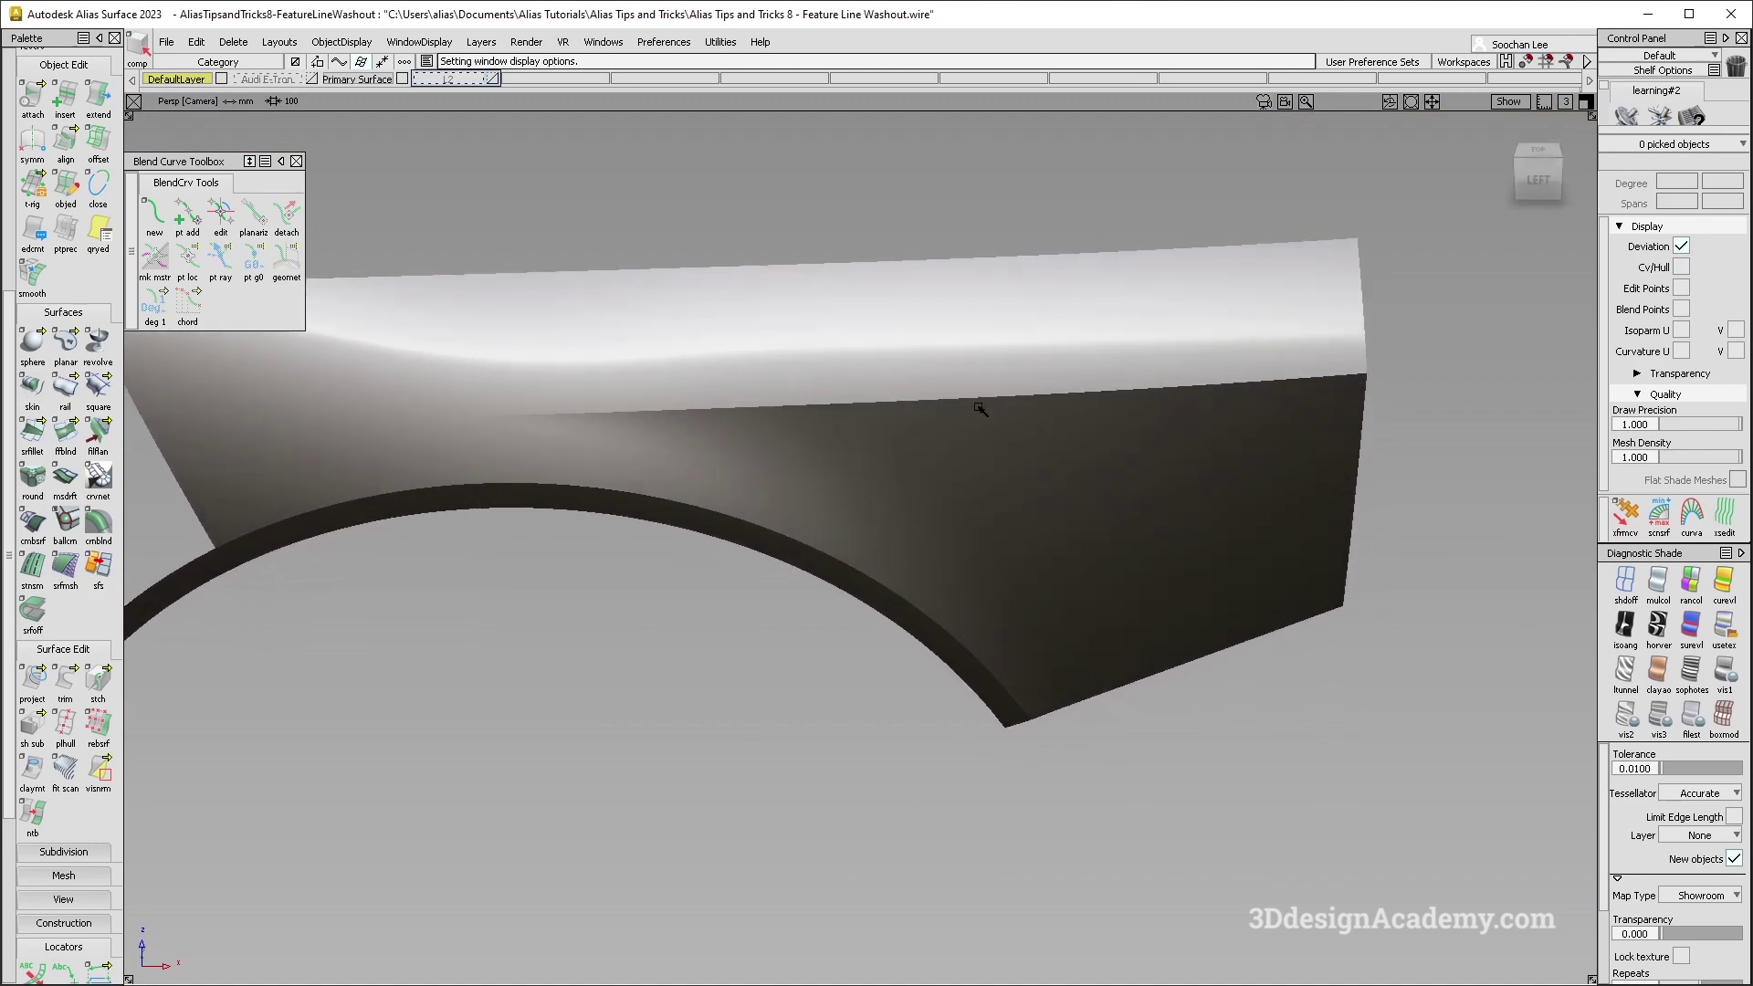
alt+shift+drag(736, 457, 776, 470)
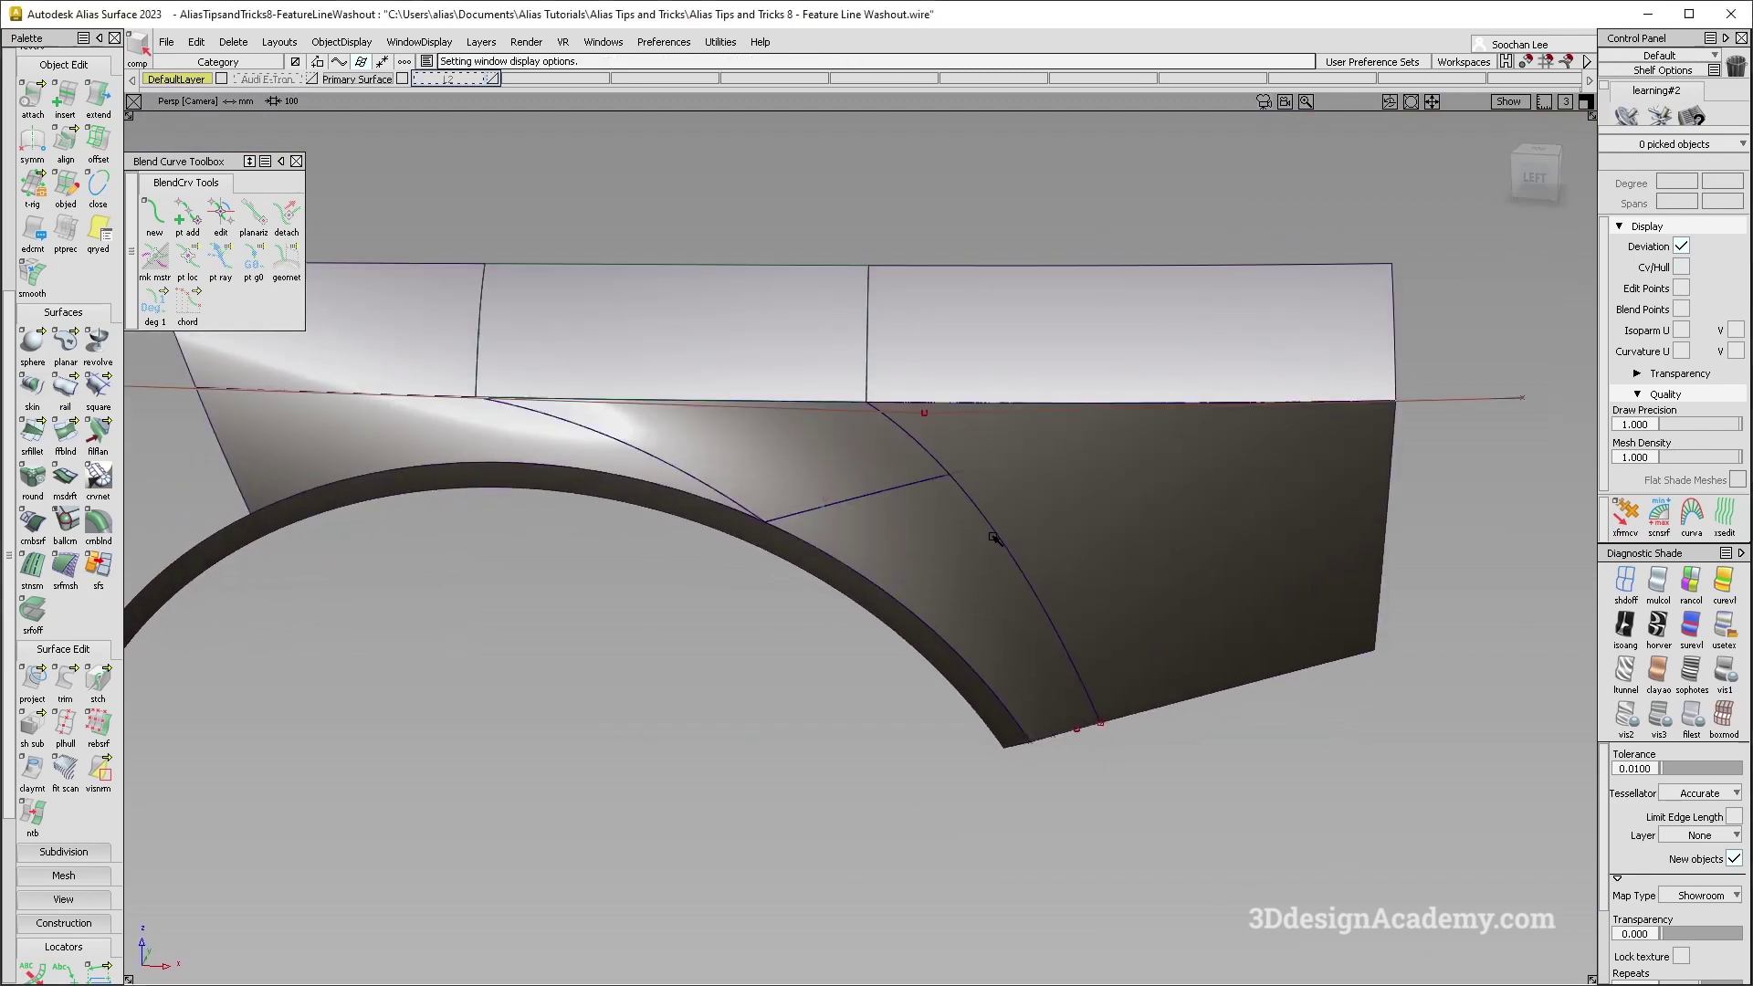
alt+shift+drag(1108, 536, 610, 575)
Create a G2 Curvature surface fillet with a chordal length of 5 between the rear upper shoulder surface and the body surface below it.
click(233, 42)
click(301, 88)
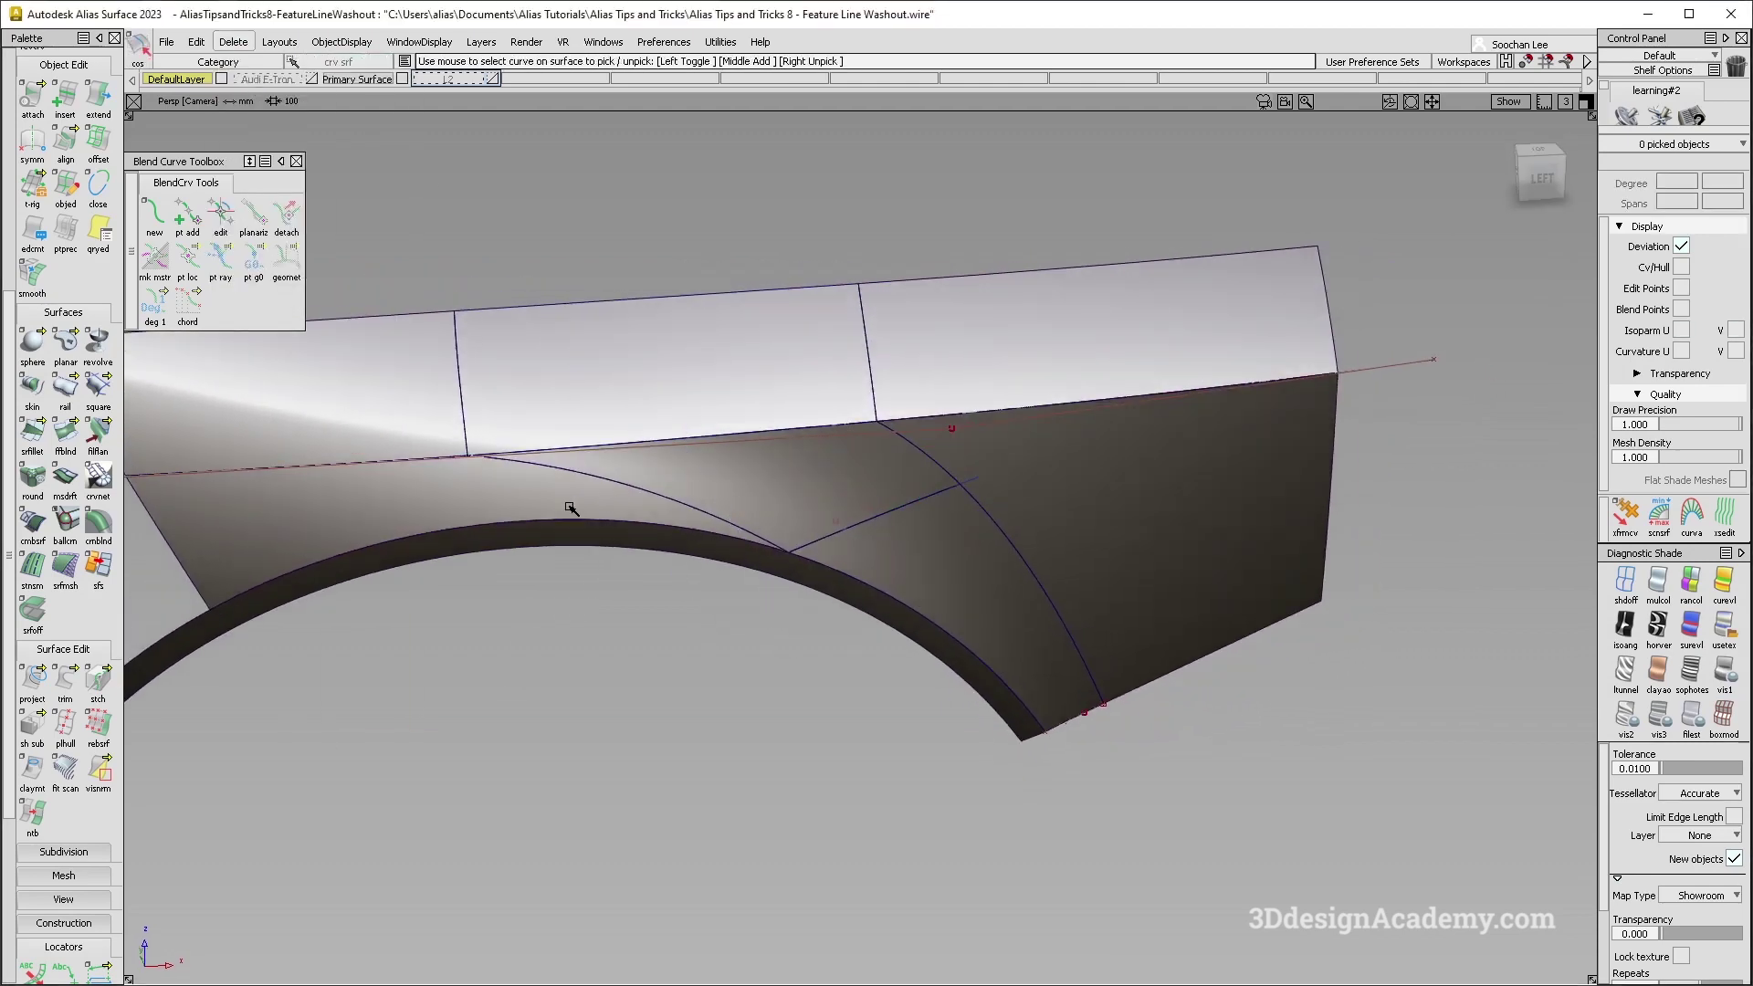
ctrl+shift+drag(606, 702, 498, 440)
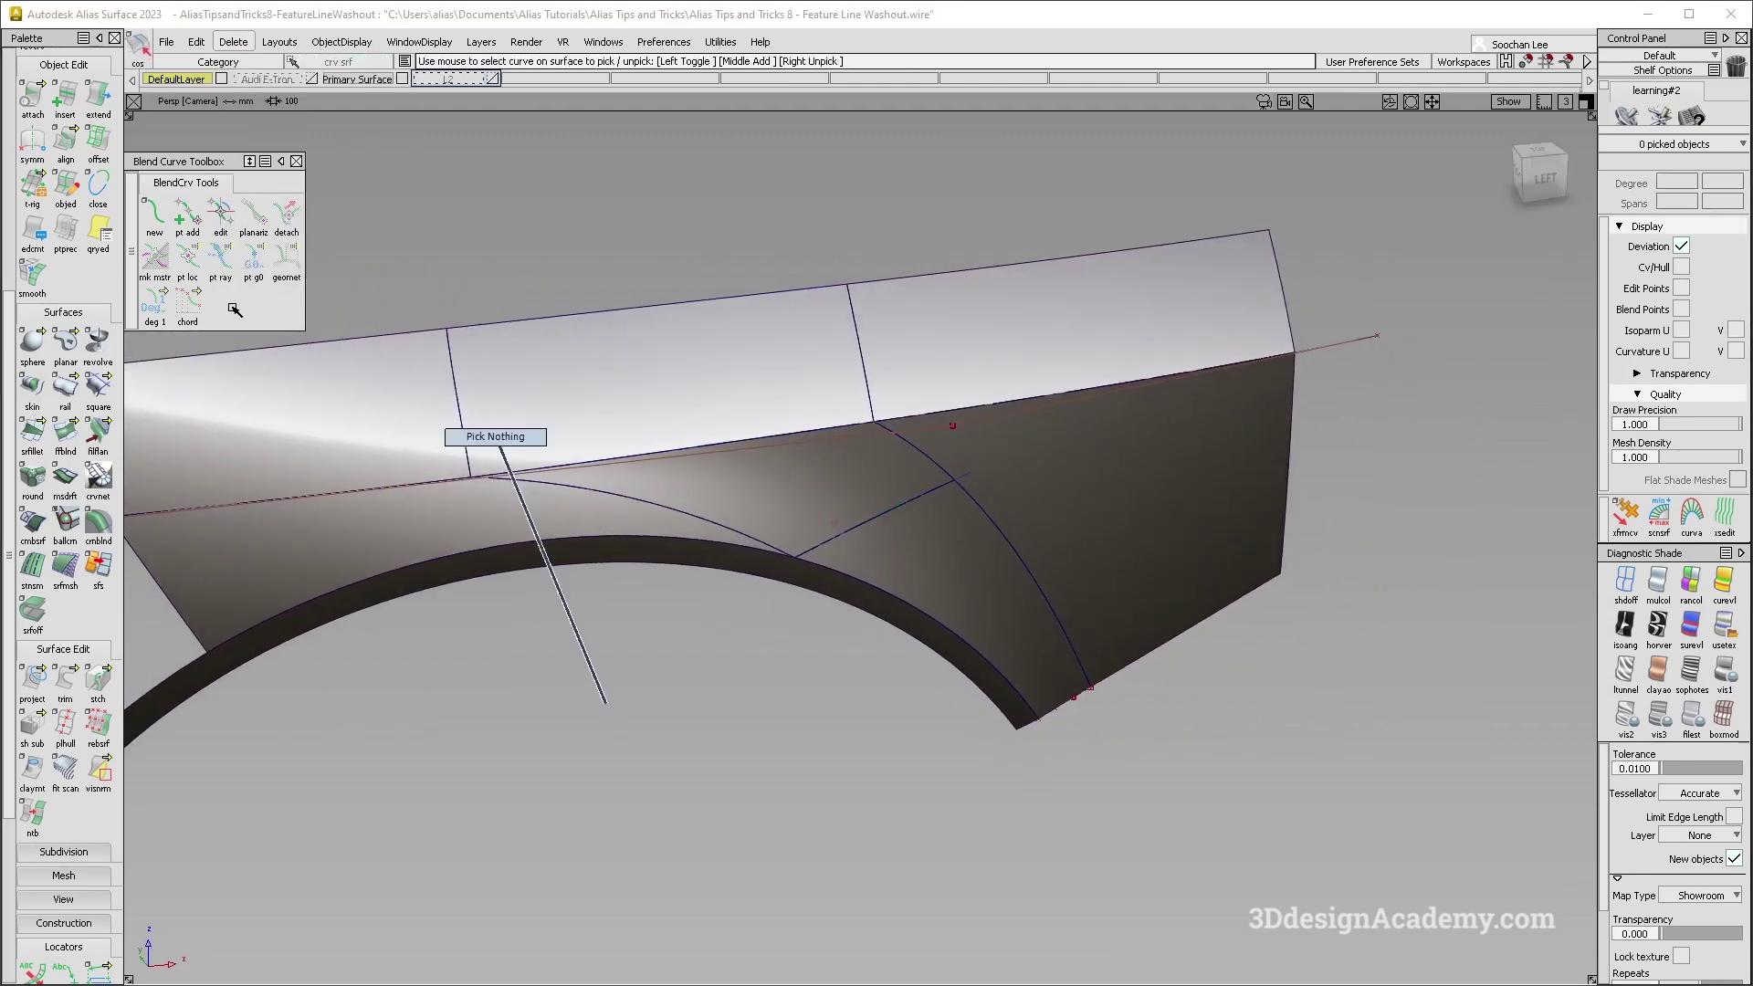
click(31, 431)
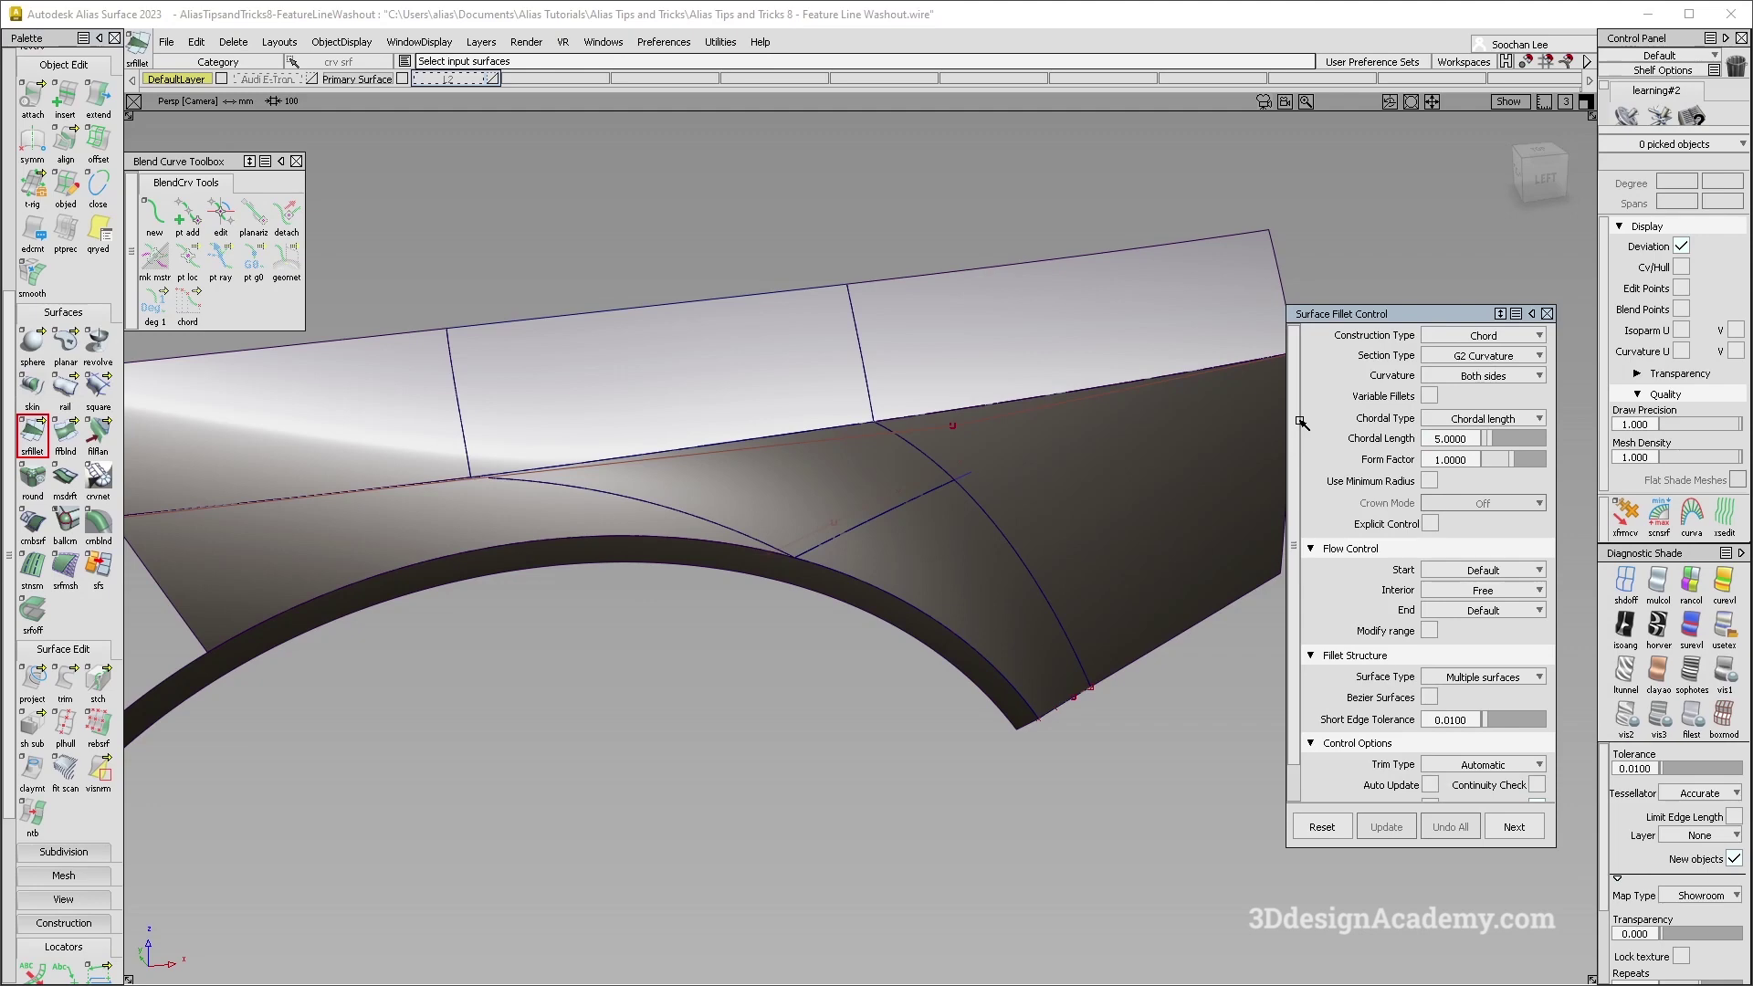
alt+shift+drag(920, 466, 951, 380)
click(950, 380)
click(1013, 458)
alt+shift+drag(1013, 458, 871, 438)
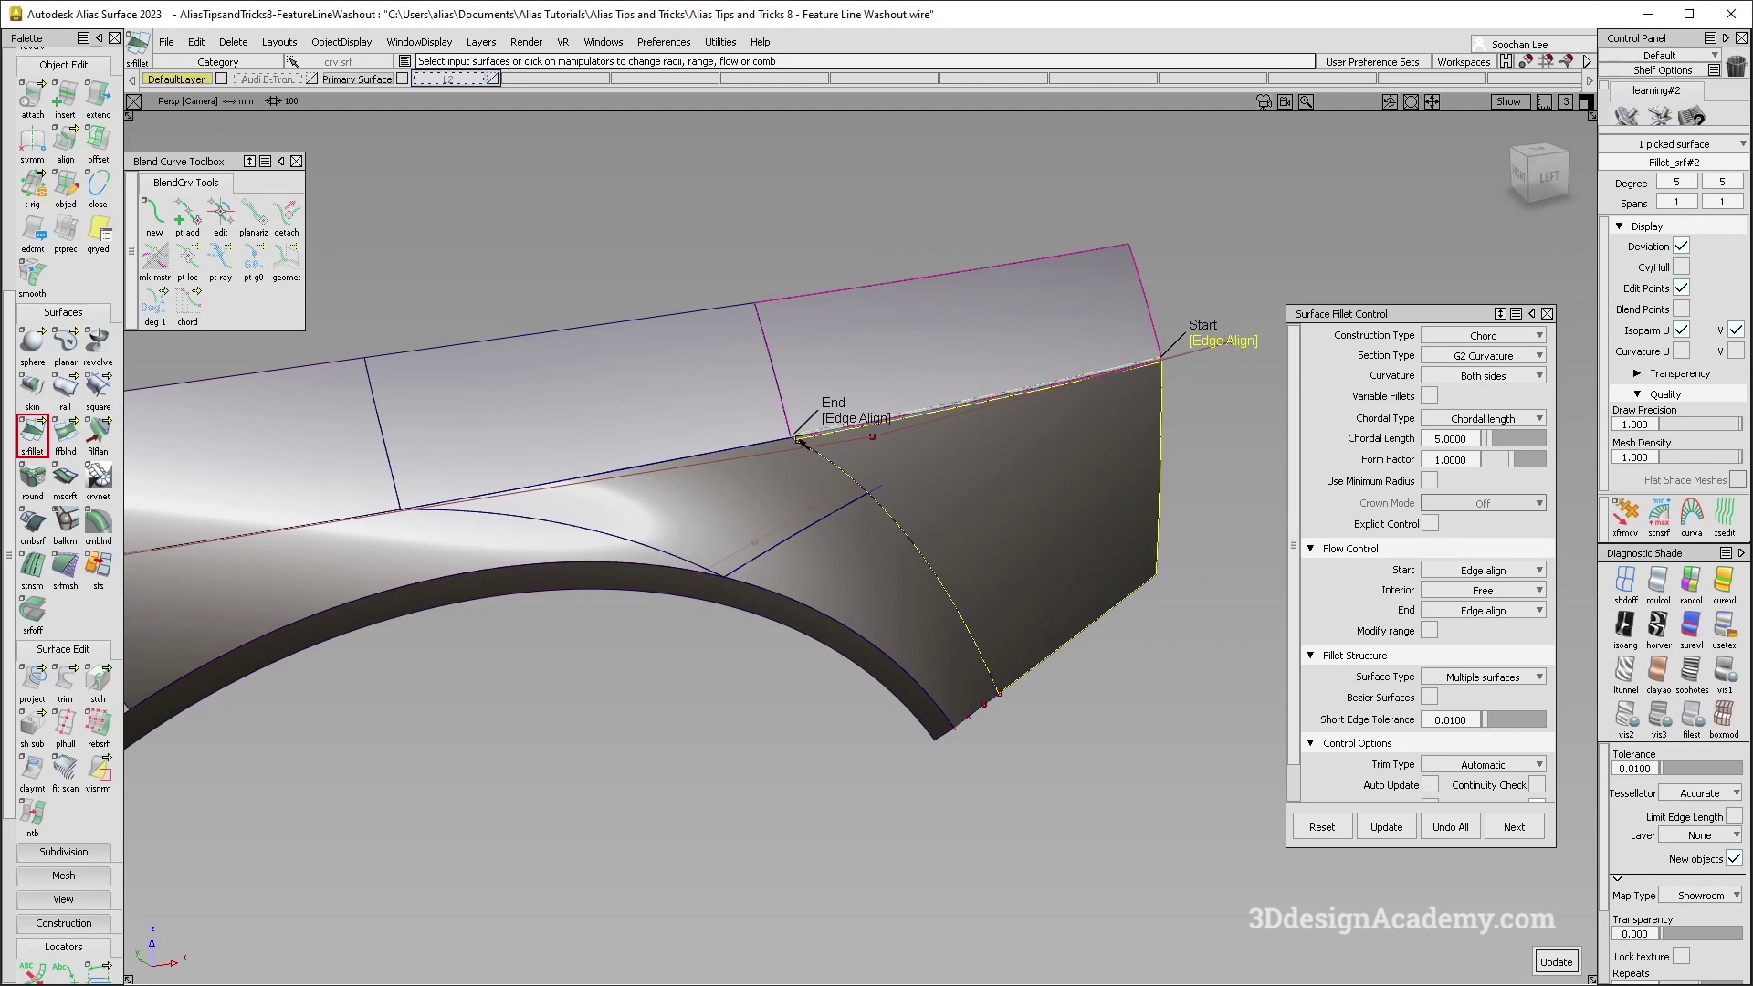
Add the adjoining upper surface and the washout square surface above the wheel arch to the fillet.
click(752, 423)
click(765, 495)
alt+shift+right_drag(505, 501, 642, 484)
alt+shift+drag(642, 485, 461, 545)
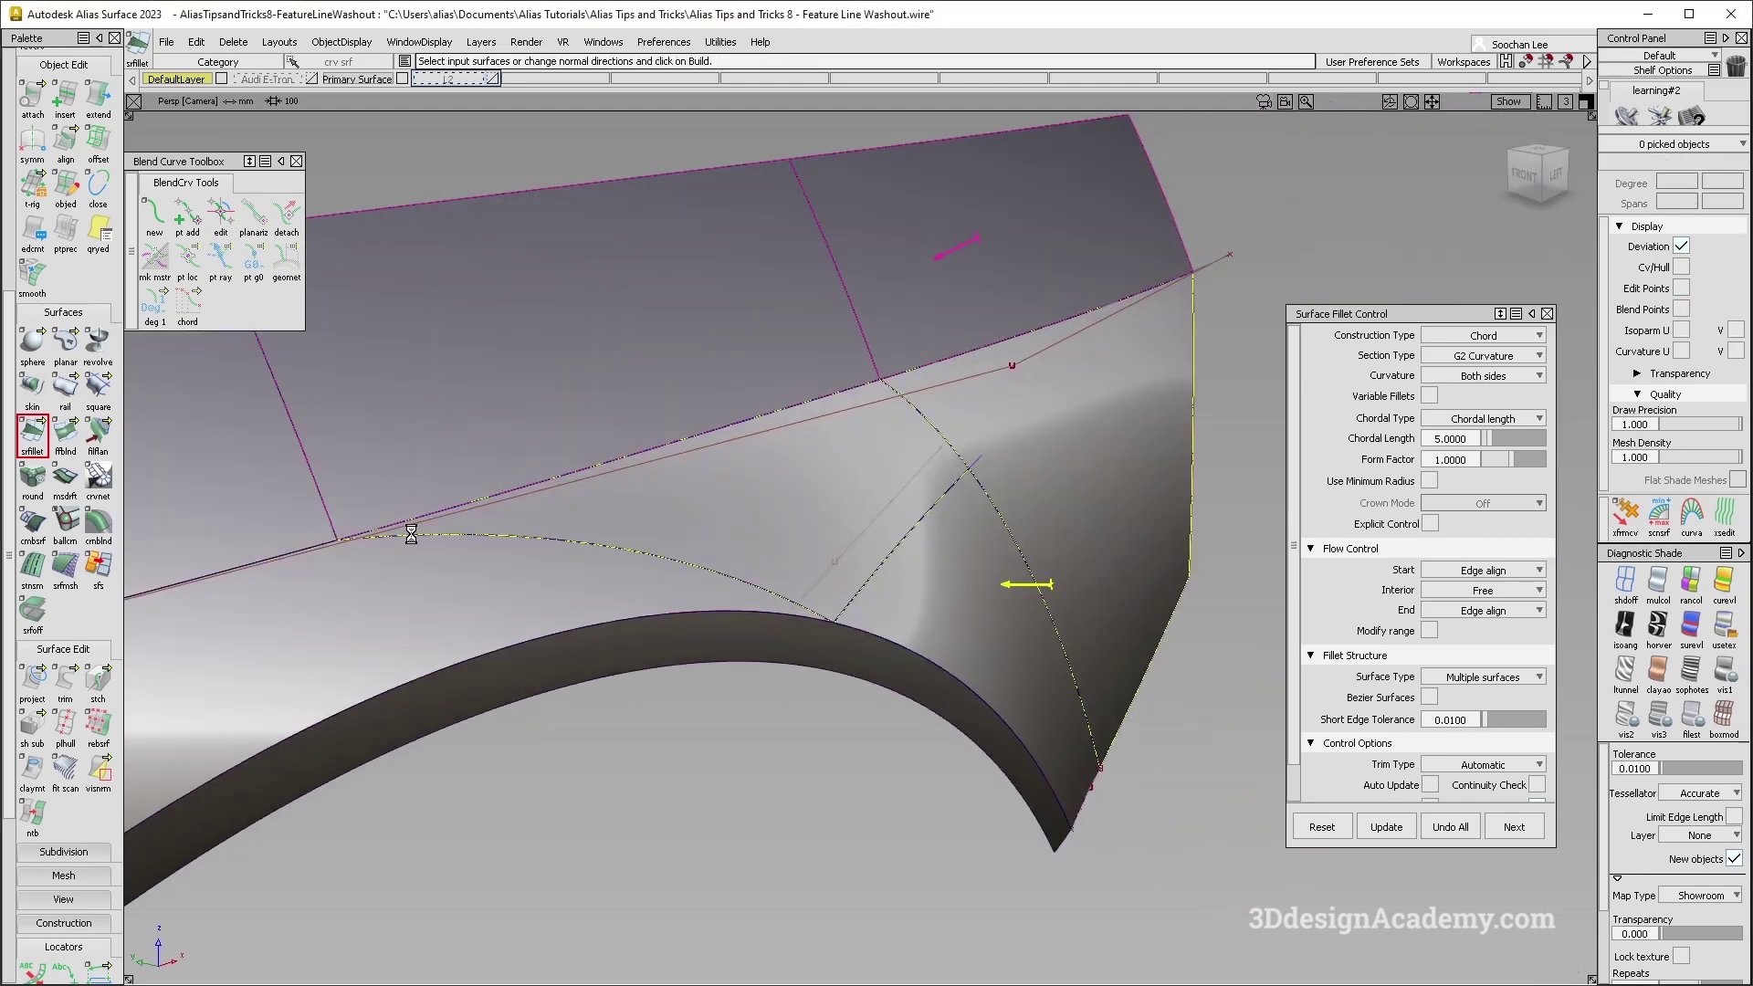
alt+shift+right_drag(364, 538, 575, 489)
alt+shift+middle_drag(426, 521, 696, 482)
alt+shift+drag(739, 476, 530, 490)
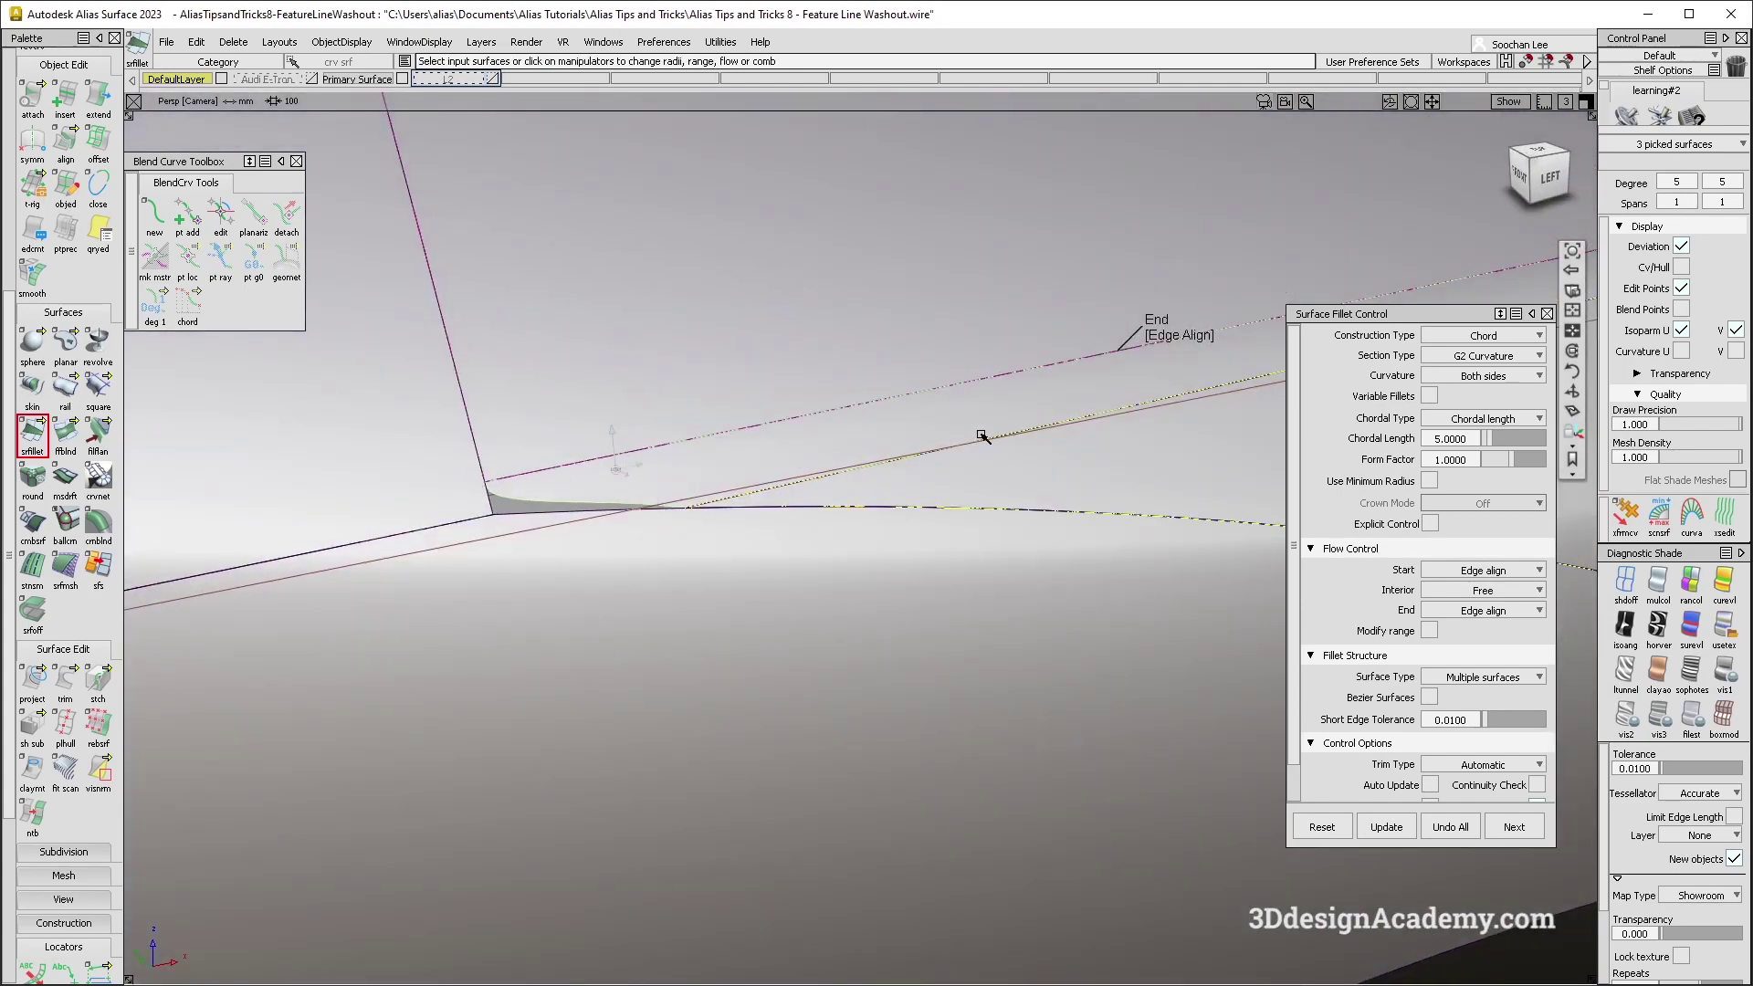
Set the fillet's End flow control to Extend at the washout tip and finish the fillet.
alt+shift+drag(949, 443, 1030, 384)
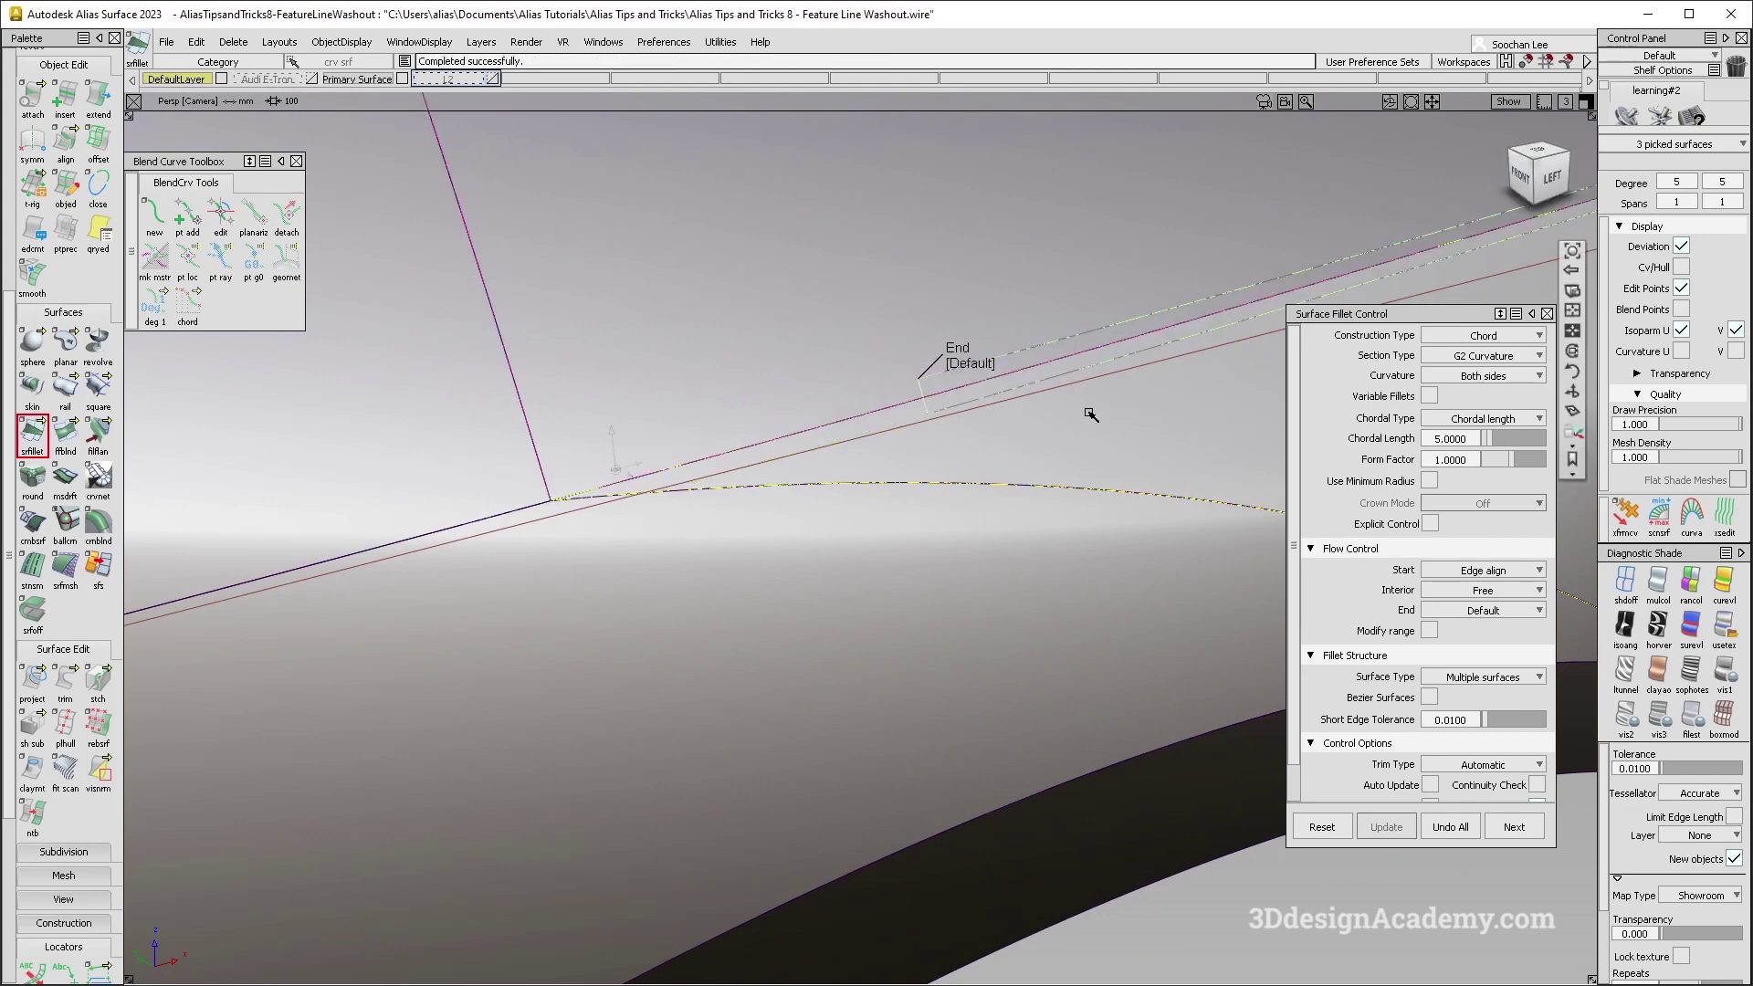
alt+shift+drag(703, 527, 1006, 402)
scroll(677, 479, up, 5)
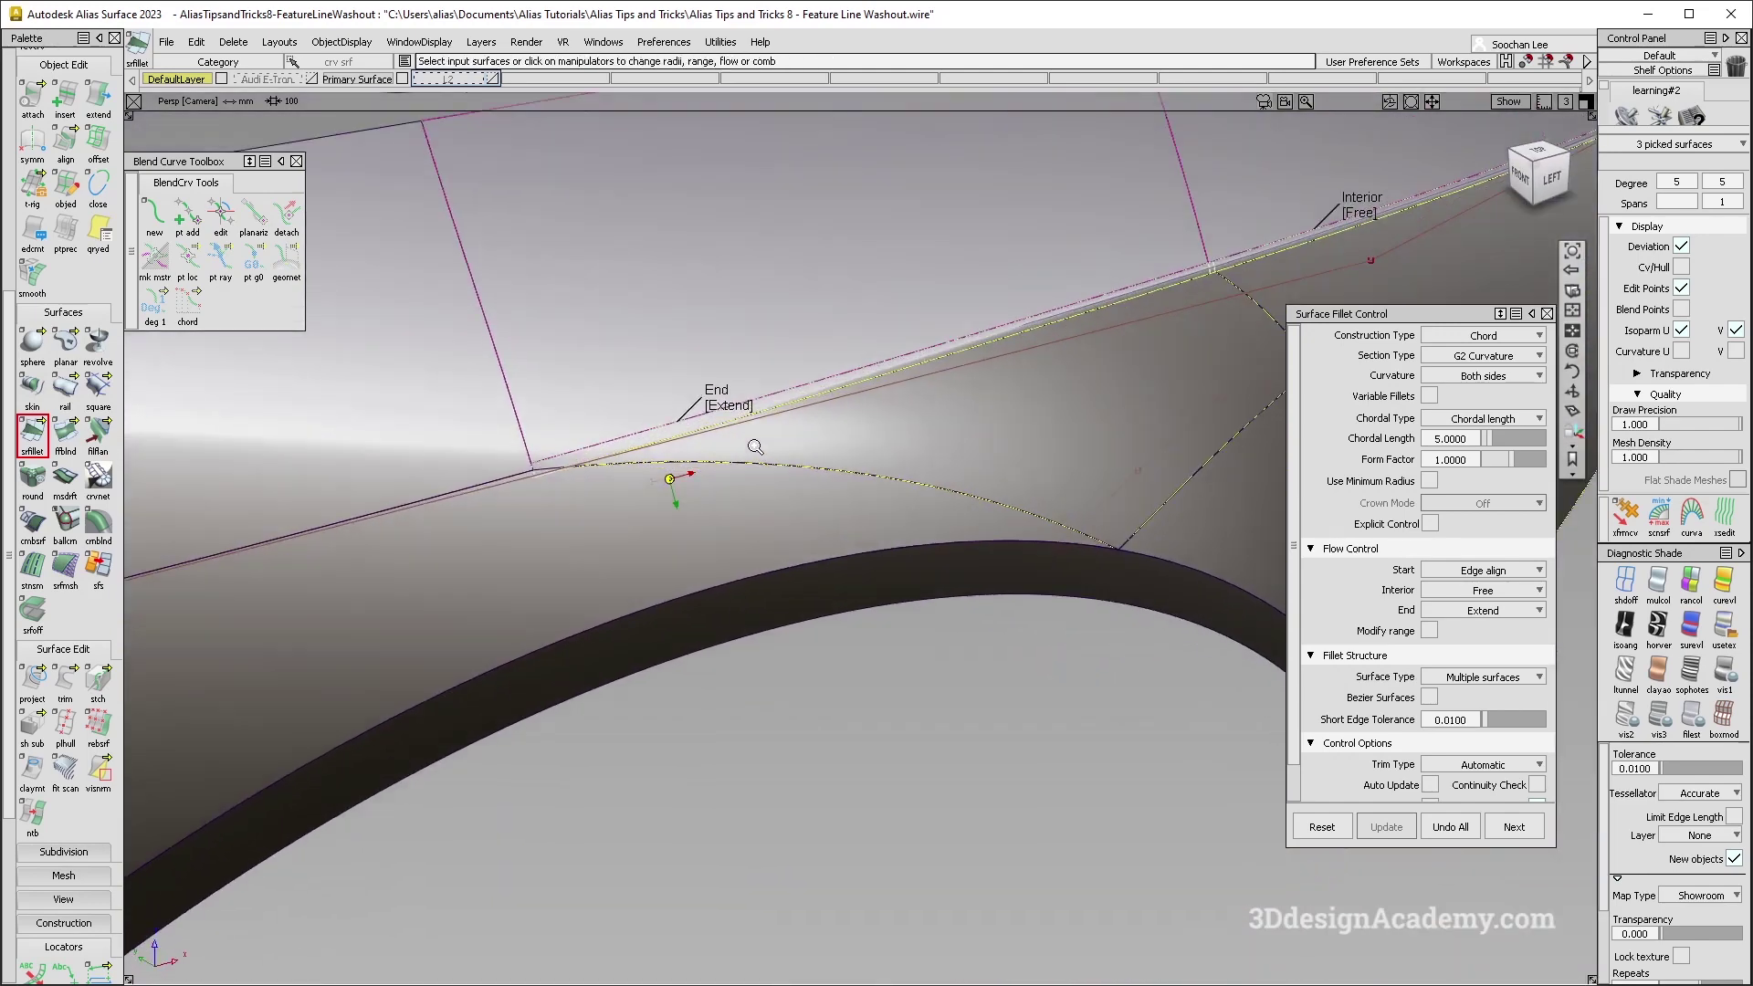
alt+shift+middle_drag(508, 444, 535, 423)
scroll(575, 428, up, 2)
mouse_move(626, 410)
alt+shift+mouse_down()
mouse_move(712, 458)
mouse_move(659, 430)
alt+shift+mouse_up()
scroll(711, 470, up, 2)
ctrl+shift+drag(802, 411, 668, 580)
ctrl+shift+drag(703, 701, 587, 442)
Pull the fillet's front end back to the washout tip using Extend with Extrapolate and Merge enabled.
click(99, 97)
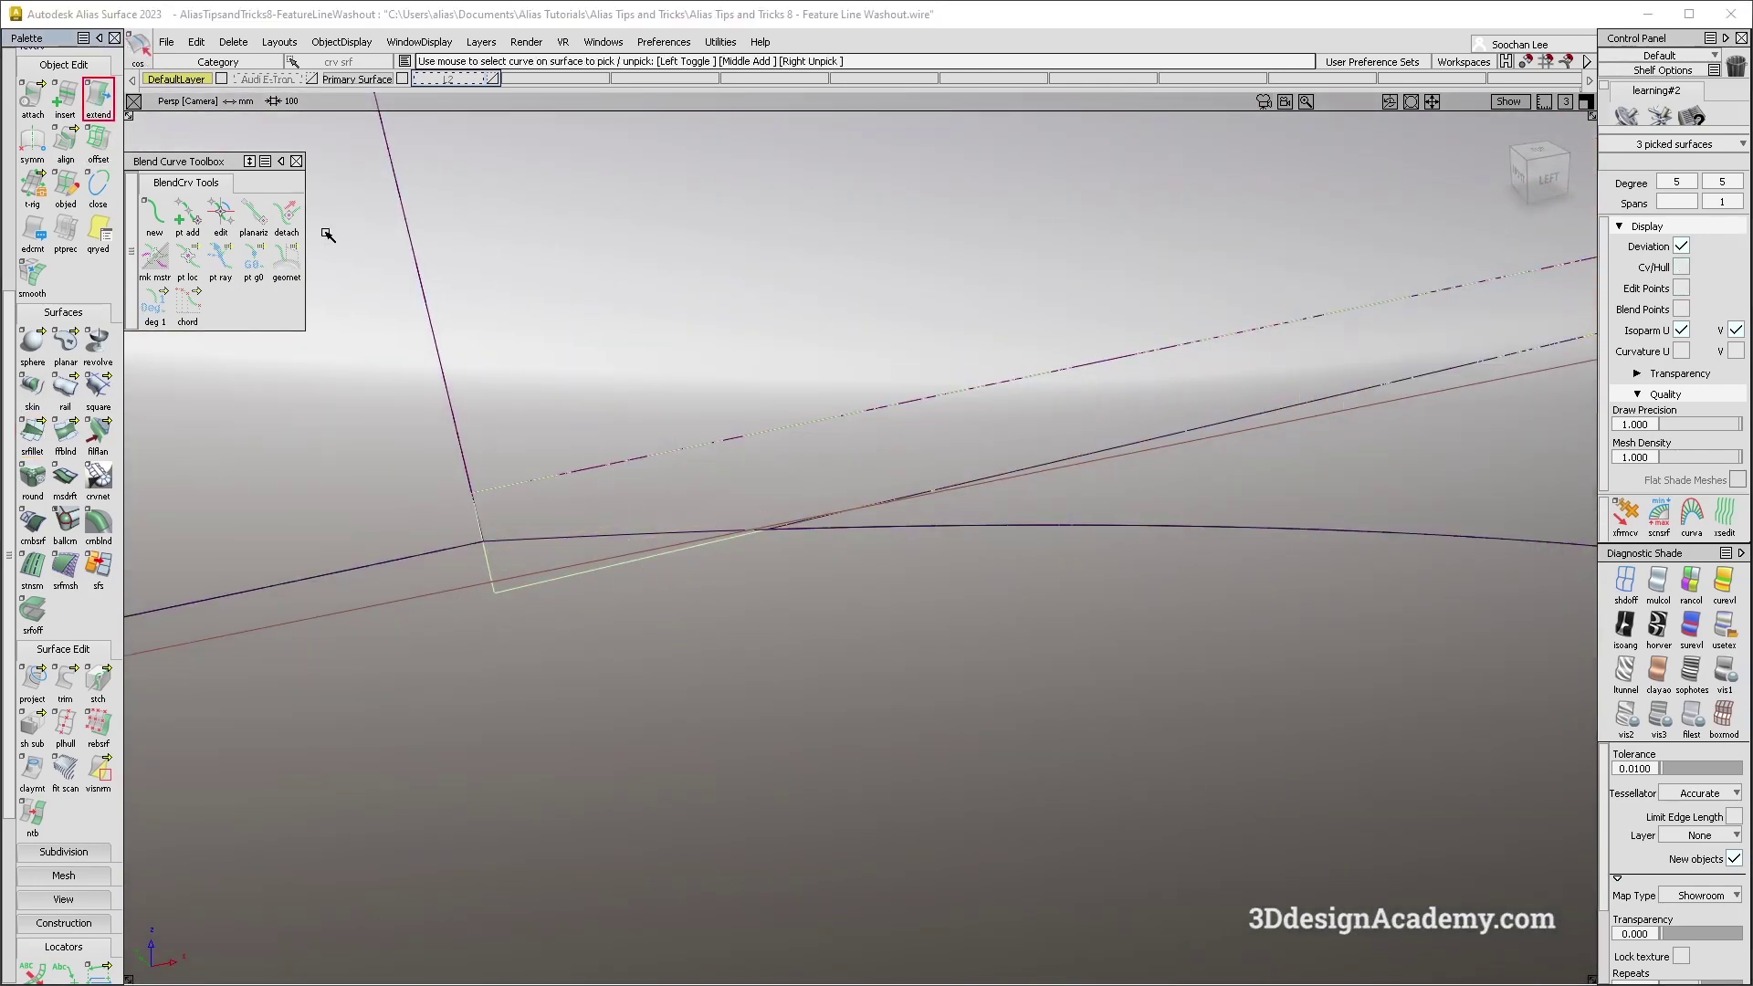
click(478, 563)
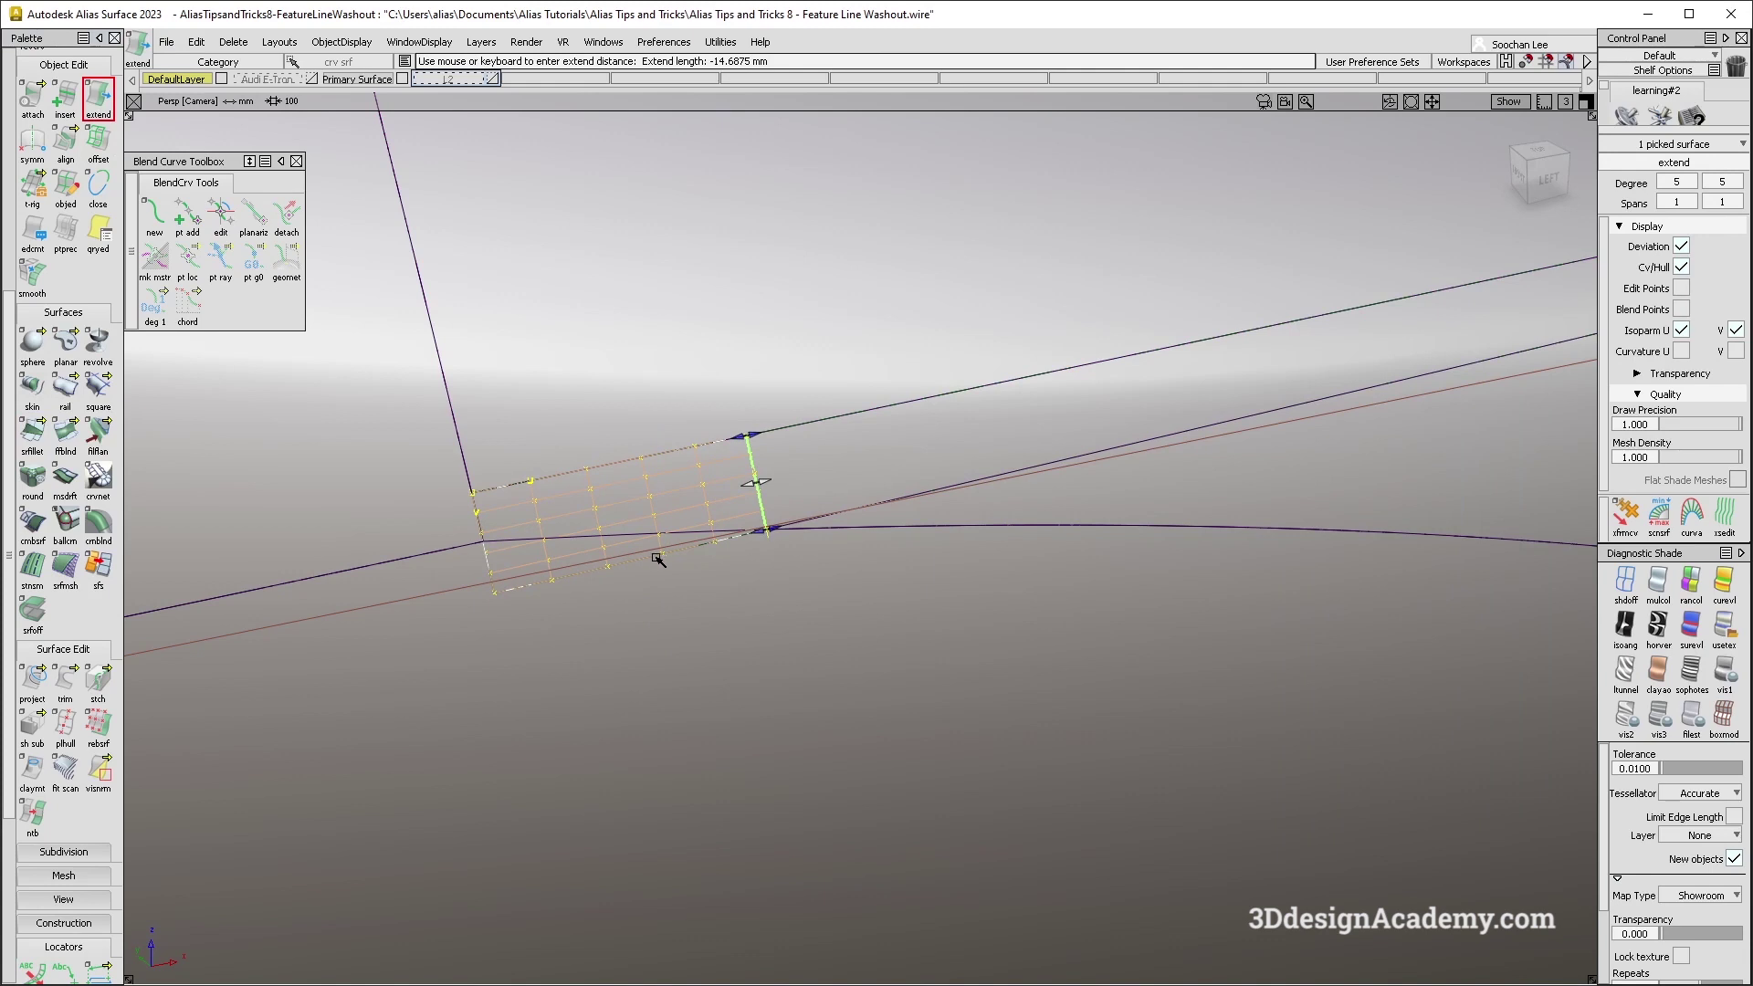
double_click(98, 97)
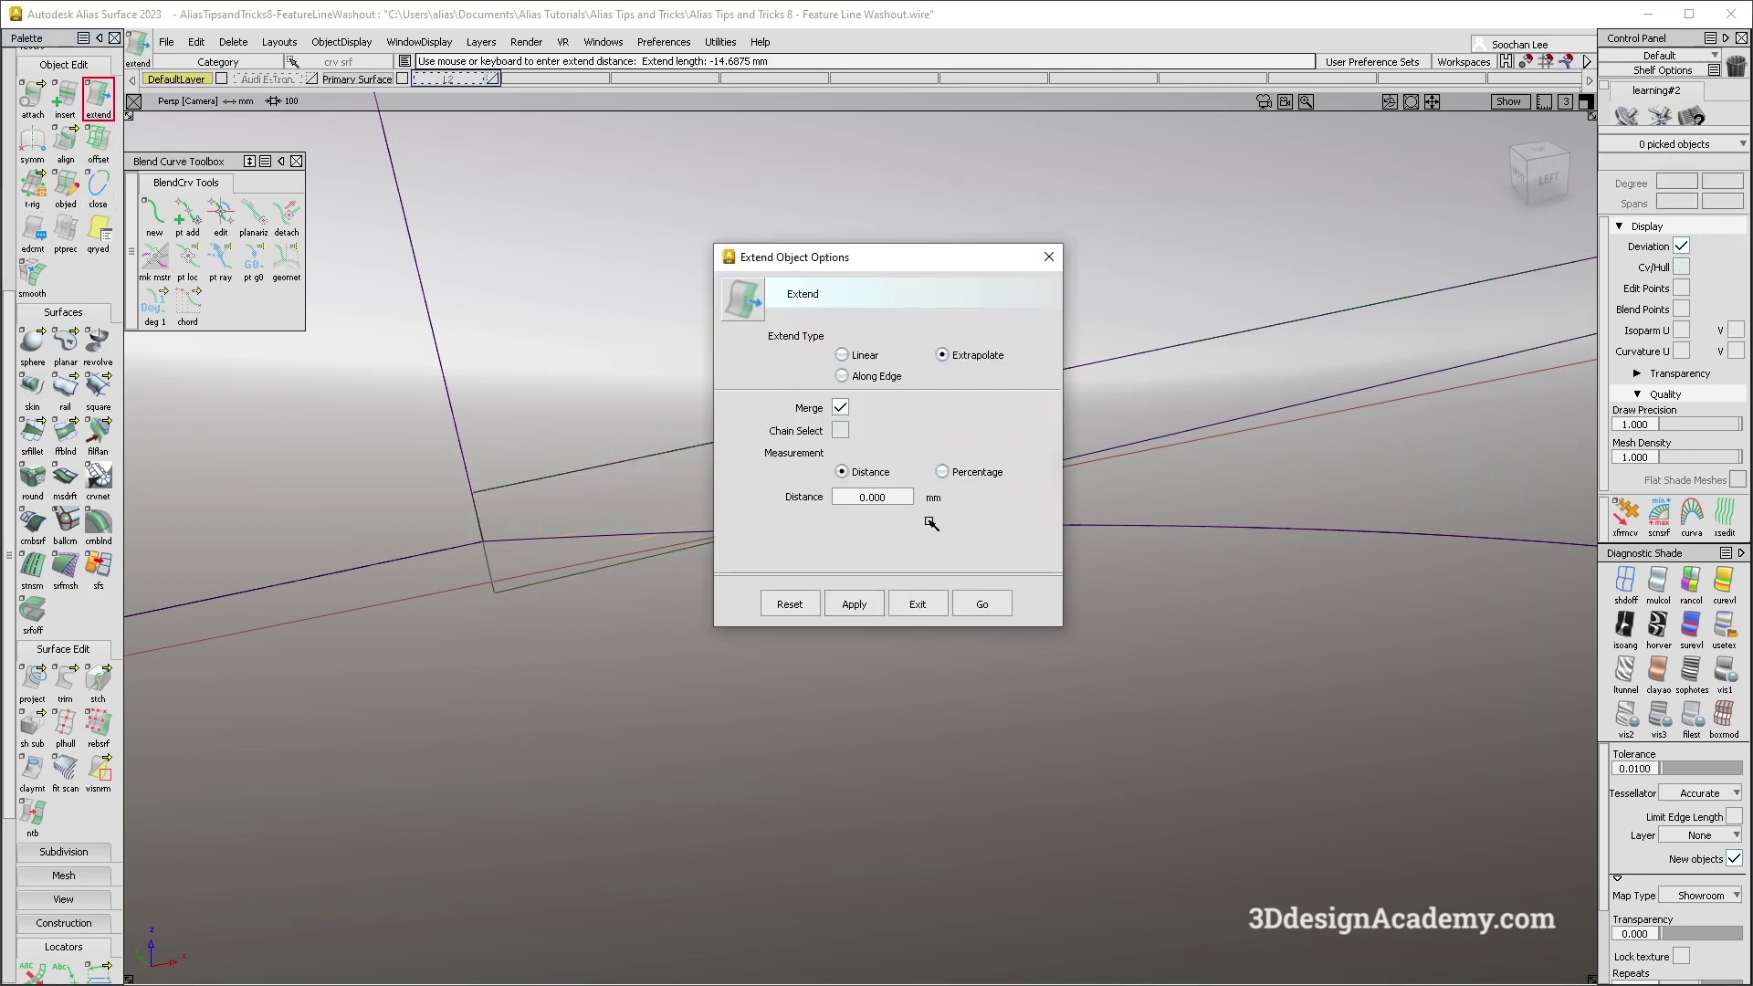
click(981, 603)
click(487, 564)
click(786, 602)
drag(815, 528, 765, 531)
ctrl+shift+drag(502, 532, 837, 539)
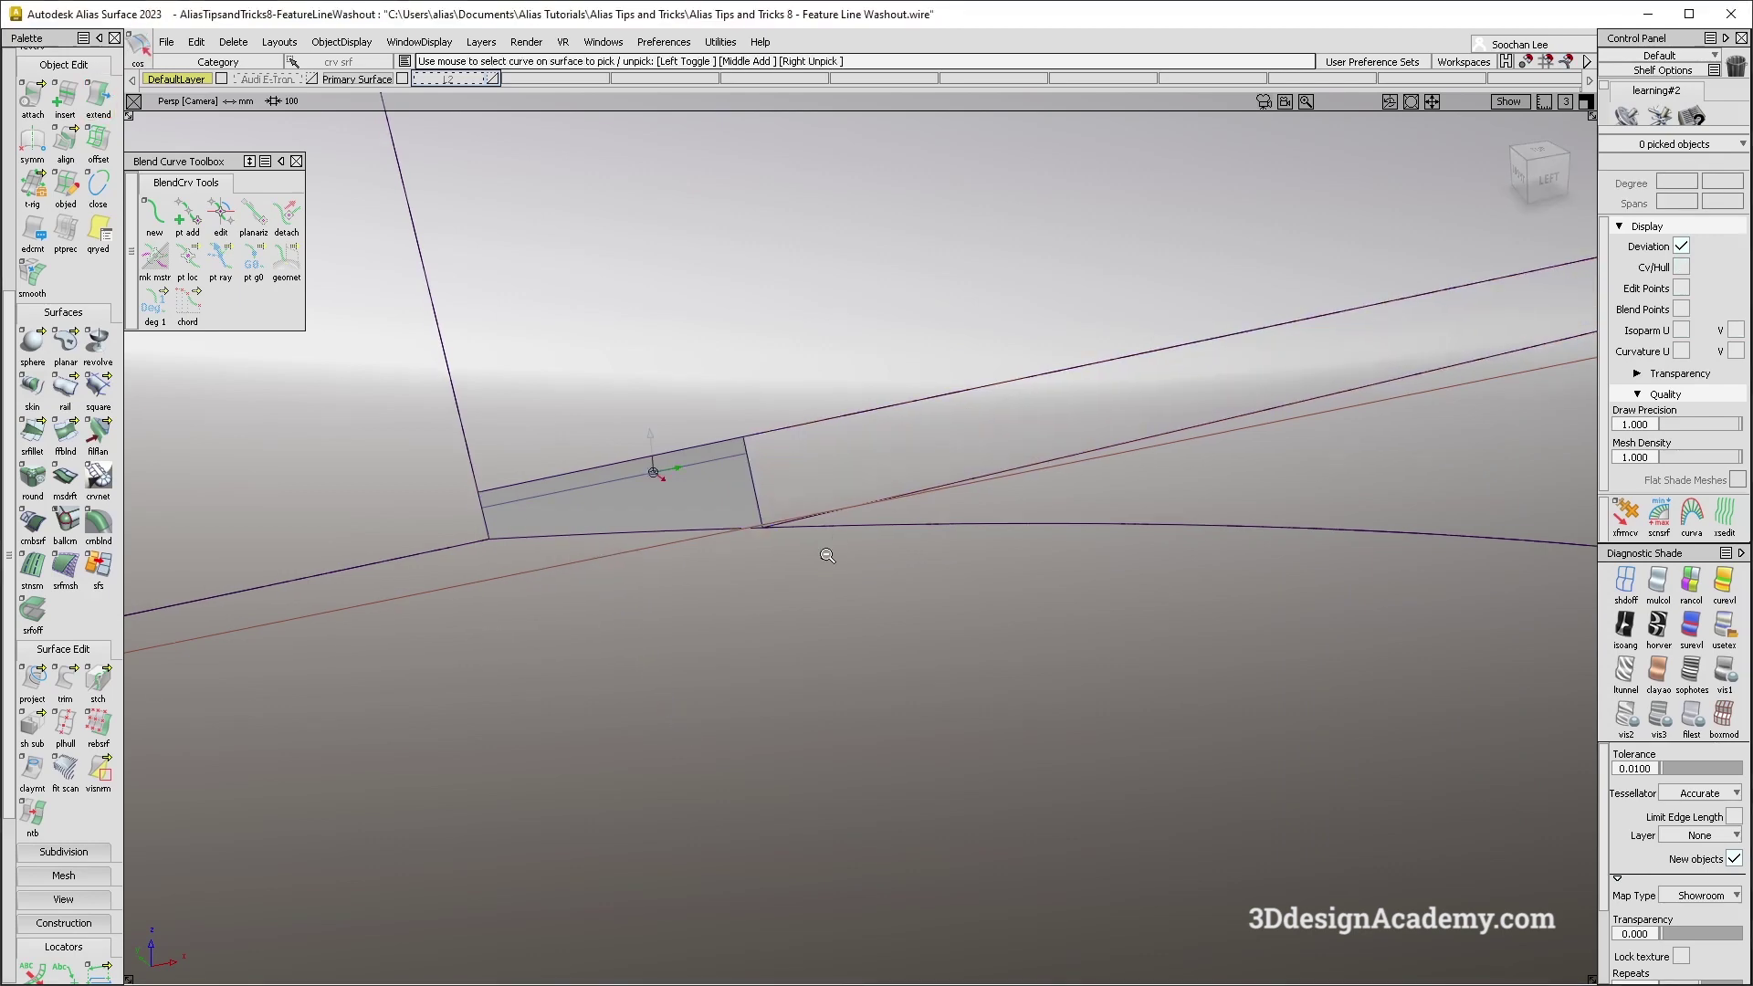
Examine the gap at the fillet's front end from several angles.
alt+shift+right_drag(837, 539, 692, 535)
mouse_move(1044, 704)
ctrl+shift+right_down()
mouse_move(884, 585)
mouse_move(785, 559)
ctrl+shift+right_up()
alt+shift+drag(786, 558, 767, 559)
alt+shift+right_drag(880, 560, 712, 525)
alt+shift+drag(712, 525, 657, 509)
alt+shift+drag(767, 525, 751, 493)
alt+shift+right_drag(750, 493, 827, 474)
mouse_move(901, 455)
alt+shift+mouse_down()
mouse_move(763, 540)
mouse_move(861, 594)
mouse_move(841, 606)
mouse_move(853, 625)
mouse_move(826, 577)
alt+shift+mouse_up()
alt+shift+middle_drag(826, 577, 986, 626)
Delete the trimmed lower body surface above the wheel arch, in front of the washout tip.
mouse_move(986, 626)
ctrl+shift+right_down()
mouse_move(728, 556)
mouse_move(912, 505)
ctrl+shift+right_up()
ctrl+shift+drag(833, 502, 745, 525)
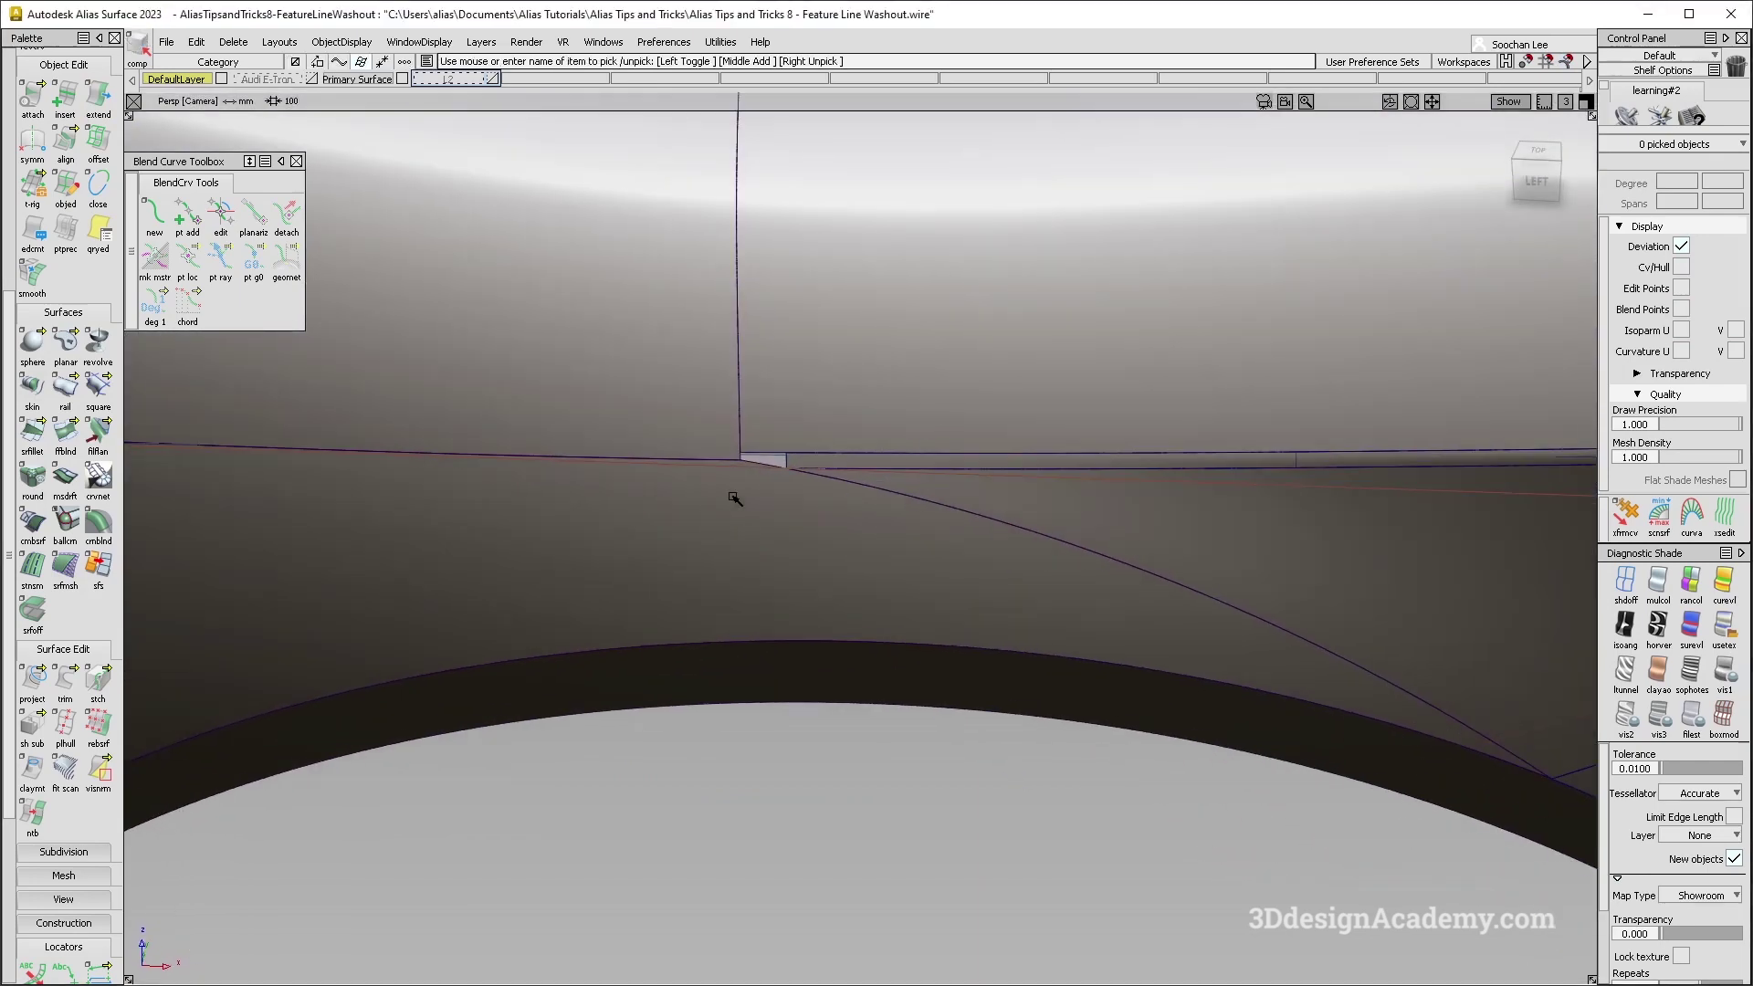
alt+shift+right_drag(745, 526, 790, 454)
alt+shift+middle_drag(791, 454, 791, 563)
click(697, 540)
alt+shift+drag(590, 806, 820, 700)
click(974, 516)
click(850, 641)
key(Delete)
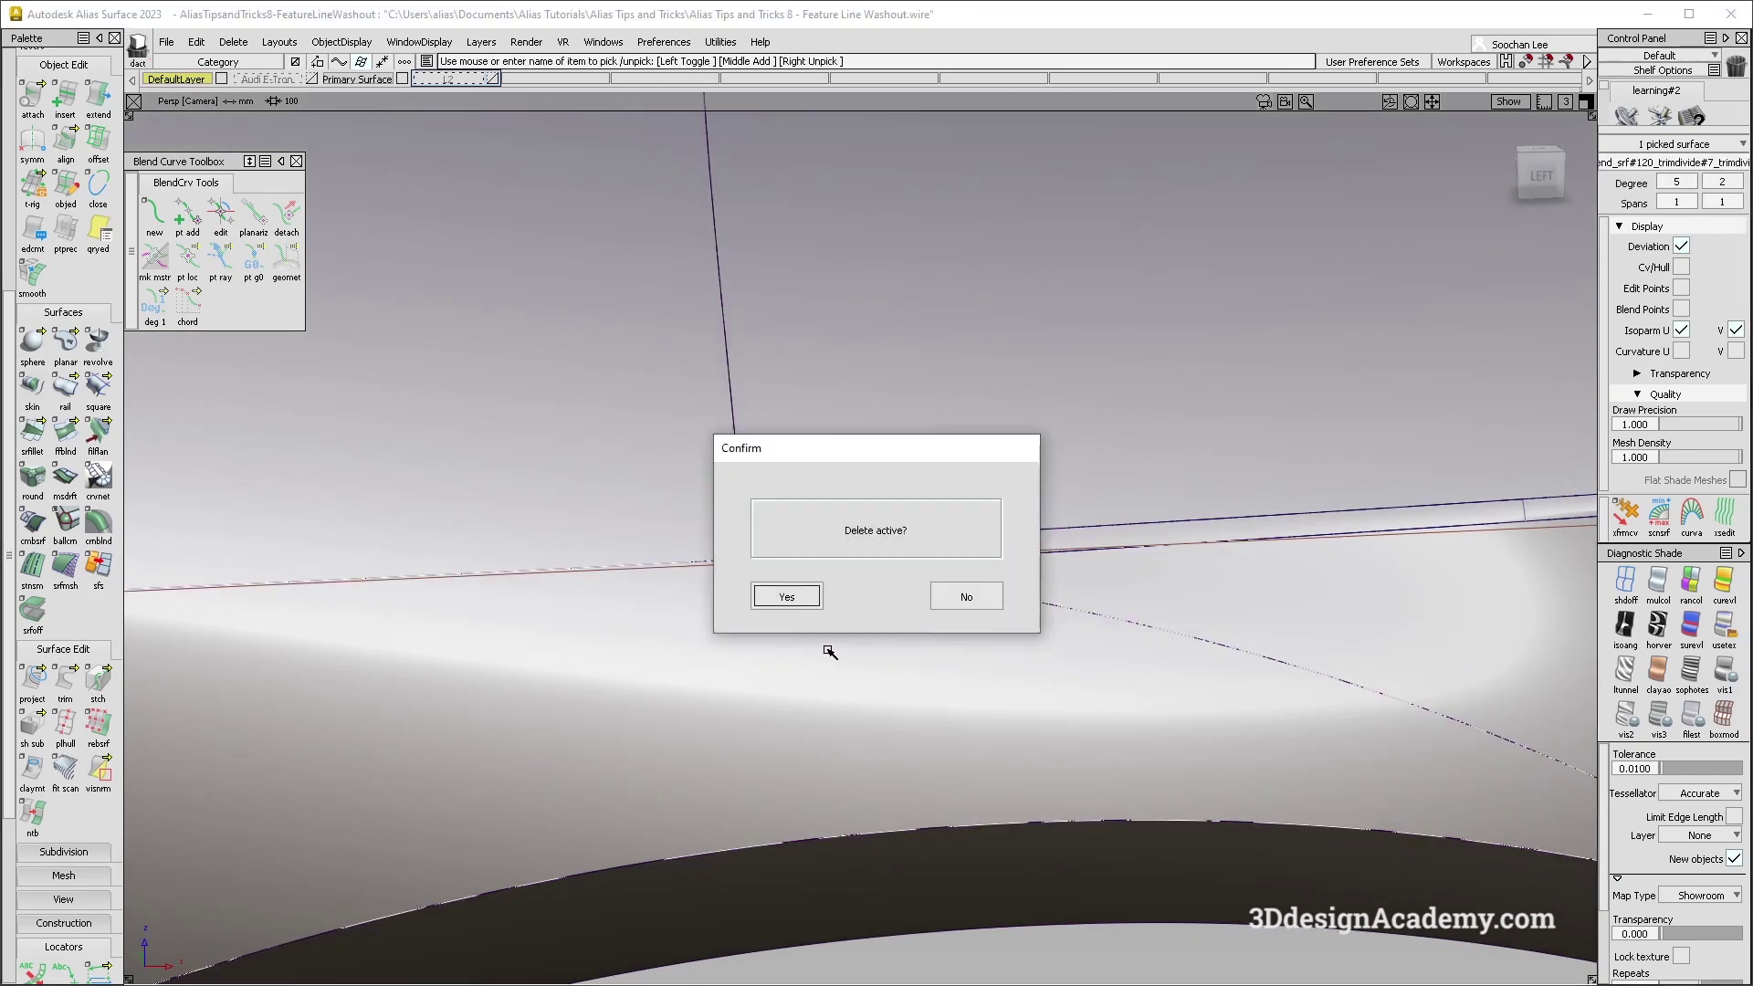
click(783, 595)
Untrim the upper body surface in front of the fillet so it reaches down to the wheel arch.
alt+shift+right_drag(731, 561, 858, 372)
ctrl+shift+drag(858, 371, 701, 528)
click(701, 531)
alt+shift+right_drag(701, 532, 716, 493)
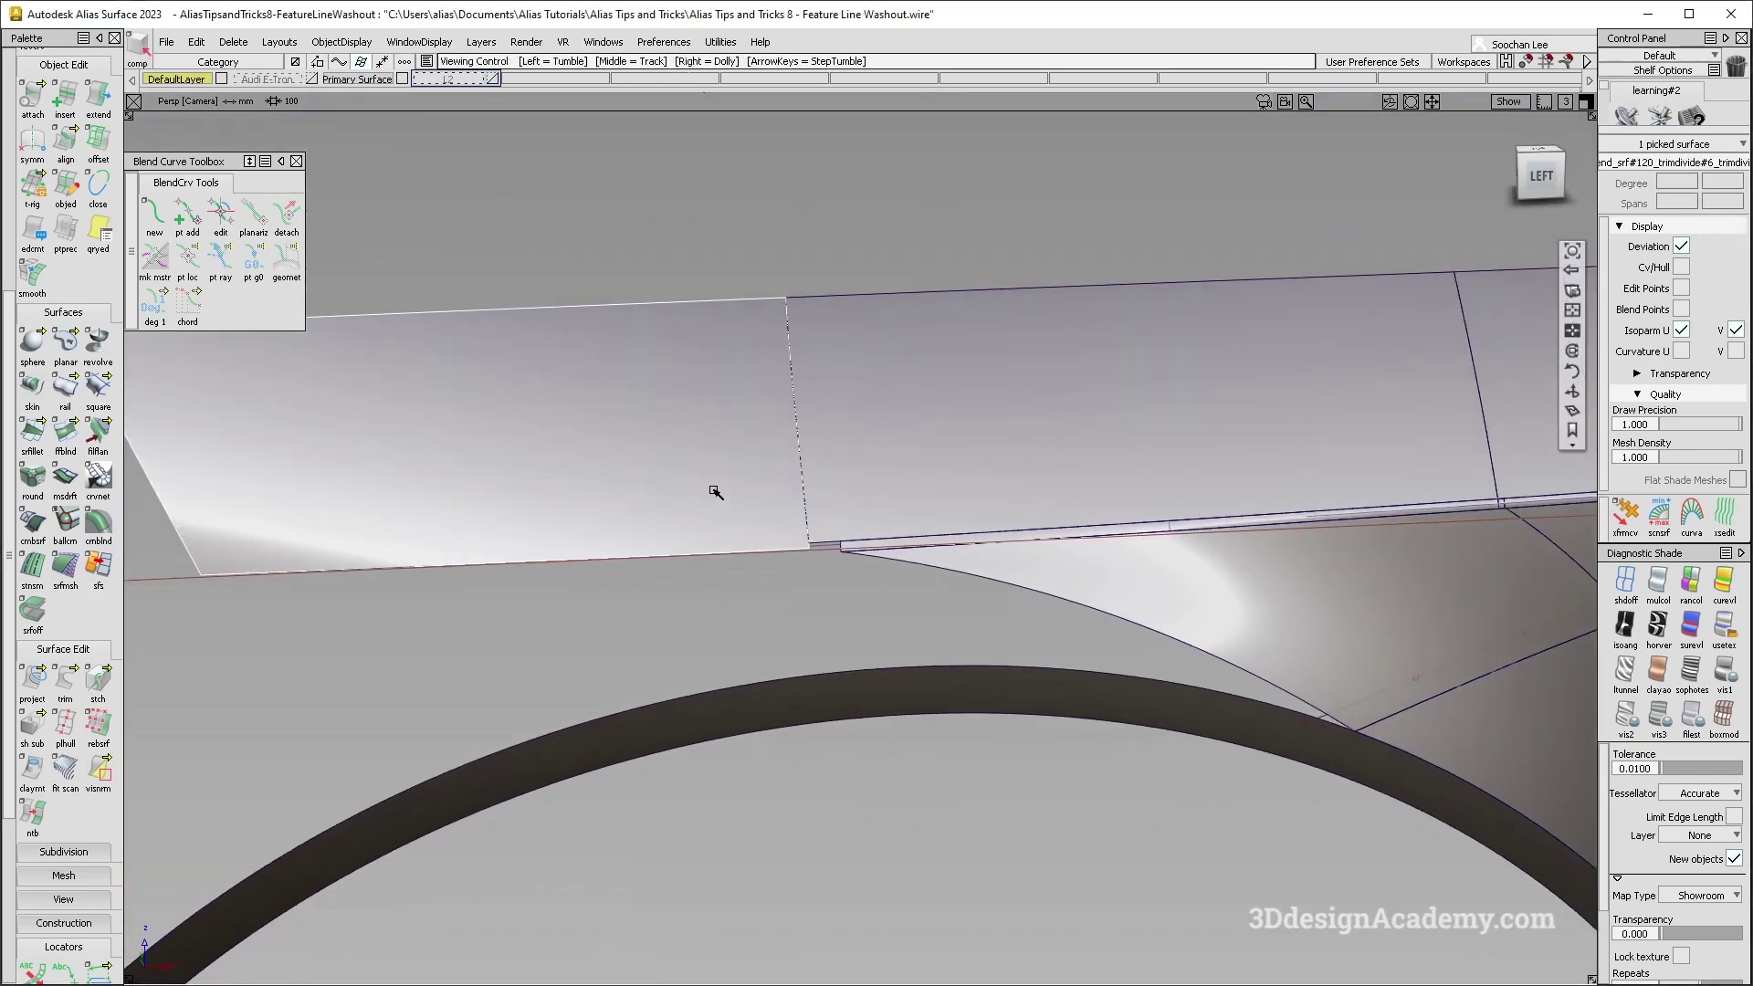
alt+shift+drag(716, 493, 473, 539)
drag(75, 690, 137, 680)
alt+shift+right_drag(790, 546, 766, 524)
click(767, 524)
alt+shift+right_drag(879, 546, 1009, 684)
ctrl+shift+drag(1009, 685, 986, 539)
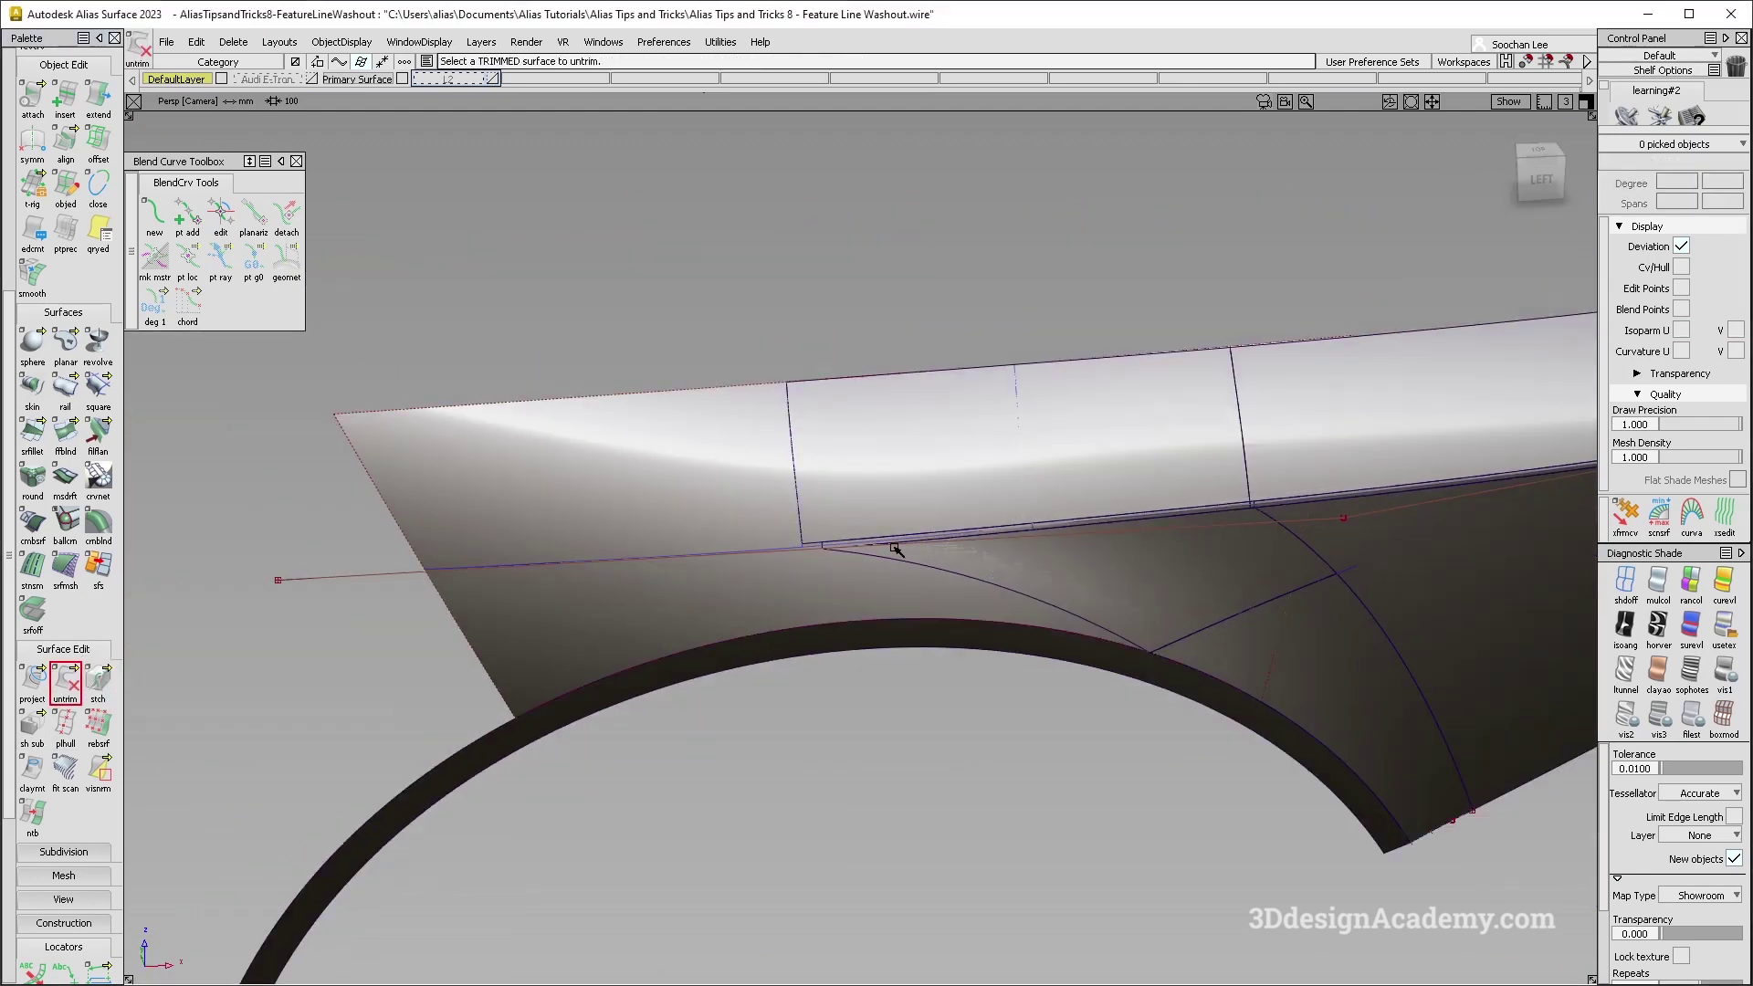
alt+shift+right_drag(833, 552, 919, 520)
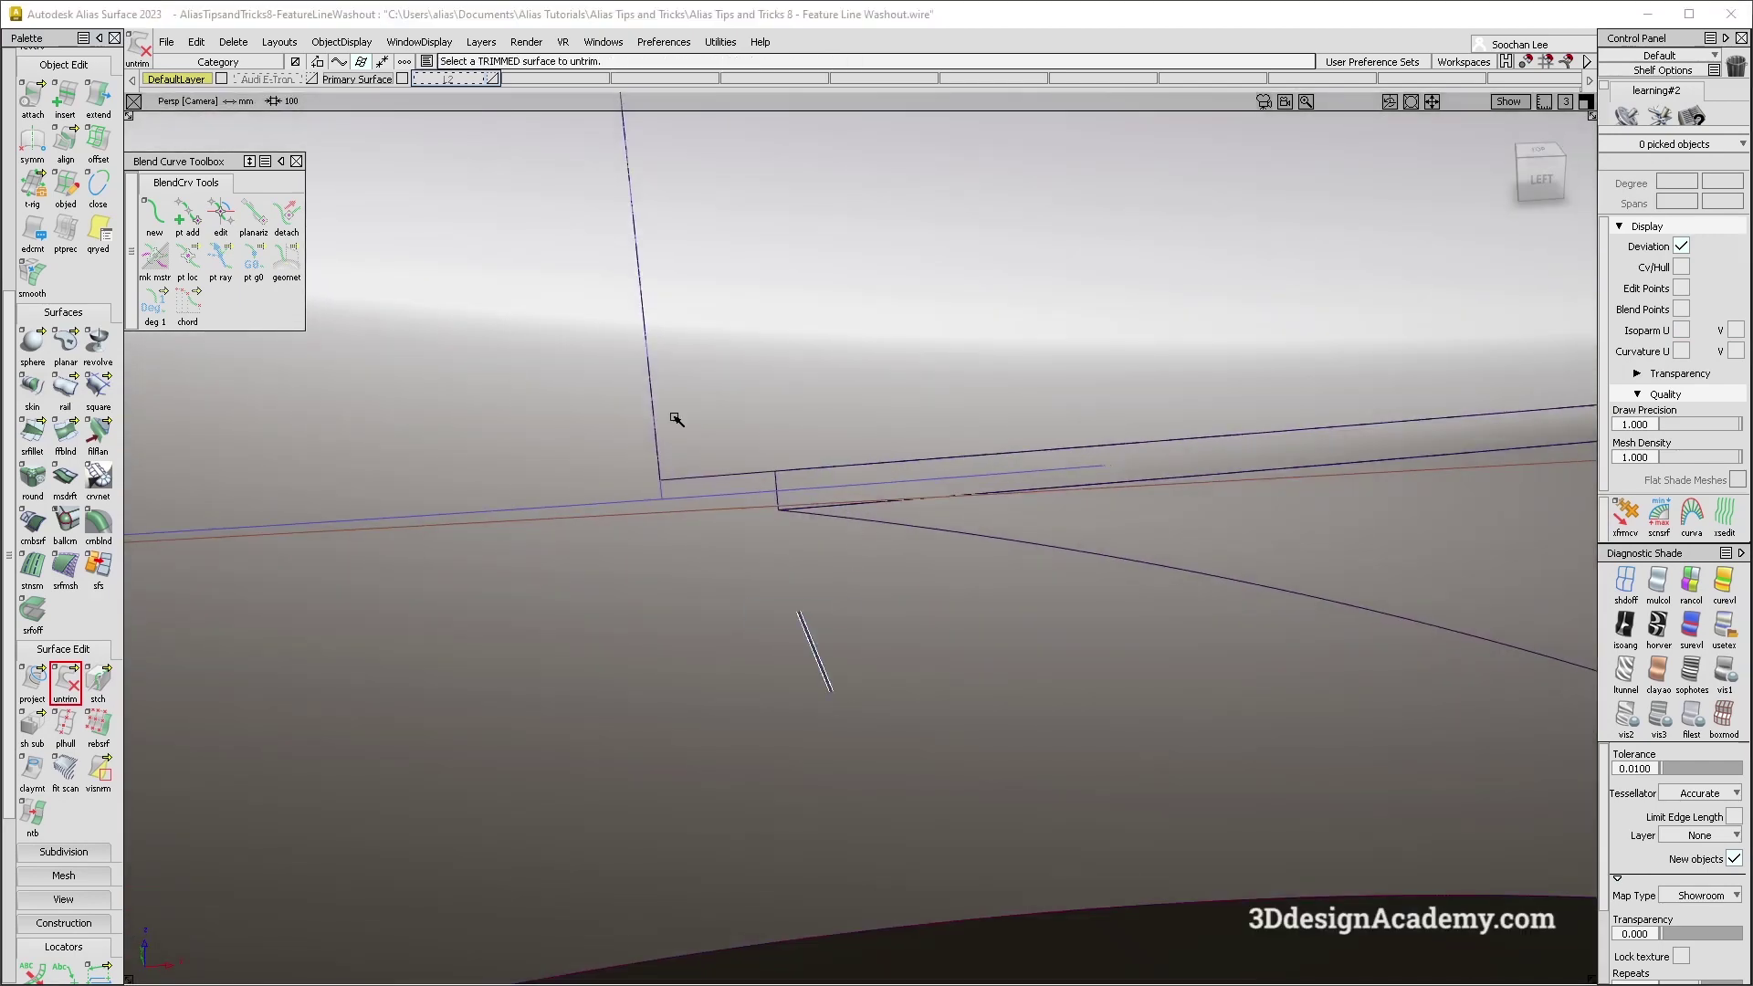
scroll(89, 167, up, 6)
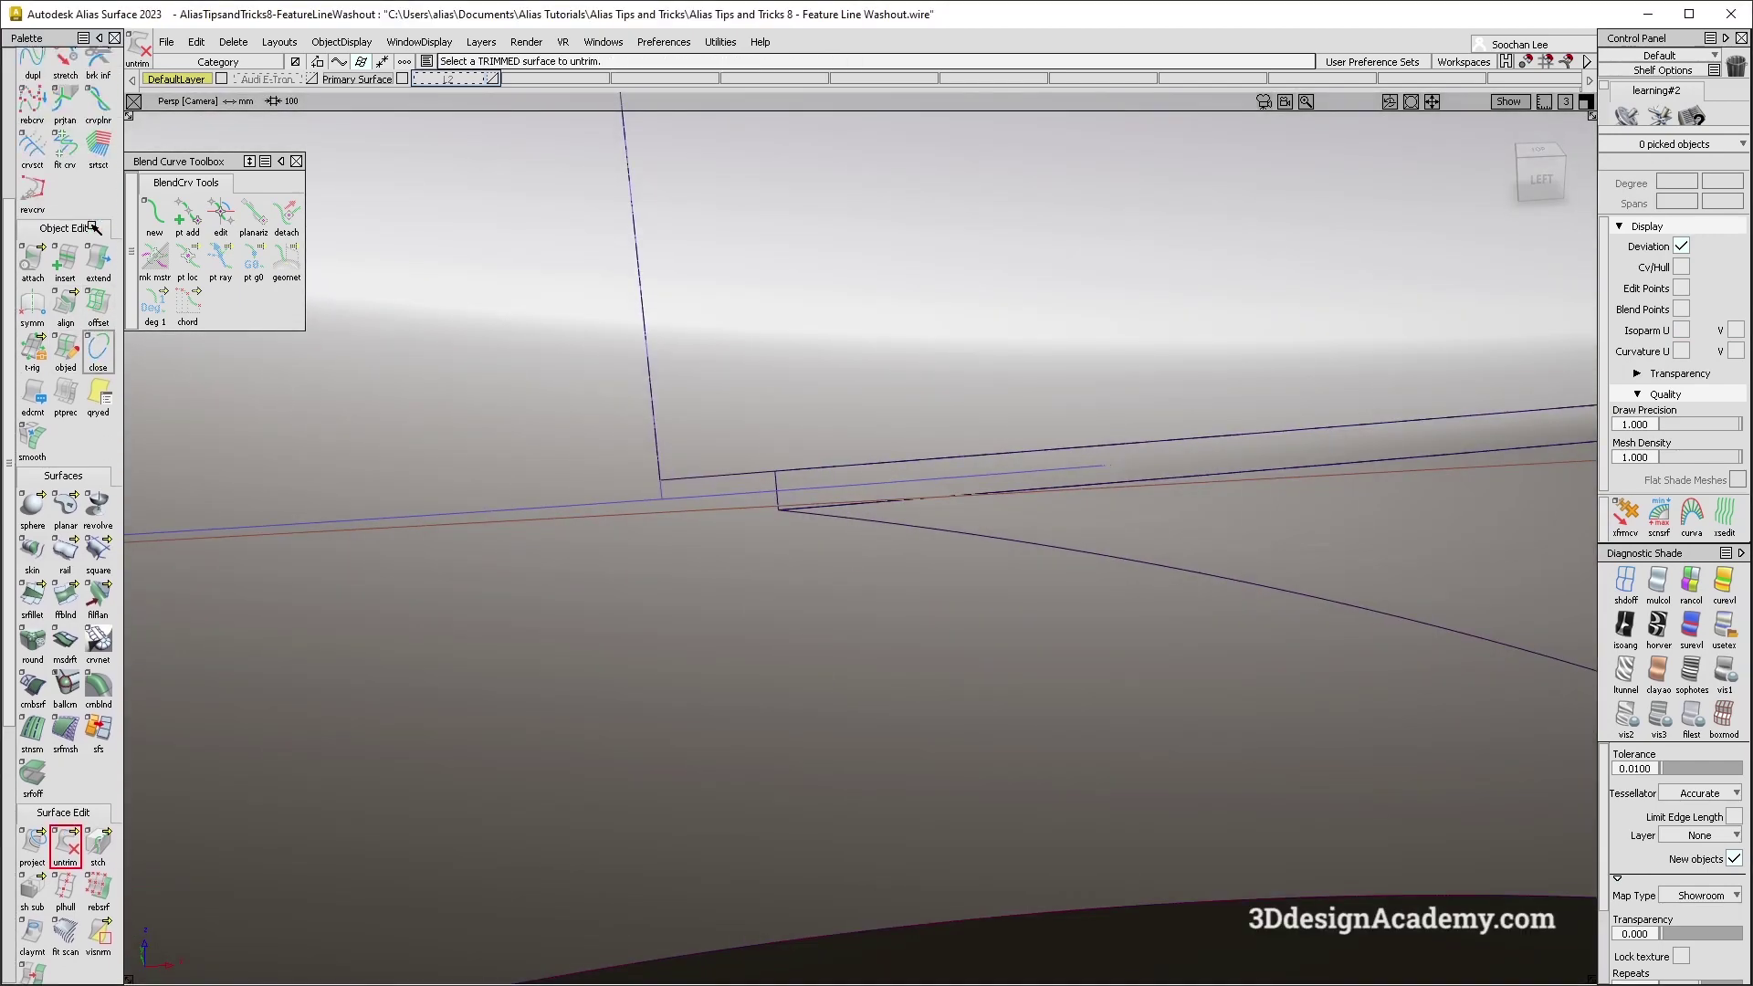
scroll(89, 177, up, 3)
click(65, 149)
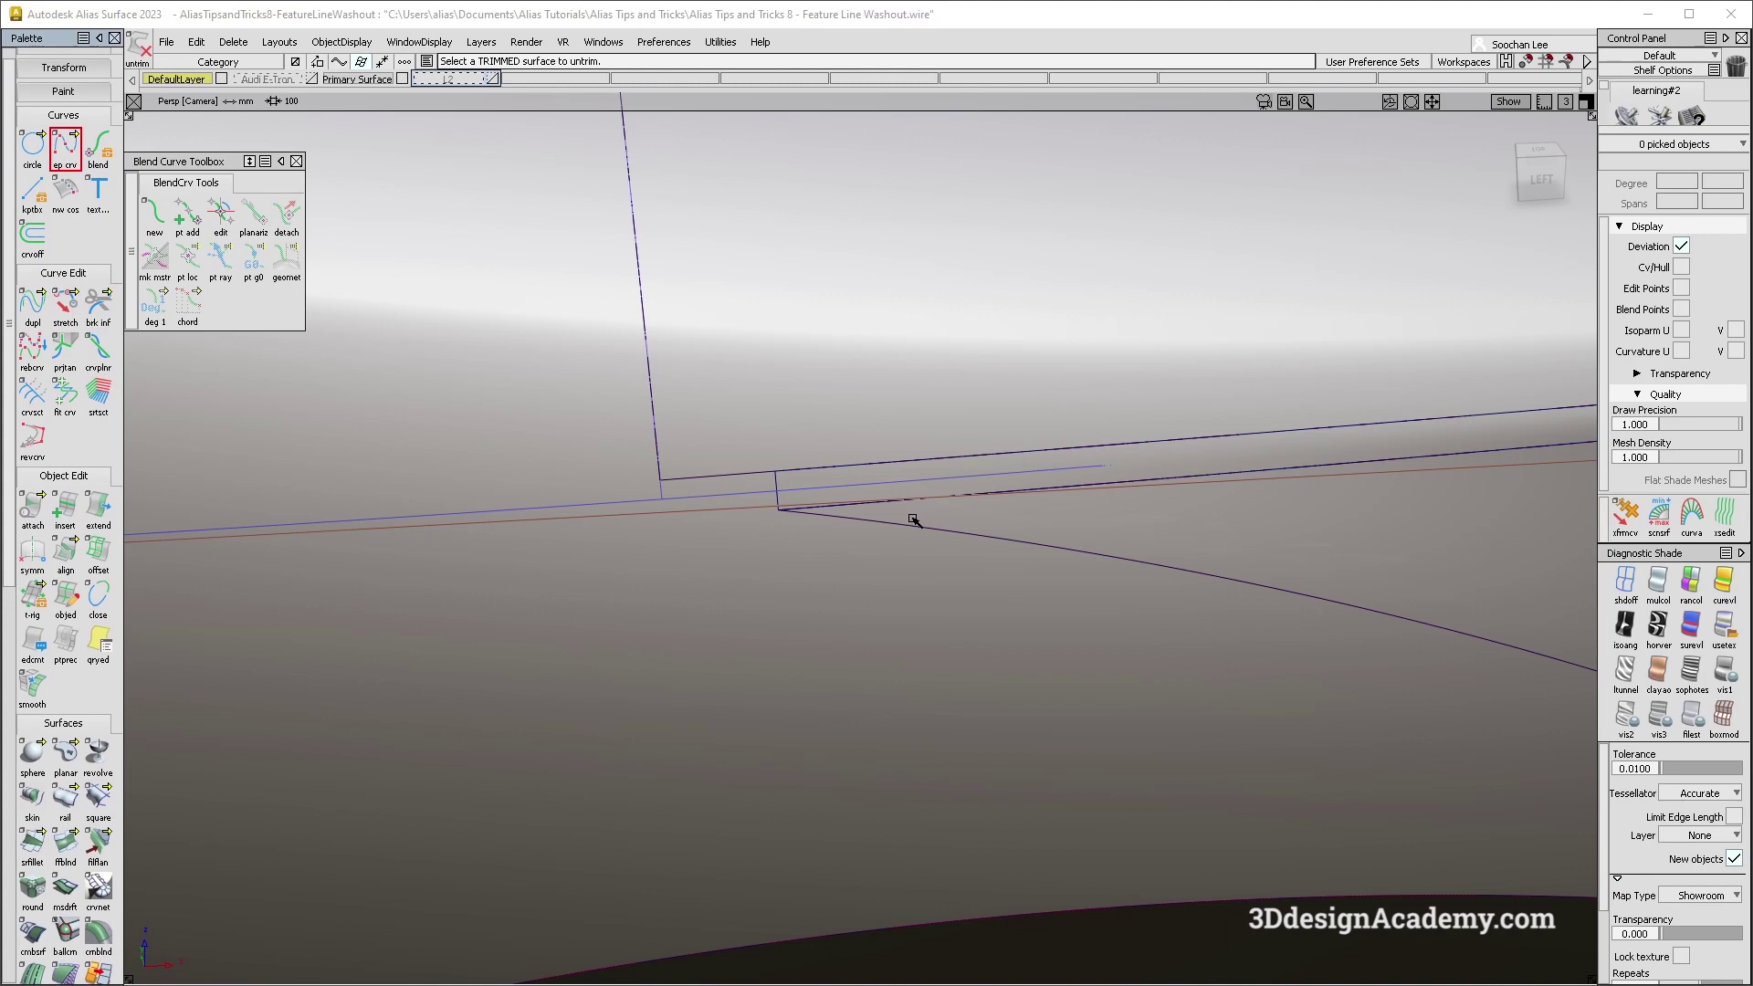
alt+shift+scroll(782, 519, up, 3)
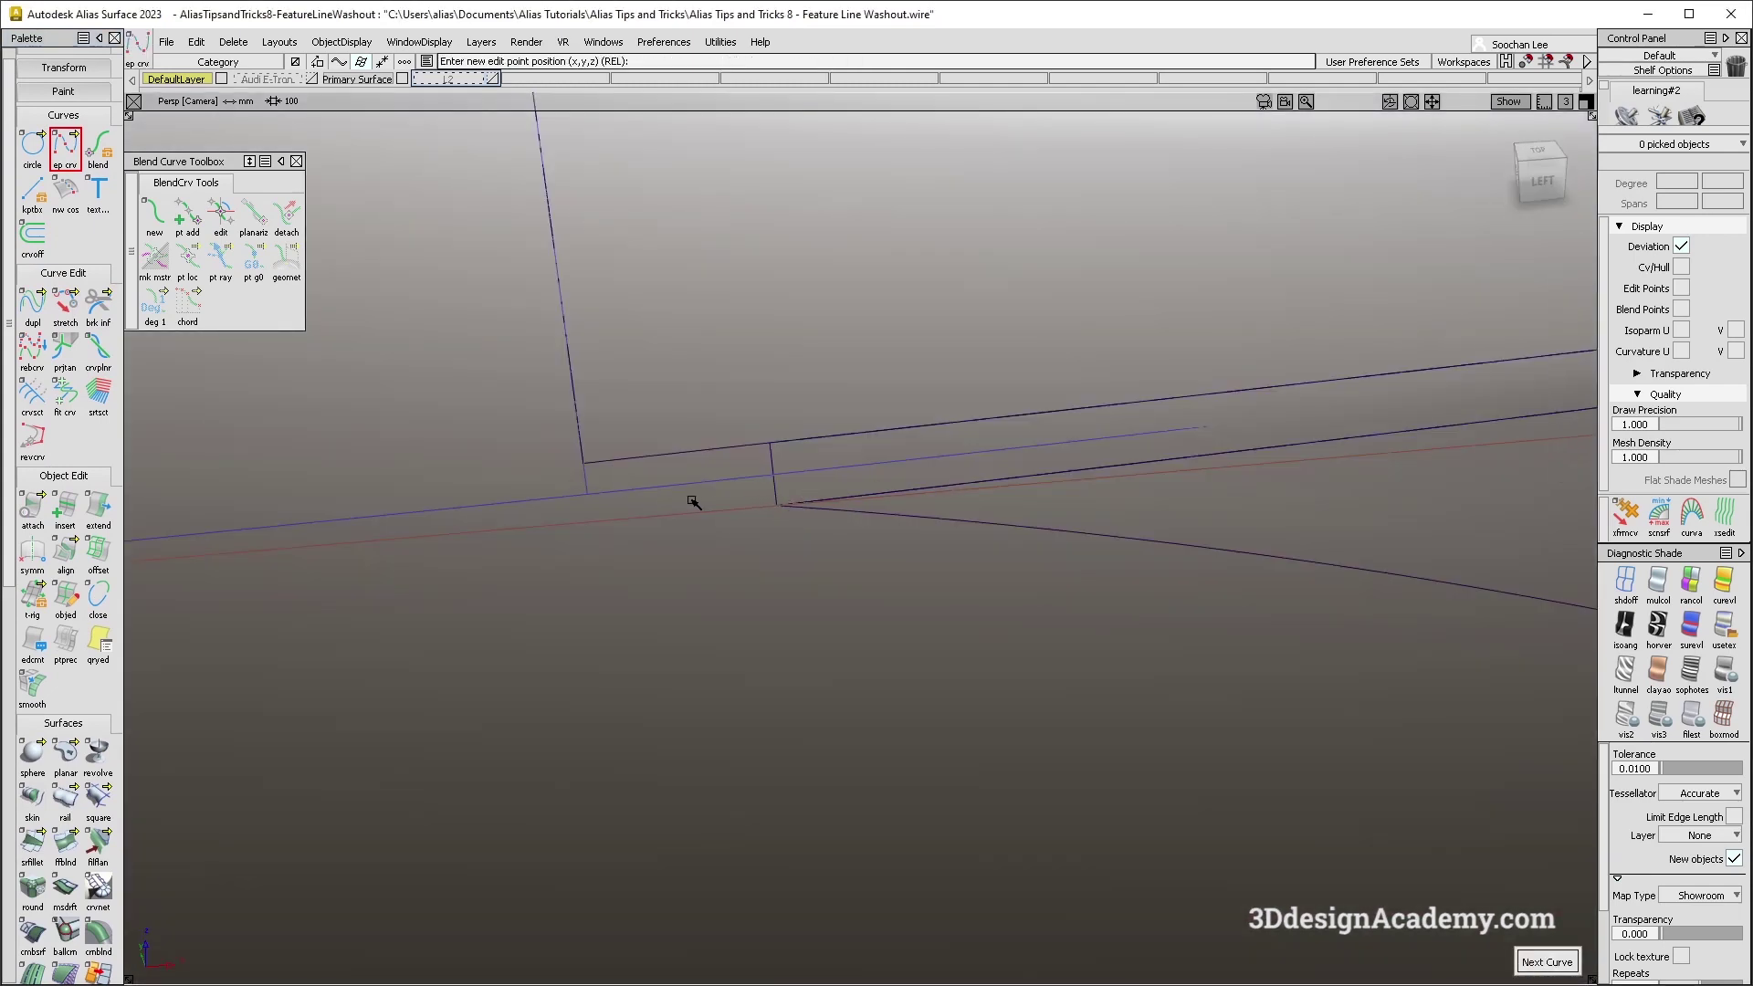
Extend the fillet's front end forward past the body surface's vertical trimmed edge as a separate patch, with Merge turned off.
double_click(97, 512)
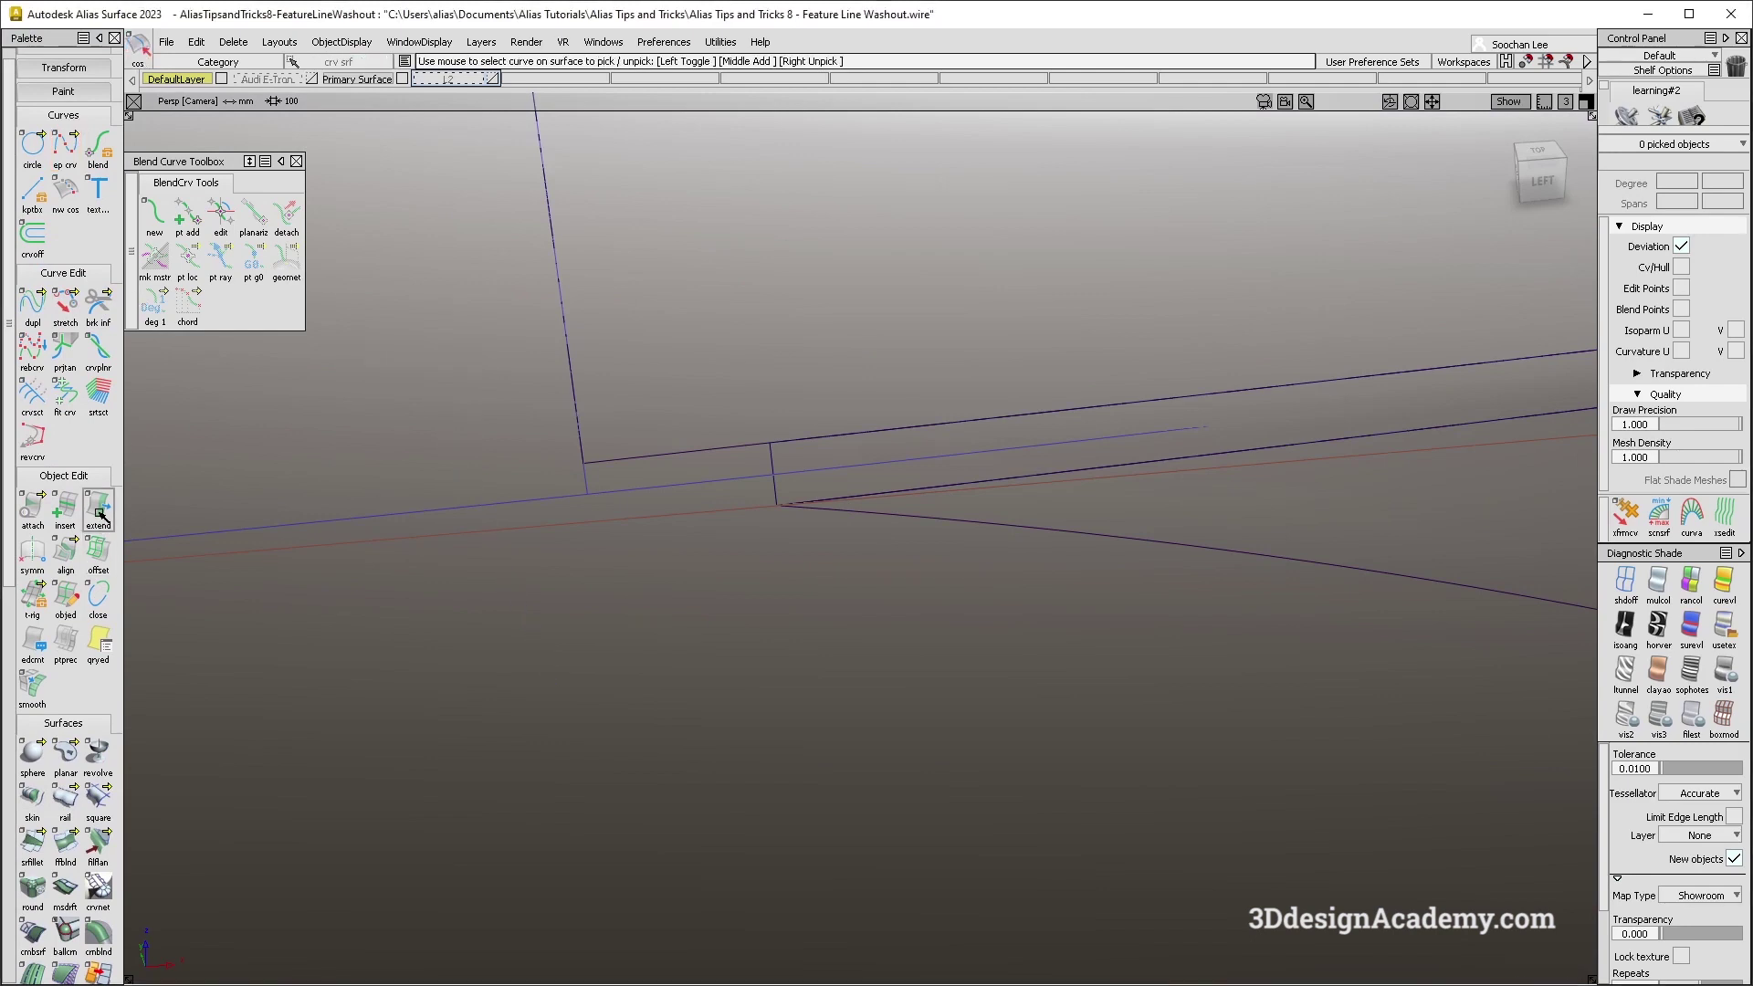
click(840, 408)
click(982, 603)
click(847, 491)
drag(760, 416, 556, 521)
Project the lower edge of the fillet extension patch onto the untrimmed body surface.
scroll(57, 868, down, 3)
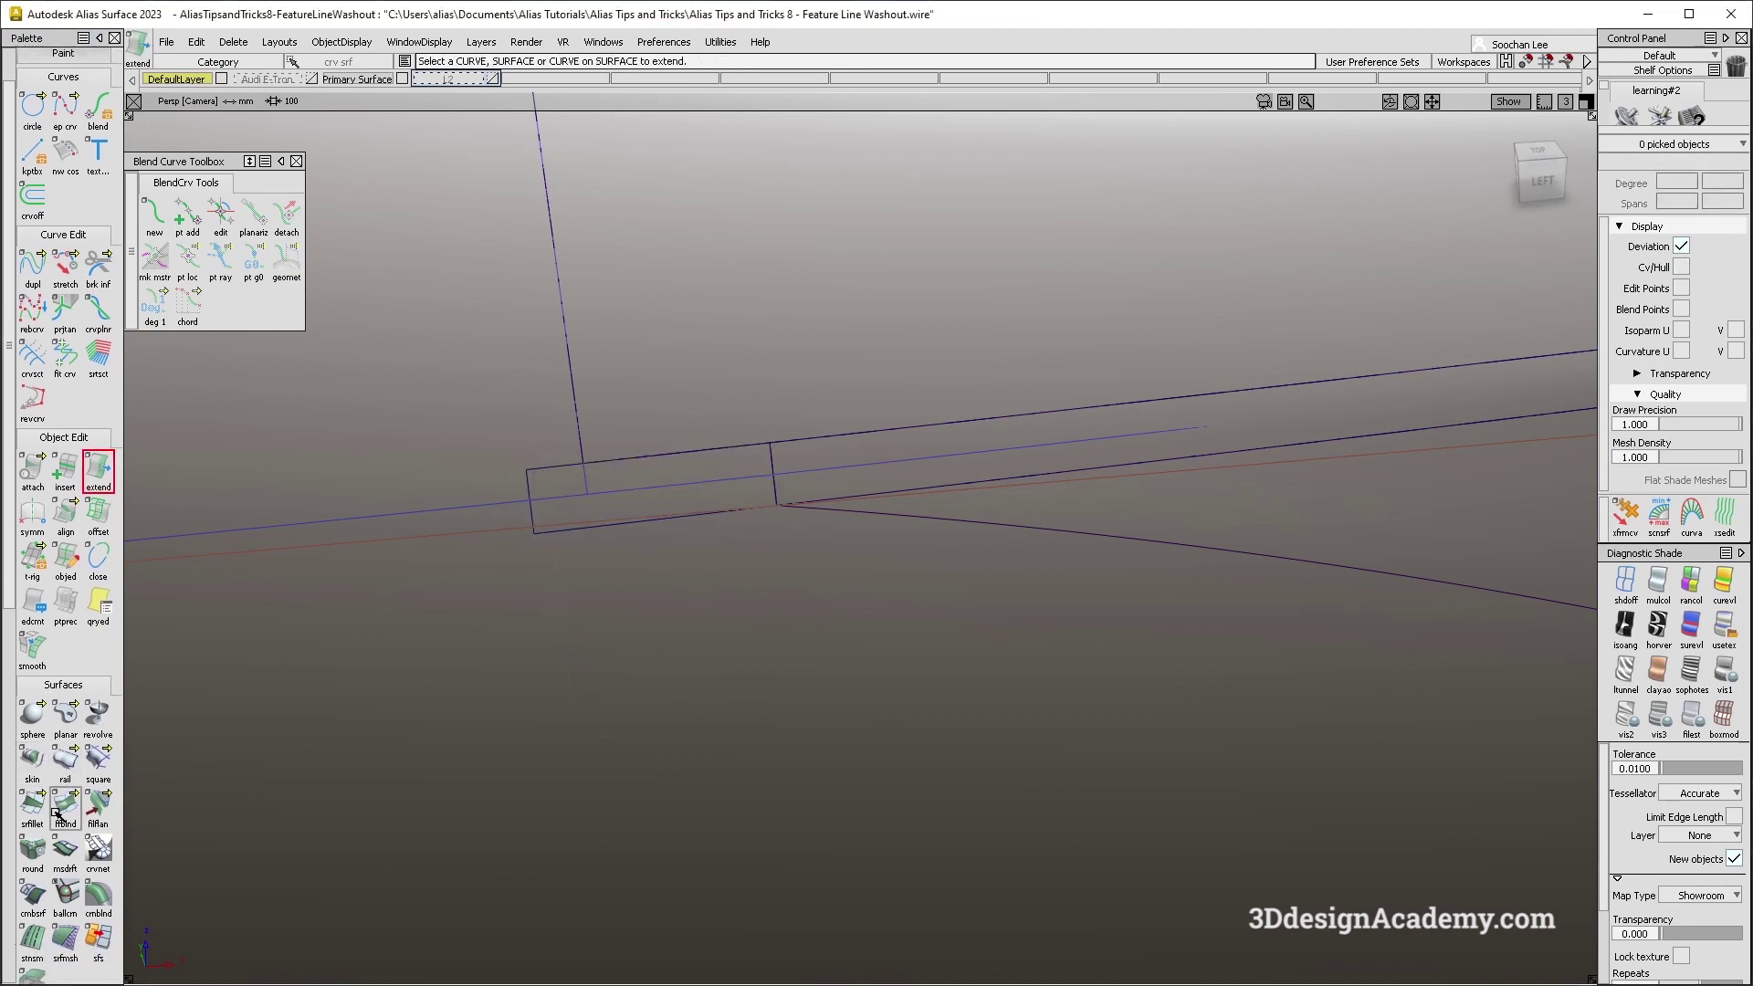
scroll(57, 868, down, 2)
click(32, 852)
click(618, 532)
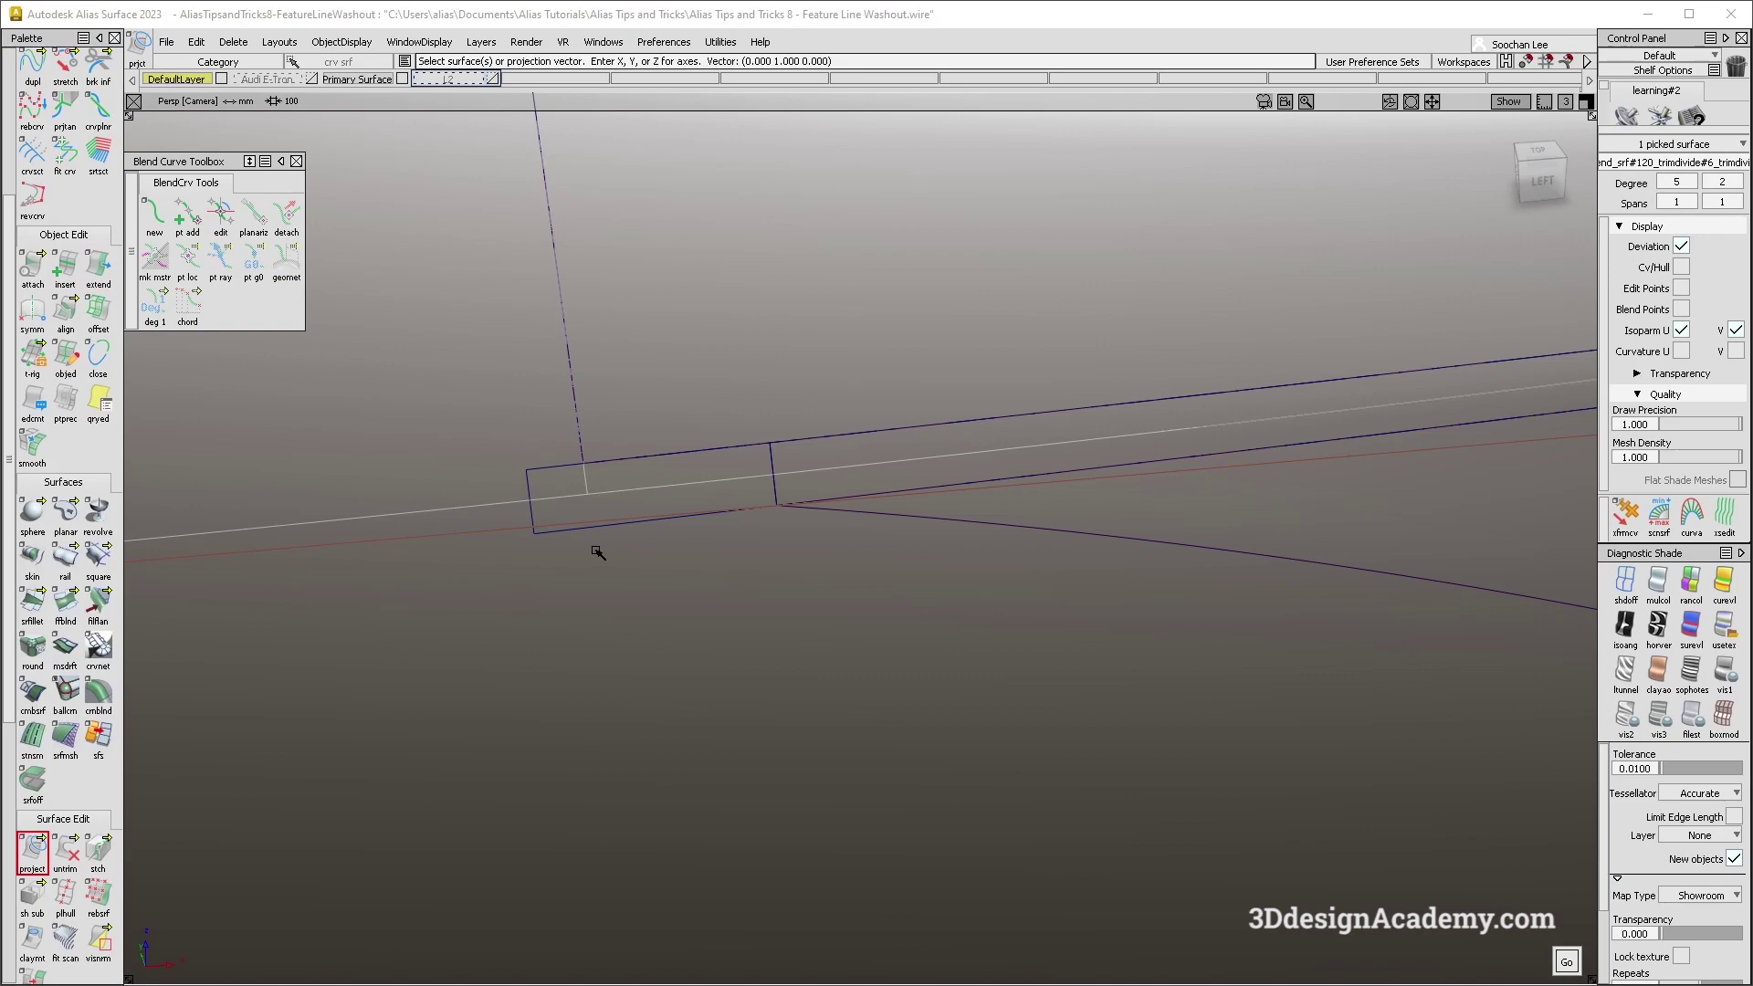
click(568, 536)
key(space)
Delete the fillet extension patch and the old feature-line curve on the body surface.
mouse_move(802, 638)
alt+shift+mouse_down()
mouse_move(801, 591)
mouse_move(802, 626)
alt+shift+mouse_up()
ctrl+shift+drag(556, 524, 528, 490)
click(528, 490)
key(Delete)
key(Return)
ctrl+shift+drag(735, 533, 680, 489)
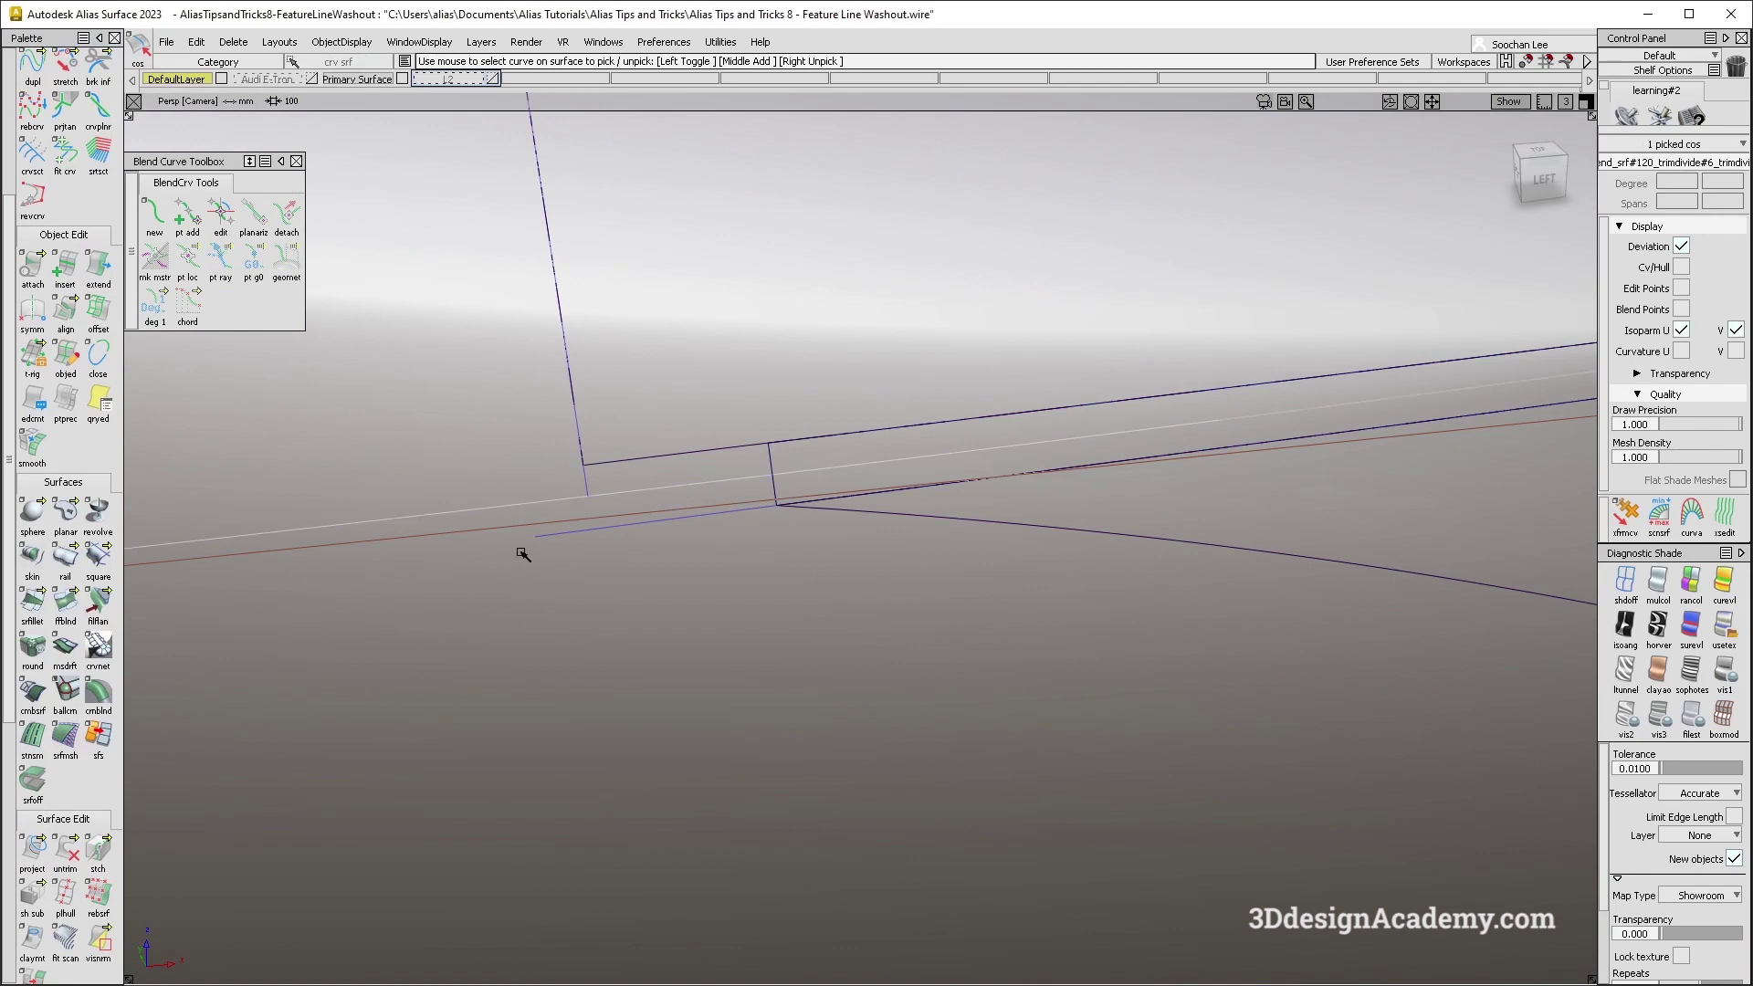
Extend the vertical curve on surface down to the projected edge curve, using Trim with Extend set to Selected.
click(65, 849)
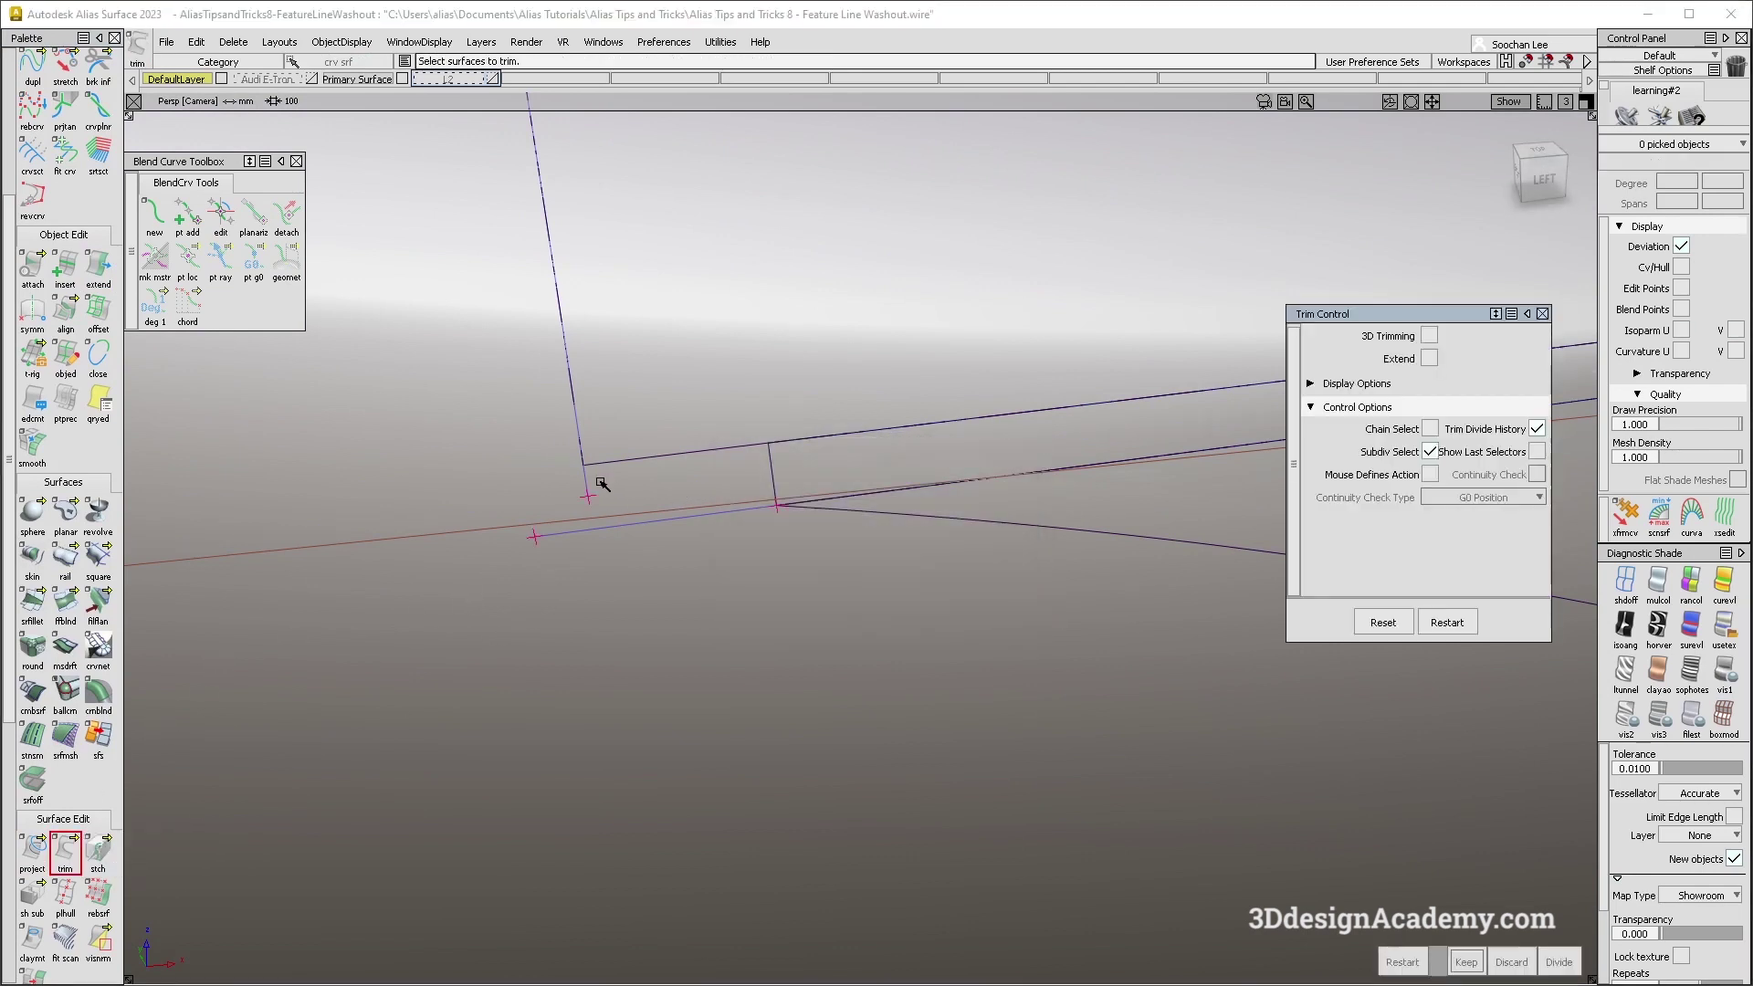
click(1430, 358)
click(1476, 380)
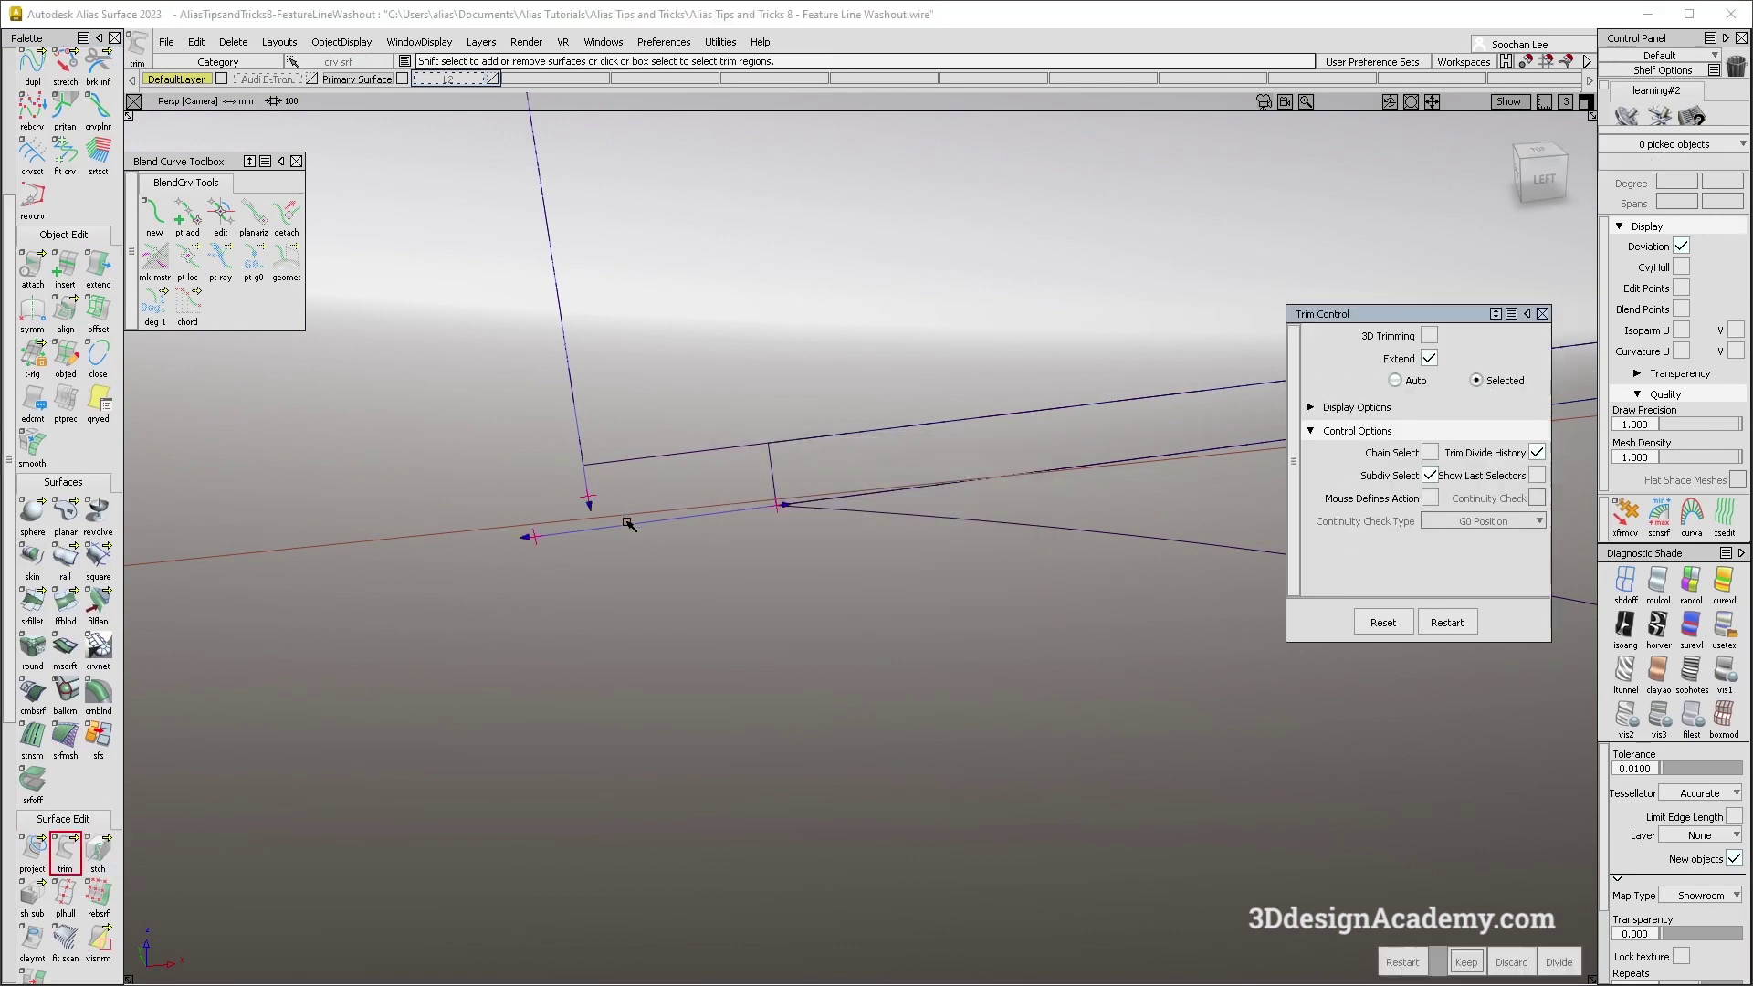
ctrl+shift+drag(759, 704, 694, 462)
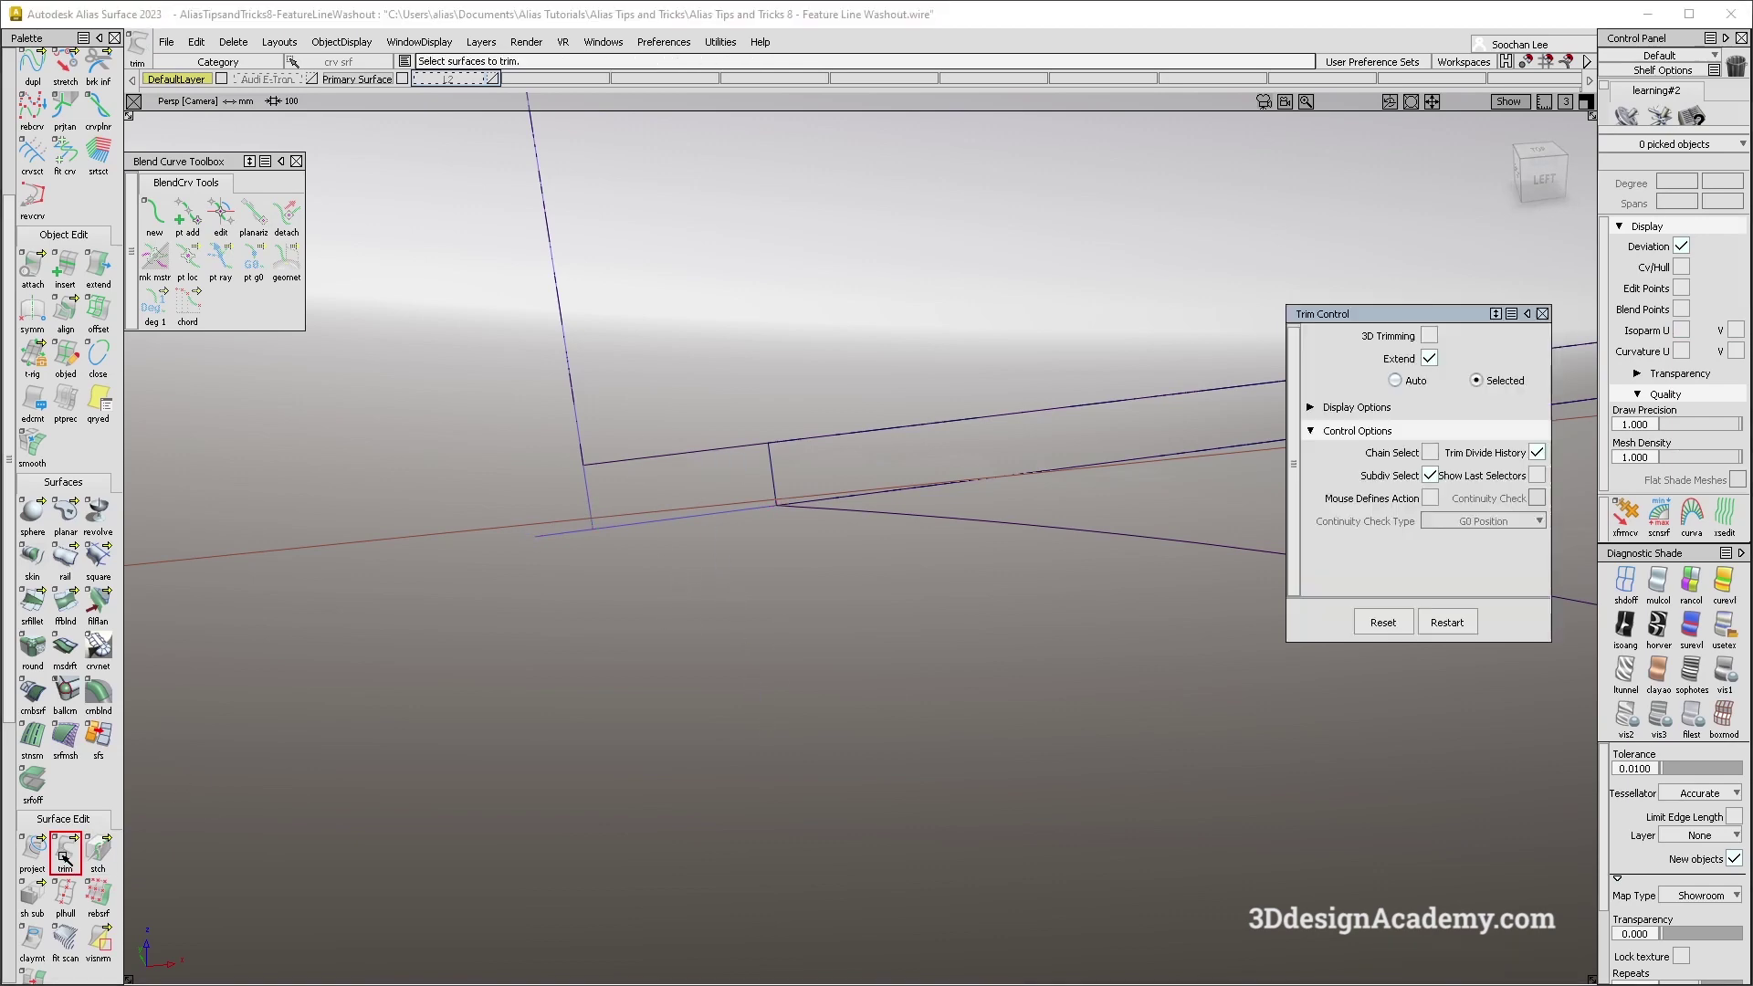
Project the washout surface's front edge onto the body surface above the wheel arch.
click(33, 851)
click(917, 509)
click(921, 516)
alt+shift+right_drag(921, 515, 1071, 542)
key(space)
ctrl+shift+drag(758, 771, 708, 539)
Trim the body surface, keeping the region outside the four-sided opening at the fillet's front end.
click(65, 851)
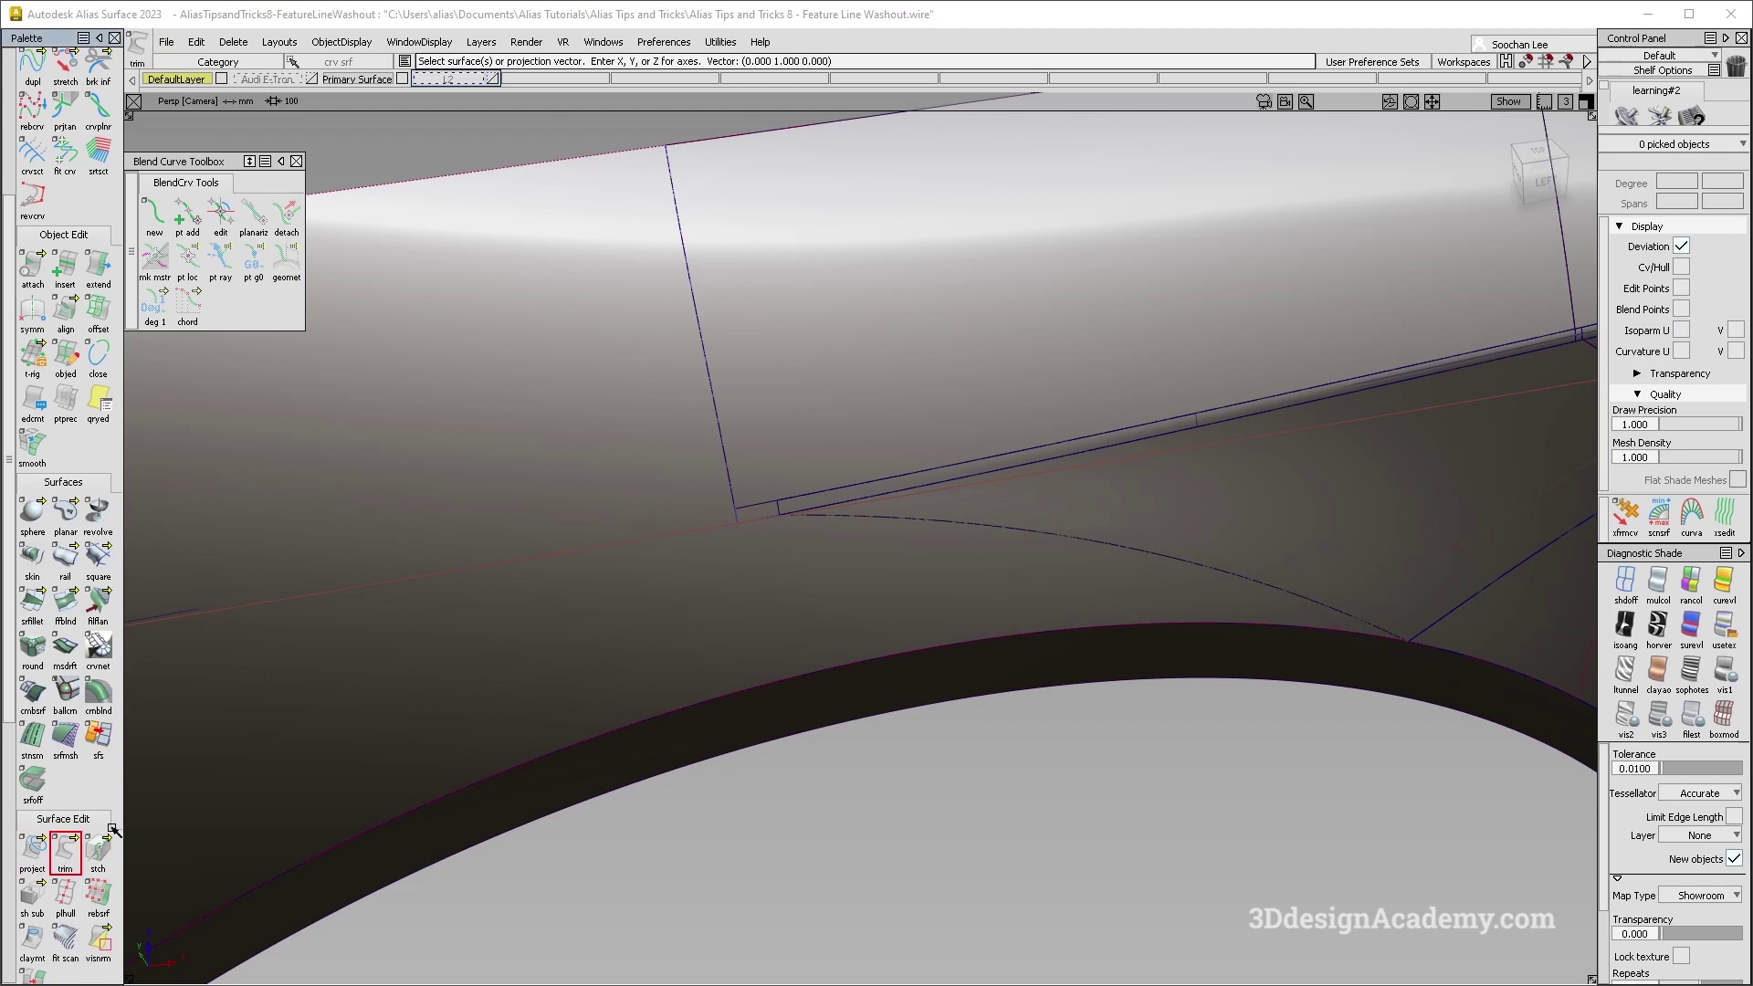
click(792, 548)
key(space)
alt+shift+right_drag(787, 501, 763, 508)
alt+shift+drag(763, 509, 805, 583)
Hide the construction curves running along the feature line.
ctrl+shift+drag(805, 583, 580, 316)
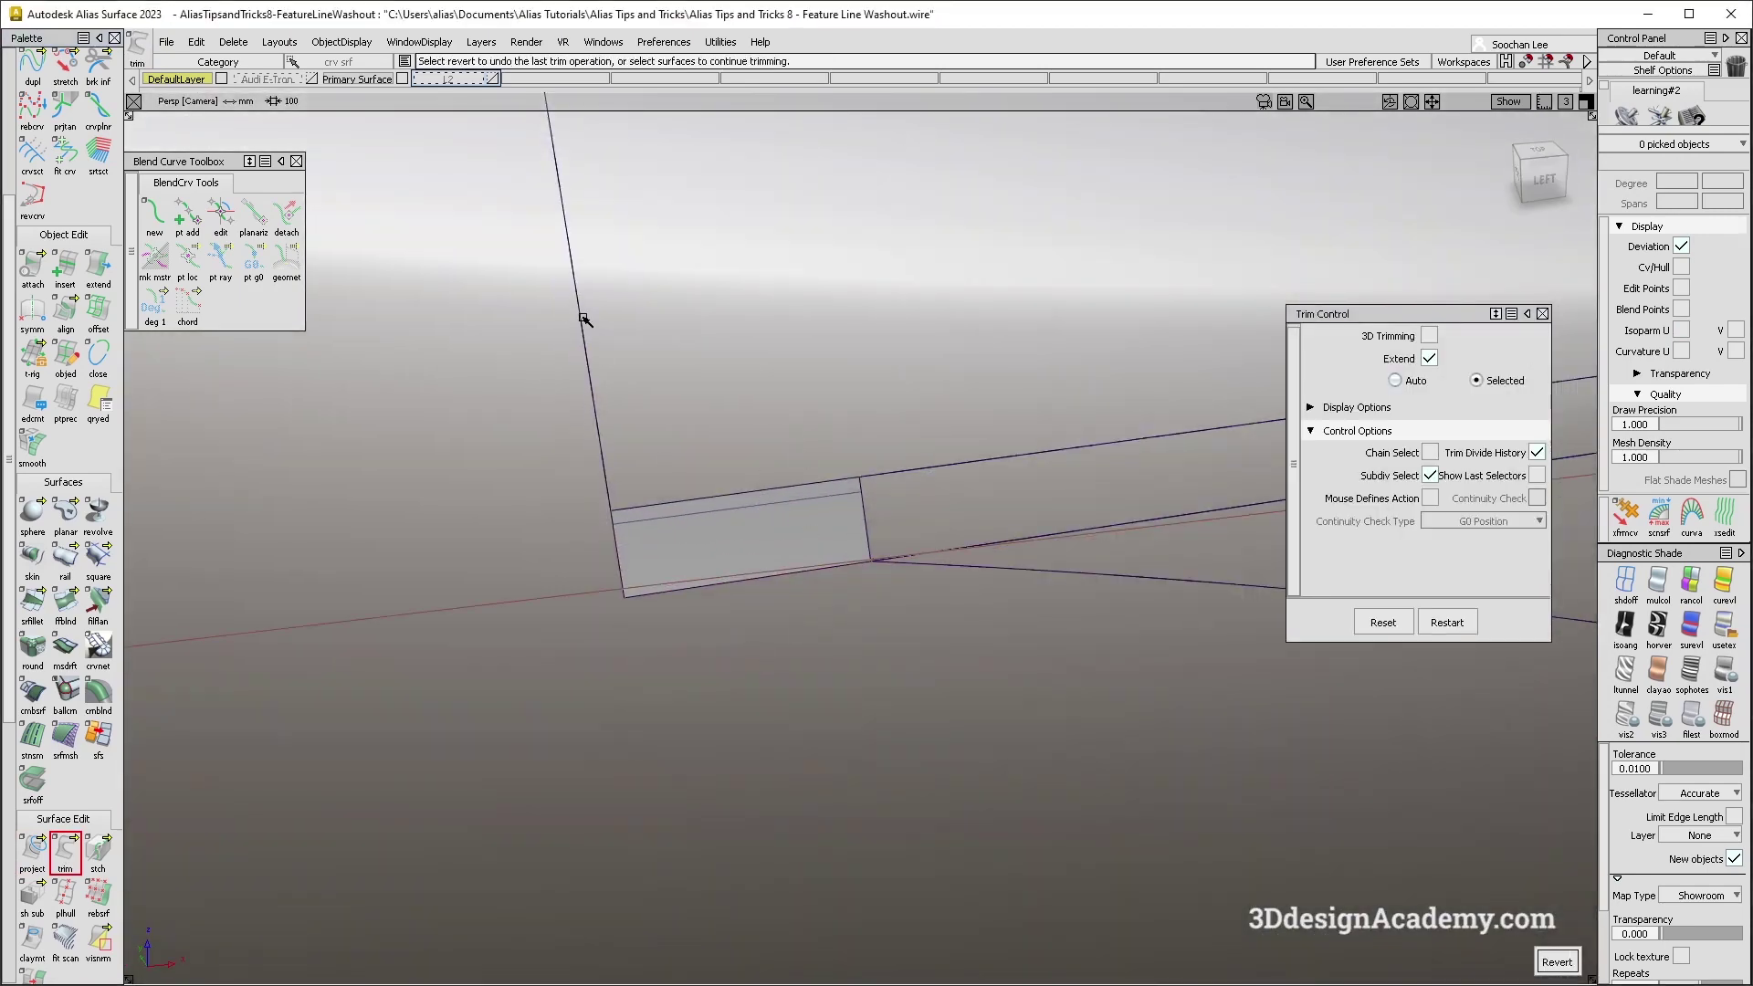
click(342, 42)
click(365, 261)
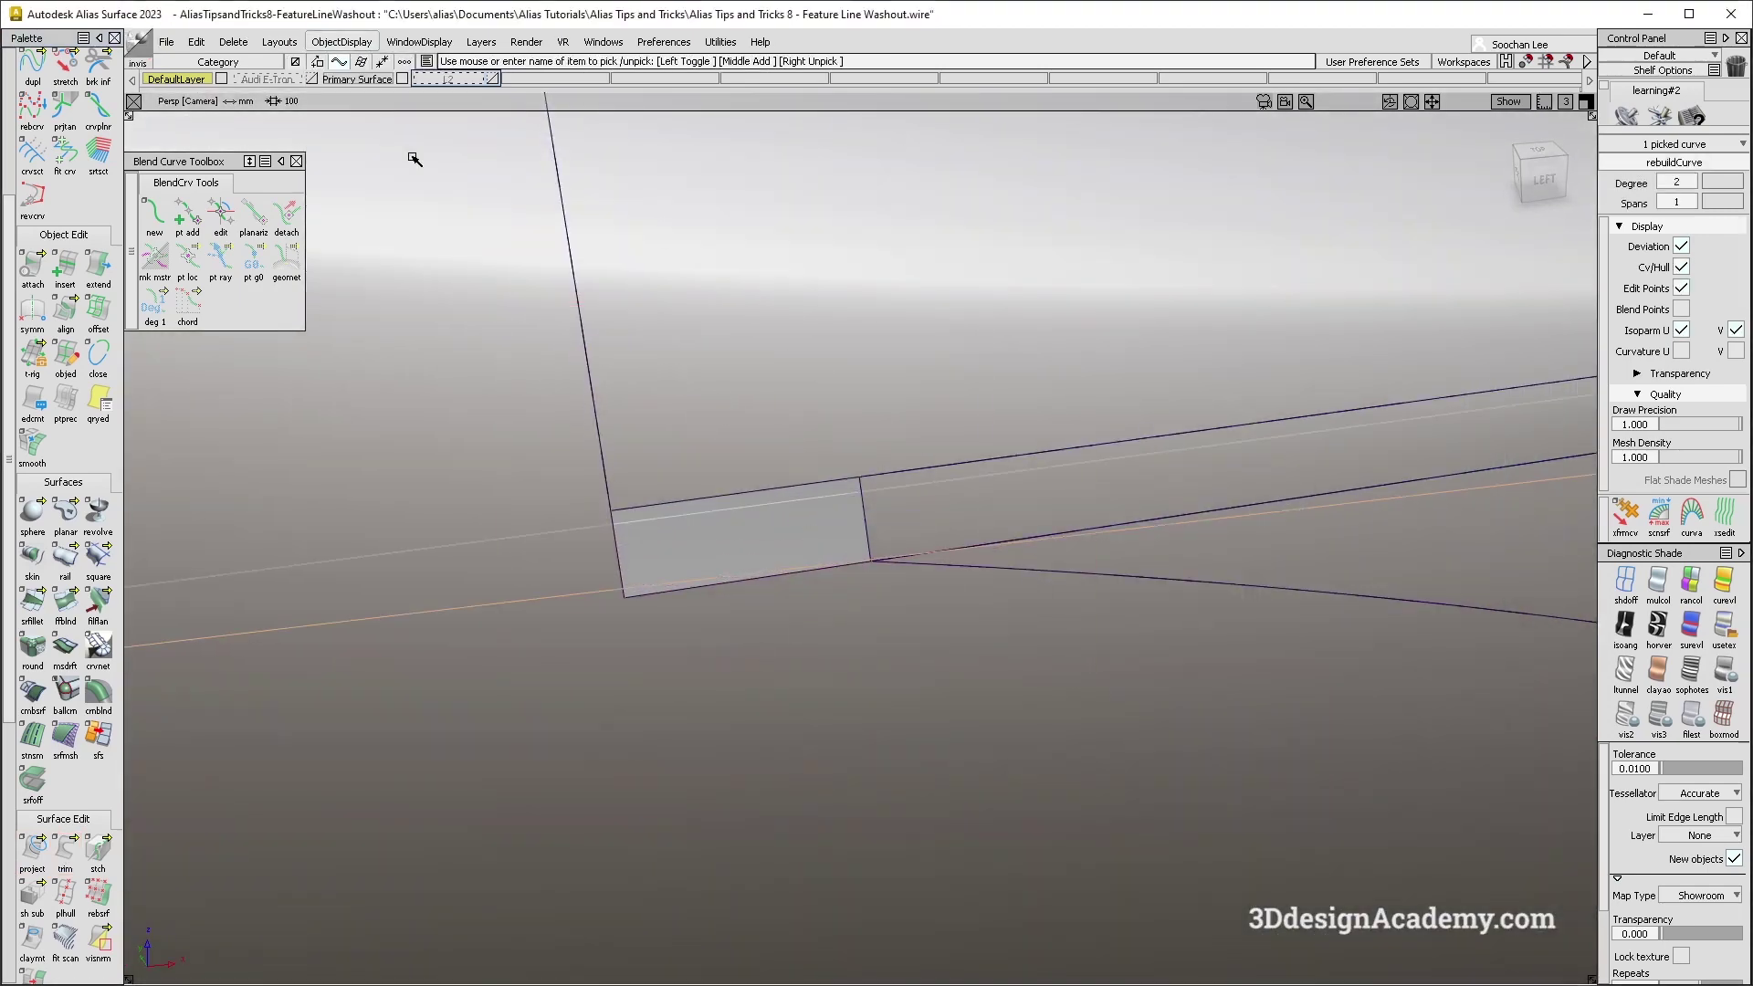
ctrl+shift+drag(665, 366, 602, 411)
Build a square surface across the four-sided opening between the body surface and the fillet's front end.
click(91, 561)
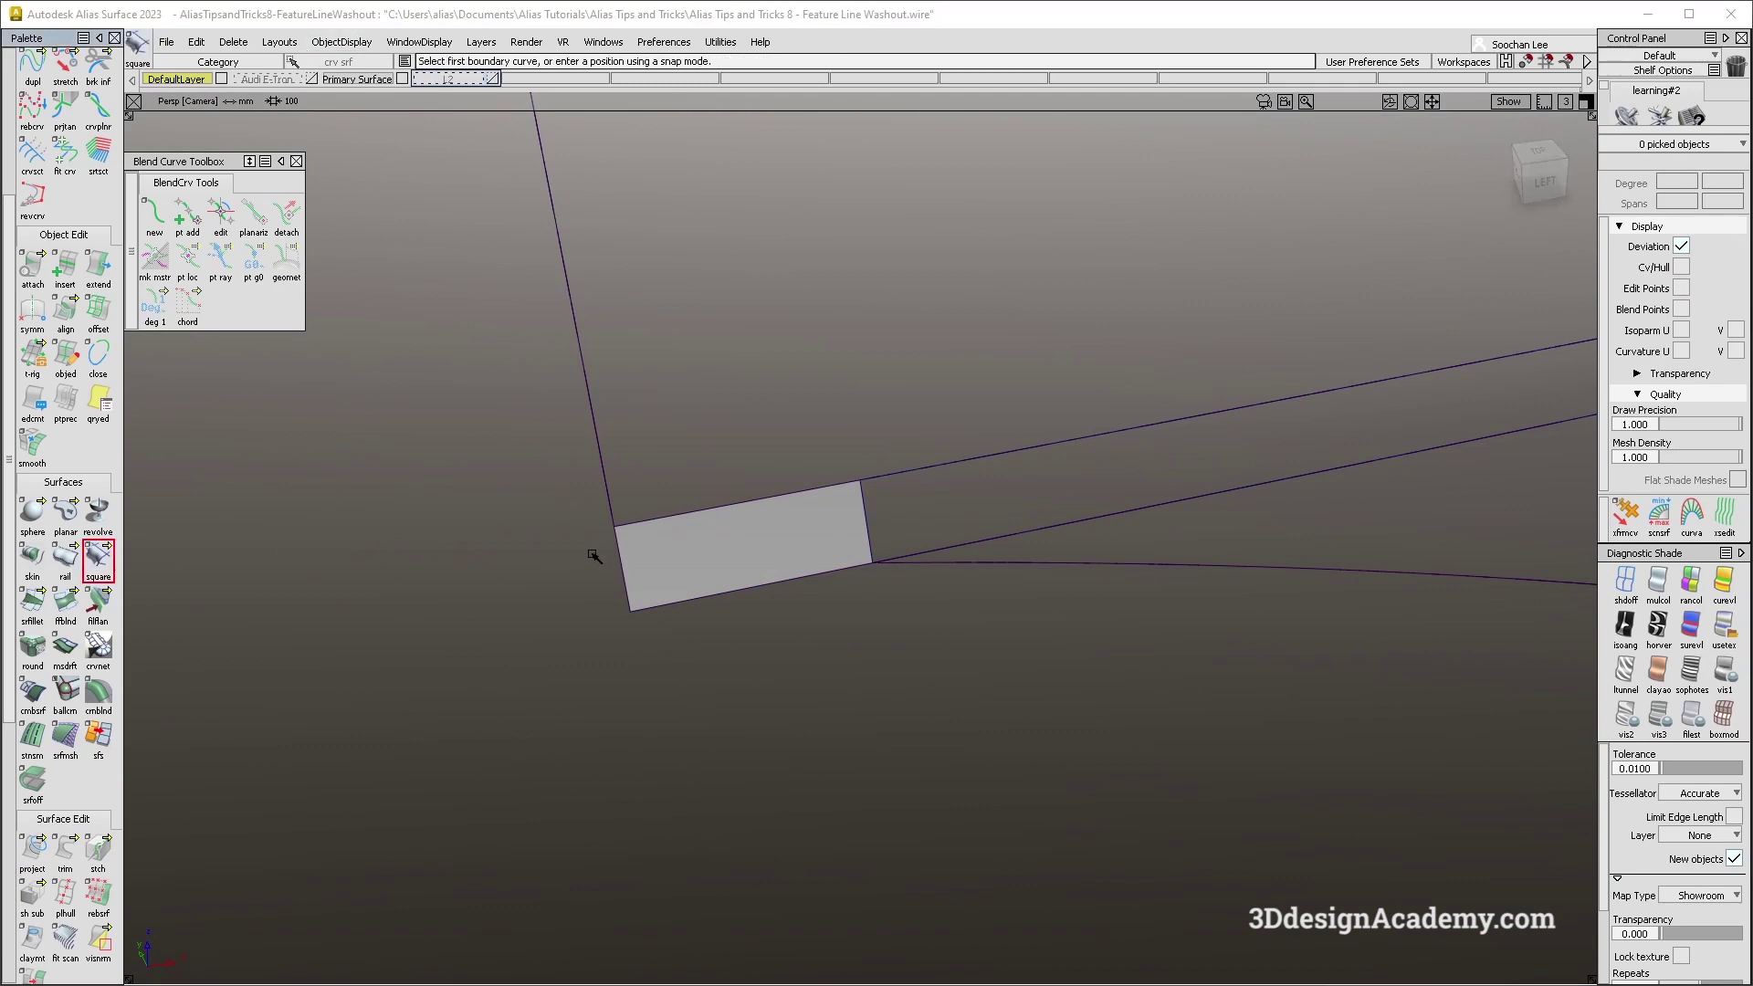
drag(577, 553, 669, 546)
click(850, 563)
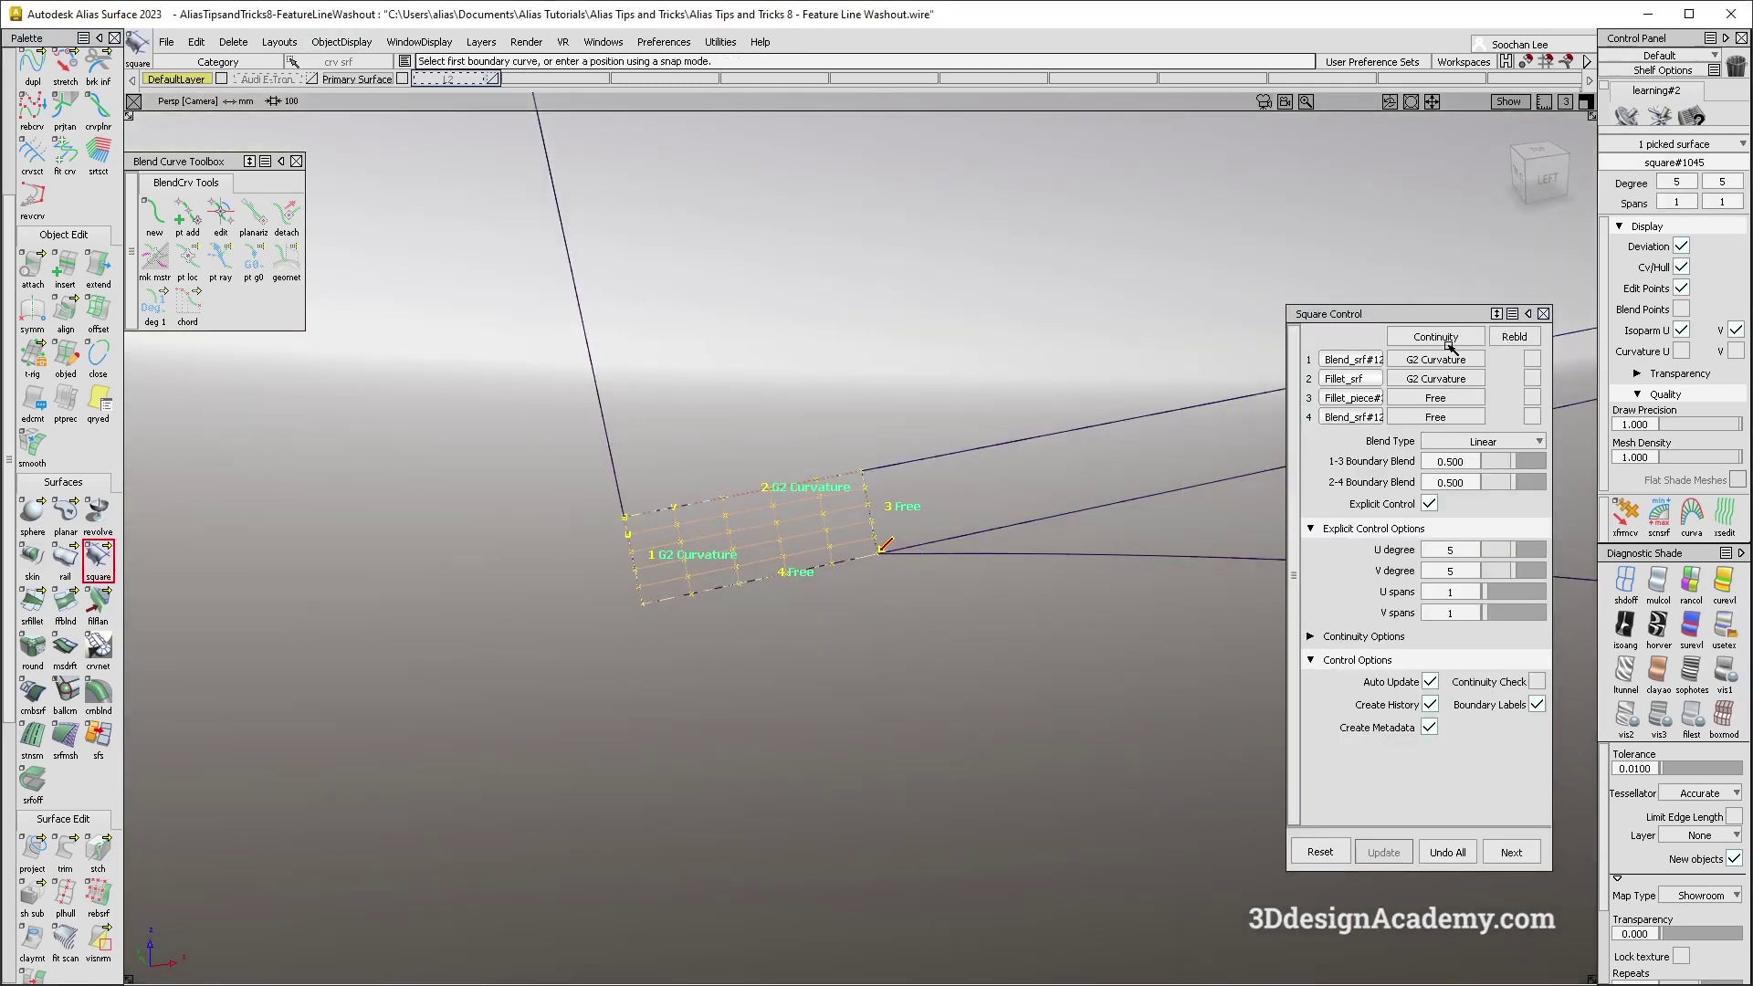
Set all four boundaries of the new square surface to G2 Curvature and inspect its corner at the washout tip.
click(1450, 346)
click(1447, 419)
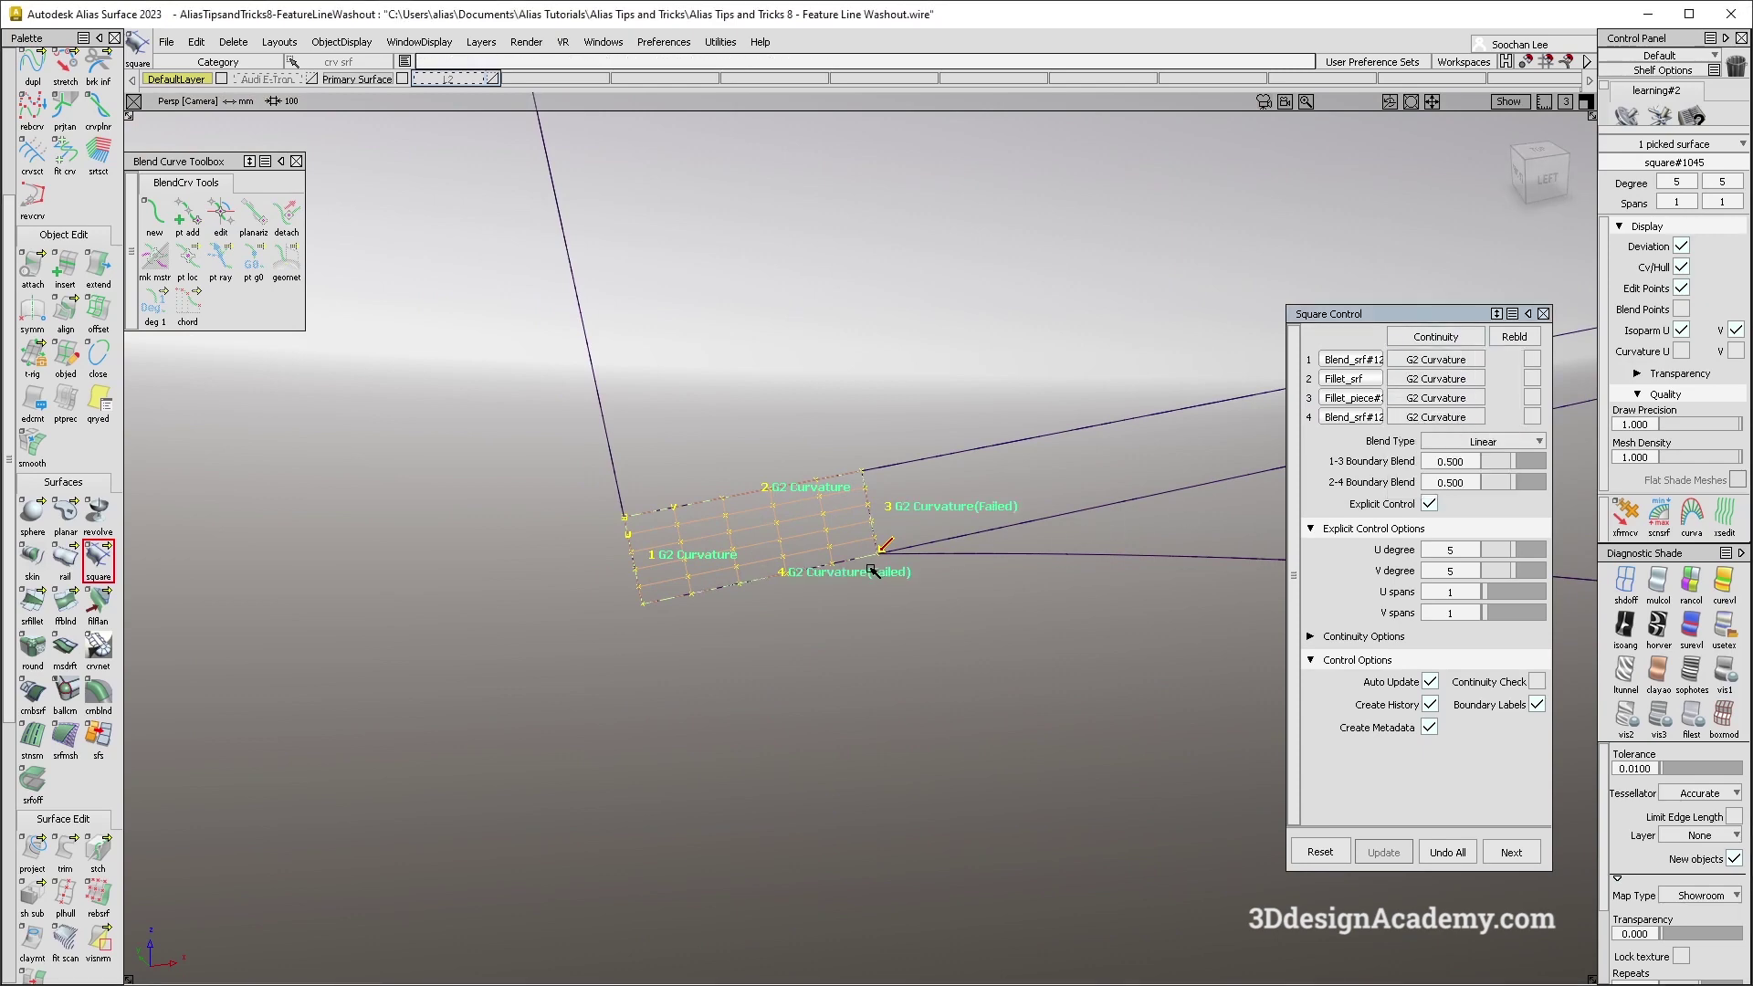
alt+shift+drag(880, 555, 832, 556)
alt+shift+right_drag(840, 562, 881, 621)
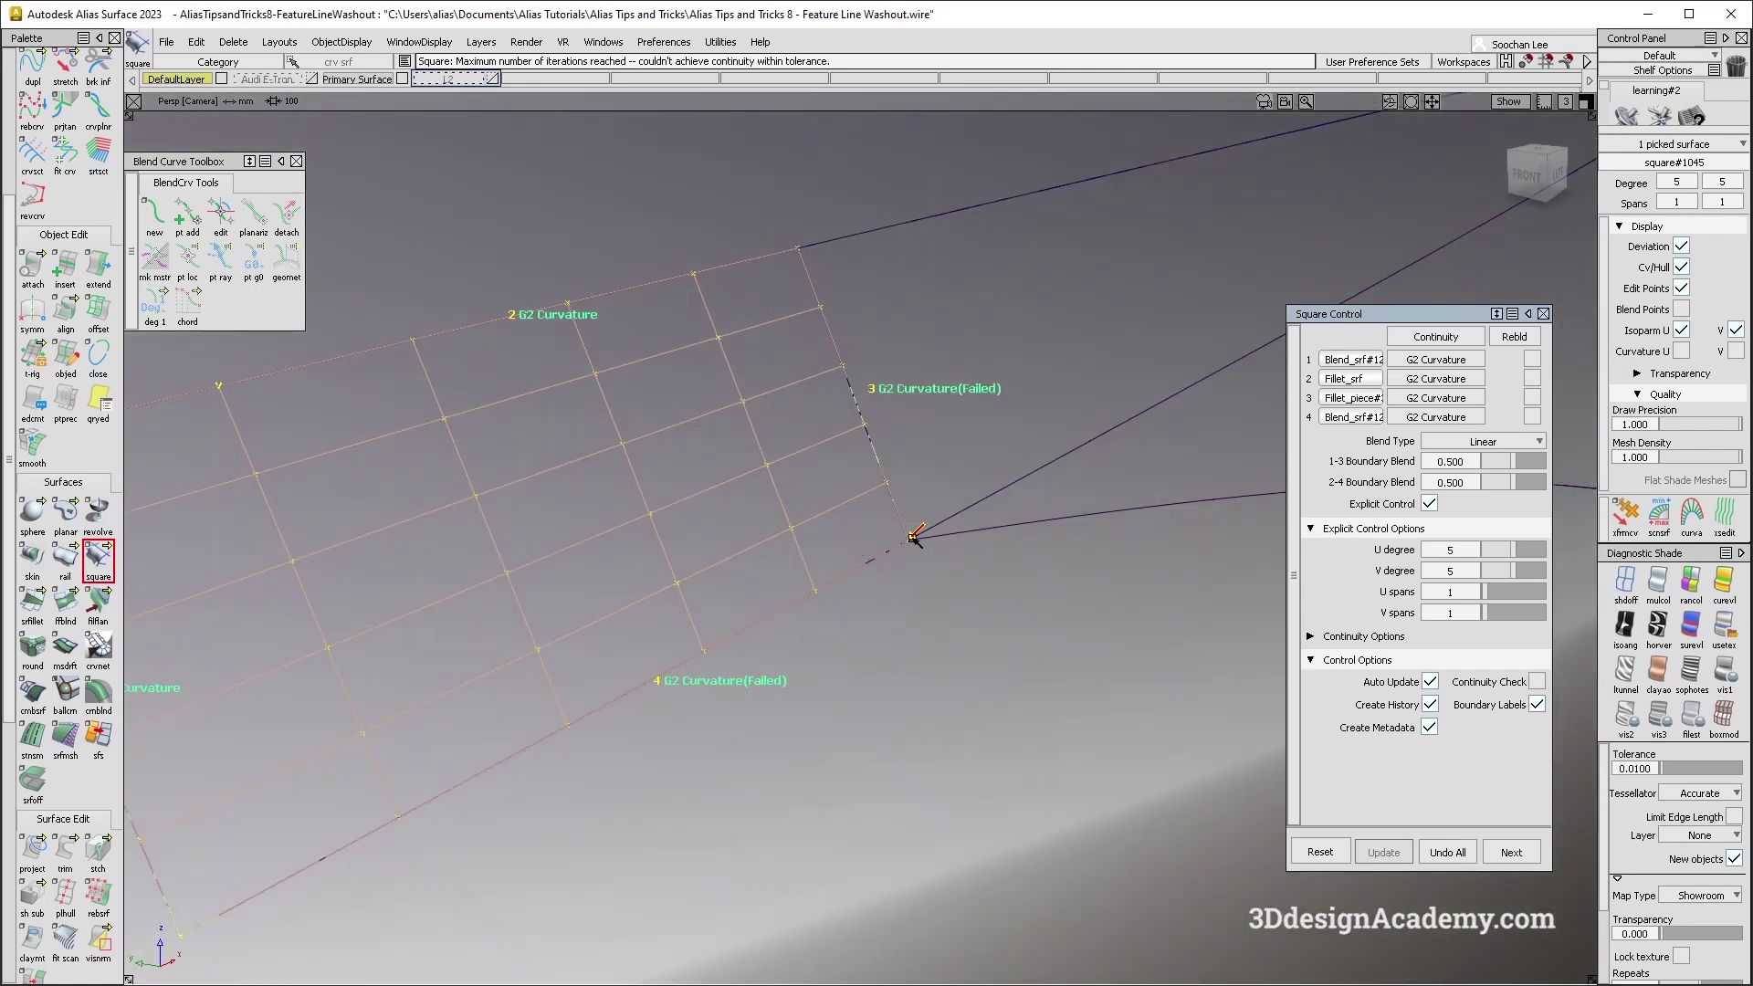
alt+shift+drag(915, 539, 861, 577)
alt+shift+right_drag(405, 563, 366, 525)
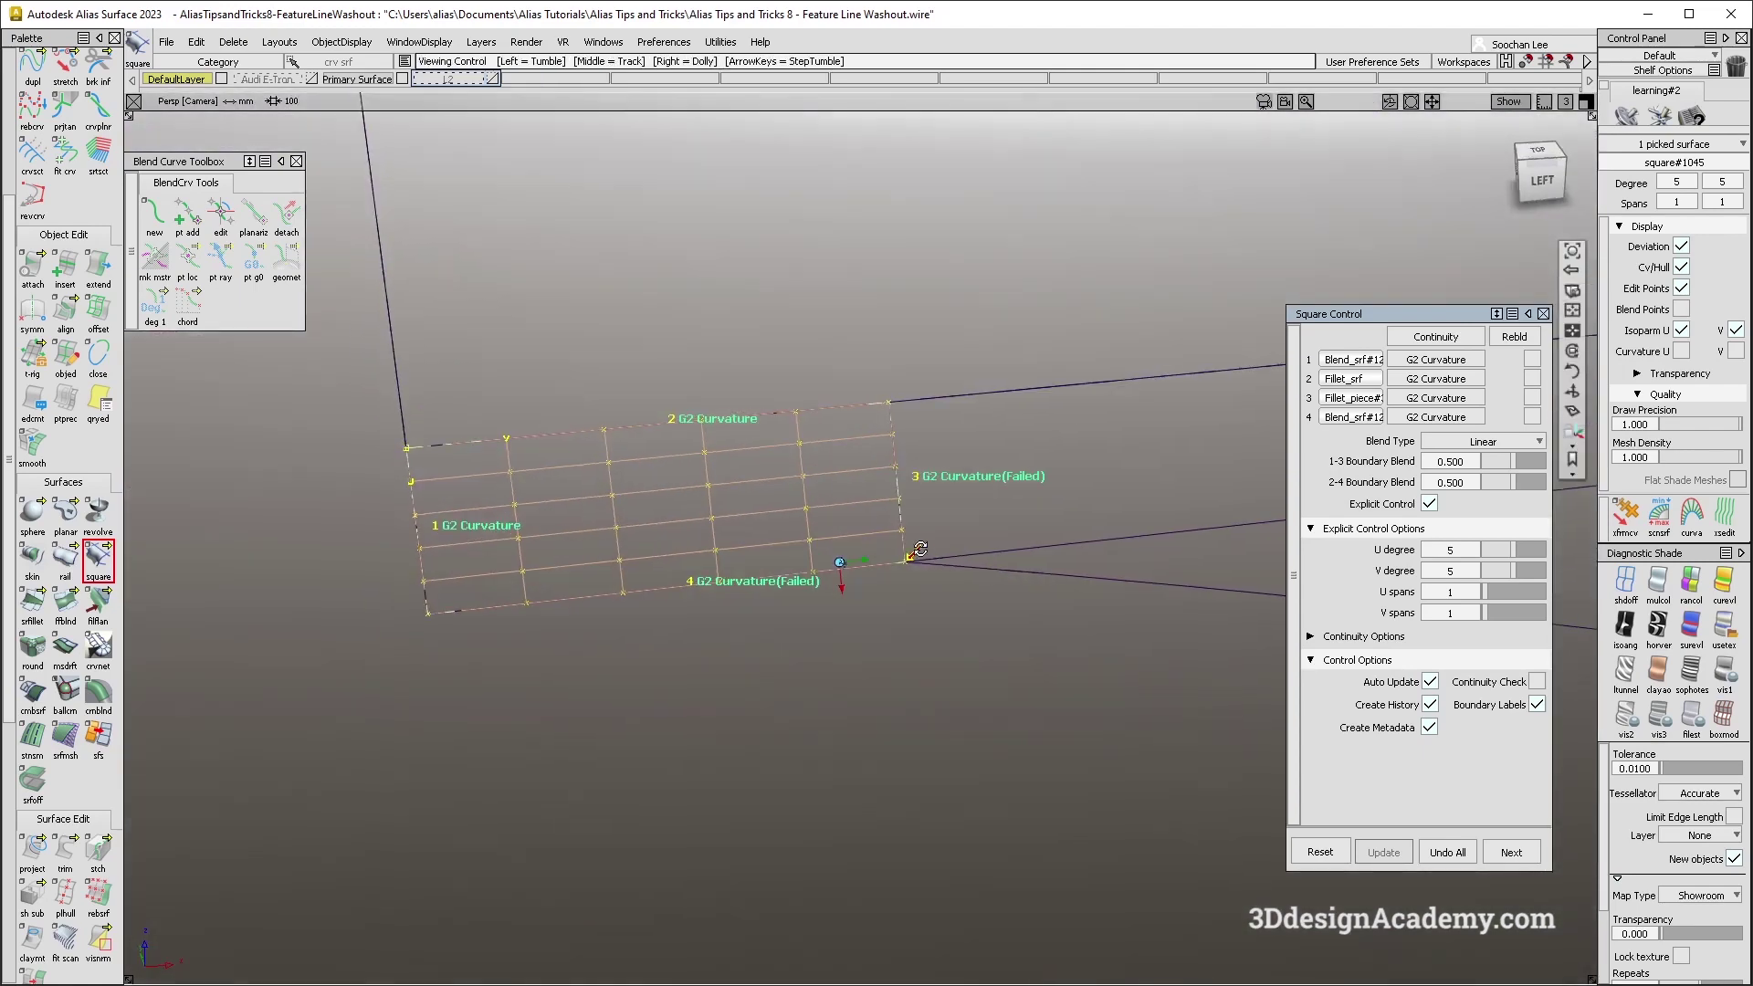
Check the curvature continuity along all four edges of the square surface against the neighbouring surfaces.
alt+shift+drag(813, 557, 649, 617)
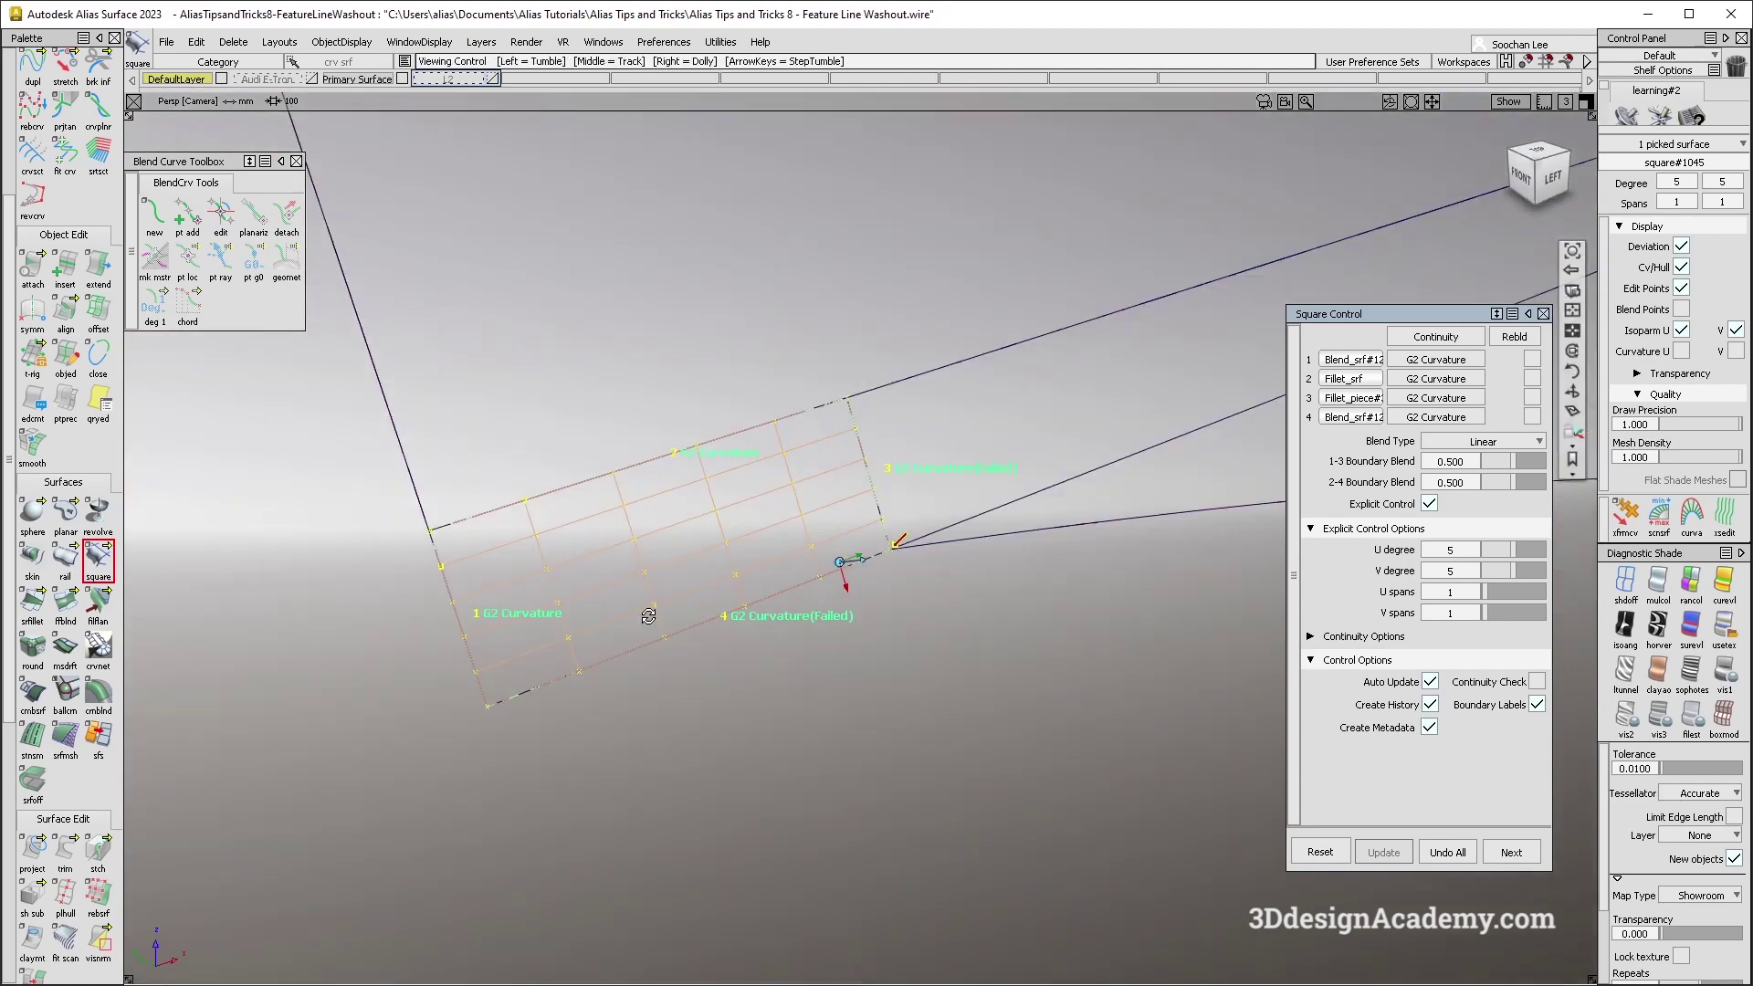
key(space)
scroll(64, 898, down, 3)
scroll(64, 897, down, 3)
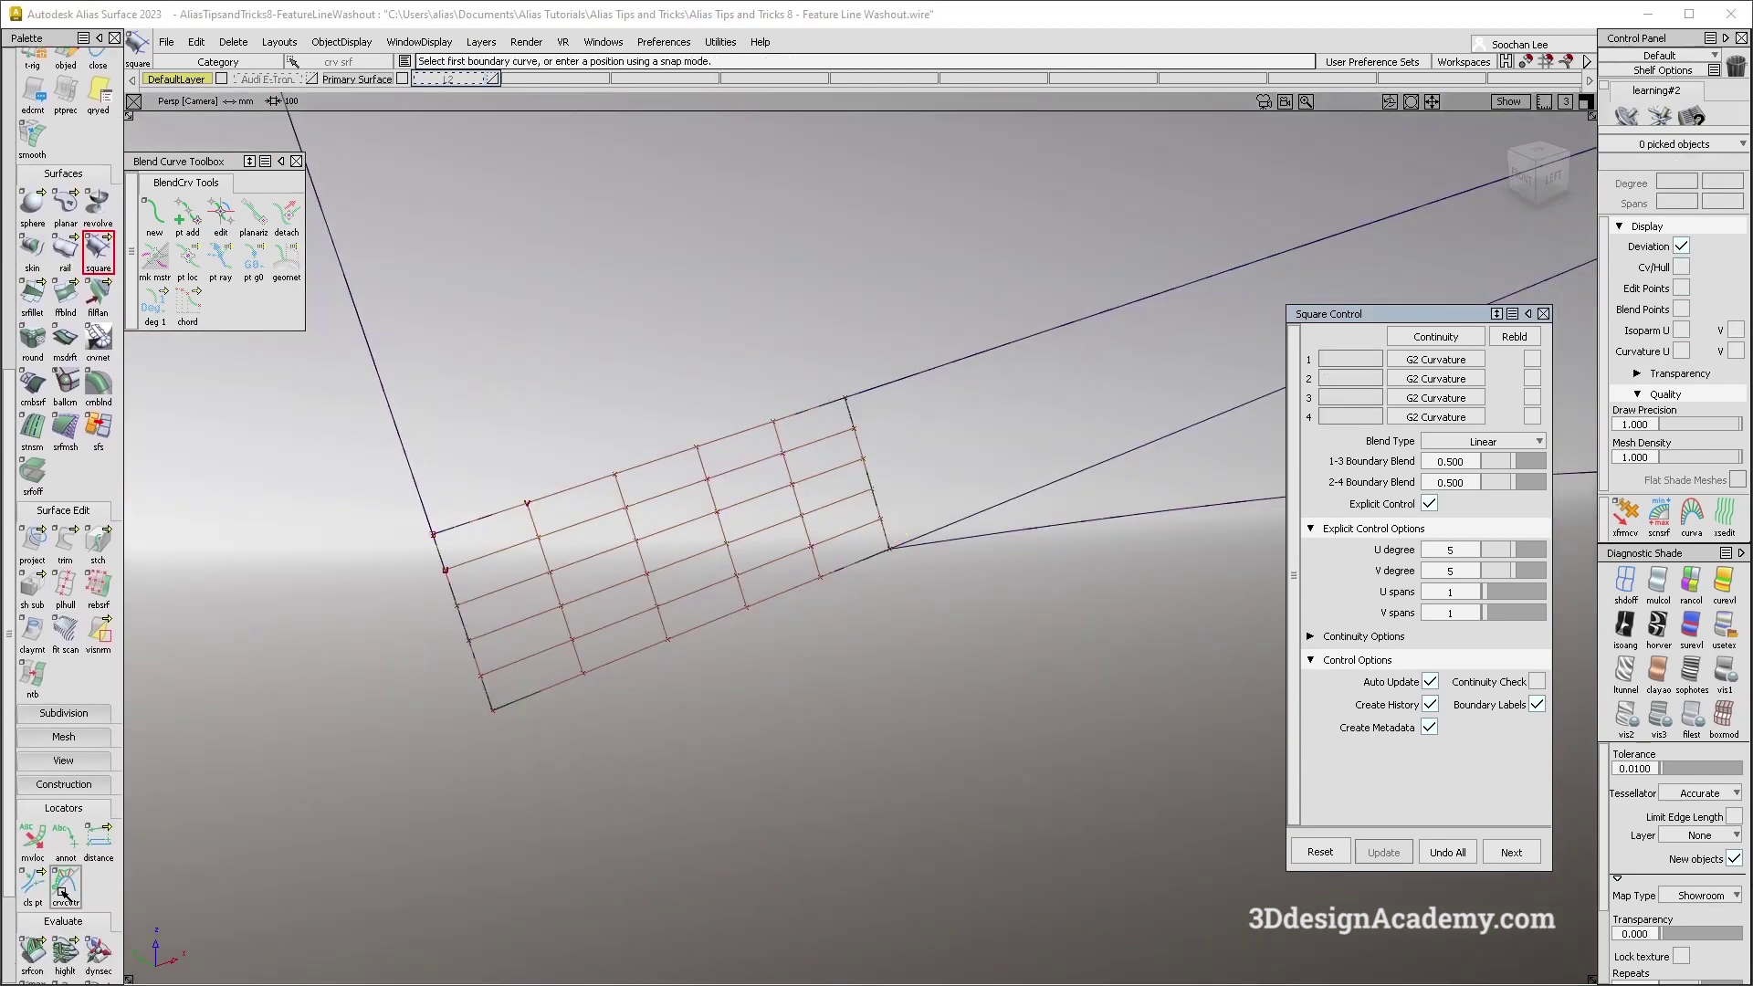
double_click(33, 863)
click(1006, 605)
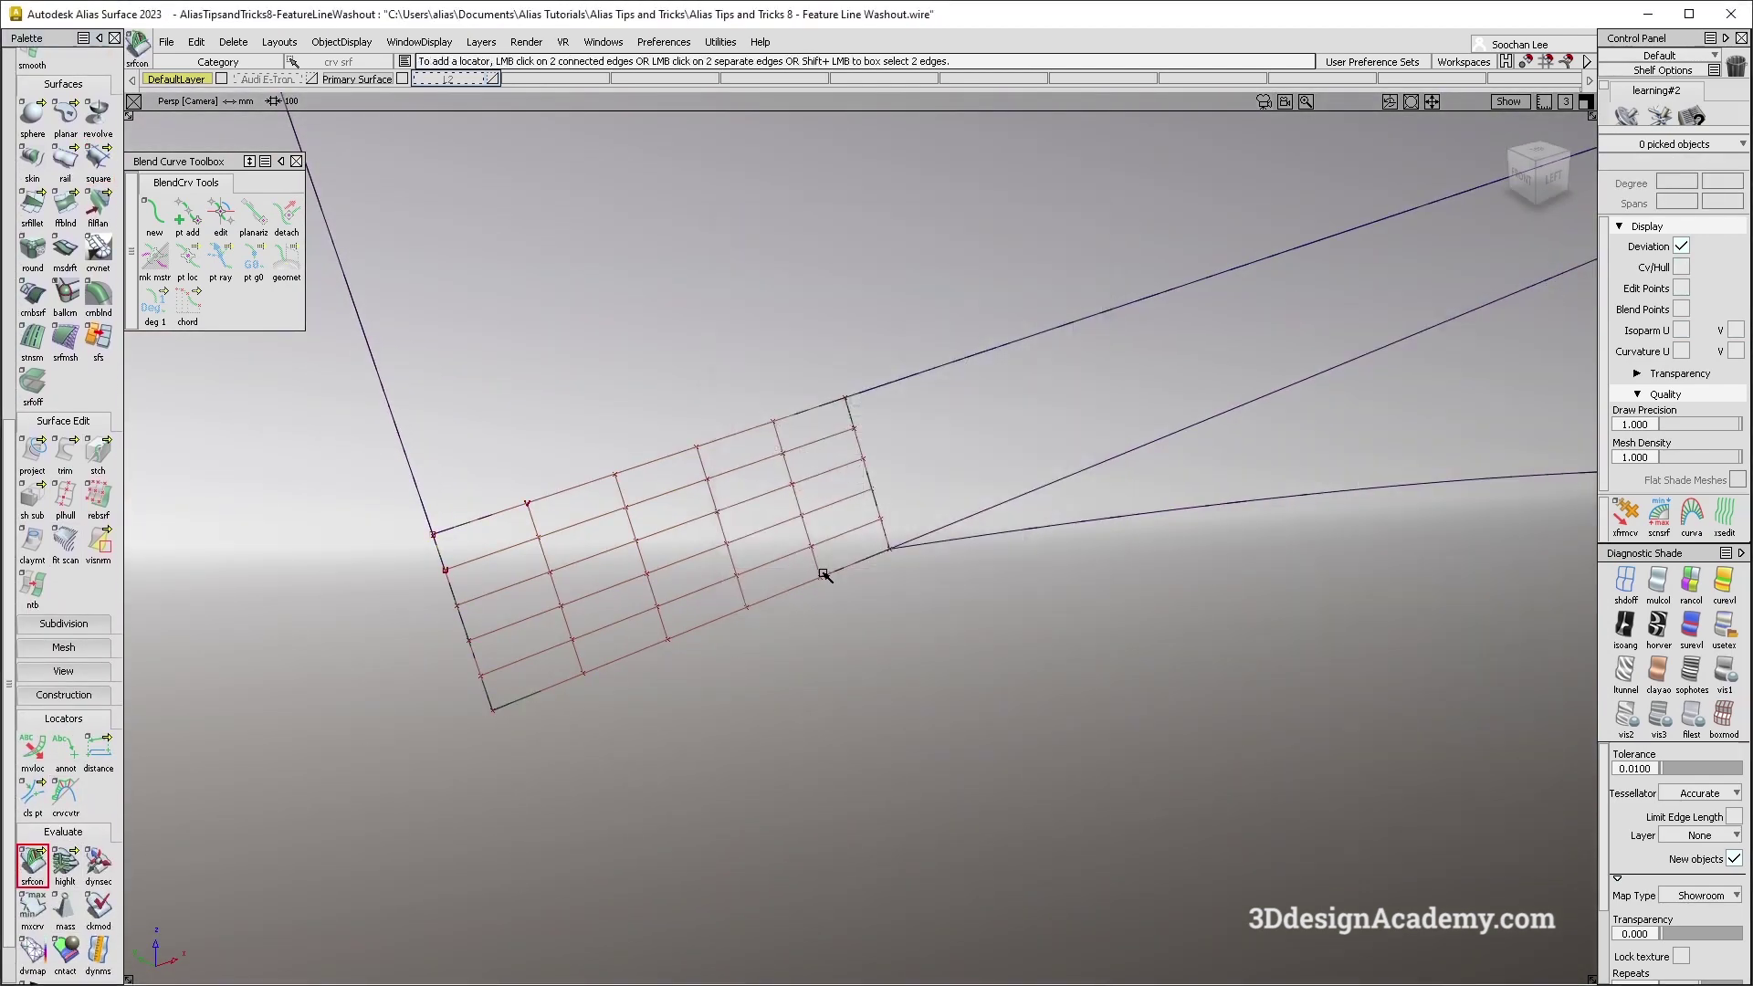
click(824, 575)
click(868, 472)
alt+shift+drag(691, 552, 448, 612)
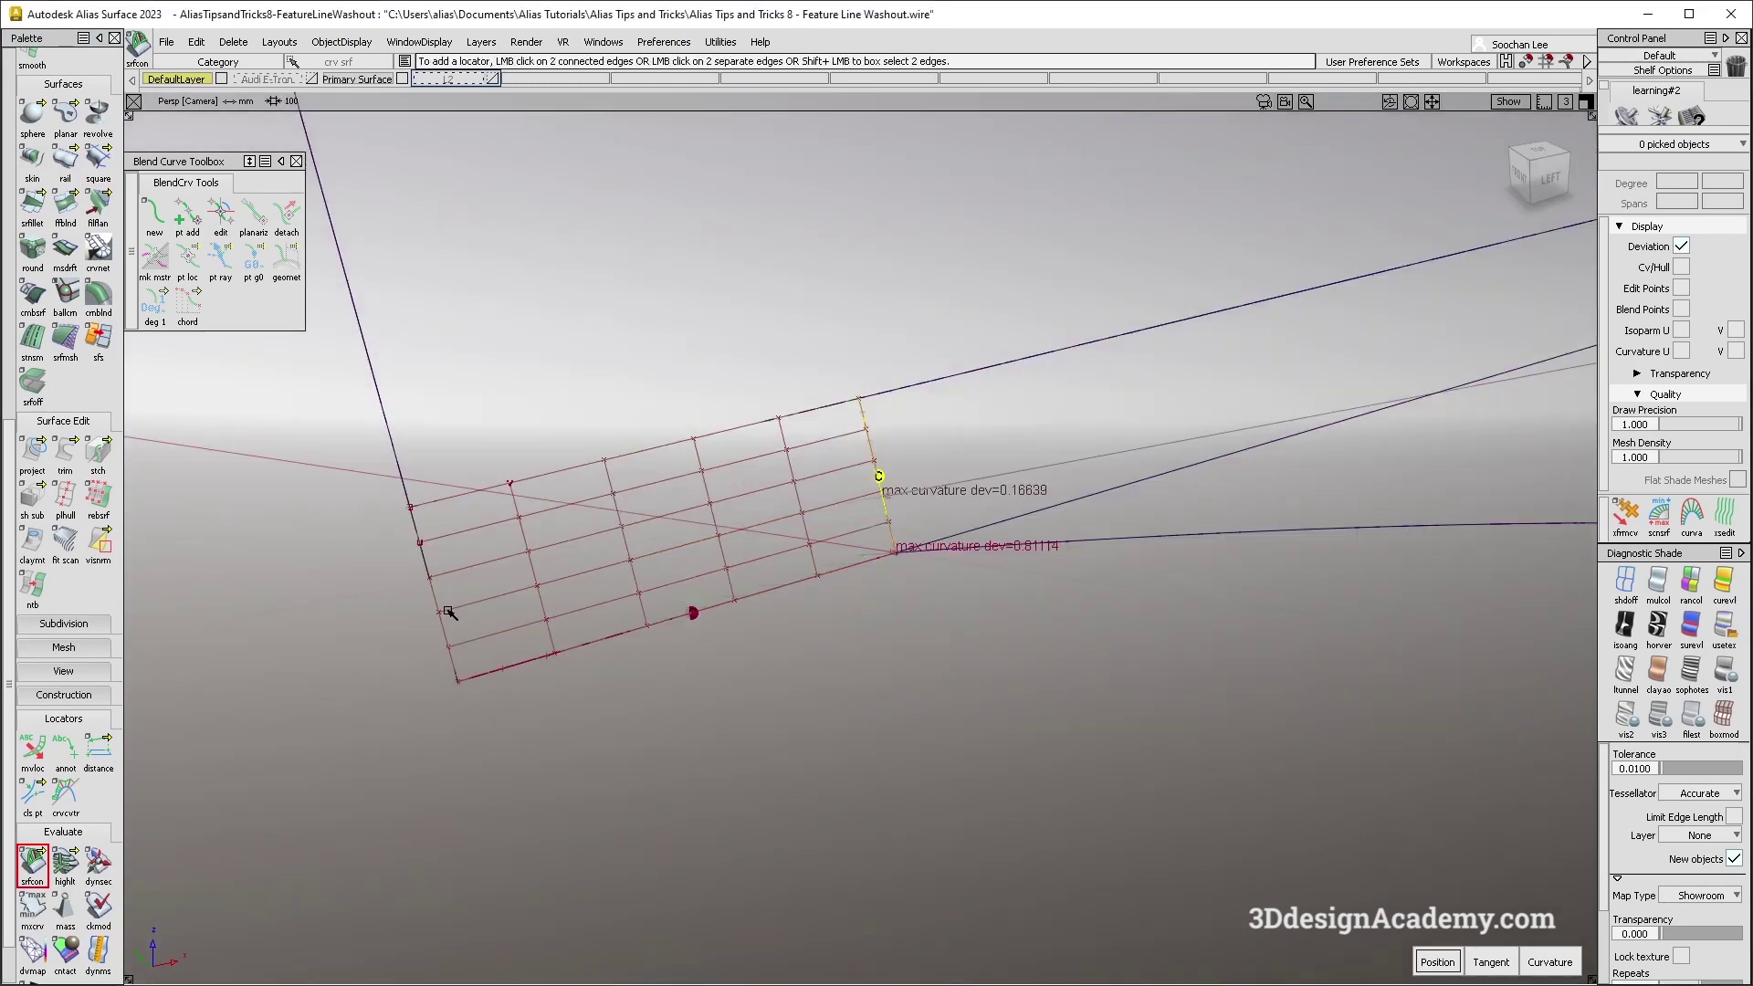
alt+shift+drag(737, 427, 733, 501)
ctrl+shift+drag(608, 508, 548, 457)
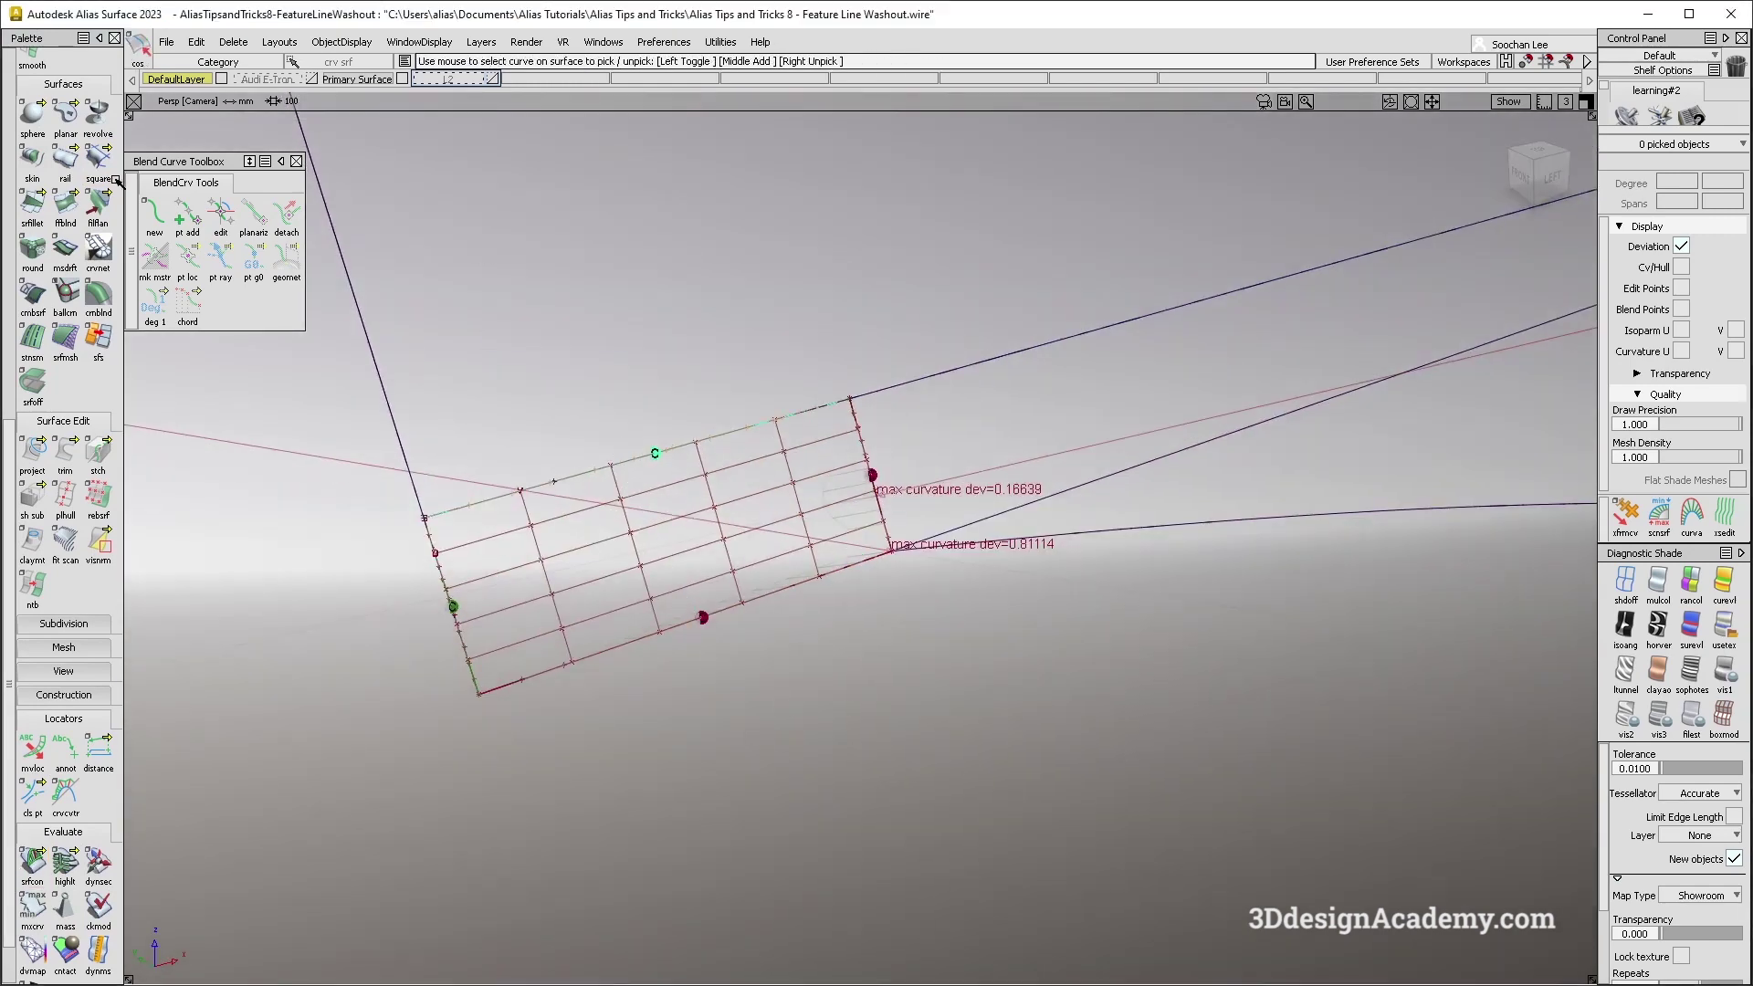
Align the square surface's lower edge to the body surface with G2 continuity.
scroll(66, 160, up, 1)
scroll(70, 171, up, 1)
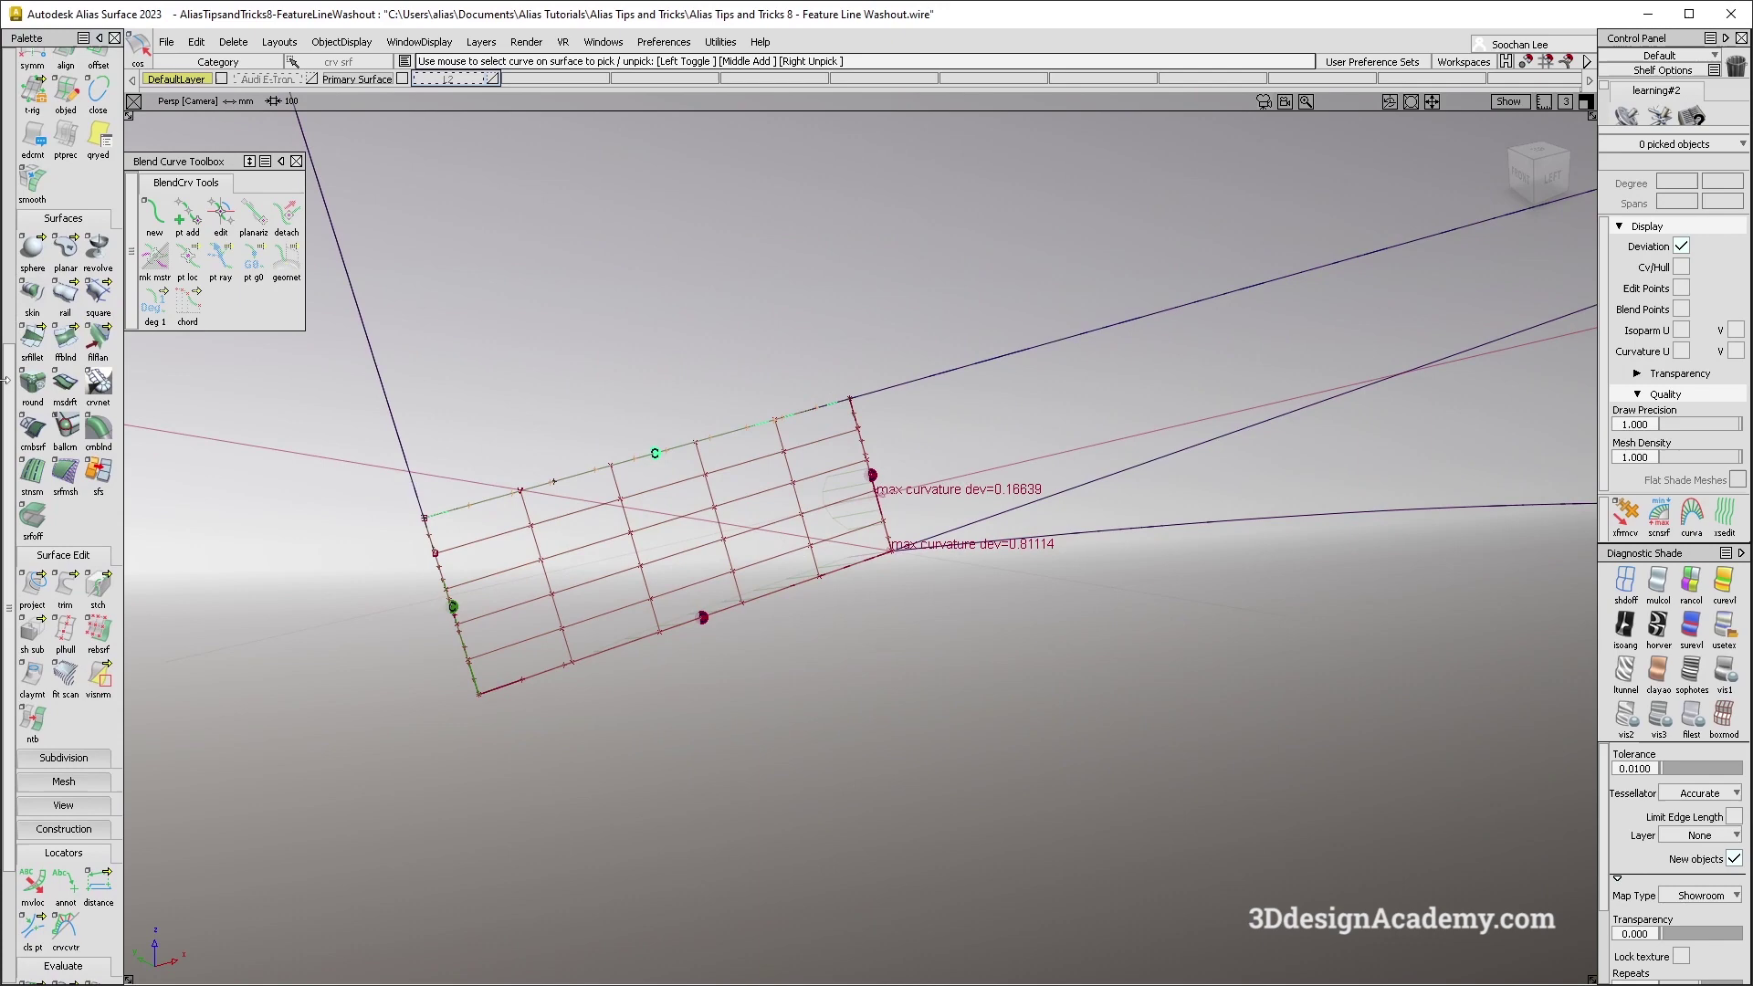
scroll(54, 205, up, 4)
double_click(79, 397)
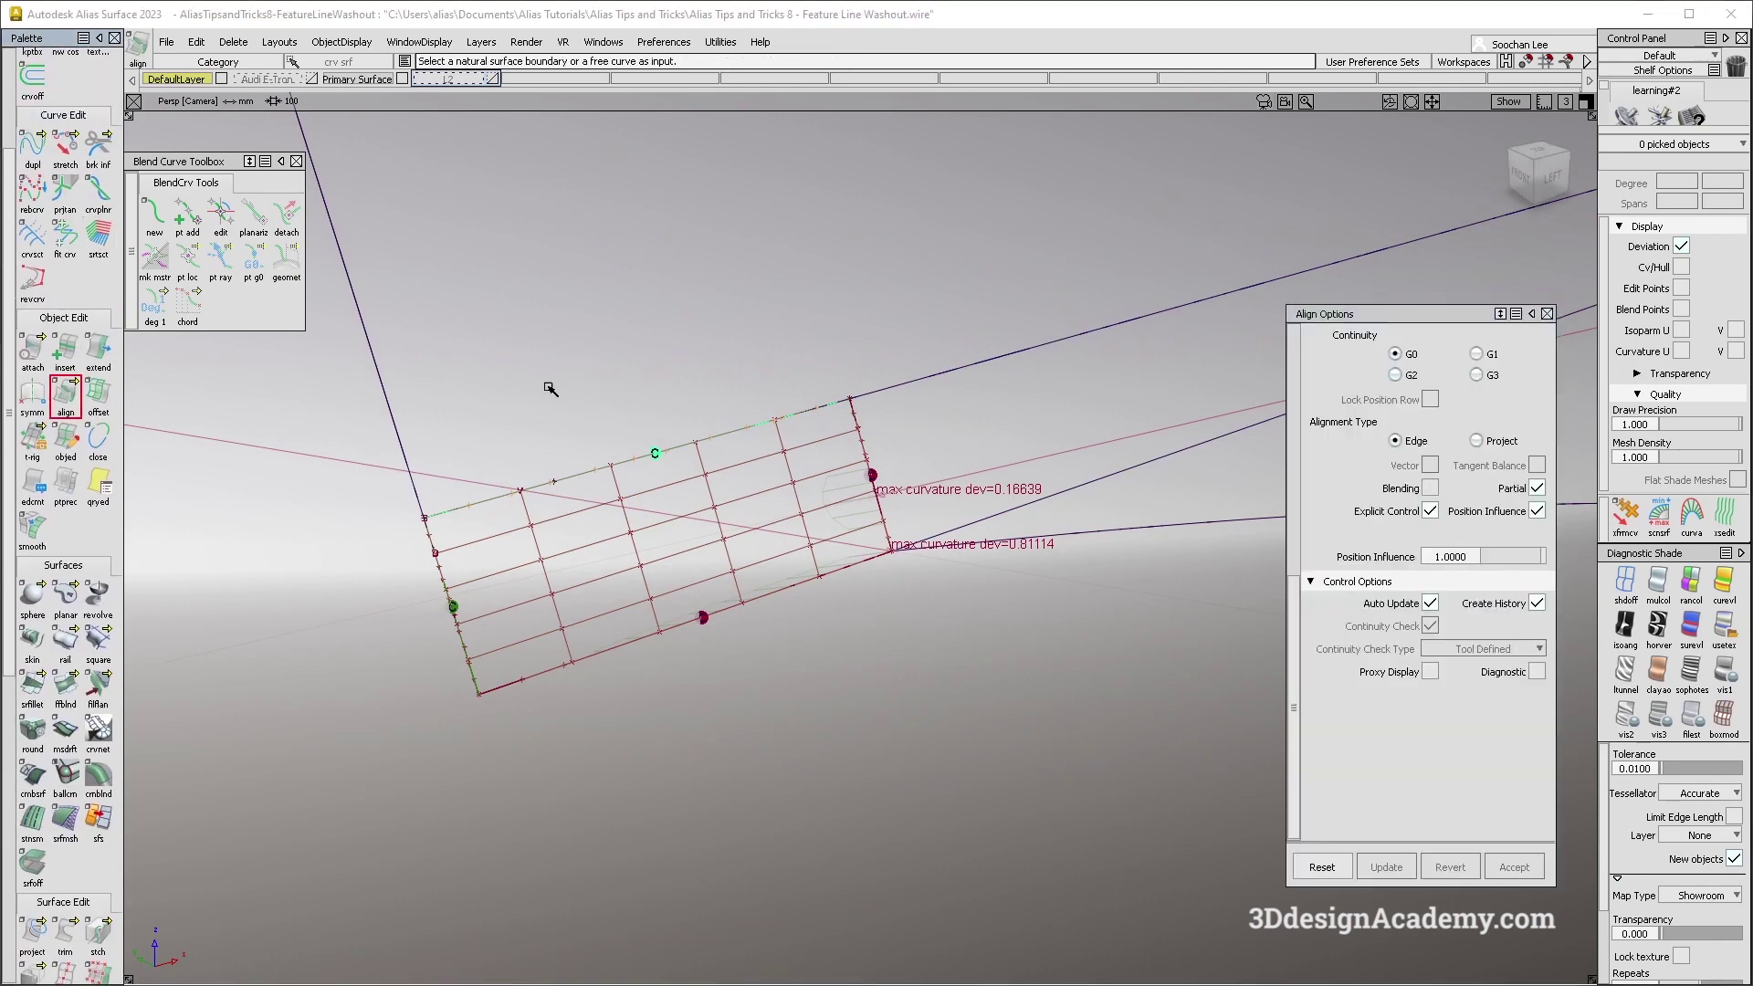
click(808, 580)
click(787, 603)
click(849, 569)
alt+shift+drag(849, 571, 850, 601)
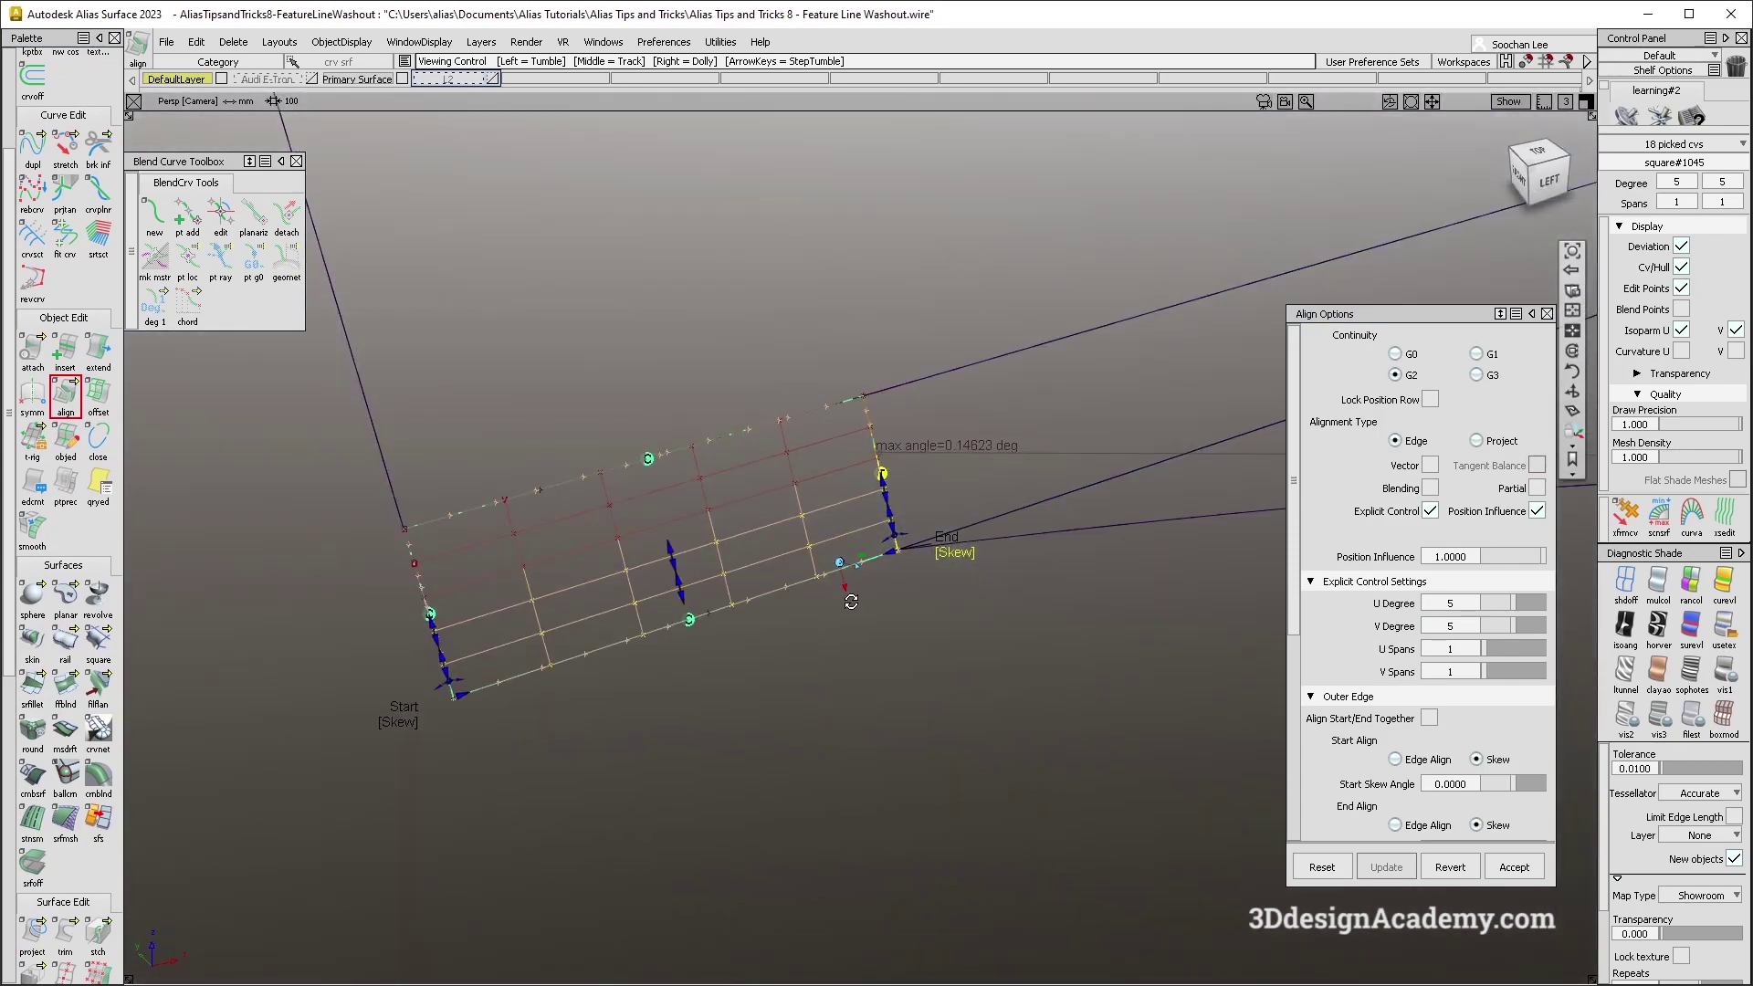
alt+shift+right_drag(920, 566, 1054, 523)
alt+shift+drag(1054, 523, 902, 476)
key(ctrl+z)
Align the square surface's edge at the fillet's front end to the fillet, trying G1 continuity before using G2.
scroll(831, 469, up, 2)
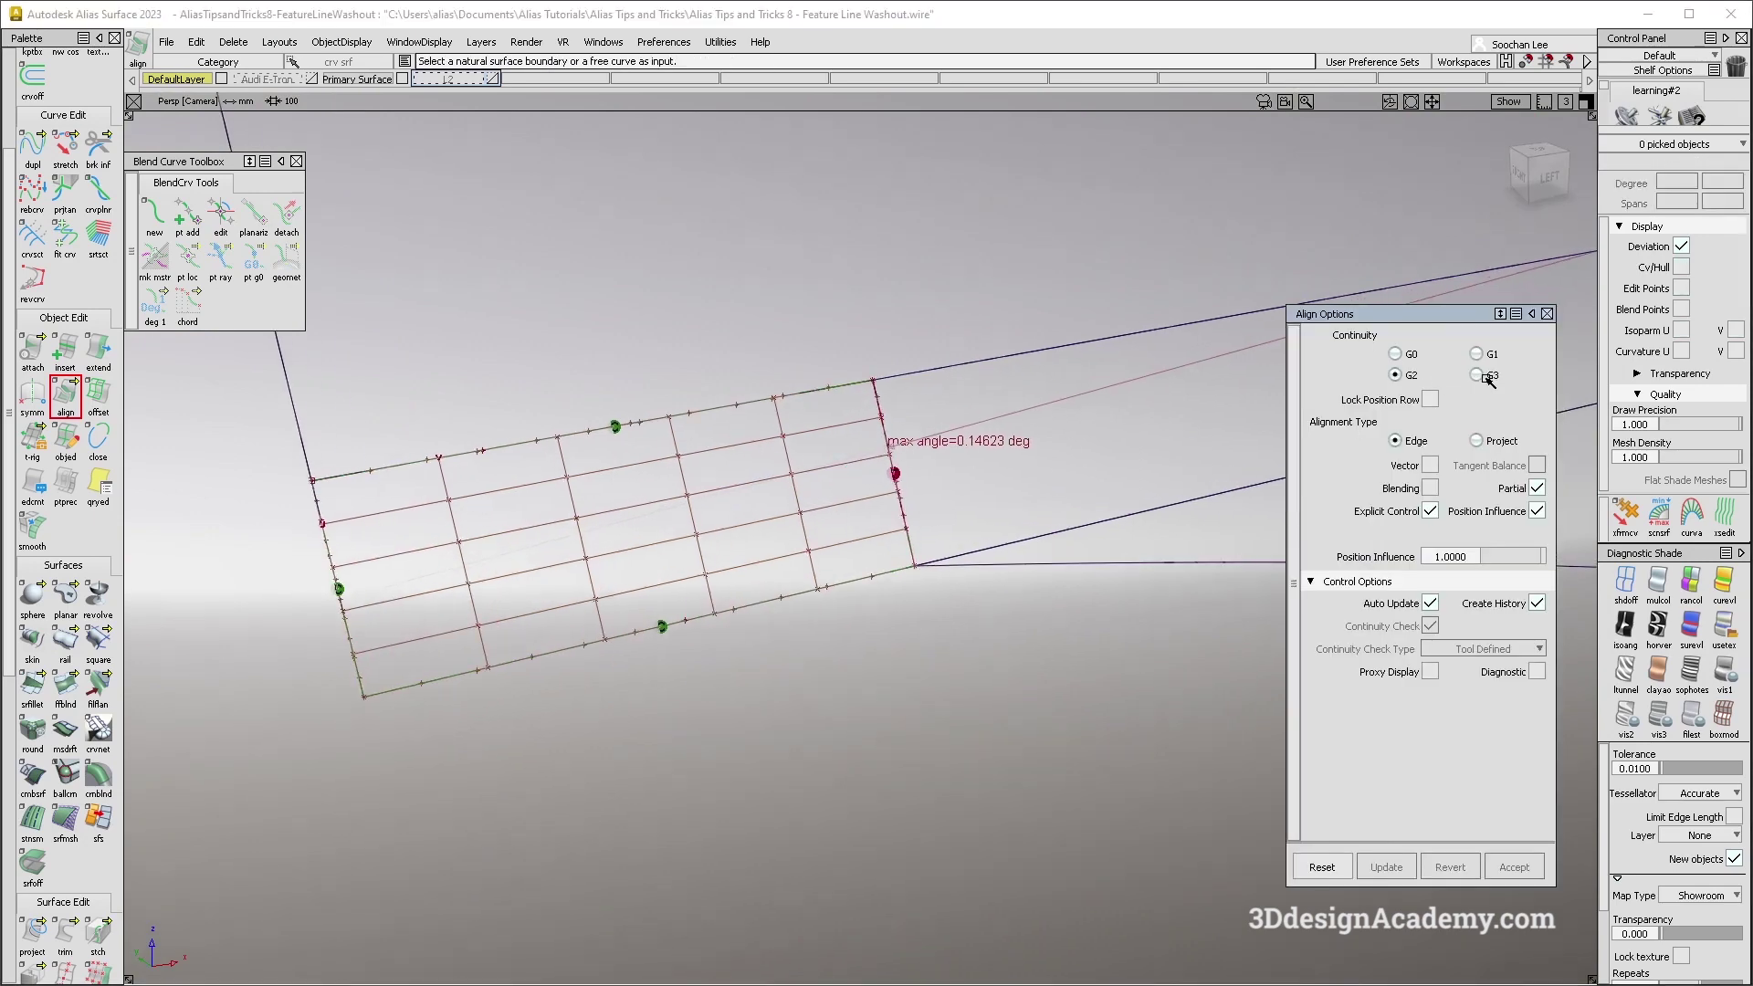
click(894, 468)
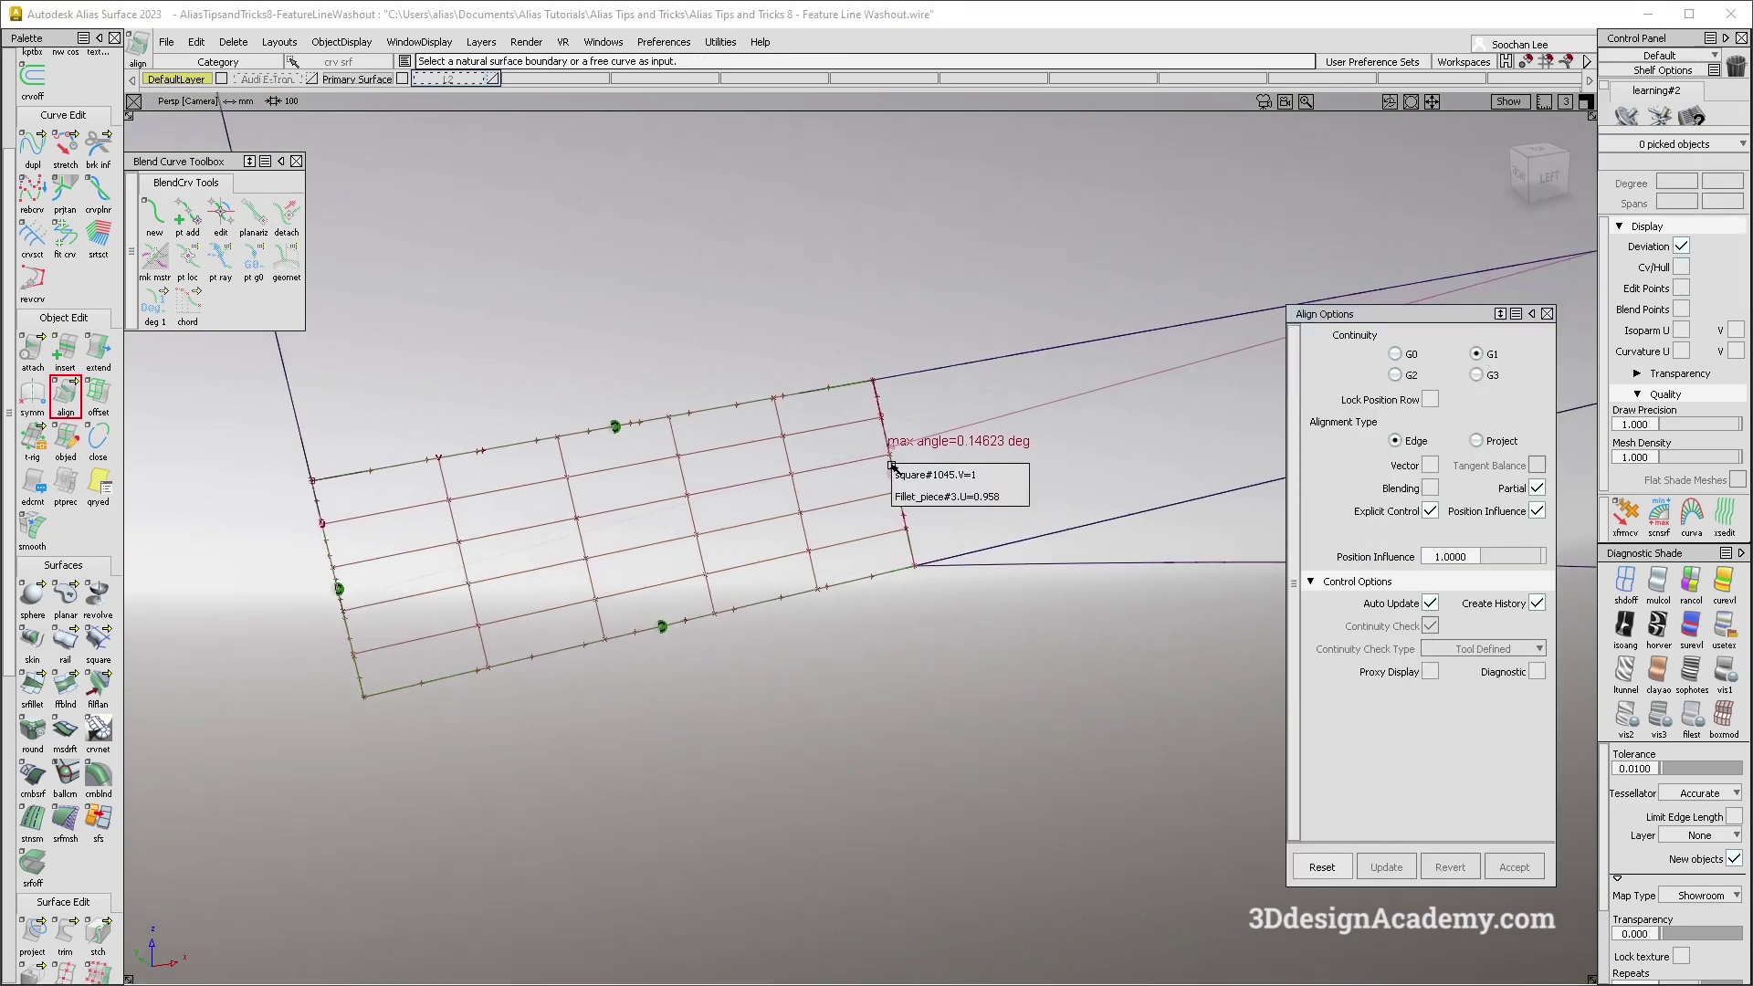
click(911, 477)
key(Return)
click(896, 467)
mouse_move(947, 478)
alt+shift+mouse_down()
mouse_move(881, 546)
mouse_move(797, 559)
mouse_move(909, 589)
mouse_move(783, 613)
alt+shift+mouse_up()
click(1394, 375)
key(space)
ctrl+shift+drag(720, 732, 726, 582)
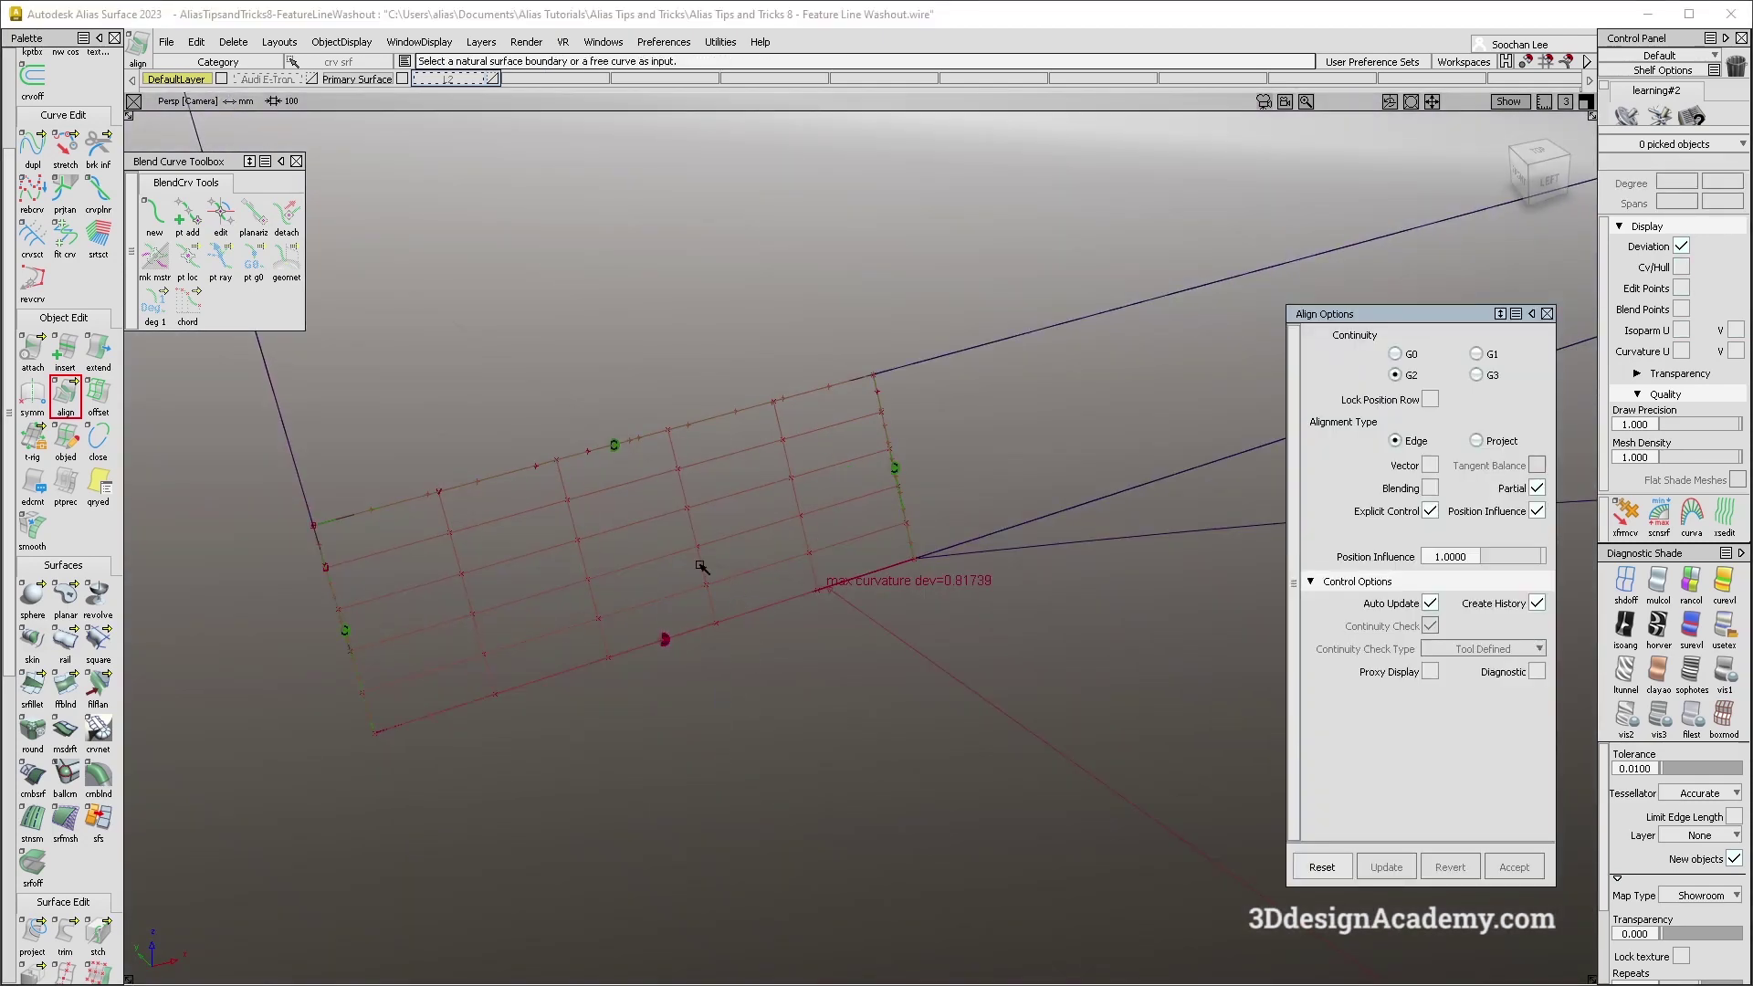
Try to improve the continuity along the square surface's lower edge by moving one of its interior CVs.
click(706, 541)
click(236, 43)
click(241, 84)
ctrl+shift+drag(684, 695, 685, 534)
click(698, 546)
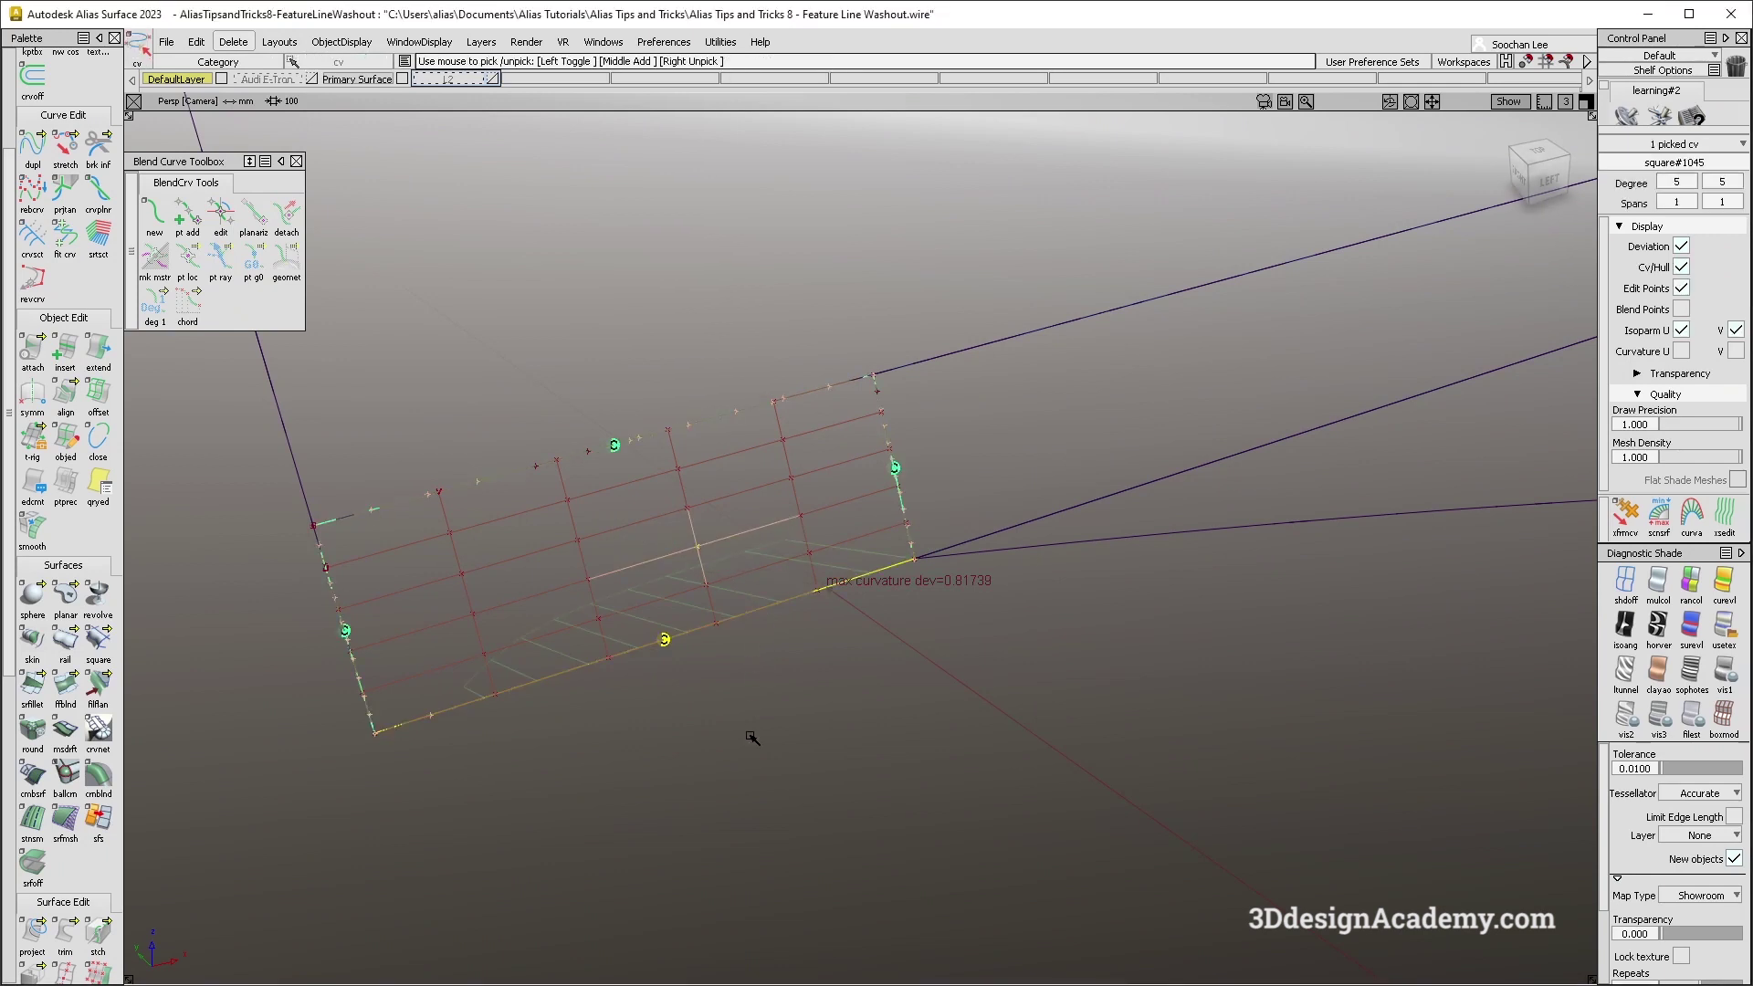
click(1626, 516)
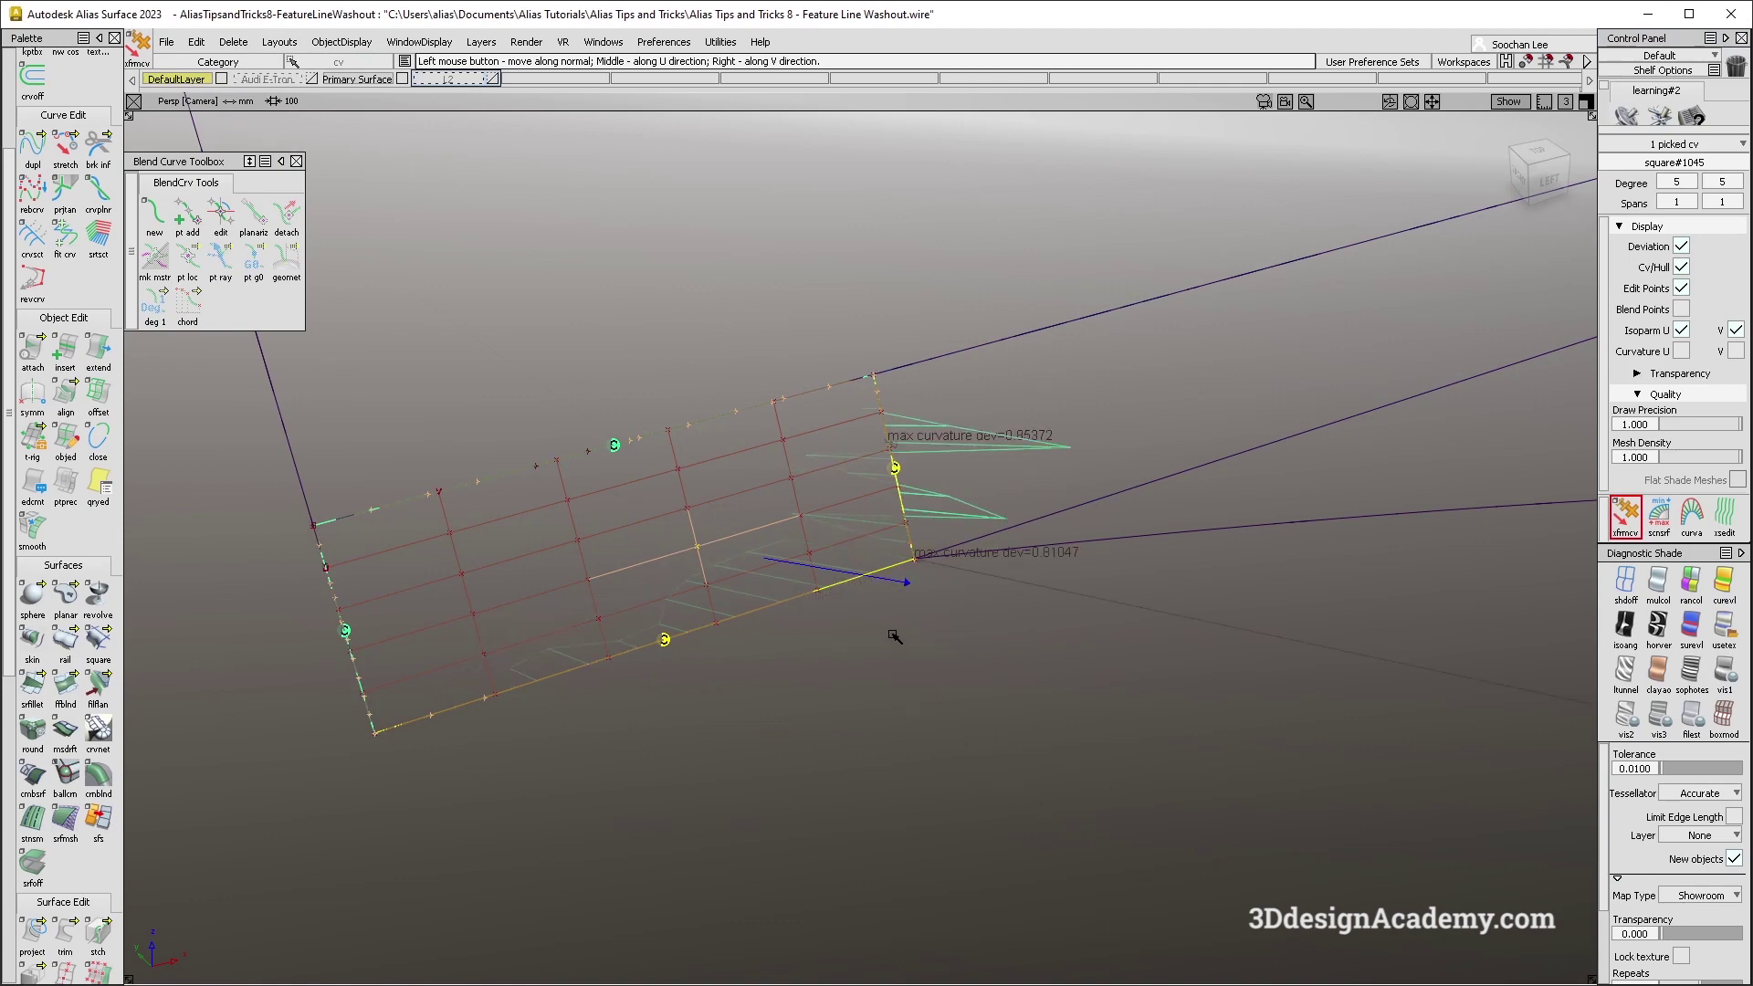
mouse_move(872, 618)
alt+shift+mouse_down()
mouse_move(931, 634)
mouse_move(819, 729)
alt+shift+mouse_up()
ctrl+shift+drag(819, 729, 878, 444)
click(747, 530)
alt+shift+drag(737, 547, 943, 587)
click(864, 638)
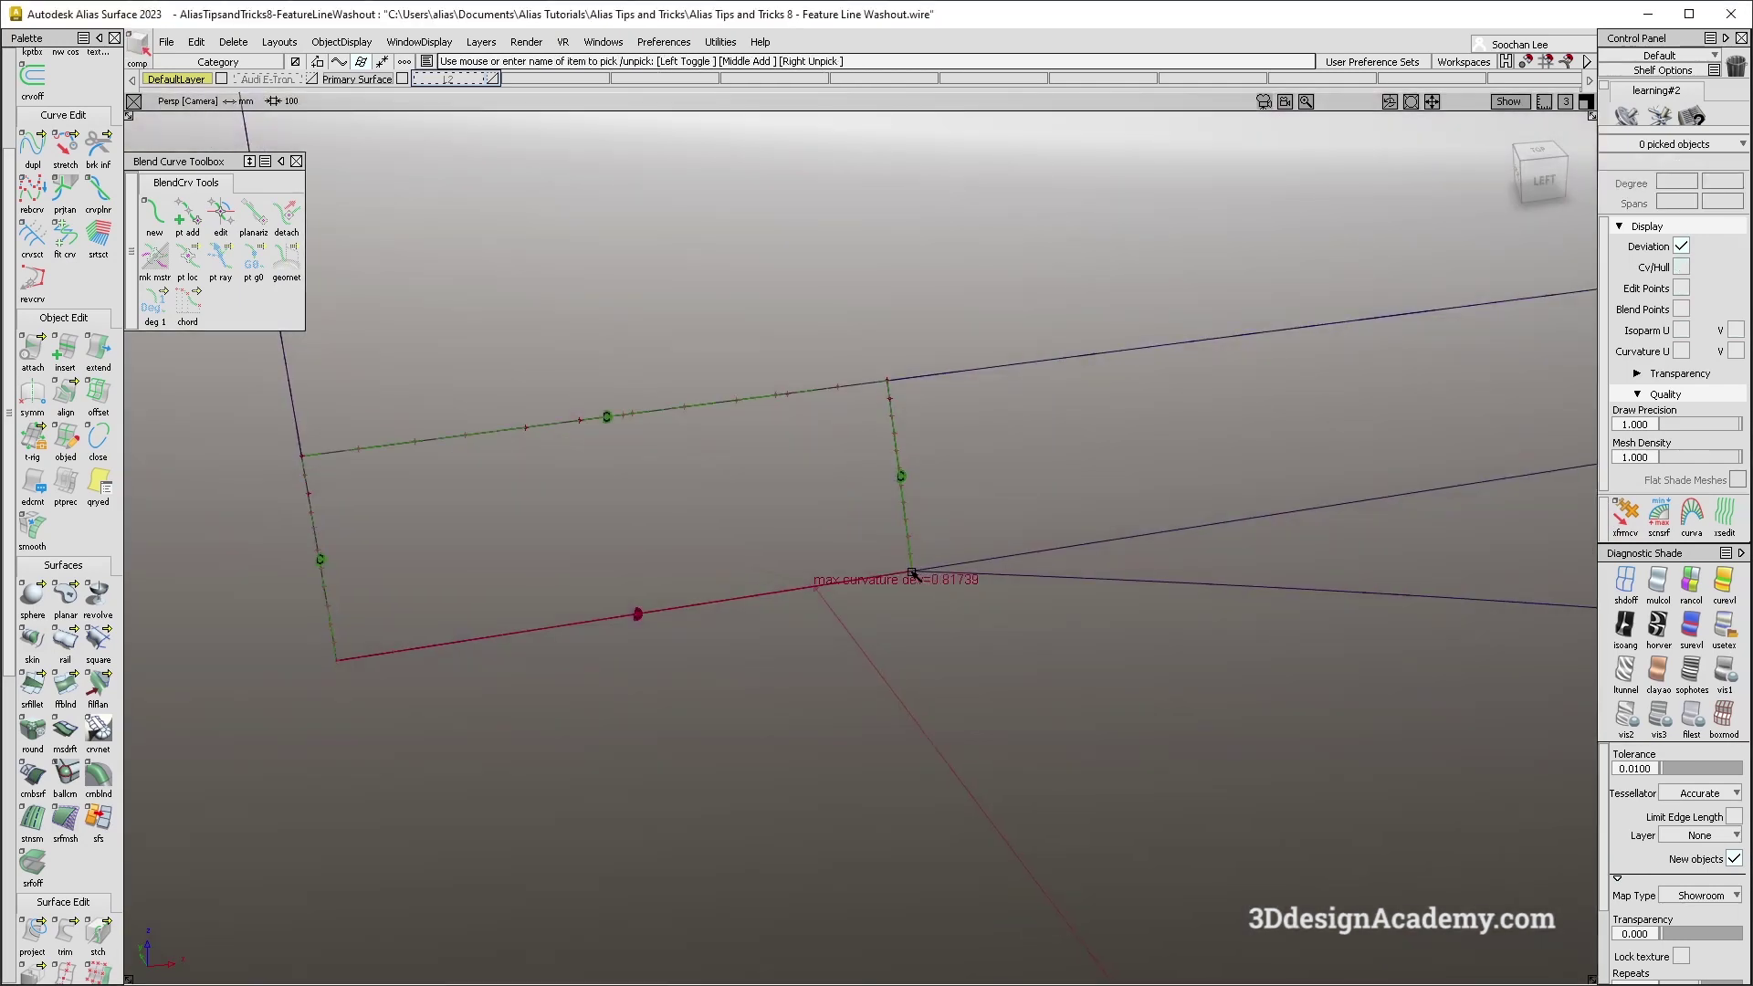
alt+shift+drag(442, 560, 645, 596)
ctrl+shift+drag(763, 697, 841, 402)
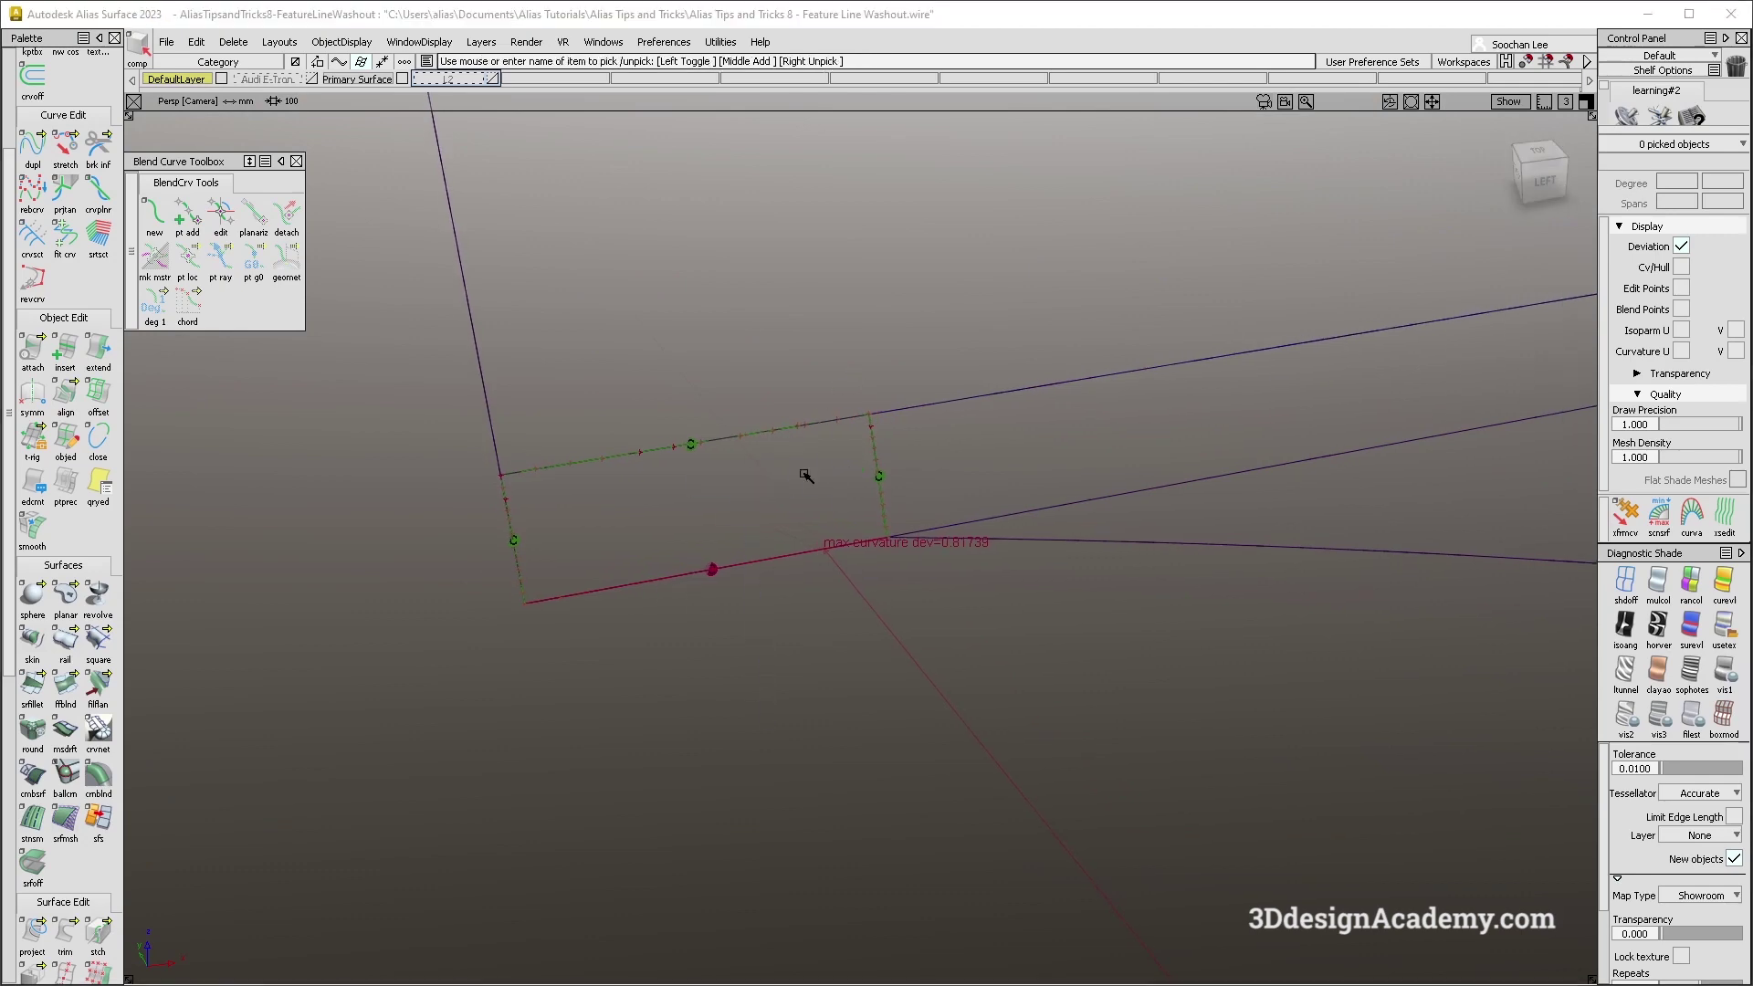
Delete the square surface at the fillet's front end together with its continuity locators.
click(724, 536)
mouse_move(724, 536)
alt+shift+mouse_down()
mouse_move(701, 494)
mouse_move(703, 534)
alt+shift+mouse_up()
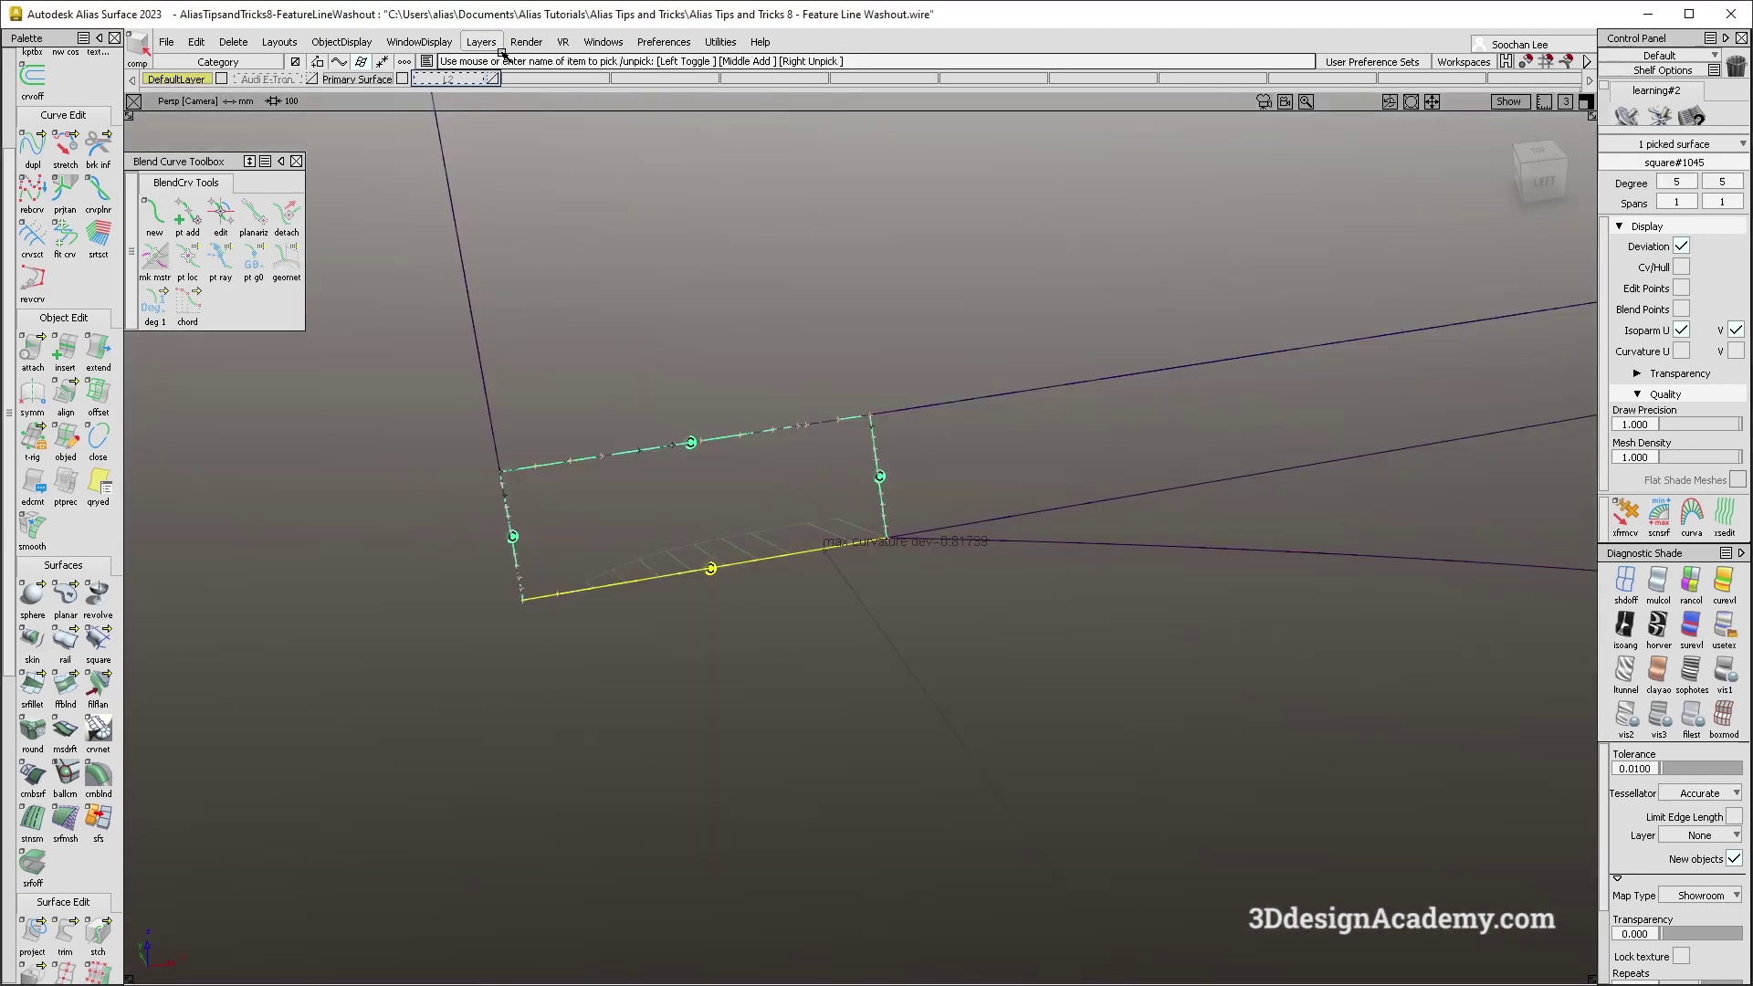
click(245, 43)
click(236, 81)
click(484, 79)
click(472, 95)
alt+shift+drag(849, 595, 851, 589)
Untrim the body surface around the opening and delete the slanted curve-on-surface along the opening's lower side.
click(970, 454)
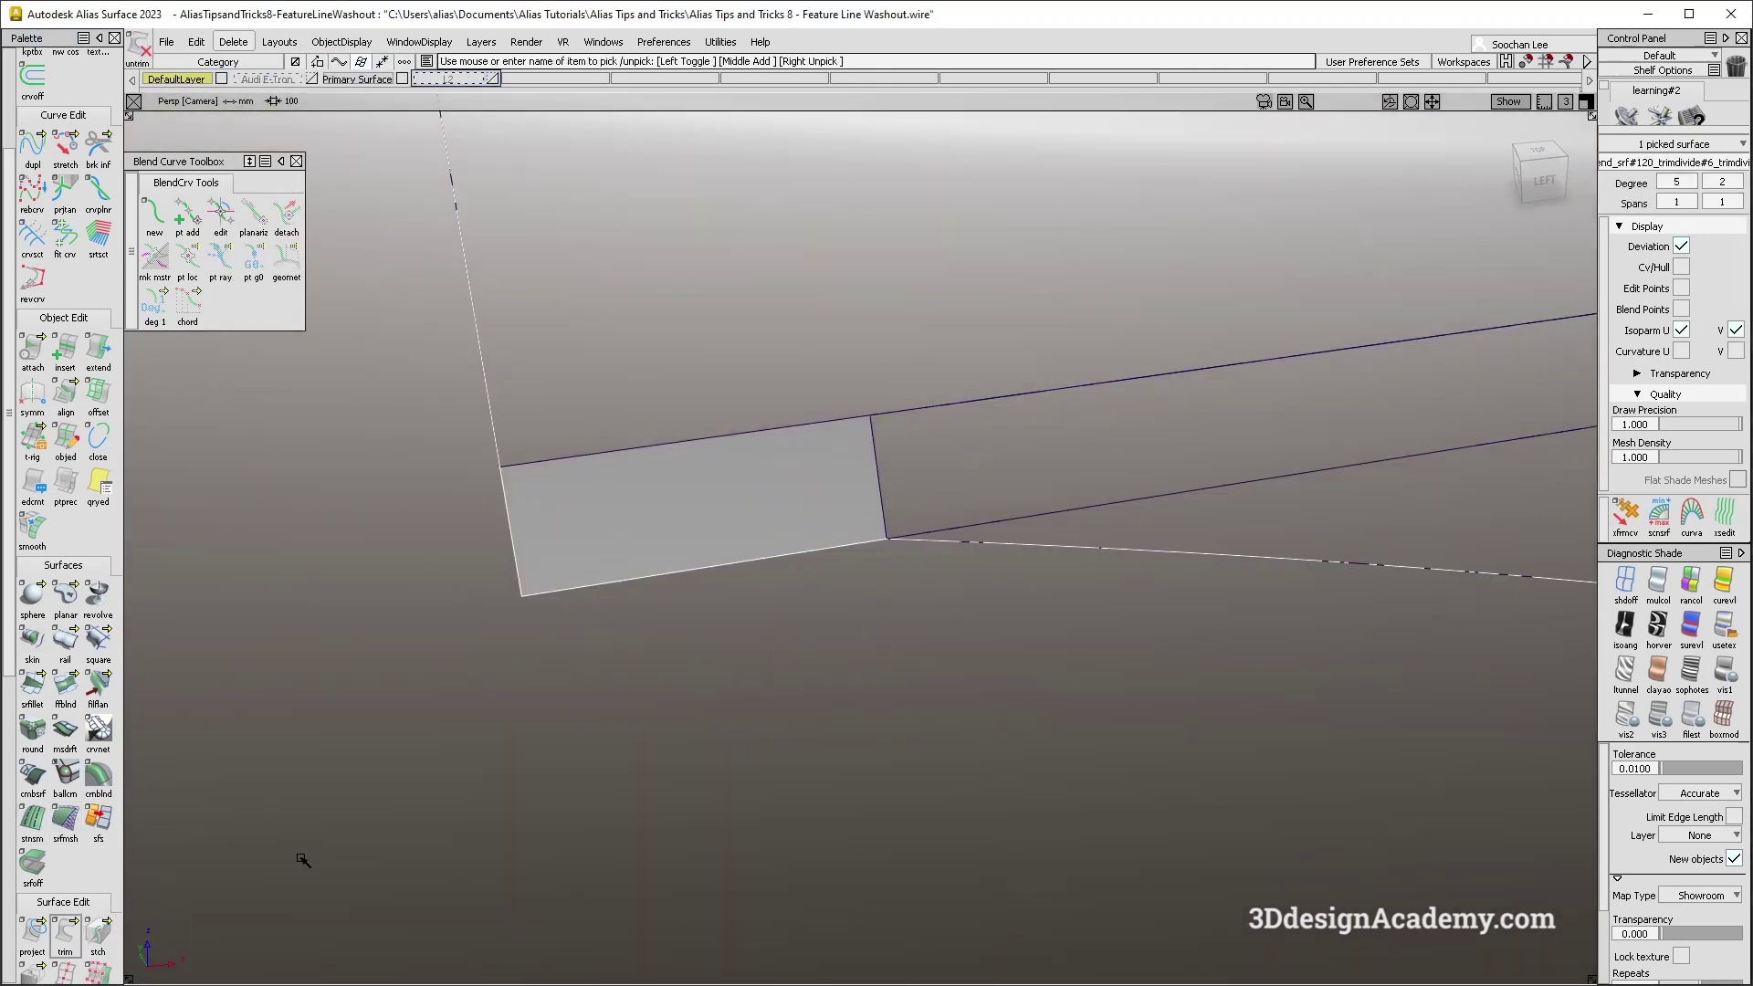
click(66, 935)
ctrl+shift+drag(757, 636, 707, 589)
drag(699, 543, 724, 636)
mouse_move(851, 580)
alt+shift+mouse_down()
mouse_move(856, 559)
mouse_move(850, 573)
alt+shift+mouse_up()
ctrl+shift+drag(616, 584, 610, 489)
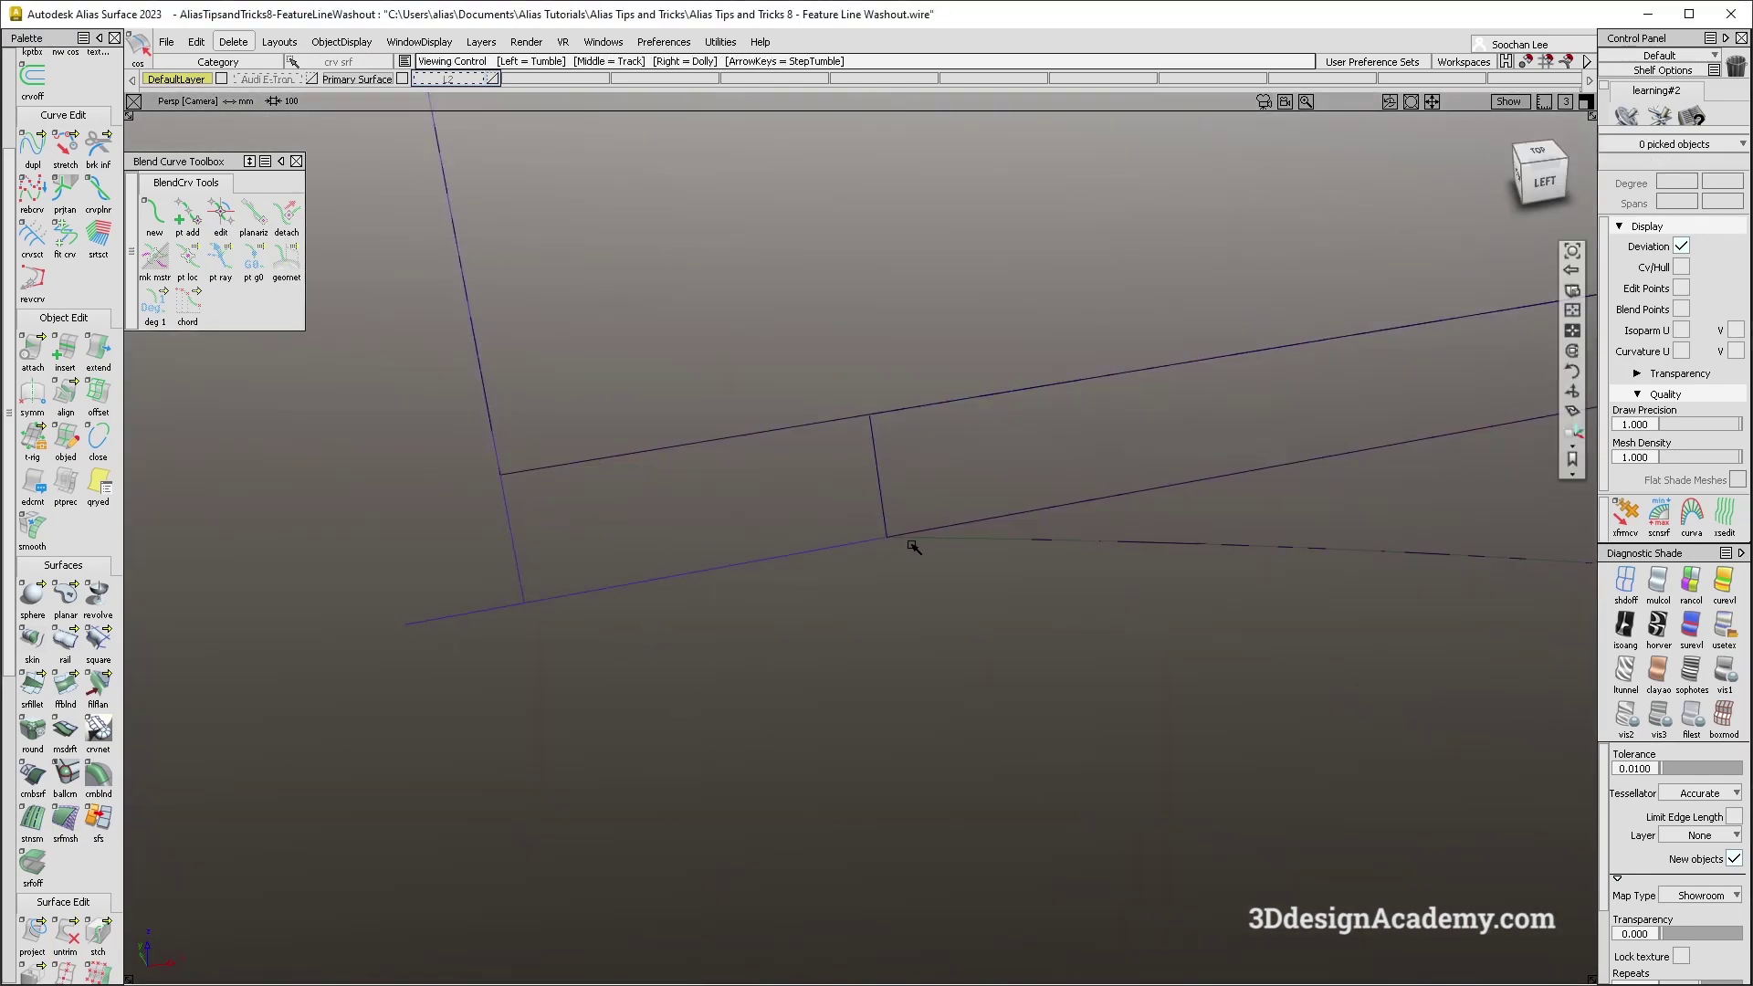
key(Delete)
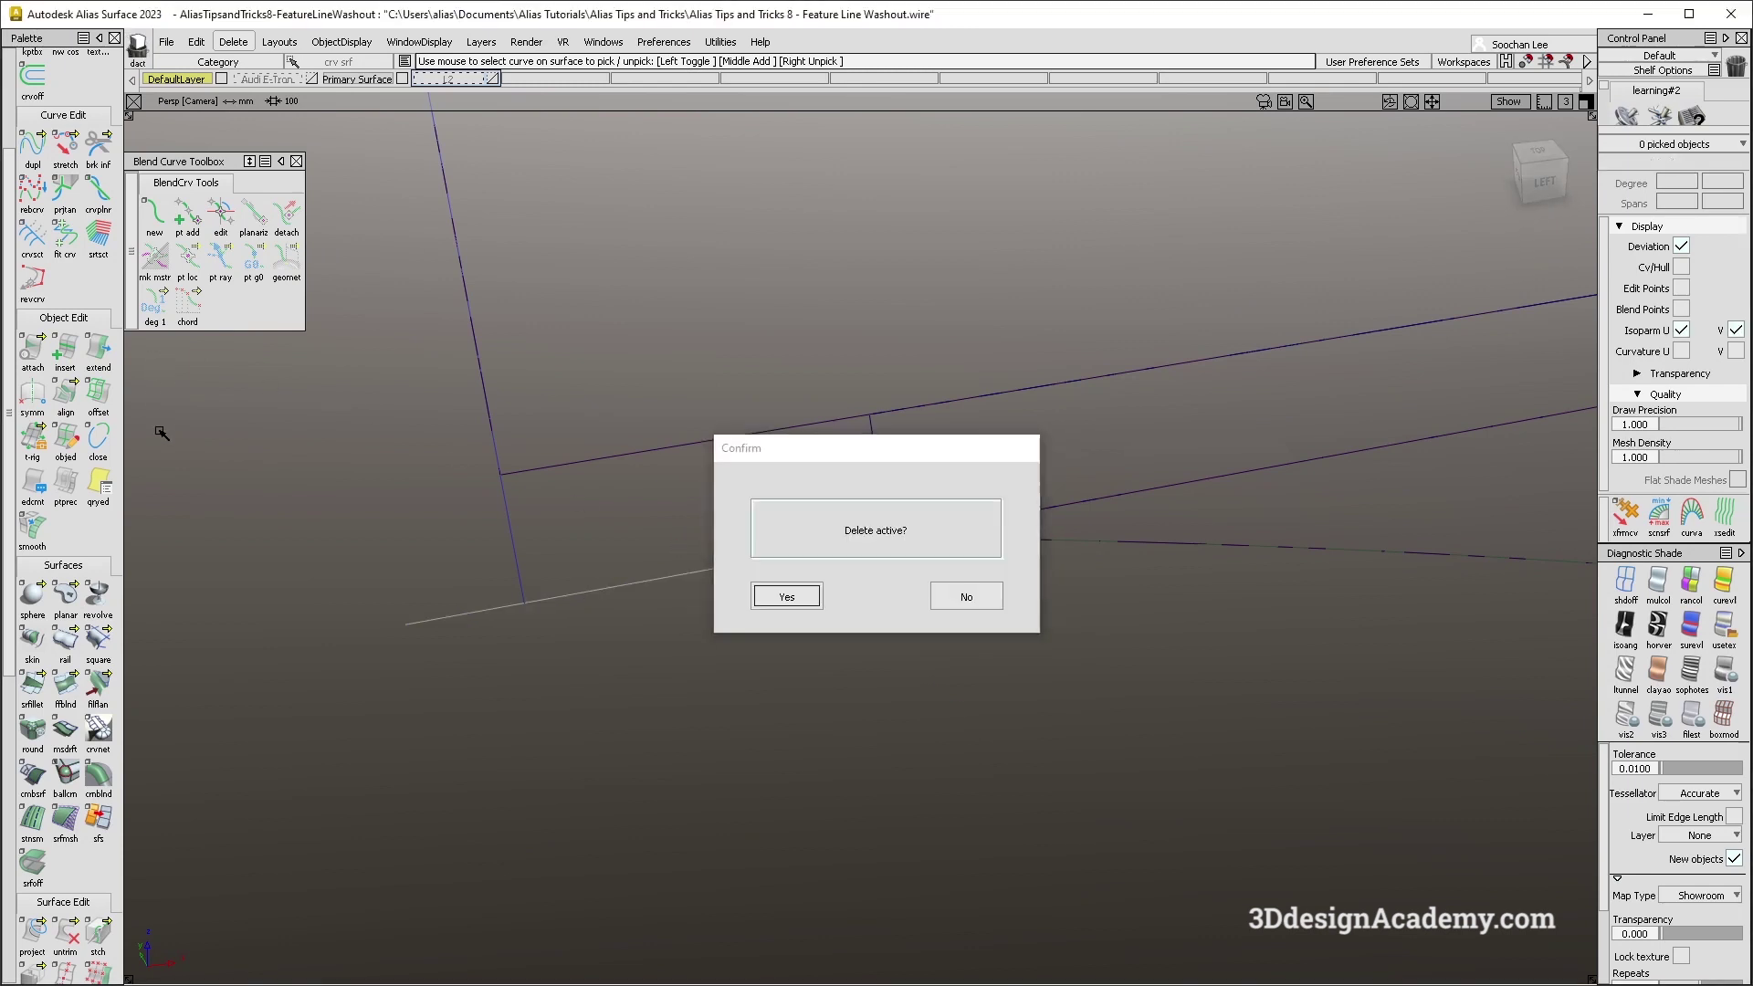
key(Return)
Extend the body surface's lower trim curve forward past the opening's front line and trim the four-sided opening with it.
click(937, 540)
click(978, 580)
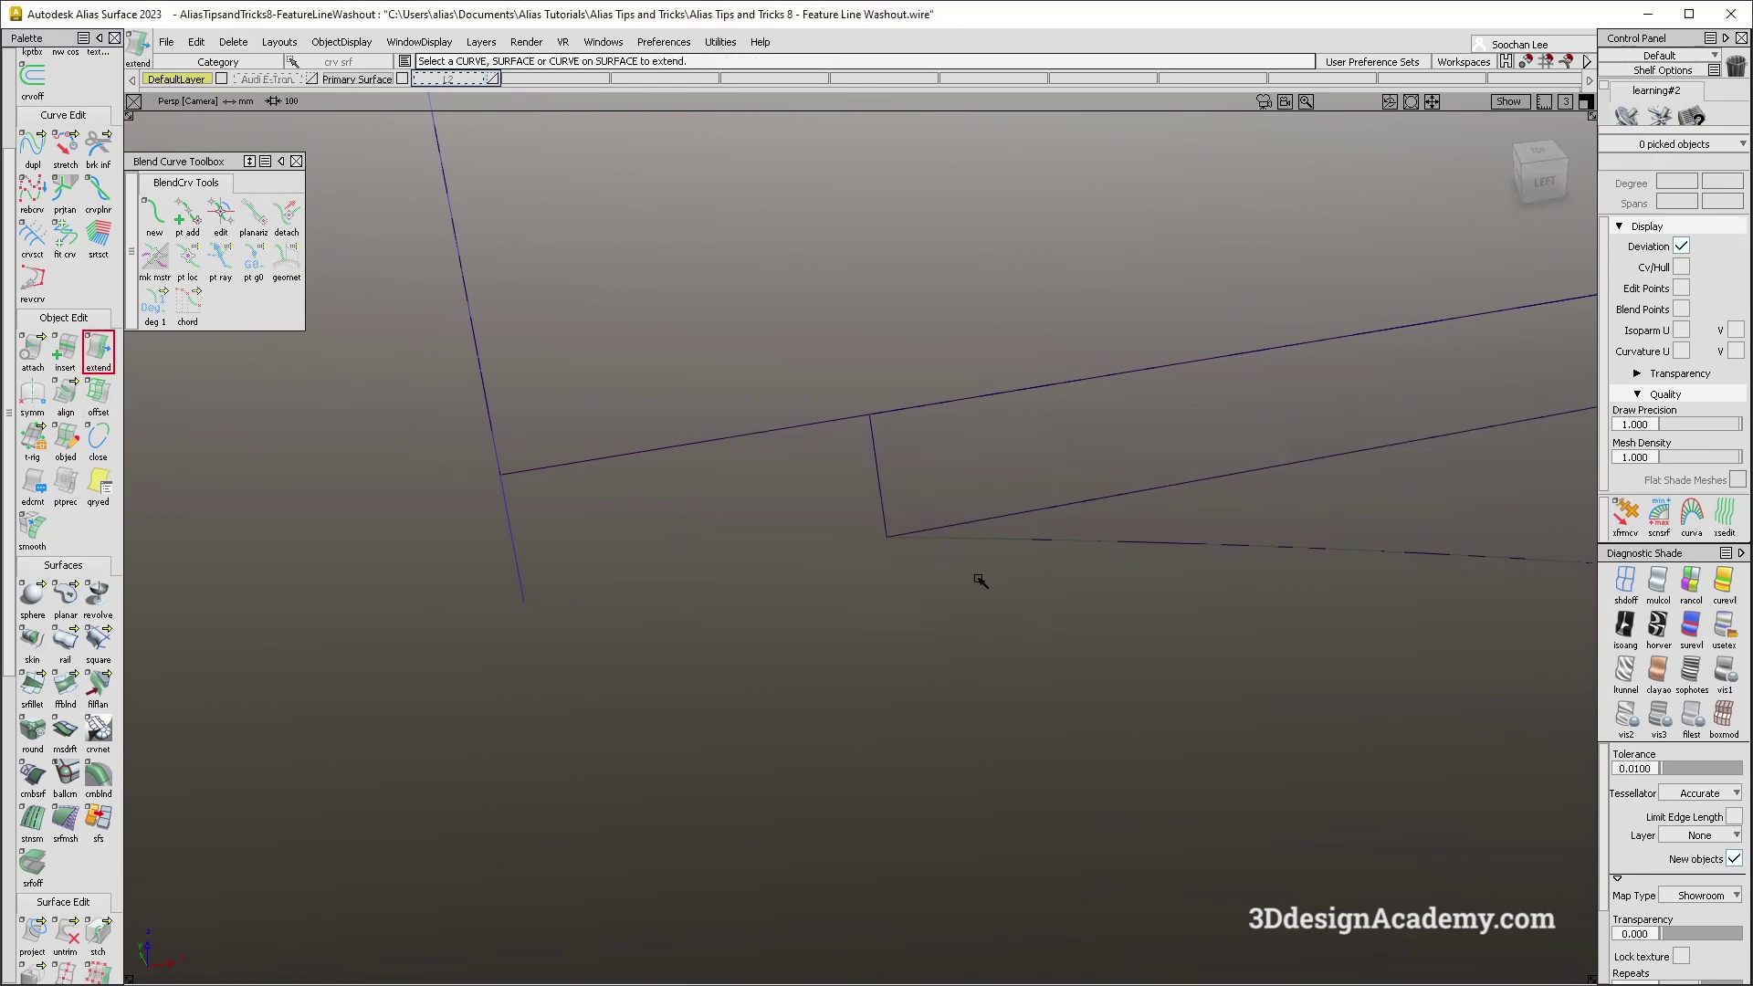
ctrl+shift+drag(541, 766, 611, 621)
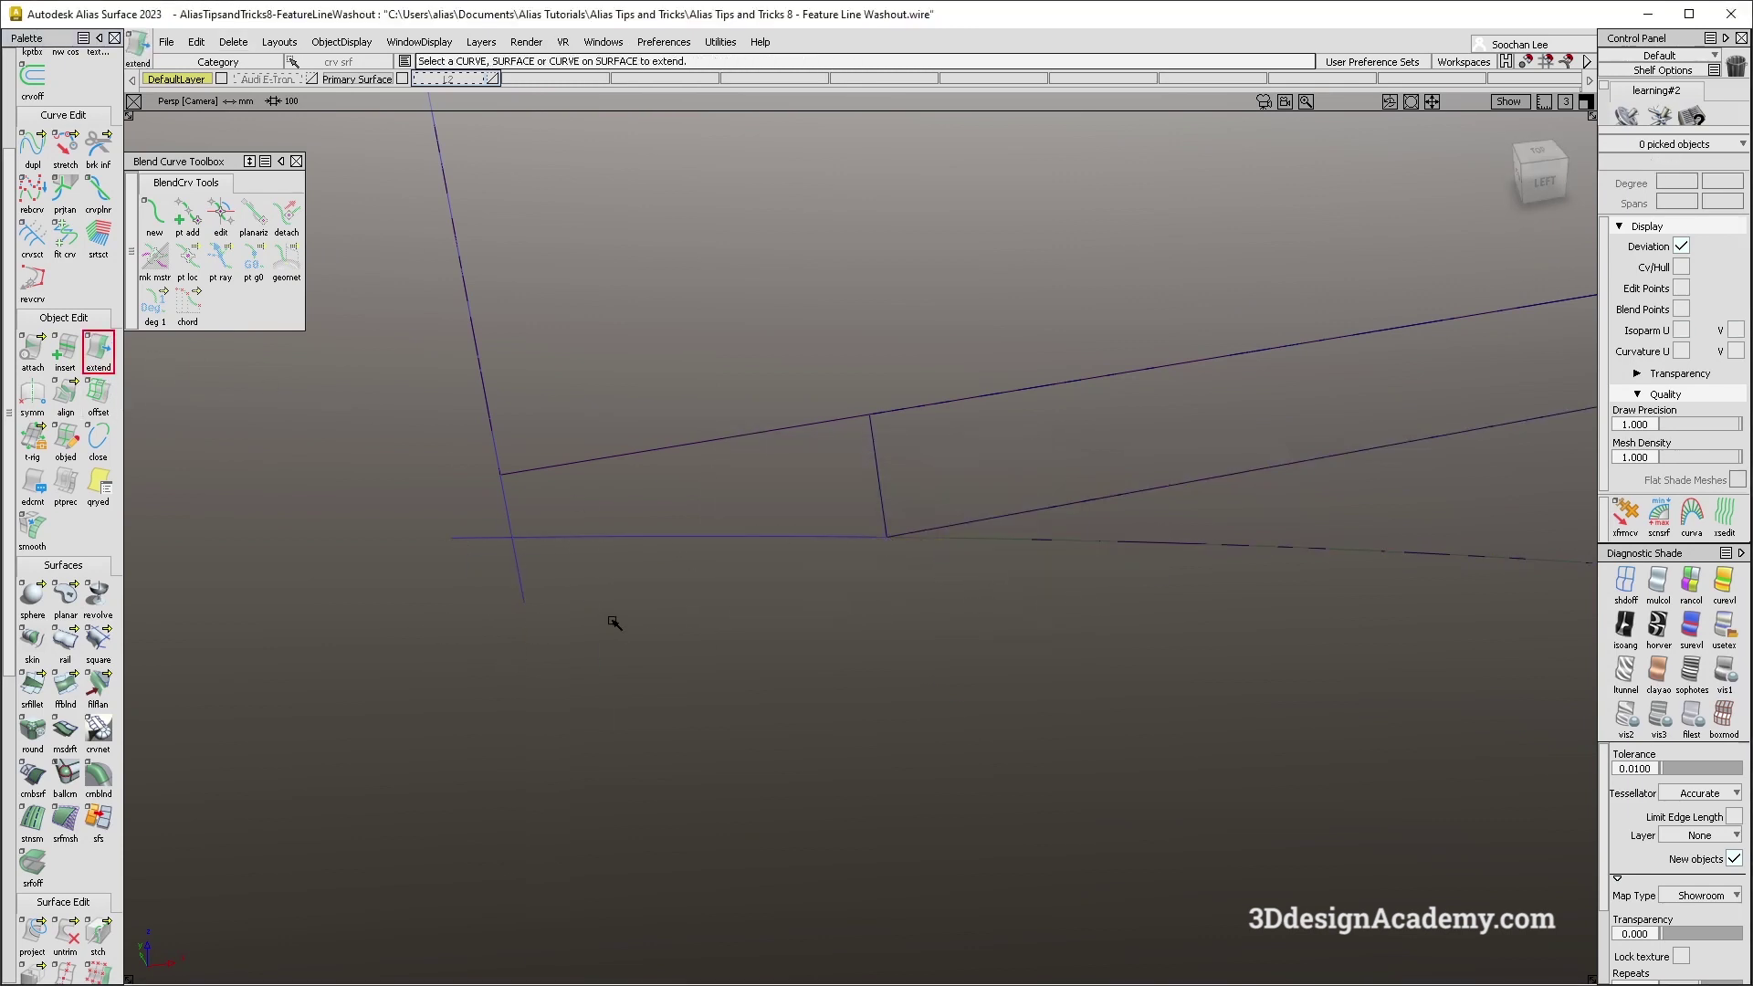
drag(65, 944, 82, 940)
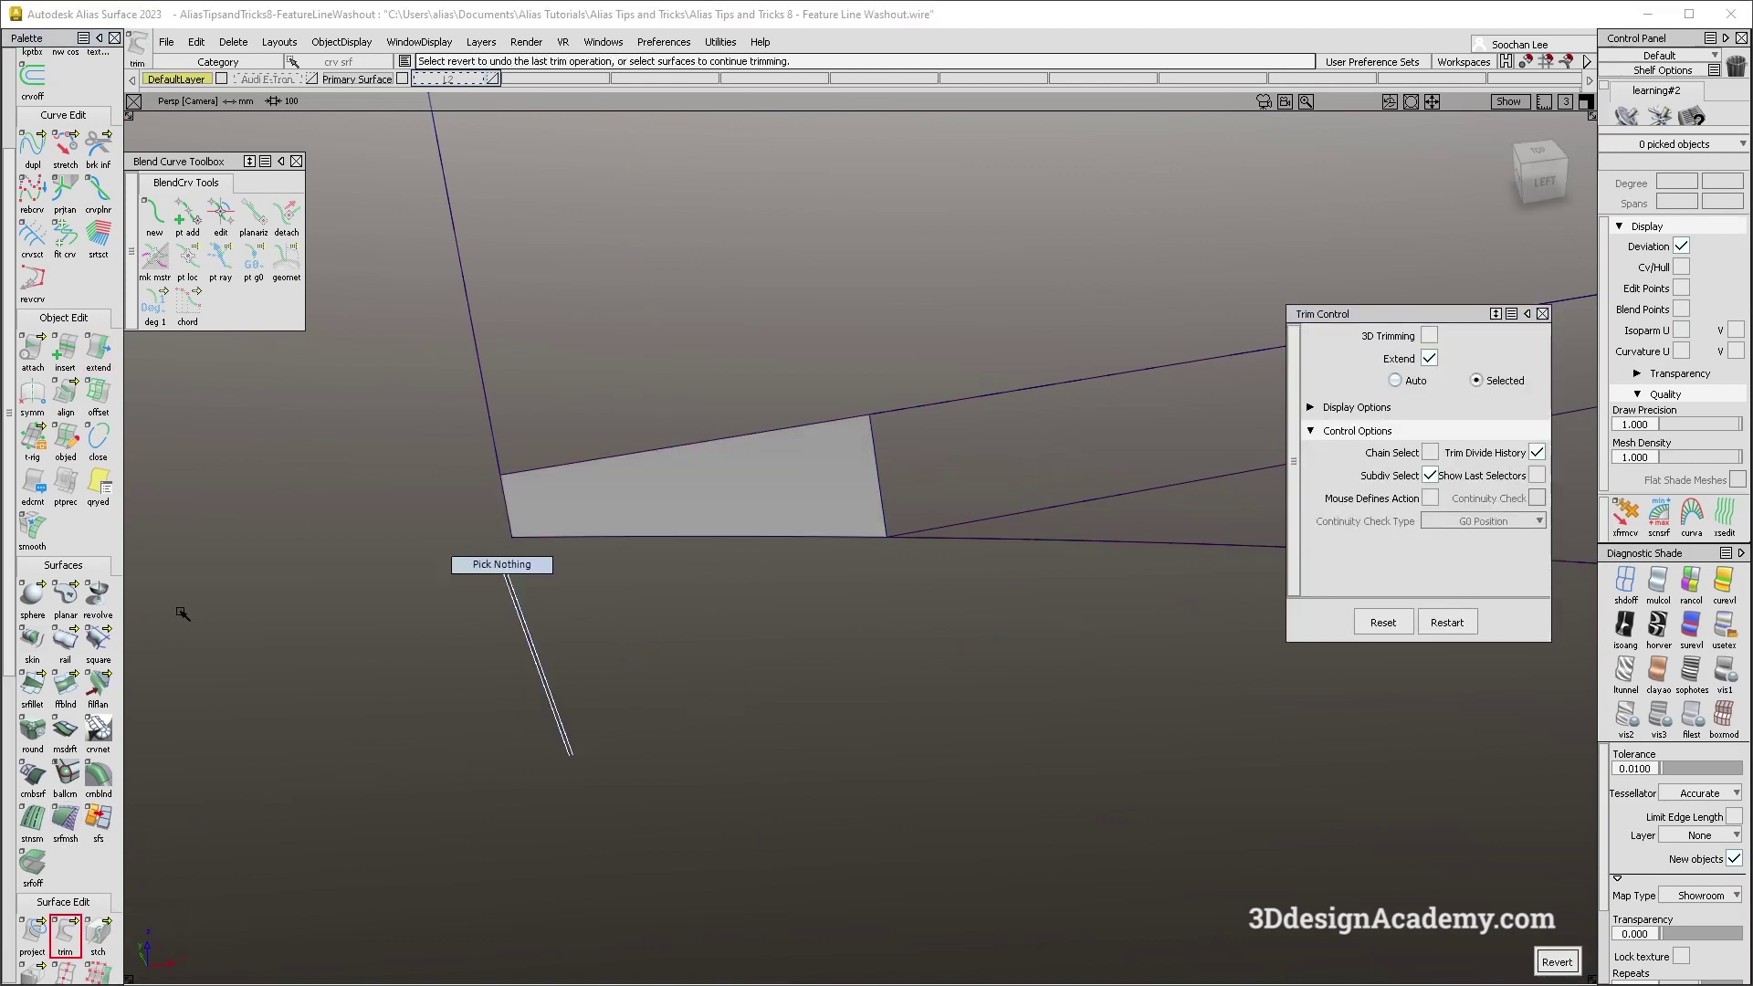
Build a square surface across the reshaped opening with all four boundaries set to G2 Curvature.
click(103, 643)
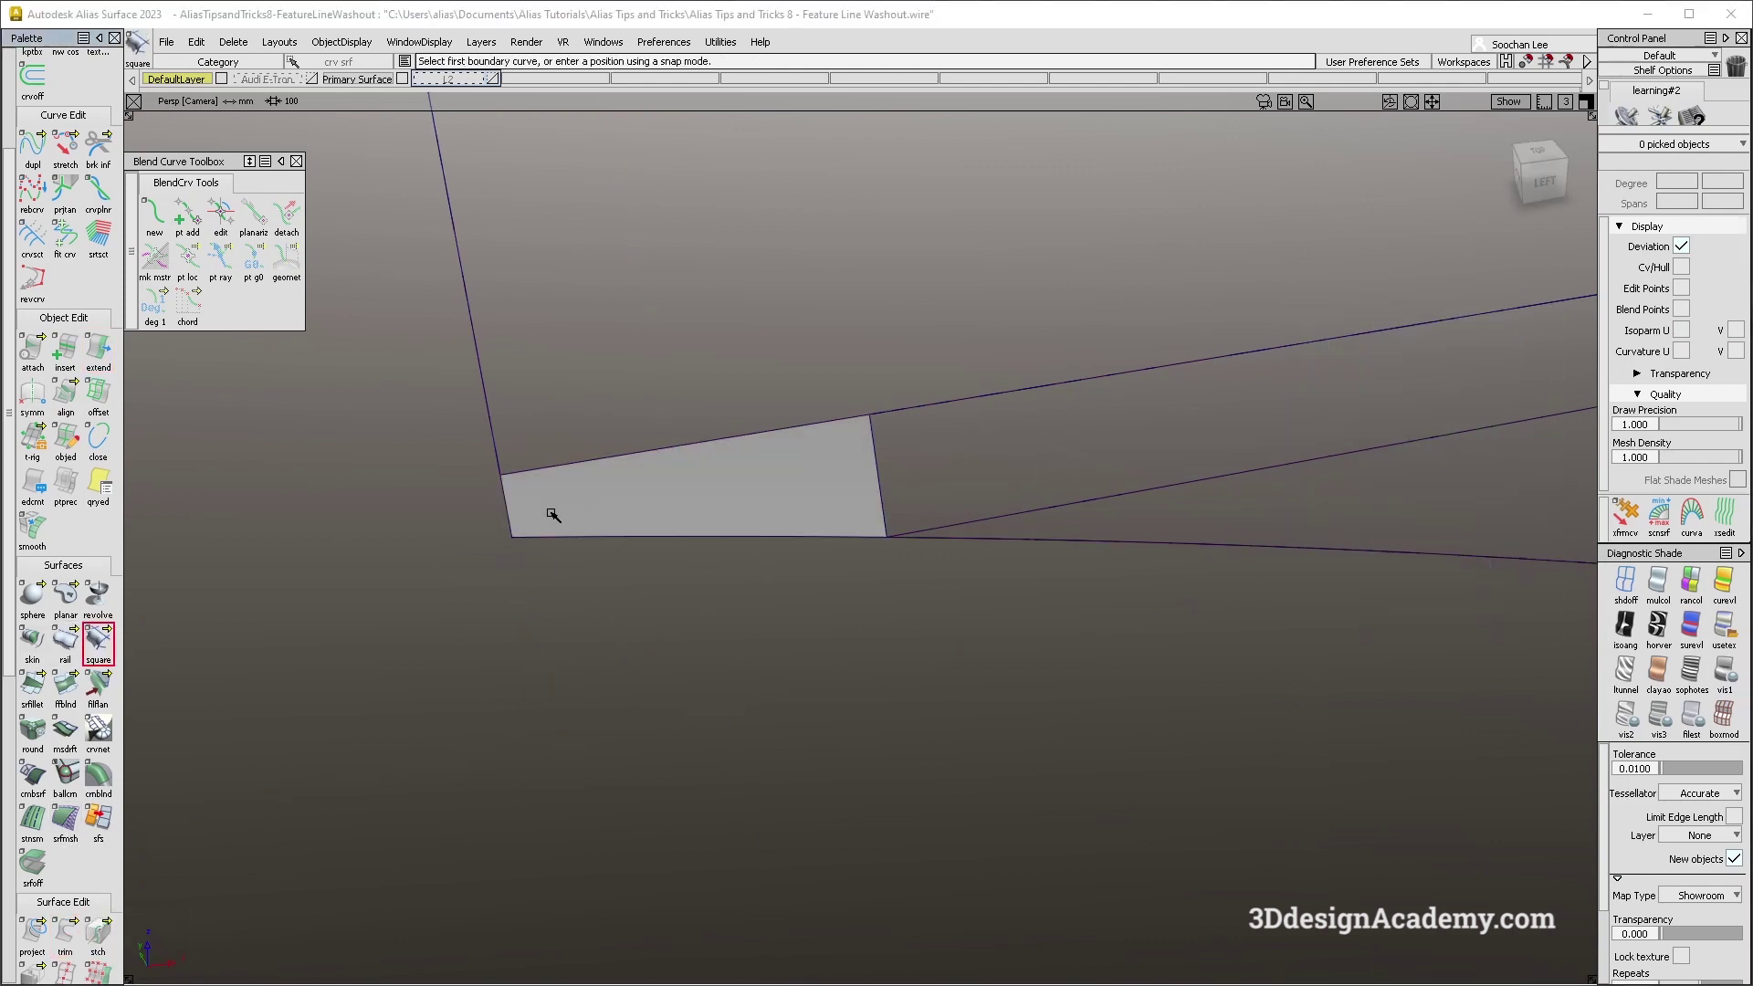
click(507, 502)
click(670, 446)
click(694, 535)
click(878, 479)
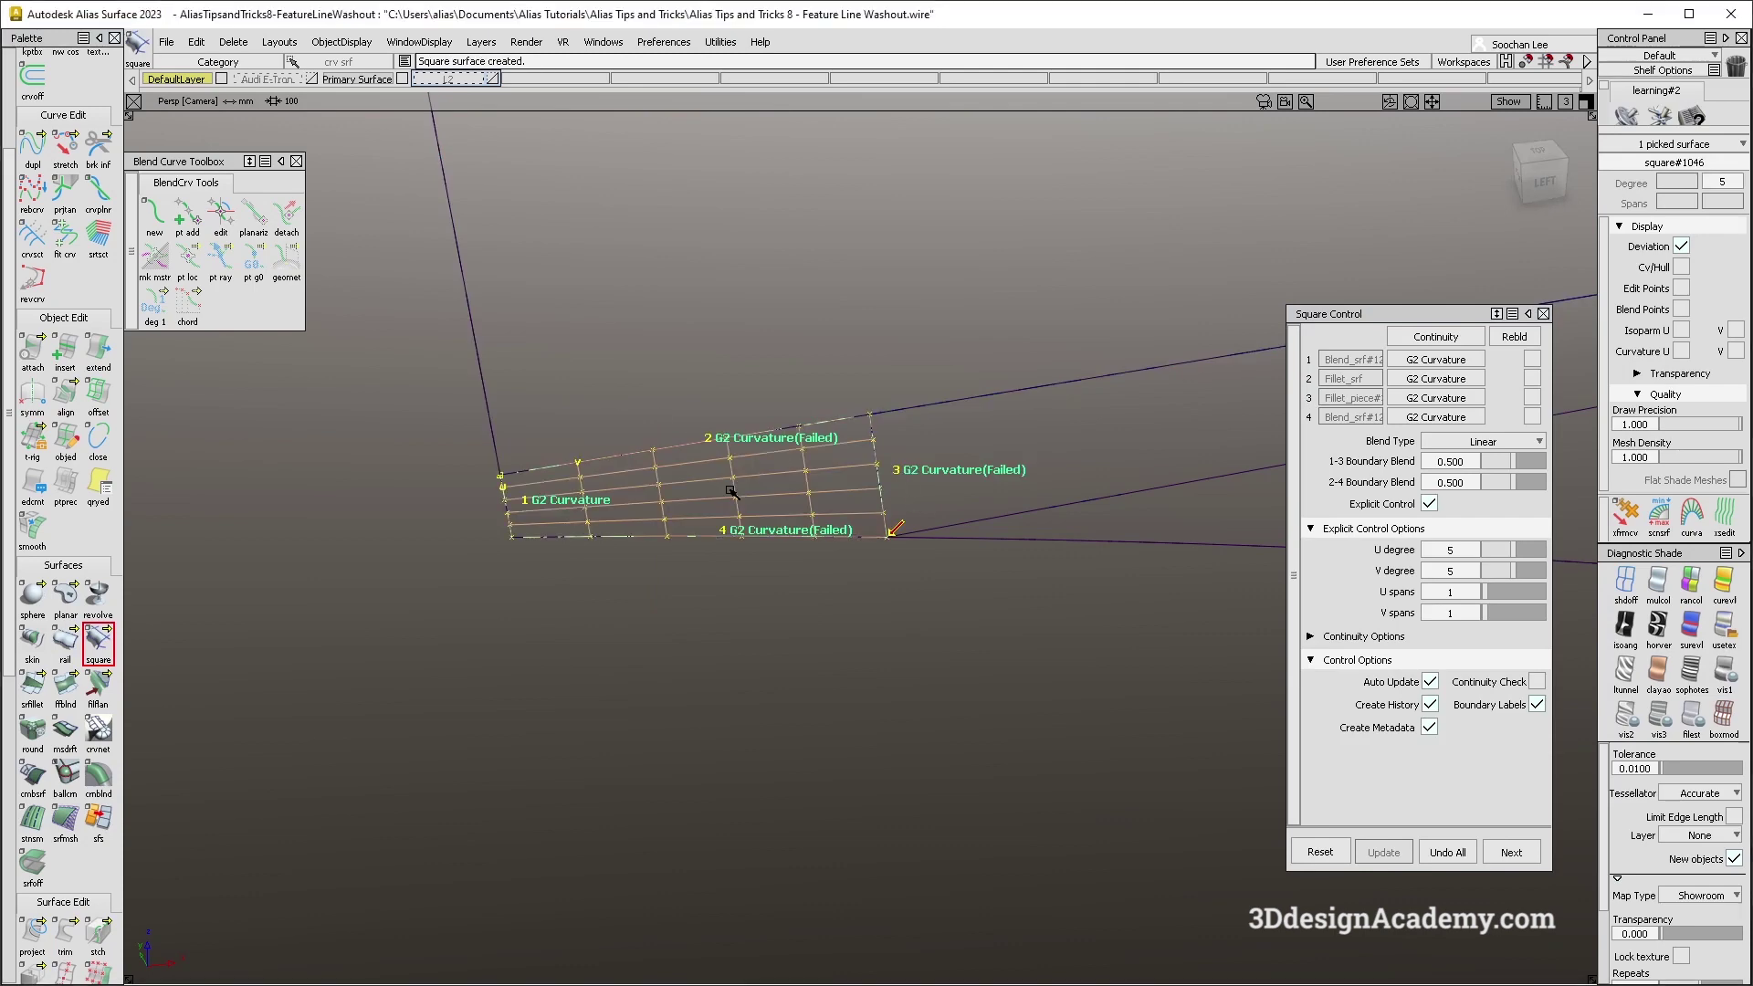
alt+shift+drag(613, 400, 883, 481)
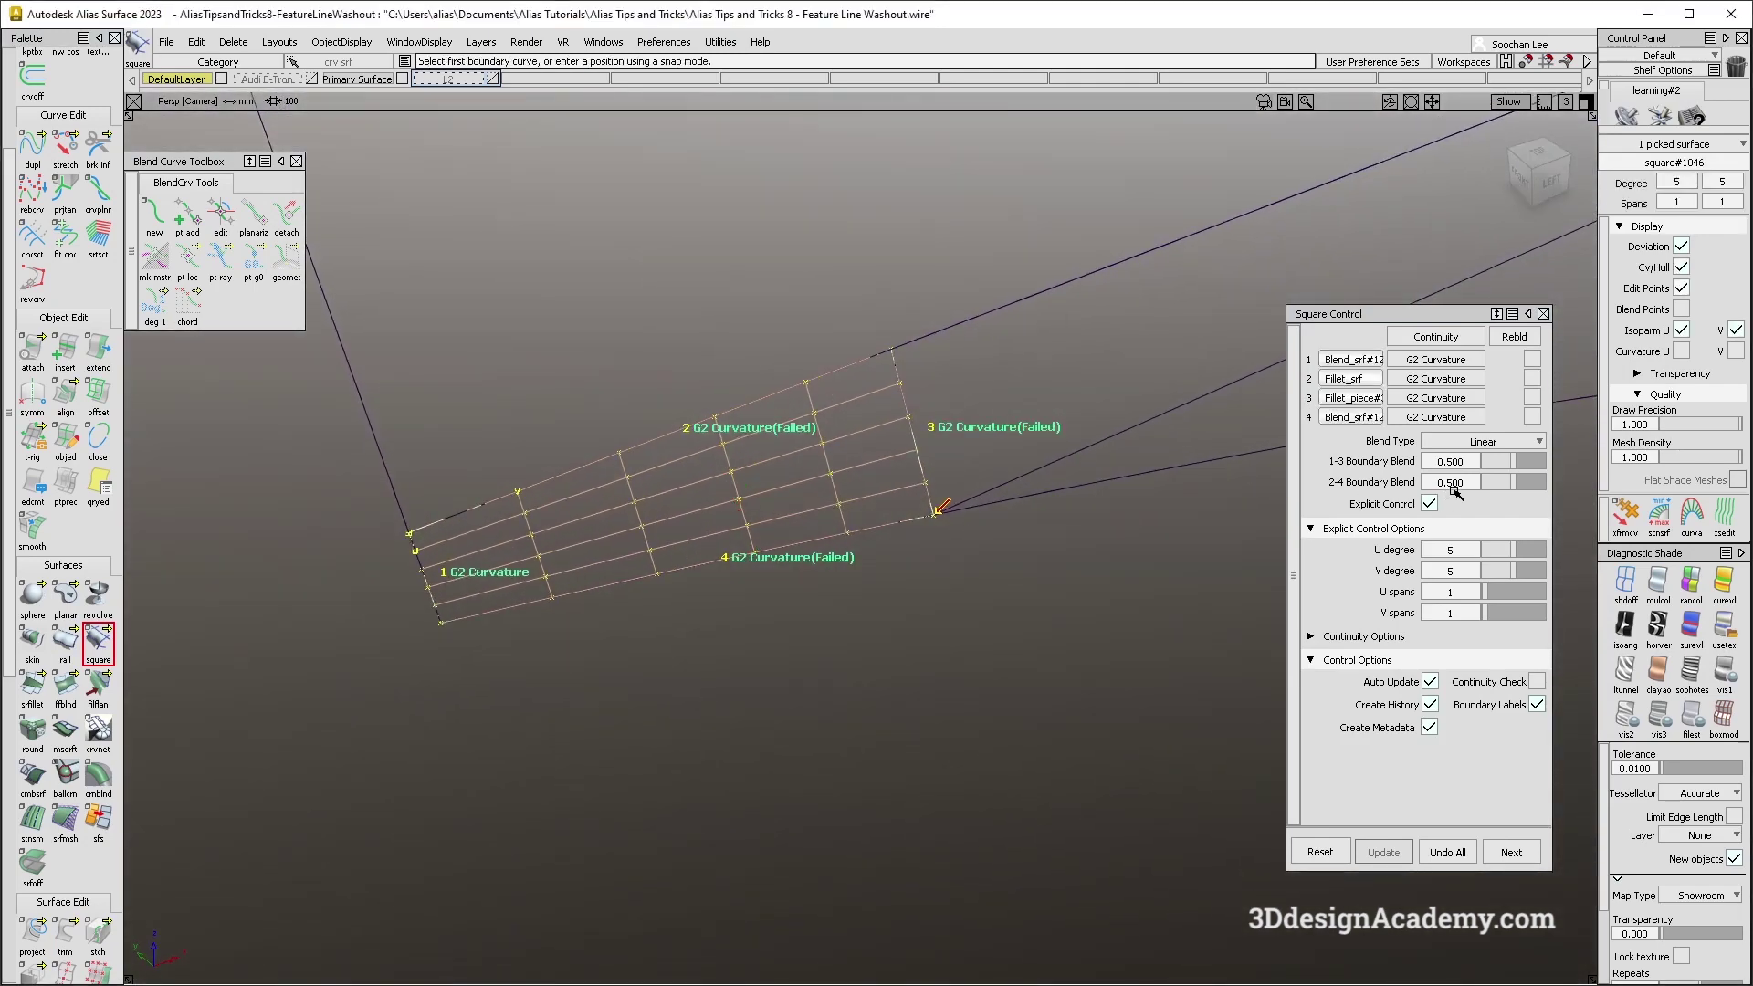
ctrl+shift+right_drag(901, 407, 729, 566)
alt+shift+drag(721, 584, 654, 724)
key(ctrl+z)
scroll(67, 859, down, 3)
scroll(67, 861, down, 1)
click(779, 539)
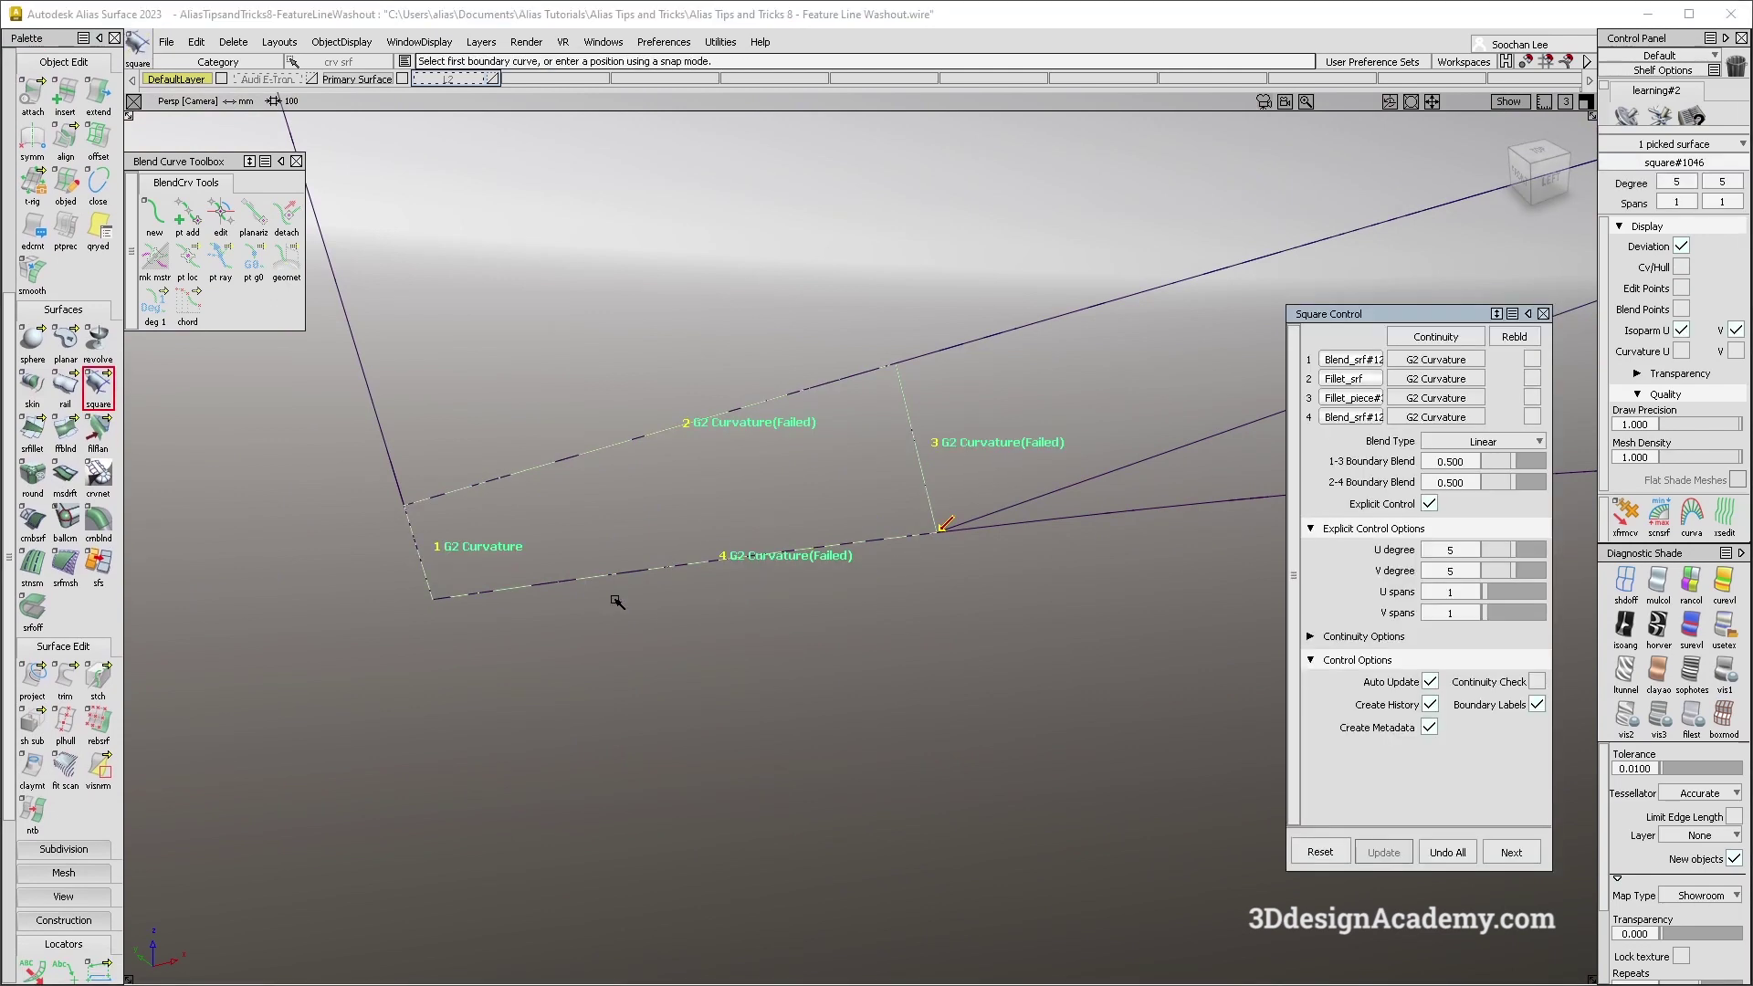
Reopen the square surface's construction settings, turn on Continuity Check and enable rebuild for boundary 1.
scroll(19, 904, down, 3)
click(32, 855)
ctrl+shift+drag(911, 457, 852, 465)
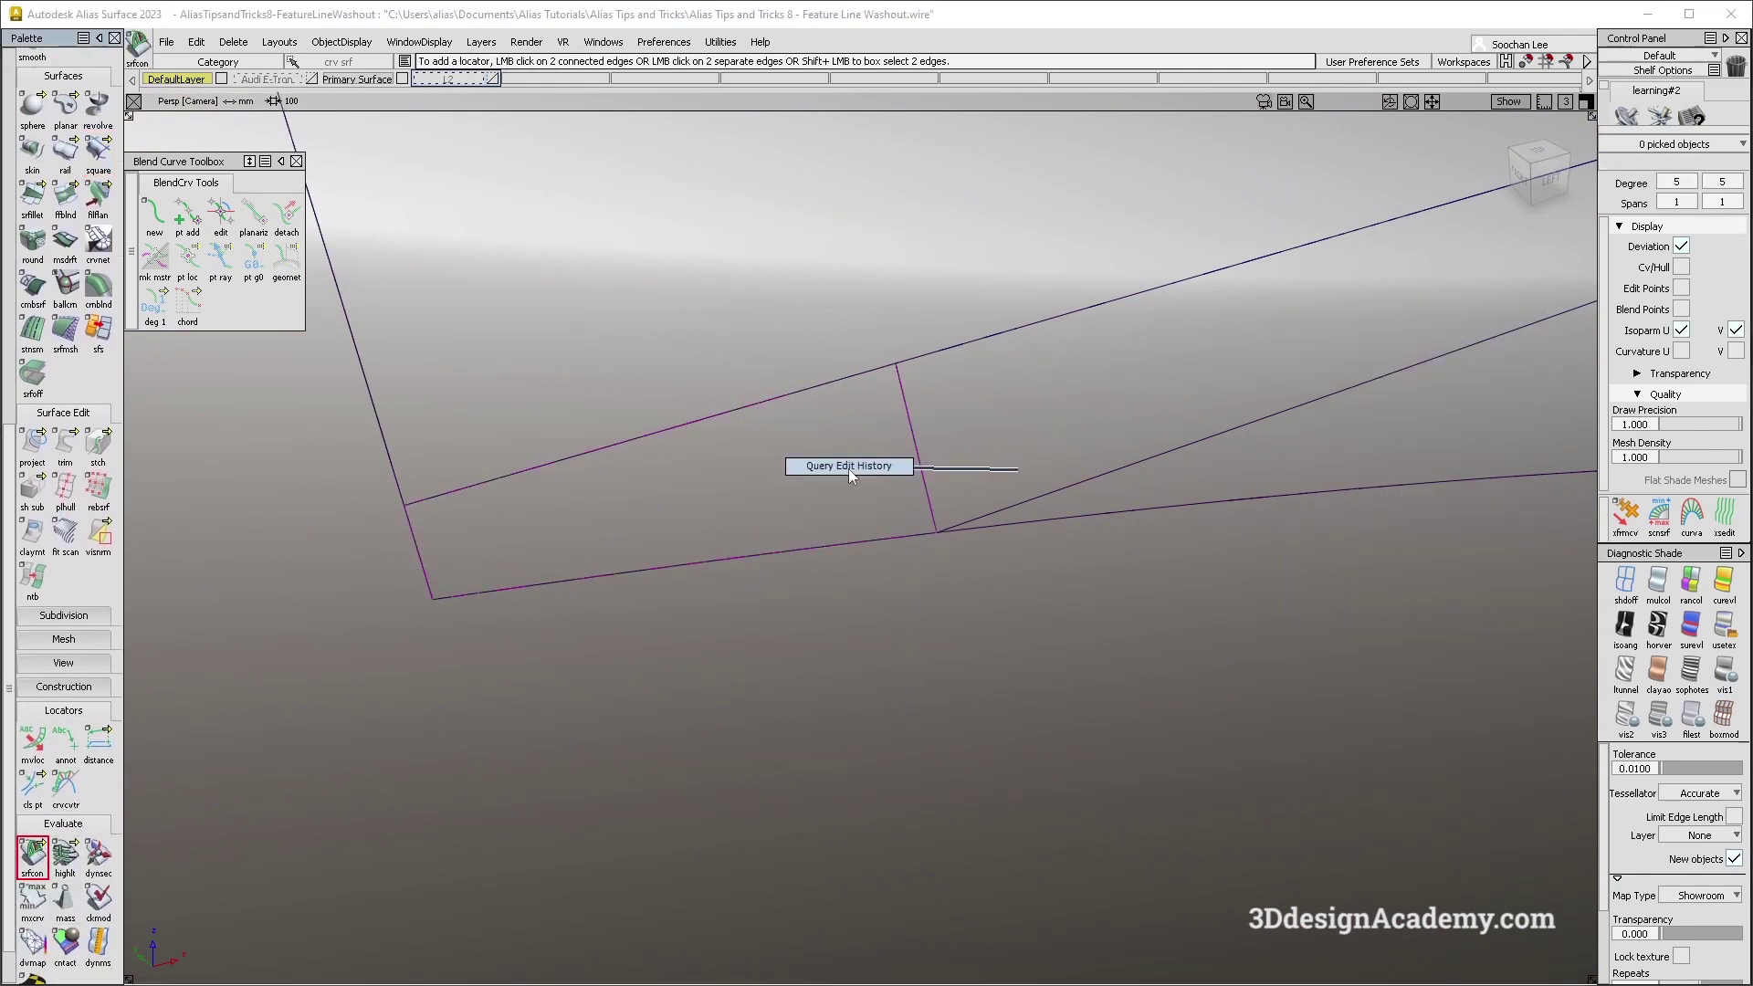
click(917, 484)
click(1538, 682)
alt+shift+drag(801, 614, 802, 720)
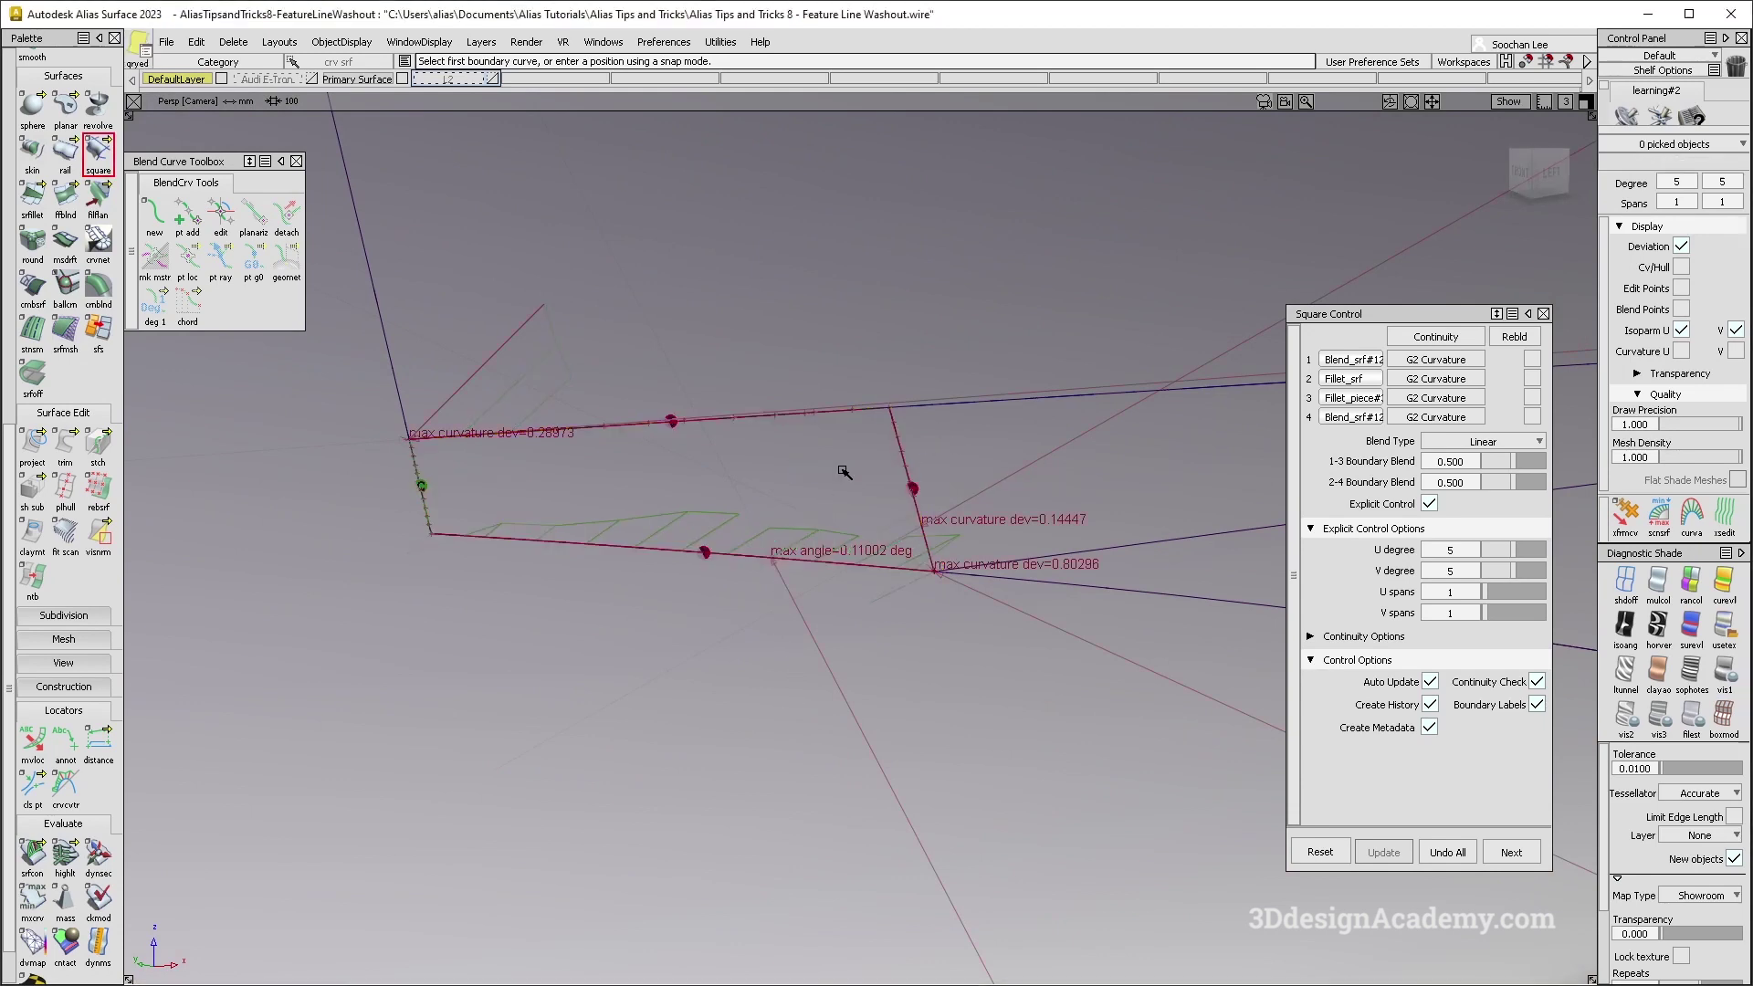
click(1533, 359)
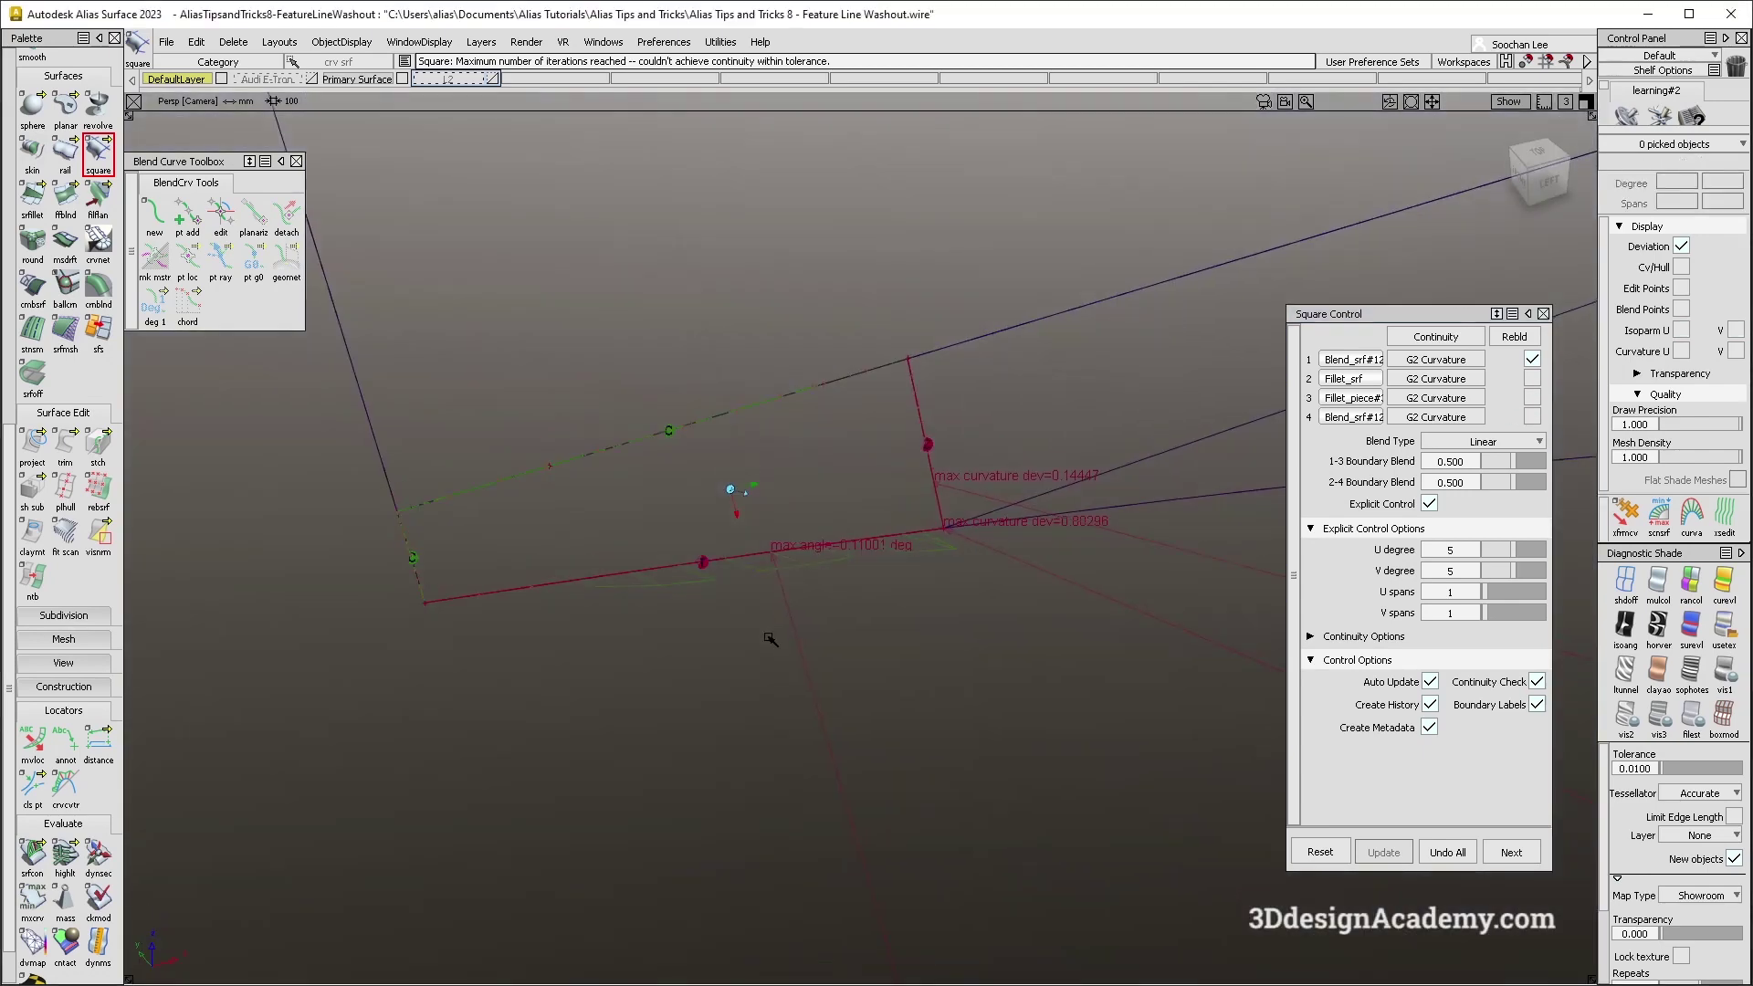
Align the lower edge of the rebuilt square surface to the body surface with G2 continuity.
scroll(55, 182, up, 5)
click(66, 94)
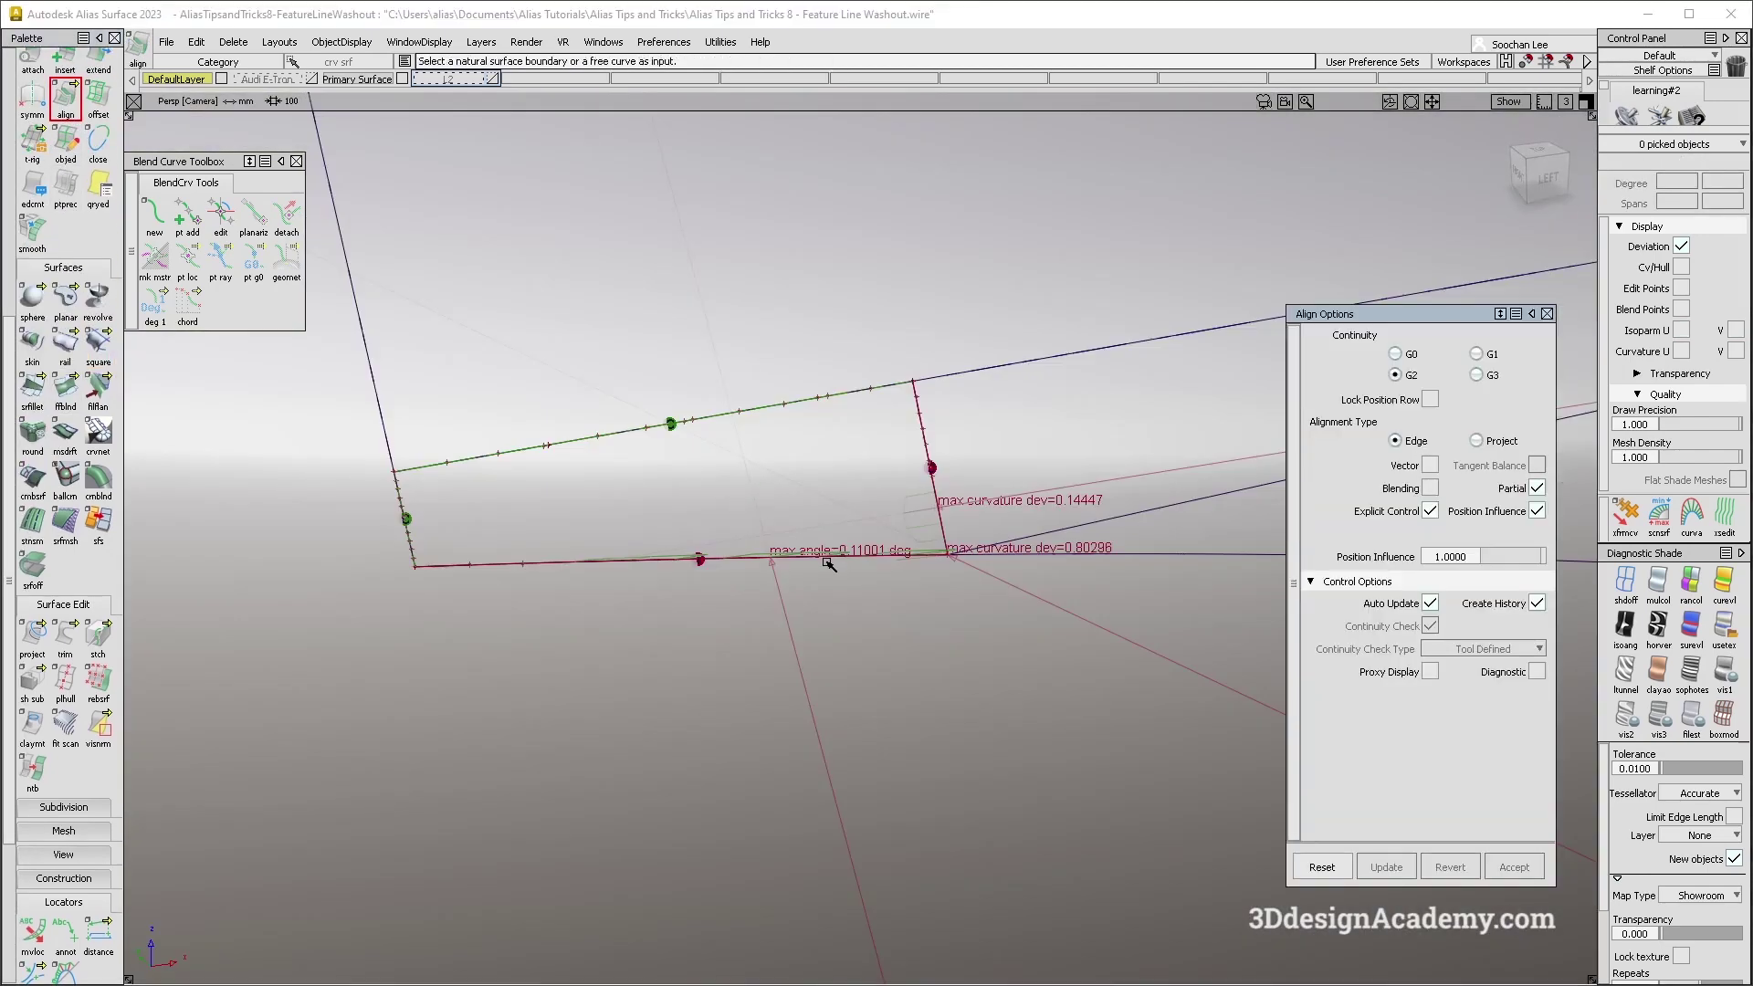
click(829, 559)
key(Return)
alt+shift+drag(829, 559, 963, 591)
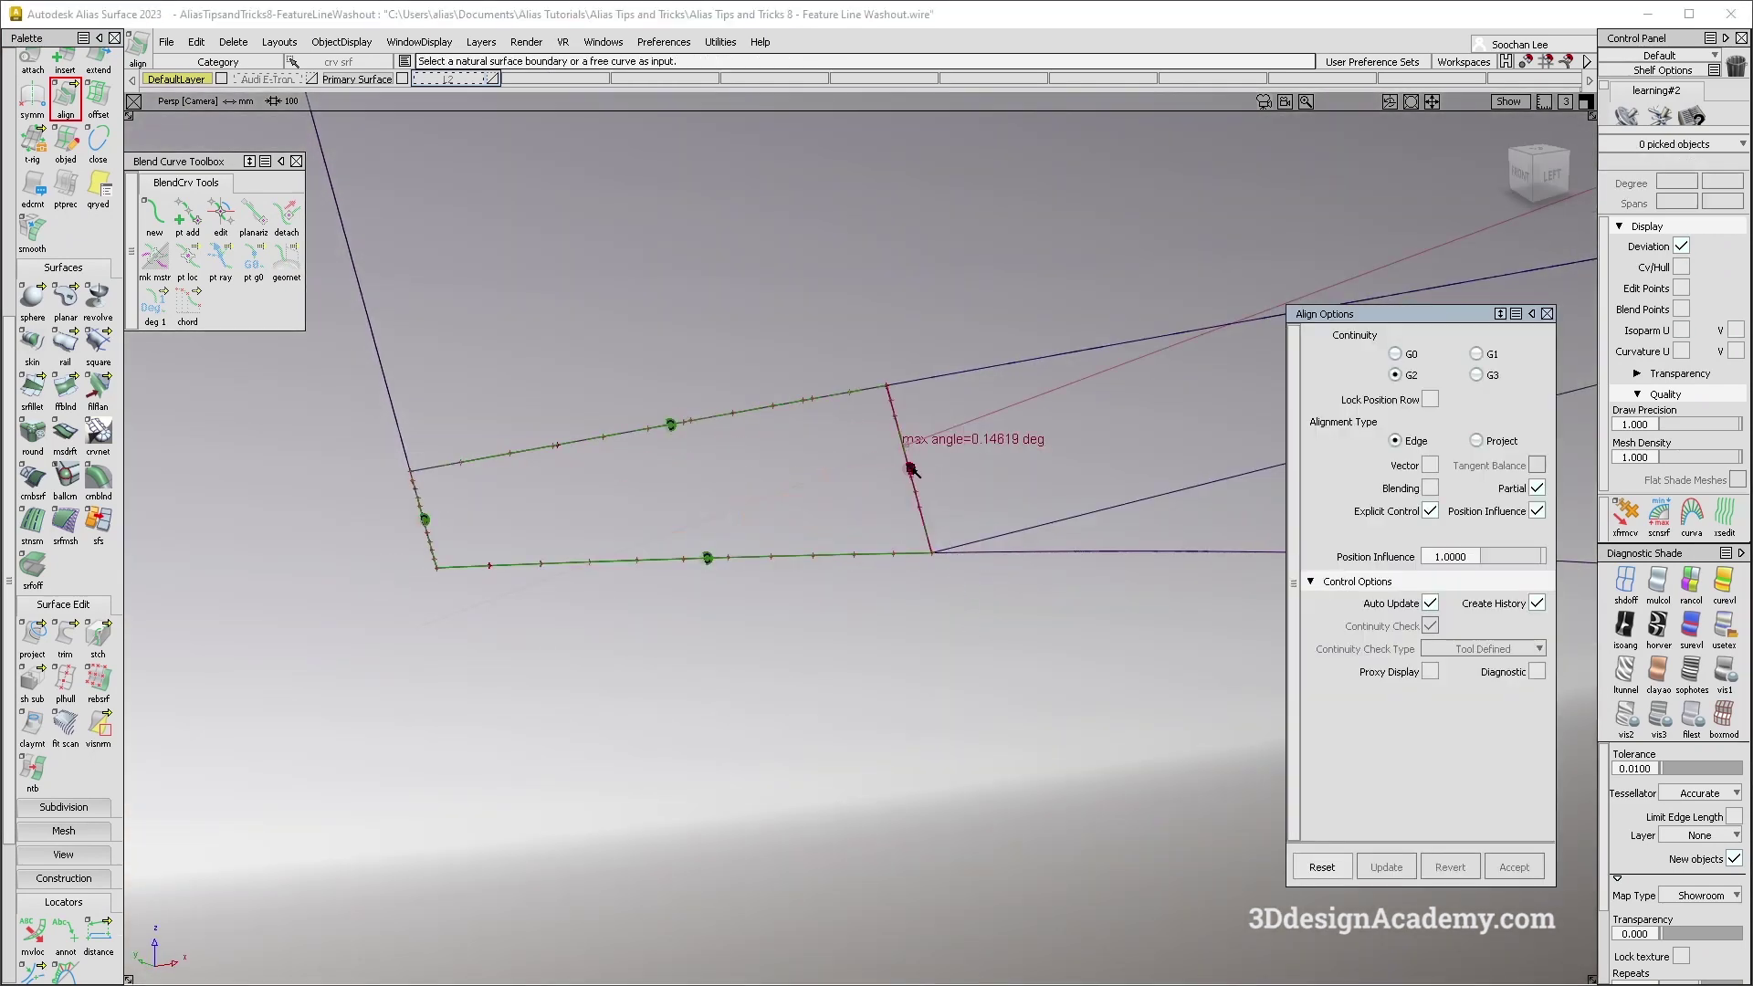
Align the new square surface's rear edge to the fillet's front end with G2 continuity, using the Vector option.
click(910, 469)
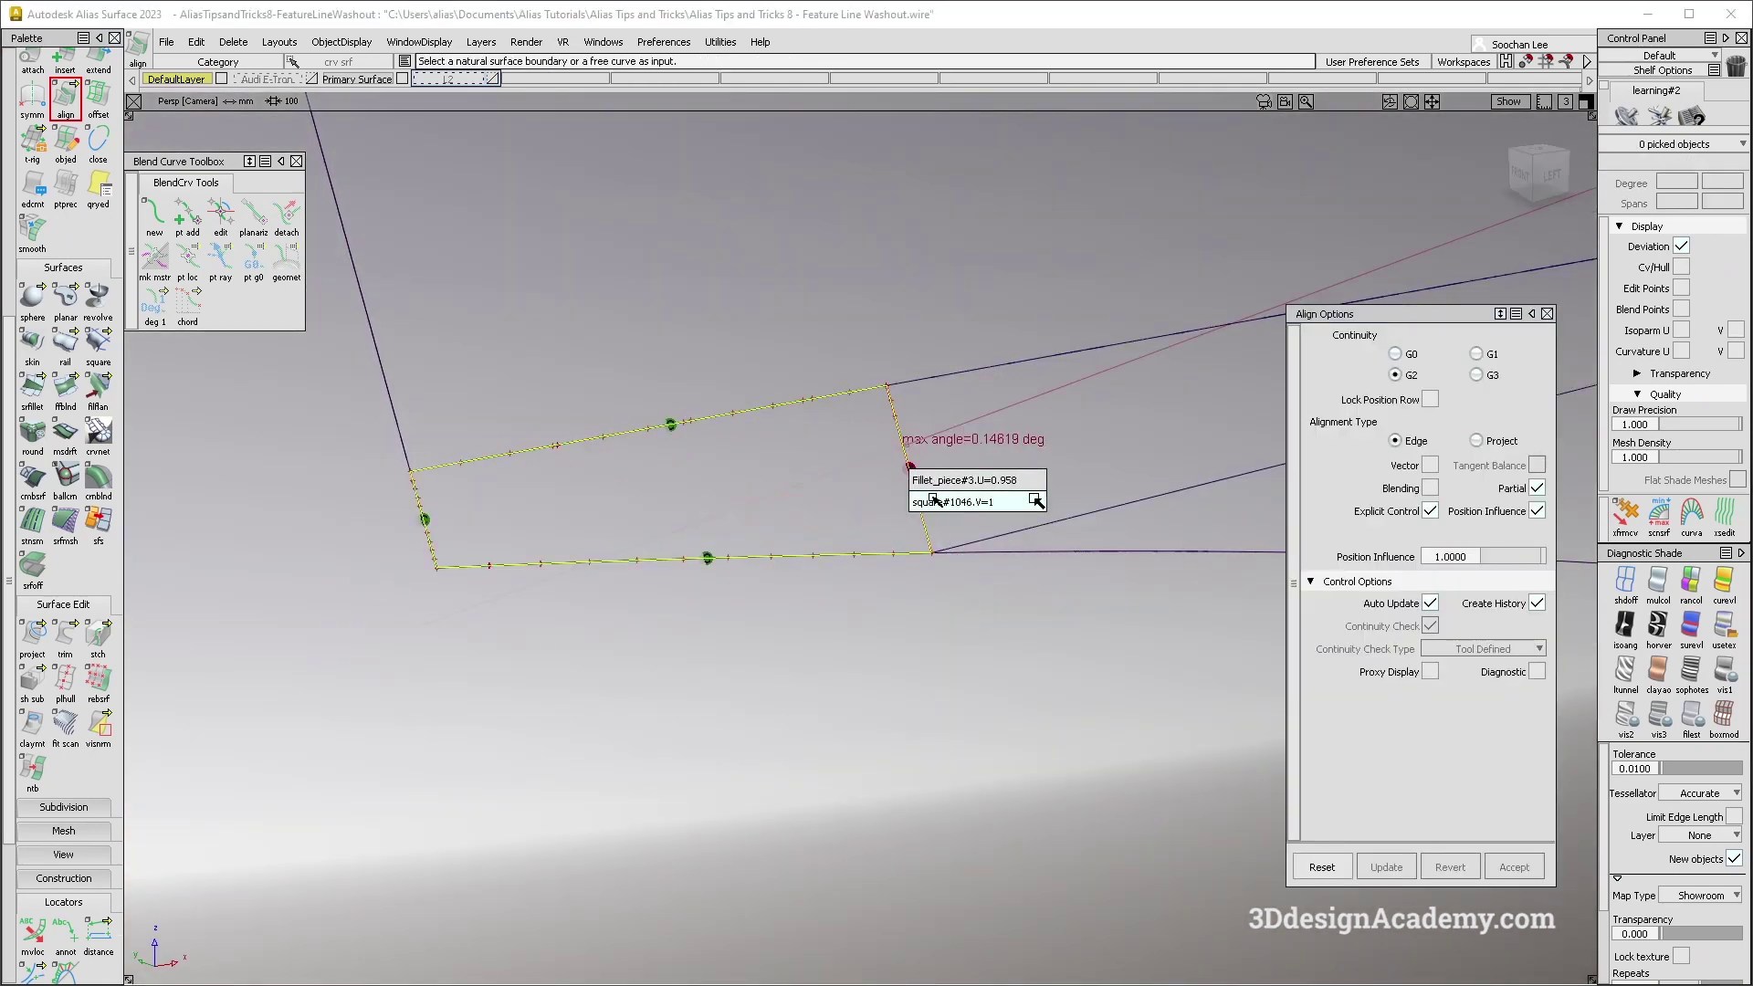
click(932, 497)
key(Return)
click(911, 468)
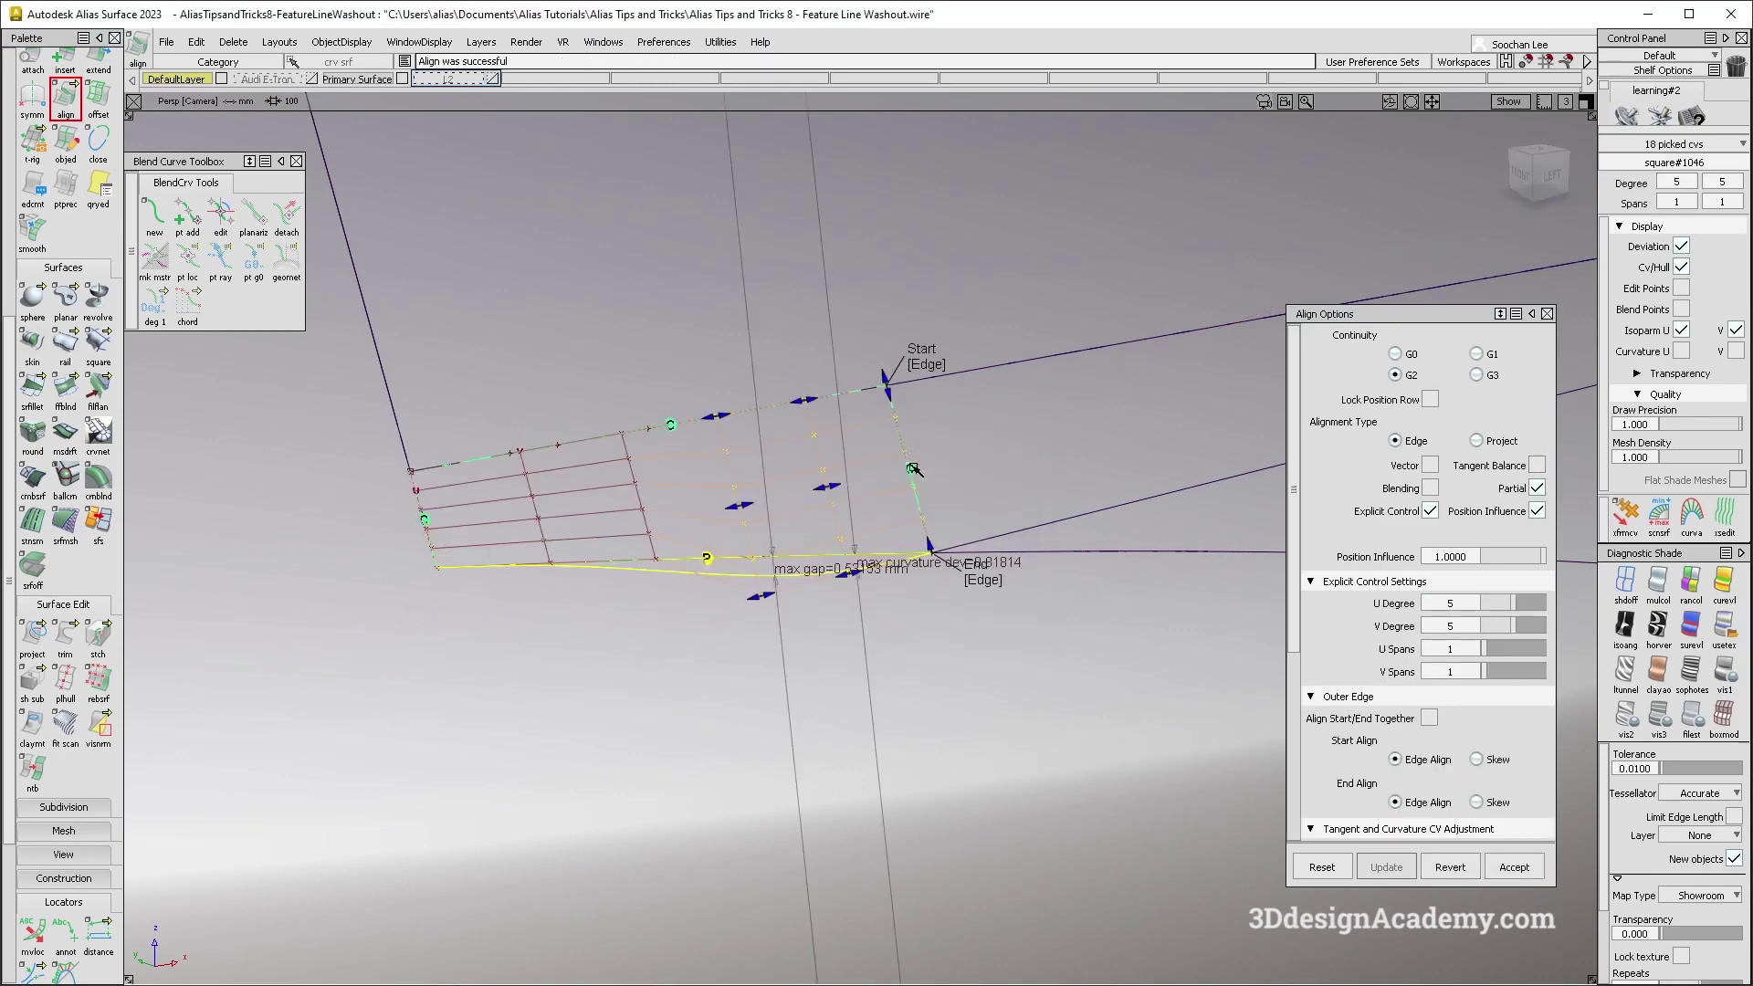
alt+shift+drag(1432, 476, 1276, 439)
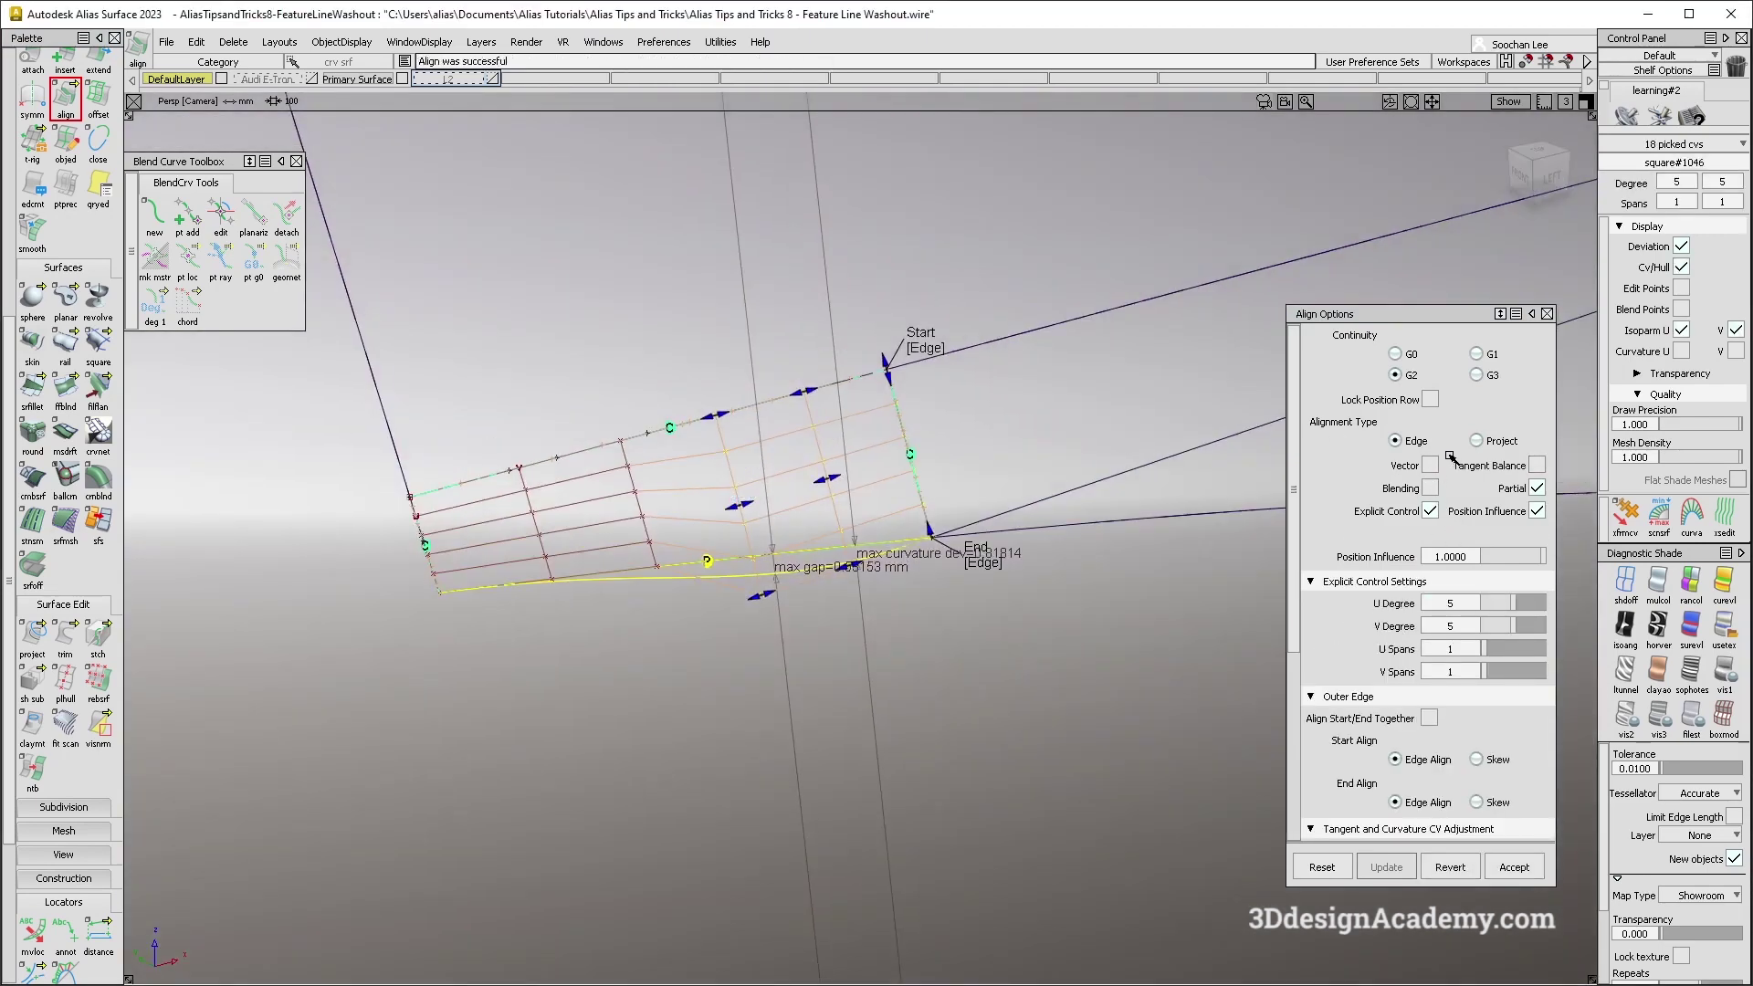
click(1430, 466)
alt+shift+drag(782, 539, 834, 510)
alt+shift+drag(959, 561, 868, 560)
key(ctrl+z)
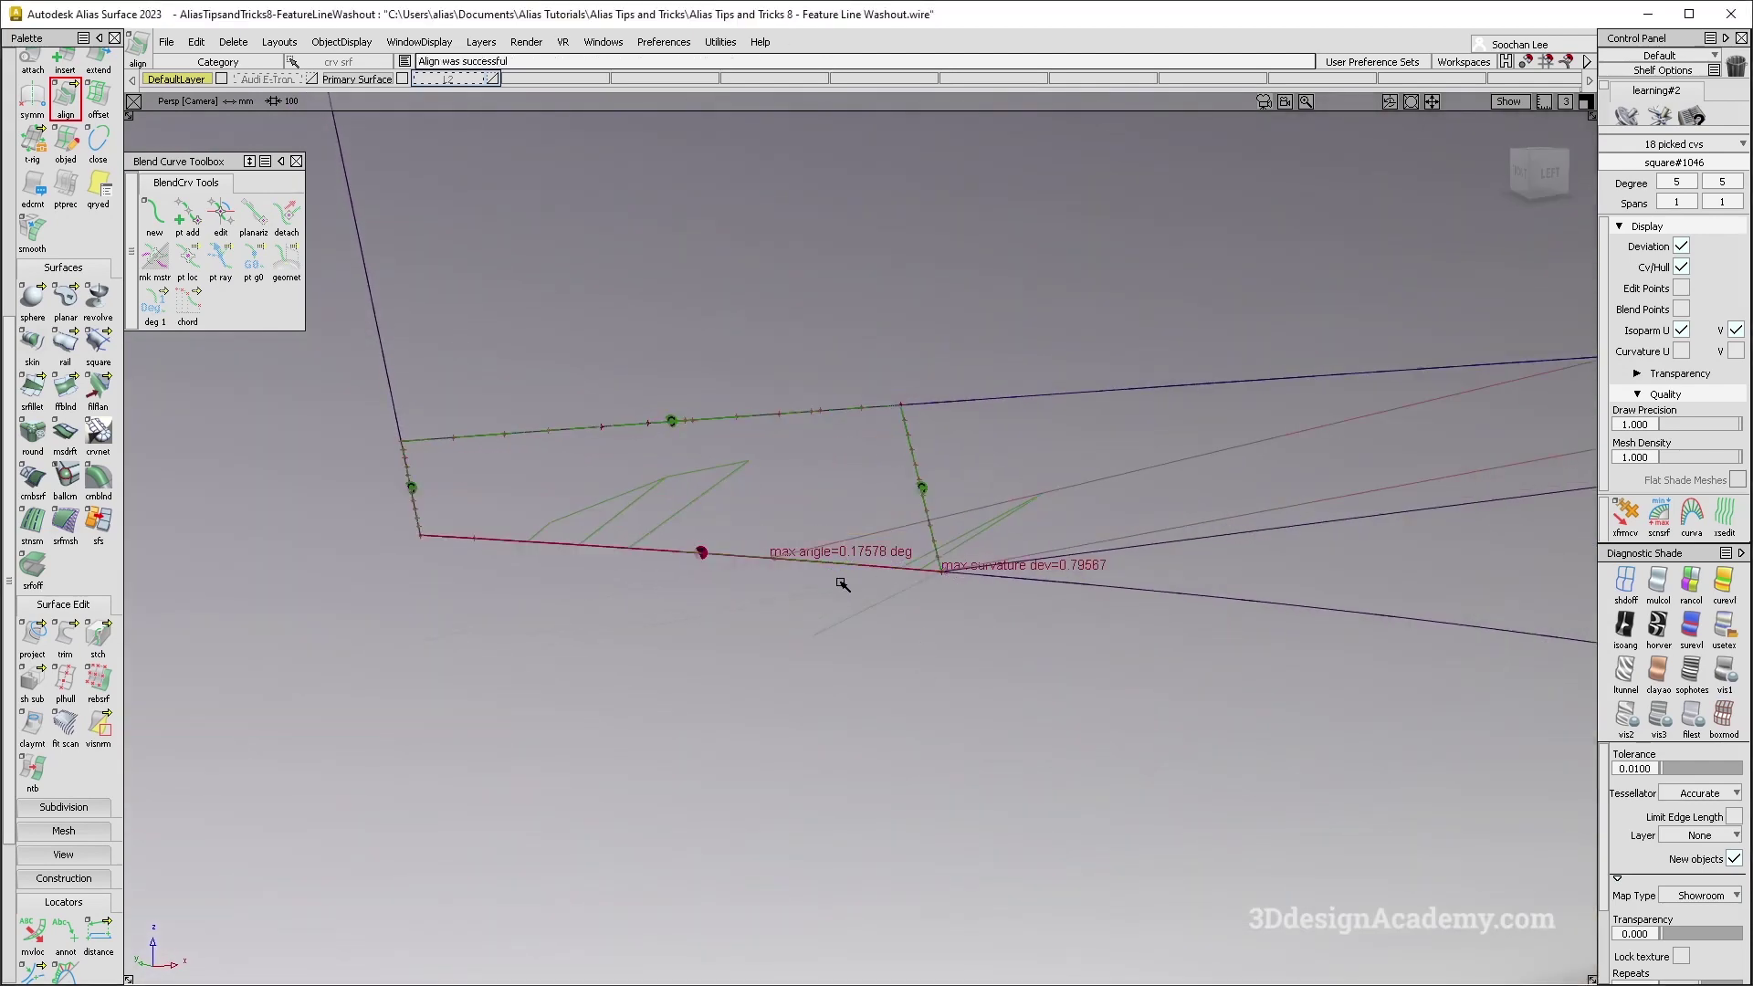
Realign the square surface's lower edge to the adjoining body surface with G2 continuity.
click(841, 566)
click(954, 617)
click(868, 572)
key(Return)
alt+shift+drag(851, 568, 853, 481)
click(721, 700)
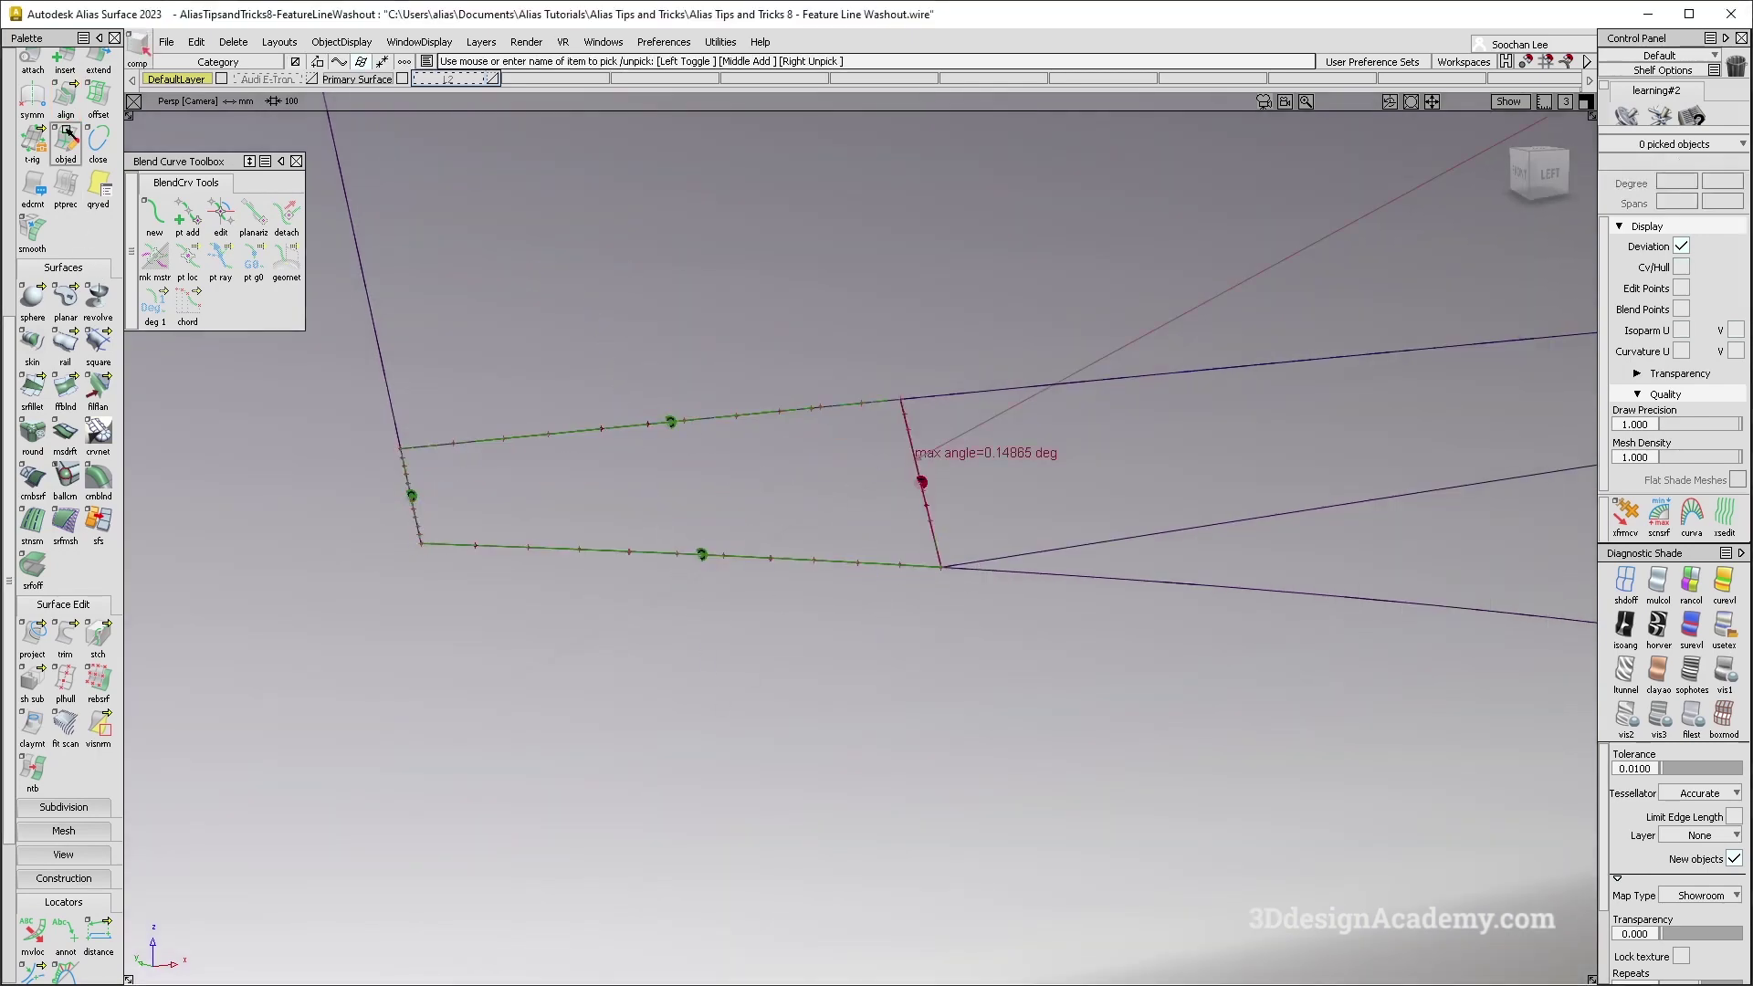
Align the square surface's rear edge to the fillet's front end with G1 continuity and the Vector option enabled.
click(65, 99)
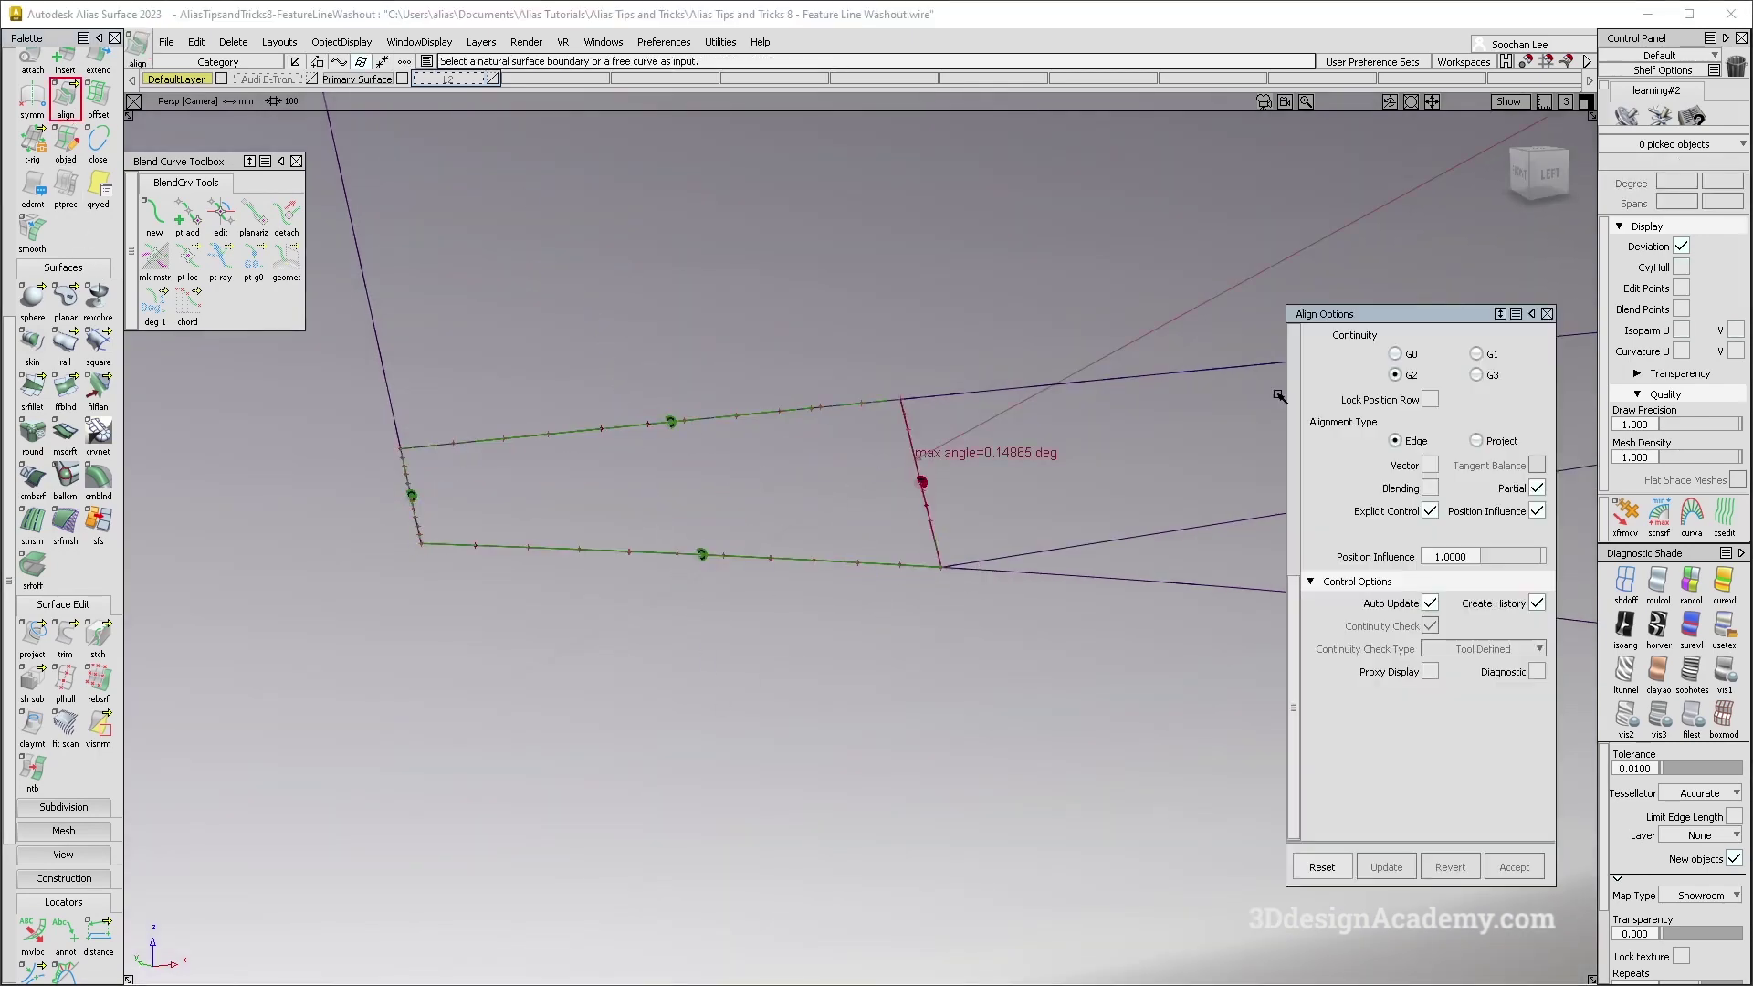
click(926, 478)
click(941, 512)
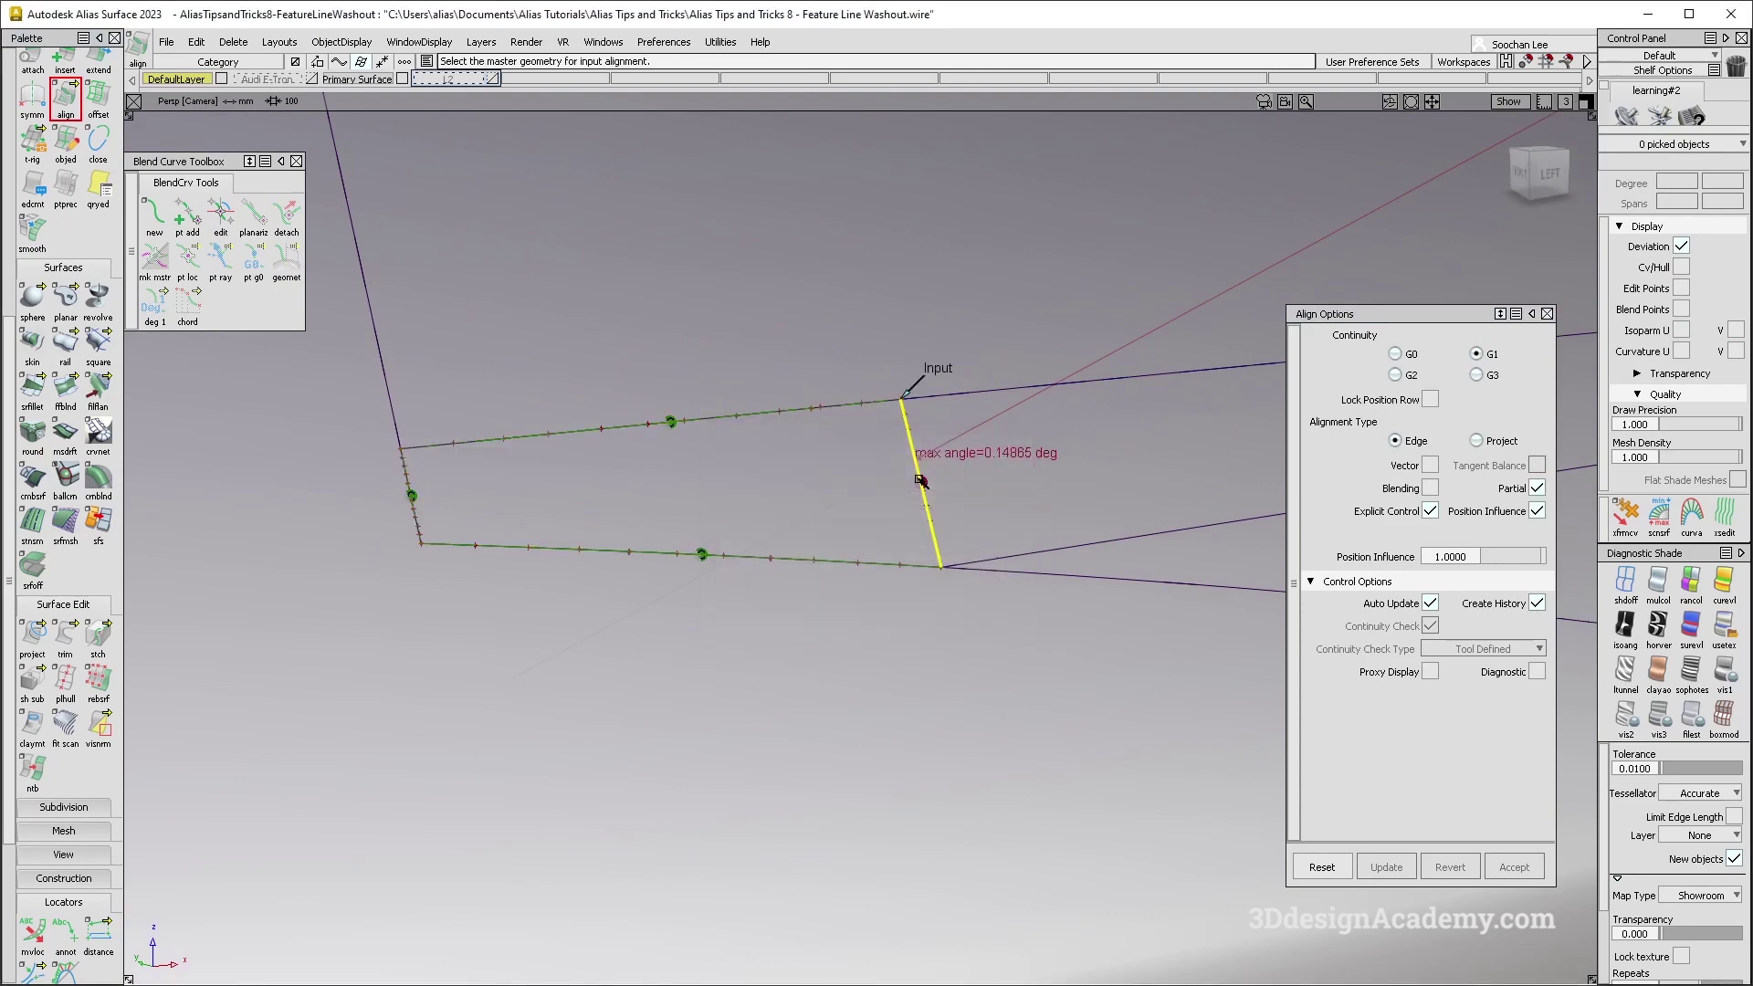
click(1431, 464)
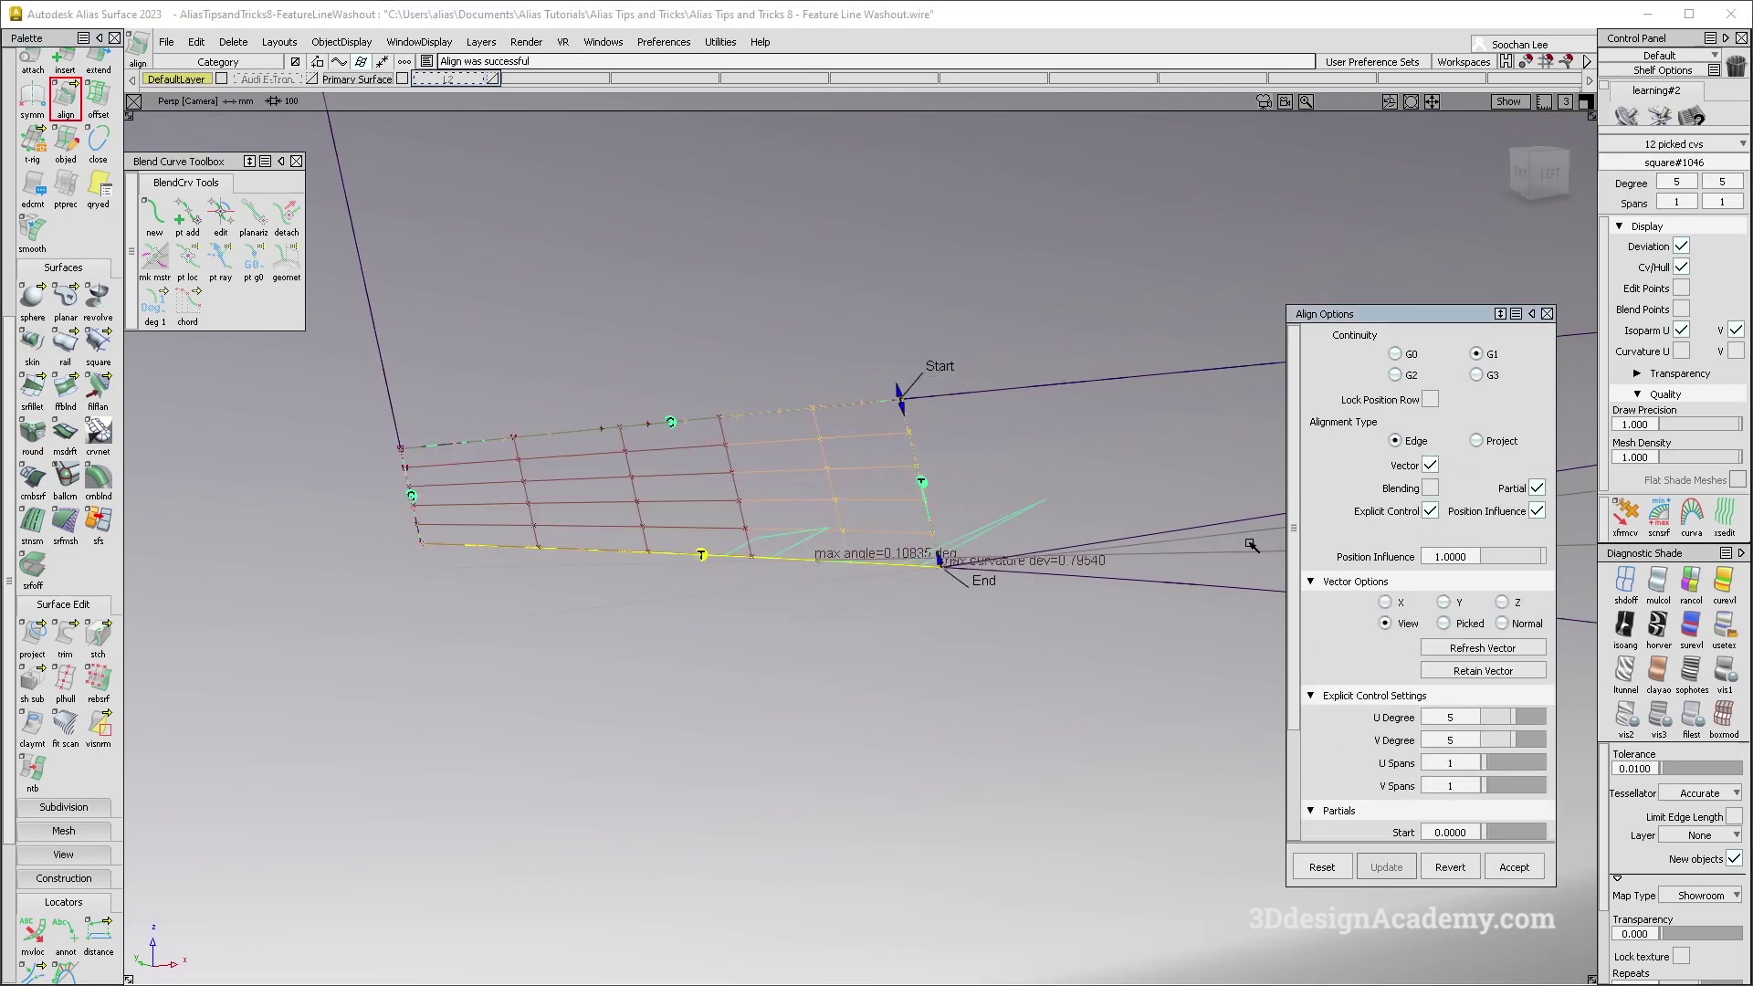
alt+shift+drag(896, 556, 861, 496)
key(Delete)
key(Return)
alt+shift+drag(743, 466, 690, 669)
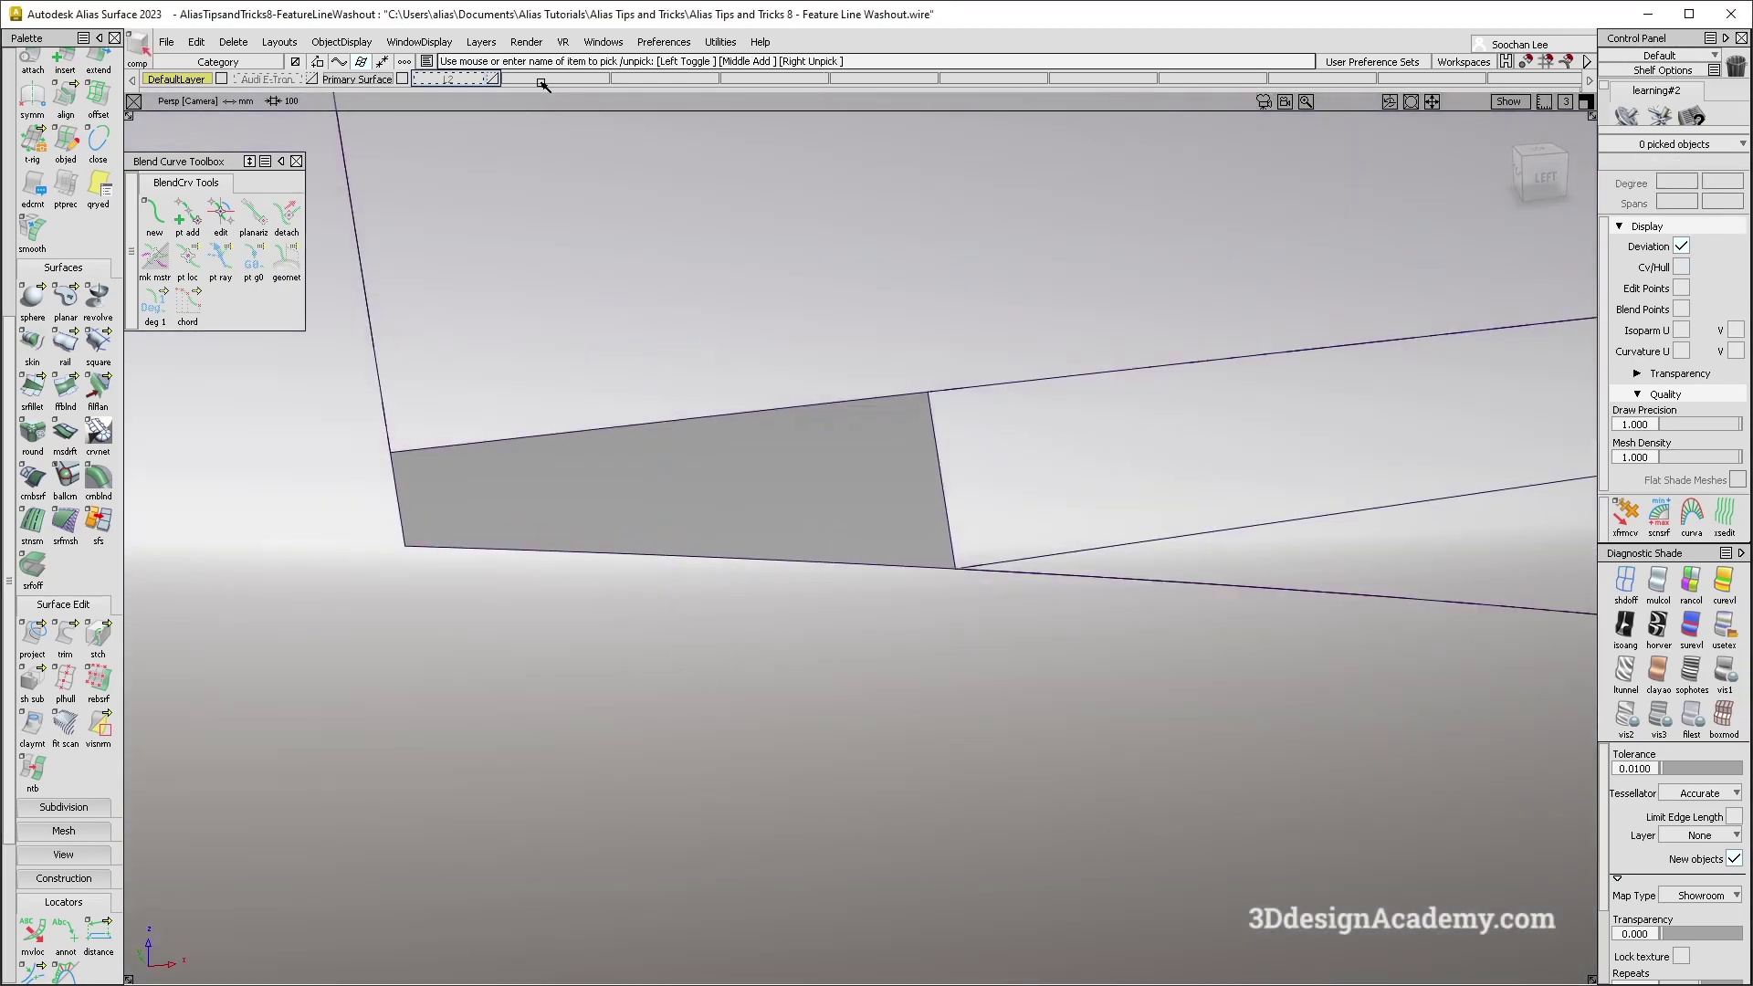
Show layer L2, untrim the surface at the fillet's front end and delete its old trim curve.
click(491, 80)
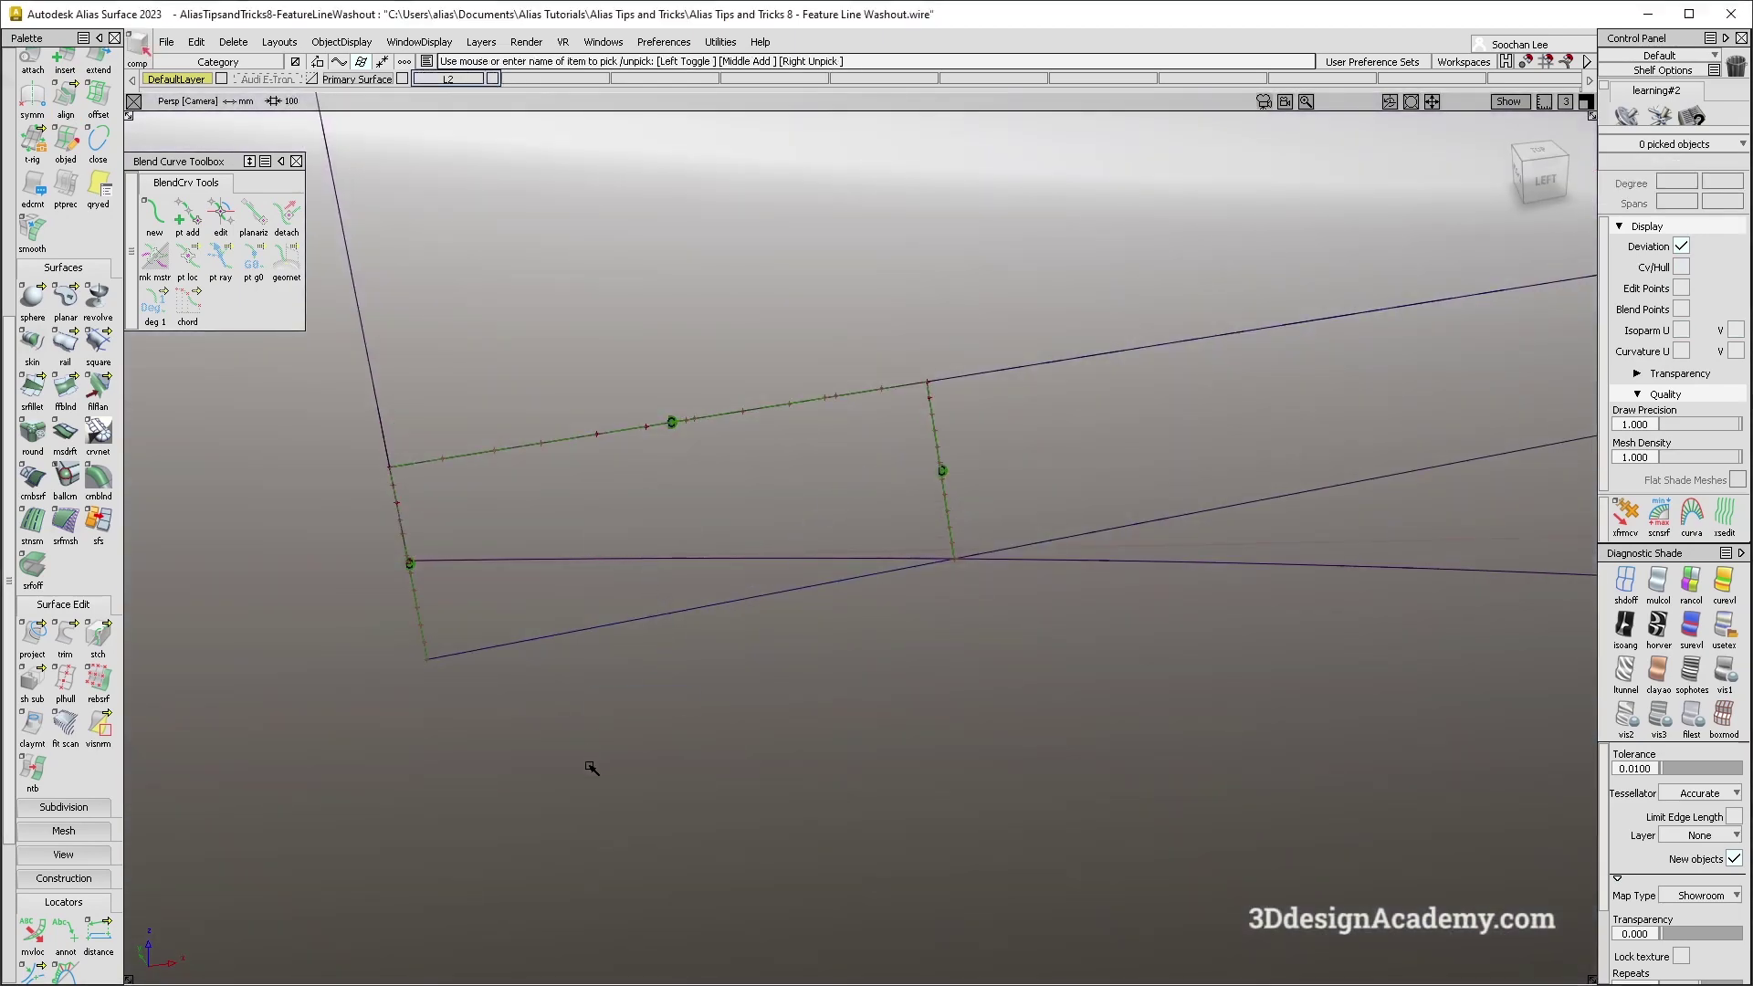
drag(65, 633, 146, 637)
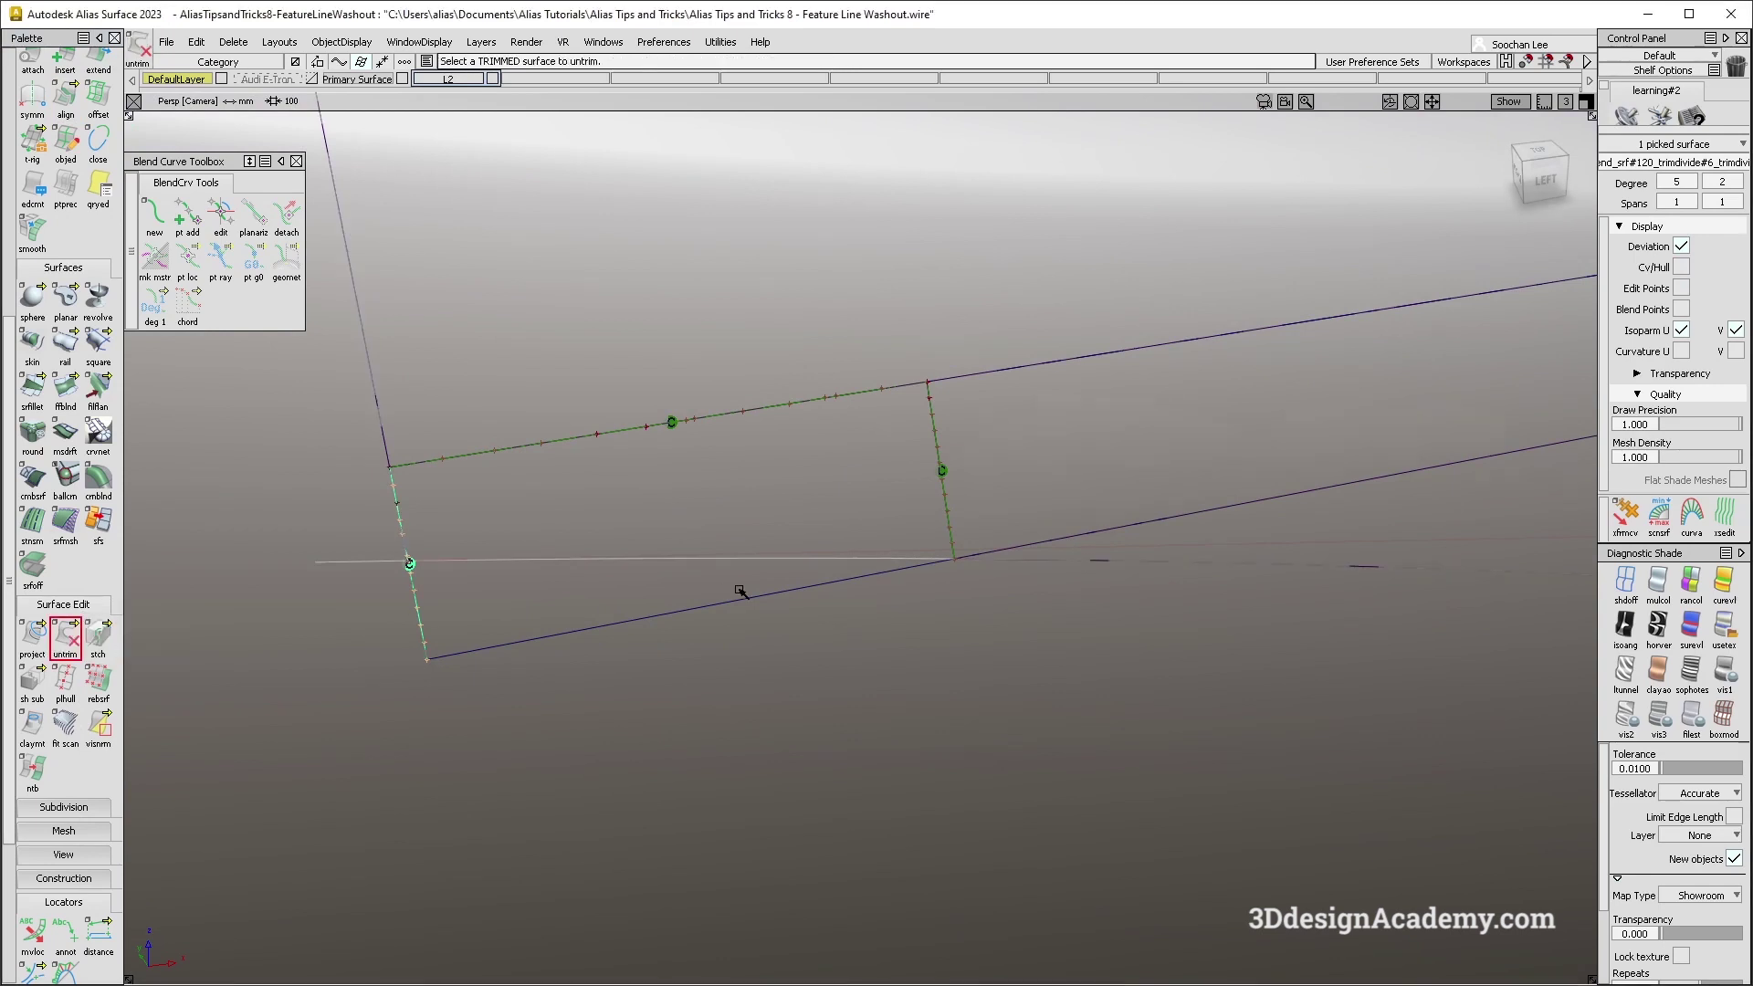
ctrl+shift+drag(774, 659, 694, 619)
click(618, 568)
key(Delete)
key(Return)
Project the straight lower edge onto the untrimmed surface along the Y vector and trim the surface with it.
drag(38, 643, 48, 664)
click(46, 655)
click(638, 617)
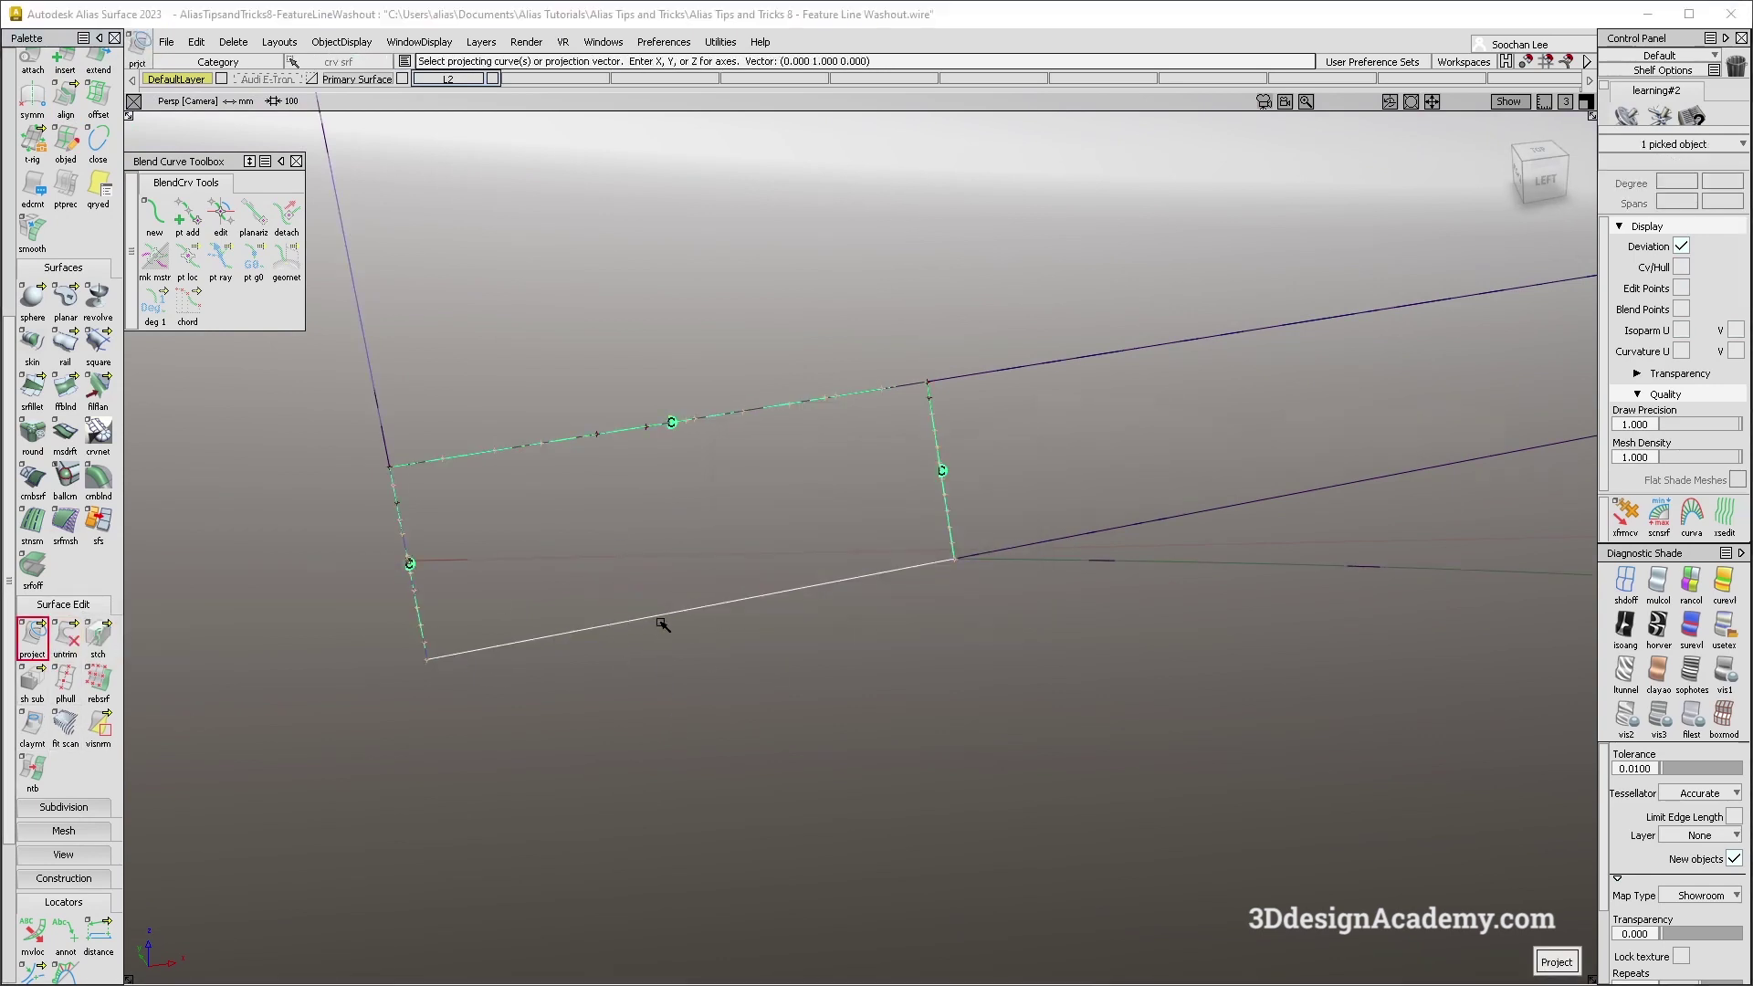
alt+shift+right_drag(732, 633, 701, 779)
ctrl+shift+drag(701, 778, 712, 545)
drag(73, 639, 113, 644)
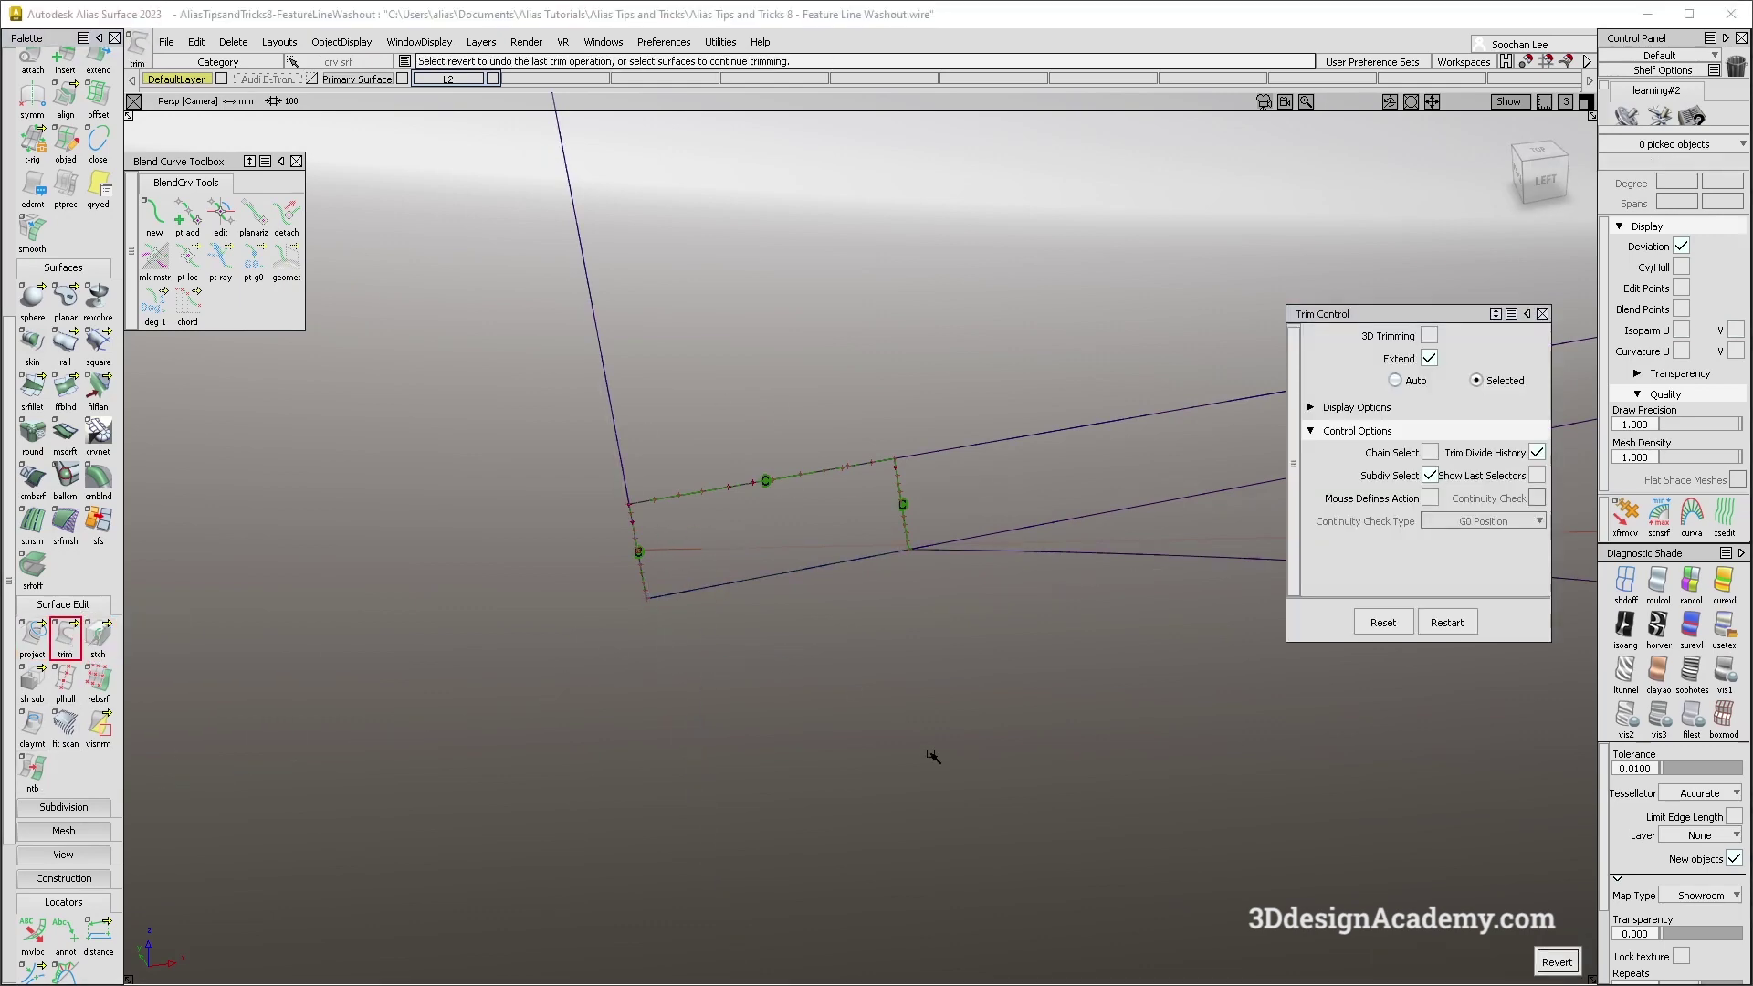
Pick the rail surface above the wheel arch and hide layer L2.
alt+shift+drag(902, 720, 803, 659)
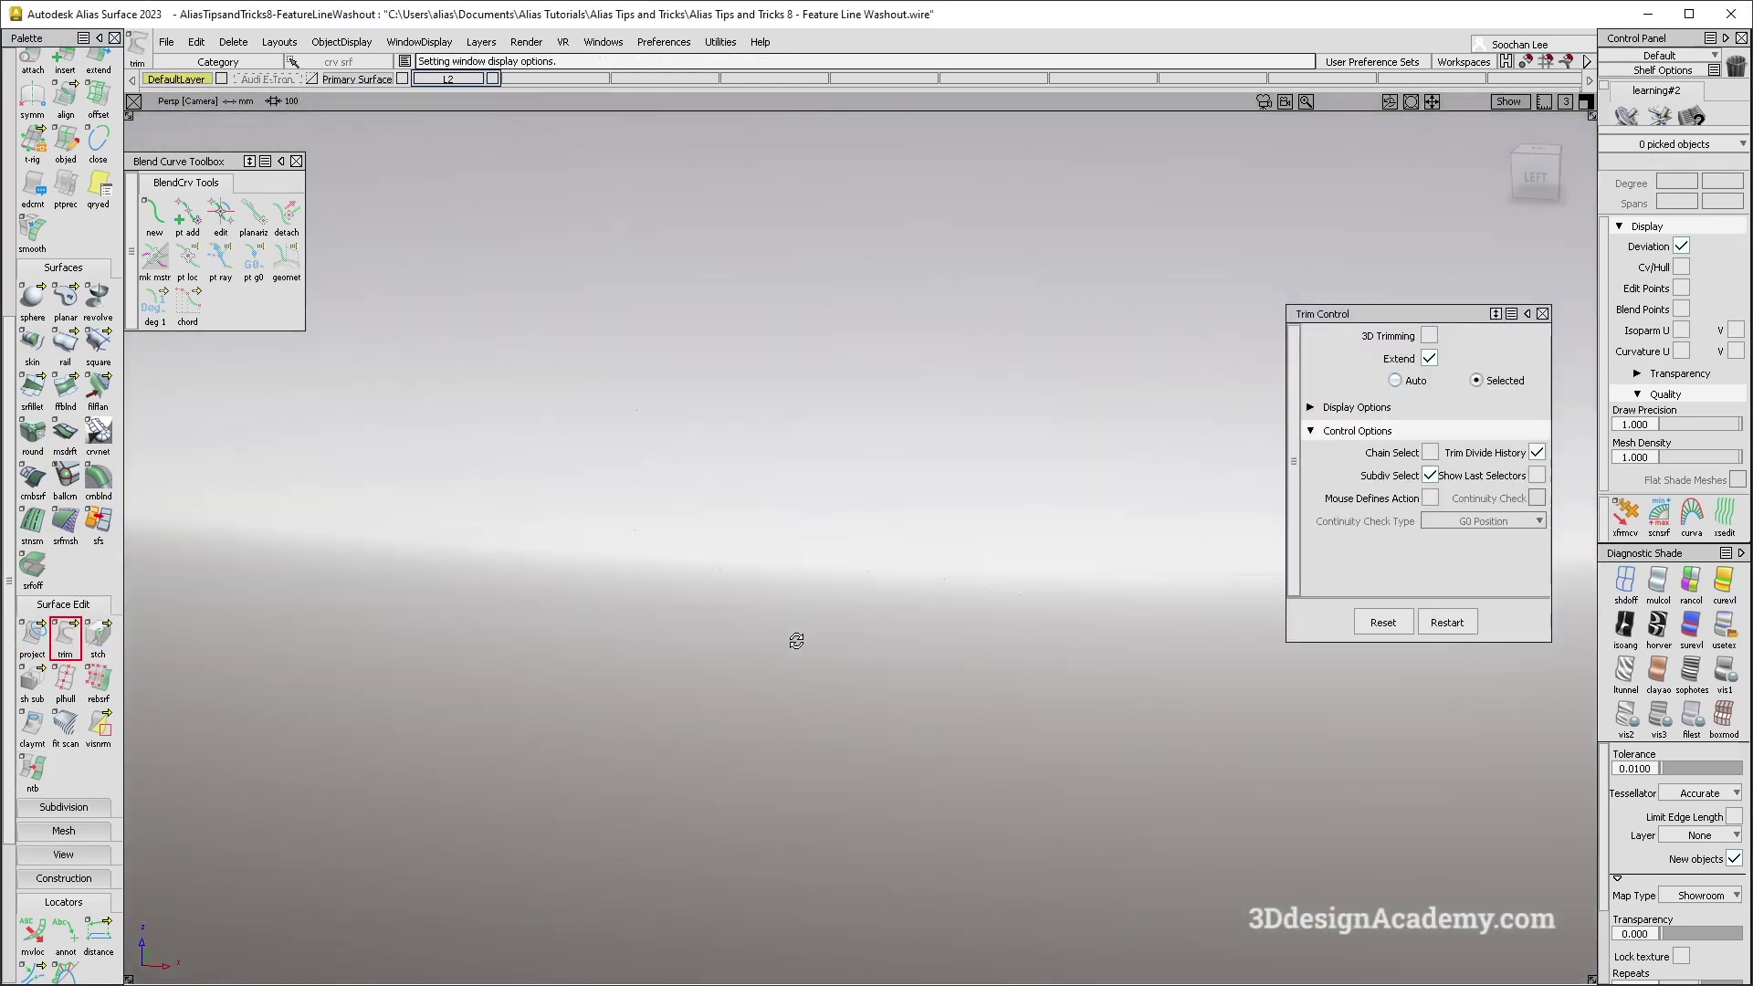
mouse_move(798, 643)
alt+shift+mouse_down()
mouse_move(810, 655)
mouse_move(983, 599)
mouse_move(1017, 634)
mouse_move(1009, 610)
mouse_move(1049, 703)
mouse_move(1020, 674)
alt+shift+mouse_up()
ctrl+shift+drag(1123, 622, 1080, 609)
click(1080, 610)
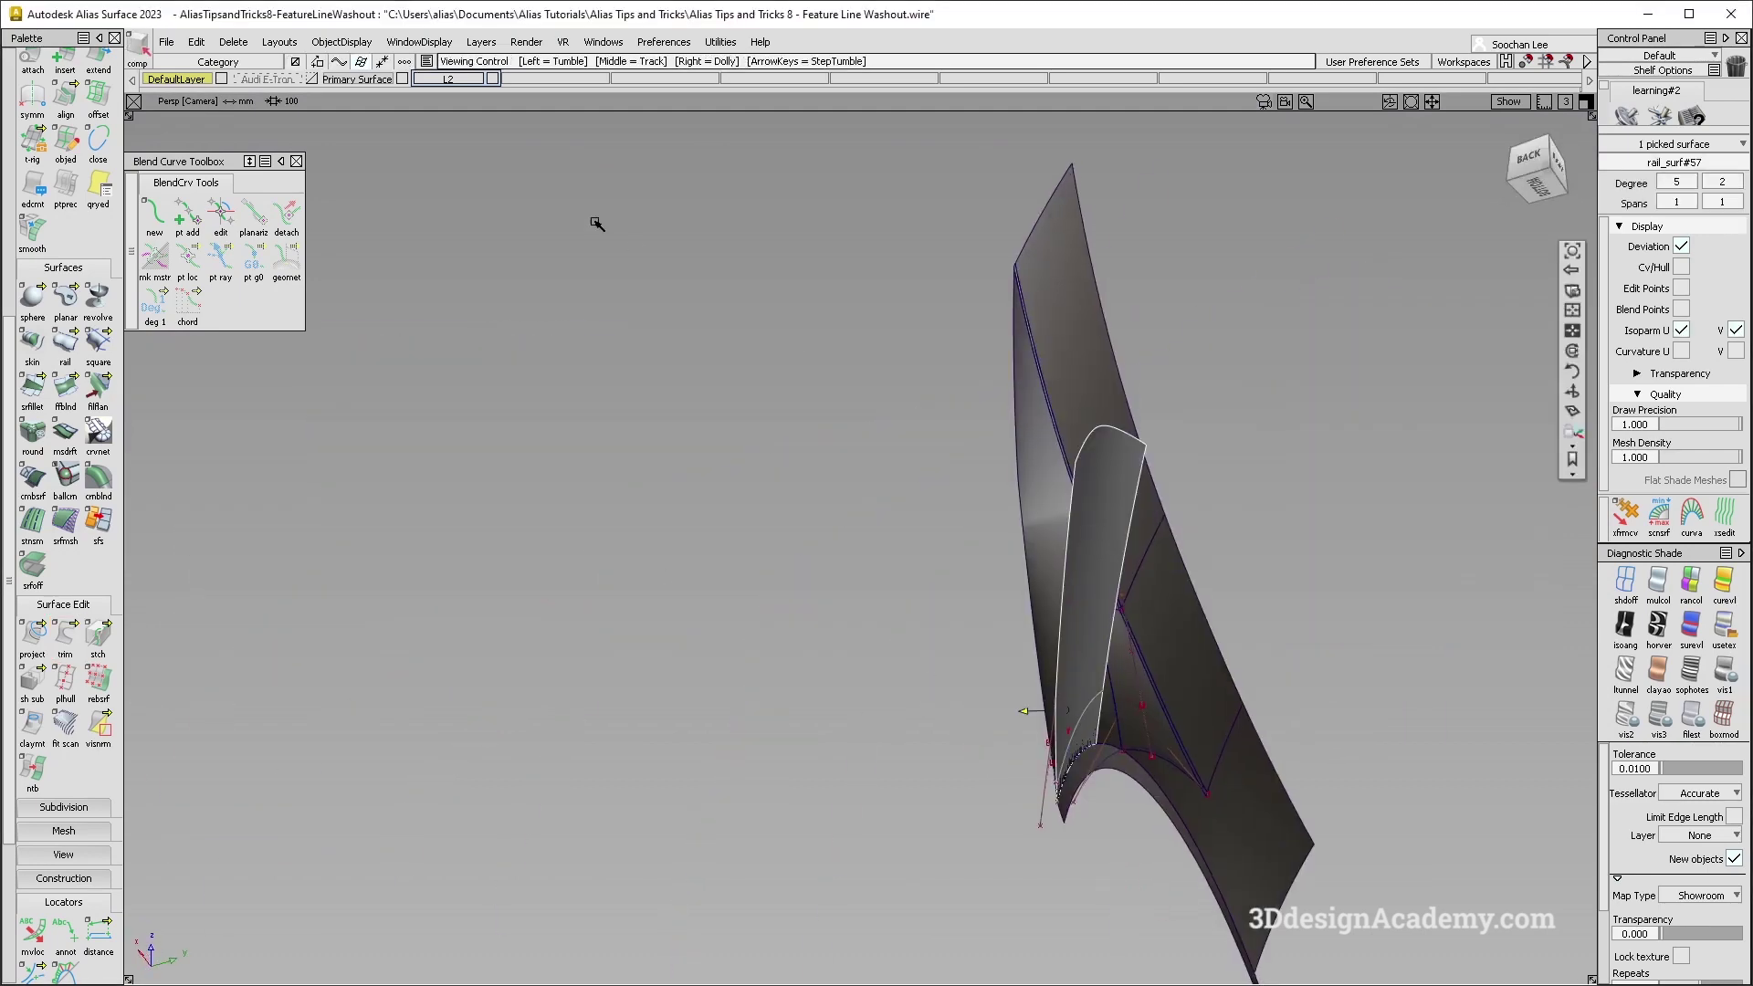
click(492, 79)
alt+shift+drag(913, 547, 1388, 730)
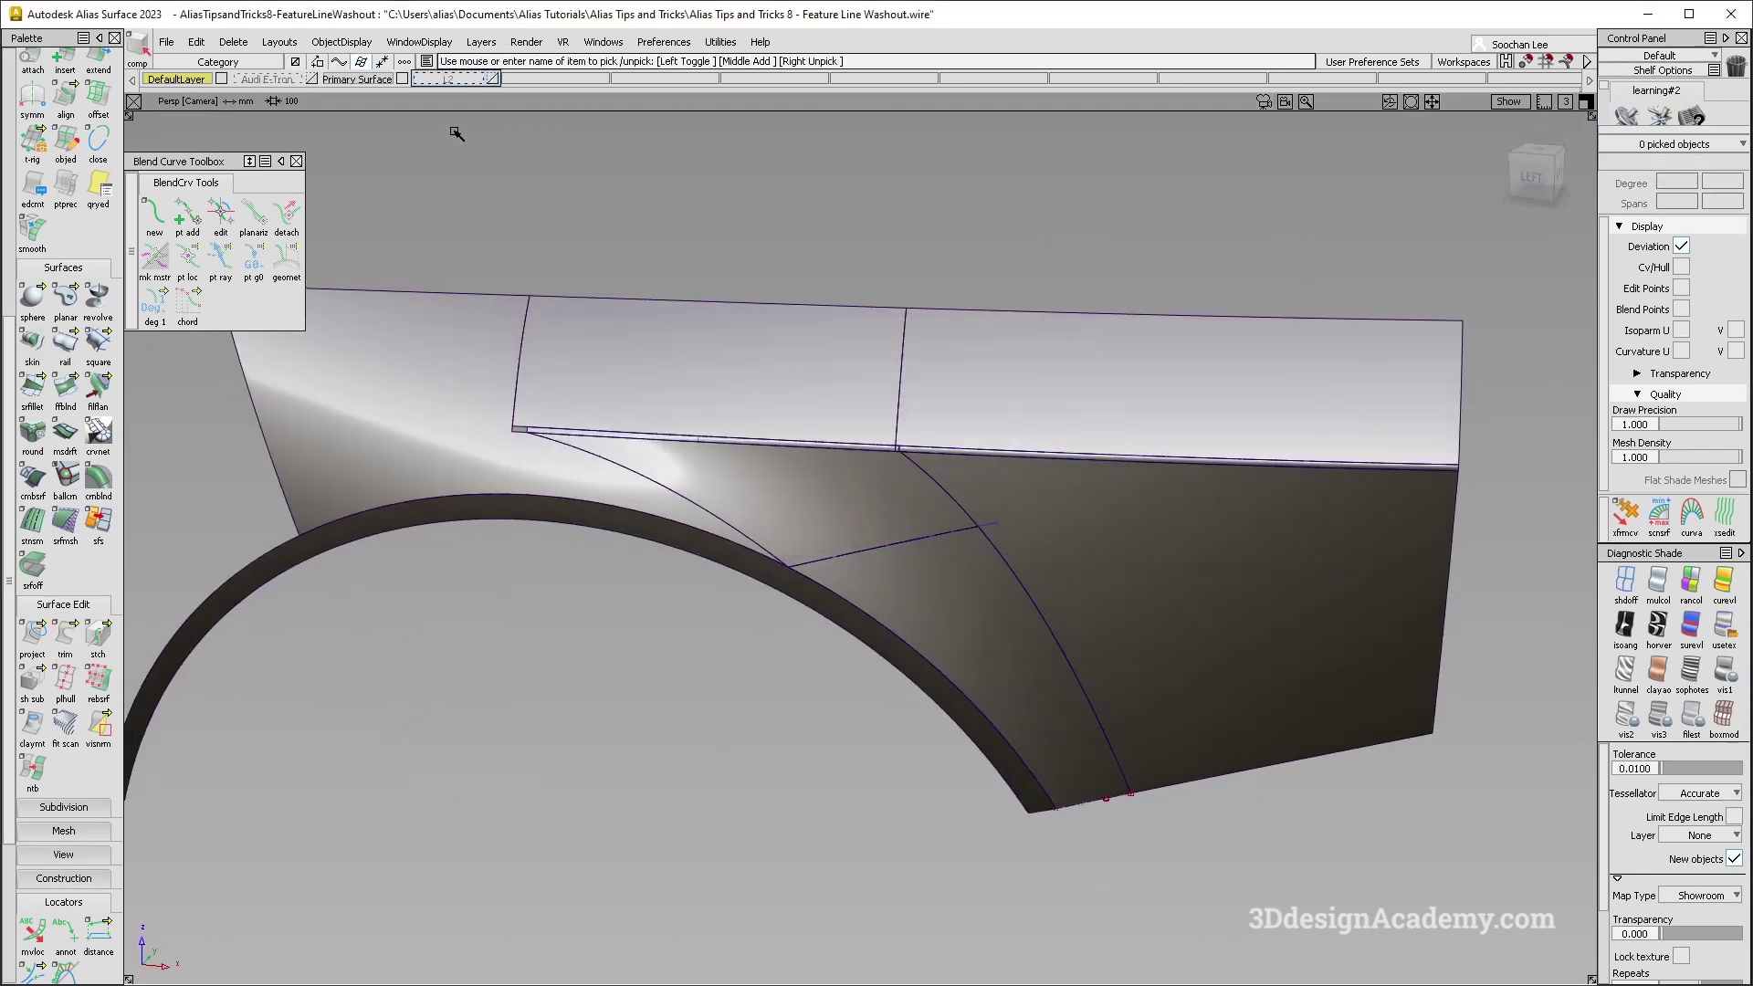
Show layer L2, pick the surface above the wheel arch, assign it to DefaultLayer and hide L2 again.
click(494, 79)
alt+shift+right_drag(515, 413, 661, 430)
ctrl+shift+drag(661, 430, 575, 563)
click(575, 566)
drag(193, 78, 187, 94)
click(494, 79)
Examine the assembled washout surfaces above the rear wheel arch from several angles.
alt+shift+right_drag(979, 481, 1077, 611)
click(1010, 740)
alt+shift+drag(1078, 612, 1029, 591)
alt+shift+middle_drag(927, 584, 1025, 611)
alt+shift+drag(1025, 611, 1068, 626)
ctrl+shift+right_drag(1068, 626, 1060, 670)
mouse_move(1063, 671)
alt+shift+mouse_down()
mouse_move(1050, 594)
mouse_move(1000, 573)
alt+shift+mouse_up()
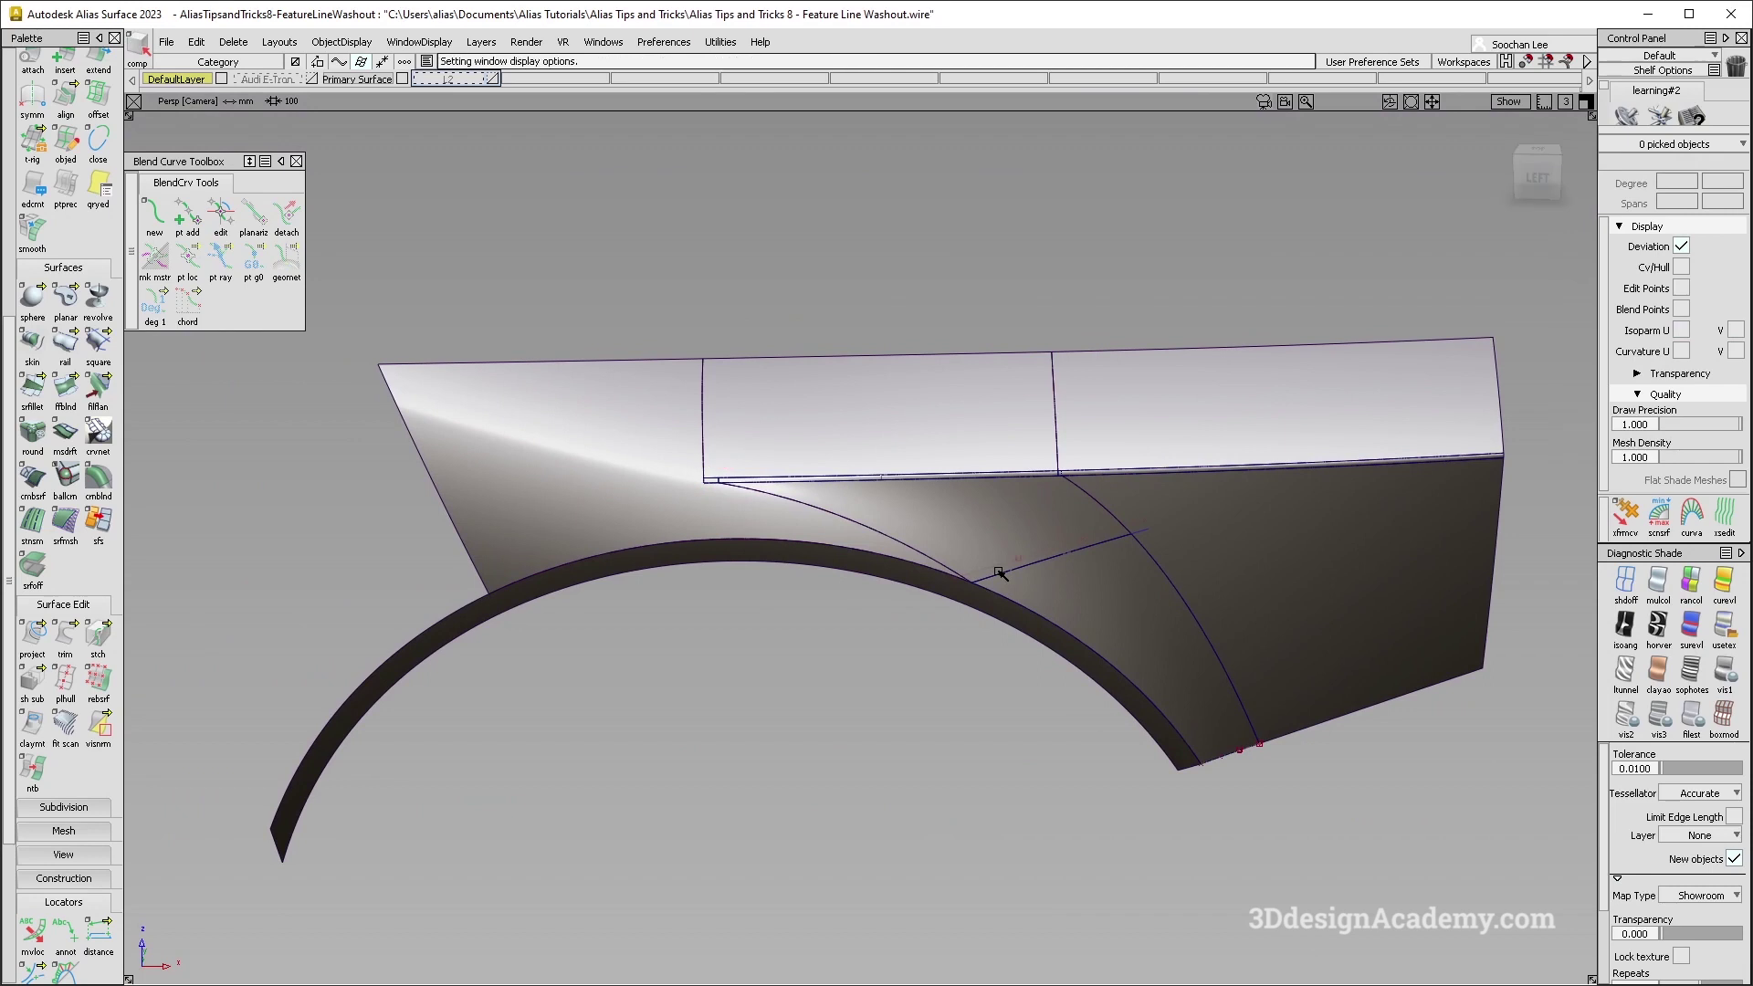